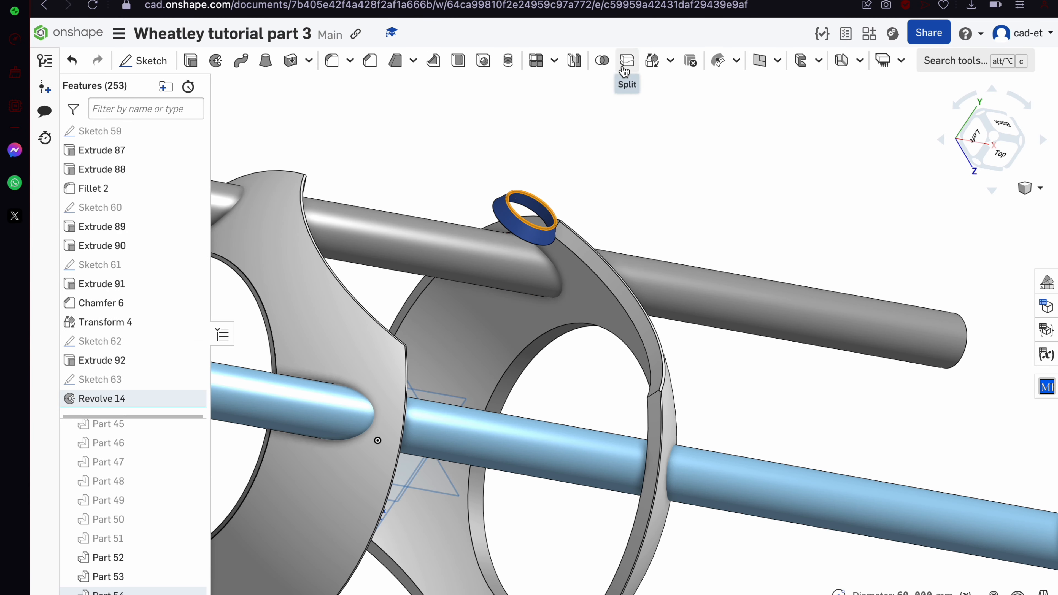
# Pause the background music and return to the Onshape document
pyautogui.click(652, 60)
pyautogui.click(297, 162)
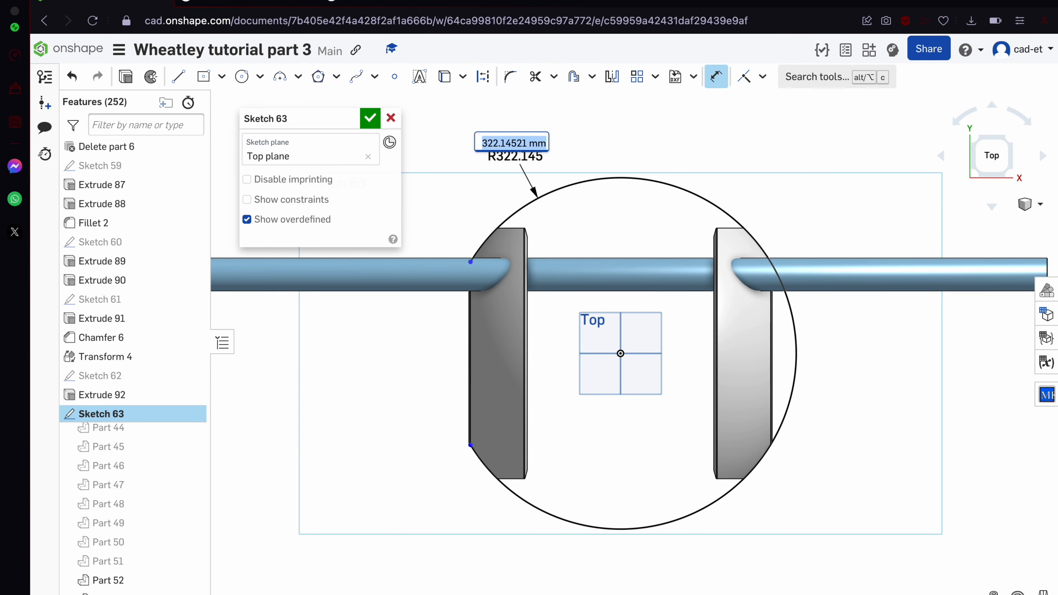
pyautogui.click(930, 0)
pyautogui.click(1007, 262)
pyautogui.click(930, 1)
pyautogui.hotkey('ctrl', 'Up')
pyautogui.click(610, 2)
pyautogui.click(507, 338)
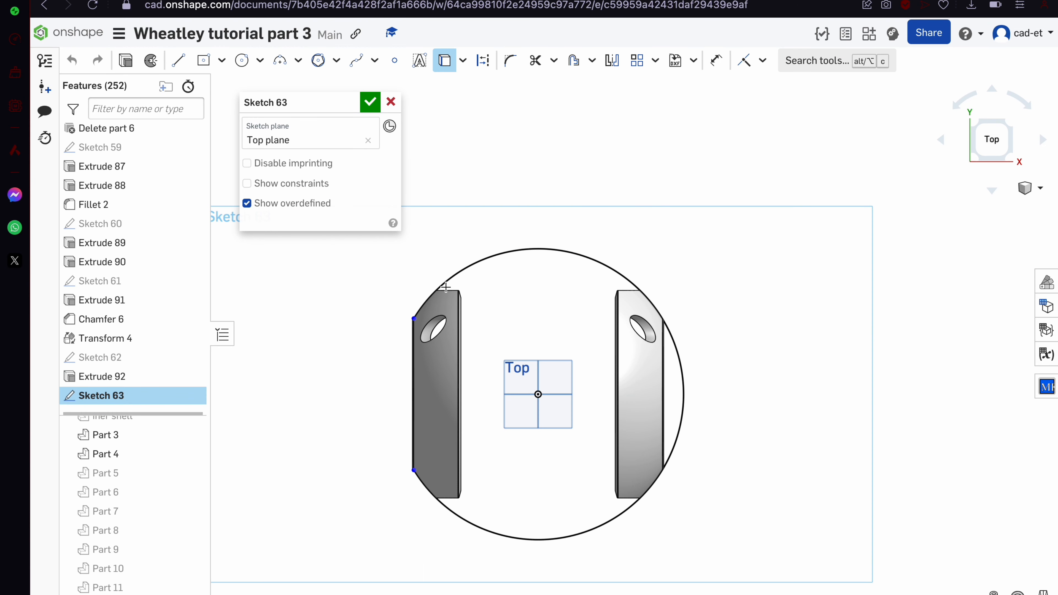
# Hide Part 3 and Sketch 61, and reuse Sketch 62's vertical line as a reference
pyautogui.click(188, 435)
pyautogui.click(192, 281)
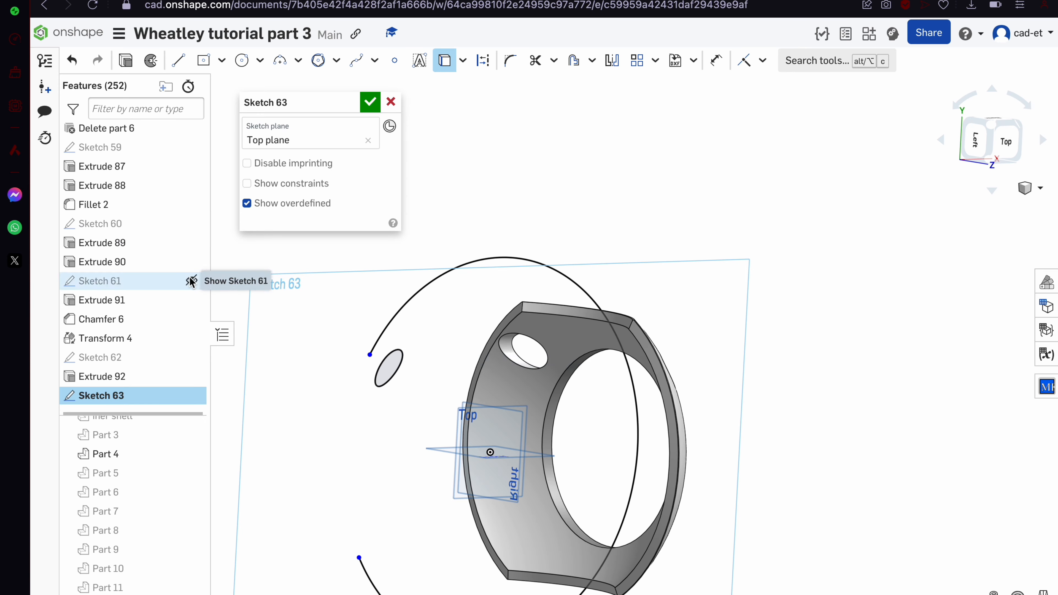
pyautogui.scroll(-5, 154, 144)
pyautogui.click(192, 349)
pyautogui.scroll(5, 561, 362)
pyautogui.click(409, 366)
pyautogui.click(192, 348)
# On the Top plane, draw a line from the vertical line's midpoint to the slanted ellipse edge
pyautogui.press('l')
pyautogui.press('n')
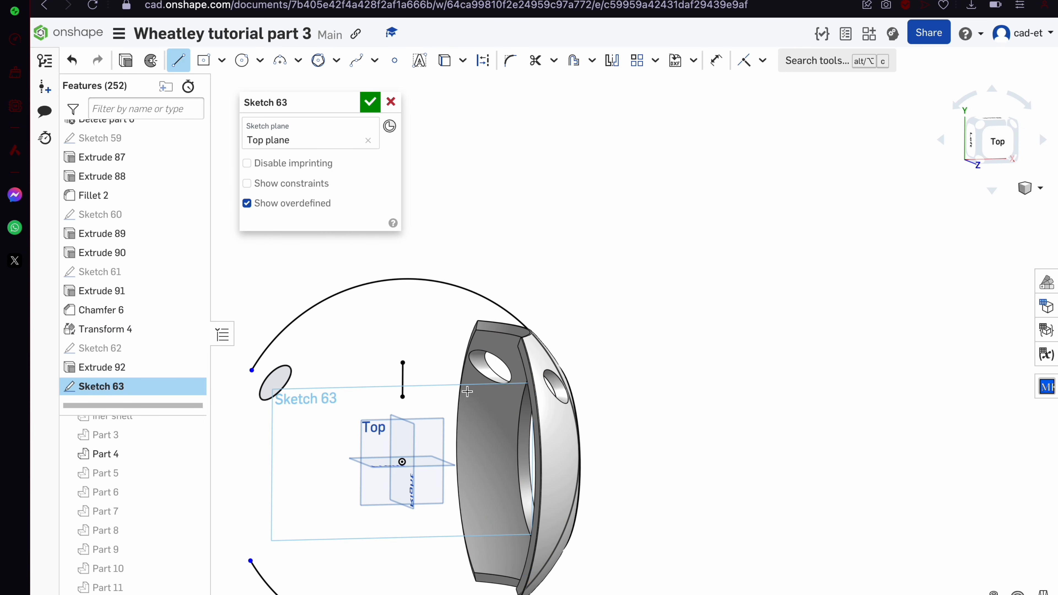
pyautogui.click(402, 379)
pyautogui.scroll(5, 566, 401)
pyautogui.click(590, 418)
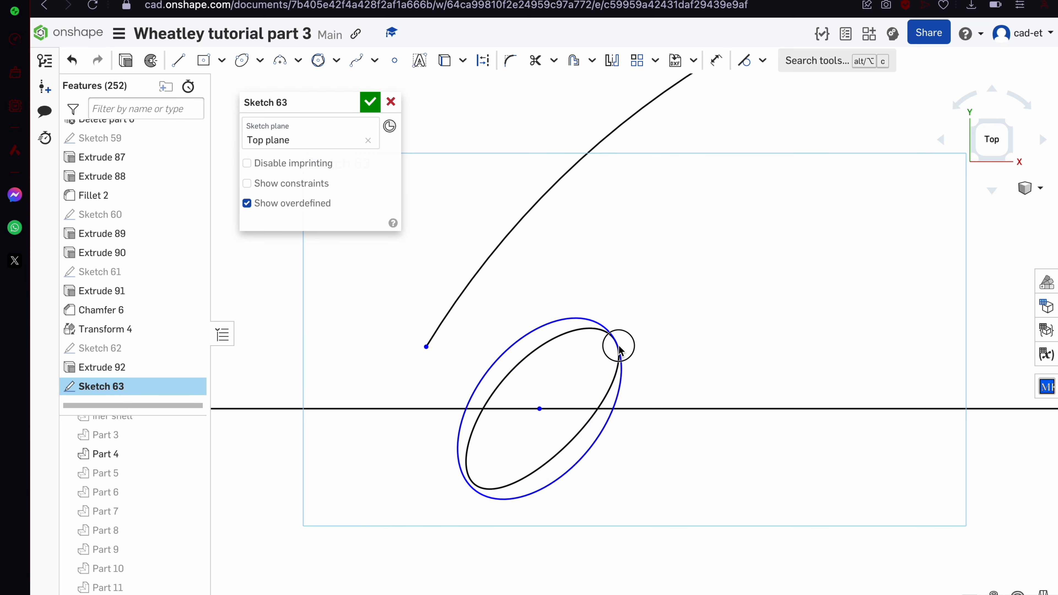
pyautogui.scroll(-3, 588, 407)
pyautogui.scroll(-2, 529, 155)
# Place an inscribed polygon centred on the origin and set its side count to 14
pyautogui.click(817, 505)
pyautogui.click(571, 354)
pyautogui.scroll(-6, 558, 333)
pyautogui.scroll(5, 506, 327)
pyautogui.click(437, 217)
pyautogui.scroll(-4, 532, 314)
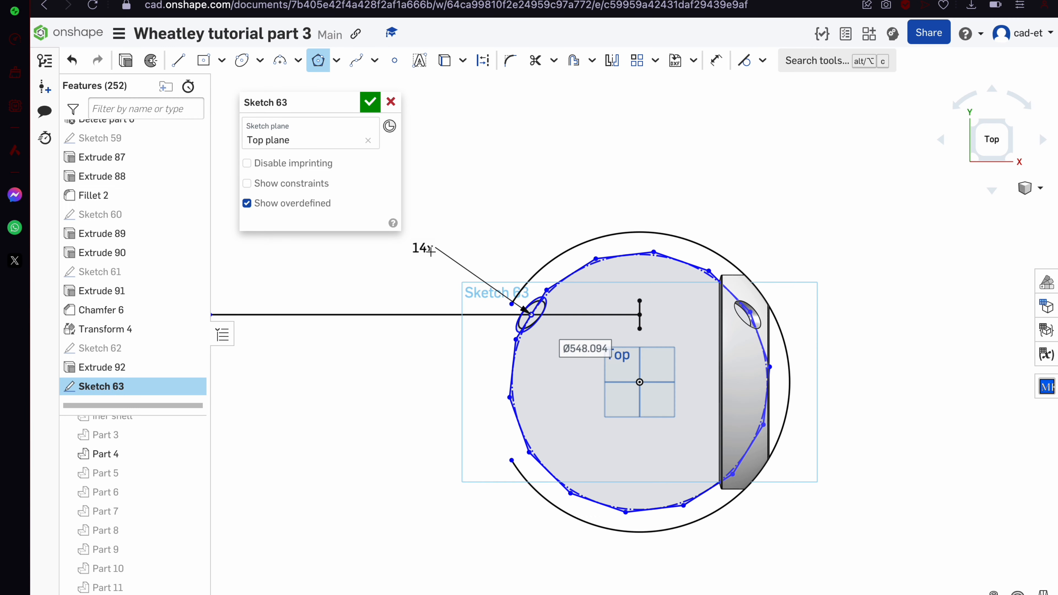
pyautogui.doubleClick(422, 249)
pyautogui.scroll(4, 539, 373)
pyautogui.press('Return')
pyautogui.scroll(4, 529, 277)
# Snap the ellipse centre onto the polygon and reconfirm the 14-side count
pyautogui.moveTo(508, 255); pyautogui.dragTo(517, 257)
pyautogui.rightClick(518, 258)
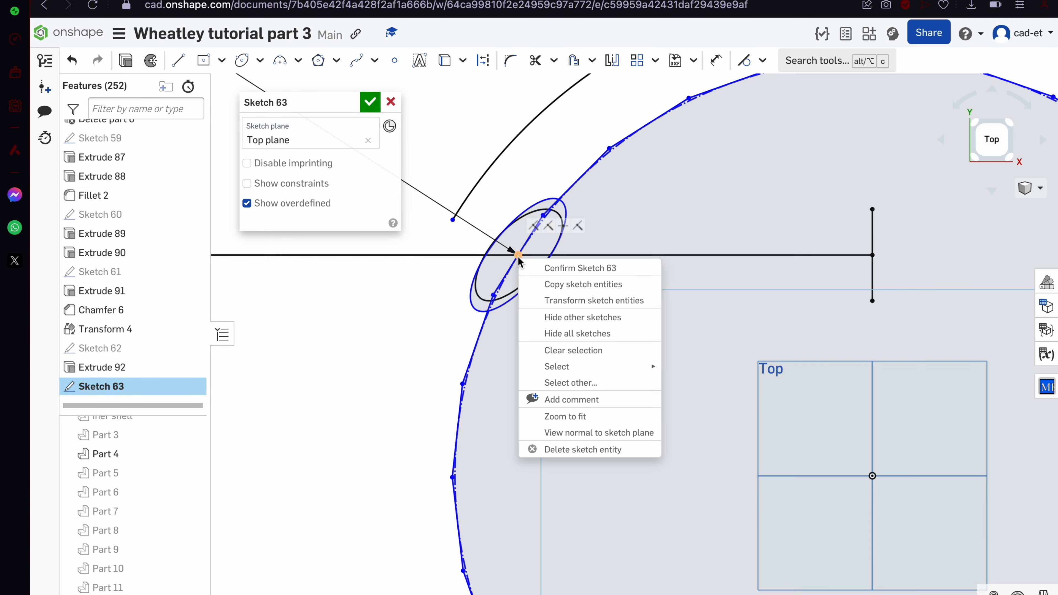
pyautogui.press('j')
pyautogui.scroll(-5, 516, 256)
pyautogui.doubleClick(439, 208)
pyautogui.scroll(3, 508, 247)
pyautogui.press('Return')
pyautogui.scroll(3, 511, 246)
# Dimension a polygon side and accept Sketch 63
pyautogui.press('d')
pyautogui.click(559, 279)
pyautogui.click(419, 263)
pyautogui.scroll(-7, 512, 193)
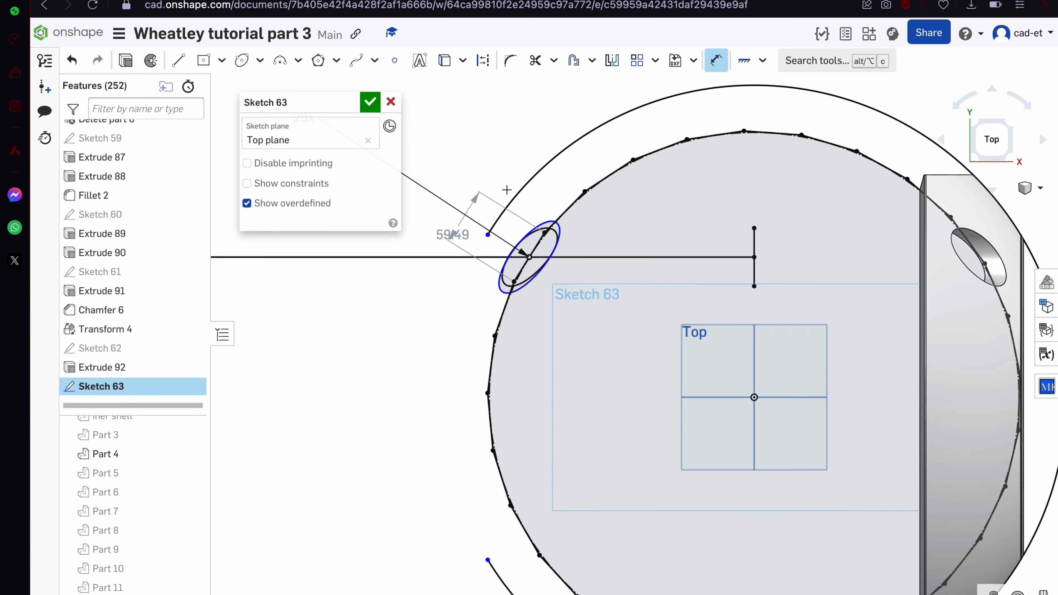
pyautogui.scroll(3, 473, 221)
pyautogui.doubleClick(465, 223)
pyautogui.scroll(5, 609, 282)
pyautogui.scroll(-2, 647, 321)
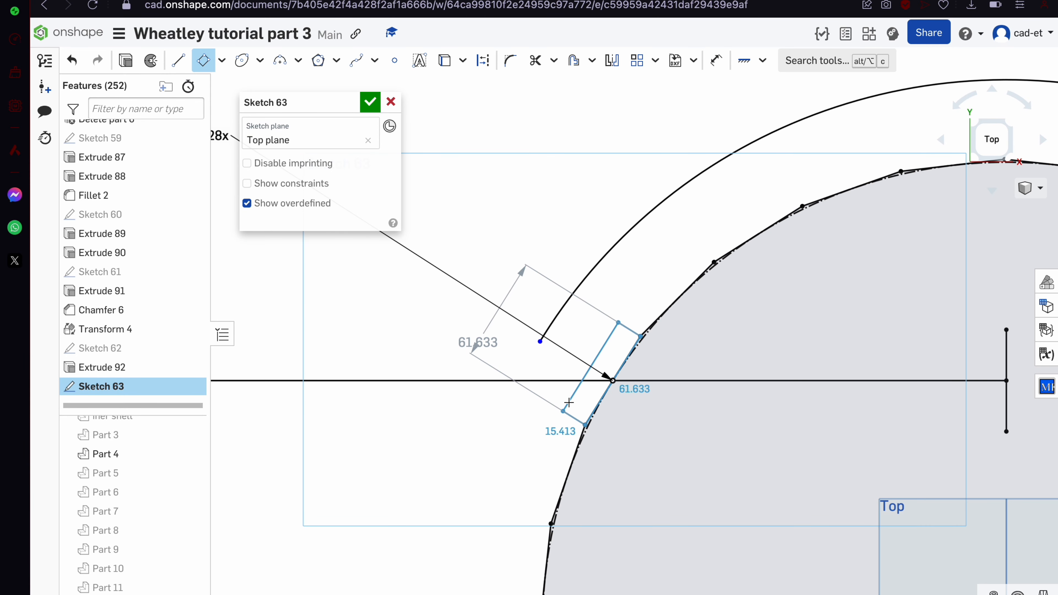
pyautogui.click(370, 101)
# Reopen Sketch 63 and draw the closing lines of the profile at the upper corner
pyautogui.doubleClick(109, 387)
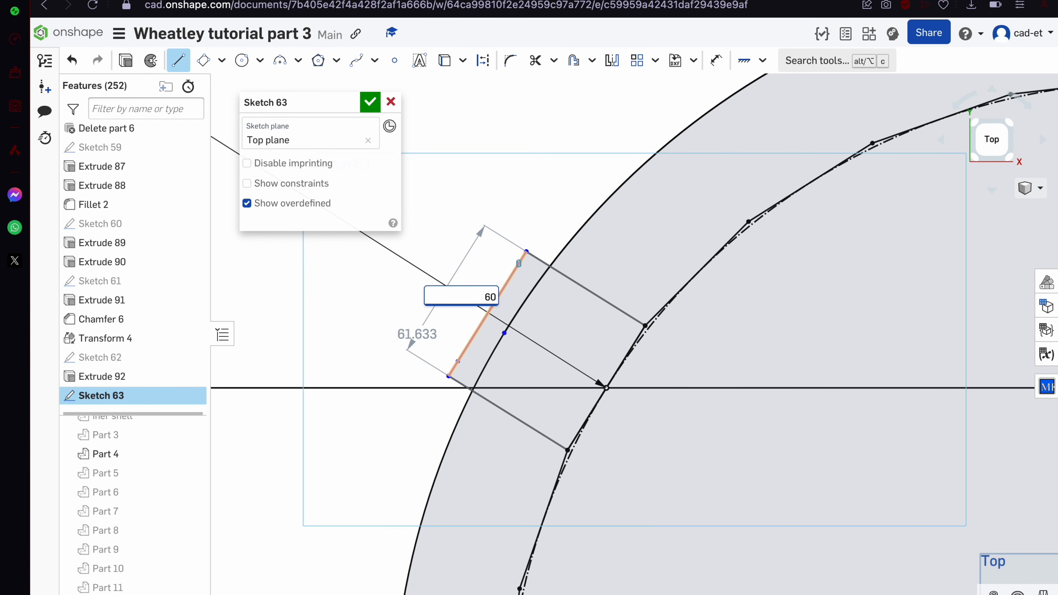
pyautogui.press('Escape')
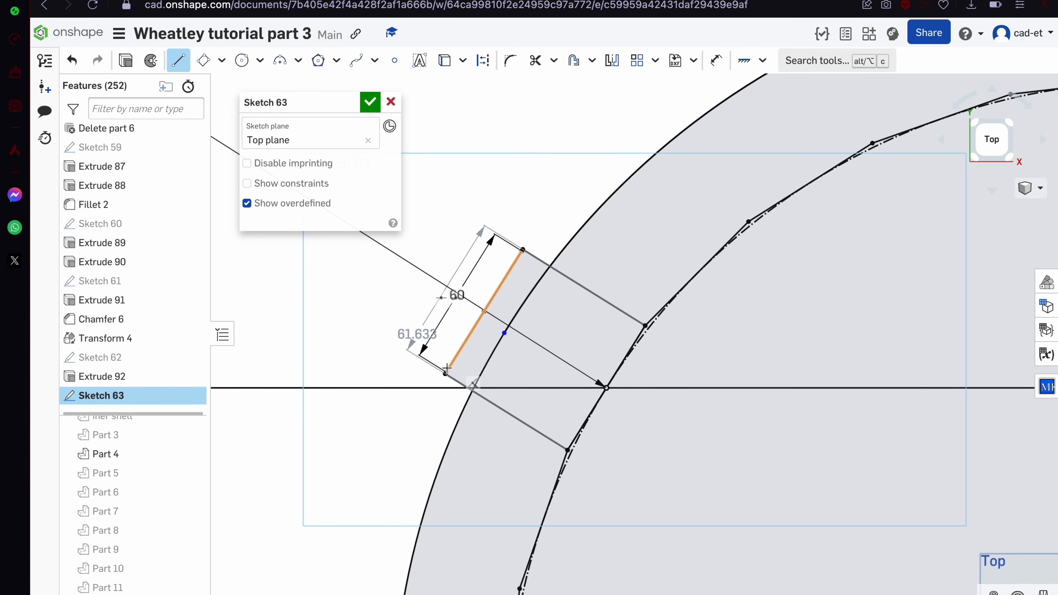
pyautogui.scroll(4, 483, 383)
pyautogui.scroll(-4, 496, 364)
pyautogui.press('l')
pyautogui.scroll(6, 540, 255)
pyautogui.click(525, 110)
pyautogui.click(637, 180)
pyautogui.scroll(-3, 652, 234)
pyautogui.click(483, 312)
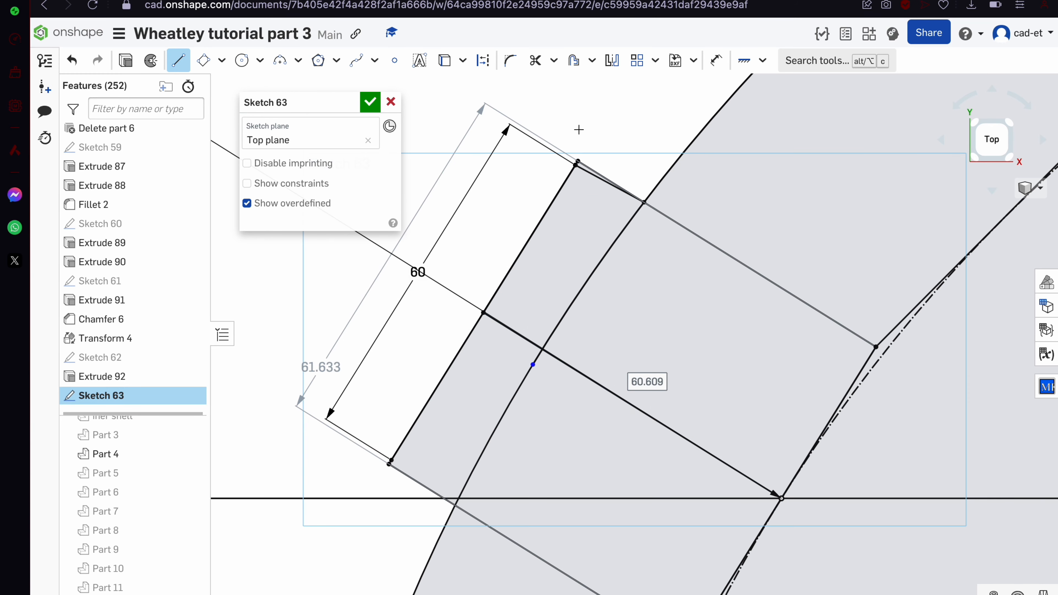
pyautogui.click(576, 180)
pyautogui.click(698, 255)
# Trim the excess line segments and accept the 60 mm profile
pyautogui.press('m')
pyautogui.click(685, 249)
pyautogui.click(370, 102)
pyautogui.click(684, 285)
# Revolve the thin profile face into a full ring as Revolve 14
pyautogui.hotkey('shift', 'w')
pyautogui.click(498, 382)
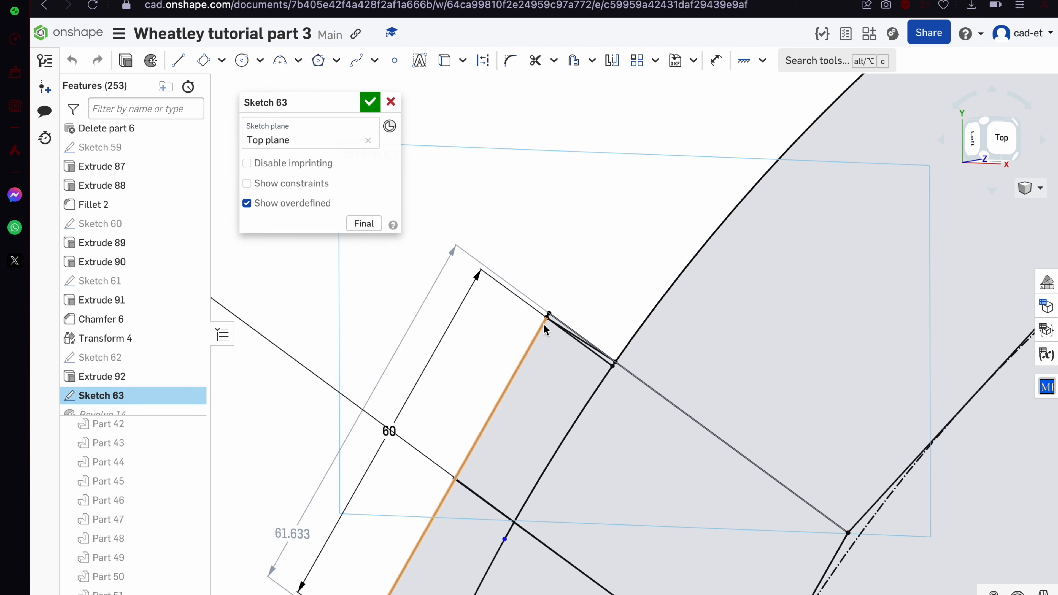
pyautogui.scroll(6, 561, 354)
# Add a circle tangent to the profile's left edge and trim the lines at it
pyautogui.click(602, 416)
pyautogui.click(644, 326)
pyautogui.press('t')
pyautogui.click(466, 339)
pyautogui.press('m')
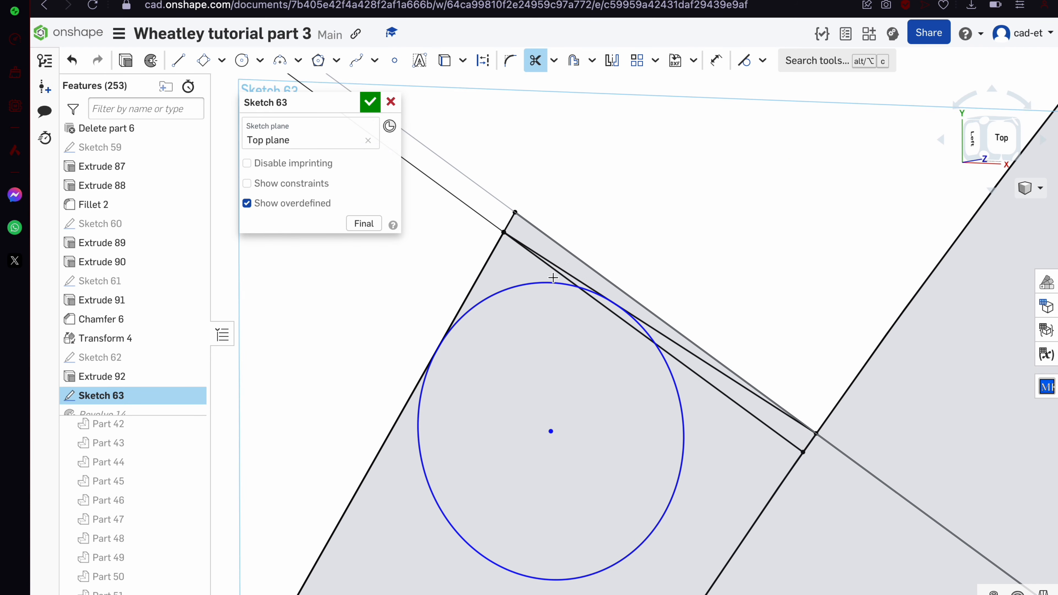
pyautogui.click(559, 273)
pyautogui.scroll(5, 646, 340)
pyautogui.scroll(-6, 548, 302)
pyautogui.moveTo(479, 271); pyautogui.dragTo(564, 430)
pyautogui.scroll(5, 565, 267)
# Accept Sketch 63 and look around the revolved ring
pyautogui.click(367, 107)
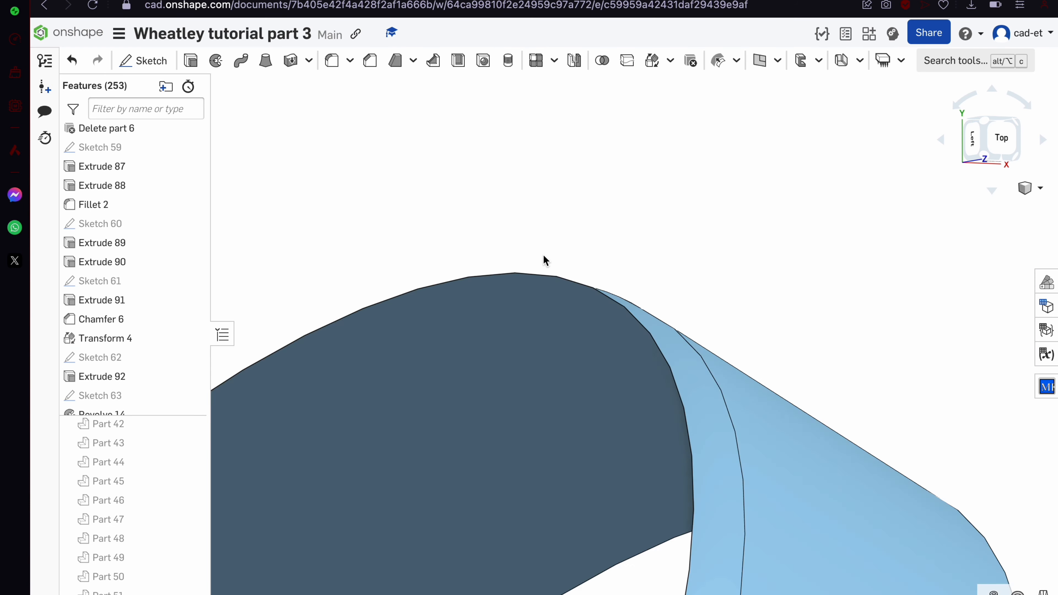
pyautogui.moveTo(543, 260); pyautogui.dragTo(340, 203, button='right')
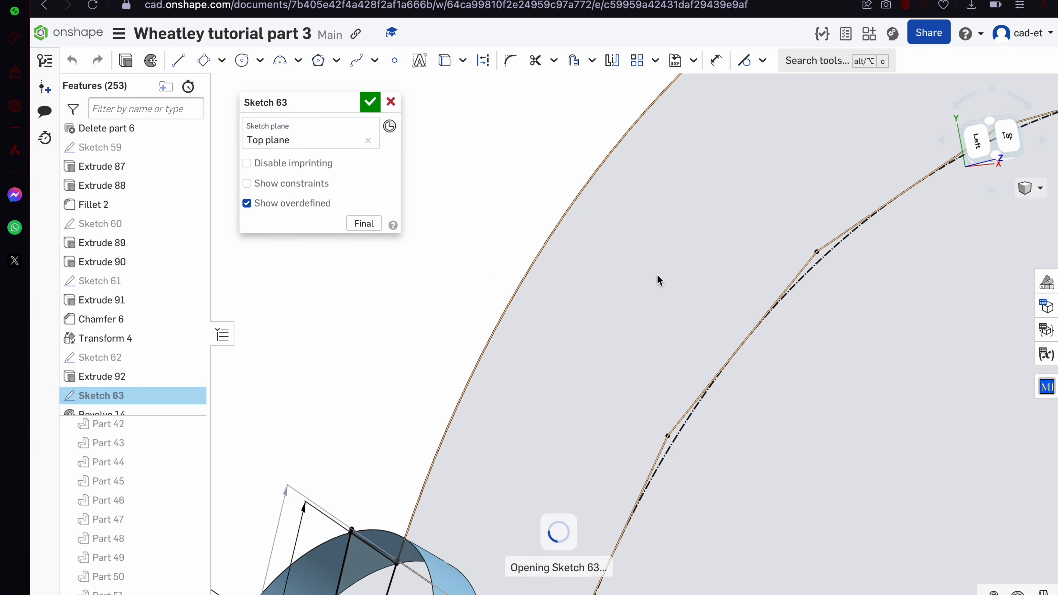
pyautogui.press('n')
pyautogui.scroll(-3, 657, 314)
pyautogui.scroll(4, 667, 333)
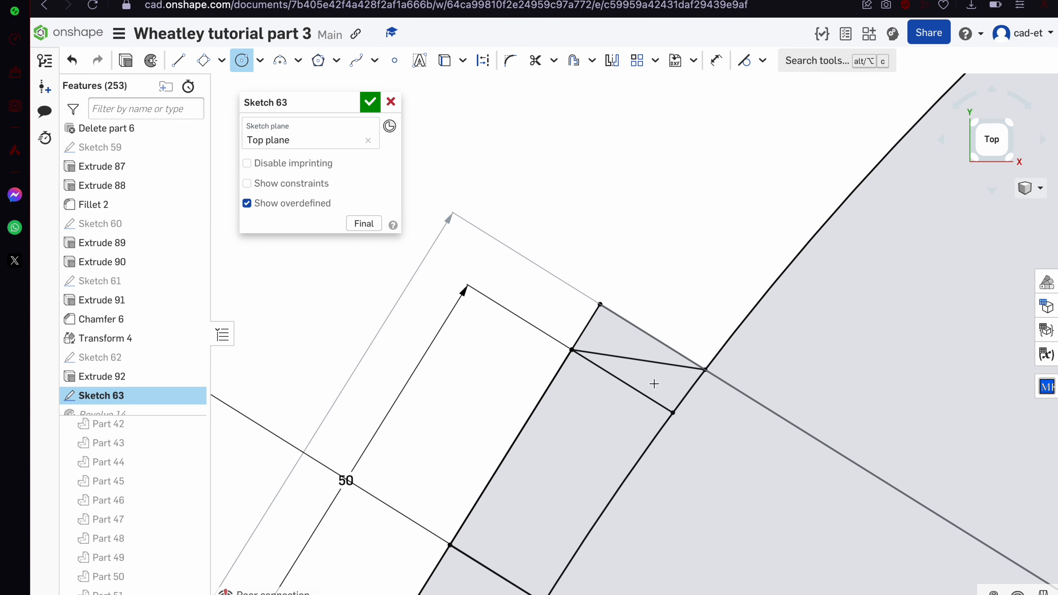
pyautogui.scroll(4, 655, 374)
# Add a circle tangent to the profile line, plus a line ending at the arc endpoint
pyautogui.click(622, 369)
pyautogui.press('t')
pyautogui.scroll(-2, 670, 389)
pyautogui.press('m')
pyautogui.moveTo(604, 327); pyautogui.dragTo(567, 392)
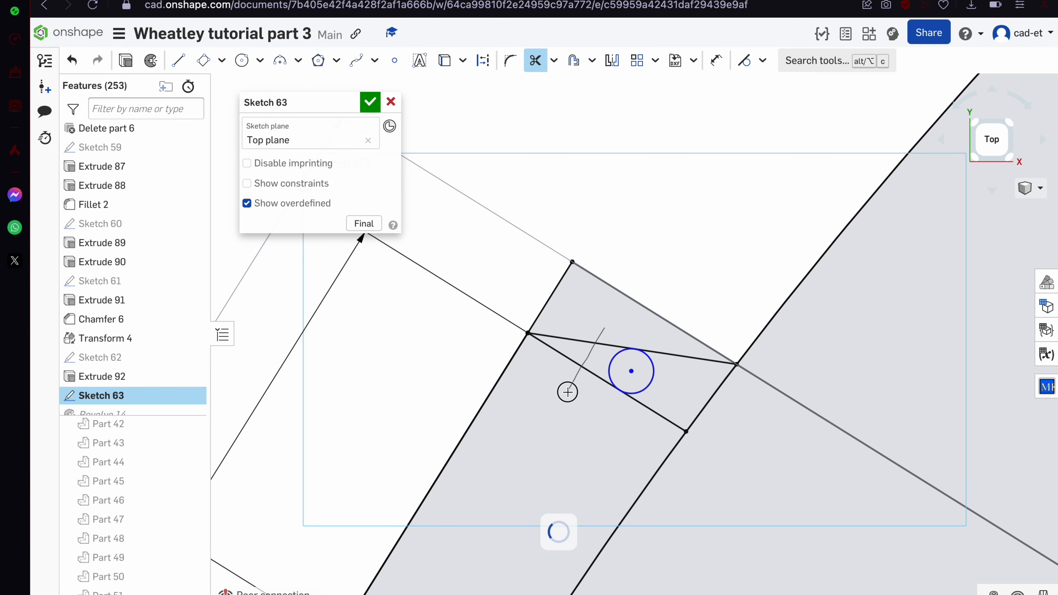
pyautogui.scroll(-2, 659, 384)
pyautogui.scroll(2, 571, 571)
pyautogui.click(561, 559)
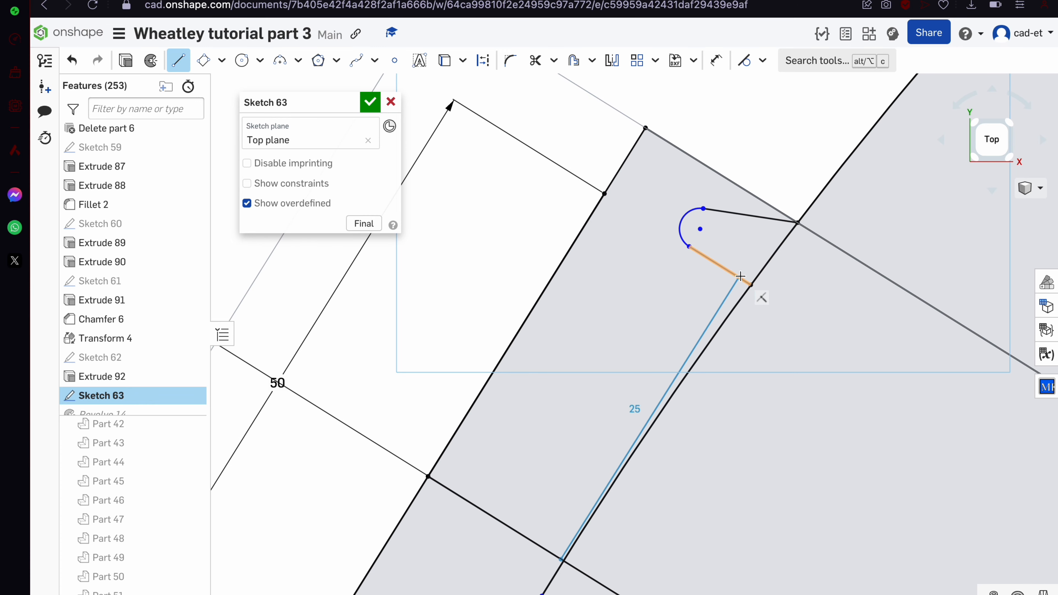
pyautogui.click(731, 273)
pyautogui.scroll(-2, 666, 308)
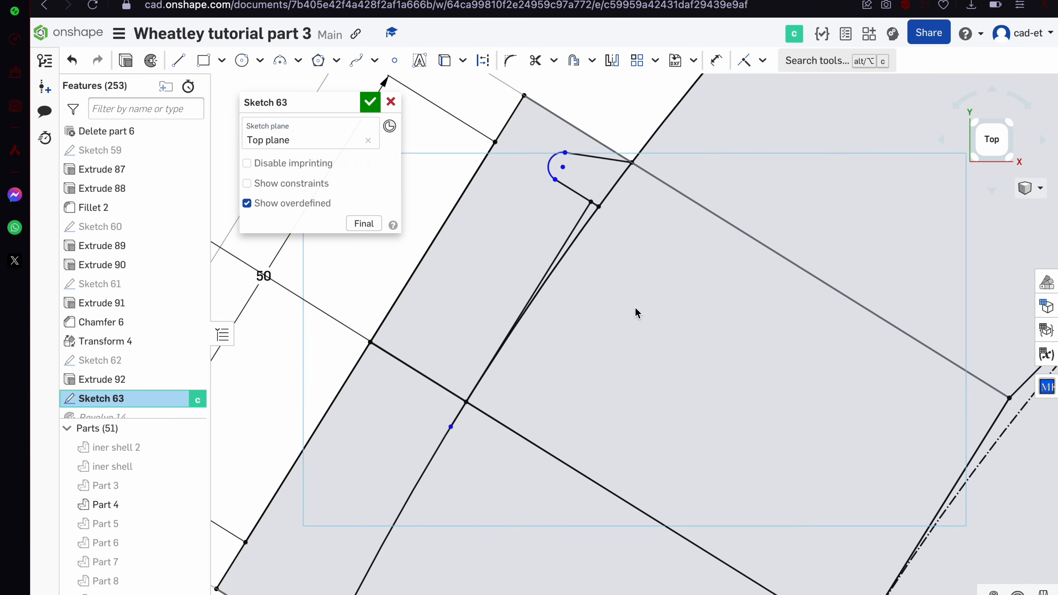
# Trim the profile to shape and accept Sketch 63
pyautogui.press('m')
pyautogui.scroll(-5, 596, 193)
pyautogui.click(370, 102)
pyautogui.scroll(-2, 179, 385)
pyautogui.doubleClick(179, 385)
pyautogui.scroll(3, 577, 137)
pyautogui.click(175, 370)
pyautogui.scroll(2, 708, 220)
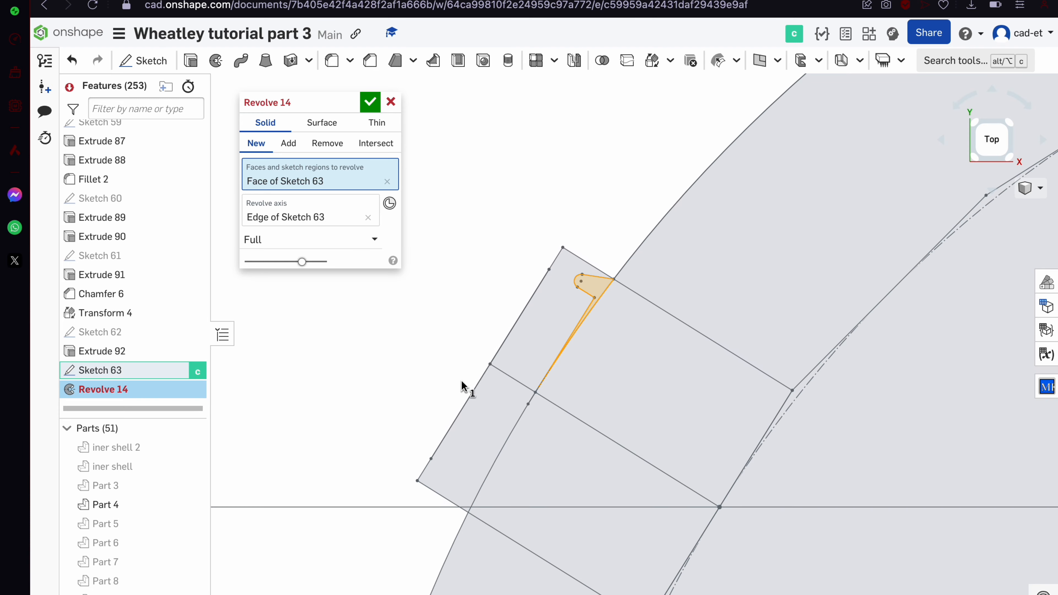
pyautogui.click(371, 102)
# Trim the diagonal line so the revolve becomes a small rounded pin cap
pyautogui.doubleClick(166, 375)
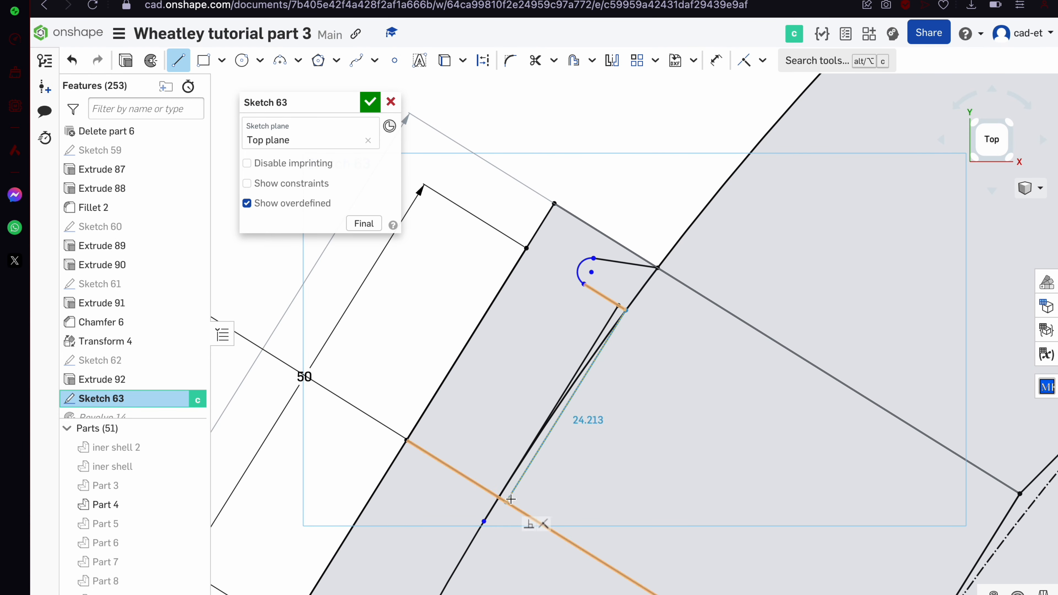
pyautogui.click(583, 367)
pyautogui.scroll(3, 627, 306)
pyautogui.scroll(-5, 554, 293)
pyautogui.click(370, 103)
pyautogui.scroll(-5, 479, 262)
pyautogui.moveTo(442, 267)
pyautogui.mouseDown(button='right')
pyautogui.moveTo(466, 284)
pyautogui.moveTo(469, 359)
pyautogui.mouseUp(button='right')
pyautogui.scroll(3, 468, 367)
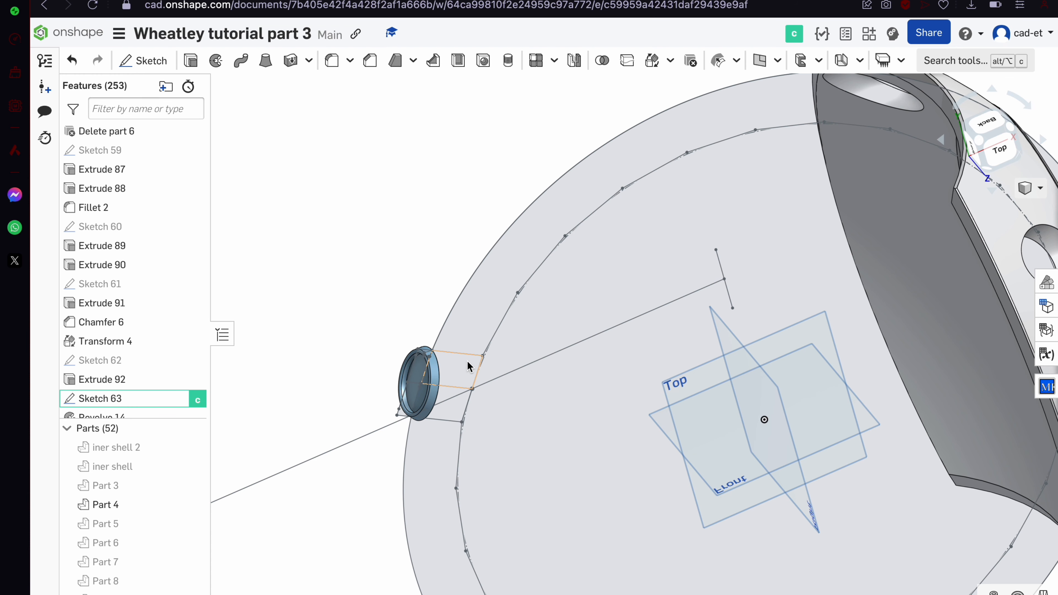
pyautogui.scroll(-5, 467, 366)
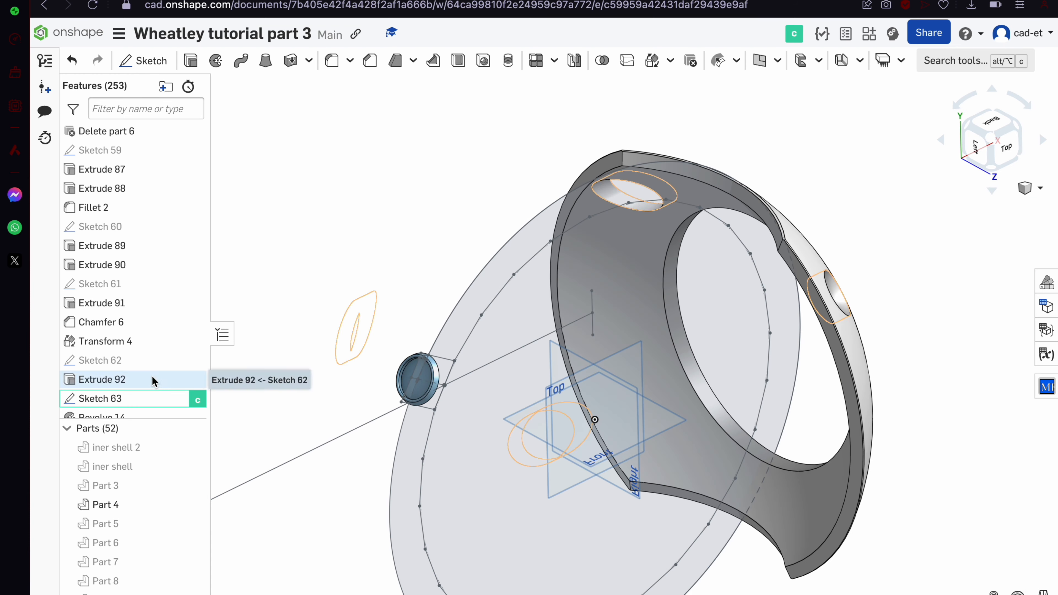
# Show Part 3 again and start a 30 deg rotate Transform on Part 52
pyautogui.click(197, 485)
pyautogui.moveTo(375, 367); pyautogui.dragTo(408, 404, button='right')
pyautogui.scroll(6, 411, 400)
pyautogui.click(460, 307)
pyautogui.click(108, 591)
pyautogui.scroll(-8, 467, 379)
pyautogui.scroll(3, 557, 415)
pyautogui.click(613, 425)
pyautogui.click(652, 60)
# Begin a rotate transform and orbit until the Top plane is edge-on
pyautogui.click(316, 262)
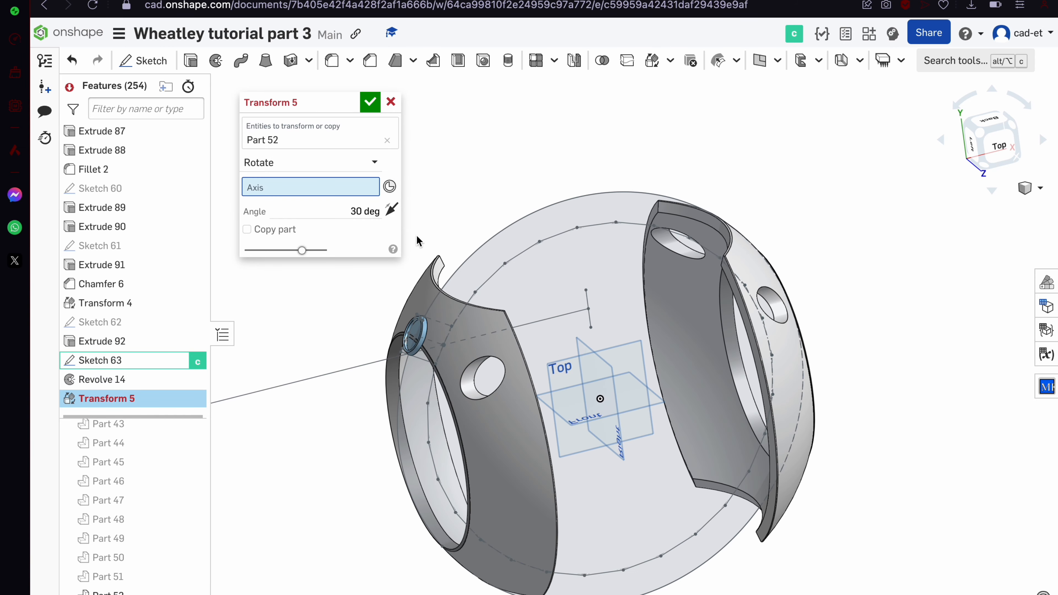
pyautogui.moveTo(520, 480); pyautogui.dragTo(516, 559, button='right')
pyautogui.click(367, 200)
pyautogui.scroll(6, 595, 399)
pyautogui.scroll(-3, 595, 400)
pyautogui.moveTo(596, 425); pyautogui.dragTo(599, 581, button='right')
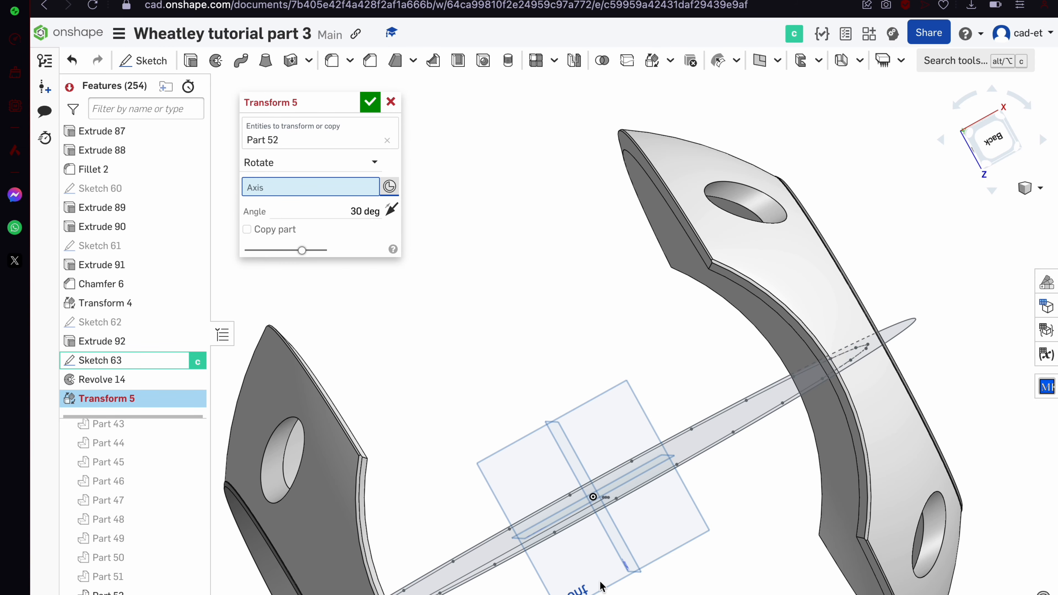
pyautogui.scroll(6, 600, 503)
pyautogui.scroll(-6, 600, 504)
pyautogui.moveTo(600, 505); pyautogui.dragTo(558, 278, button='right')
# Cancel the rotate transform, reorient the view, and abandon a second transform attempt
pyautogui.press('Escape')
pyautogui.scroll(-4, 558, 279)
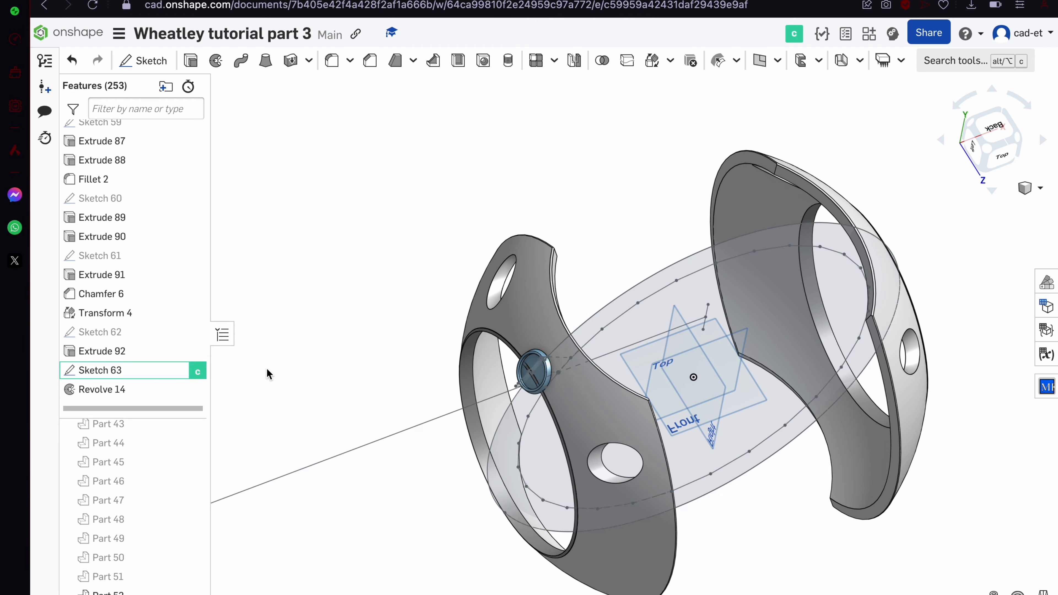
pyautogui.click(649, 62)
pyautogui.moveTo(441, 363); pyautogui.dragTo(525, 359, button='right')
pyautogui.click(317, 149)
pyautogui.click(317, 262)
# Mirror Part 52 across the Front plane, then undo the mirror
pyautogui.press('Escape')
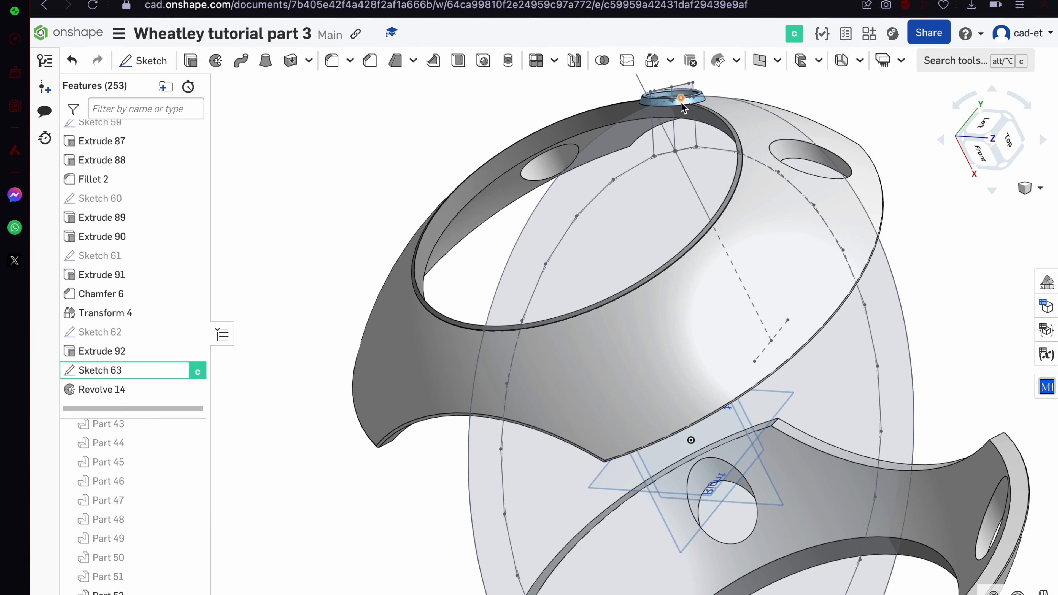
pyautogui.click(574, 61)
pyautogui.click(505, 317)
pyautogui.click(290, 151)
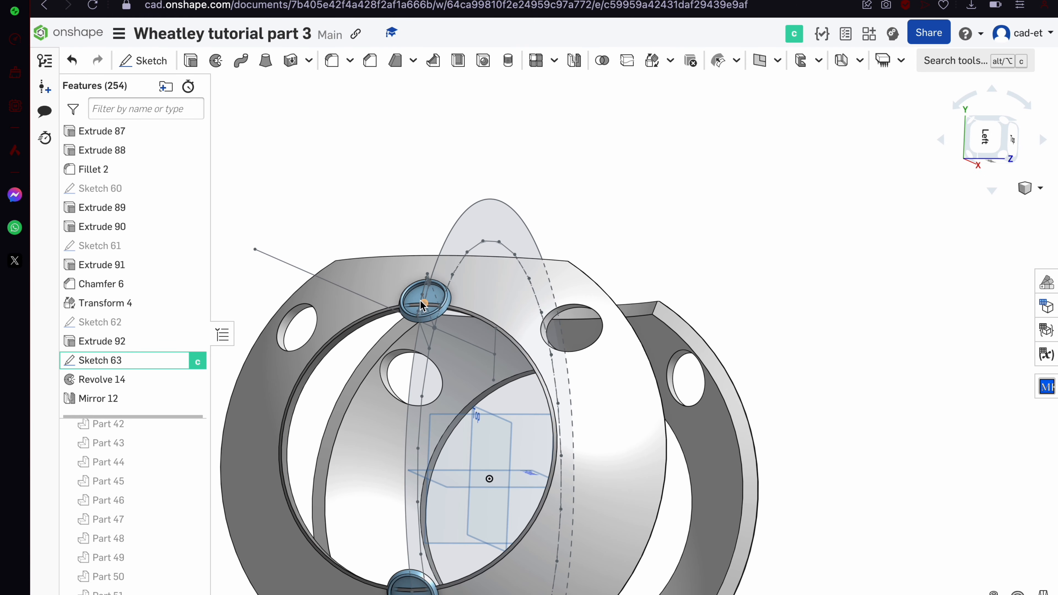
pyautogui.press('Return')
pyautogui.moveTo(375, 391)
pyautogui.mouseDown(button='right')
pyautogui.moveTo(298, 369)
pyautogui.moveTo(342, 521)
pyautogui.moveTo(404, 456)
pyautogui.mouseUp(button='right')
pyautogui.press('super+z')
pyautogui.press('super+z')
# Sketch on the Front plane and extrude Sketch 64 into a solid
pyautogui.scroll(5, 404, 456)
pyautogui.click(144, 61)
pyautogui.click(375, 369)
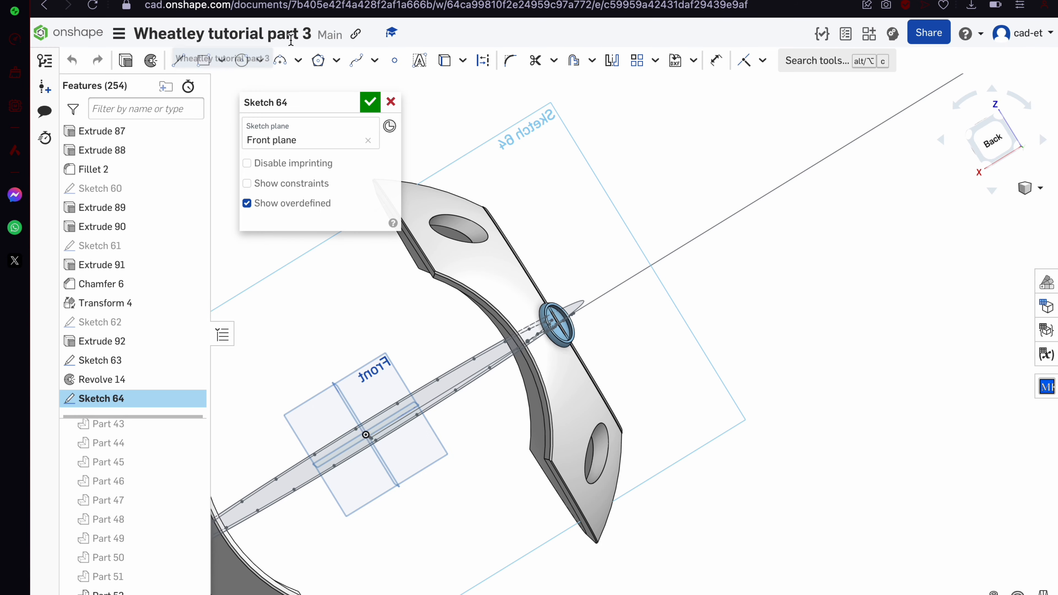
pyautogui.click(308, 265)
# Rotate Part 52 about the new extrude edge by 35°, then again by 30°
pyautogui.click(518, 361)
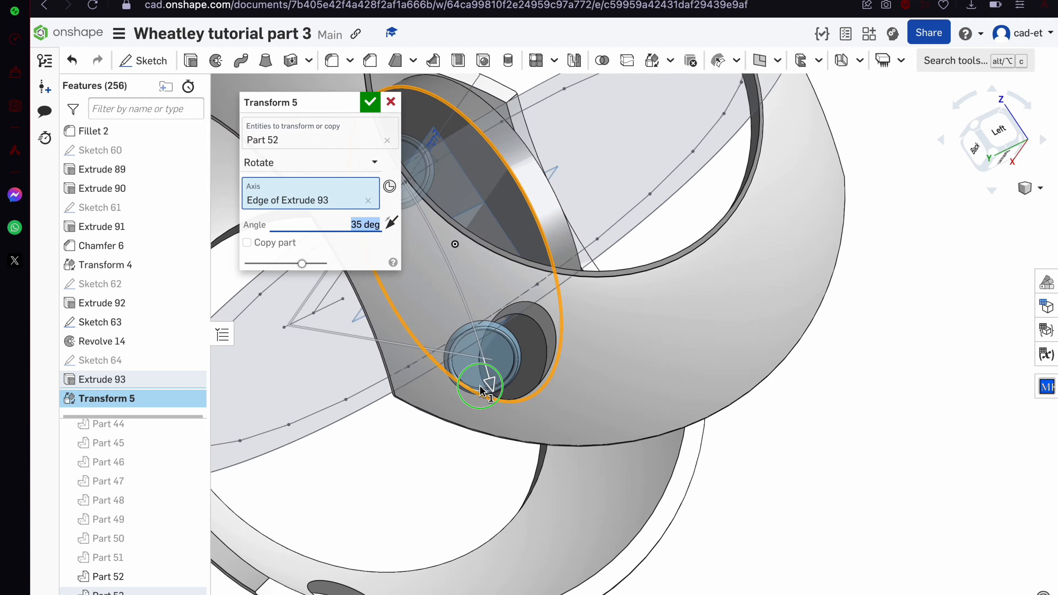
pyautogui.write('35')
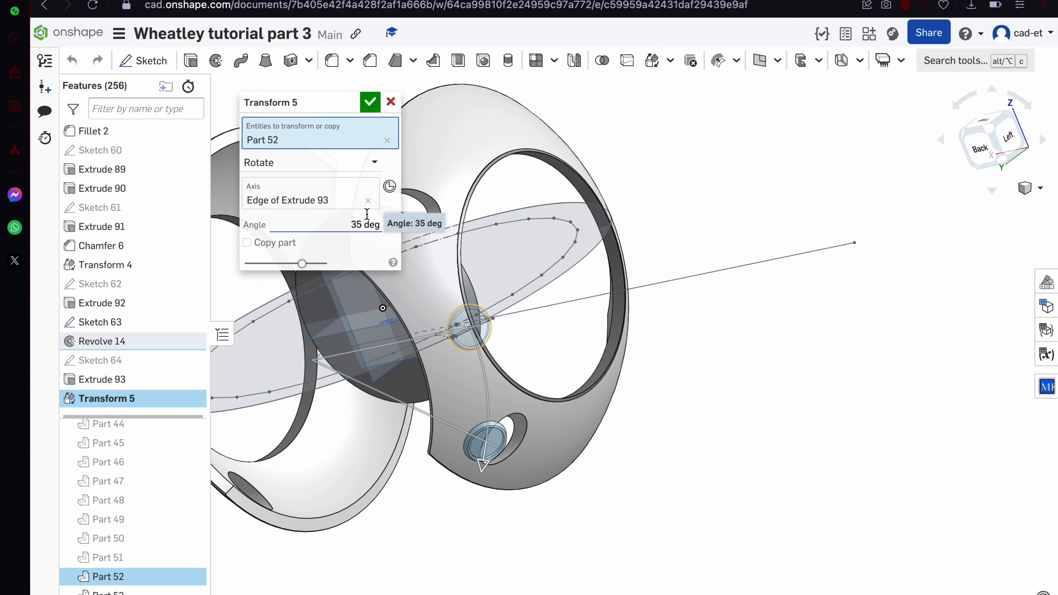
pyautogui.click(371, 103)
pyautogui.click(652, 61)
pyautogui.click(340, 145)
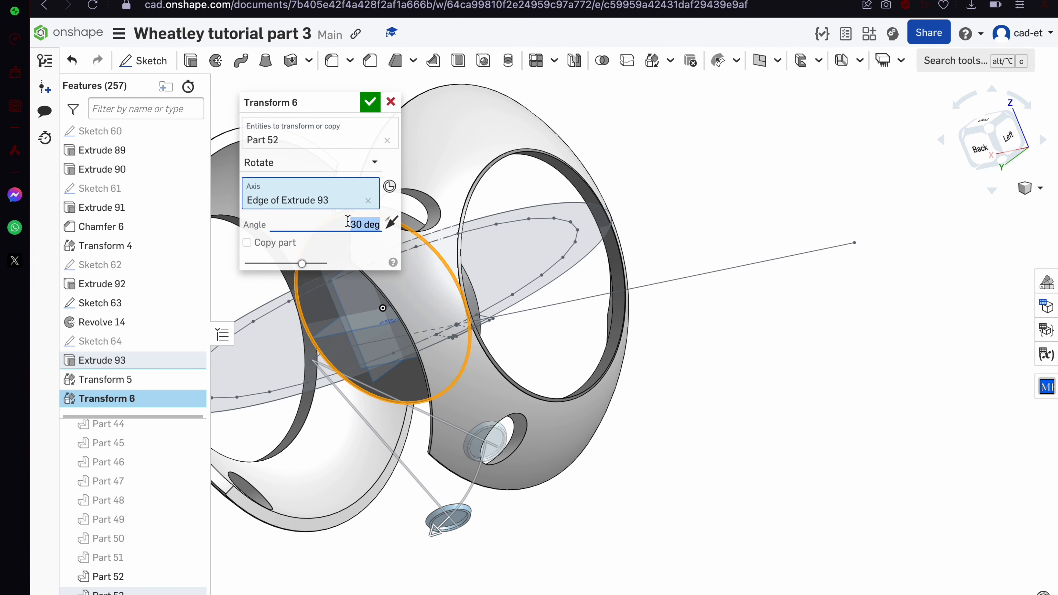
pyautogui.click(361, 224)
pyautogui.press('Return')
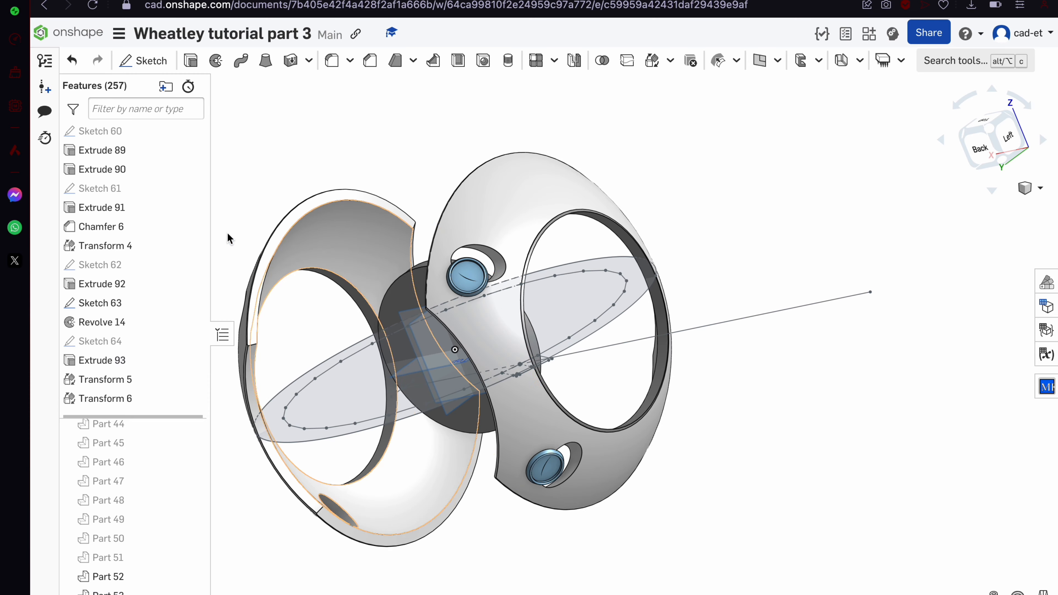
# Show Sketch 62 and pick its circle regions for a new extrusion
pyautogui.click(199, 271)
pyautogui.scroll(5, 319, 255)
pyautogui.click(410, 331)
pyautogui.click(494, 491)
pyautogui.click(191, 61)
pyautogui.click(338, 247)
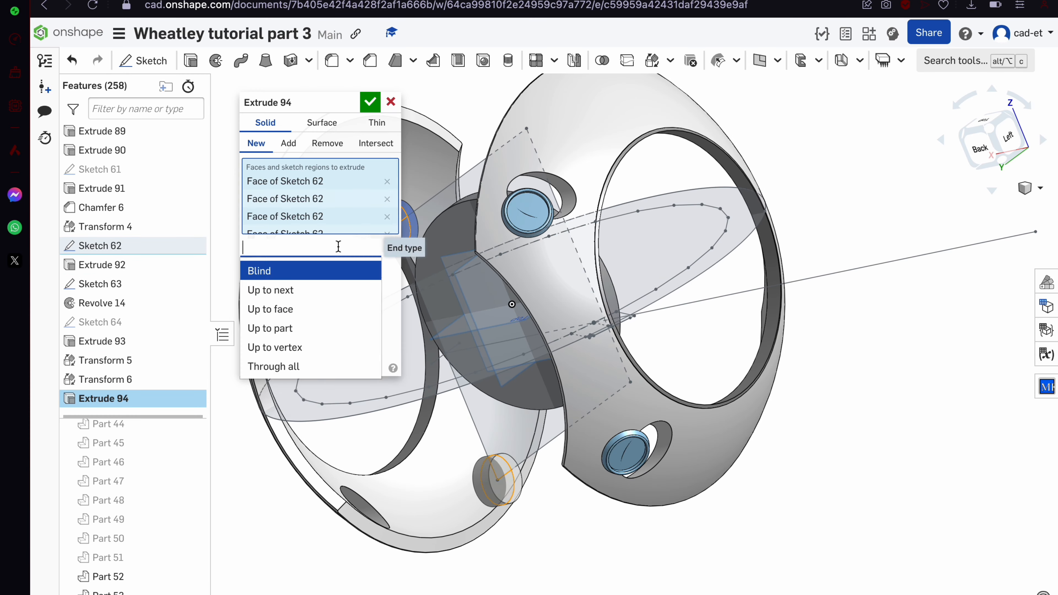
# Extrude the pins up to the shell faces in both directions, adding to Parts 3 and 4
pyautogui.click(274, 310)
pyautogui.click(607, 325)
pyautogui.scroll(-3, 607, 325)
pyautogui.click(262, 389)
pyautogui.click(313, 407)
pyautogui.click(285, 469)
pyautogui.click(571, 277)
pyautogui.click(590, 144)
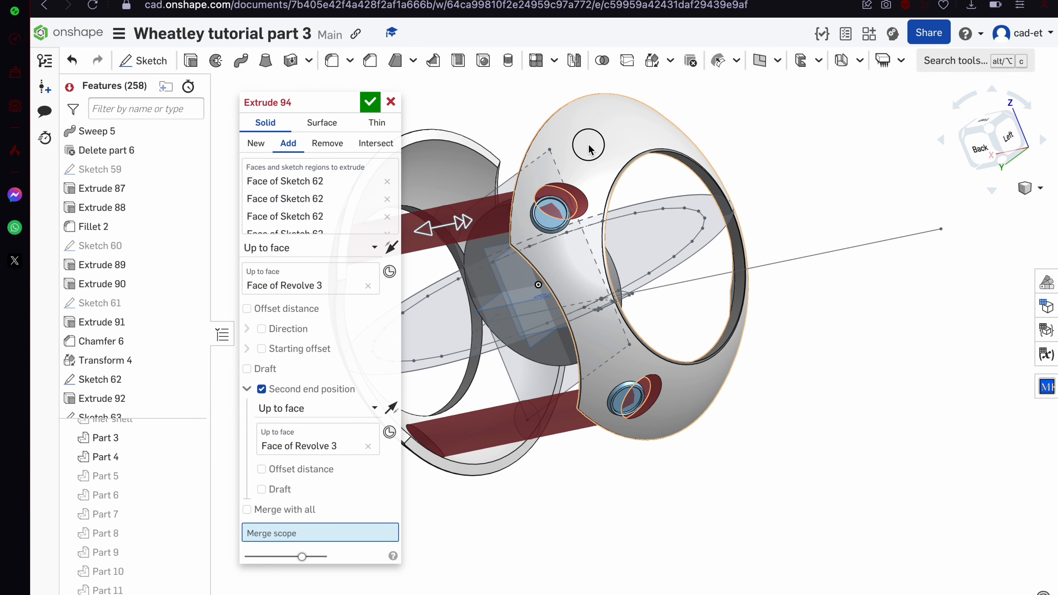
pyautogui.scroll(-3, 600, 146)
pyautogui.click(515, 174)
pyautogui.moveTo(515, 174); pyautogui.dragTo(554, 221, button='right')
pyautogui.click(370, 102)
# Hide Sketch 63 and select the two pin end faces
pyautogui.click(199, 285)
pyautogui.moveTo(442, 242)
pyautogui.mouseDown(button='right')
pyautogui.moveTo(466, 311)
pyautogui.moveTo(458, 233)
pyautogui.mouseUp(button='right')
pyautogui.scroll(3, 604, 250)
pyautogui.click(629, 300)
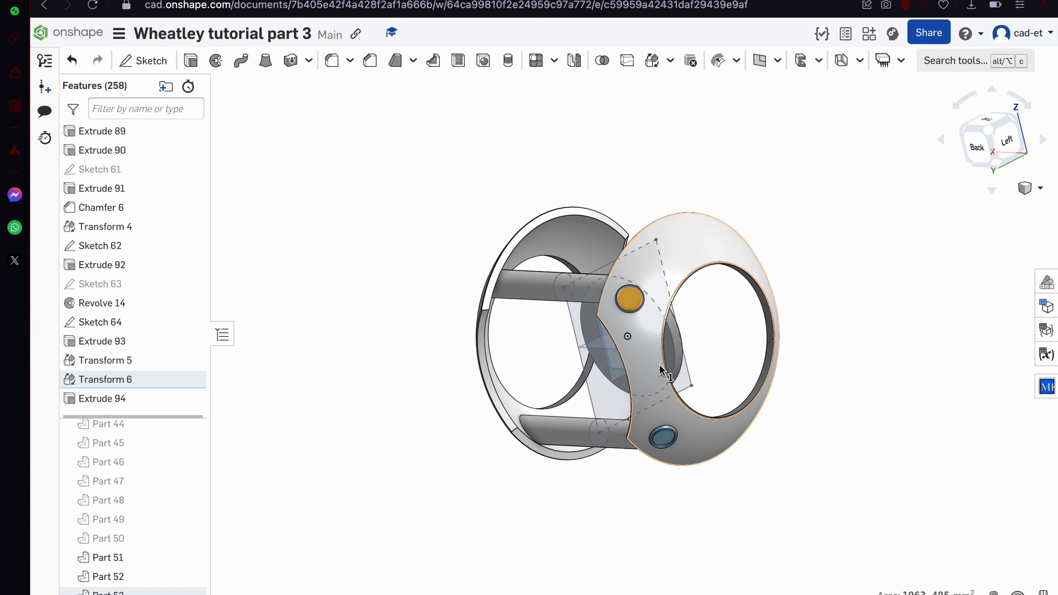
pyautogui.click(665, 474)
# Rotate Parts 53 and 51 about a mate connector
pyautogui.moveTo(462, 310); pyautogui.dragTo(496, 396, button='right')
pyautogui.click(652, 61)
pyautogui.click(329, 181)
pyautogui.click(325, 280)
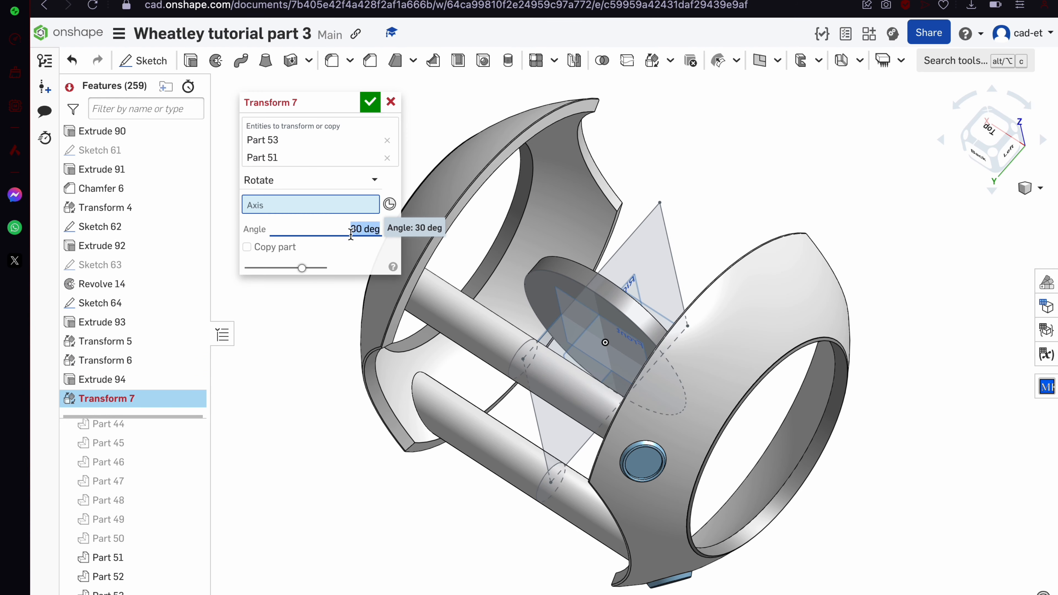
pyautogui.click(607, 370)
pyautogui.scroll(-5, 607, 370)
pyautogui.moveTo(625, 417); pyautogui.dragTo(583, 333, button='right')
pyautogui.scroll(3, 583, 333)
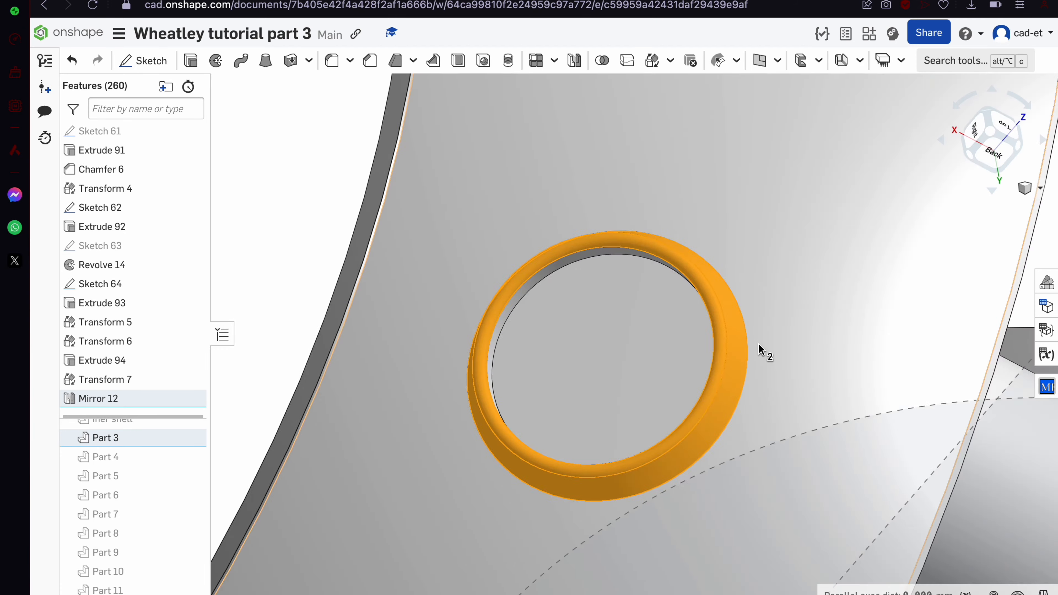
pyautogui.click(1009, 126)
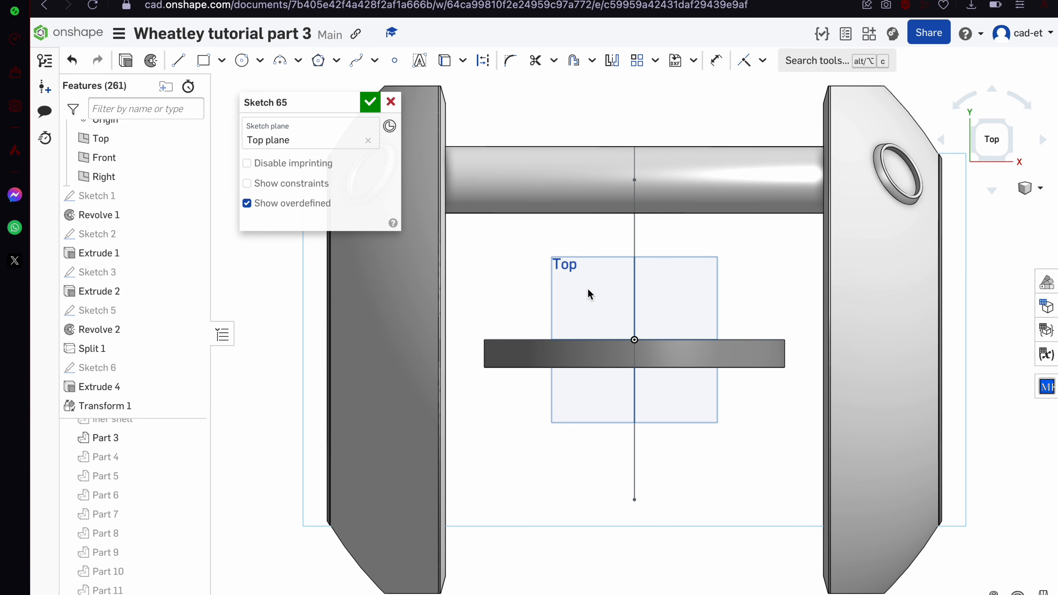
# Add a coincident constraint, then begin a new sketch on the Sketch 63 face
pyautogui.moveTo(588, 293)
pyautogui.mouseDown(button='right')
pyautogui.moveTo(602, 508)
pyautogui.moveTo(622, 483)
pyautogui.mouseUp(button='right')
pyautogui.press('i')
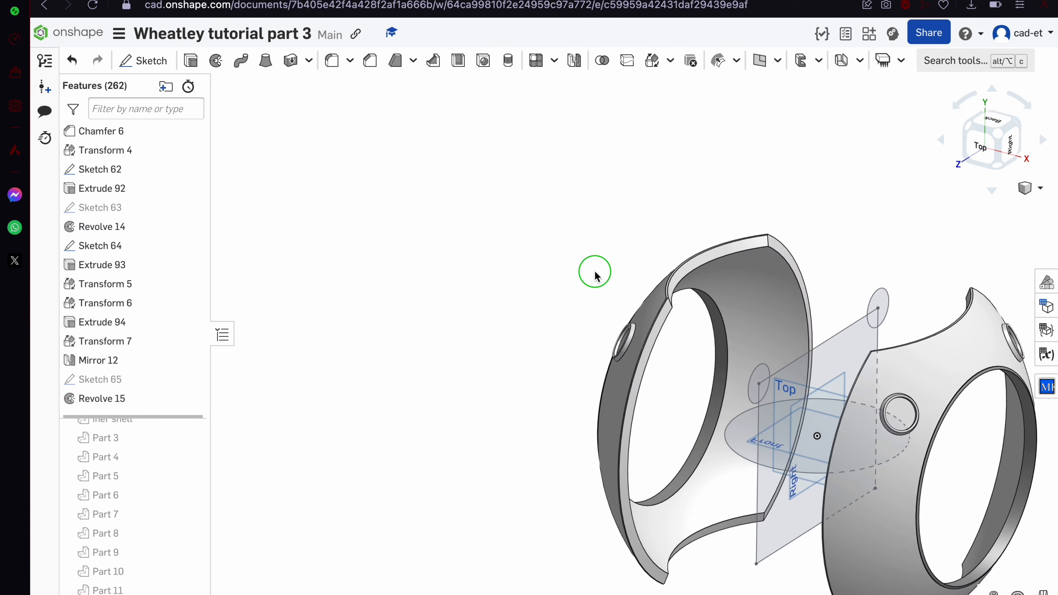
pyautogui.moveTo(595, 276); pyautogui.dragTo(637, 288, button='right')
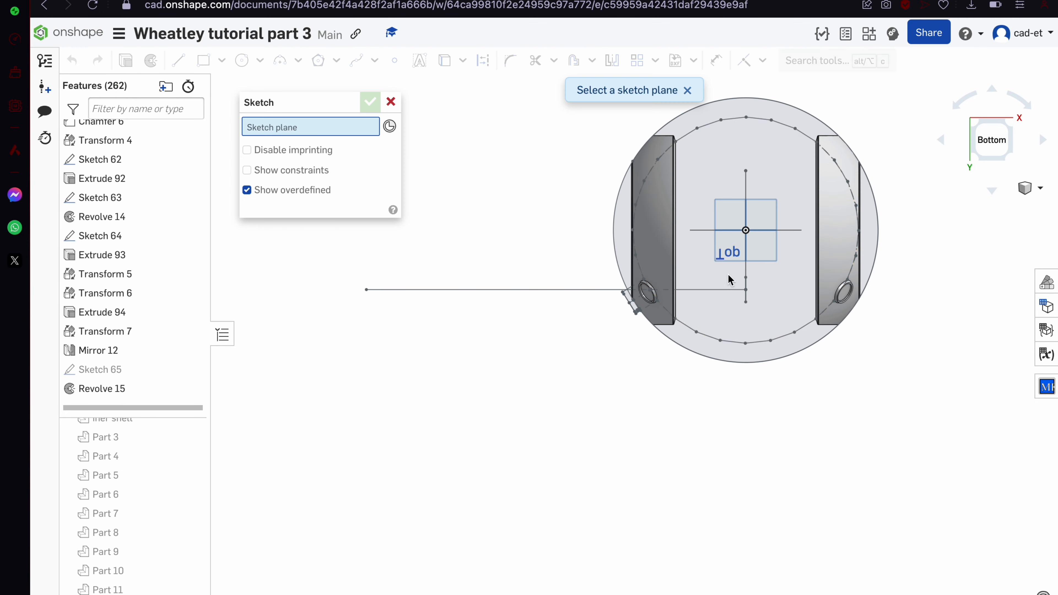
pyautogui.click(729, 279)
pyautogui.click(338, 62)
# Draw a polygon centred on the origin and a circle sized through a polygon vertex
pyautogui.scroll(-5, 480, 411)
pyautogui.click(570, 348)
pyautogui.click(462, 405)
pyautogui.scroll(5, 702, 345)
pyautogui.scroll(-4, 582, 395)
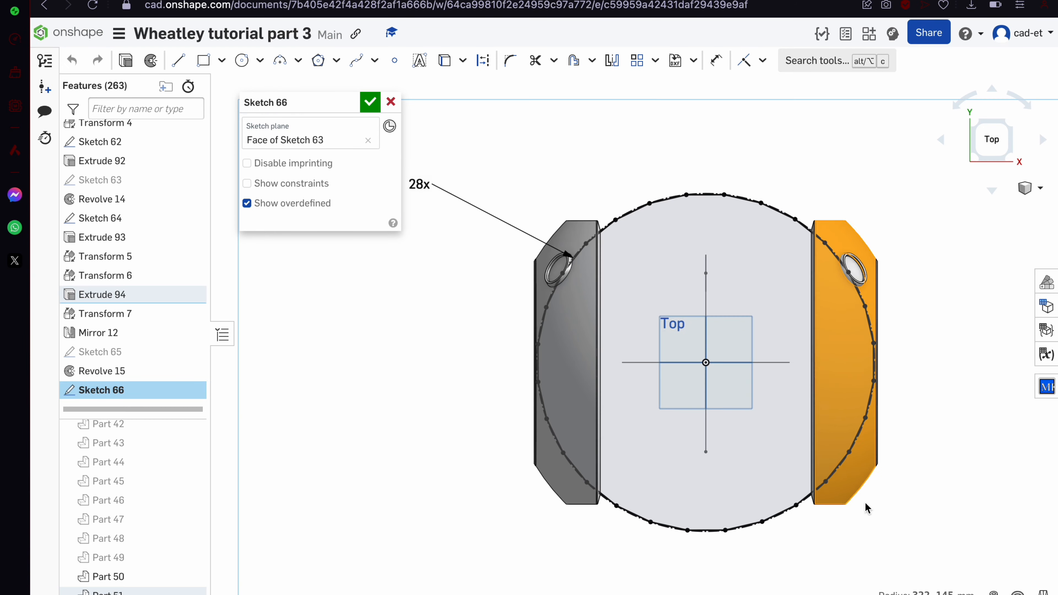
pyautogui.scroll(-3, 867, 256)
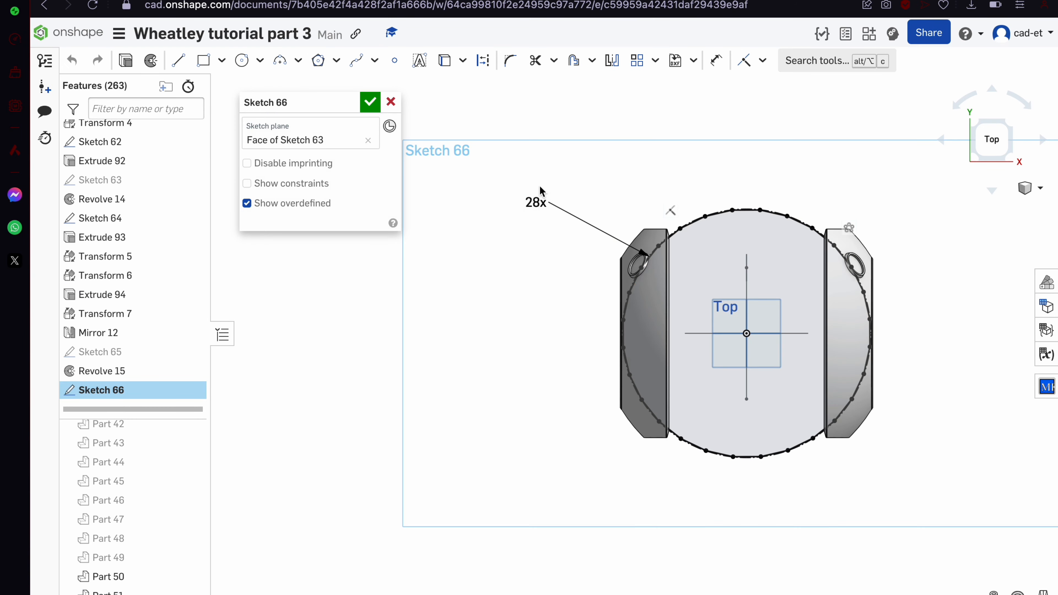
pyautogui.scroll(4, 850, 250)
pyautogui.click(840, 256)
pyautogui.scroll(-4, 898, 292)
pyautogui.click(737, 401)
pyautogui.click(676, 255)
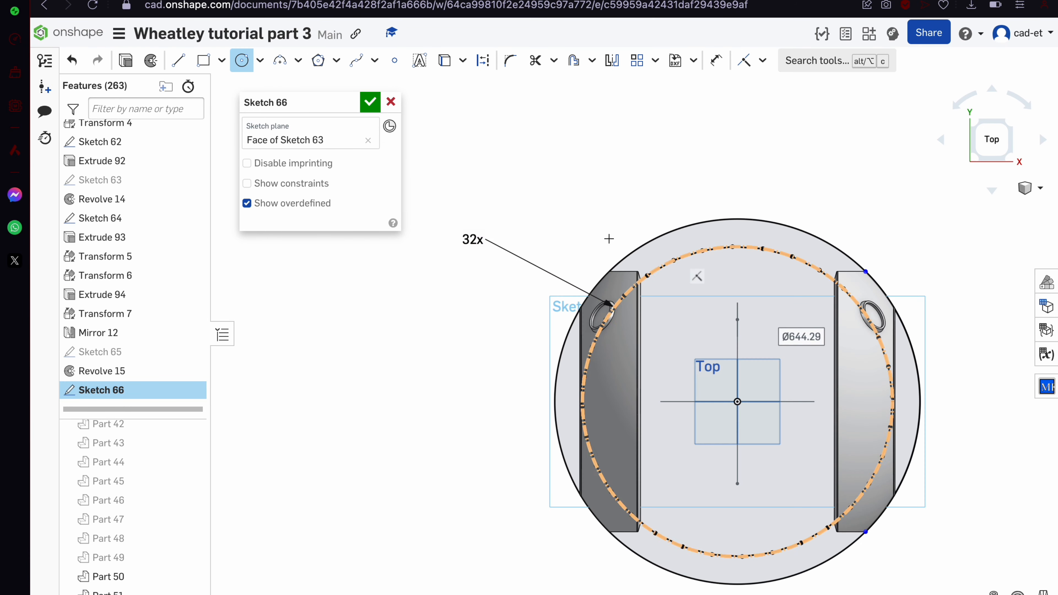
# Add an aligned rectangle and change the polygon to 30 sides
pyautogui.press('Return')
pyautogui.scroll(1, 938, 234)
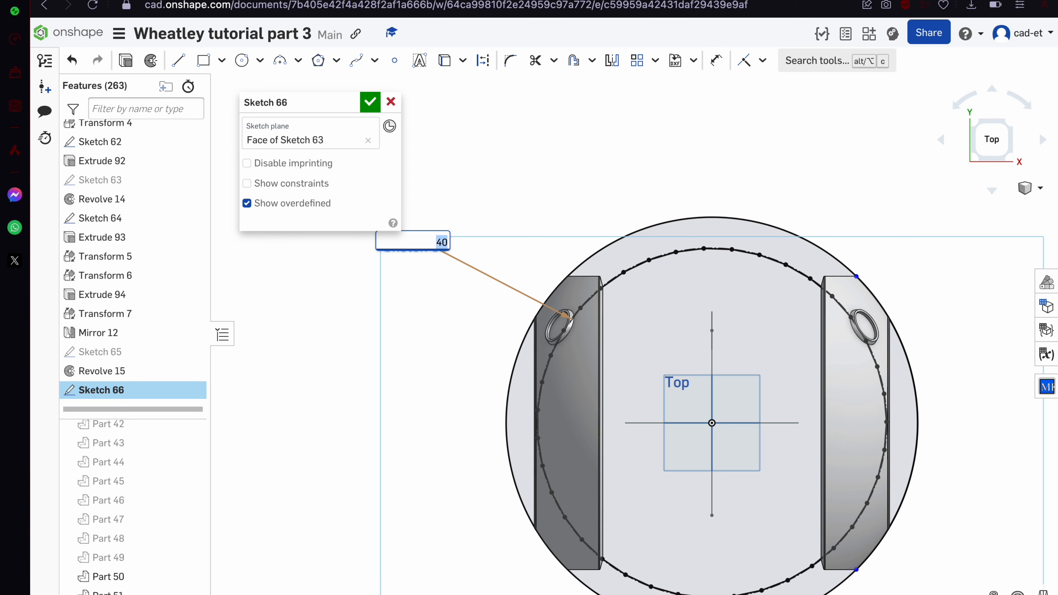
pyautogui.press('Return')
pyautogui.scroll(4, 559, 277)
pyautogui.click(601, 350)
pyautogui.click(508, 278)
pyautogui.press('Escape')
pyautogui.scroll(-5, 507, 277)
pyautogui.doubleClick(403, 250)
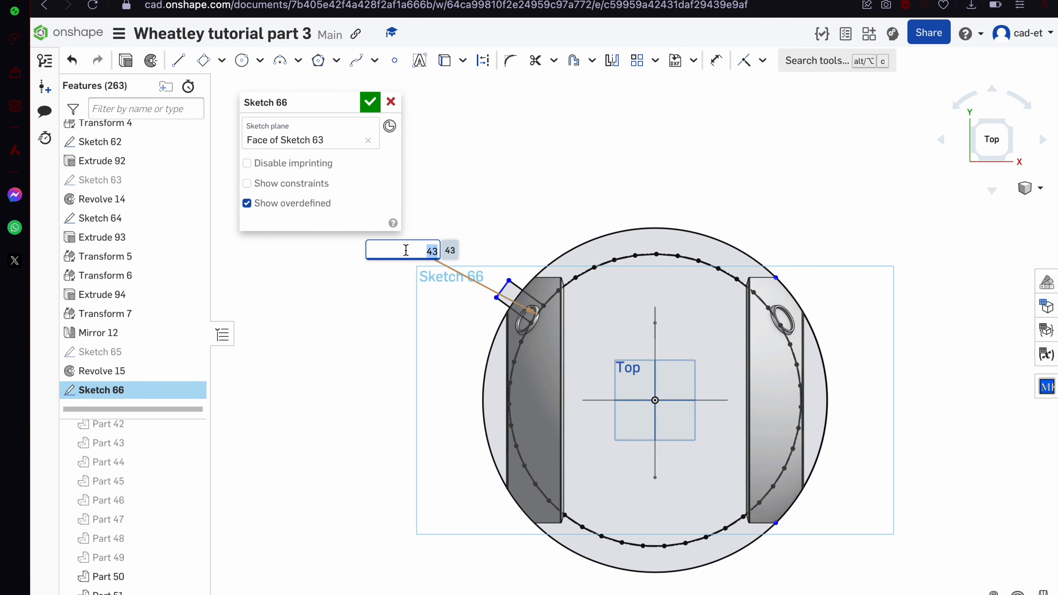
pyautogui.write('30')
pyautogui.press('Return')
pyautogui.scroll(3, 540, 246)
# Draw a line between the ring-edge intersections plus a short connecting segment
pyautogui.scroll(-2, 528, 328)
pyautogui.moveTo(525, 395); pyautogui.dragTo(574, 390, button='middle')
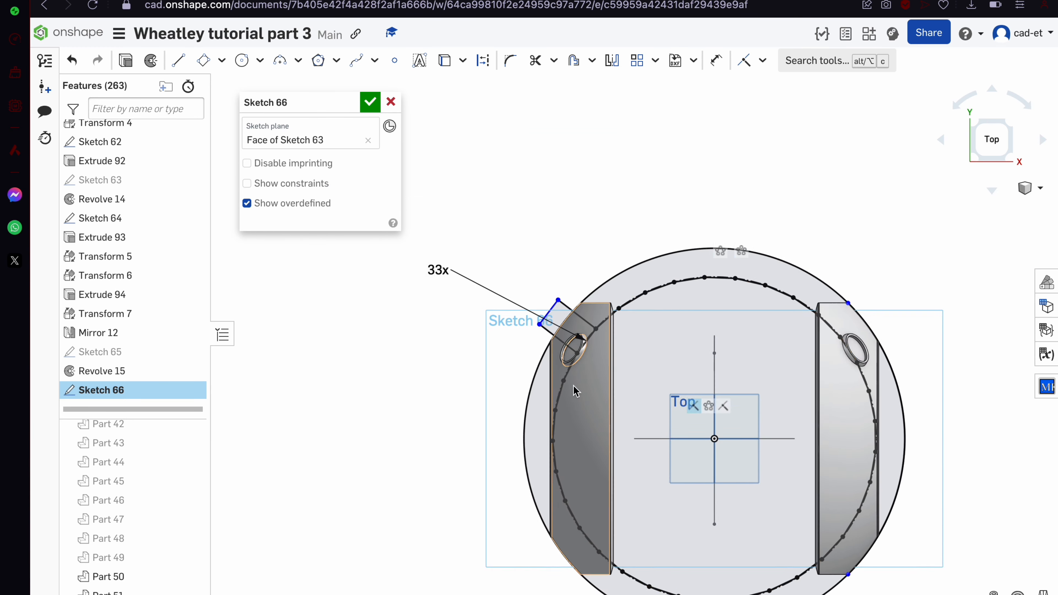
pyautogui.scroll(8, 573, 333)
pyautogui.moveTo(573, 329); pyautogui.dragTo(550, 304, button='right')
pyautogui.press('l')
pyautogui.scroll(-9, 567, 255)
pyautogui.press('Escape')
pyautogui.press('n')
pyautogui.scroll(5, 615, 237)
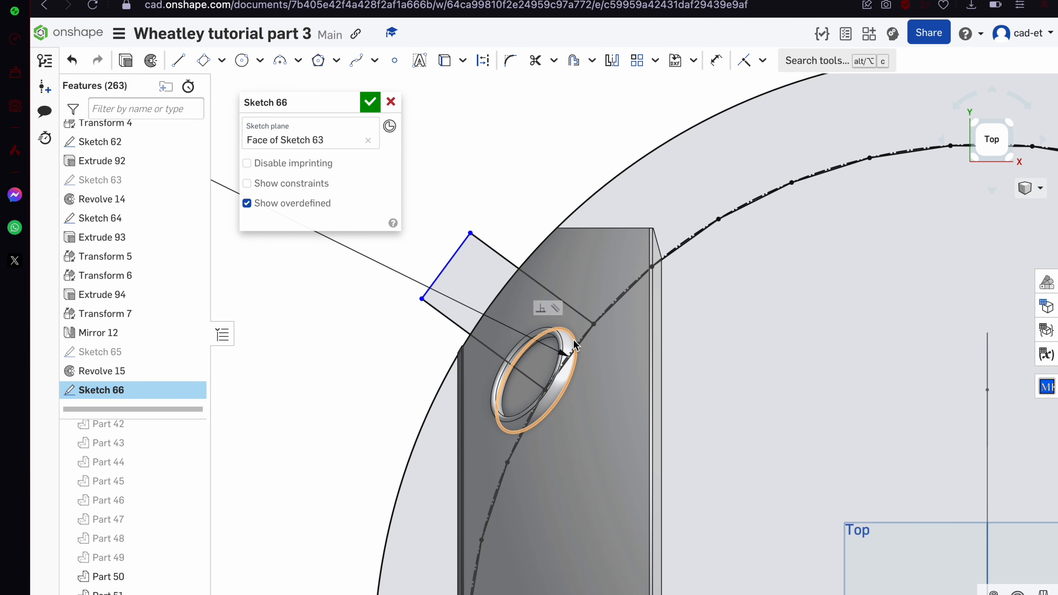
pyautogui.click(520, 269)
pyautogui.scroll(3, 476, 347)
pyautogui.click(464, 322)
pyautogui.click(455, 315)
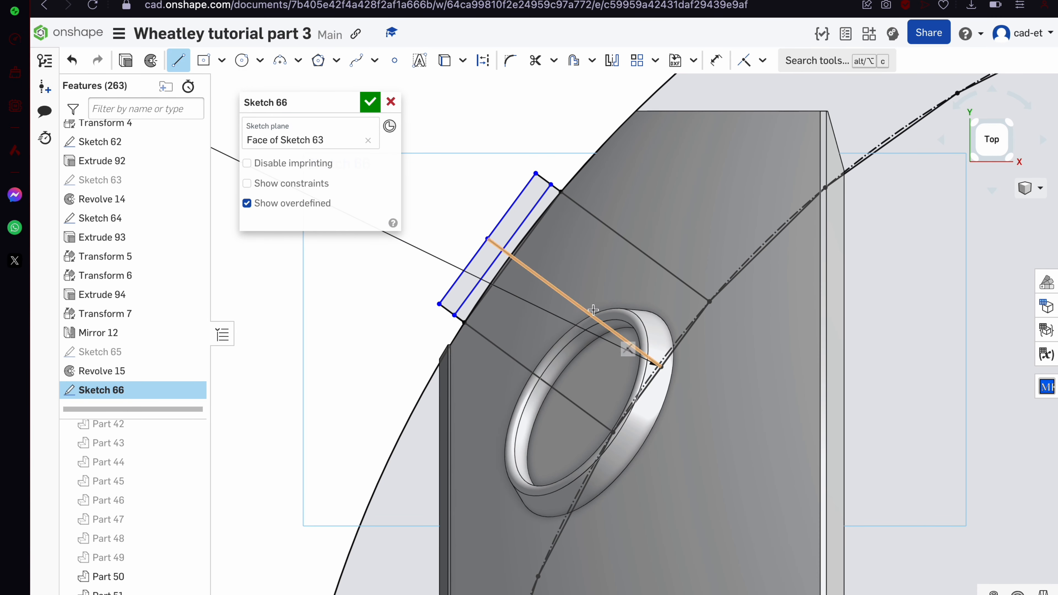
# Redraw the rectangle's diagonal so it ends at the centre
pyautogui.press('r')
pyautogui.scroll(3, 512, 246)
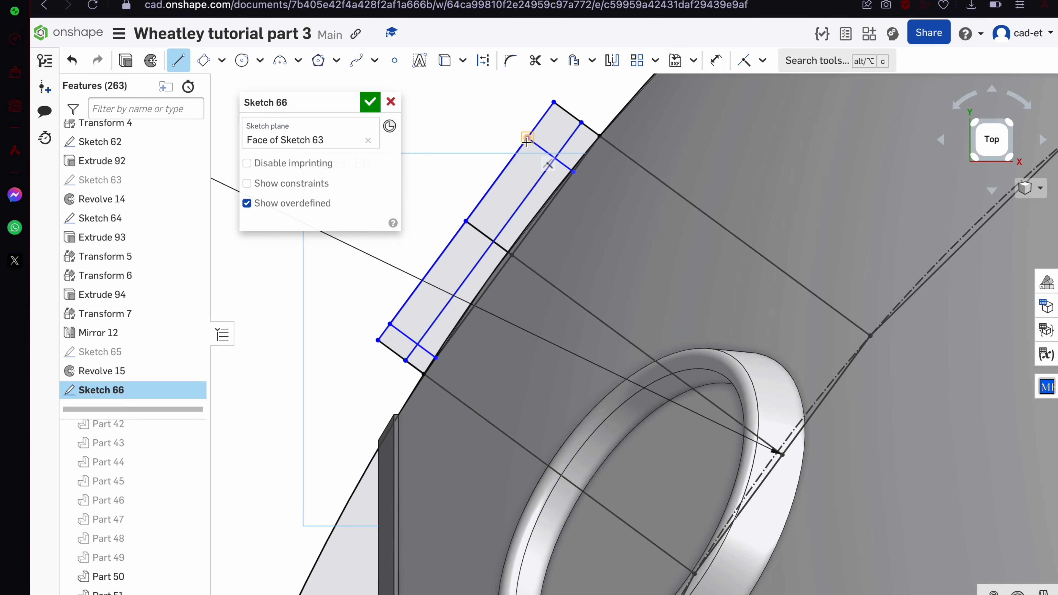
pyautogui.click(570, 171)
pyautogui.press('Escape')
pyautogui.moveTo(488, 242); pyautogui.dragTo(470, 254)
pyautogui.hotkey('ctrl', 'z')
pyautogui.scroll(4, 485, 237)
pyautogui.click(482, 241)
pyautogui.press('Escape')
# Make the rectangle's centre point coincident with the long line and fix the geometry
pyautogui.press('i')
pyautogui.scroll(-4, 466, 232)
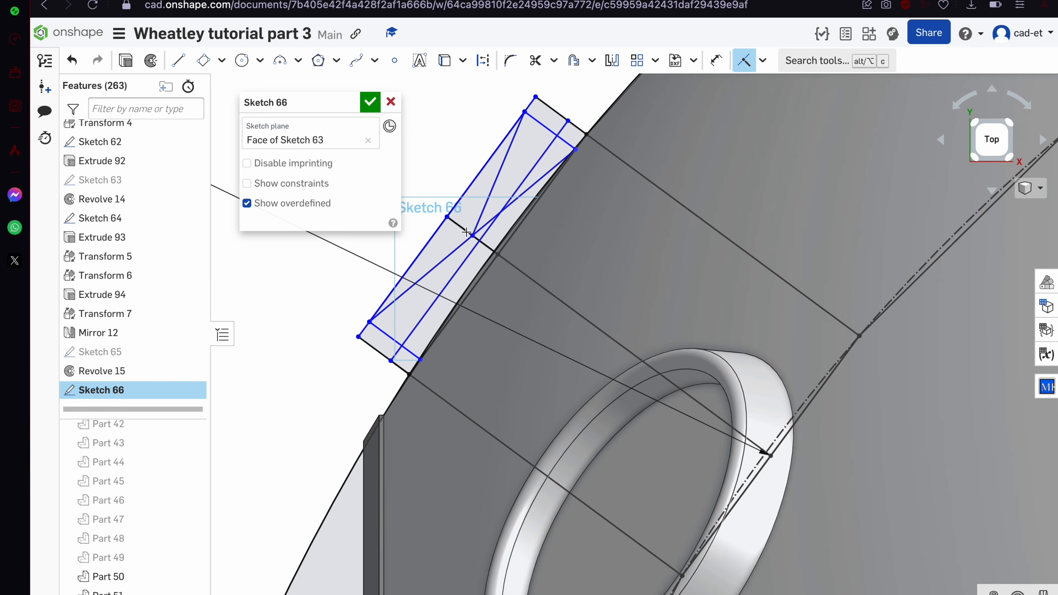
pyautogui.click(473, 236)
pyautogui.click(482, 237)
pyautogui.press('Escape')
pyautogui.scroll(1, 461, 230)
pyautogui.click(480, 241)
pyautogui.press('j')
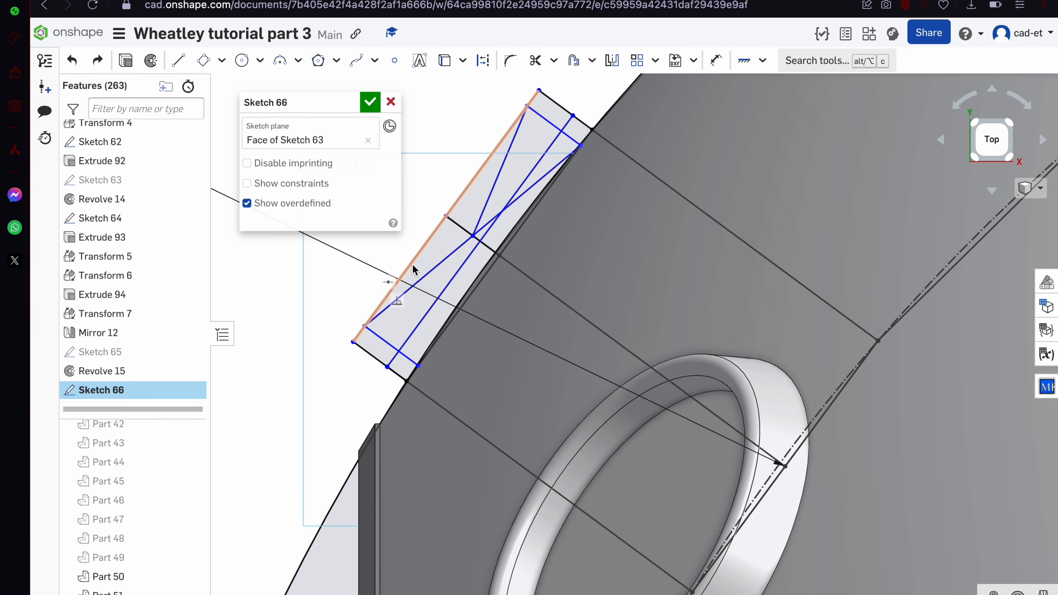
pyautogui.moveTo(553, 125); pyautogui.dragTo(554, 124)
# Add a circle tangent to the line and shift it to the right
pyautogui.press('c')
pyautogui.scroll(3, 379, 356)
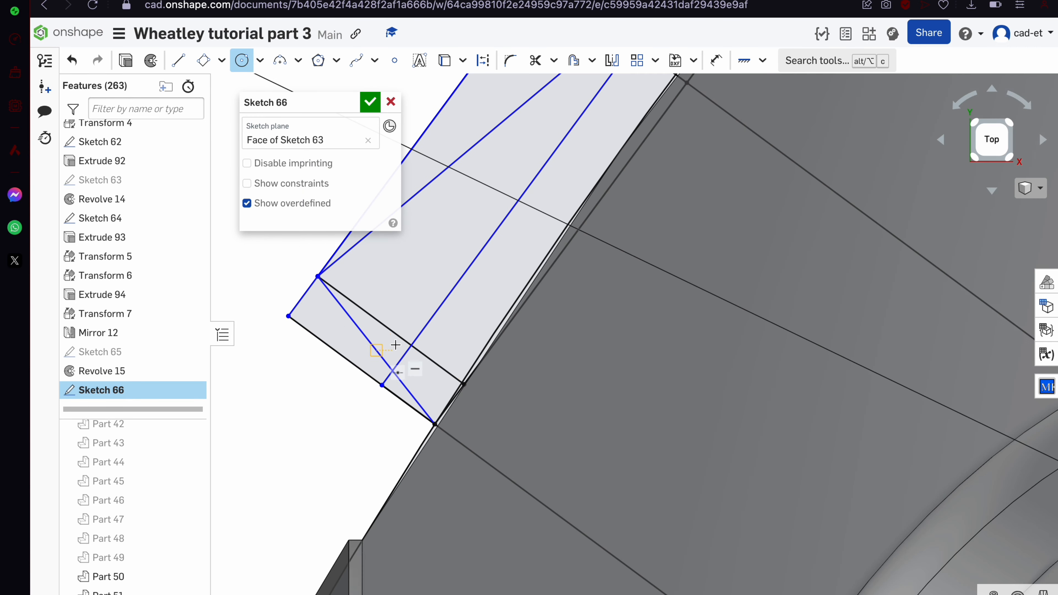
pyautogui.press('t')
pyautogui.moveTo(376, 334); pyautogui.dragTo(415, 372)
pyautogui.scroll(-2, 433, 433)
pyautogui.click(430, 366)
pyautogui.press('Delete')
pyautogui.hotkey('ctrl', 'z')
pyautogui.scroll(-3, 431, 365)
# Trim away the short leftover segment in the sketch
pyautogui.press('m')
pyautogui.scroll(5, 420, 371)
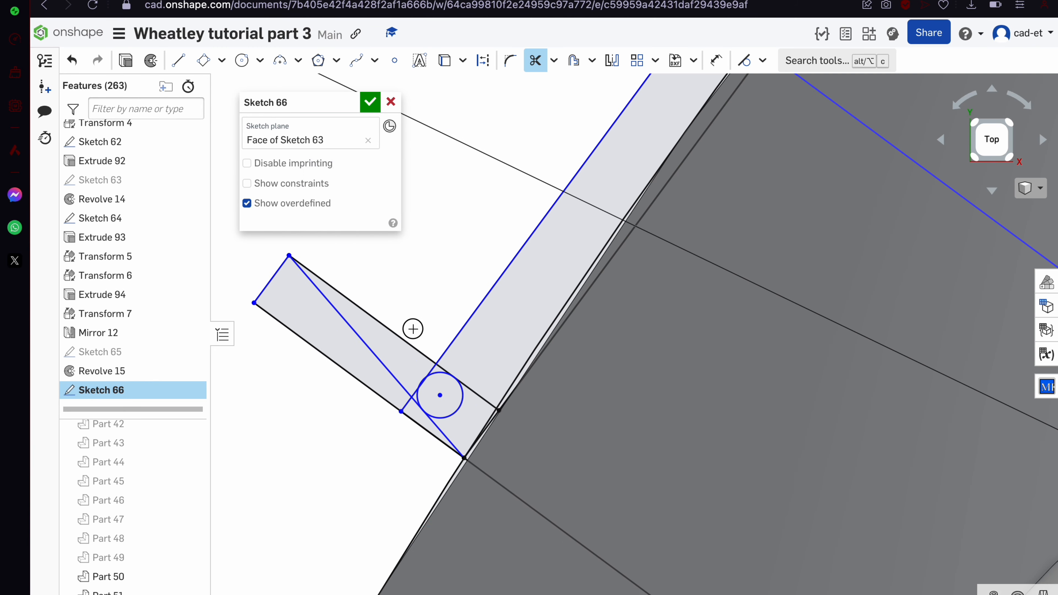
pyautogui.scroll(2, 459, 370)
pyautogui.scroll(-8, 424, 368)
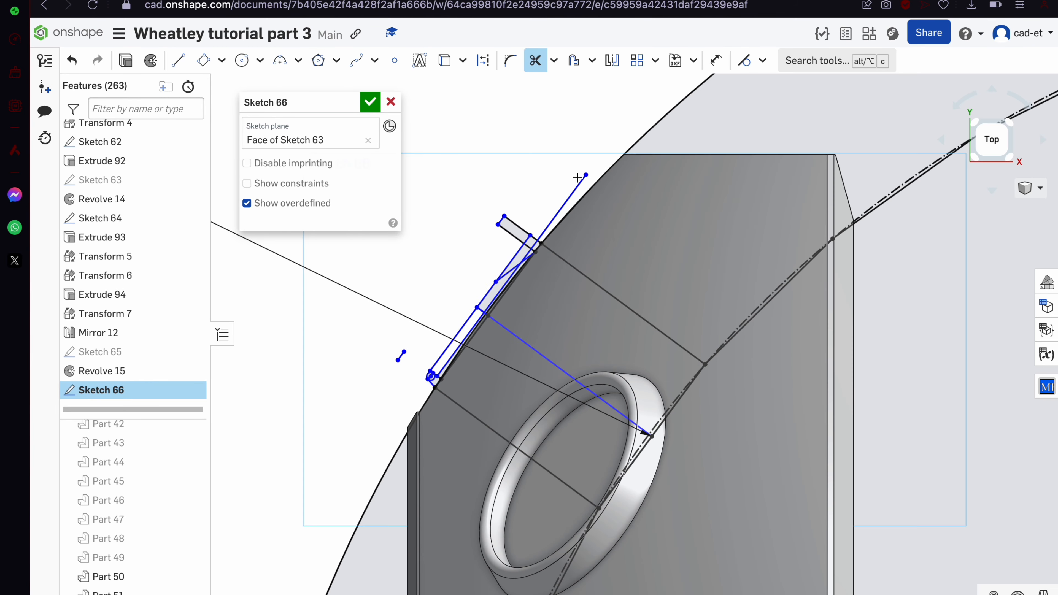
pyautogui.scroll(3, 331, 371)
pyautogui.scroll(6, 433, 444)
pyautogui.scroll(6, 408, 338)
pyautogui.click(421, 335)
pyautogui.scroll(-10, 422, 331)
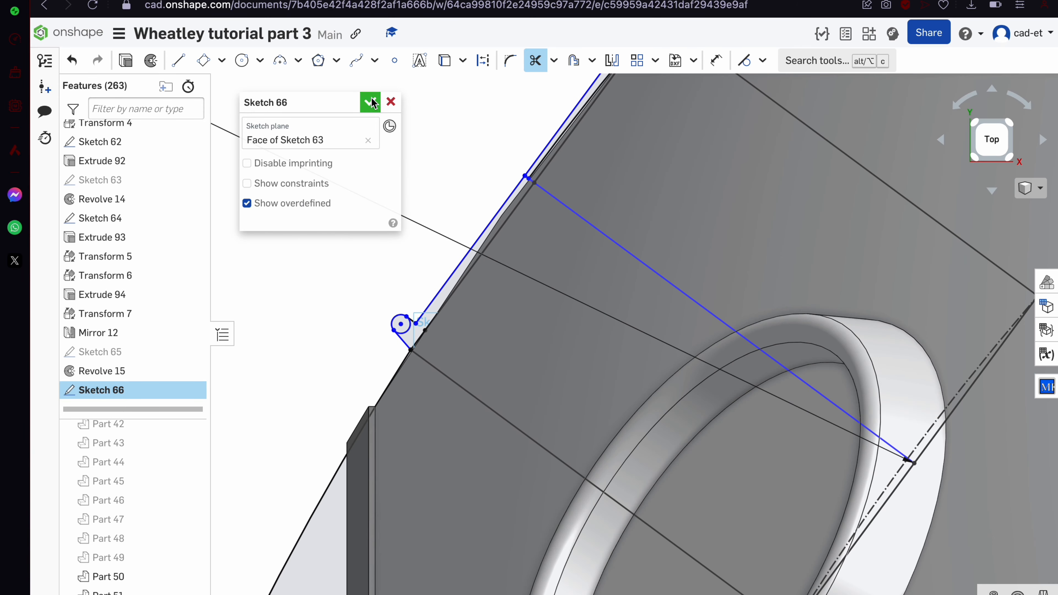
# Accept Sketch 66 and revolve its two regions about the edge as Revolve 16
pyautogui.click(370, 101)
pyautogui.click(410, 334)
pyautogui.click(400, 324)
pyautogui.scroll(-3, 389, 310)
pyautogui.click(215, 61)
pyautogui.click(306, 223)
pyautogui.click(478, 254)
pyautogui.click(370, 102)
pyautogui.moveTo(504, 342); pyautogui.dragTo(604, 413, button='right')
# Rotate Part 52 by 30 degrees about the mate connector as Transform 8
pyautogui.click(456, 306)
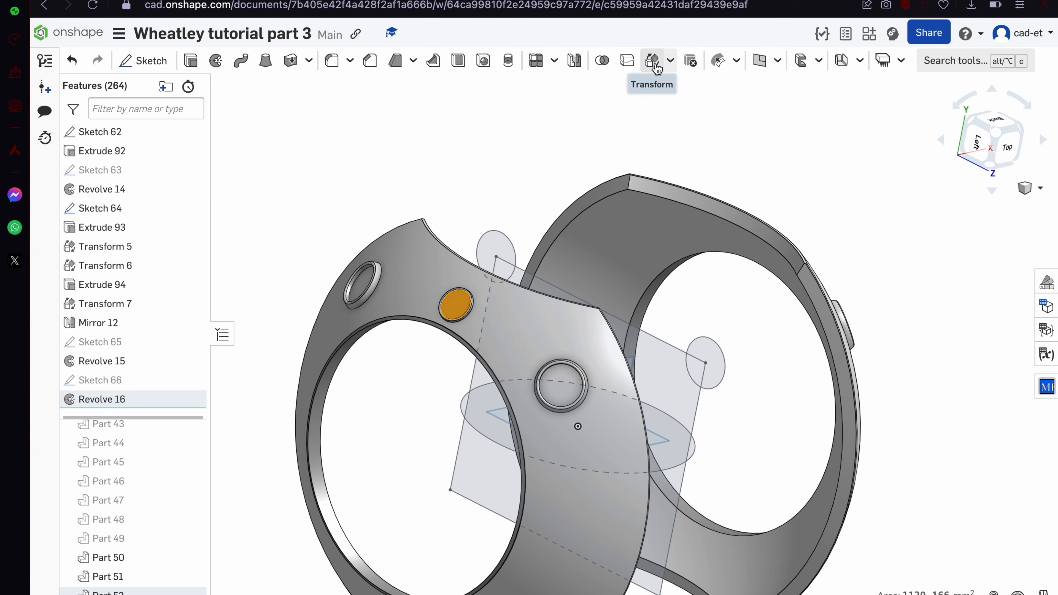
pyautogui.click(654, 63)
pyautogui.click(310, 163)
pyautogui.click(679, 459)
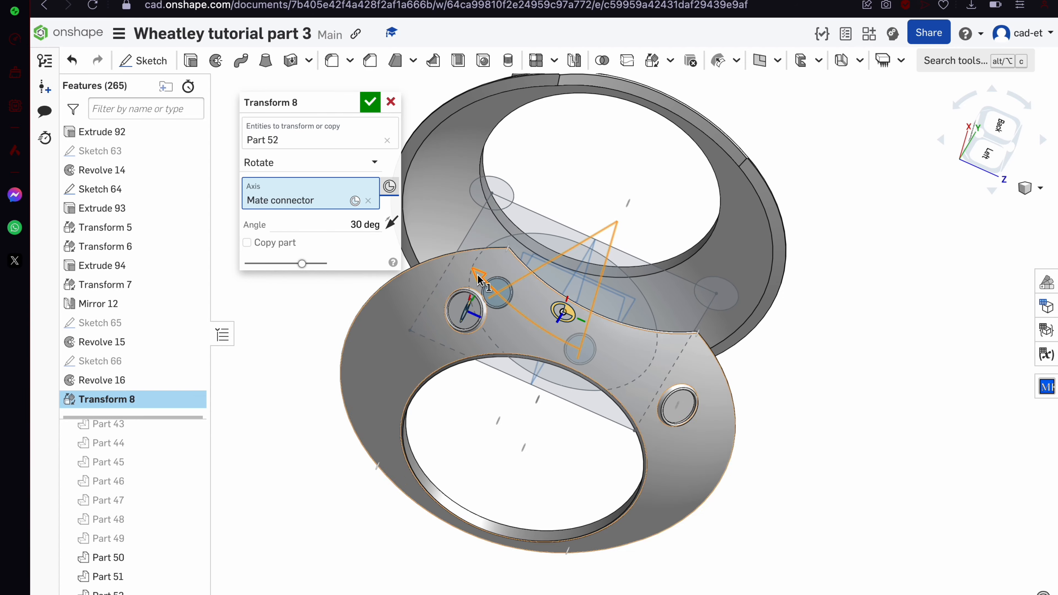
pyautogui.click(377, 104)
pyautogui.scroll(6, 523, 315)
pyautogui.doubleClick(107, 399)
pyautogui.click(370, 101)
# Union Part 52 and Part 50 as Boolean 12, and colour the ring faces dark grey
pyautogui.click(602, 60)
pyautogui.click(442, 234)
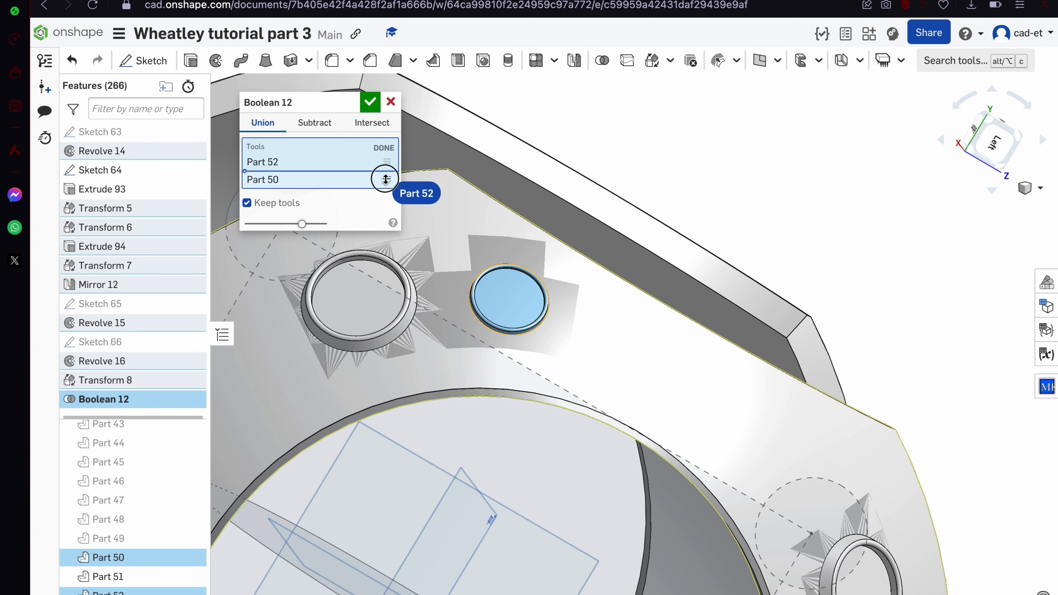
pyautogui.click(371, 102)
pyautogui.moveTo(531, 345); pyautogui.dragTo(483, 341, button='right')
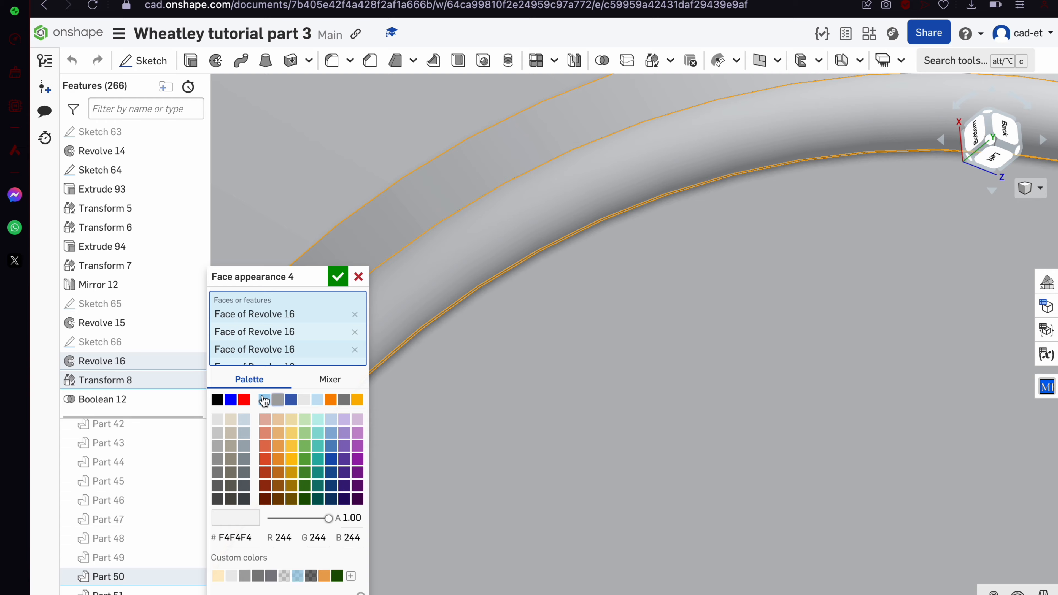
pyautogui.click(217, 486)
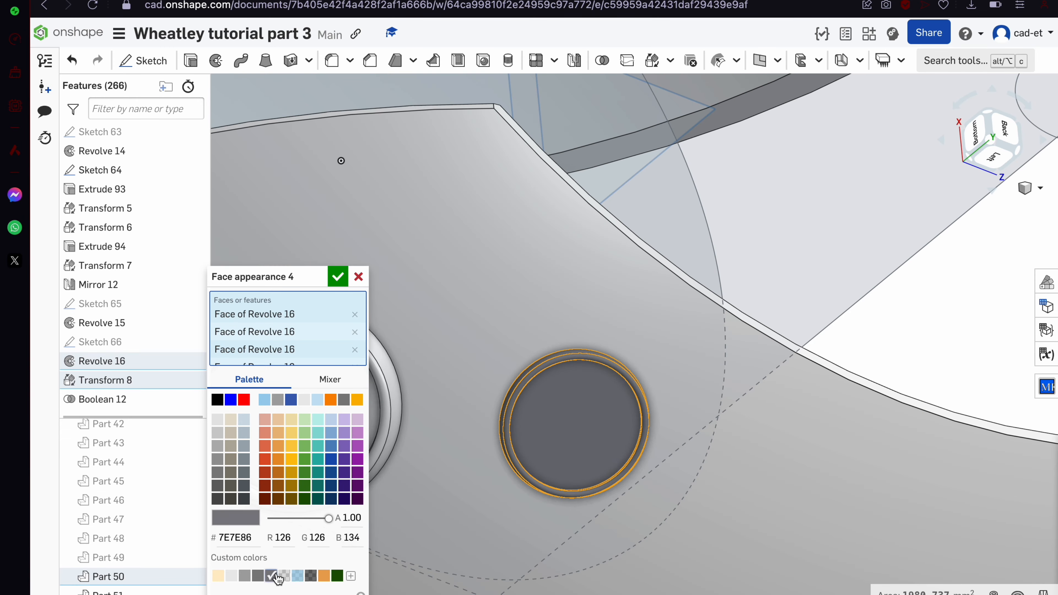
pyautogui.click(338, 276)
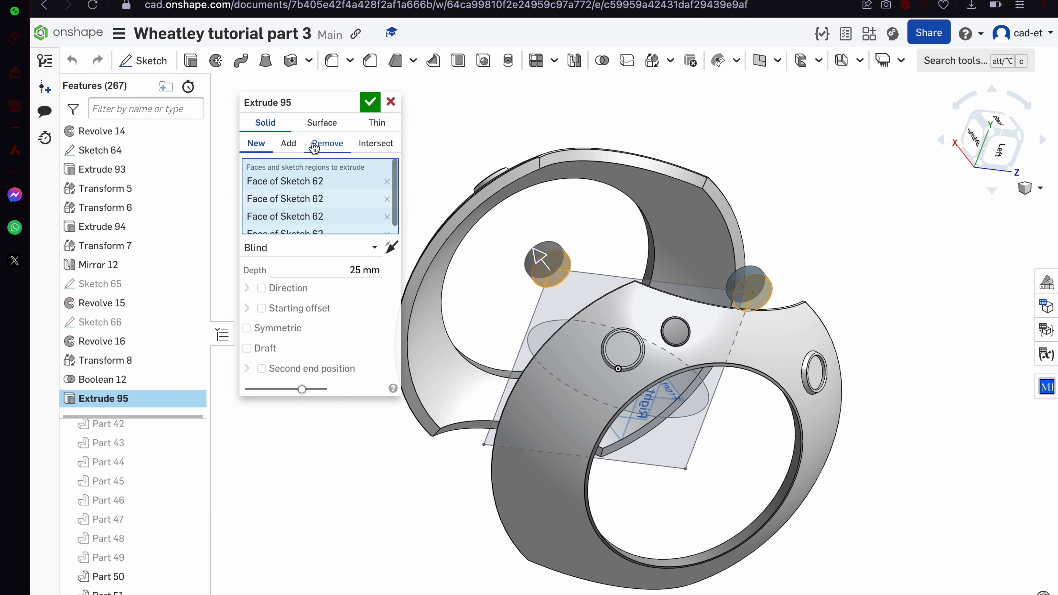
# Try a material-removing extrude with a 200 mm offset, inspect it, then cancel it
pyautogui.click(342, 349)
pyautogui.write('200')
pyautogui.press('Return')
pyautogui.moveTo(567, 400); pyautogui.dragTo(562, 358, button='right')
pyautogui.click(390, 102)
pyautogui.moveTo(641, 375)
pyautogui.mouseDown(button='right')
pyautogui.moveTo(648, 324)
pyautogui.moveTo(614, 421)
pyautogui.mouseUp(button='right')
# Start a new sketch on the Right plane
pyautogui.click(606, 346)
pyautogui.moveTo(159, 236); pyautogui.dragTo(158, 164)
pyautogui.moveTo(319, 336); pyautogui.dragTo(333, 259, button='right')
pyautogui.scroll(20, 125, 250)
pyautogui.click(103, 138)
pyautogui.click(143, 61)
# Draw equal Ø15 circles on the upper and lower bosses and accept the sketch
pyautogui.press('n')
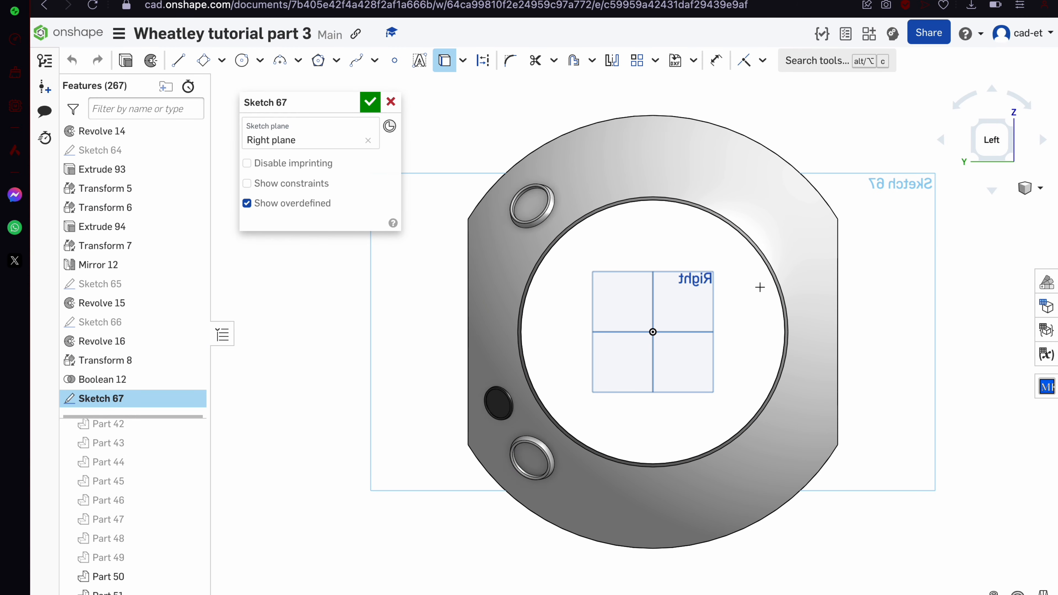
pyautogui.press('c')
pyautogui.scroll(4, 529, 202)
pyautogui.click(550, 294)
pyautogui.click(513, 410)
pyautogui.click(524, 412)
pyautogui.scroll(-6, 506, 405)
pyautogui.press('e')
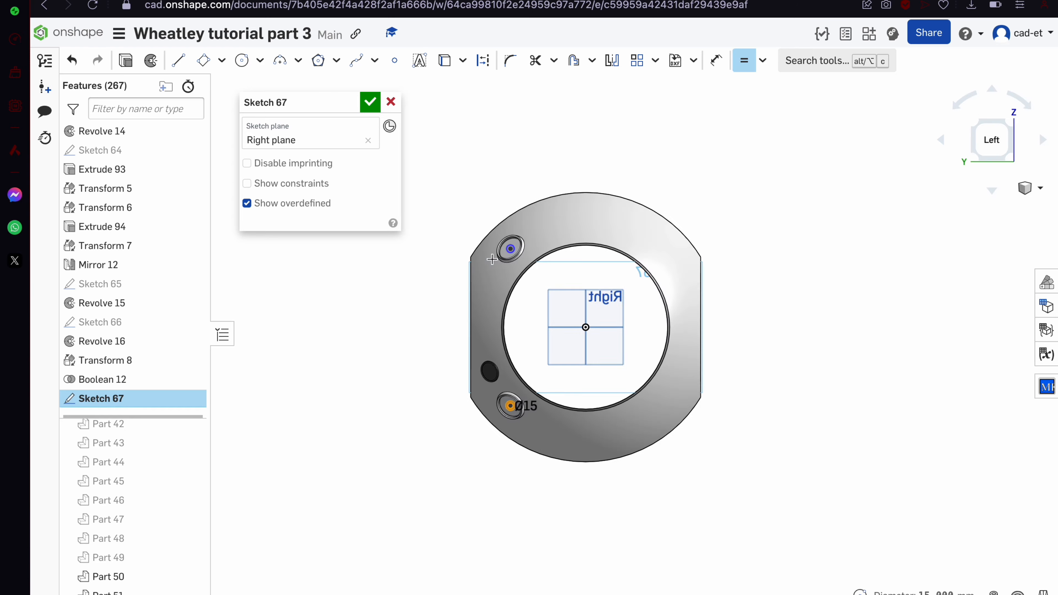
pyautogui.click(370, 102)
# Select both boss circle regions and start an extrude from them
pyautogui.moveTo(496, 273); pyautogui.dragTo(552, 308, button='right')
pyautogui.scroll(6, 362, 175)
pyautogui.click(361, 176)
pyautogui.scroll(-6, 362, 177)
pyautogui.click(330, 327)
pyautogui.click(190, 61)
pyautogui.scroll(-3, 499, 329)
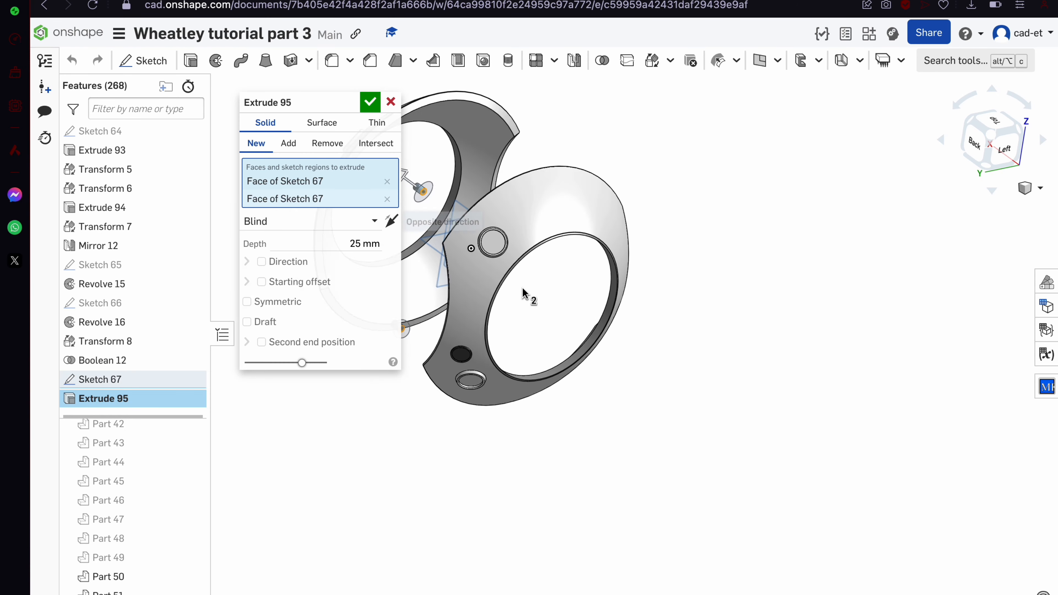
# Make the extrude a Remove cut about 313 mm long with merge scope Part 50
pyautogui.click(327, 143)
pyautogui.scroll(-2, 516, 246)
pyautogui.moveTo(515, 268); pyautogui.dragTo(634, 355)
pyautogui.click(361, 390)
pyautogui.click(567, 358)
pyautogui.moveTo(566, 359); pyautogui.dragTo(583, 359, button='right')
pyautogui.scroll(2, 592, 361)
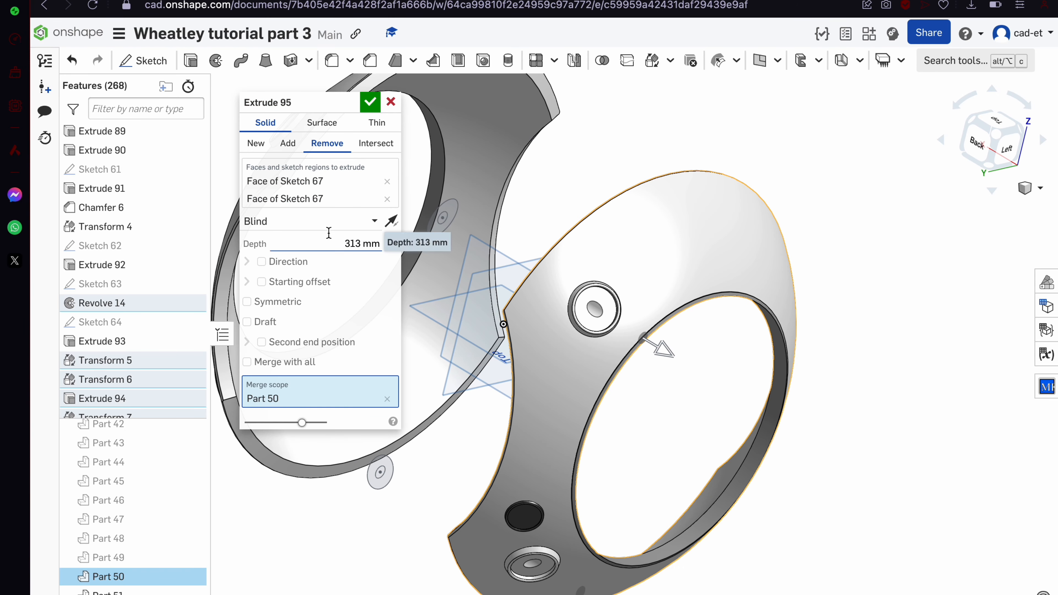
# Give the cut a 100 mm starting offset, then nudge the offset upward
pyautogui.click(261, 283)
pyautogui.scroll(-3, 587, 364)
pyautogui.write('100')
pyautogui.press('Return')
pyautogui.moveTo(623, 343); pyautogui.dragTo(577, 371, button='right')
pyautogui.press('Up')
pyautogui.press('Up')
pyautogui.press('Up')
pyautogui.press('Up')
pyautogui.press('Up')
pyautogui.press('Up')
pyautogui.press('Up')
pyautogui.press('Up')
pyautogui.press('Up')
pyautogui.press('Up')
pyautogui.press('Up')
pyautogui.press('Up')
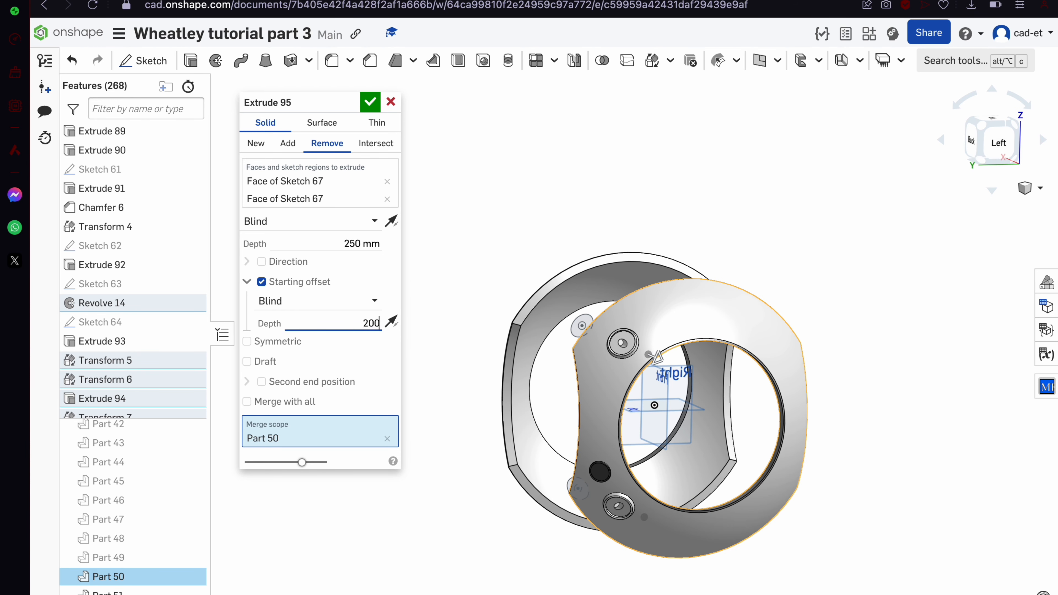
# Flip and adjust the cut depth (about 68 mm) so it passes through the shell
pyautogui.moveTo(685, 370); pyautogui.dragTo(614, 340)
pyautogui.moveTo(615, 339); pyautogui.dragTo(617, 383, button='right')
pyautogui.scroll(10, 644, 368)
pyautogui.moveTo(650, 455); pyautogui.dragTo(672, 474)
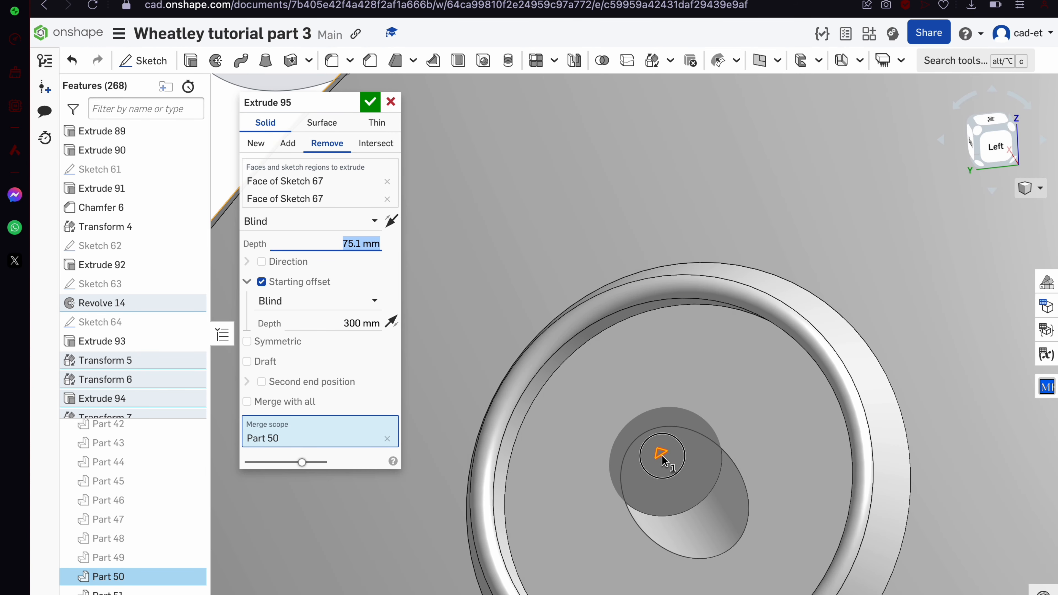
pyautogui.moveTo(670, 460); pyautogui.dragTo(675, 466)
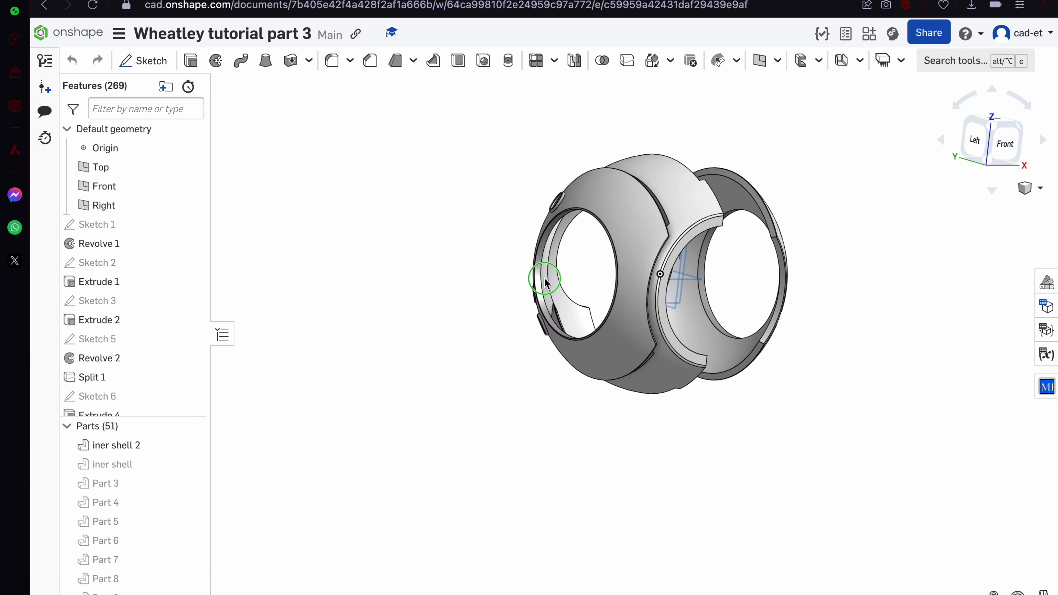
pyautogui.moveTo(545, 281); pyautogui.dragTo(662, 402, button='right')
pyautogui.scroll(-4, 662, 402)
pyautogui.moveTo(615, 456); pyautogui.dragTo(591, 417, button='right')
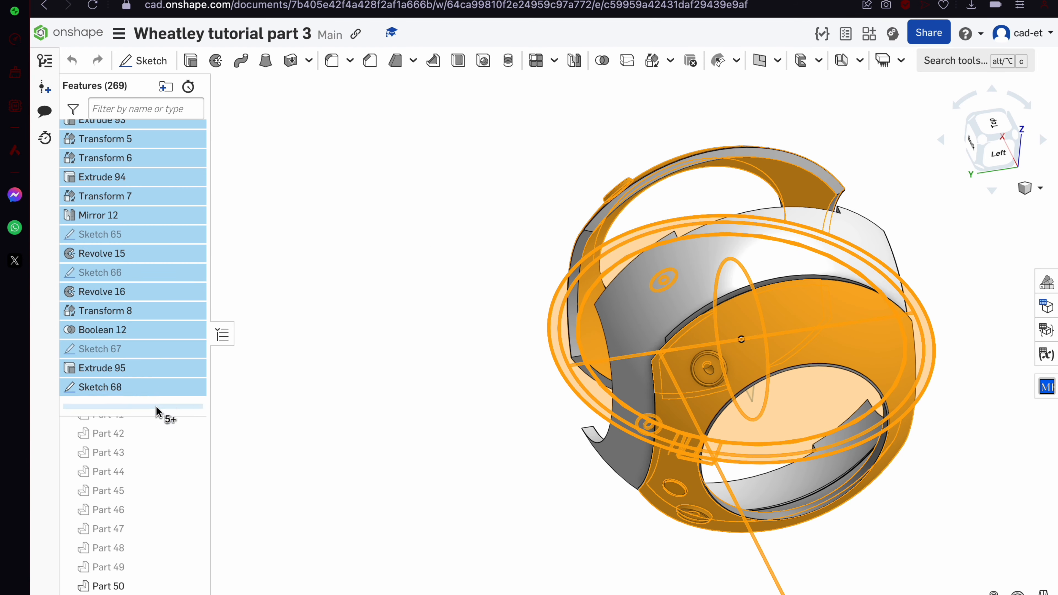
# Roll back to Extrude 92 and rotate Parts 50 and 51 180° about the Revolve 3 face
pyautogui.moveTo(160, 412); pyautogui.dragTo(125, 242)
pyautogui.moveTo(384, 260); pyautogui.dragTo(424, 247, button='right')
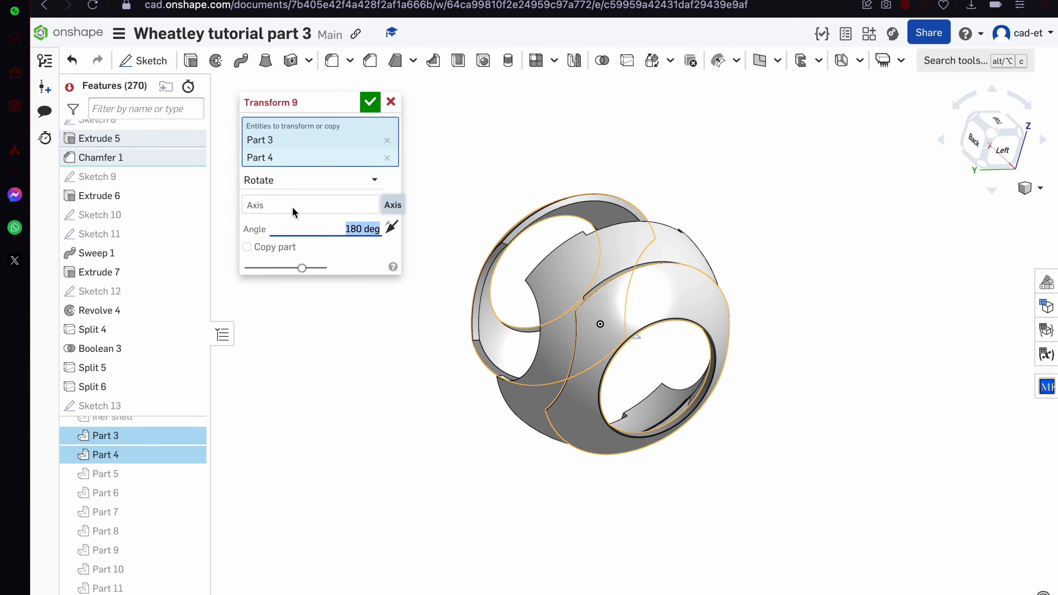
pyautogui.click(293, 209)
pyautogui.moveTo(433, 375); pyautogui.dragTo(501, 477, button='right')
pyautogui.scroll(5, 500, 477)
pyautogui.click(501, 477)
pyautogui.scroll(-6, 501, 477)
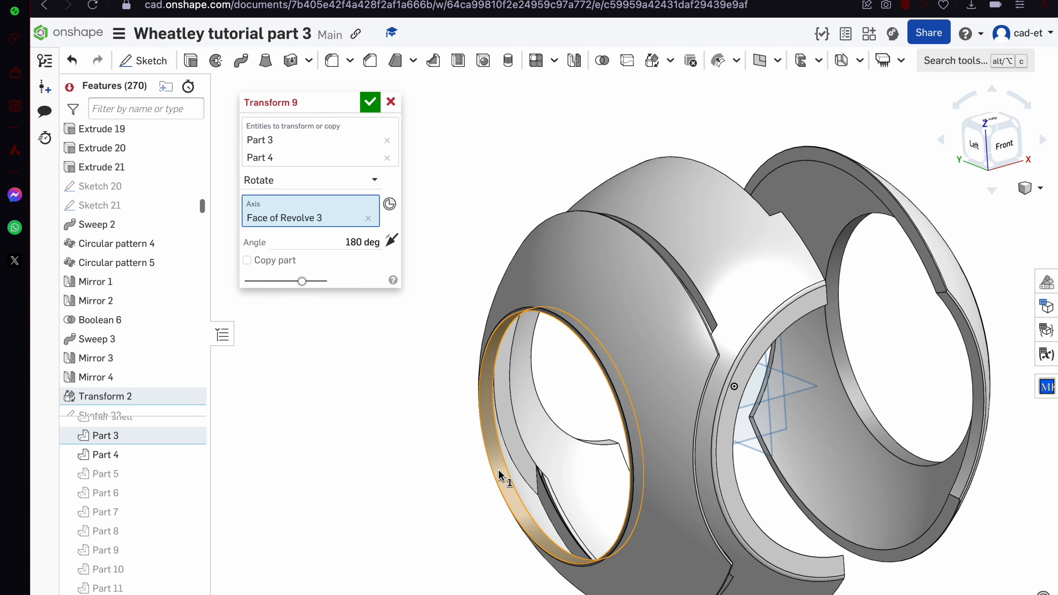
pyautogui.scroll(5, 573, 452)
pyautogui.moveTo(573, 452); pyautogui.dragTo(607, 369, button='right')
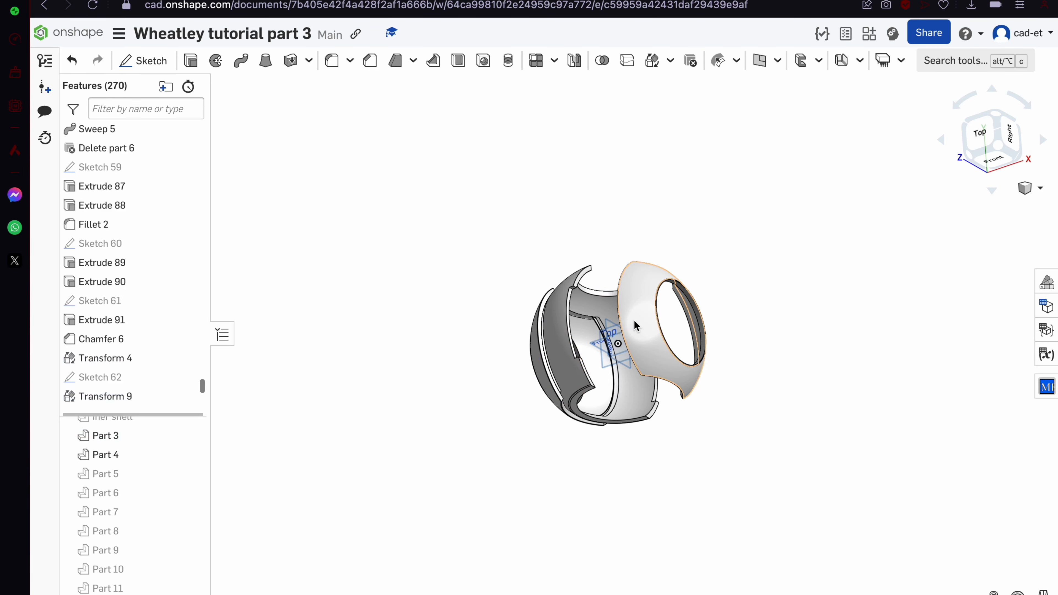
# Roll history forward past Sketch 68, review Transform 7 and Extrude 95, and mirror Extrude 95 across Right plane
pyautogui.moveTo(149, 227)
pyautogui.mouseDown()
pyautogui.moveTo(130, 436)
pyautogui.moveTo(130, 417)
pyautogui.mouseUp()
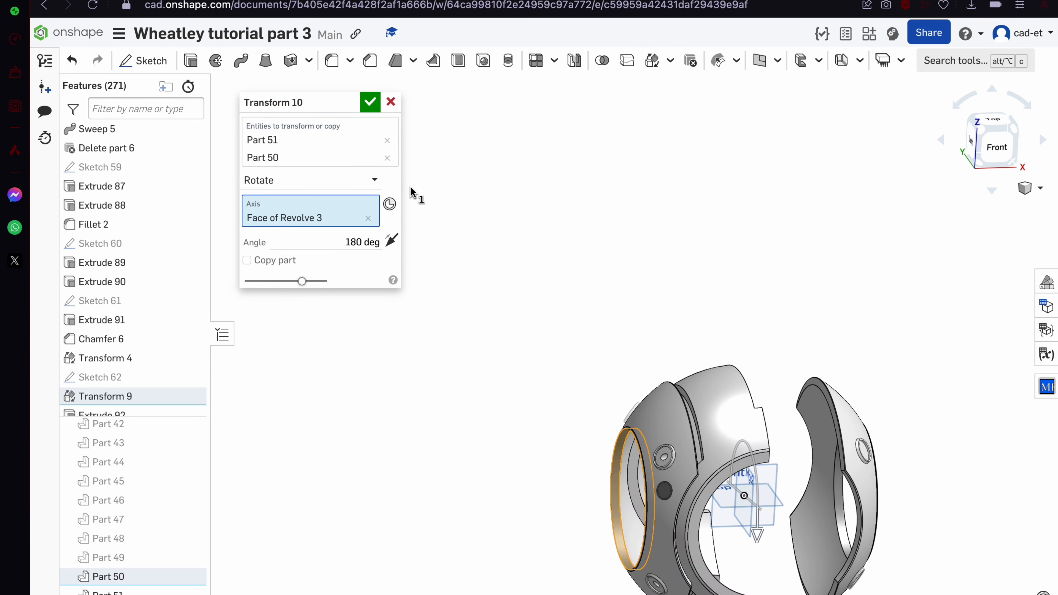
pyautogui.moveTo(699, 363); pyautogui.dragTo(649, 328, button='right')
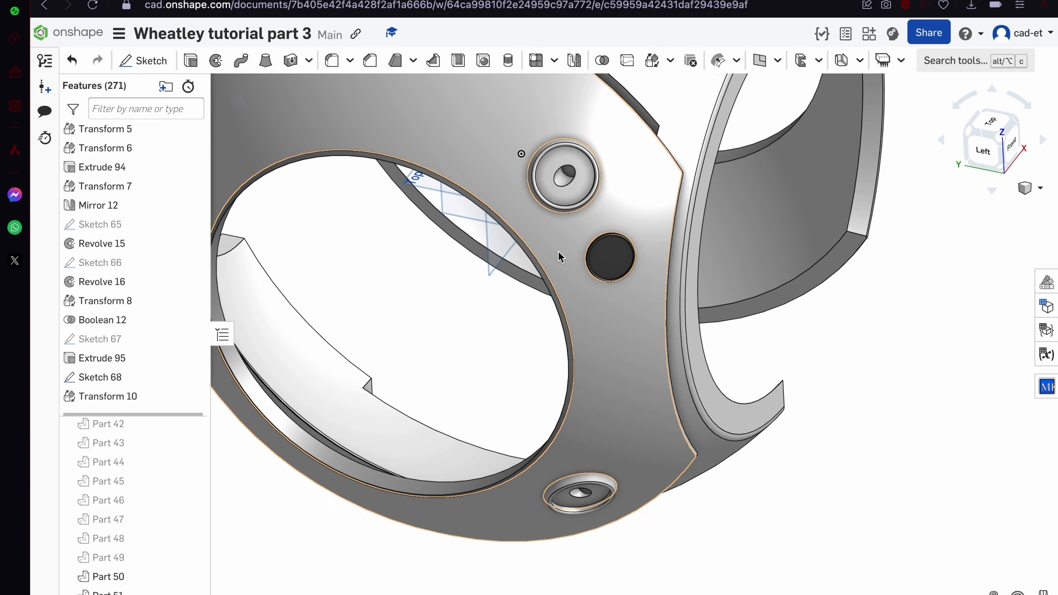
pyautogui.doubleClick(104, 128)
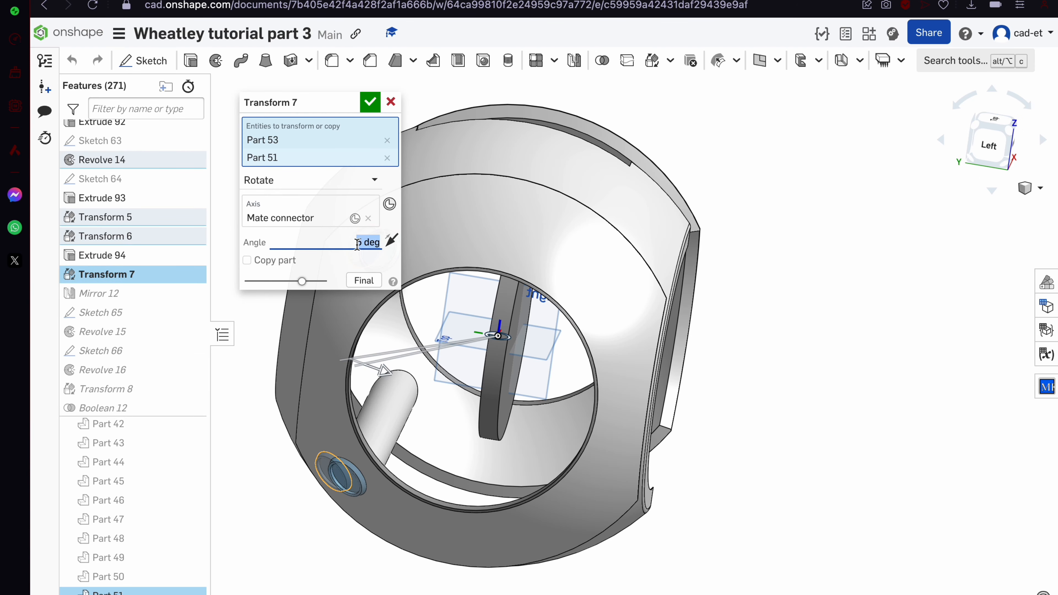
pyautogui.click(350, 244)
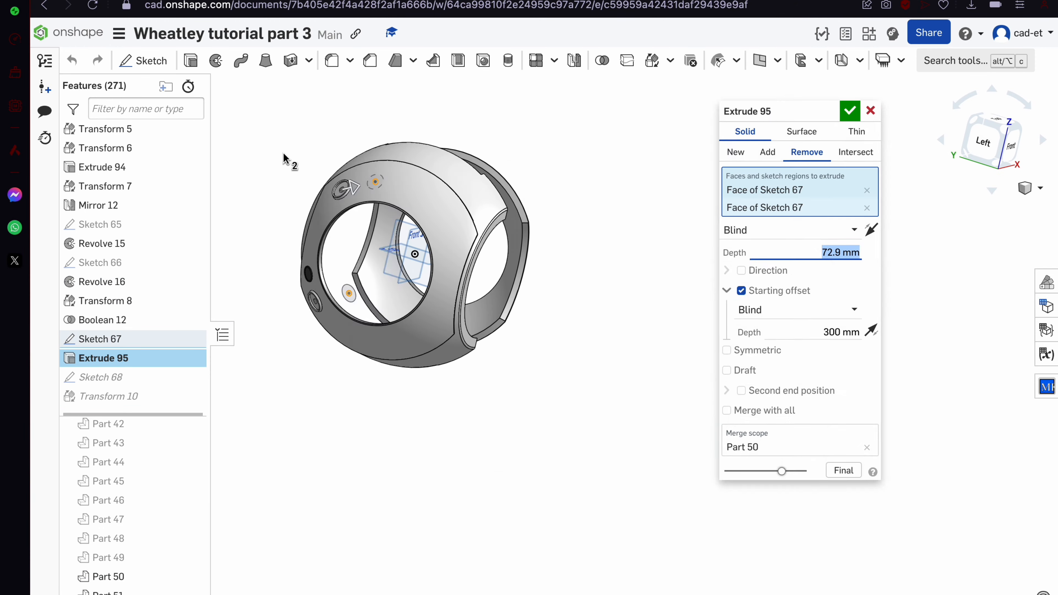
pyautogui.doubleClick(431, 304)
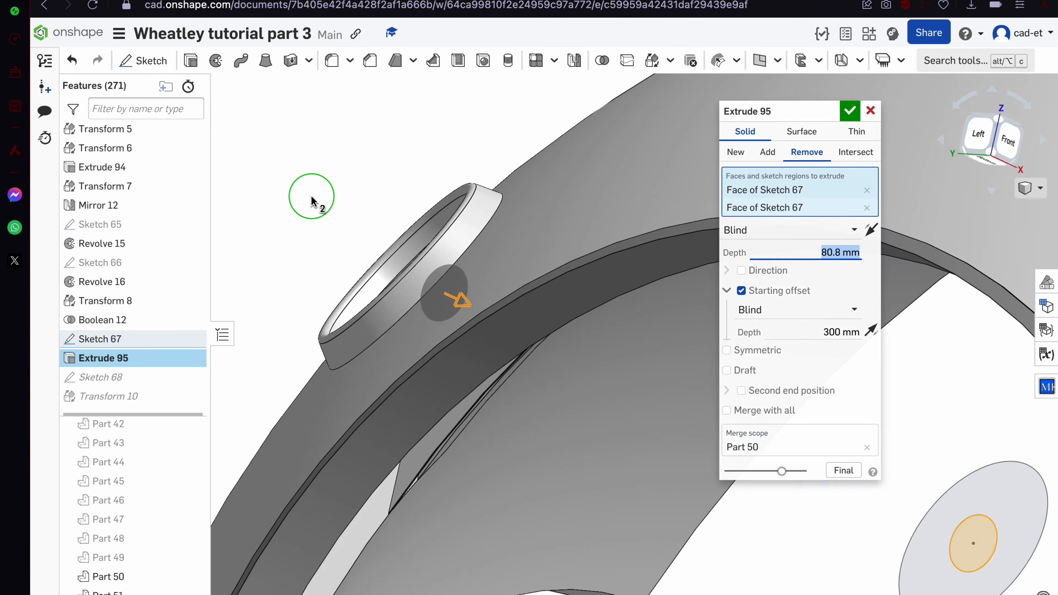
pyautogui.click(798, 175)
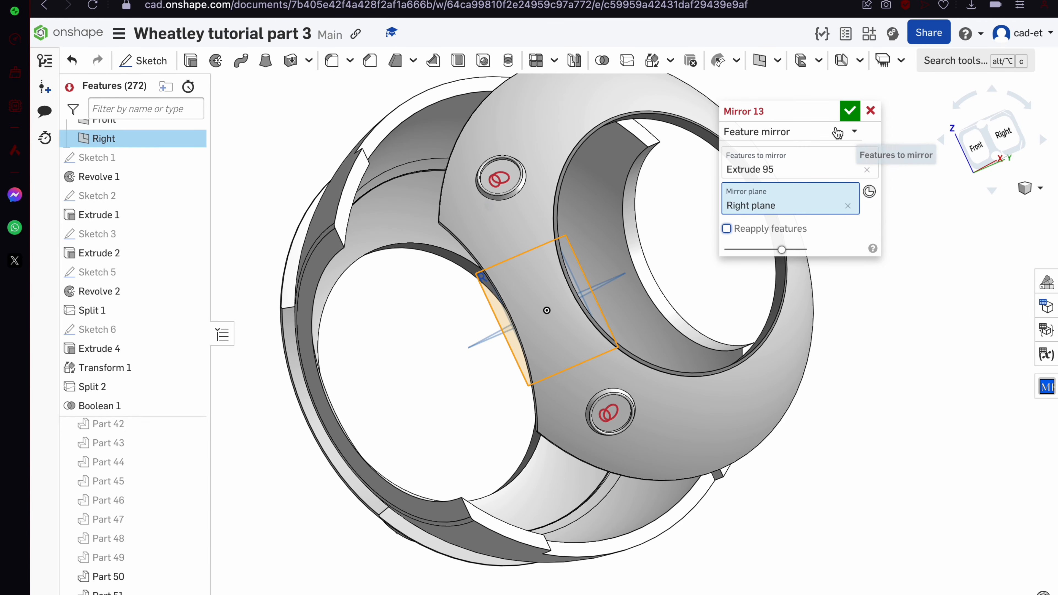
# Set Mirror 13 to a part mirror of Parts 50 and 51 and accept it
pyautogui.click(854, 131)
pyautogui.click(425, 444)
pyautogui.click(629, 237)
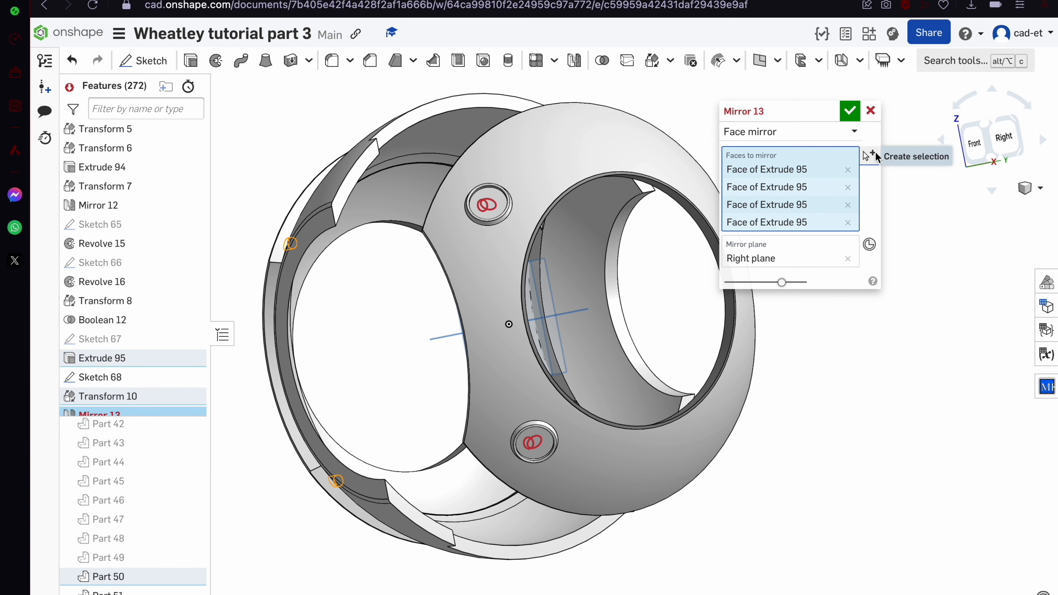
pyautogui.click(848, 133)
pyautogui.click(826, 157)
pyautogui.click(523, 207)
pyautogui.moveTo(523, 207); pyautogui.dragTo(465, 197, button='right')
pyautogui.click(850, 111)
# Start a sketch on the Extrude 95 face and project the hole's circular edge into it
pyautogui.moveTo(683, 209)
pyautogui.mouseDown(button='right')
pyautogui.moveTo(583, 210)
pyautogui.moveTo(384, 285)
pyautogui.moveTo(509, 246)
pyautogui.mouseUp(button='right')
pyautogui.scroll(10, 510, 246)
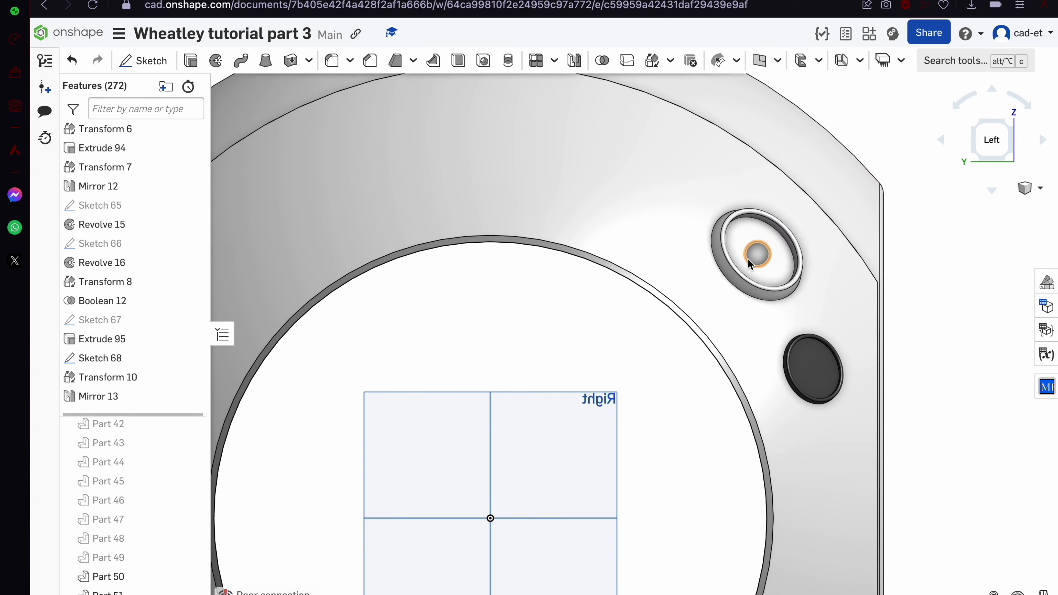
pyautogui.click(753, 259)
pyautogui.click(143, 61)
pyautogui.click(242, 61)
pyautogui.click(444, 61)
pyautogui.scroll(10, 691, 348)
pyautogui.click(660, 359)
pyautogui.scroll(-10, 660, 359)
# Draw a Ø406.333 circle from the origin to the hole's edge
pyautogui.click(242, 60)
pyautogui.click(578, 441)
pyautogui.scroll(15, 666, 359)
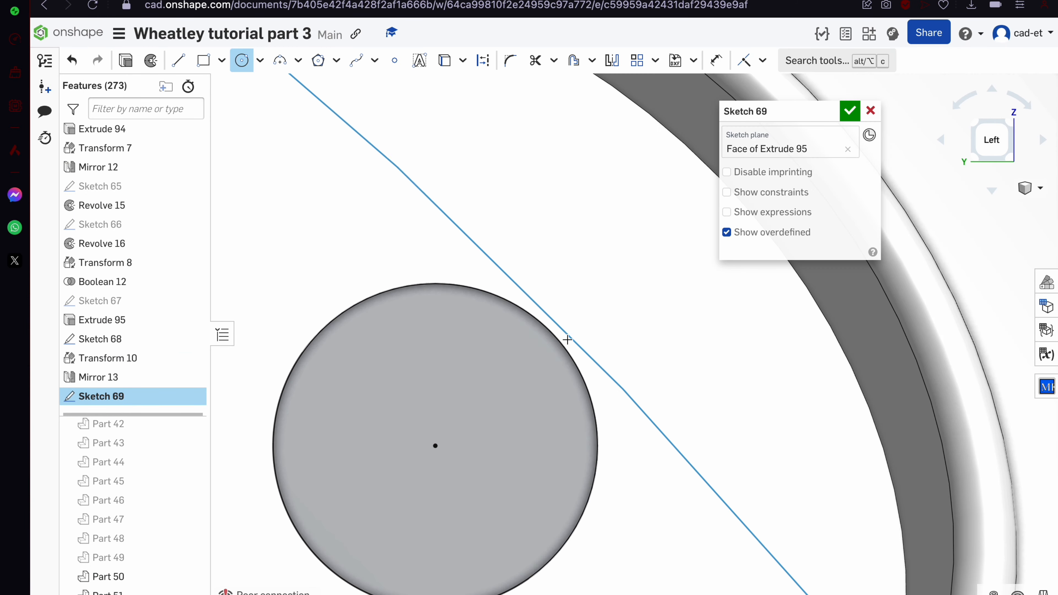
pyautogui.click(567, 338)
pyautogui.scroll(-15, 567, 338)
pyautogui.moveTo(625, 263)
pyautogui.mouseDown(button='right')
pyautogui.moveTo(562, 247)
pyautogui.moveTo(465, 247)
pyautogui.moveTo(595, 281)
pyautogui.moveTo(406, 303)
pyautogui.moveTo(521, 370)
pyautogui.mouseUp(button='right')
# Check the sketch from a tilted view, accept Sketch 69, and open the view's context menu
pyautogui.scroll(10, 532, 381)
pyautogui.scroll(5, 520, 369)
pyautogui.scroll(-10, 520, 370)
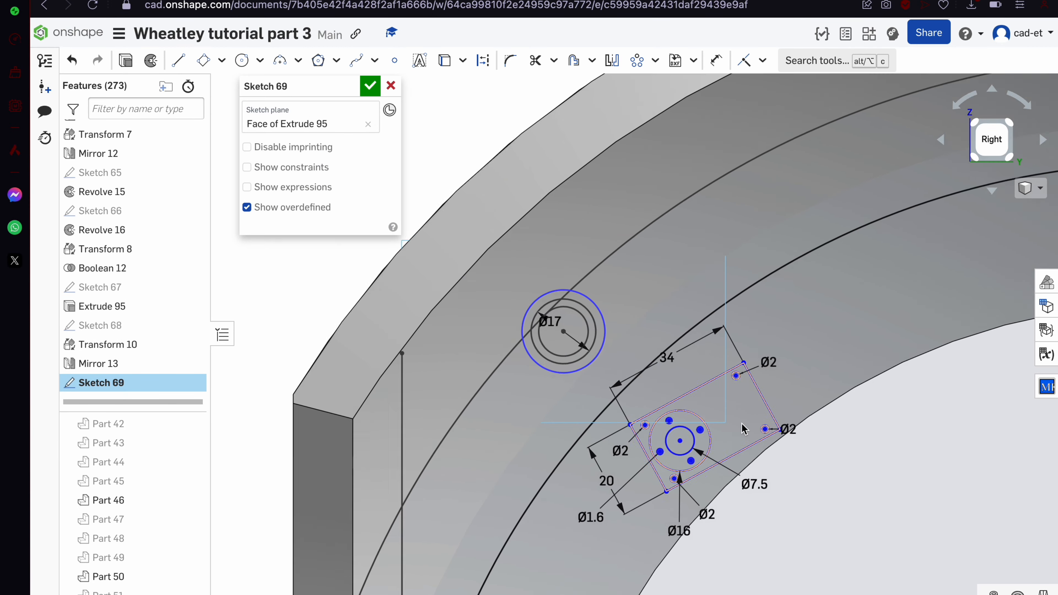
pyautogui.scroll(-10, 744, 429)
pyautogui.moveTo(744, 430); pyautogui.dragTo(683, 525, button='right')
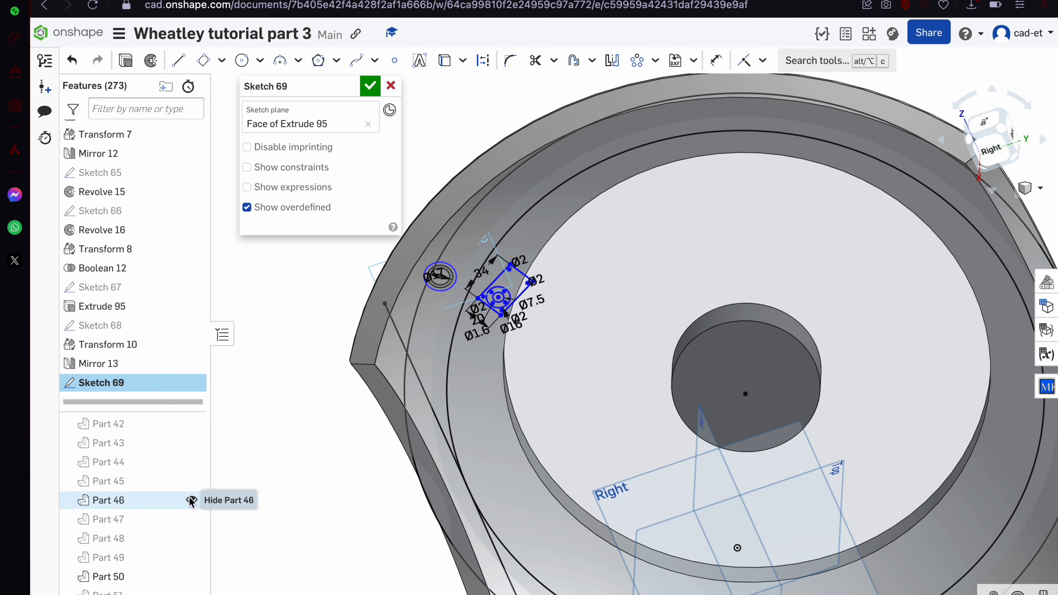
pyautogui.scroll(5, 160, 505)
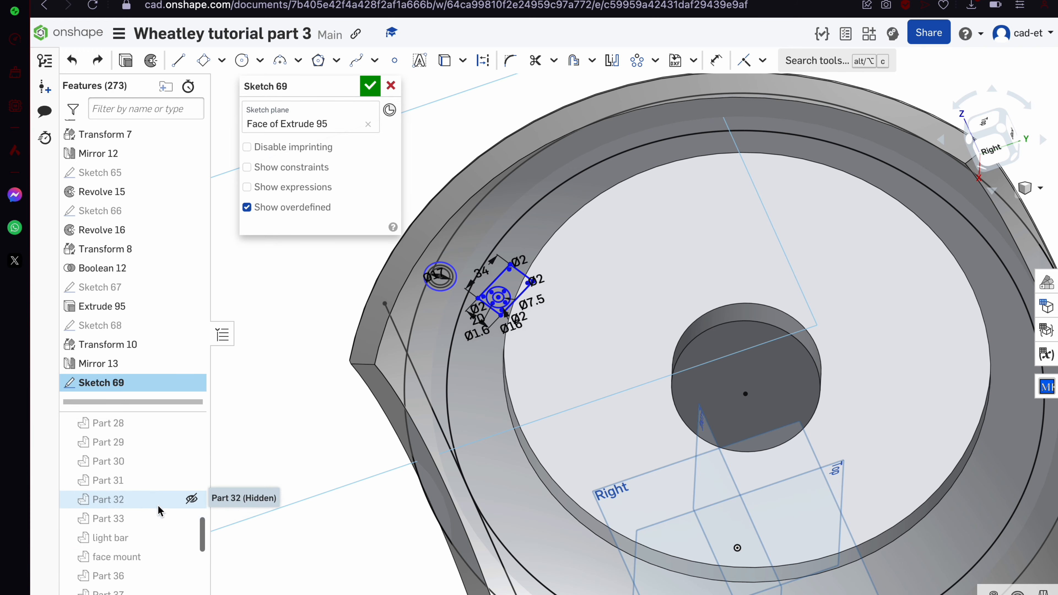
pyautogui.click(391, 86)
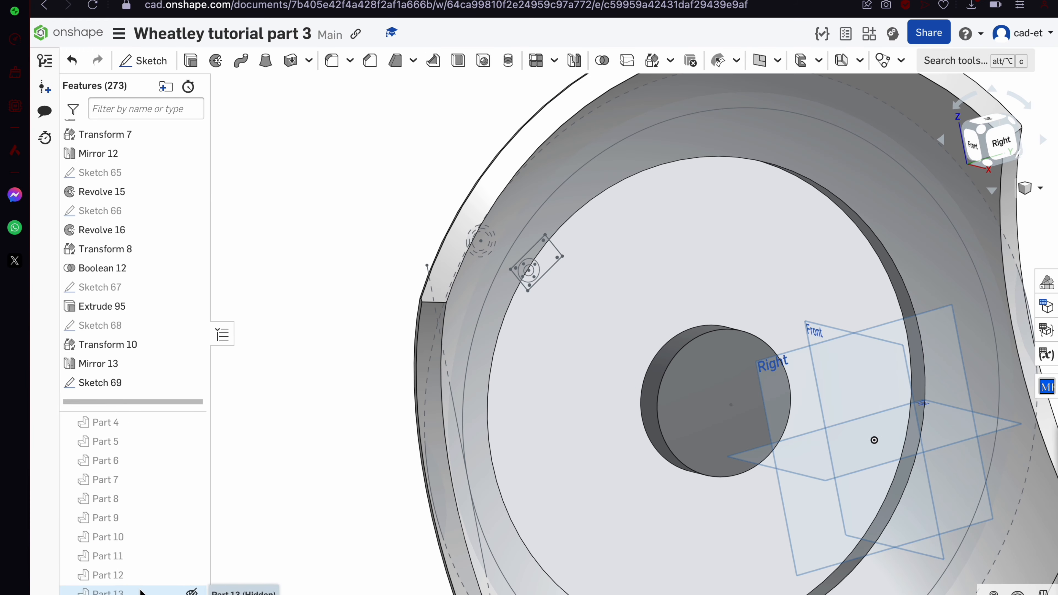
pyautogui.scroll(-2, 142, 537)
pyautogui.scroll(-3, 335, 356)
pyautogui.rightClick(333, 357)
# Show all parts again and mirror Part 36 across the Right plane
pyautogui.click(375, 382)
pyautogui.moveTo(541, 334); pyautogui.dragTo(420, 314, button='right')
pyautogui.scroll(-8, 421, 314)
pyautogui.click(432, 314)
pyautogui.click(458, 252)
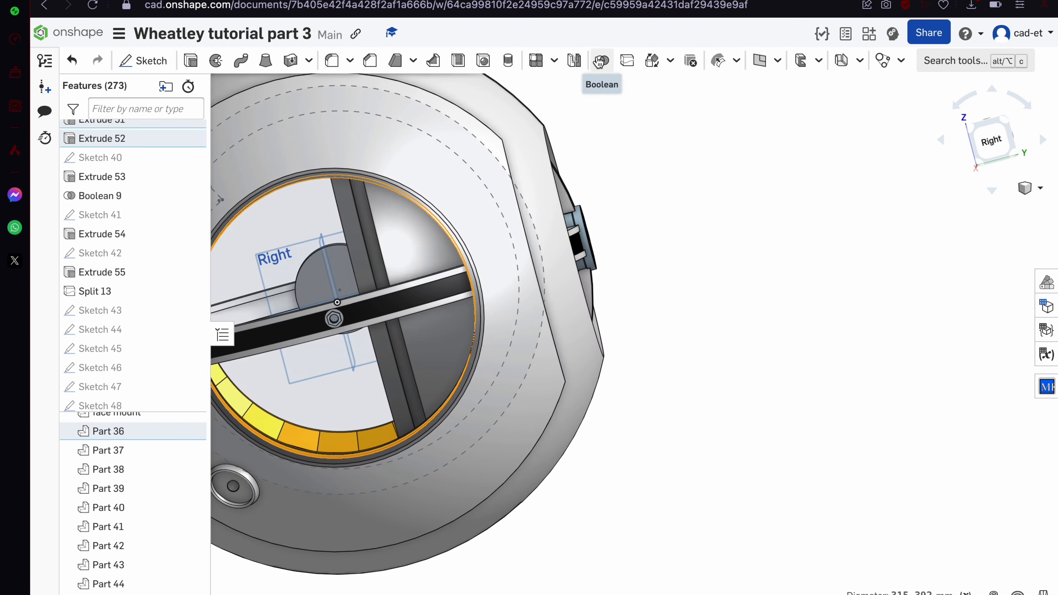
pyautogui.click(574, 61)
pyautogui.click(299, 184)
pyautogui.click(416, 270)
pyautogui.moveTo(416, 271); pyautogui.dragTo(340, 256, button='right')
pyautogui.click(368, 201)
# Hide all parts except the two selected ones and view the model from the top
pyautogui.scroll(20, 125, 206)
pyautogui.click(126, 206)
pyautogui.click(371, 87)
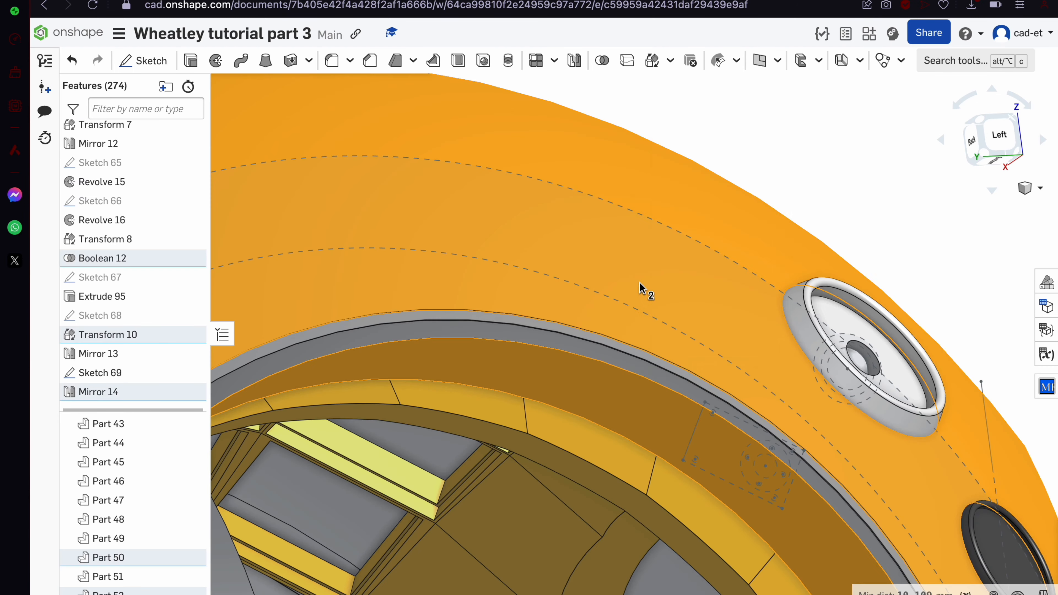
pyautogui.rightClick(636, 282)
pyautogui.click(667, 234)
pyautogui.scroll(-2, 567, 279)
pyautogui.press('space')
pyautogui.scroll(4, 558, 271)
pyautogui.moveTo(567, 279)
pyautogui.mouseDown(button='right')
pyautogui.moveTo(543, 258)
pyautogui.moveTo(559, 264)
pyautogui.mouseUp(button='right')
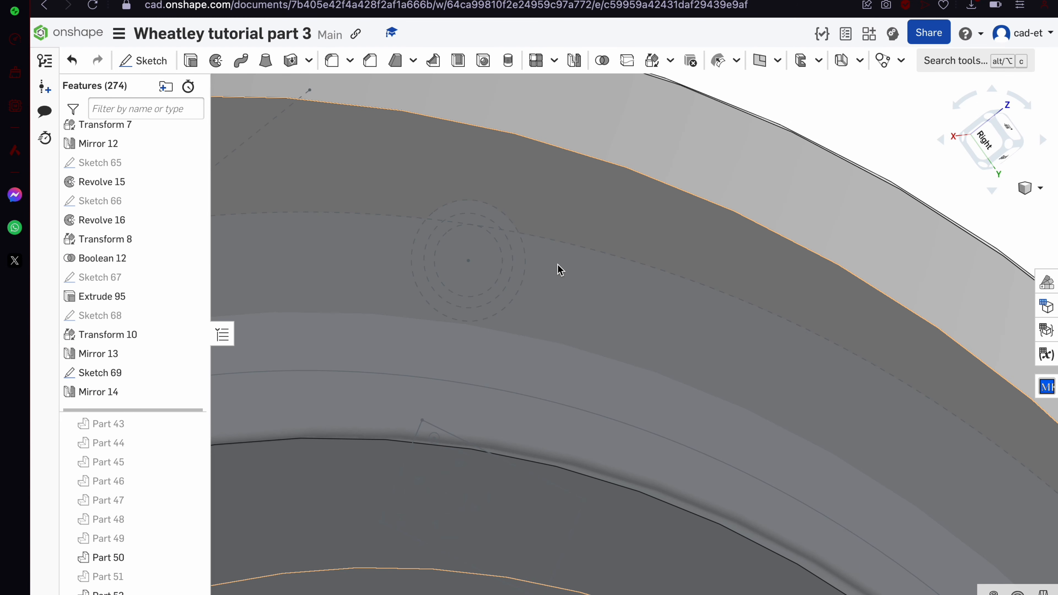
pyautogui.scroll(-8, 558, 265)
pyautogui.hotkey('shift', '5')
# Create Sketch 70 on the Top plane from the projected outer ring arc, closed by a vertical line
pyautogui.click(162, 66)
pyautogui.click(708, 300)
pyautogui.click(242, 61)
pyautogui.moveTo(761, 355); pyautogui.dragTo(667, 292, button='right')
pyautogui.click(444, 61)
pyautogui.click(179, 63)
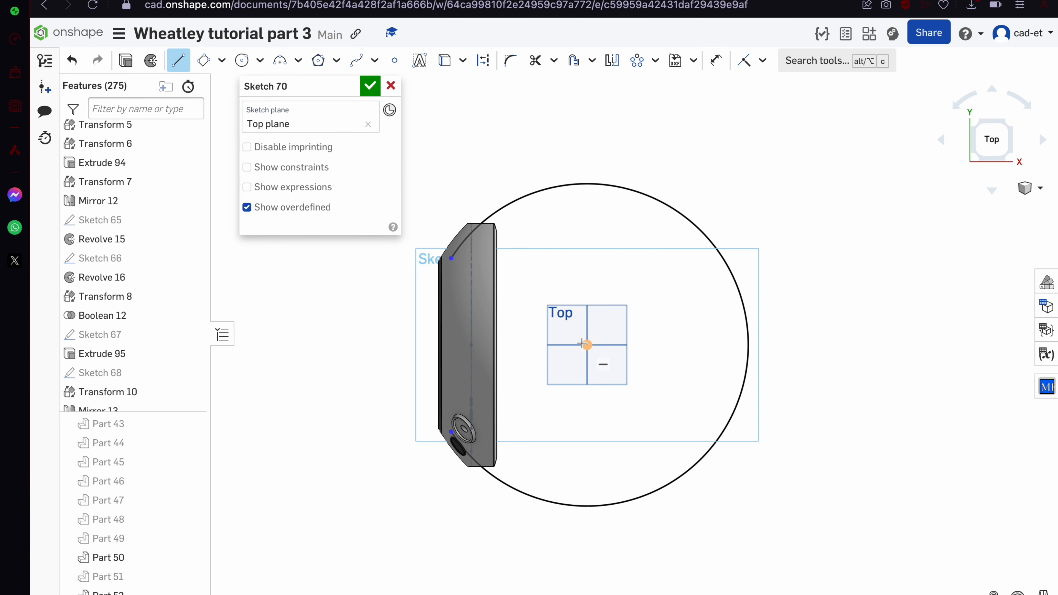
pyautogui.click(586, 528)
pyautogui.press('m')
pyautogui.click(370, 86)
# Revolve the half-circle about the vertical line into a sphere
pyautogui.click(216, 61)
pyautogui.click(304, 185)
pyautogui.click(587, 271)
pyautogui.click(370, 87)
pyautogui.moveTo(470, 316); pyautogui.dragTo(604, 267, button='right')
# Hide Part 50 and extrude the sketch circle as a Remove cut (Extrude 96) into Part 50
pyautogui.click(438, 393)
pyautogui.click(192, 558)
pyautogui.scroll(8, 471, 417)
pyautogui.moveTo(471, 417)
pyautogui.mouseDown(button='right')
pyautogui.moveTo(335, 445)
pyautogui.moveTo(322, 402)
pyautogui.moveTo(469, 304)
pyautogui.moveTo(500, 298)
pyautogui.moveTo(537, 314)
pyautogui.mouseUp(button='right')
pyautogui.scroll(-8, 469, 307)
pyautogui.click(190, 61)
pyautogui.click(328, 127)
pyautogui.click(193, 539)
# Change Extrude 96's merge scope so it contains only Part 50
pyautogui.click(109, 538)
pyautogui.scroll(4, 455, 309)
pyautogui.scroll(-8, 455, 309)
pyautogui.moveTo(599, 358); pyautogui.dragTo(484, 393, button='right')
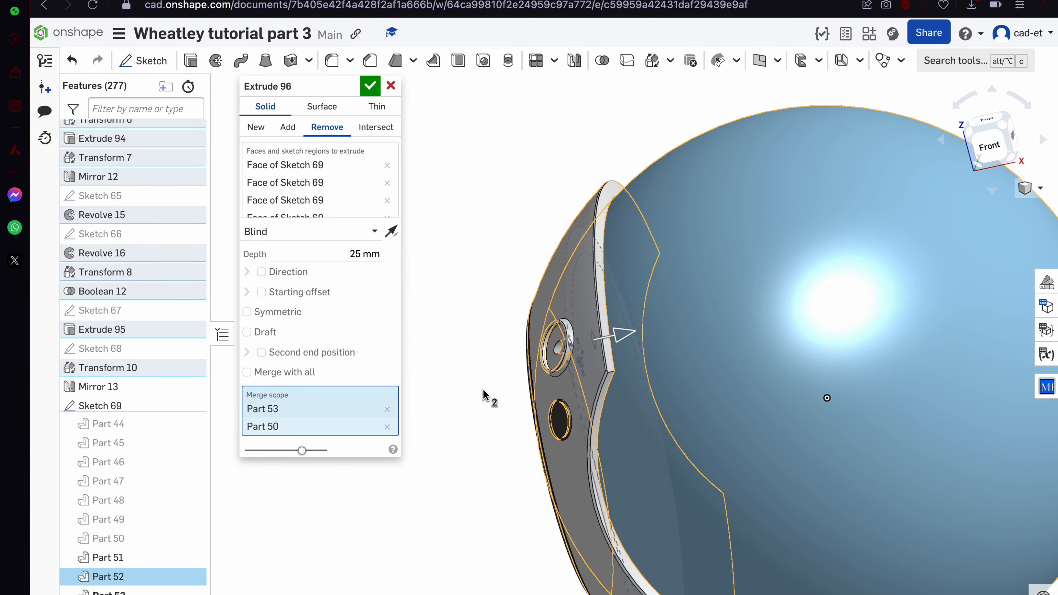
pyautogui.click(387, 409)
pyautogui.click(387, 409)
pyautogui.click(575, 237)
pyautogui.click(333, 183)
pyautogui.click(370, 86)
# Hide the sphere, add another sketch region to Extrude 96, and select the mounting plate geometry
pyautogui.click(192, 558)
pyautogui.moveTo(708, 387); pyautogui.dragTo(567, 438, button='right')
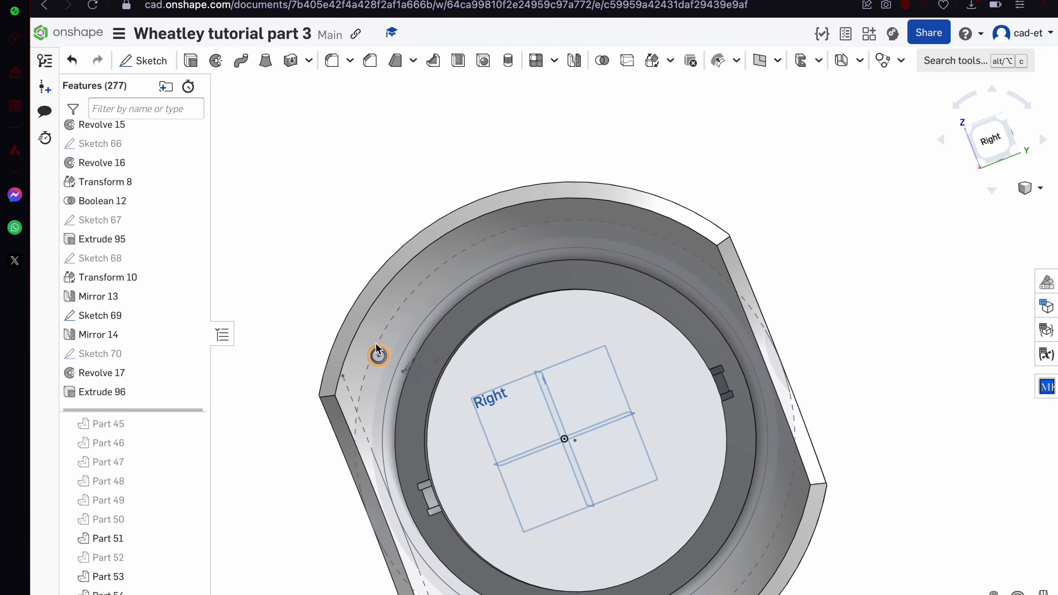
pyautogui.scroll(8, 377, 354)
pyautogui.doubleClick(143, 393)
pyautogui.click(489, 358)
pyautogui.click(371, 86)
pyautogui.moveTo(616, 342); pyautogui.dragTo(504, 329, button='right')
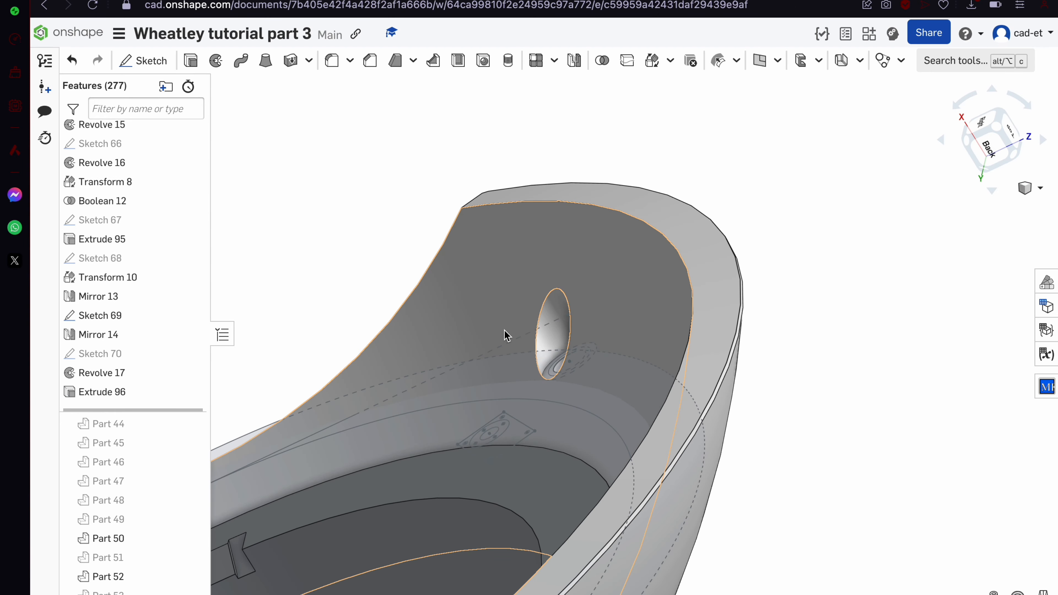
pyautogui.moveTo(569, 558); pyautogui.dragTo(378, 246)
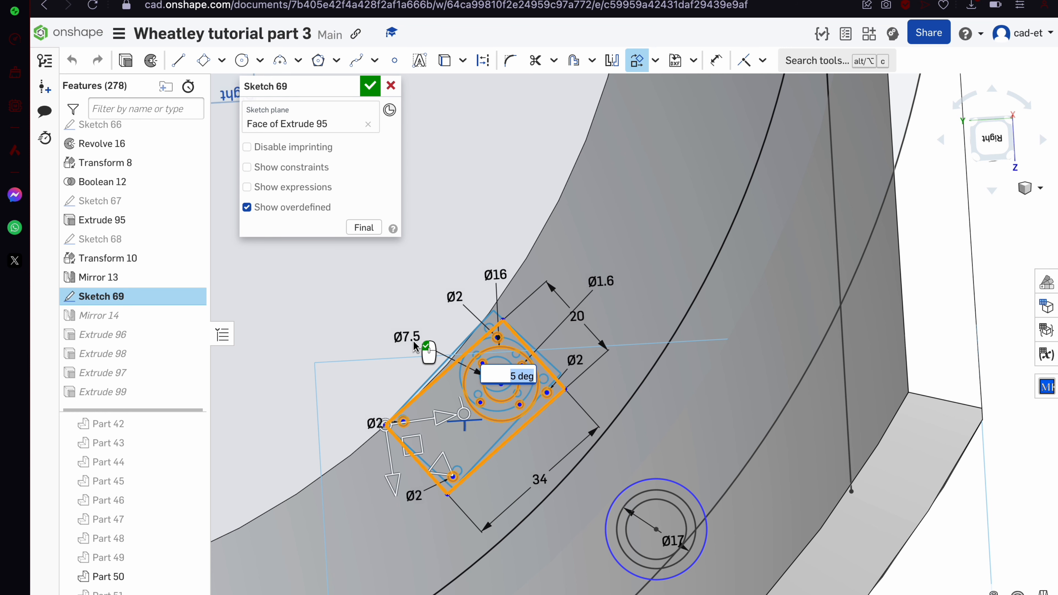
# Rotate the Sketch 69 mounting plate geometry by 4°
pyautogui.scroll(-4, 414, 346)
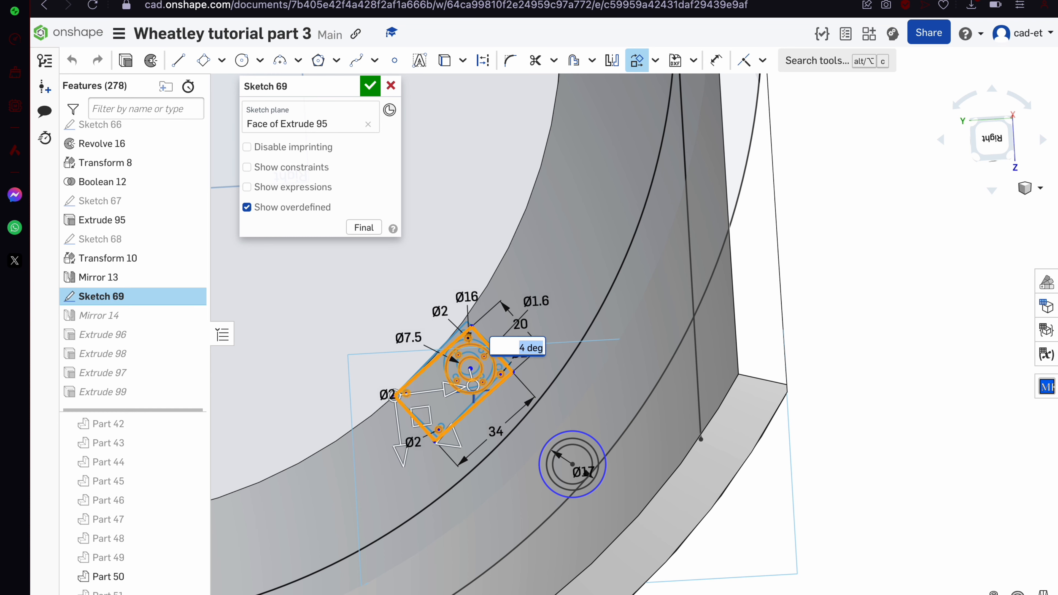
pyautogui.press('Return')
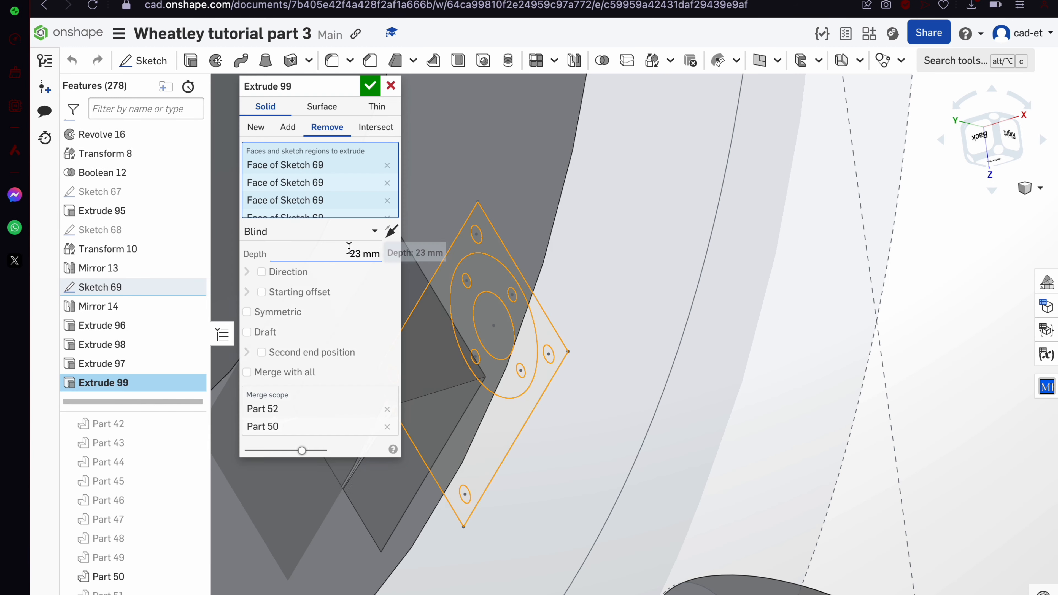
# Finish the Extrude 99 cut with Part 50 removed from the merge scope and a starting offset
pyautogui.scroll(-1, 349, 249)
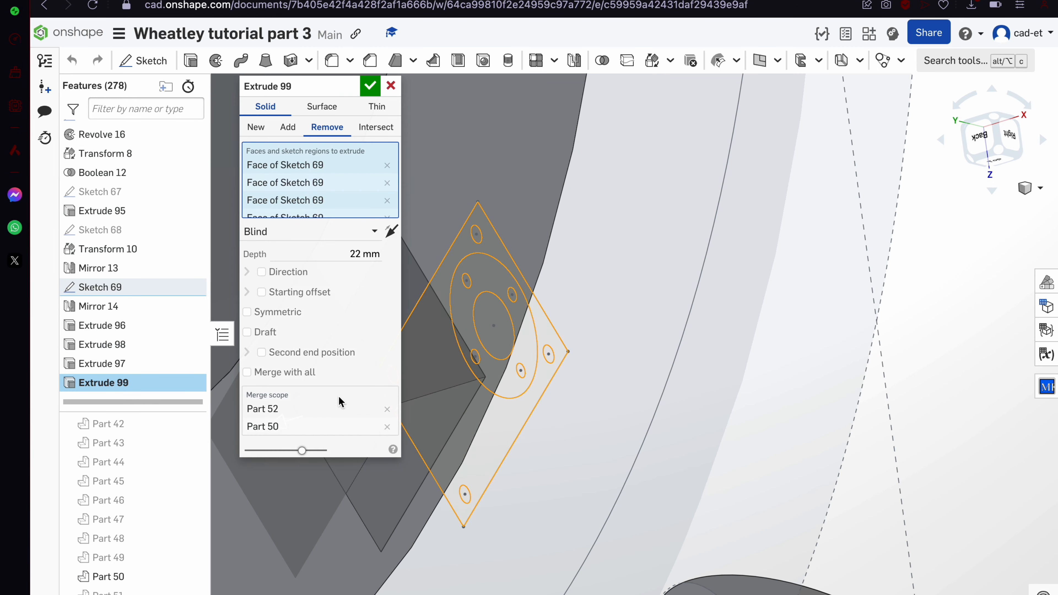
pyautogui.click(384, 427)
pyautogui.click(287, 295)
pyautogui.click(369, 86)
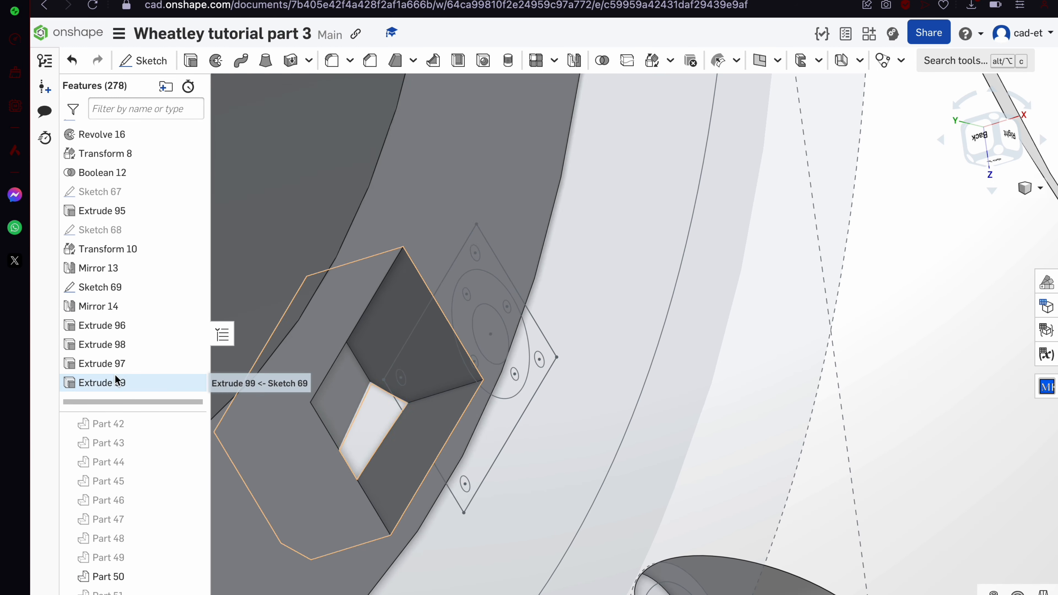
pyautogui.scroll(-5, 455, 265)
pyautogui.moveTo(456, 265); pyautogui.dragTo(425, 276, button='right')
pyautogui.scroll(5, 426, 277)
# Extrude the selected Sketch 69 plate regions as Add
pyautogui.click(503, 364)
pyautogui.scroll(10, 544, 329)
pyautogui.click(538, 293)
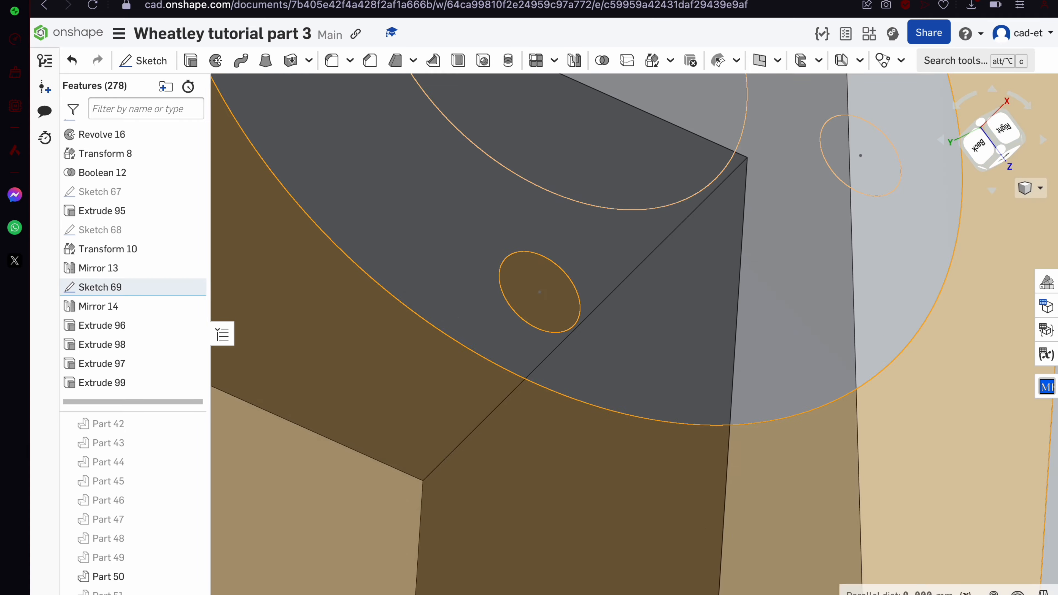
pyautogui.click(569, 456)
pyautogui.click(252, 578)
pyautogui.hotkey('shift', 'e')
pyautogui.scroll(-10, 467, 303)
pyautogui.click(288, 126)
pyautogui.scroll(-5, 483, 352)
pyautogui.click(369, 86)
# Select the ring face and begin a new extrusion from it
pyautogui.scroll(5, 466, 338)
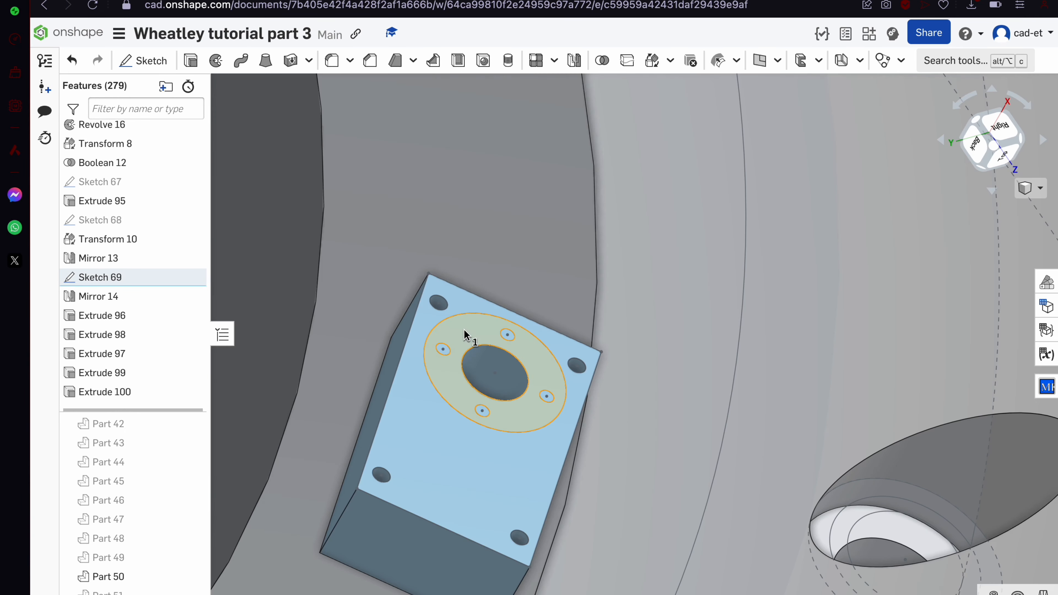
pyautogui.click(466, 338)
pyautogui.hotkey('shift', 'e')
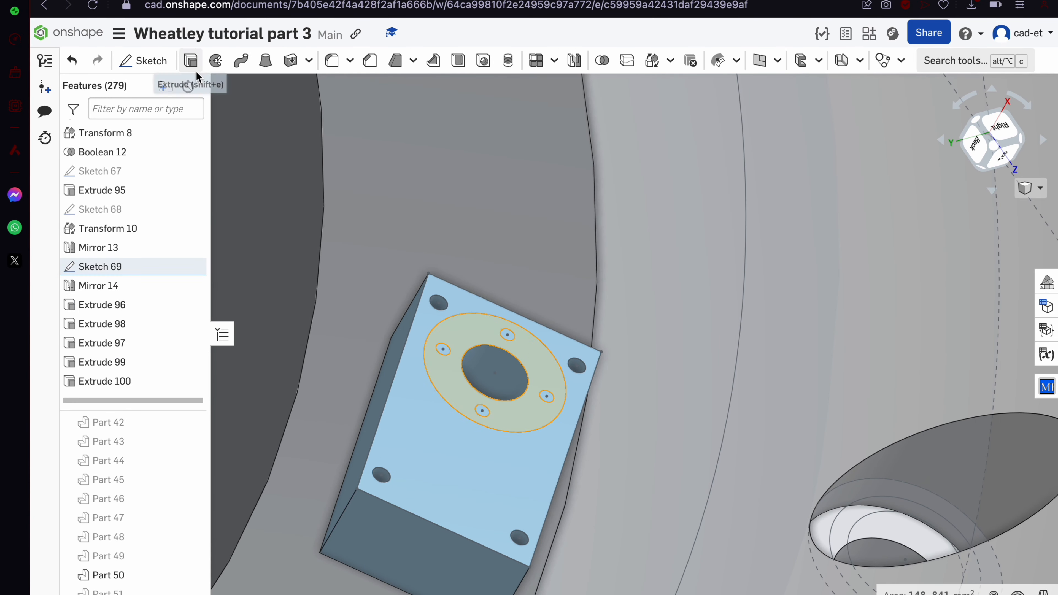
pyautogui.click(184, 62)
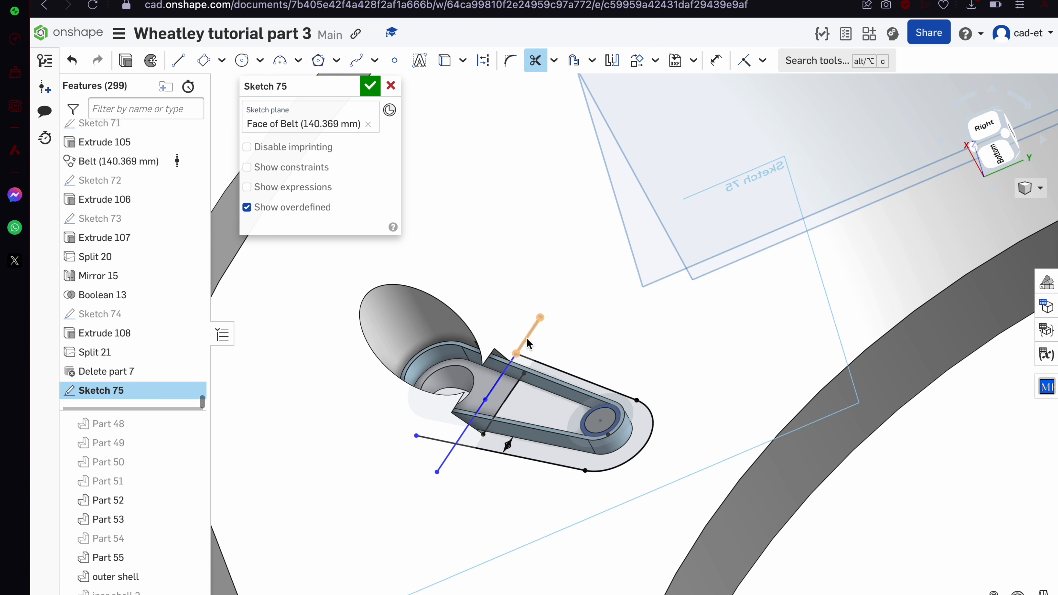
# Trim the stray line ends and project the pulley ring edge into Sketch 75
pyautogui.click(441, 440)
pyautogui.click(531, 334)
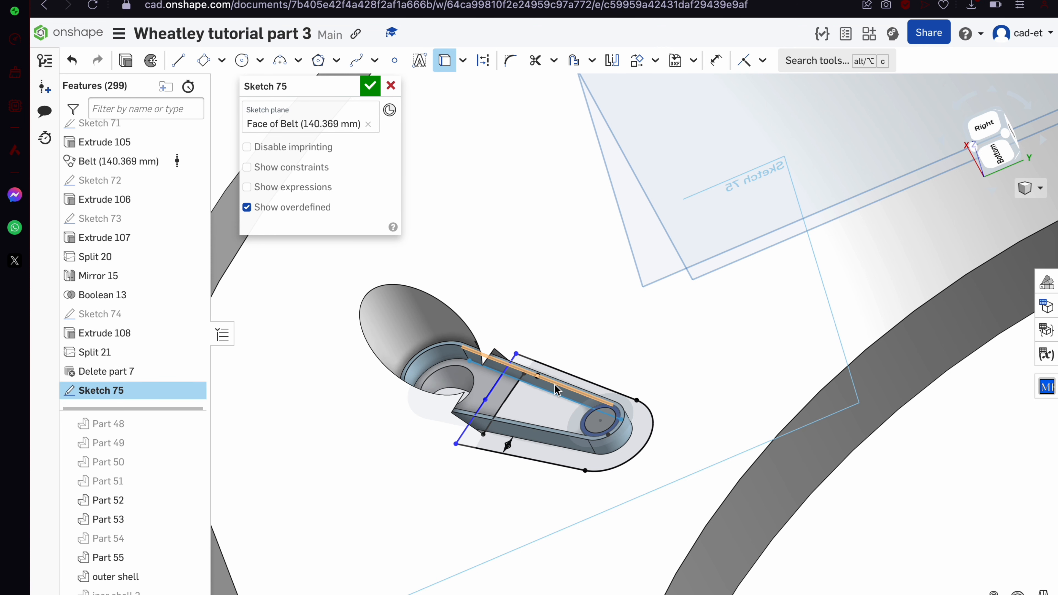
pyautogui.scroll(4, 555, 384)
pyautogui.moveTo(555, 384)
pyautogui.mouseDown(button='right')
pyautogui.moveTo(541, 384)
pyautogui.moveTo(545, 402)
pyautogui.mouseUp(button='right')
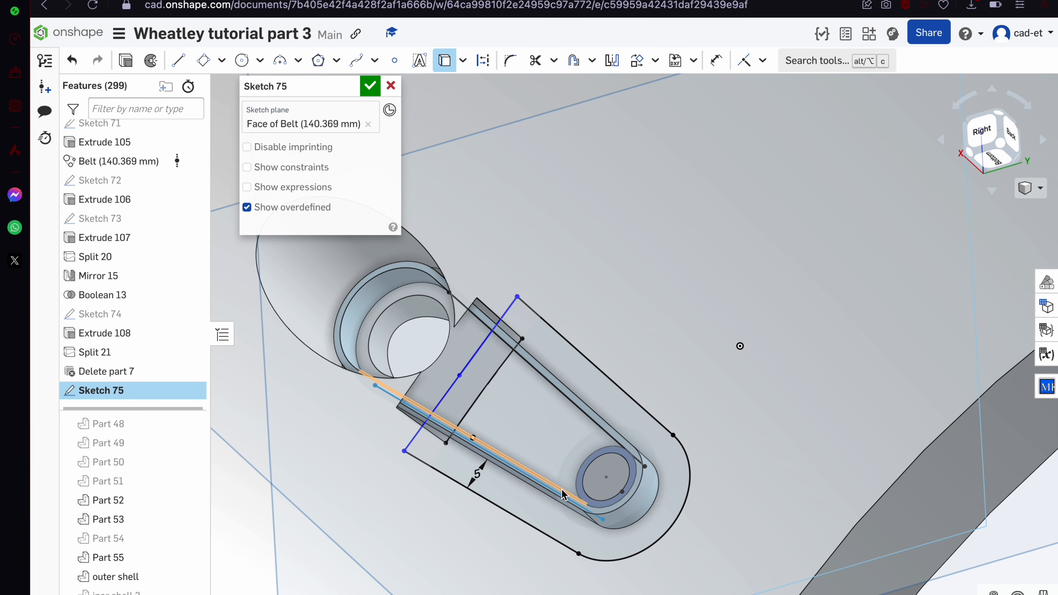
pyautogui.click(587, 465)
pyautogui.scroll(-1, 588, 466)
pyautogui.press('m')
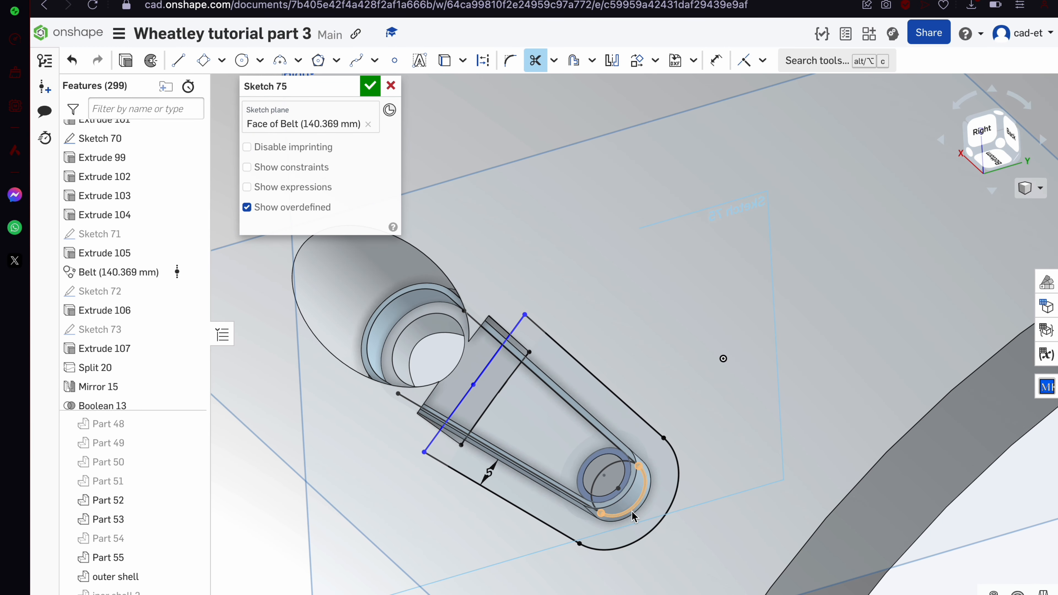
# Offset the belt-side lines by 5 mm and add an inner outline offset 1.9 mm
pyautogui.moveTo(514, 427); pyautogui.dragTo(527, 435, button='right')
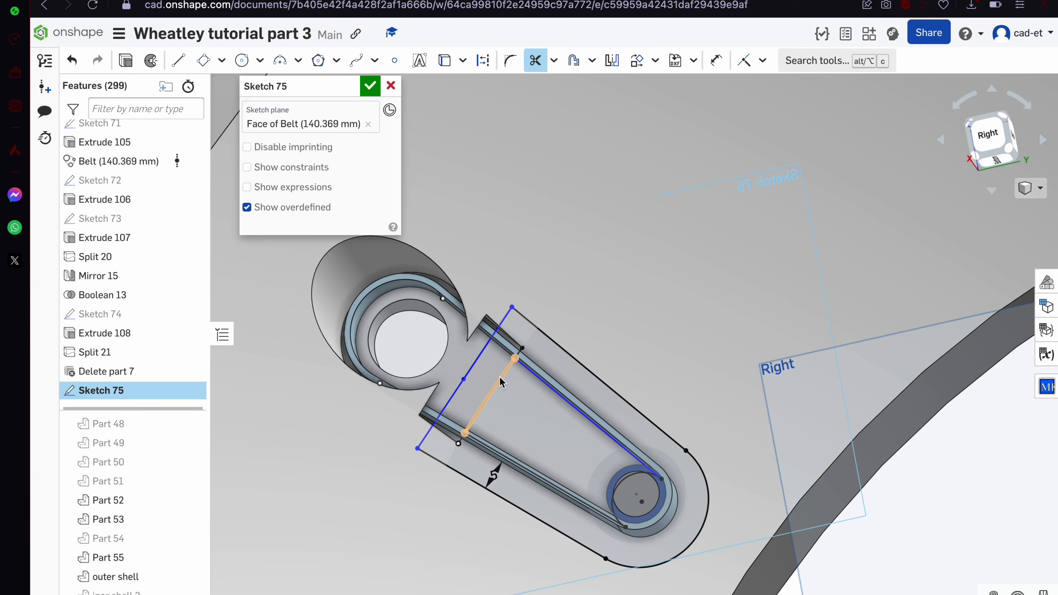
pyautogui.scroll(4, 501, 382)
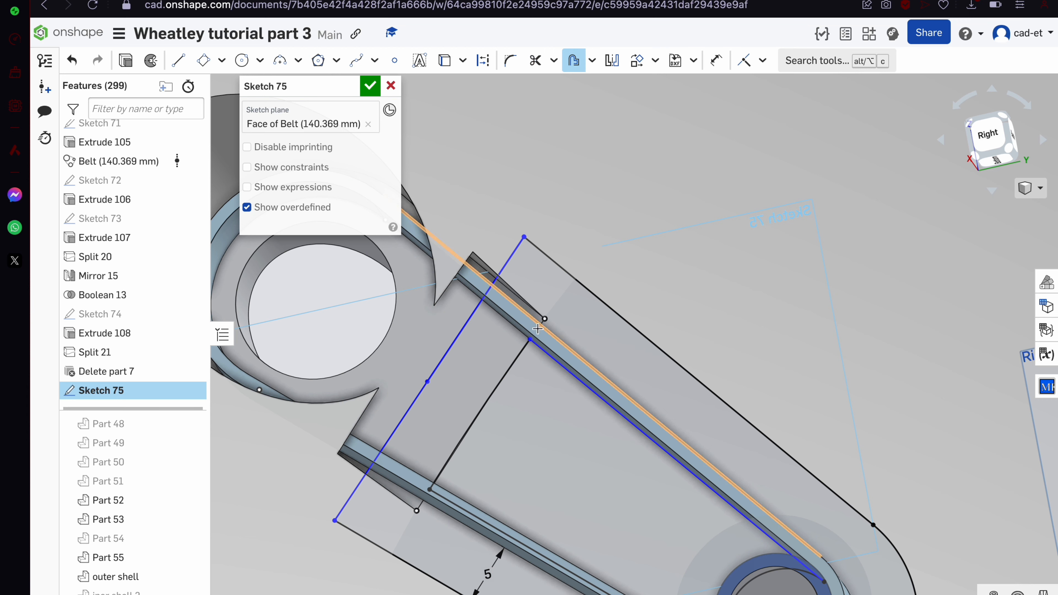
pyautogui.scroll(-3, 519, 360)
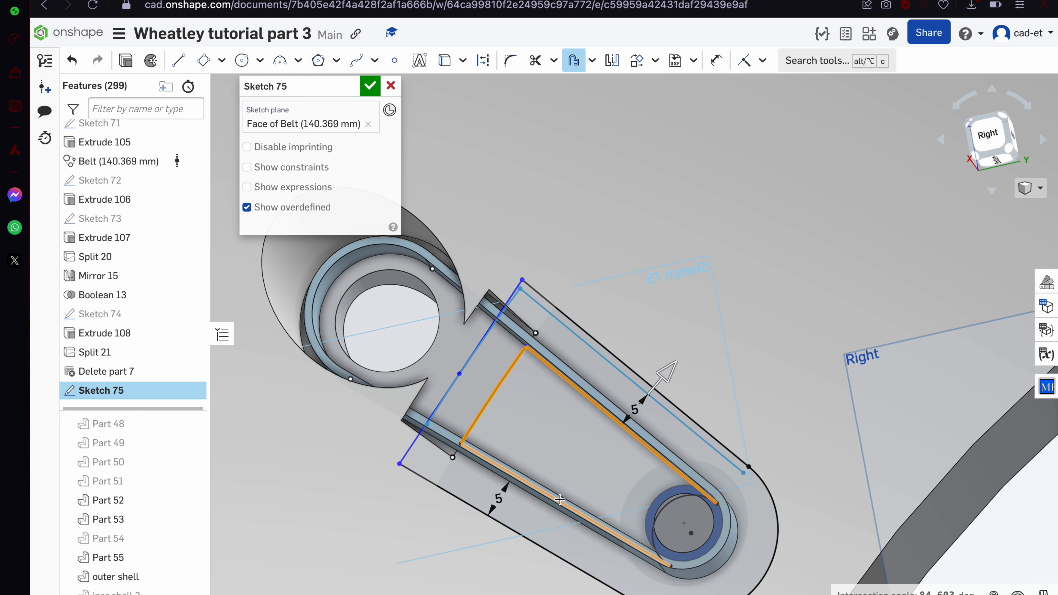
pyautogui.click(656, 558)
pyautogui.scroll(3, 589, 451)
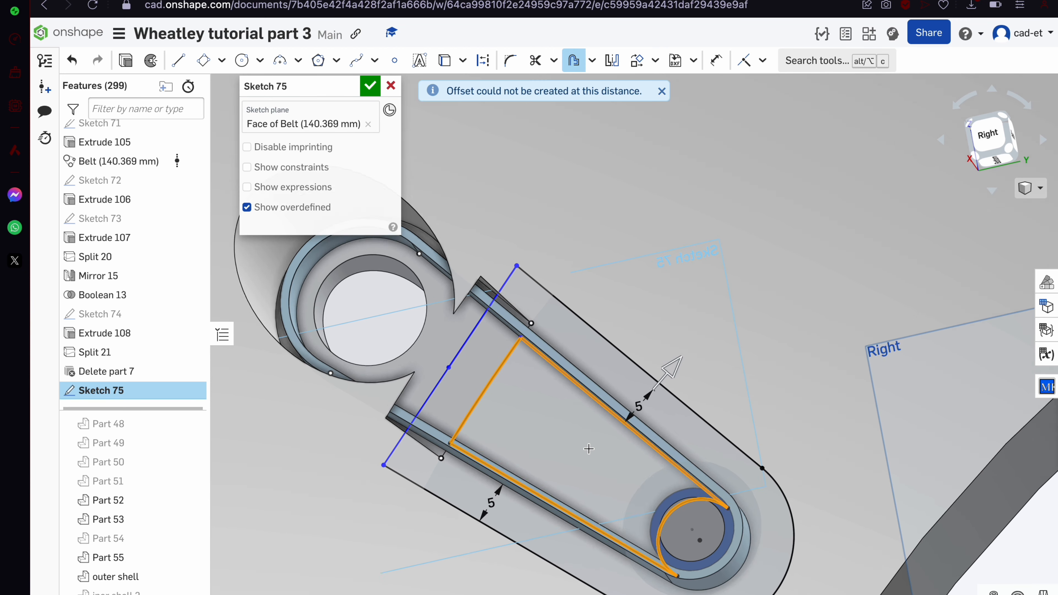
pyautogui.moveTo(589, 452); pyautogui.dragTo(587, 468, button='right')
pyautogui.scroll(-3, 593, 454)
pyautogui.scroll(3, 587, 456)
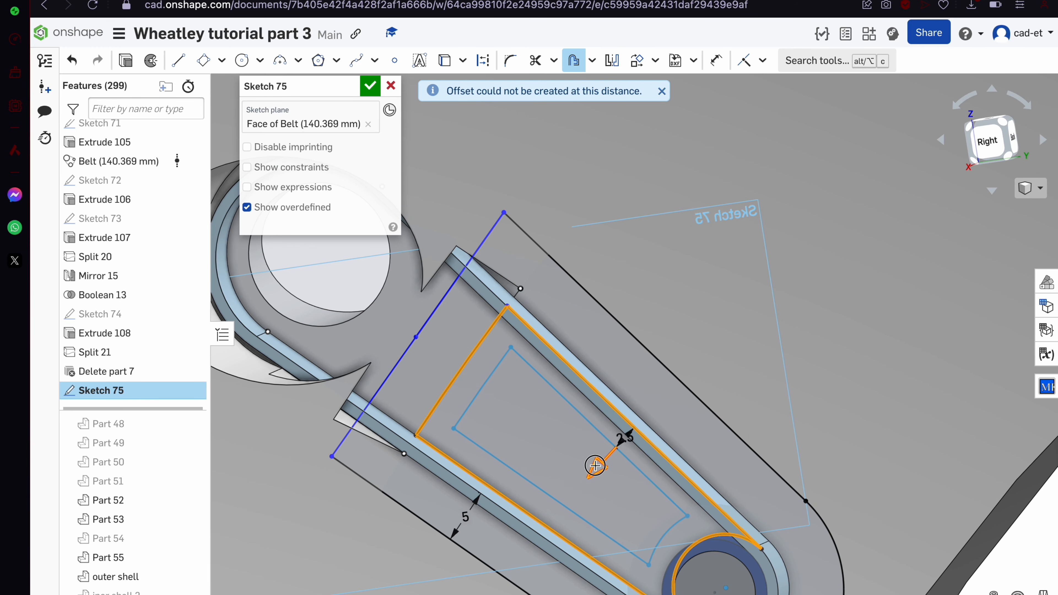
pyautogui.click(597, 460)
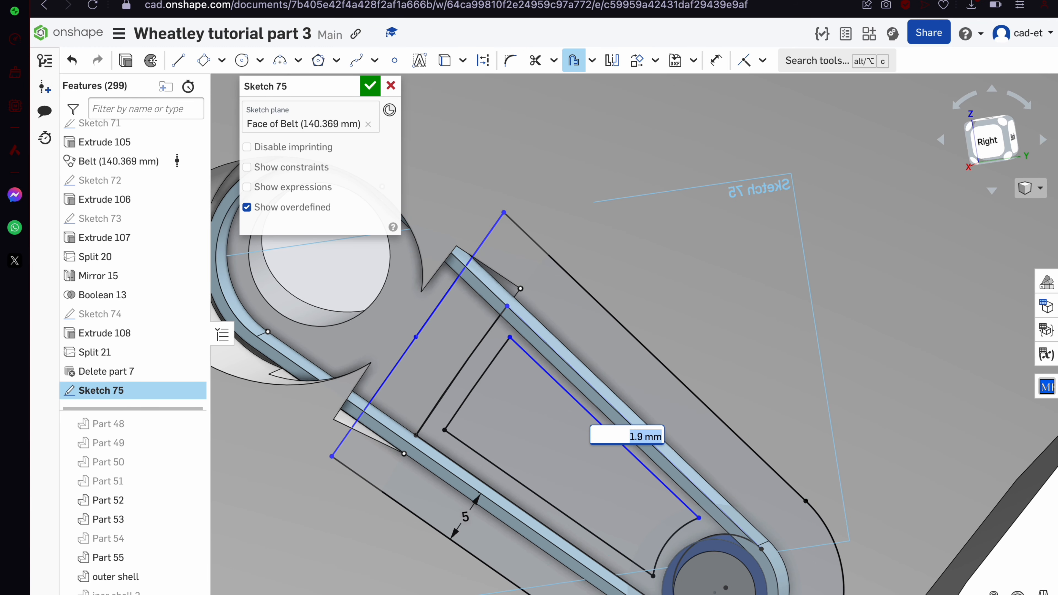
pyautogui.scroll(-3, 598, 459)
# Close Sketch 75 and view the model from the right side
pyautogui.click(366, 82)
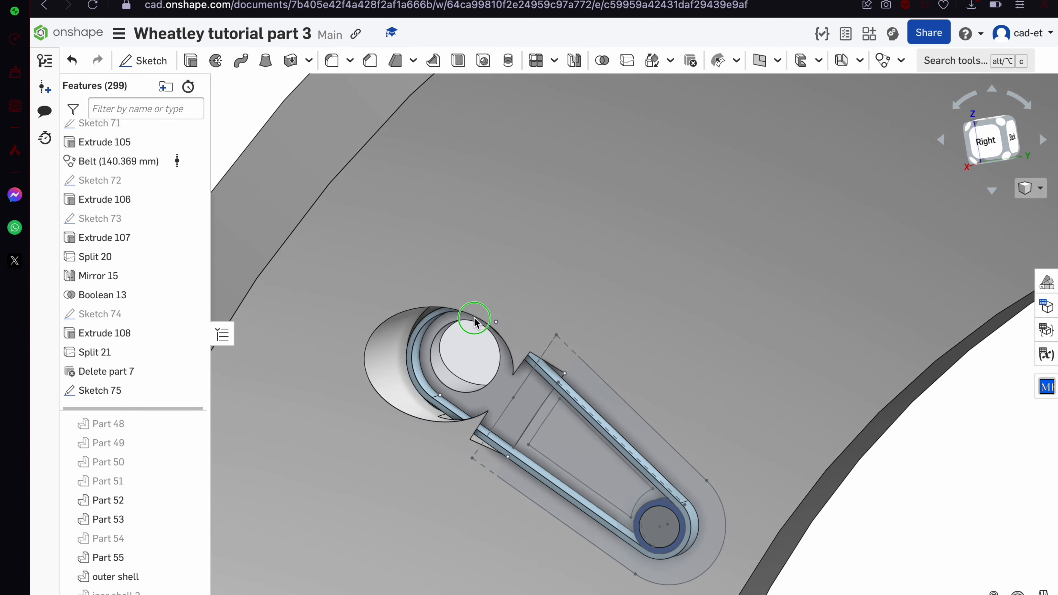
pyautogui.moveTo(476, 320)
pyautogui.mouseDown(button='right')
pyautogui.moveTo(449, 360)
pyautogui.moveTo(480, 313)
pyautogui.moveTo(508, 297)
pyautogui.mouseUp(button='right')
pyautogui.scroll(-4, 508, 296)
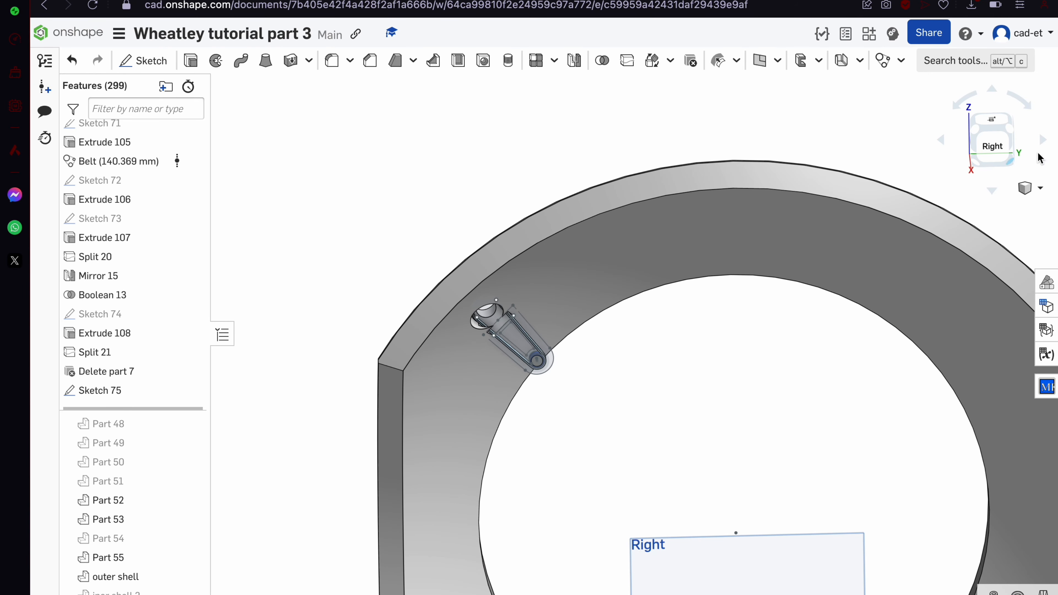
pyautogui.click(1009, 151)
pyautogui.scroll(10, 581, 193)
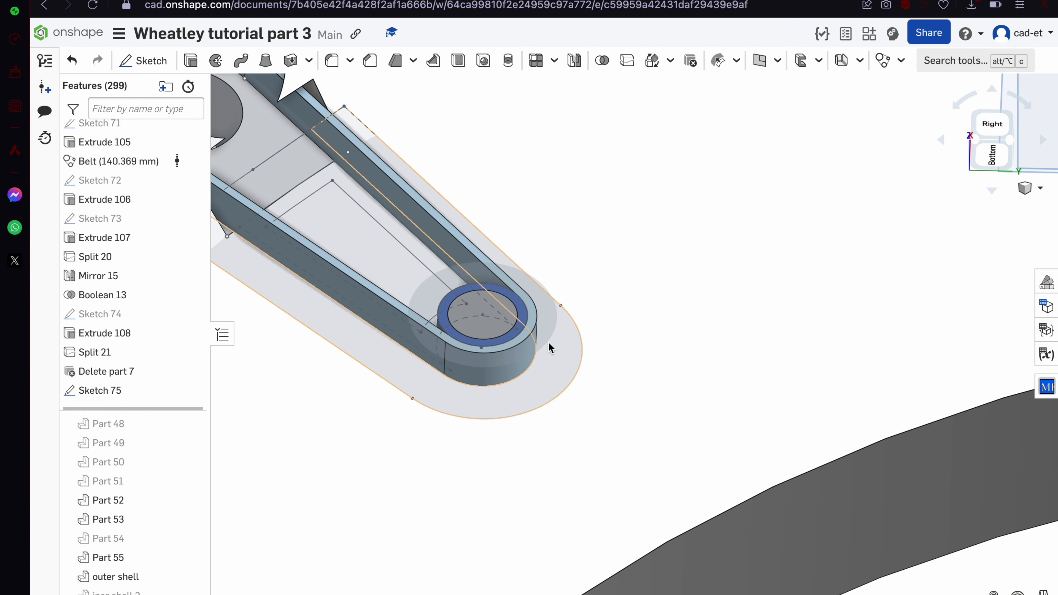
# Hide Part 55 and select the three Sketch 75 regions
pyautogui.click(556, 350)
pyautogui.scroll(-5, 567, 349)
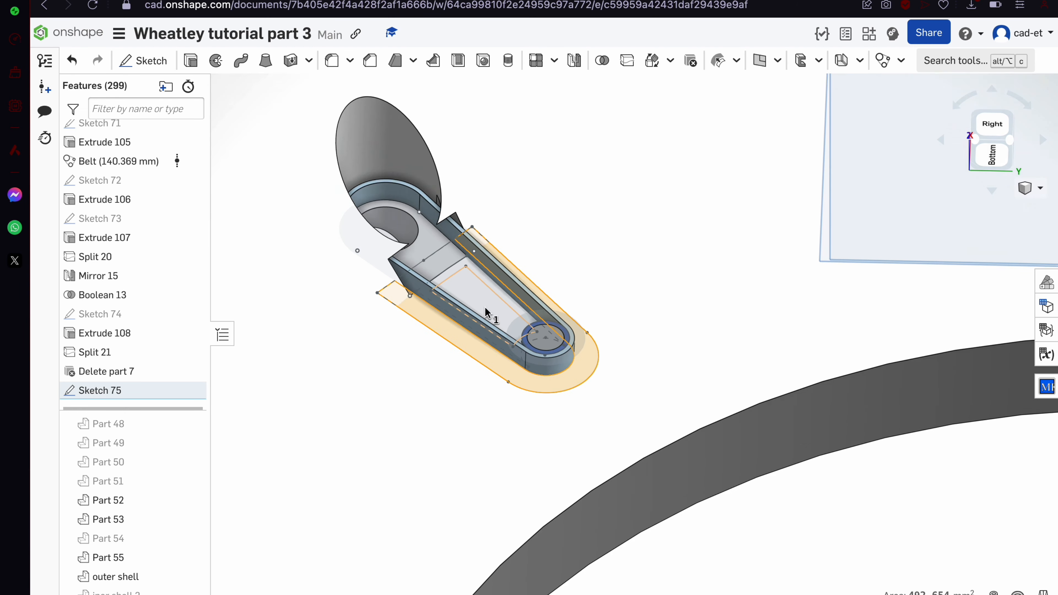
pyautogui.scroll(8, 400, 231)
pyautogui.click(191, 557)
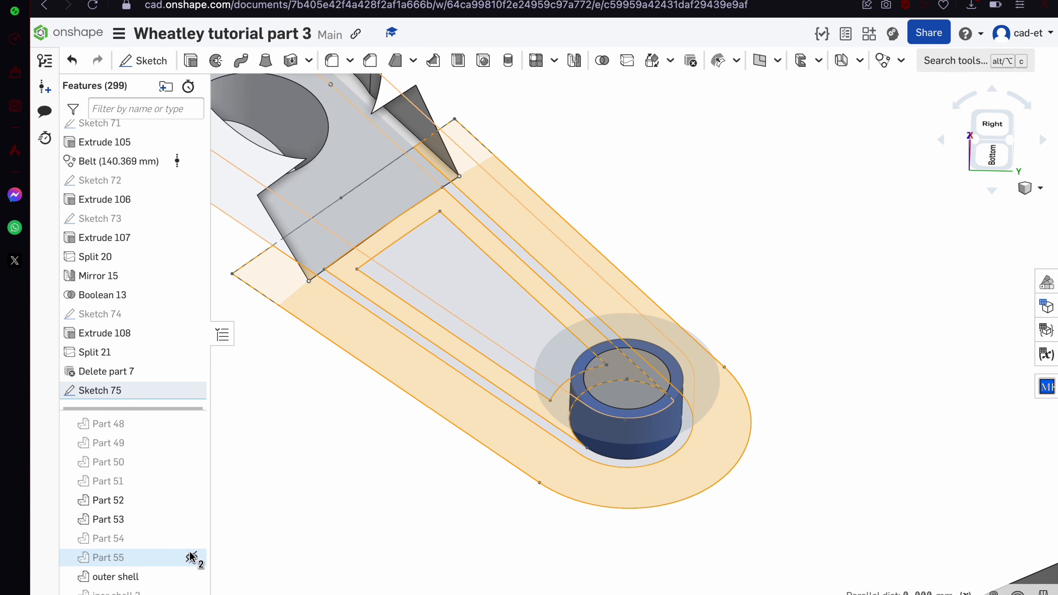
pyautogui.scroll(5, 346, 291)
pyautogui.click(346, 291)
pyautogui.scroll(-8, 346, 291)
pyautogui.moveTo(346, 291)
pyautogui.mouseDown(button='right')
pyautogui.moveTo(325, 287)
pyautogui.moveTo(371, 205)
pyautogui.moveTo(312, 229)
pyautogui.moveTo(273, 261)
pyautogui.mouseUp(button='right')
# Add the regions as Extrude 109, Up to face on the shell, merged into the outer shell
pyautogui.click(190, 61)
pyautogui.scroll(-5, 545, 292)
pyautogui.moveTo(546, 292)
pyautogui.mouseDown(button='right')
pyautogui.moveTo(637, 283)
pyautogui.moveTo(579, 280)
pyautogui.mouseUp(button='right')
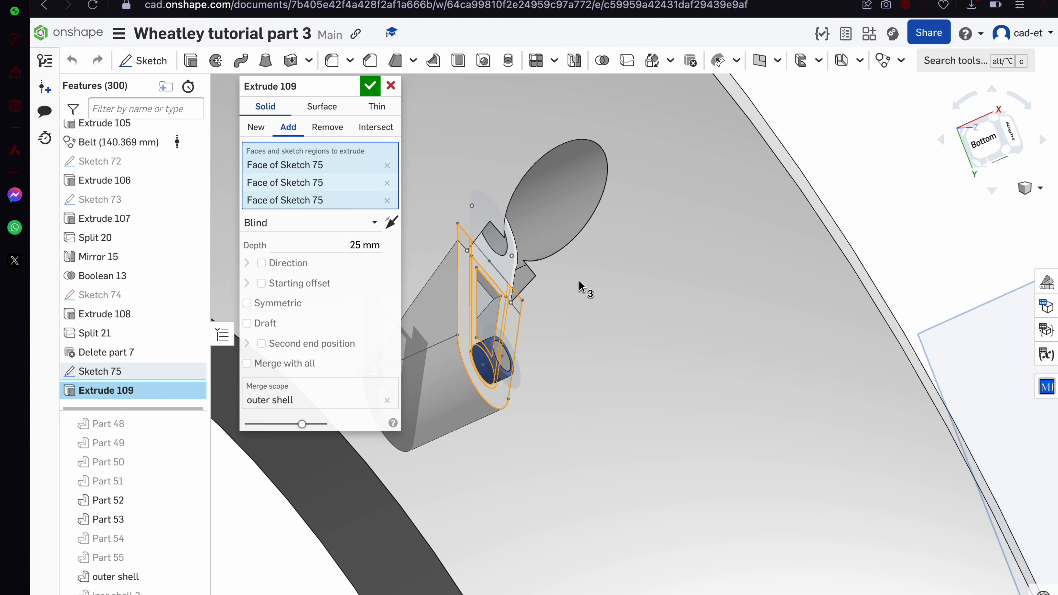
pyautogui.scroll(-5, 578, 281)
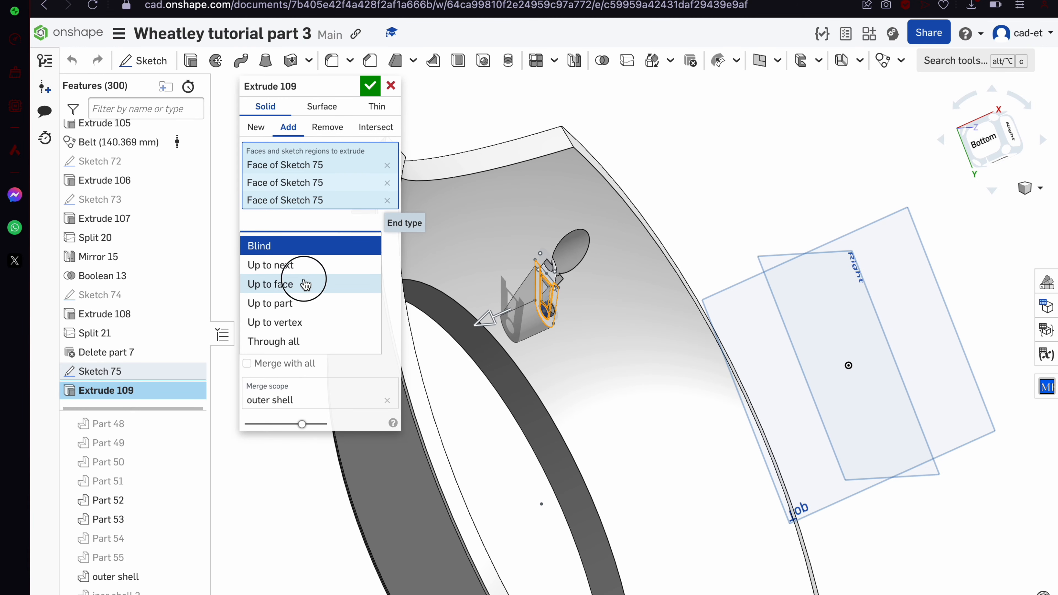
pyautogui.click(305, 283)
pyautogui.click(480, 278)
pyautogui.scroll(5, 479, 278)
pyautogui.moveTo(479, 278); pyautogui.dragTo(416, 254, button='right')
pyautogui.click(369, 87)
# Orbit around the shell ring to inspect the new belt arm
pyautogui.scroll(-5, 596, 377)
pyautogui.moveTo(595, 377); pyautogui.dragTo(581, 412, button='right')
pyautogui.scroll(5, 587, 340)
pyautogui.moveTo(586, 339); pyautogui.dragTo(588, 298, button='right')
pyautogui.scroll(4, 583, 414)
pyautogui.moveTo(583, 414); pyautogui.dragTo(620, 280, button='right')
pyautogui.scroll(-6, 680, 439)
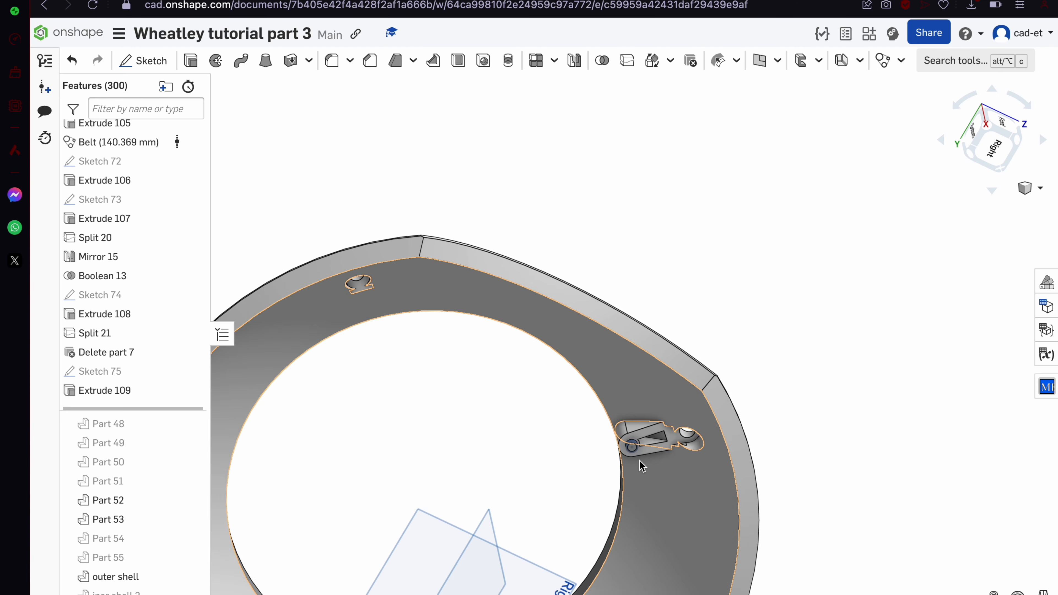
pyautogui.scroll(-5, 435, 288)
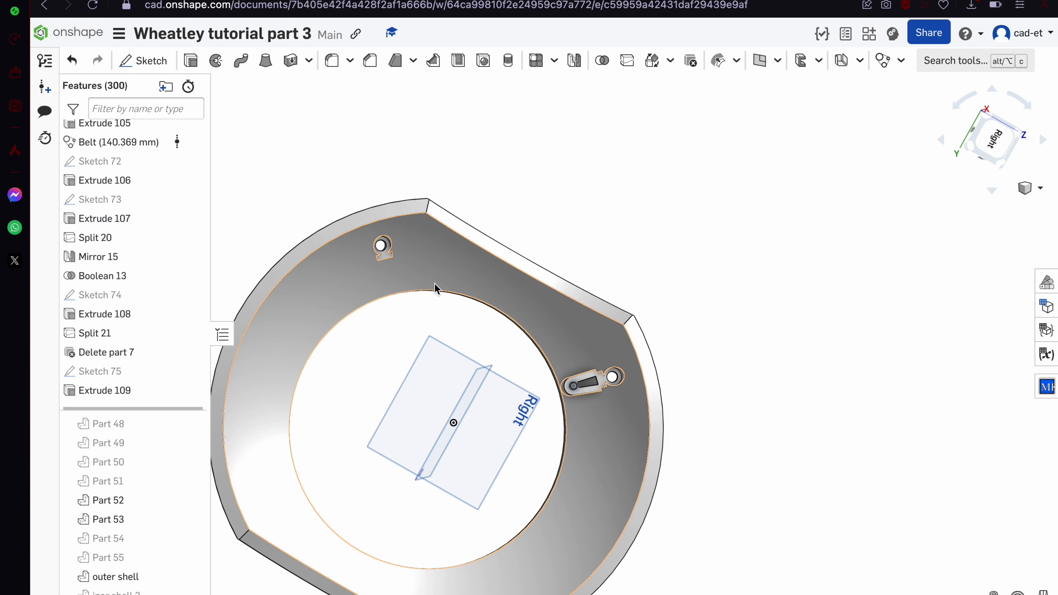
pyautogui.scroll(2, 504, 403)
pyautogui.moveTo(526, 312); pyautogui.dragTo(505, 316, button='right')
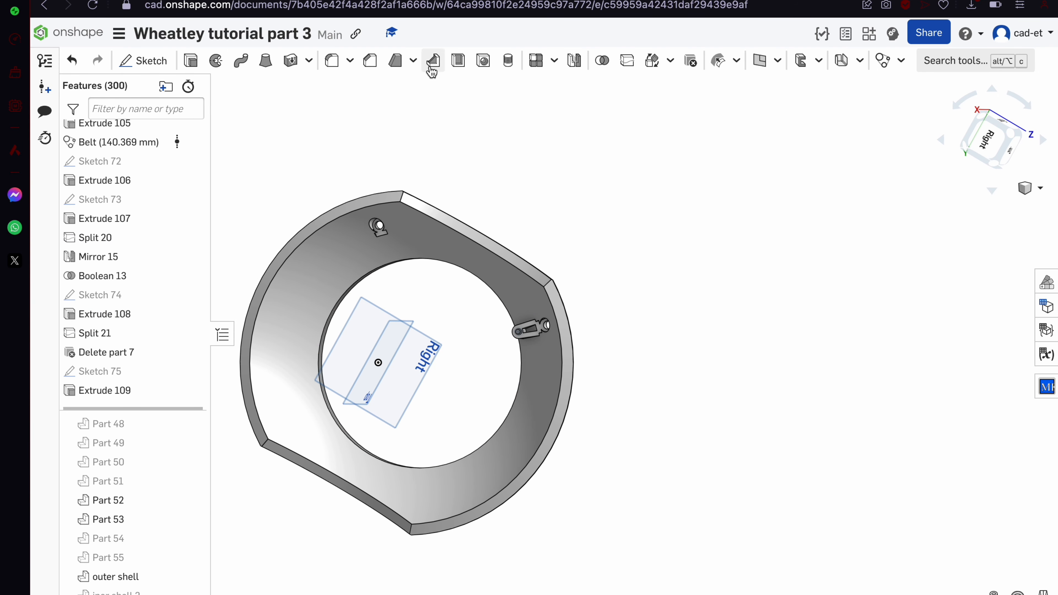
# Feature-mirror Extrude 109 across the Top plane to create Mirror 16
pyautogui.click(292, 152)
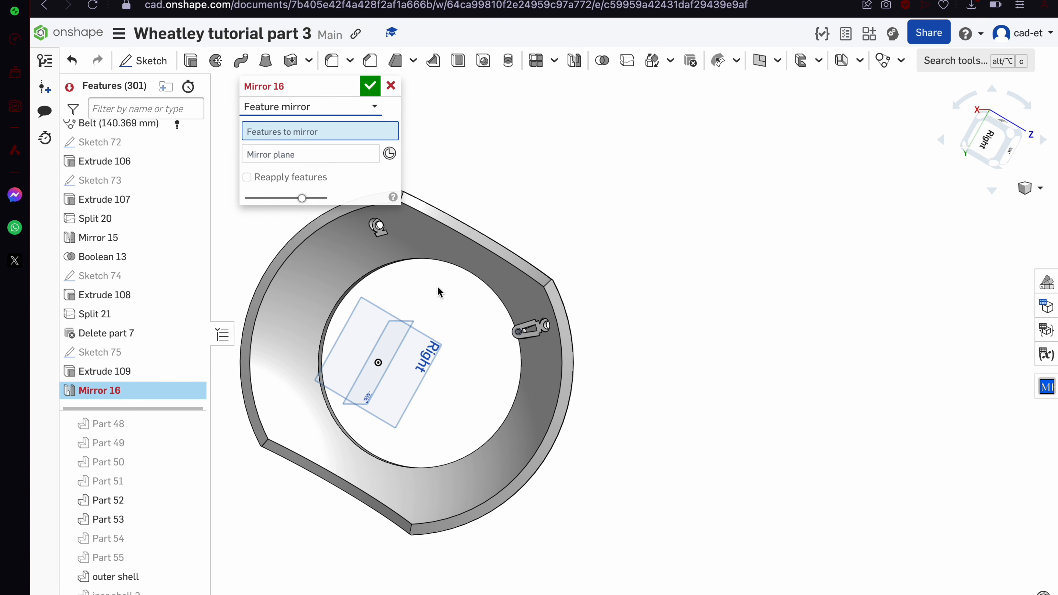
pyautogui.scroll(6, 438, 286)
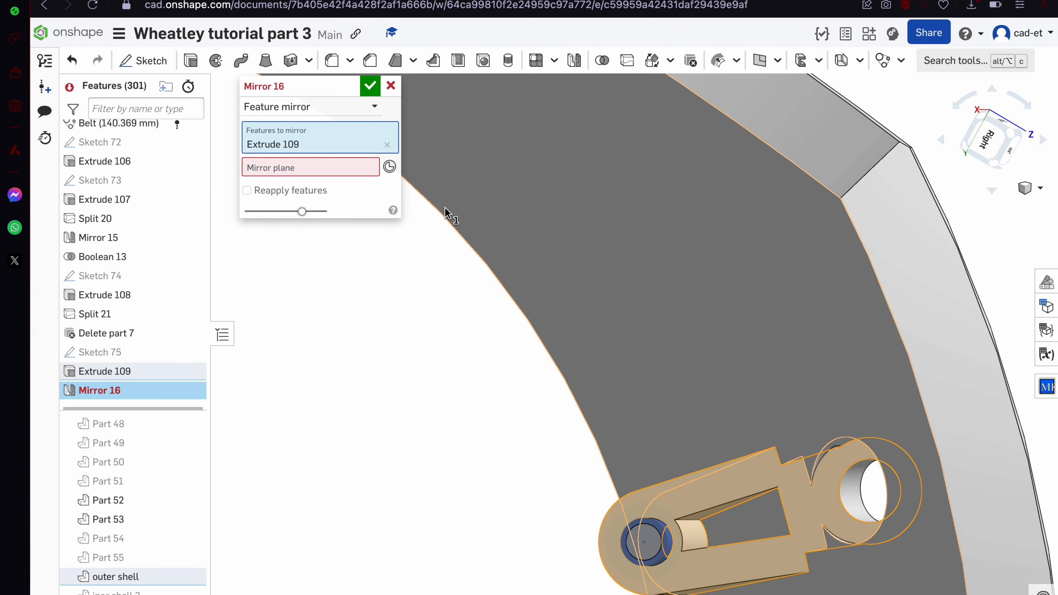
pyautogui.click(324, 173)
pyautogui.scroll(-8, 607, 378)
pyautogui.moveTo(489, 479); pyautogui.dragTo(441, 466, button='right')
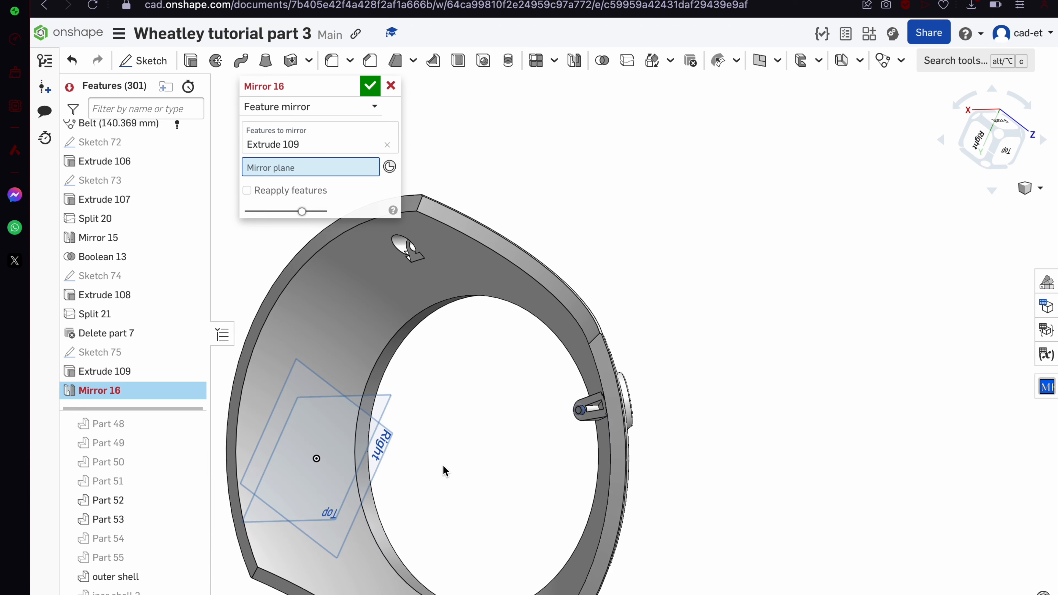
pyautogui.click(378, 417)
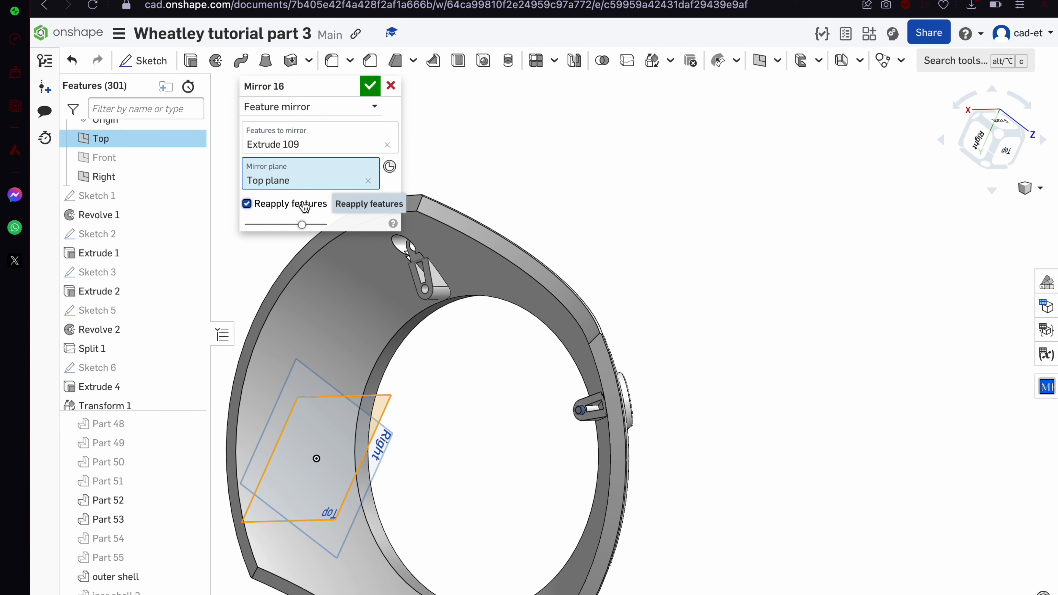
pyautogui.click(372, 89)
# Inspect the right arm's pin and hide Part 53 to see inside it
pyautogui.scroll(5, 368, 245)
pyautogui.moveTo(368, 245); pyautogui.dragTo(402, 243, button='right')
pyautogui.scroll(-8, 402, 243)
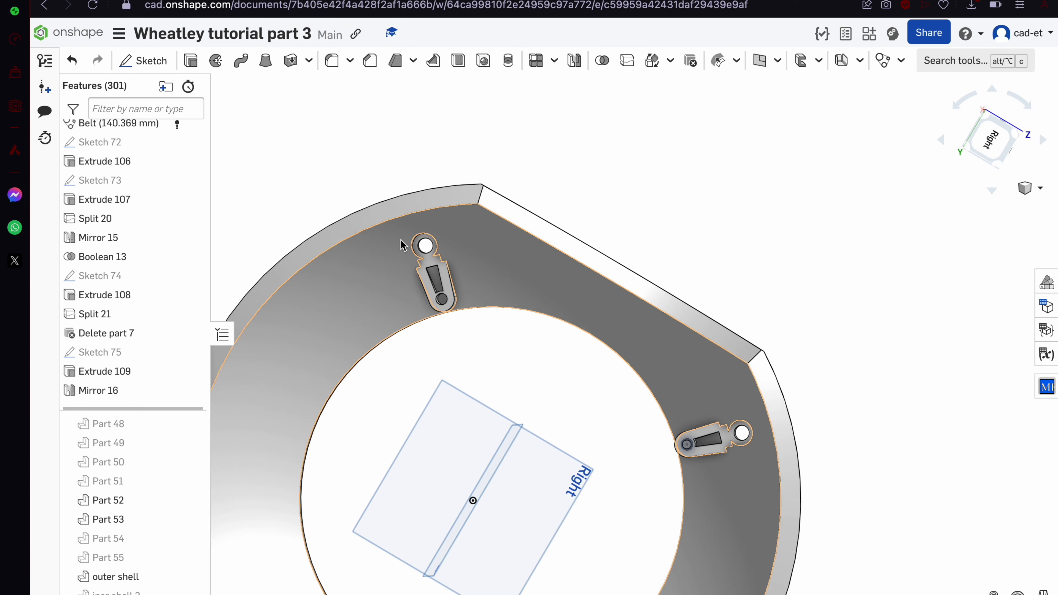
pyautogui.scroll(6, 479, 288)
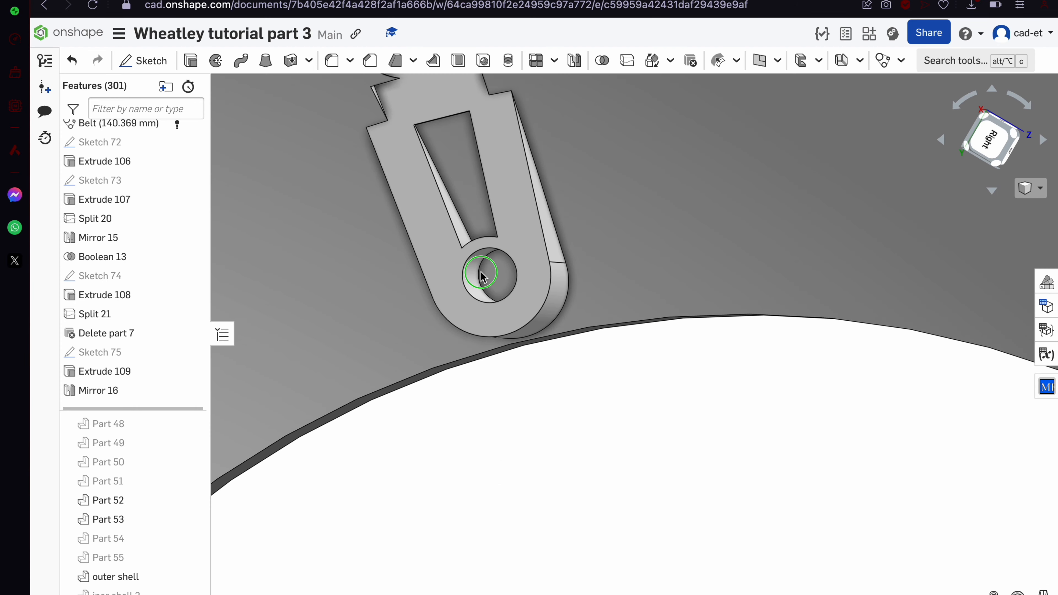
pyautogui.scroll(-7, 541, 342)
pyautogui.scroll(8, 699, 405)
pyautogui.moveTo(699, 405); pyautogui.dragTo(677, 395, button='right')
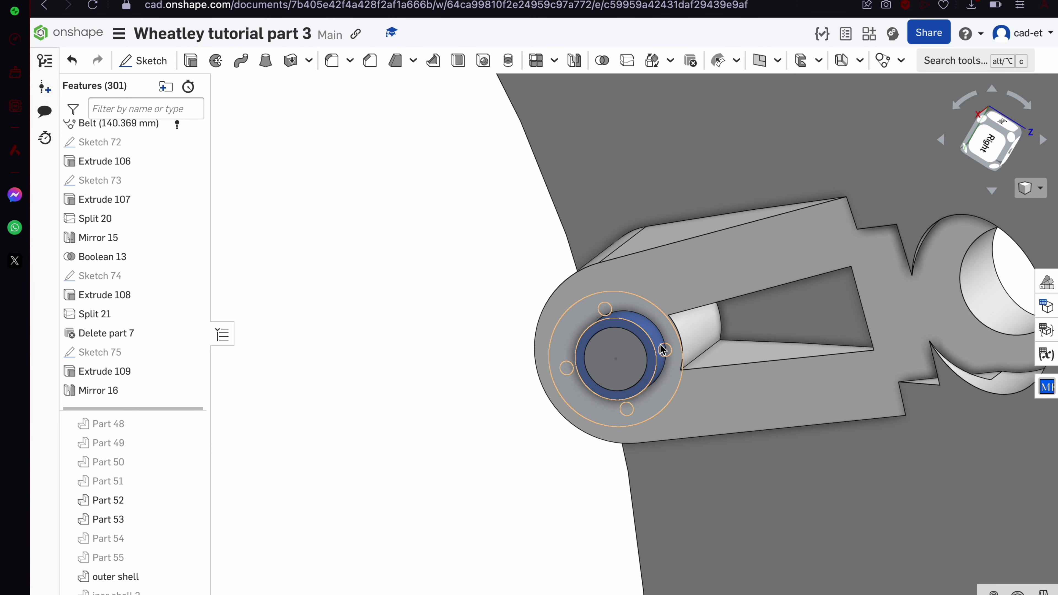
pyautogui.scroll(5, 656, 342)
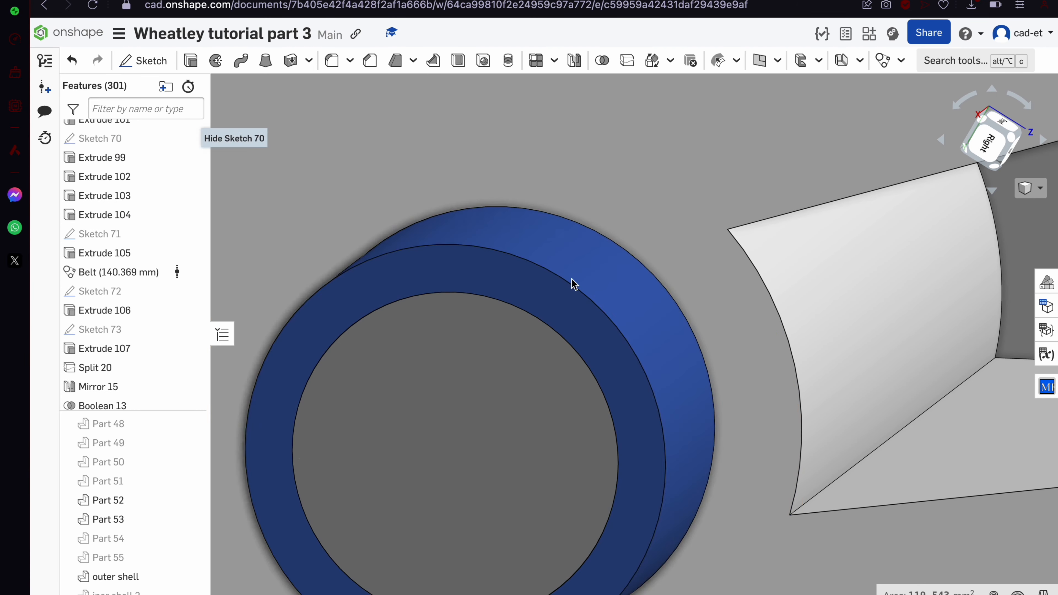
pyautogui.click(597, 283)
pyautogui.click(191, 519)
# Edit Extrude 109 to include the fourth Sketch 75 region
pyautogui.scroll(-5, 513, 314)
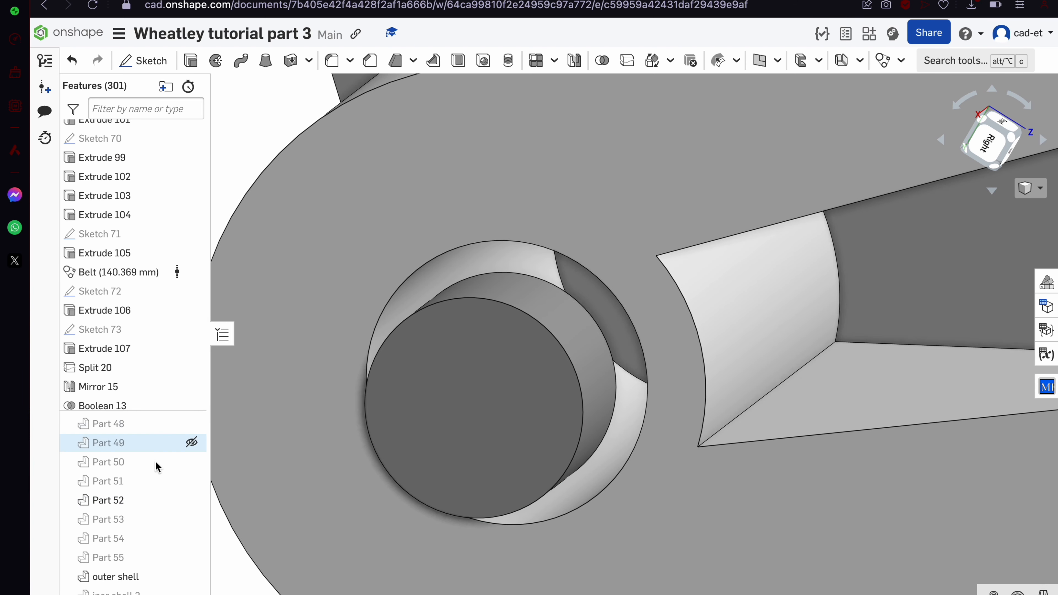
pyautogui.scroll(-4, 137, 396)
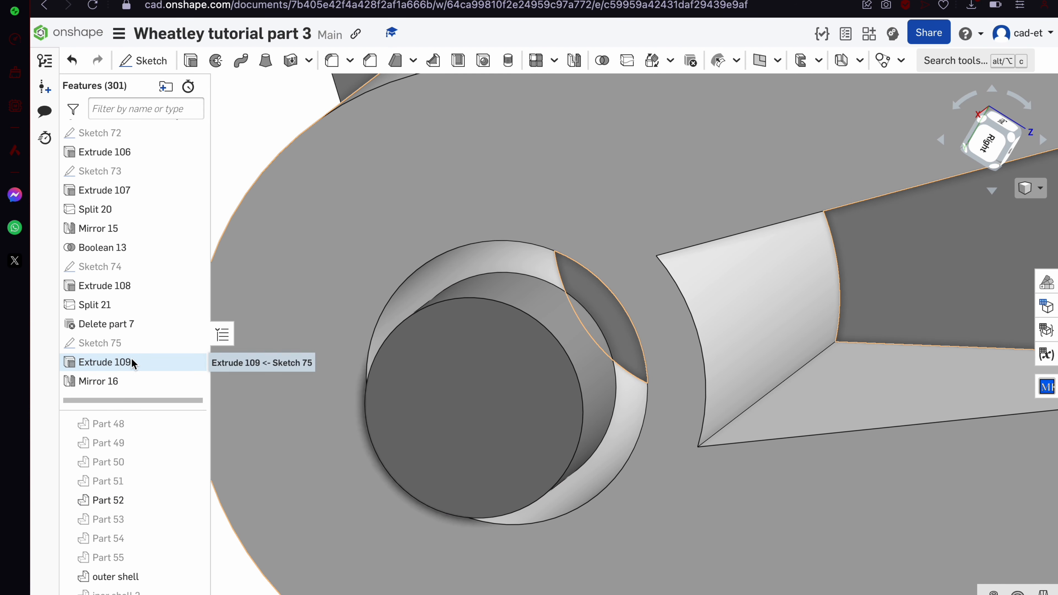
pyautogui.doubleClick(133, 362)
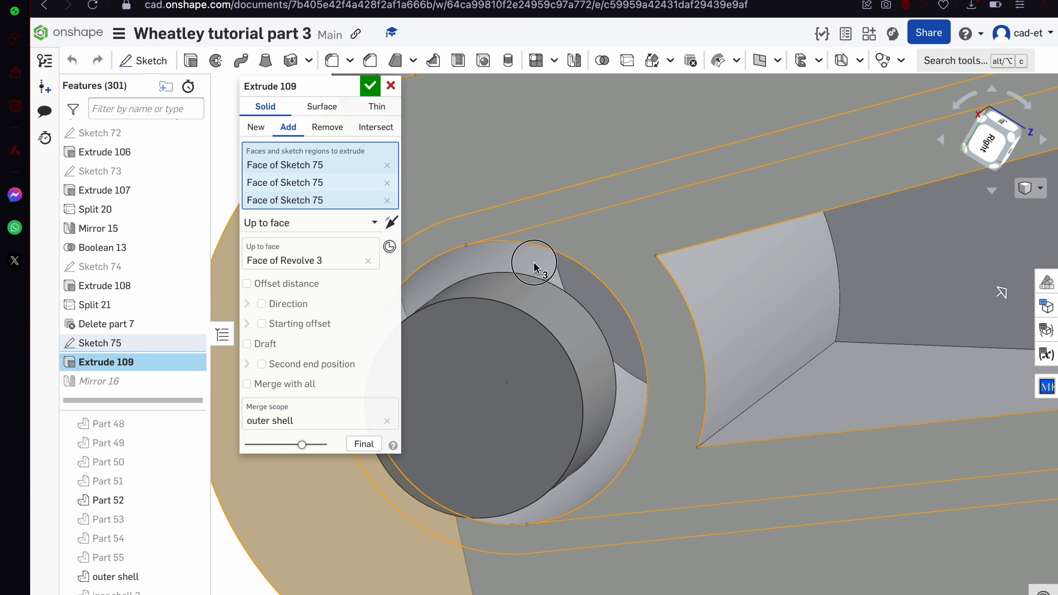
pyautogui.click(534, 263)
pyautogui.scroll(-5, 537, 267)
pyautogui.moveTo(538, 268); pyautogui.dragTo(536, 243, button='right')
pyautogui.scroll(-3, 536, 242)
pyautogui.click(370, 82)
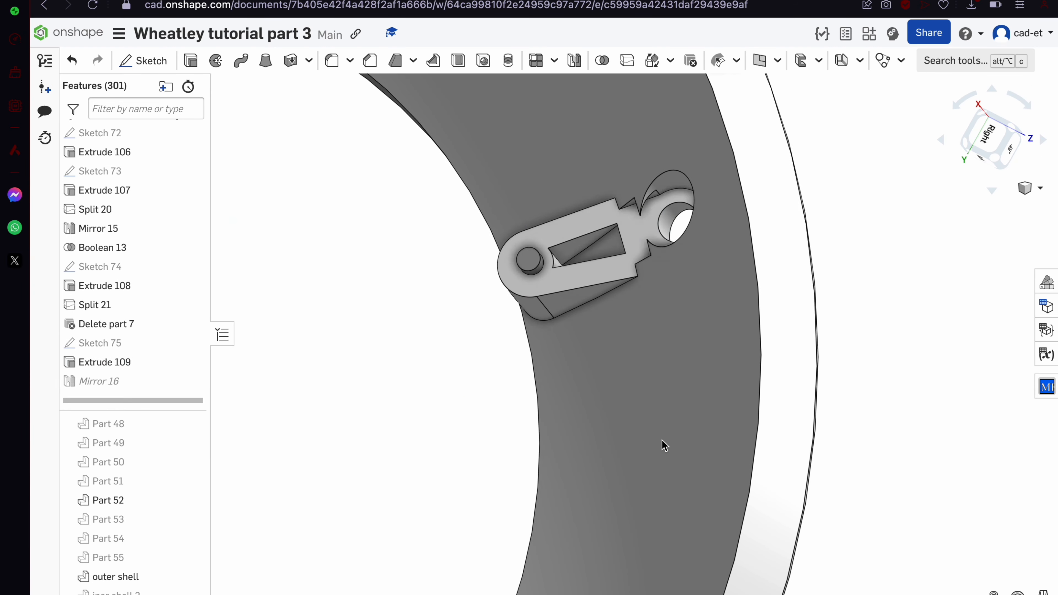
pyautogui.scroll(-5, 662, 439)
pyautogui.scroll(2, 515, 350)
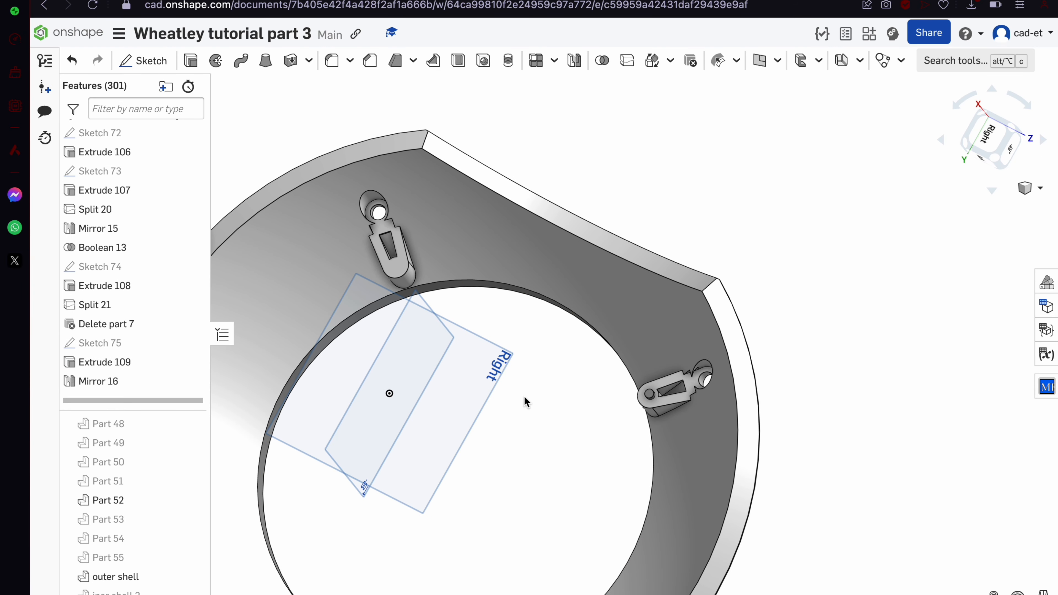
# Roll the history back before Mirror 16 and show Parts 53 and 55 again
pyautogui.moveTo(144, 400); pyautogui.dragTo(115, 381)
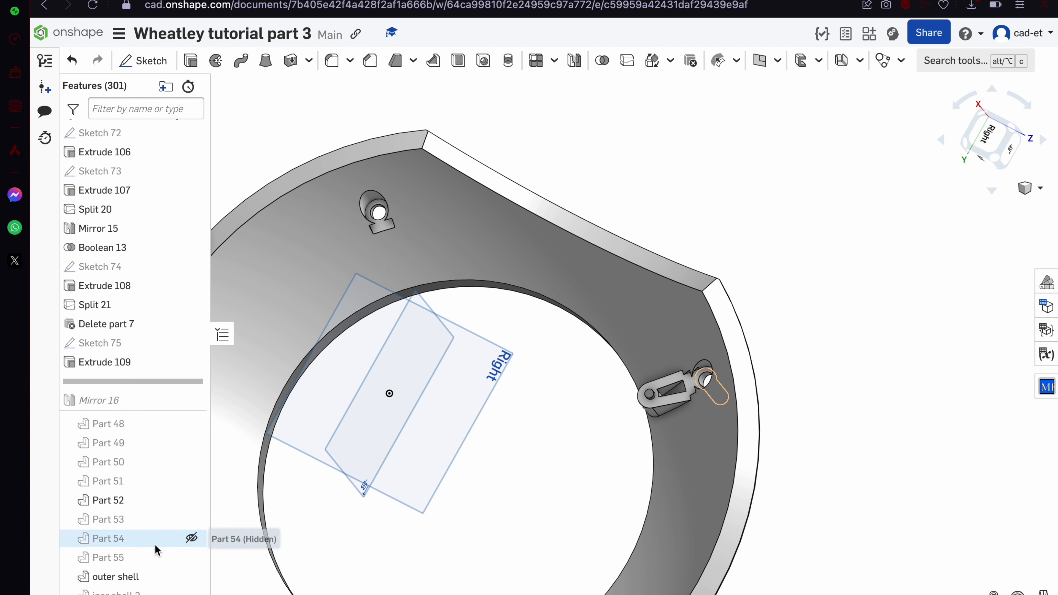
pyautogui.click(191, 520)
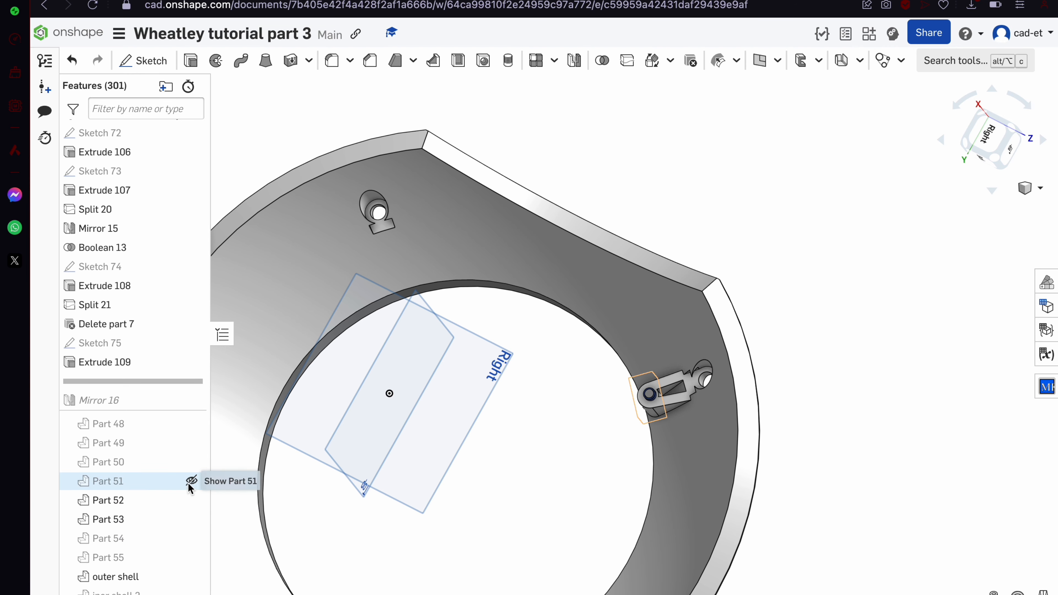
pyautogui.scroll(5, 706, 406)
pyautogui.moveTo(706, 408); pyautogui.dragTo(746, 441, button='right')
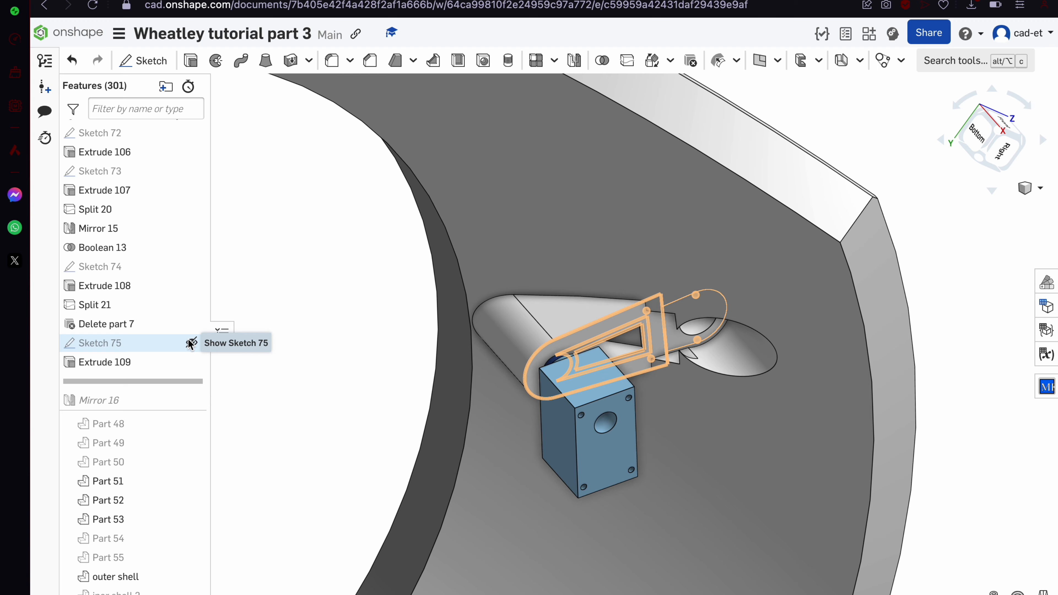
pyautogui.click(160, 564)
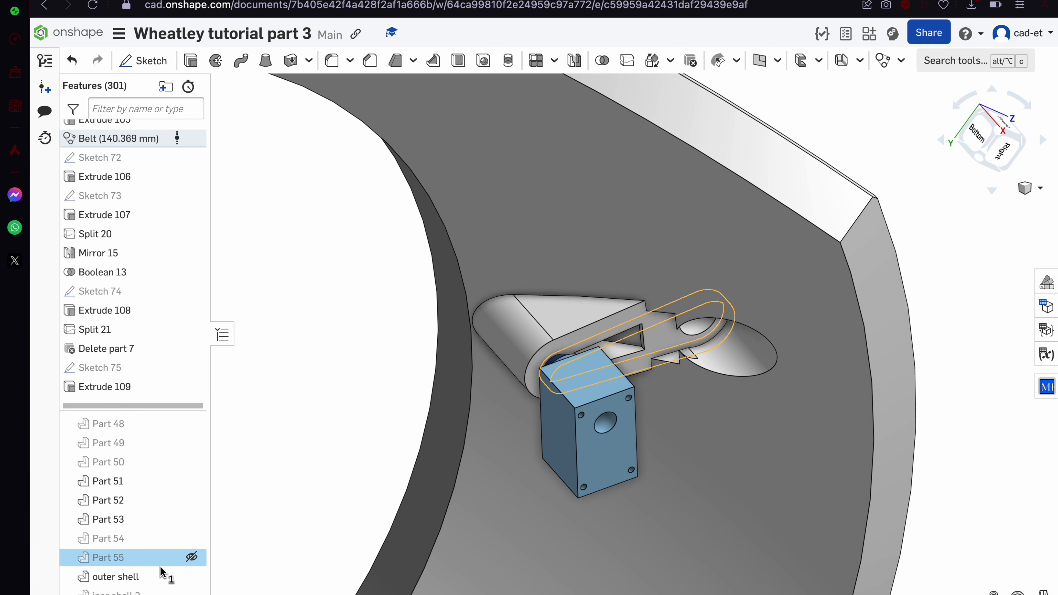
pyautogui.click(191, 557)
pyautogui.scroll(5, 541, 342)
pyautogui.moveTo(542, 342); pyautogui.dragTo(523, 300, button='right')
pyautogui.scroll(3, 713, 378)
pyautogui.moveTo(713, 378); pyautogui.dragTo(674, 372, button='right')
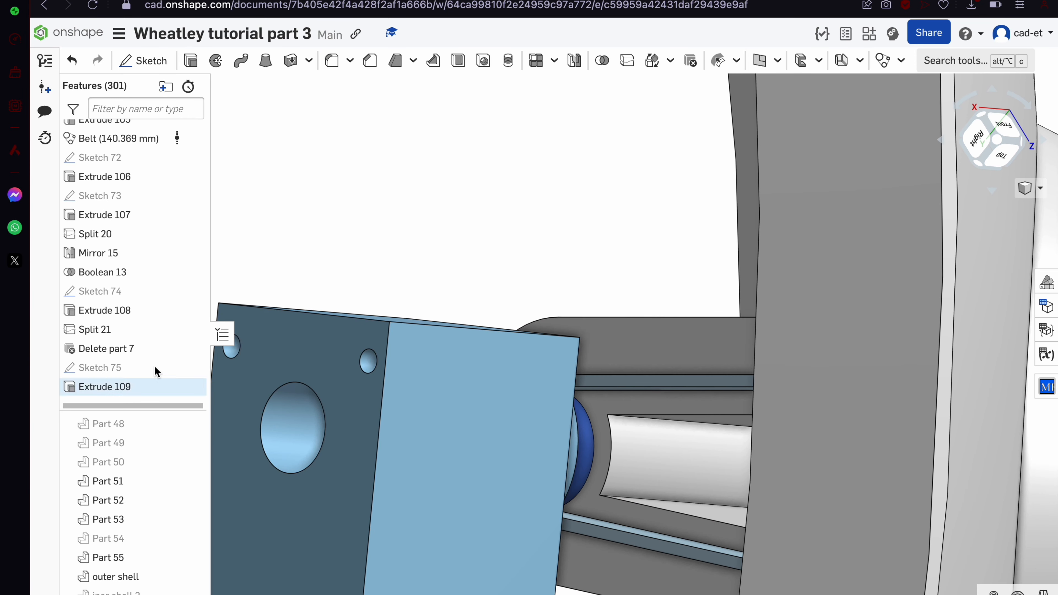
pyautogui.scroll(1, 143, 266)
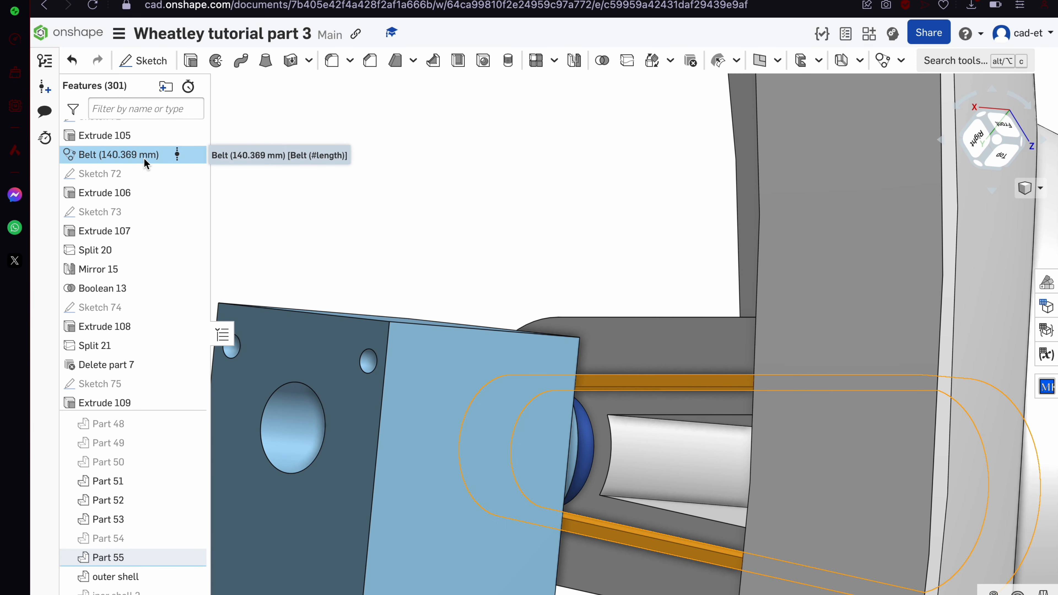
# Delete the belt Part 55 as Delete part 8, keeping the Belt feature
pyautogui.press('Delete')
pyautogui.moveTo(594, 287); pyautogui.dragTo(594, 290, button='right')
pyautogui.press('super+z')
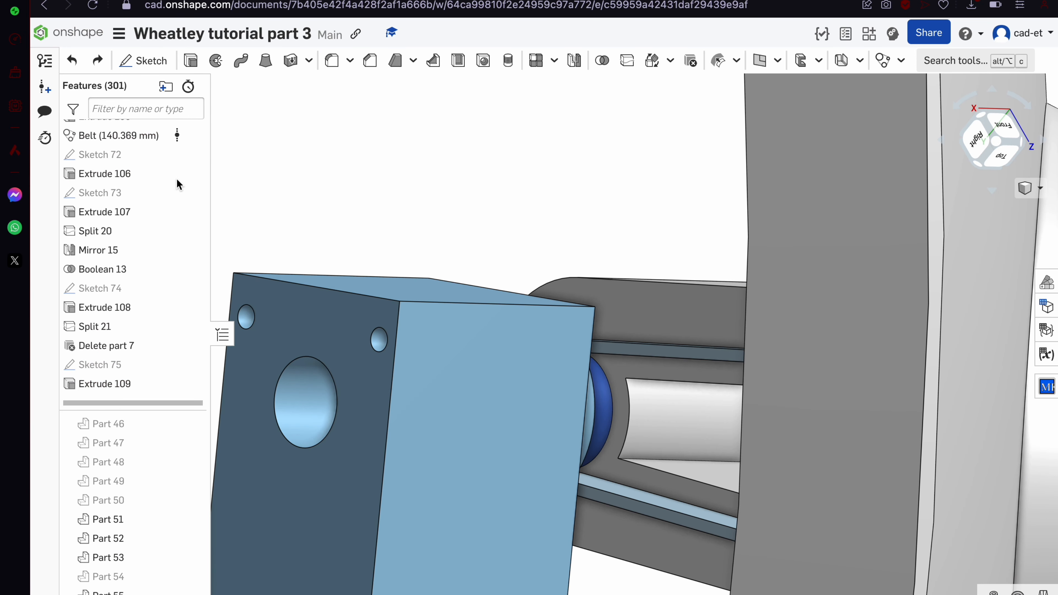
pyautogui.click(141, 131)
pyautogui.scroll(-4, 496, 320)
pyautogui.rightClick(195, 591)
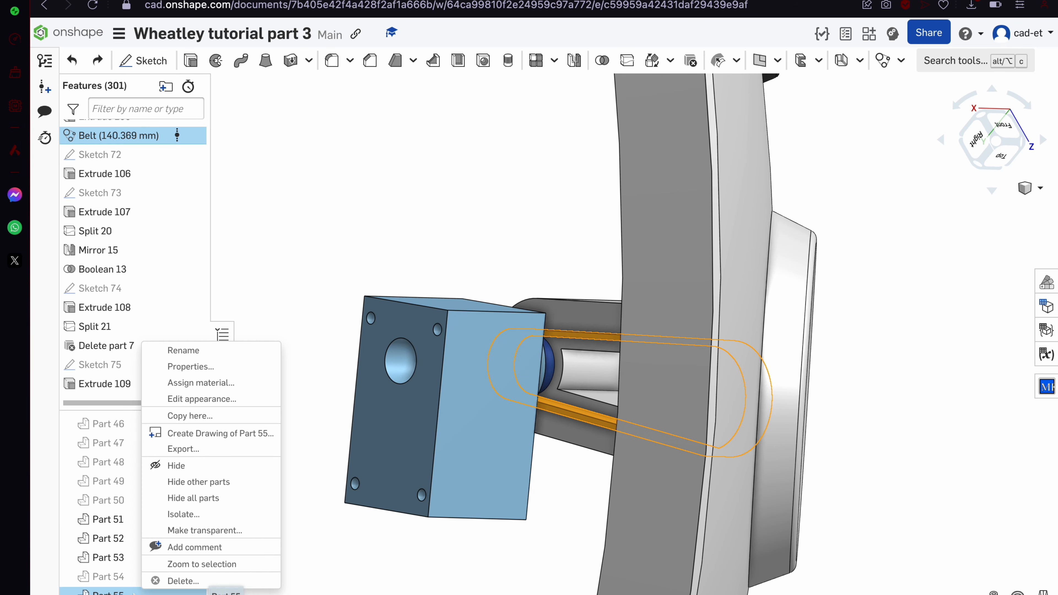
pyautogui.click(234, 578)
pyautogui.click(371, 85)
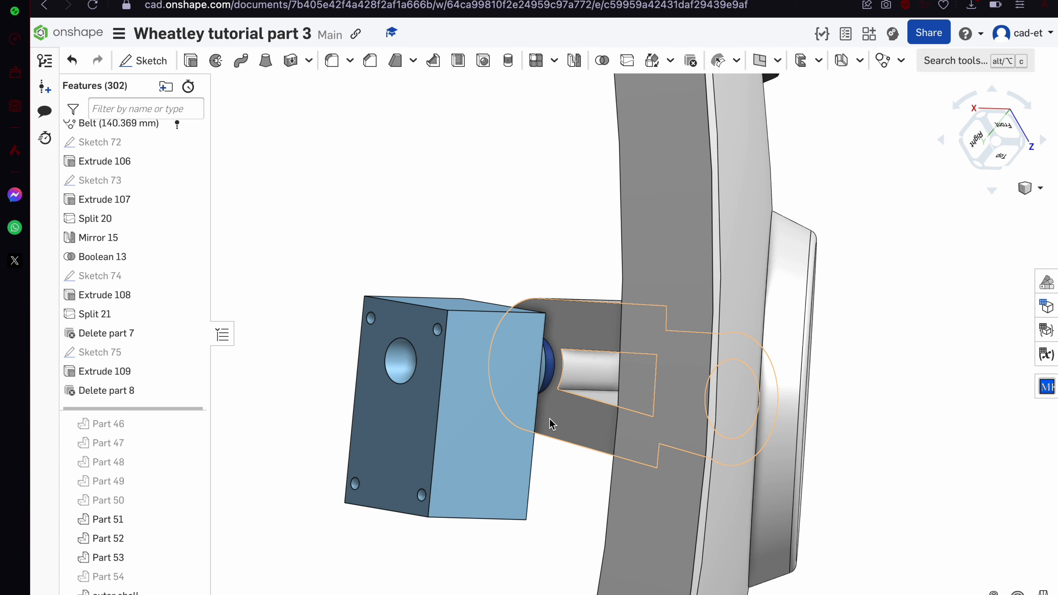
# Start Sketch 76 on the grey face of Extrude 102
pyautogui.scroll(5, 549, 420)
pyautogui.moveTo(550, 419); pyautogui.dragTo(602, 348, button='right')
pyautogui.click(619, 345)
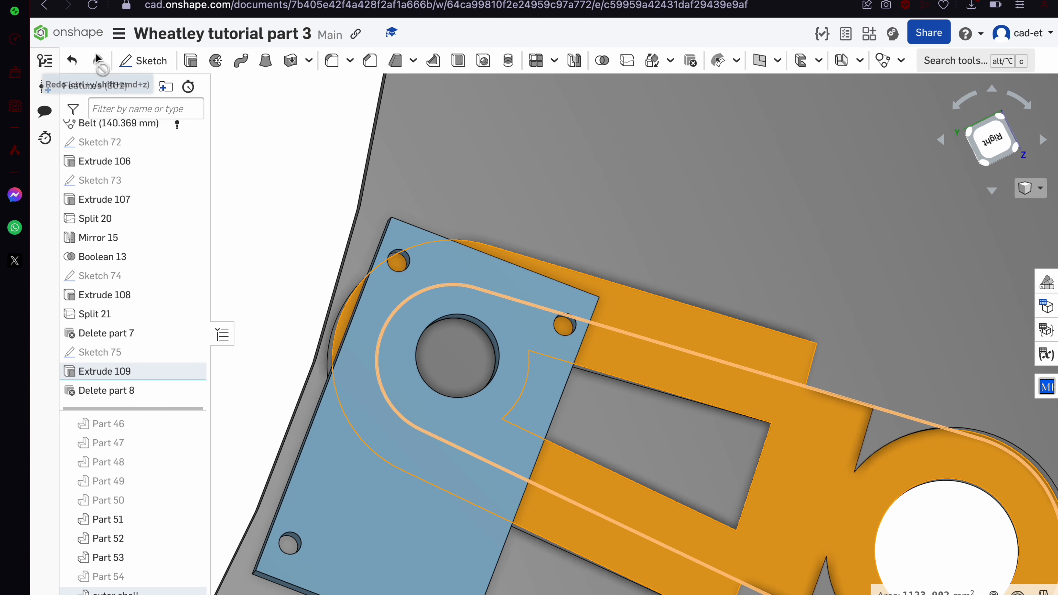
pyautogui.click(134, 62)
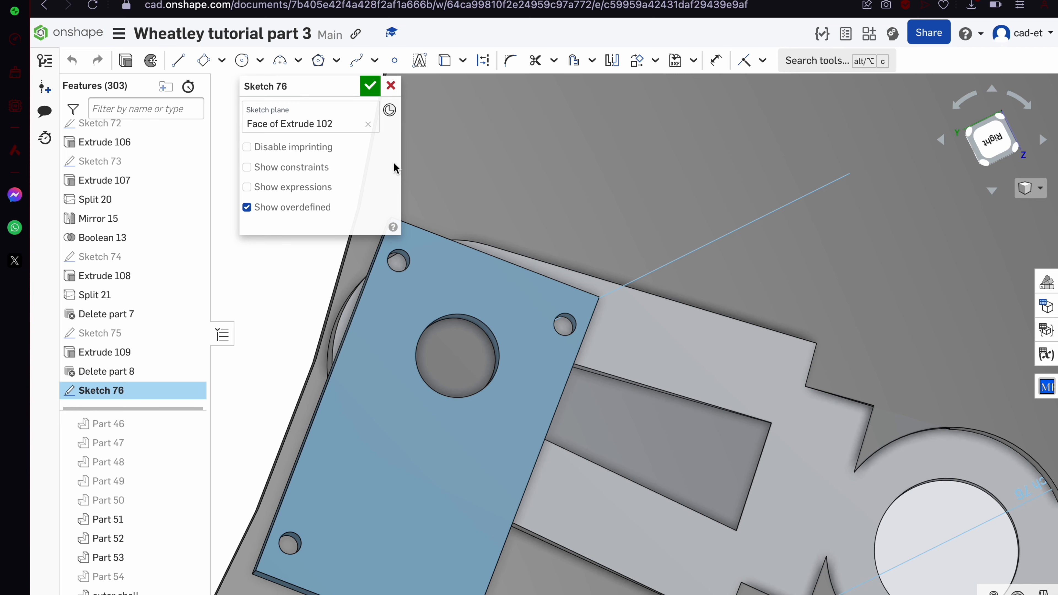
# Project the blue face's edges into Sketch 76 and finish the sketch
pyautogui.click(495, 280)
pyautogui.scroll(-5, 494, 284)
pyautogui.moveTo(494, 288); pyautogui.dragTo(487, 268, button='right')
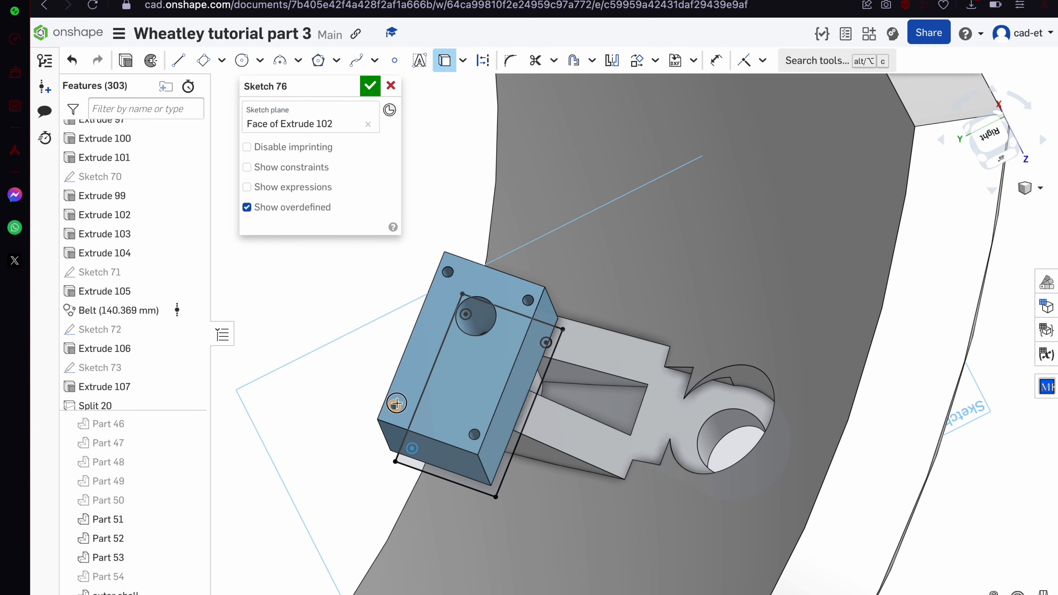
pyautogui.scroll(5, 523, 320)
pyautogui.moveTo(521, 319); pyautogui.dragTo(501, 350, button='right')
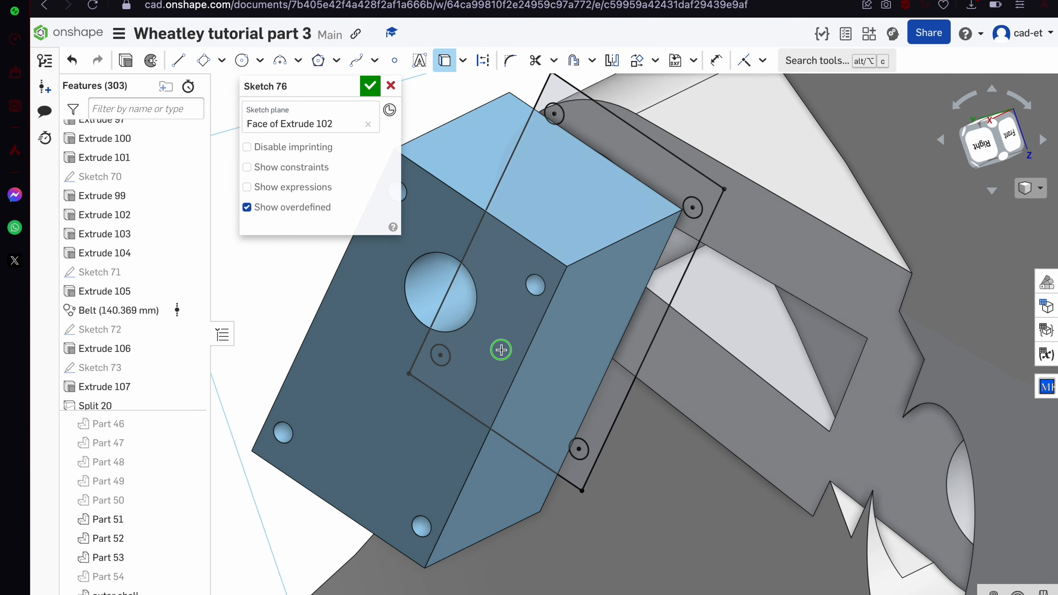
pyautogui.click(370, 86)
# Select both Sketch 76 circle regions on the block
pyautogui.scroll(5, 581, 156)
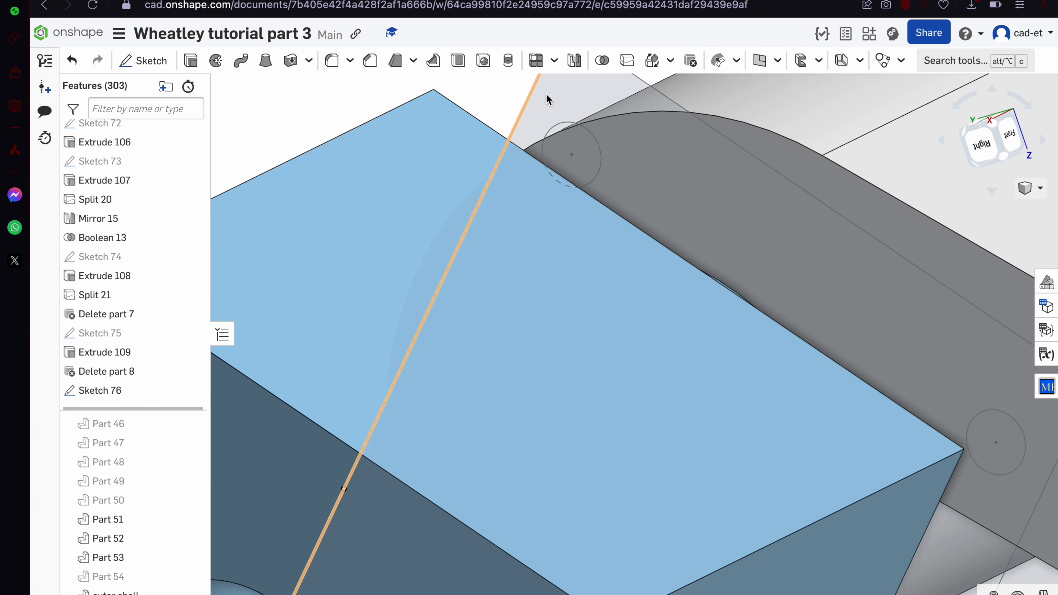
pyautogui.scroll(-5, 649, 203)
pyautogui.scroll(5, 648, 198)
pyautogui.click(646, 154)
pyautogui.scroll(-6, 646, 156)
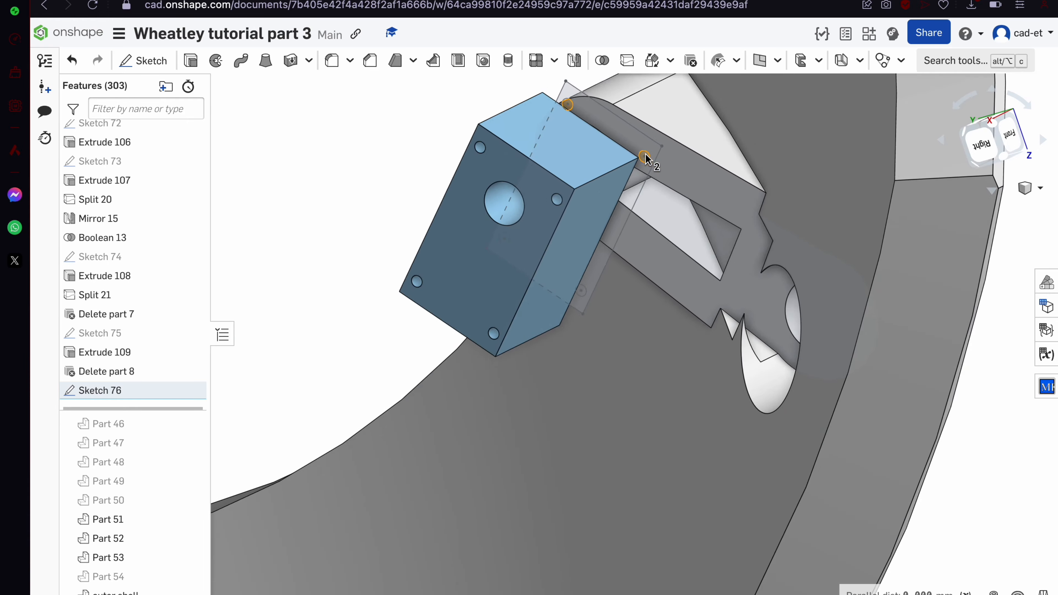
pyautogui.moveTo(646, 157); pyautogui.dragTo(682, 101, button='right')
pyautogui.scroll(6, 625, 183)
pyautogui.scroll(-5, 518, 501)
pyautogui.scroll(3, 520, 555)
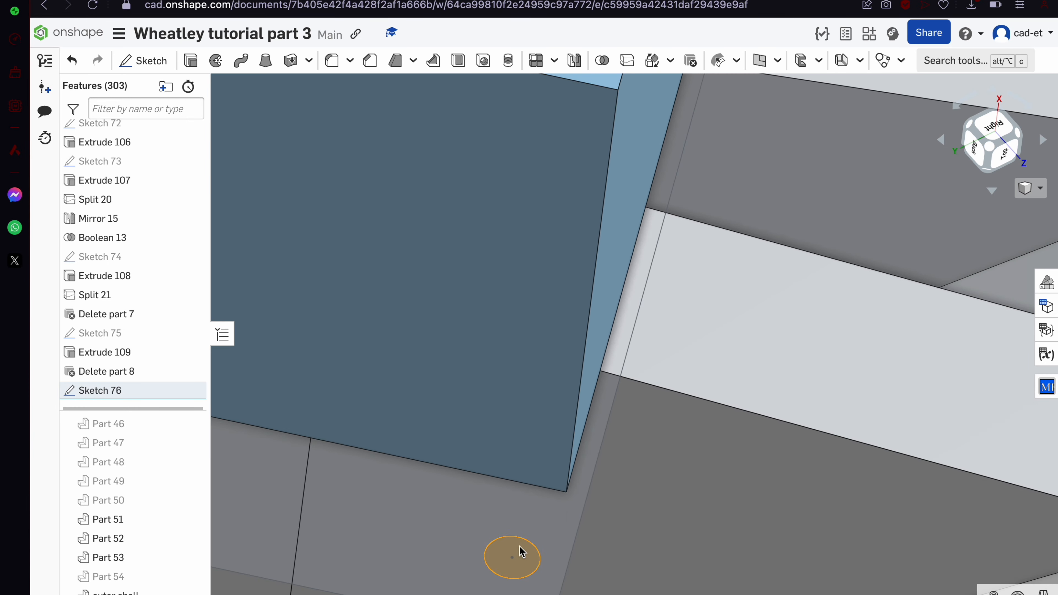
pyautogui.scroll(-5, 518, 548)
pyautogui.scroll(6, 522, 554)
pyautogui.scroll(-6, 522, 554)
# Cut the selected circles 5 mm into the outer shell as Extrude 110
pyautogui.hotkey('shift', 'e')
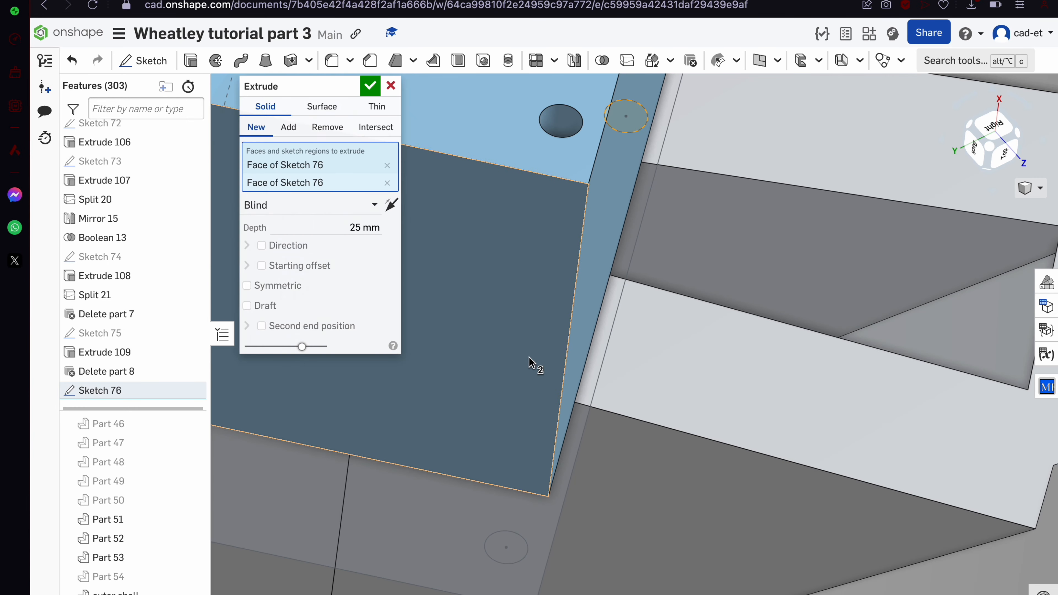
pyautogui.press('Return')
pyautogui.scroll(-5, 730, 293)
pyautogui.moveTo(730, 292); pyautogui.dragTo(701, 297, button='right')
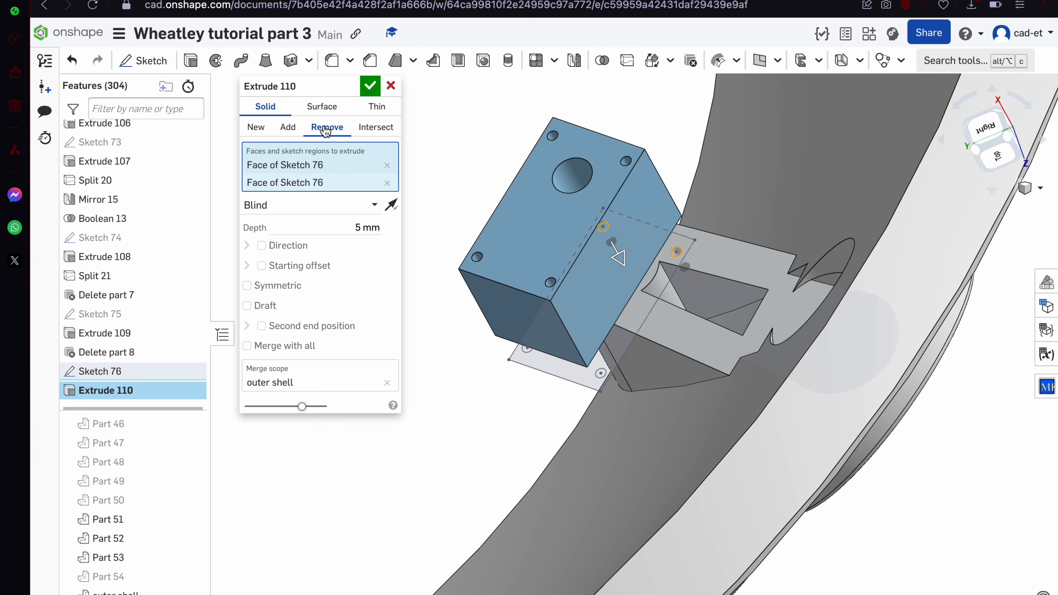
pyautogui.scroll(-1, 144, 306)
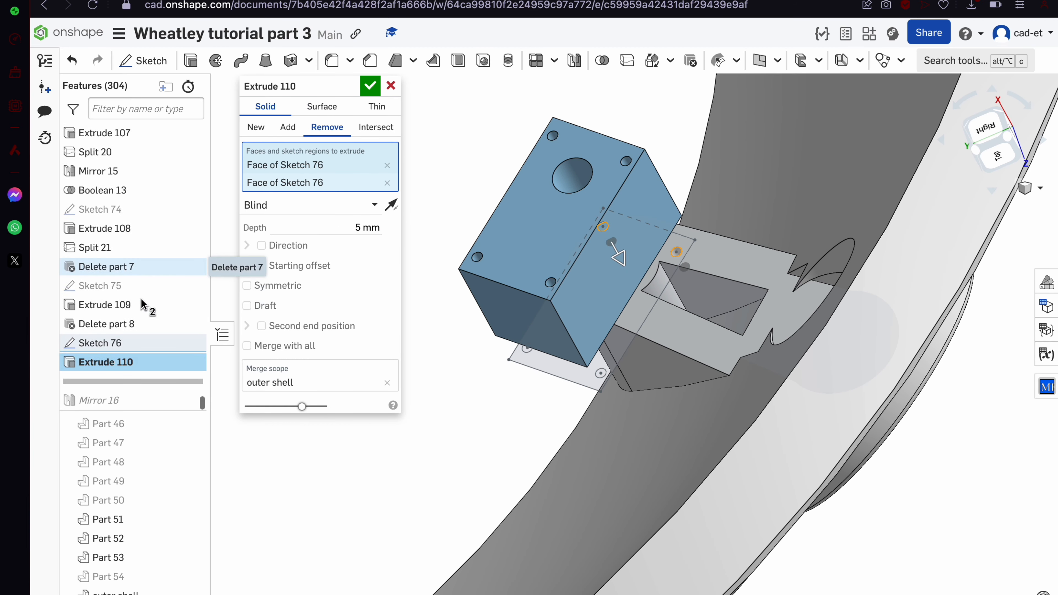
pyautogui.click(372, 85)
pyautogui.moveTo(567, 352); pyautogui.dragTo(574, 331, button='right')
# Show Sketch 76 and extrude two bracket regions 10 mm, flipped, as Extrude 111
pyautogui.moveTo(155, 344)
pyautogui.click(192, 343)
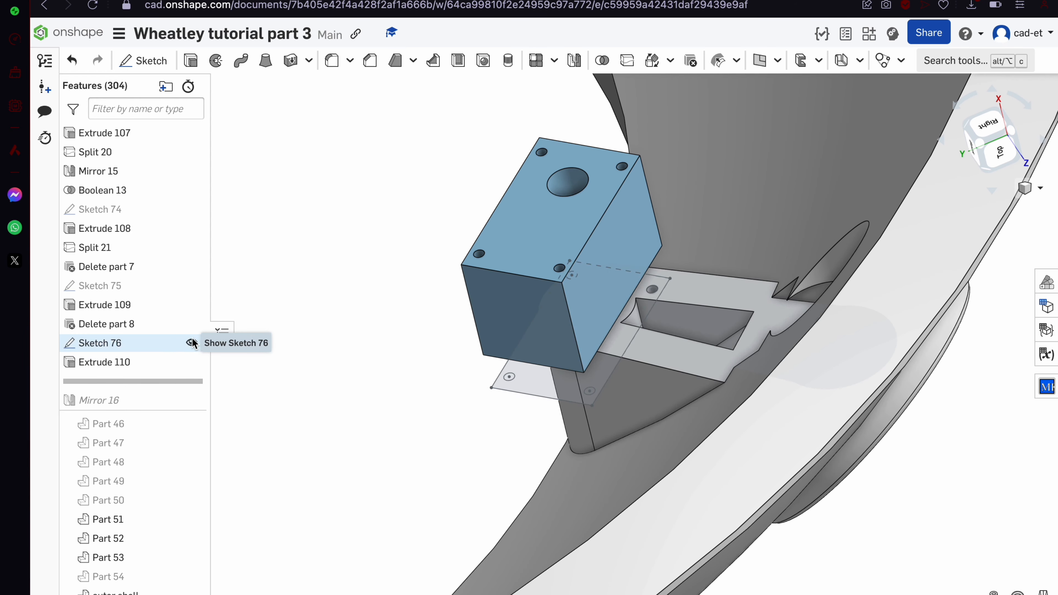
pyautogui.click(541, 380)
pyautogui.moveTo(543, 380)
pyautogui.mouseDown(button='right')
pyautogui.moveTo(552, 379)
pyautogui.moveTo(514, 202)
pyautogui.mouseUp(button='right')
pyautogui.scroll(5, 515, 201)
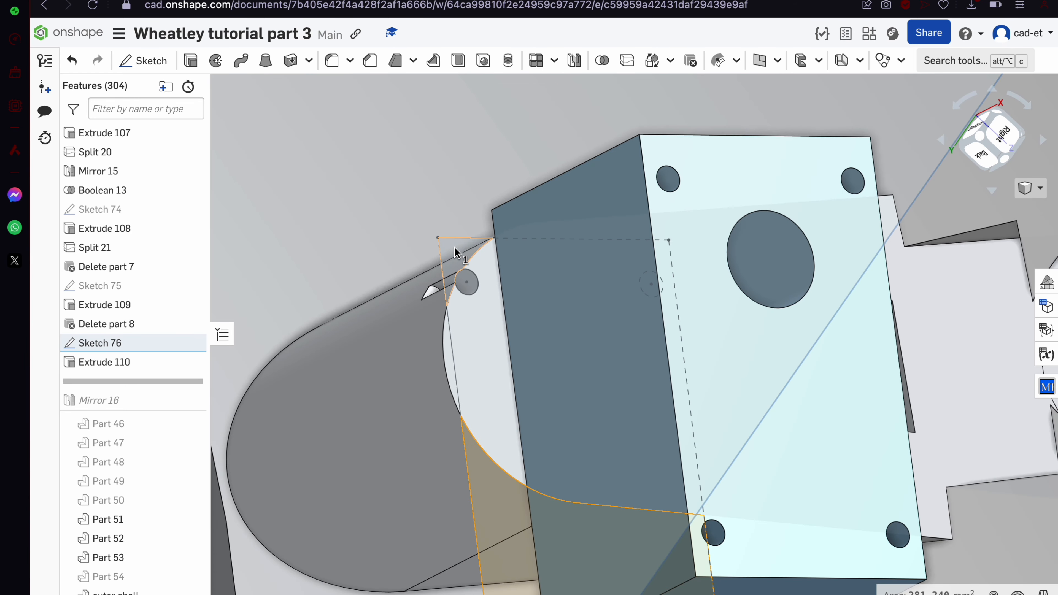
pyautogui.click(206, 75)
pyautogui.click(508, 287)
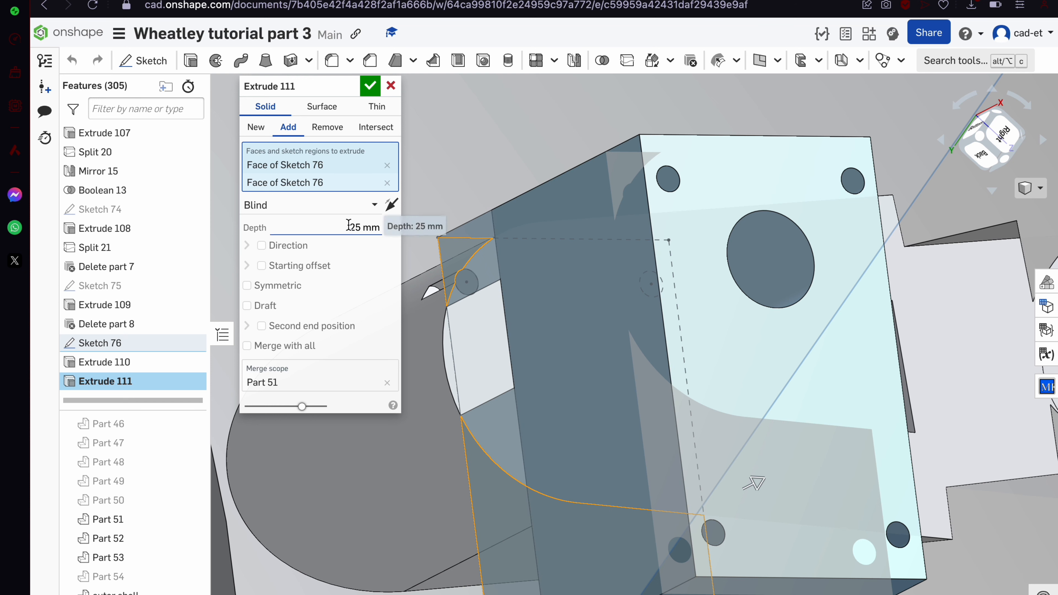
pyautogui.write('10')
pyautogui.press('Return')
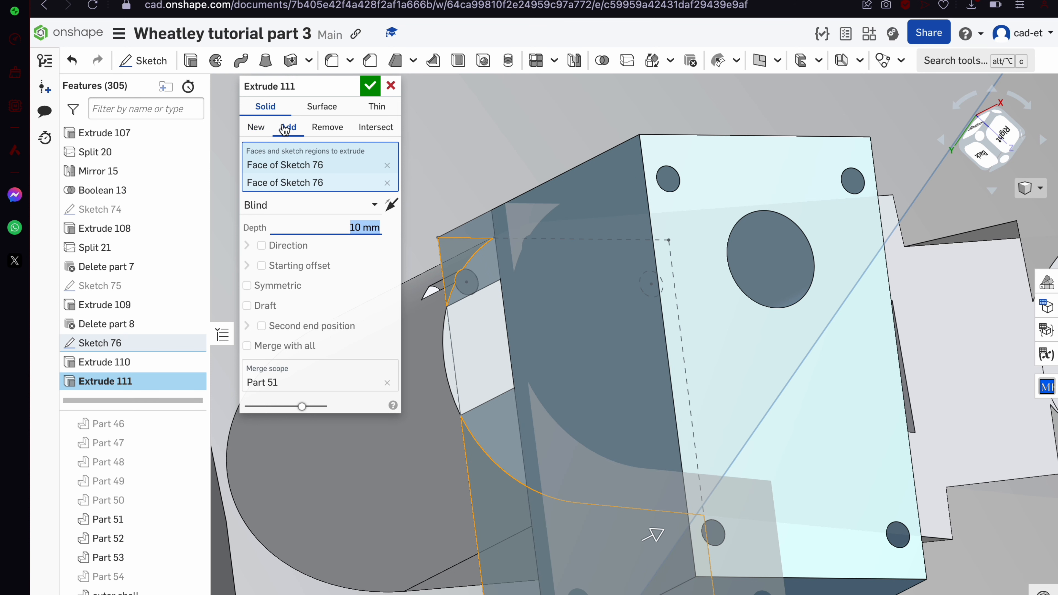
pyautogui.click(392, 210)
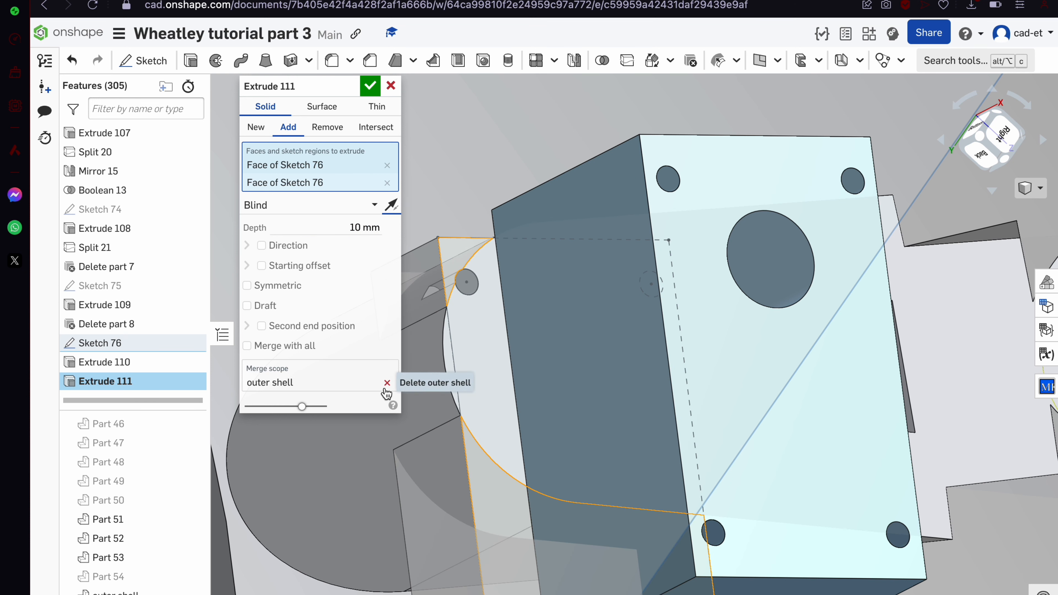
pyautogui.click(369, 86)
pyautogui.scroll(-5, 361, 106)
pyautogui.scroll(10, 515, 226)
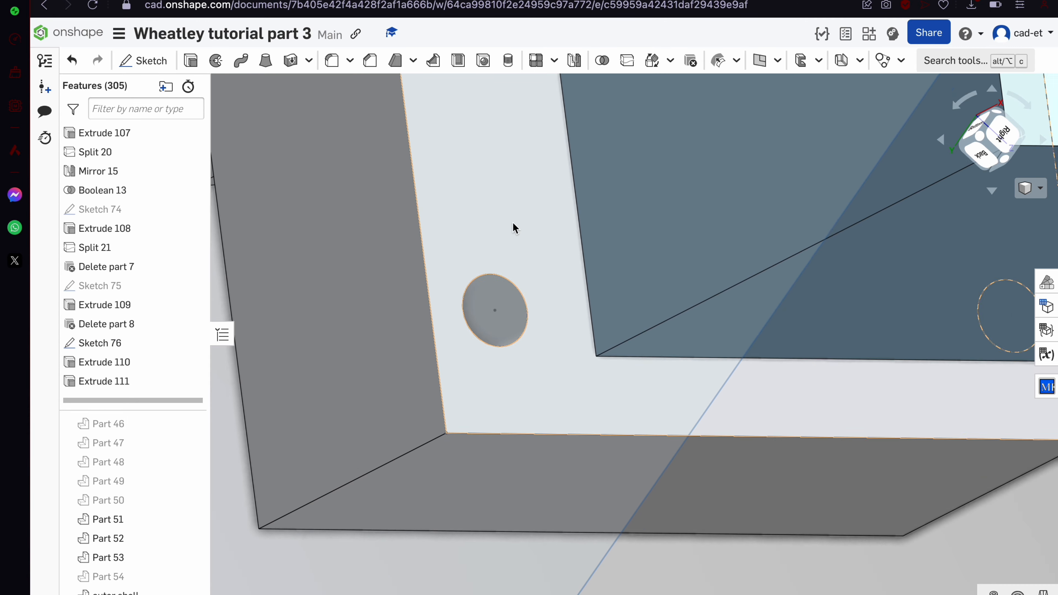
# Edit Extrude 111 to also include two more hole circles
pyautogui.click(504, 318)
pyautogui.scroll(-5, 504, 318)
pyautogui.moveTo(504, 318); pyautogui.dragTo(484, 293, button='right')
pyautogui.scroll(5, 670, 343)
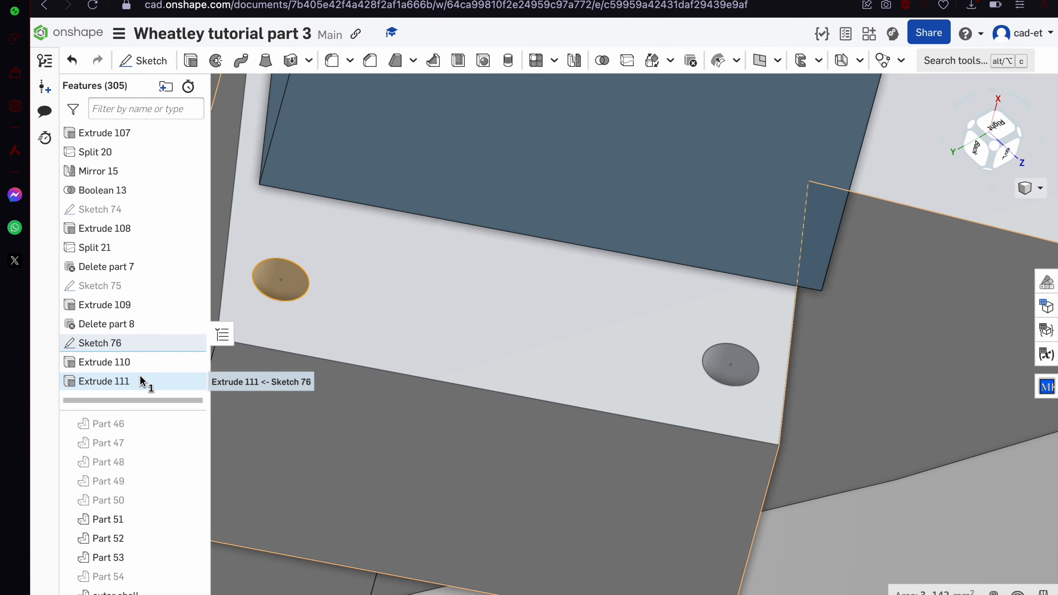
pyautogui.doubleClick(142, 381)
pyautogui.click(753, 368)
pyautogui.scroll(-3, 733, 366)
pyautogui.scroll(4, 576, 331)
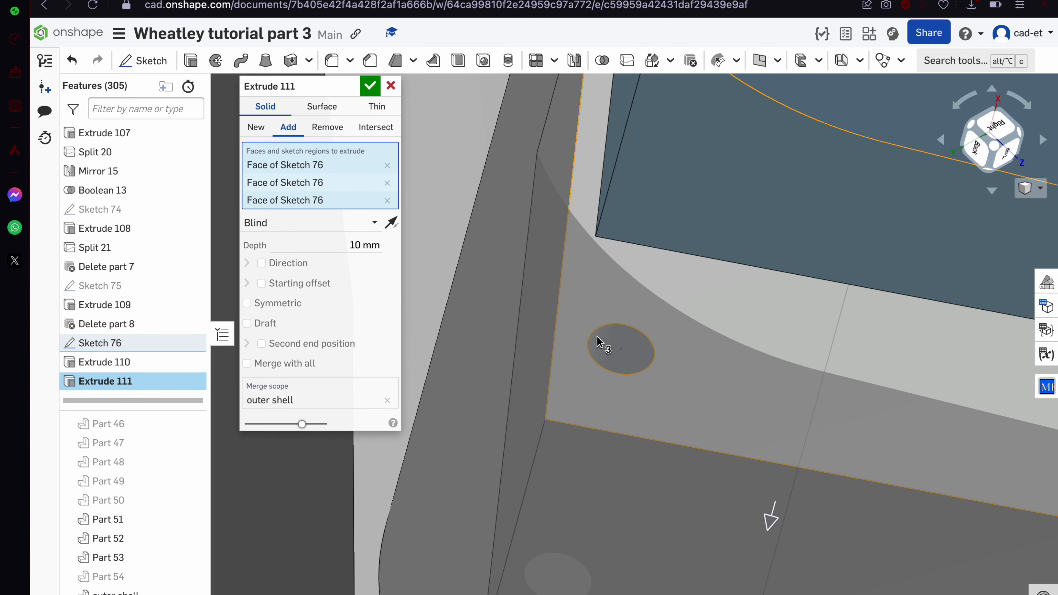
pyautogui.click(604, 351)
pyautogui.scroll(-3, 454, 317)
pyautogui.scroll(-3, 453, 312)
pyautogui.moveTo(454, 312); pyautogui.dragTo(468, 317, button='right')
pyautogui.scroll(10, 505, 320)
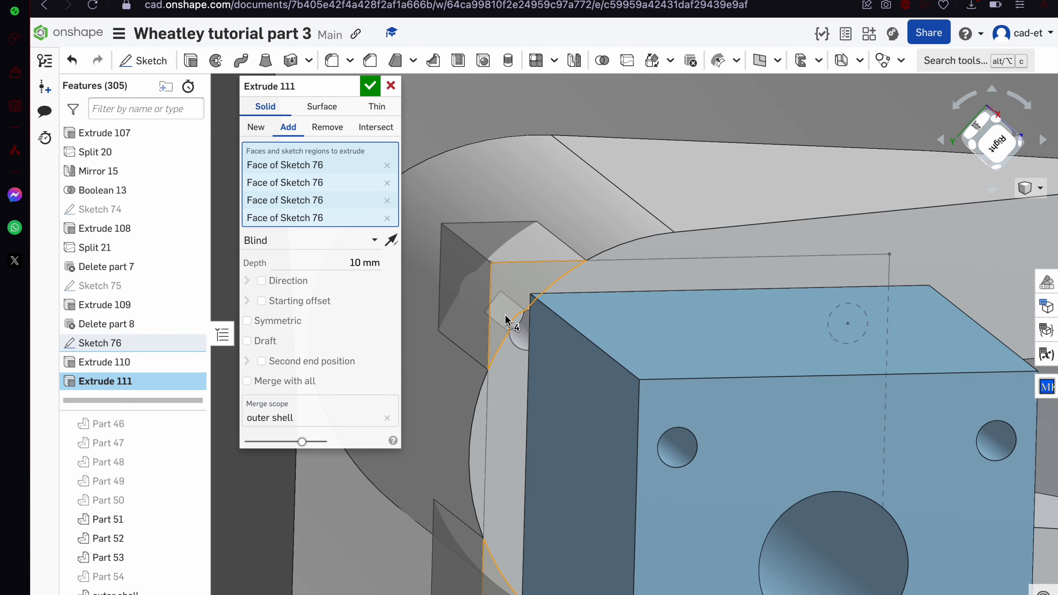
pyautogui.scroll(-6, 539, 291)
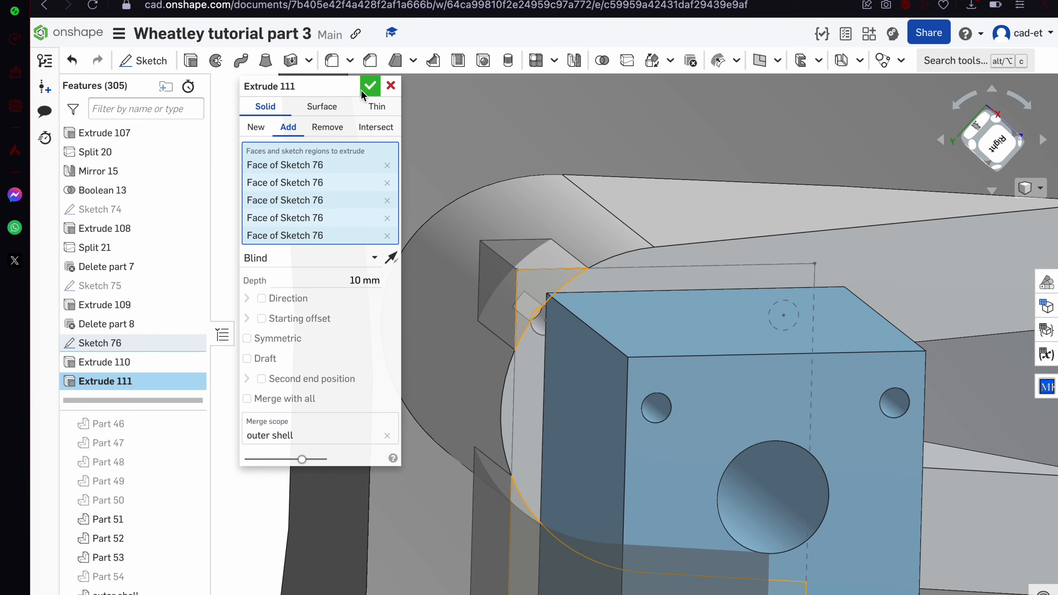
pyautogui.press('Return')
pyautogui.scroll(8, 503, 343)
pyautogui.scroll(4, 562, 255)
# Extrude three hole circles 5 mm, joined to the outer shell, as Extrude 112
pyautogui.click(531, 344)
pyautogui.scroll(-10, 535, 345)
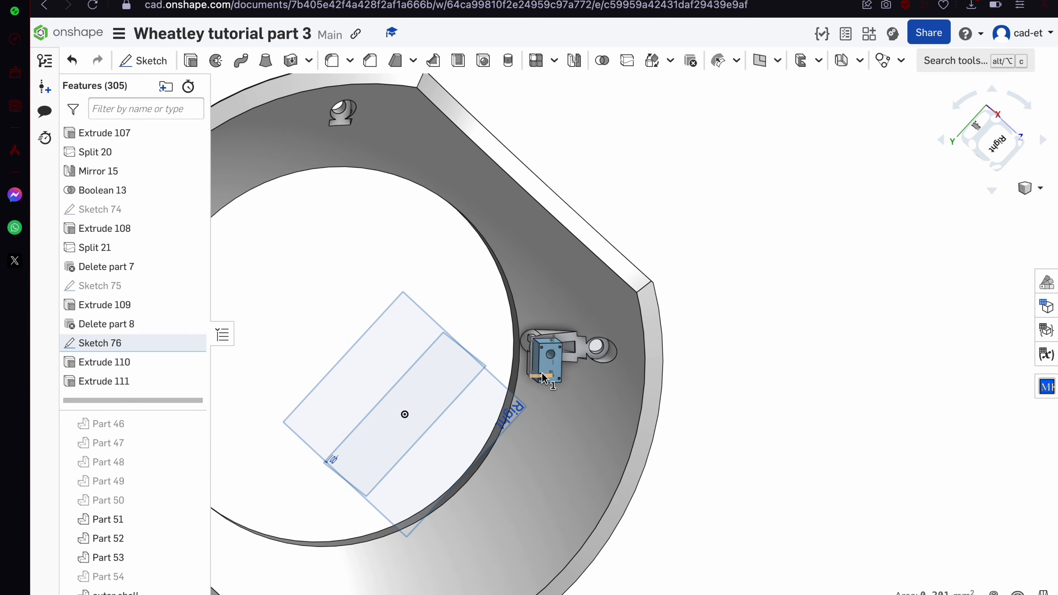
pyautogui.scroll(4, 546, 350)
pyautogui.moveTo(546, 350); pyautogui.dragTo(559, 336, button='right')
pyautogui.scroll(4, 474, 448)
pyautogui.scroll(4, 451, 415)
pyautogui.click(413, 414)
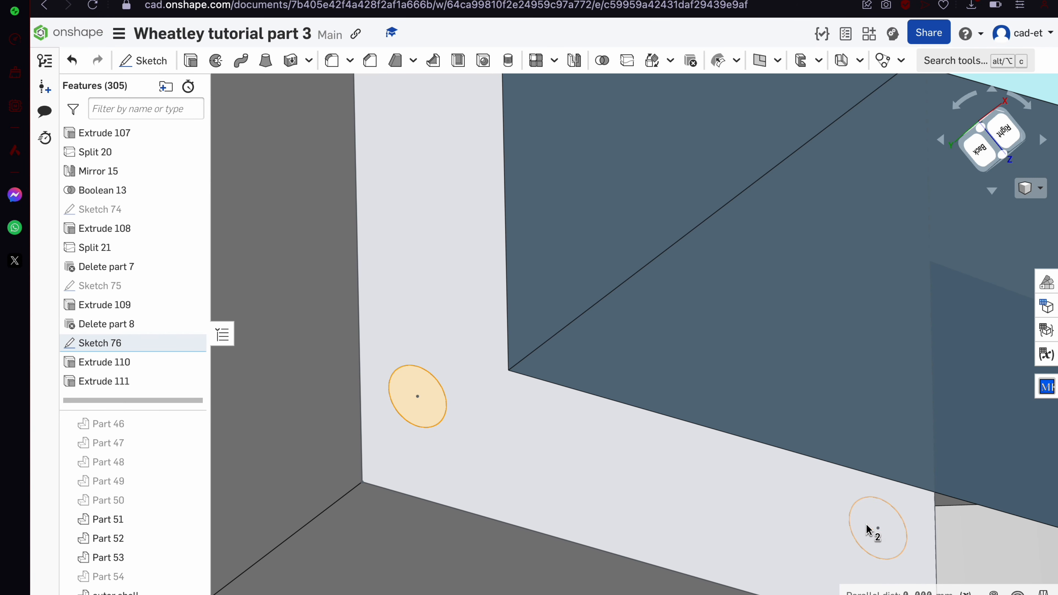
pyautogui.click(872, 529)
pyautogui.scroll(-5, 869, 520)
pyautogui.click(191, 60)
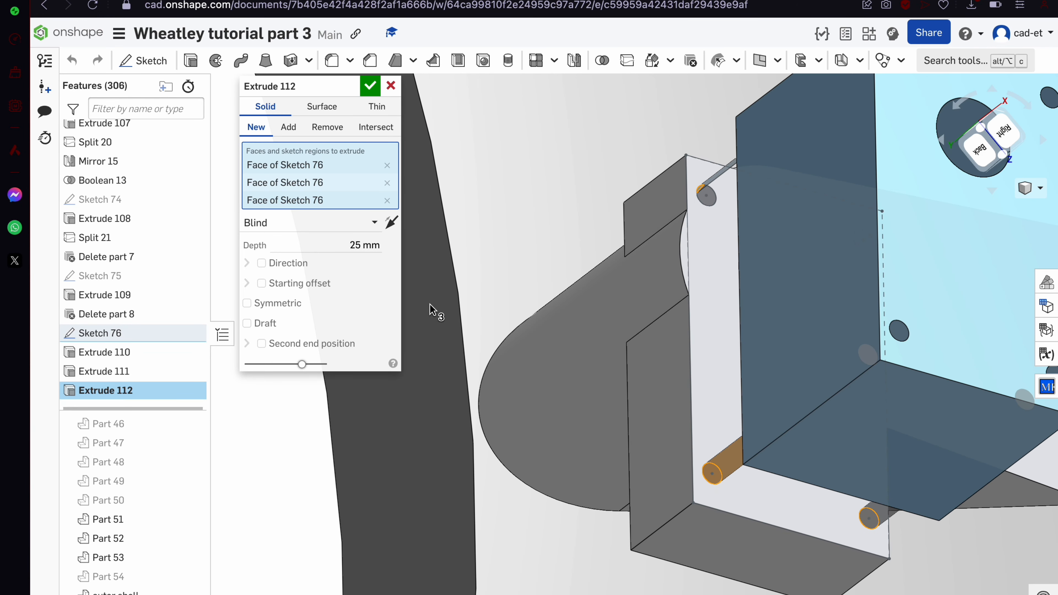
pyautogui.click(289, 126)
pyautogui.click(320, 128)
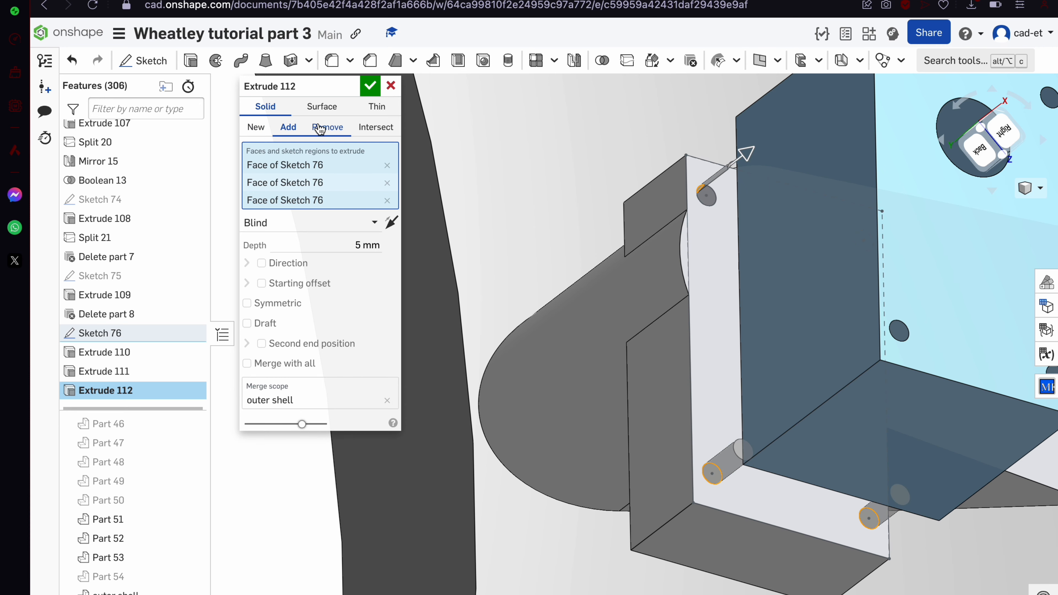
pyautogui.moveTo(615, 339); pyautogui.dragTo(445, 156, button='right')
pyautogui.click(374, 86)
pyautogui.scroll(-3, 451, 281)
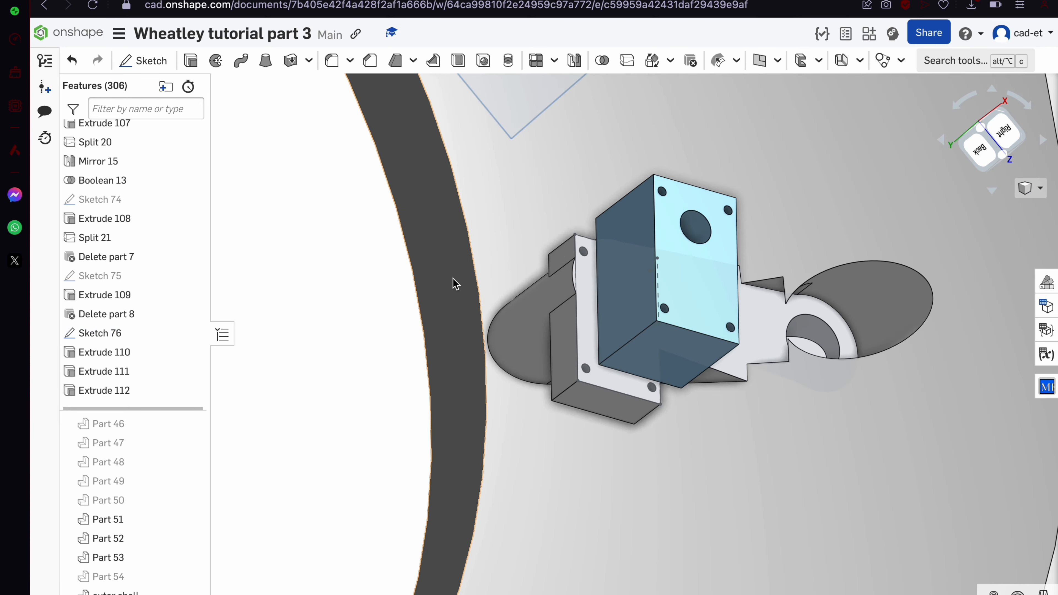
pyautogui.moveTo(453, 280); pyautogui.dragTo(401, 265, button='right')
# Create Sketch 77 with a circle on the bracket plate face, viewed from the Right
pyautogui.scroll(5, 423, 200)
pyautogui.moveTo(422, 201)
pyautogui.mouseDown(button='right')
pyautogui.moveTo(423, 214)
pyautogui.moveTo(434, 203)
pyautogui.moveTo(418, 207)
pyautogui.mouseUp(button='right')
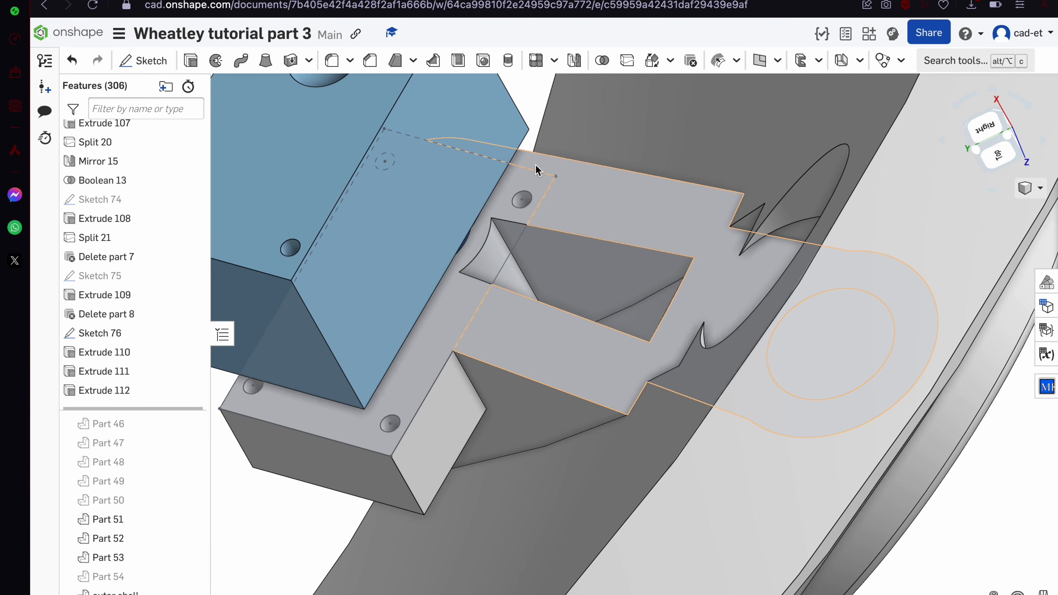
pyautogui.moveTo(516, 194); pyautogui.dragTo(535, 211, button='right')
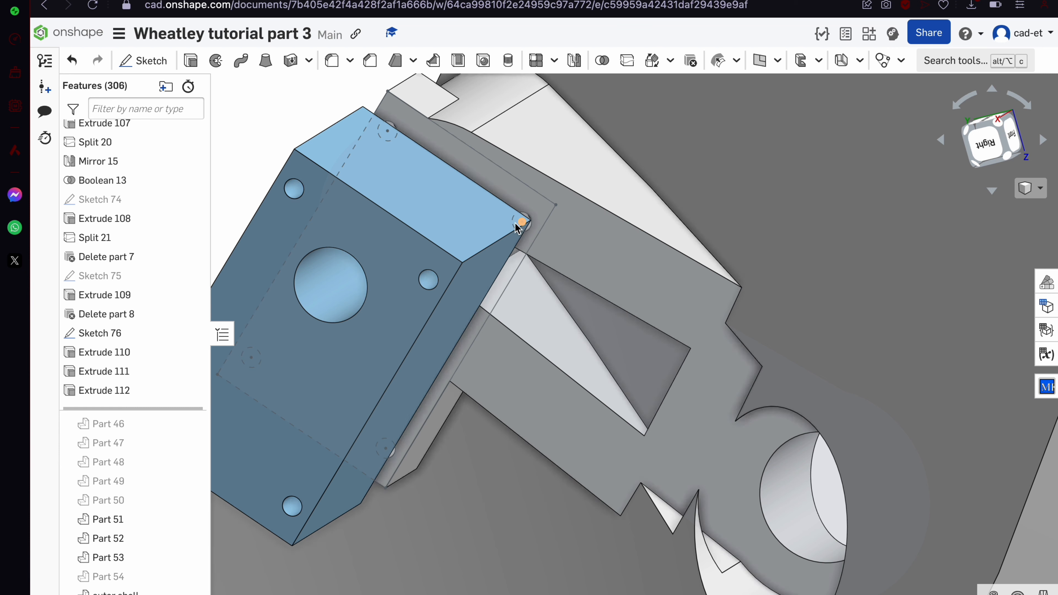
pyautogui.click(581, 274)
pyautogui.click(989, 143)
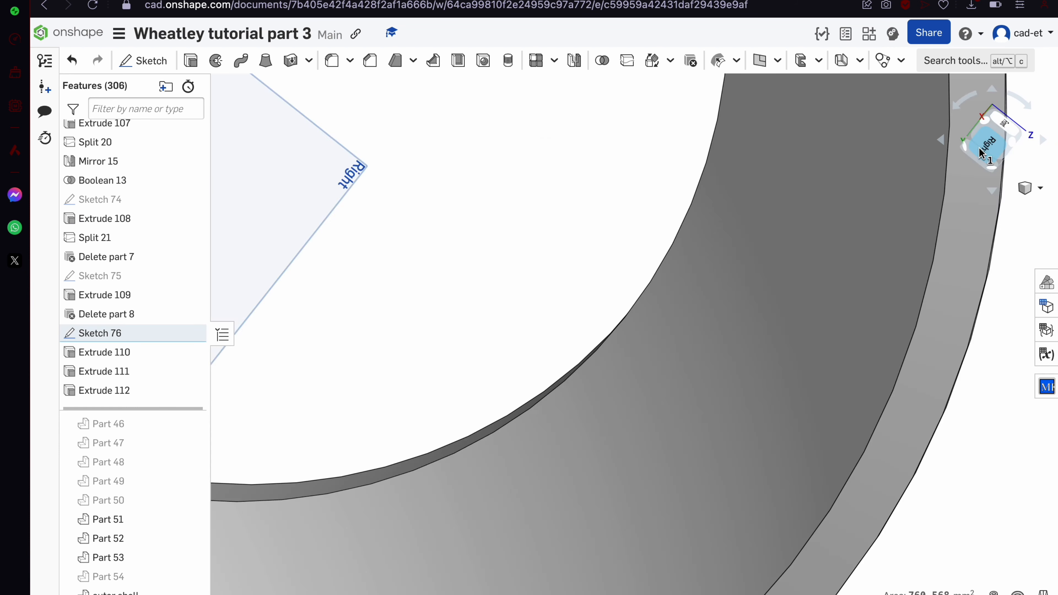
pyautogui.scroll(10, 521, 200)
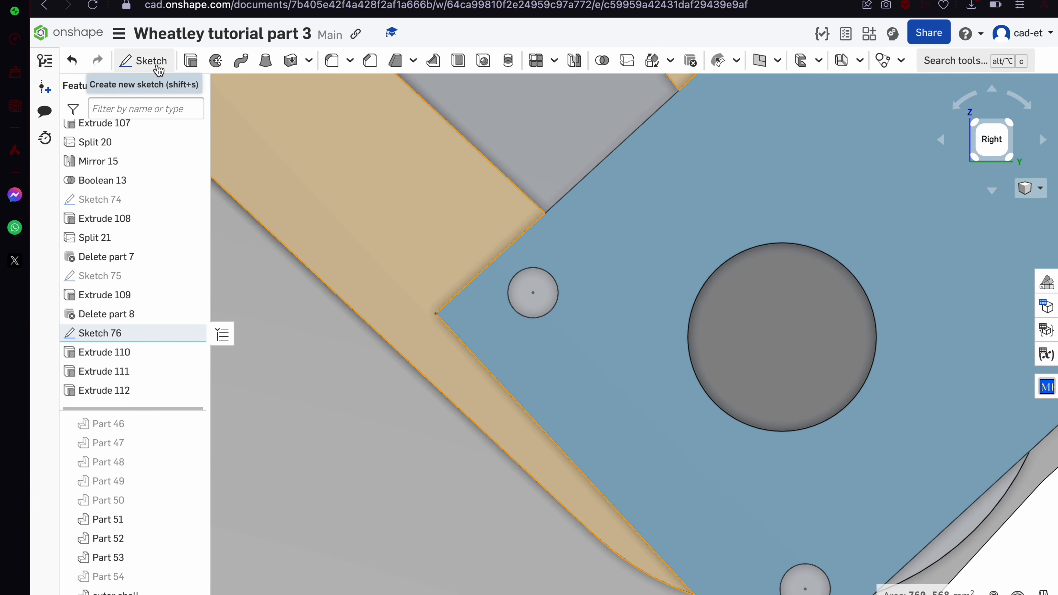
pyautogui.click(155, 63)
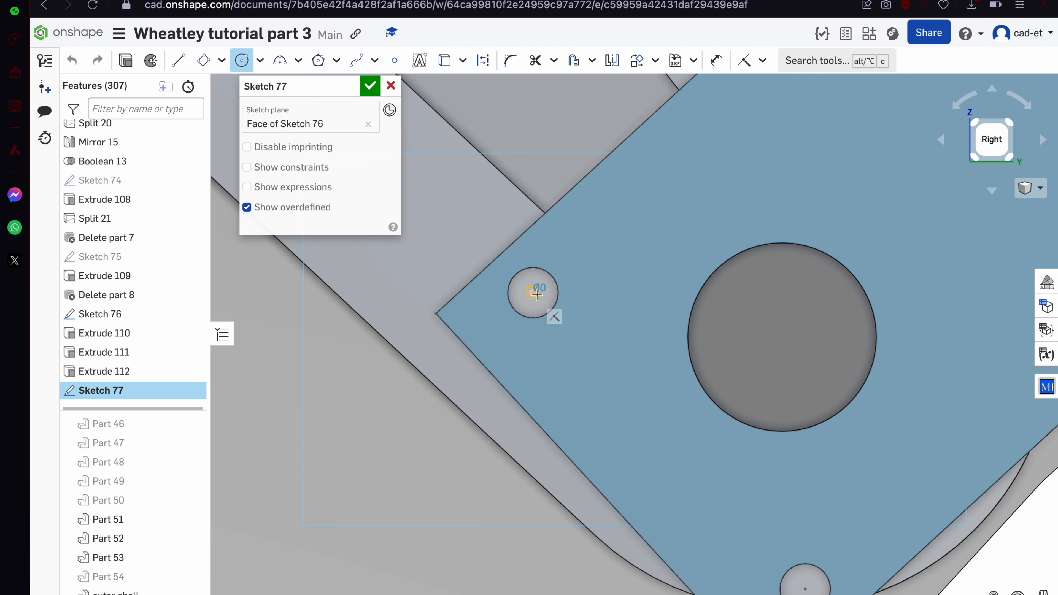
pyautogui.click(371, 87)
# Select the new circle's region in Sketch 77, dropping the earlier sketch's regions
pyautogui.scroll(-5, 506, 267)
pyautogui.moveTo(506, 268); pyautogui.dragTo(539, 269, button='right')
pyautogui.scroll(5, 389, 231)
pyautogui.click(406, 231)
pyautogui.scroll(5, 406, 230)
pyautogui.click(439, 228)
pyautogui.click(446, 231)
pyautogui.click(334, 222)
pyautogui.click(335, 221)
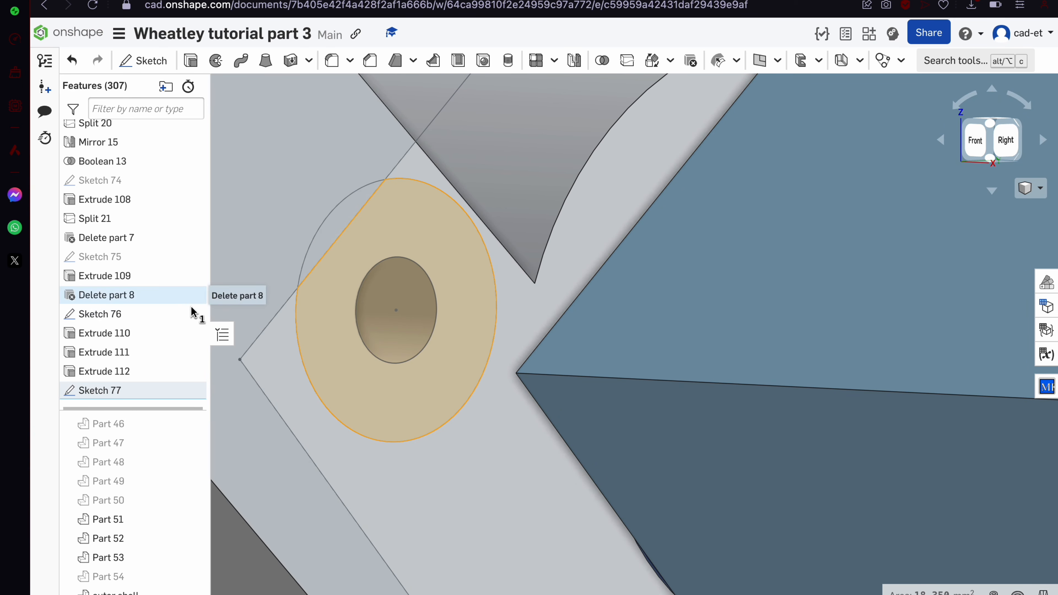
# Hide Sketch 76, add the crescent region, and extrude both 5 mm as Extrude 113
pyautogui.click(196, 314)
pyautogui.click(334, 232)
pyautogui.scroll(-5, 334, 228)
pyautogui.moveTo(335, 228)
pyautogui.mouseDown(button='right')
pyautogui.moveTo(350, 222)
pyautogui.moveTo(345, 200)
pyautogui.mouseUp(button='right')
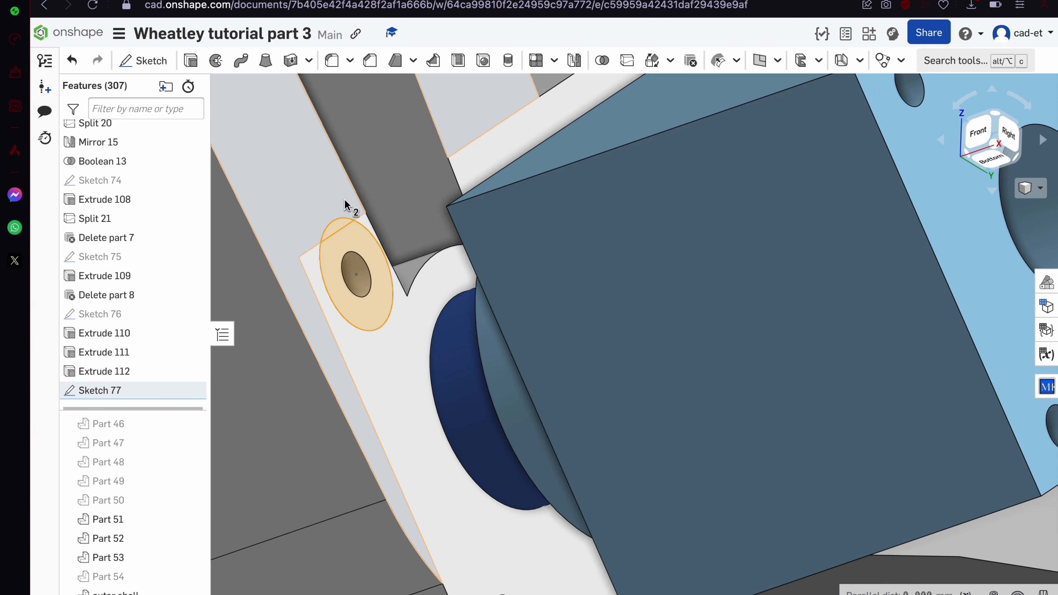
pyautogui.click(191, 61)
pyautogui.scroll(-3, 503, 318)
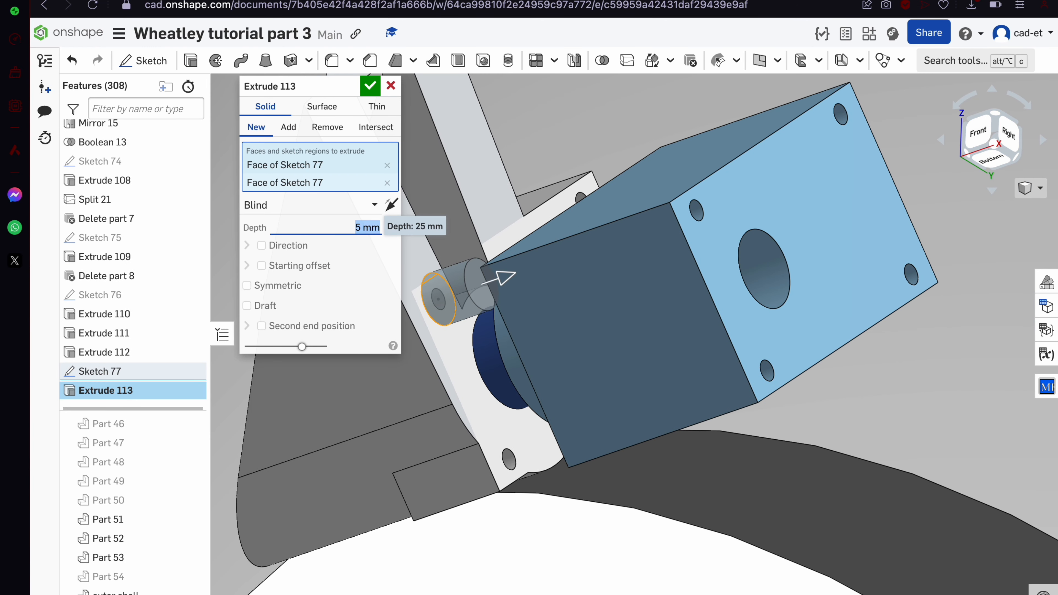
pyautogui.click(369, 86)
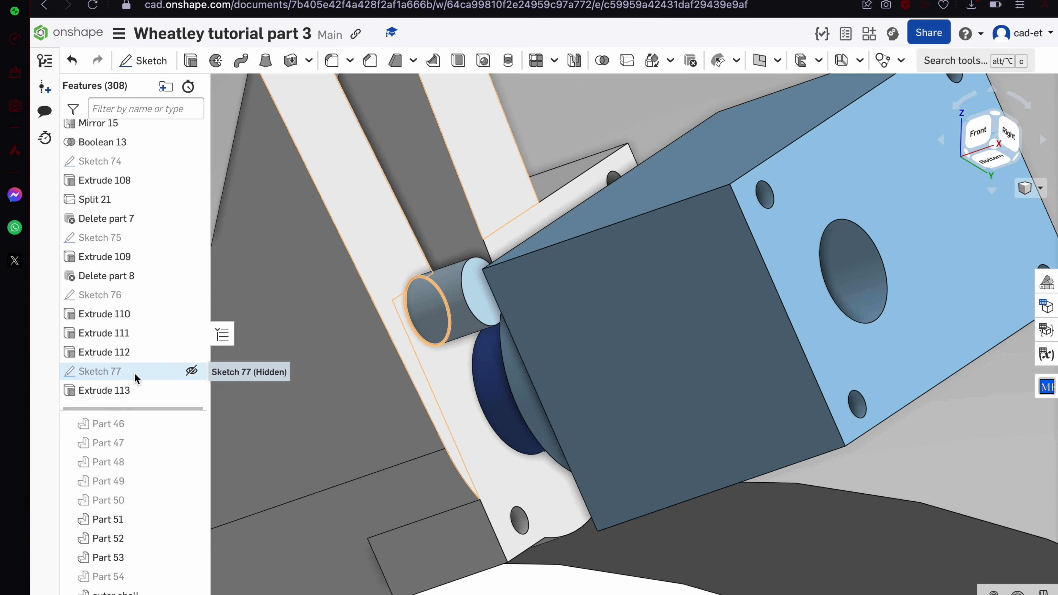
# Cut the Sketch 76 circle out of Part 57 as Extrude 114 using Remove
pyautogui.click(155, 375)
pyautogui.click(191, 295)
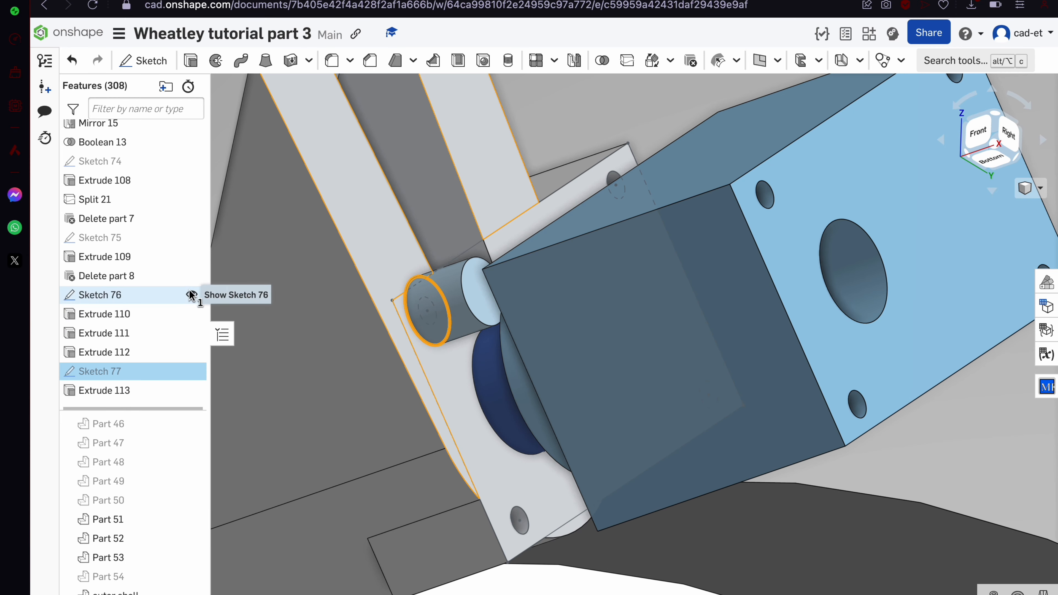
pyautogui.scroll(-2, 189, 539)
pyautogui.click(192, 593)
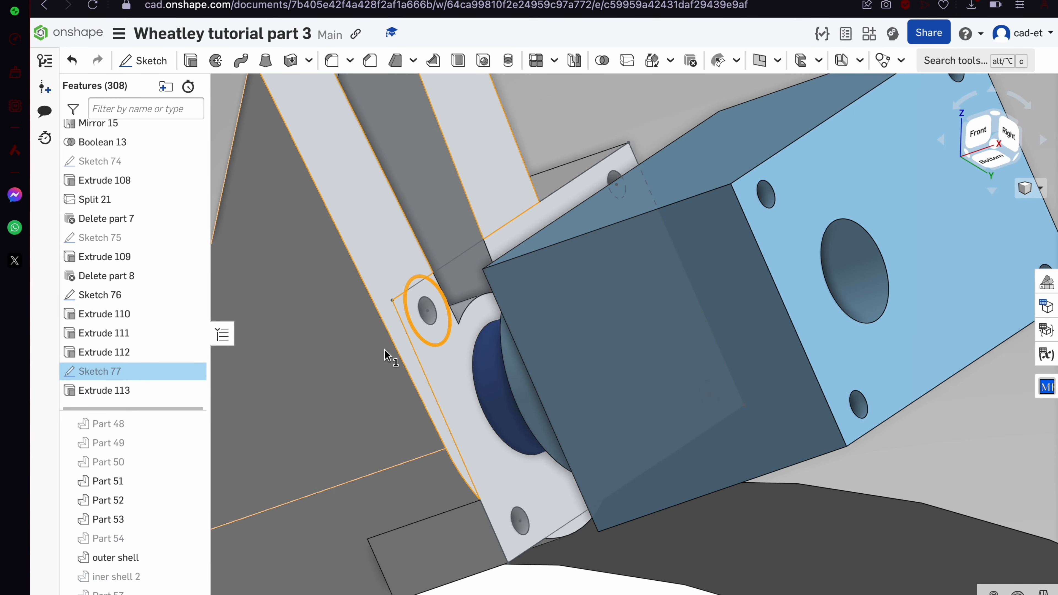
pyautogui.scroll(5, 385, 350)
pyautogui.press('space')
pyautogui.click(192, 593)
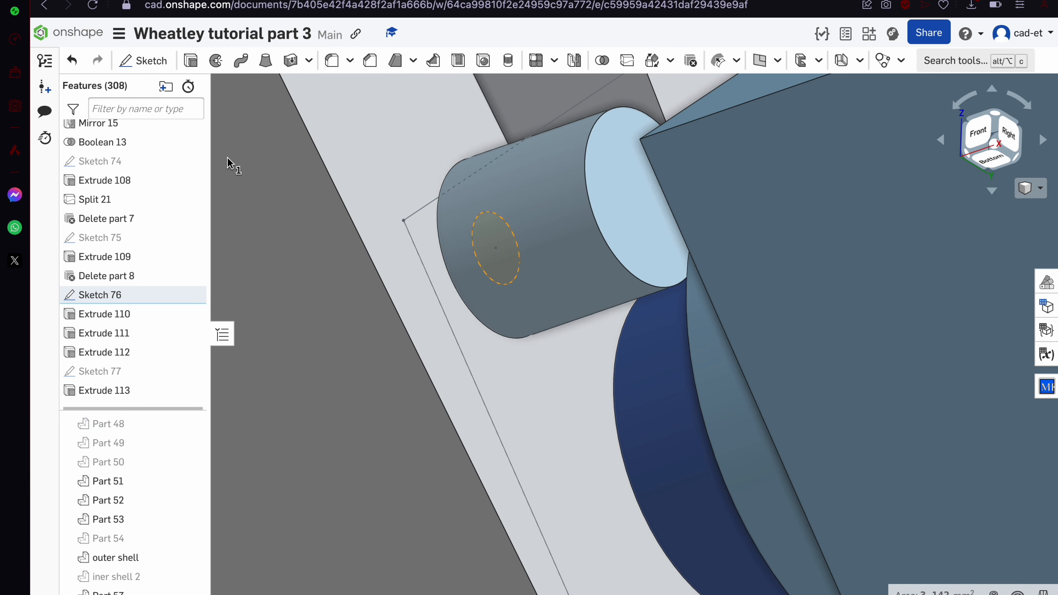
pyautogui.click(191, 61)
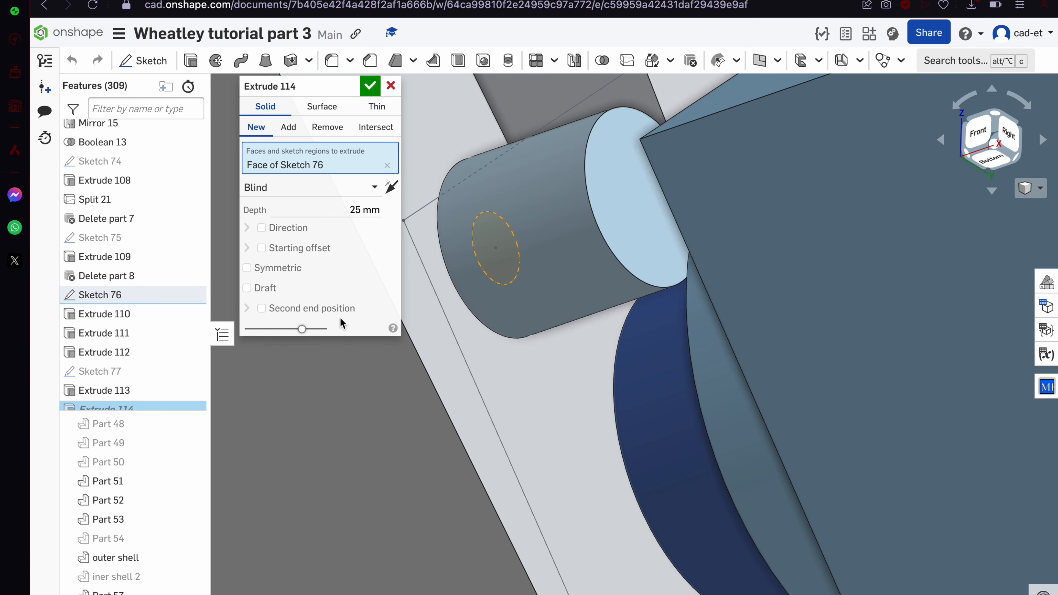
pyautogui.click(319, 129)
pyautogui.click(540, 228)
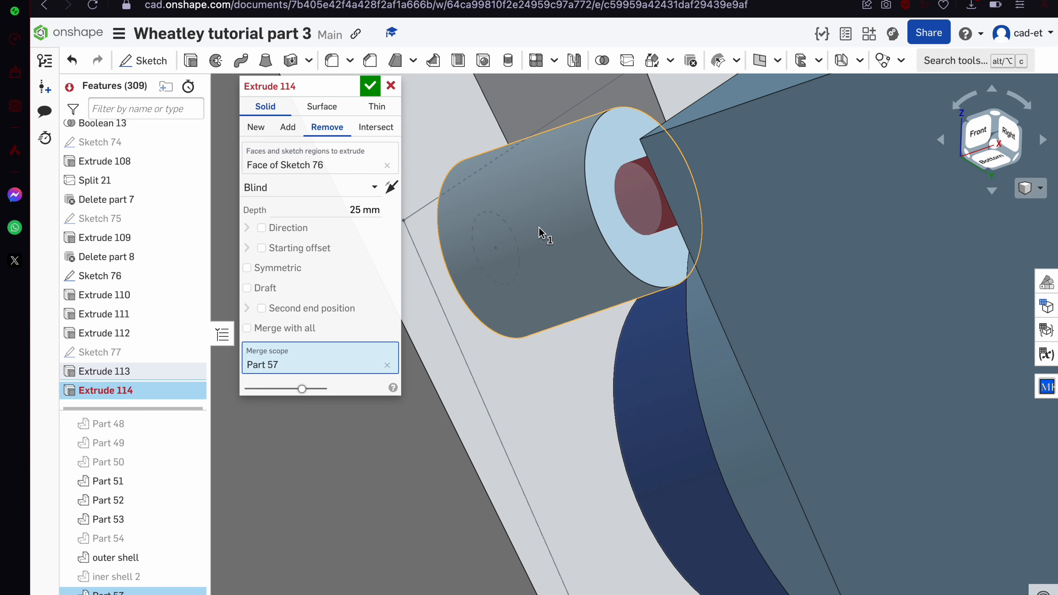
pyautogui.scroll(-5, 541, 228)
pyautogui.click(370, 86)
# Extrude the circular face up to the box face as Extrude 115
pyautogui.scroll(-5, 459, 319)
pyautogui.moveTo(460, 320); pyautogui.dragTo(471, 338, button='right')
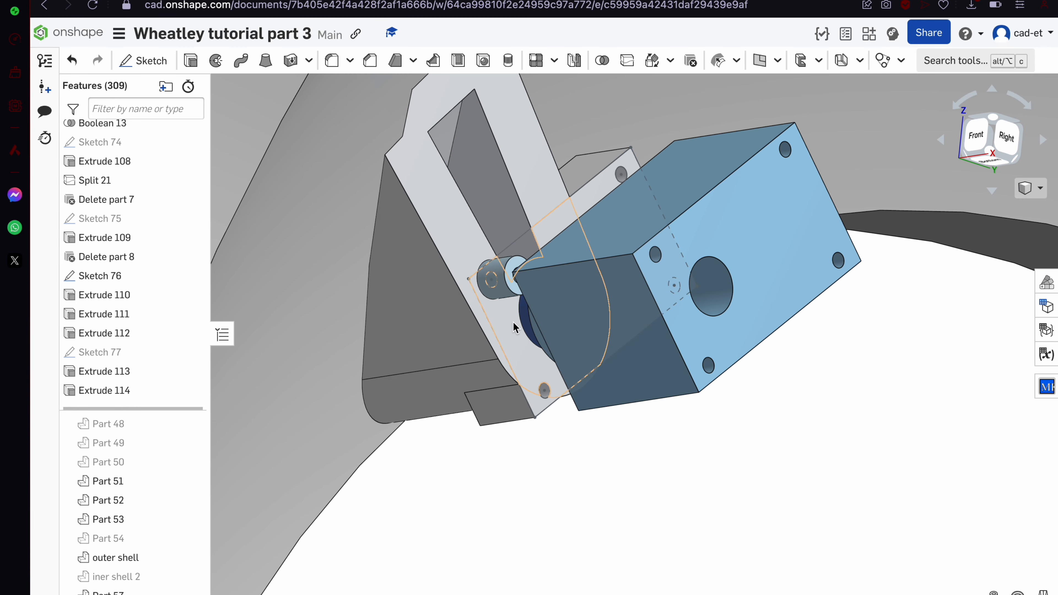
pyautogui.scroll(3, 532, 375)
pyautogui.click(190, 276)
pyautogui.scroll(10, 529, 487)
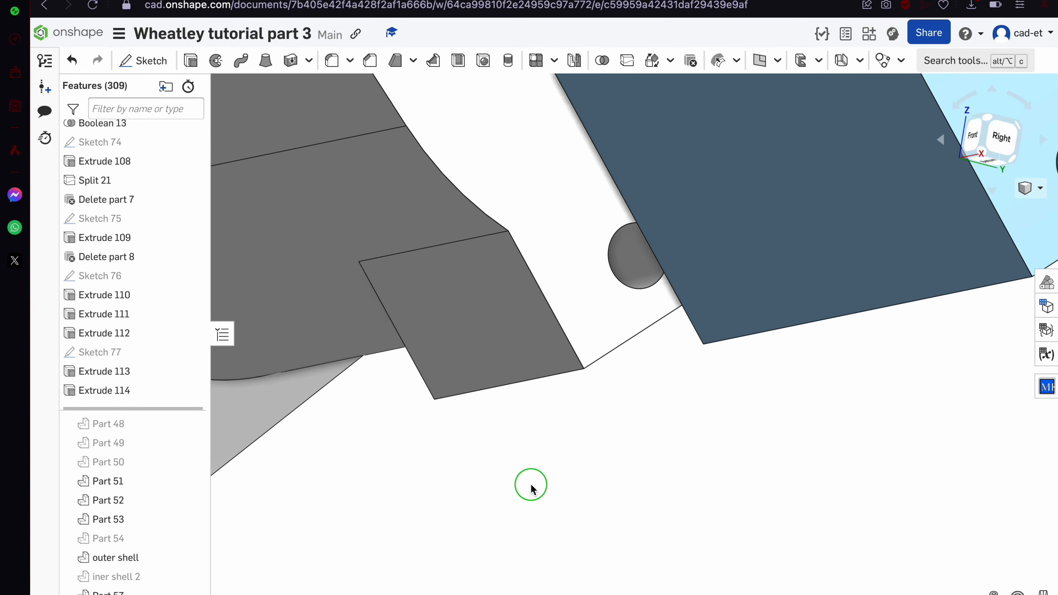
pyautogui.click(641, 236)
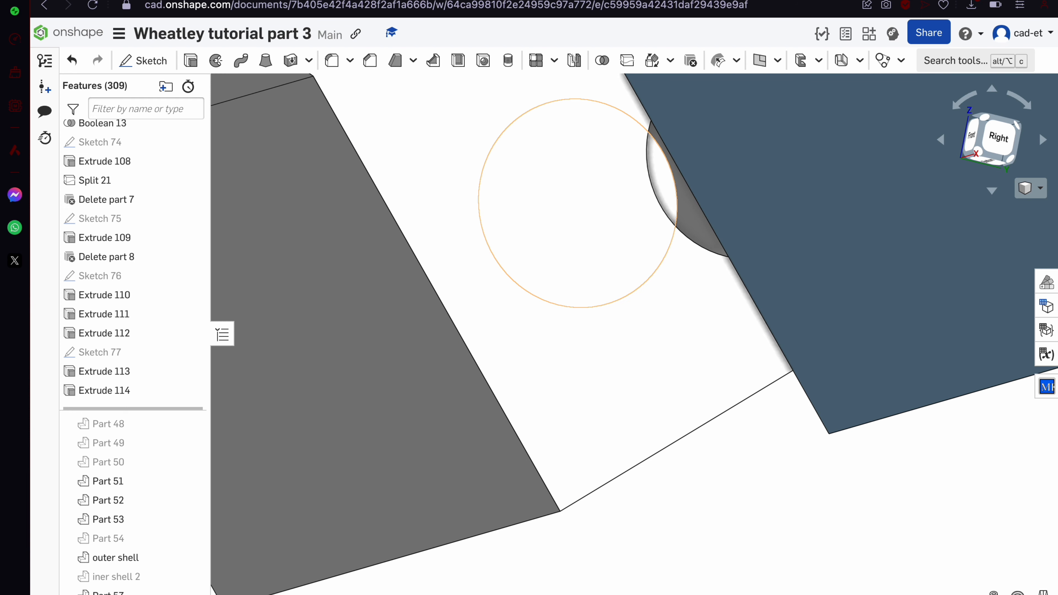
pyautogui.click(668, 183)
pyautogui.hotkey('shift', 'e')
pyautogui.scroll(-5, 481, 370)
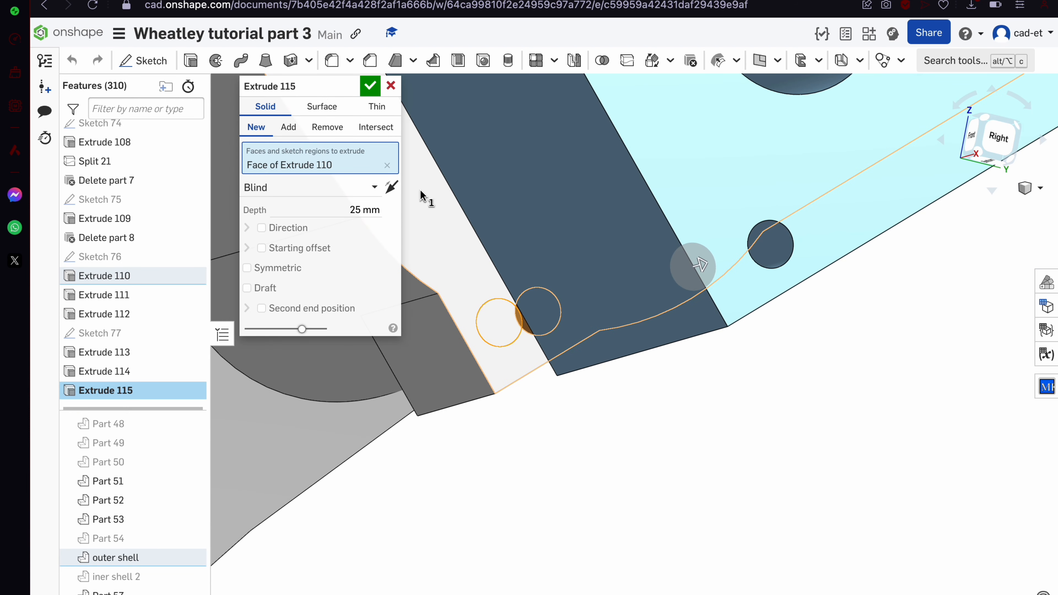
pyautogui.click(346, 187)
pyautogui.click(266, 248)
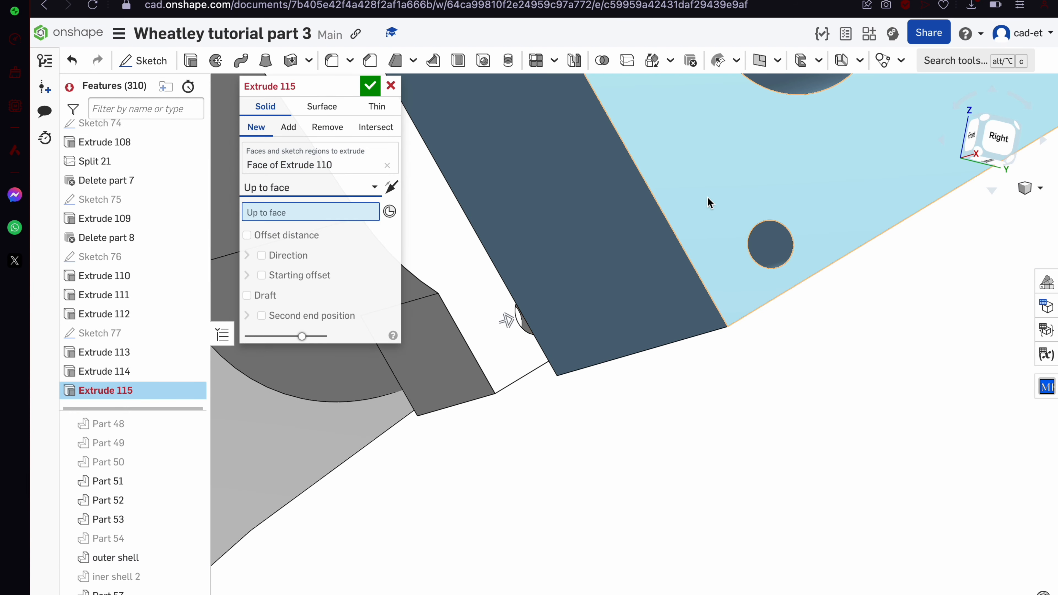
pyautogui.click(722, 208)
pyautogui.click(368, 89)
# Reopen Extrude 113 and switch its end condition to Up to face
pyautogui.scroll(-5, 487, 317)
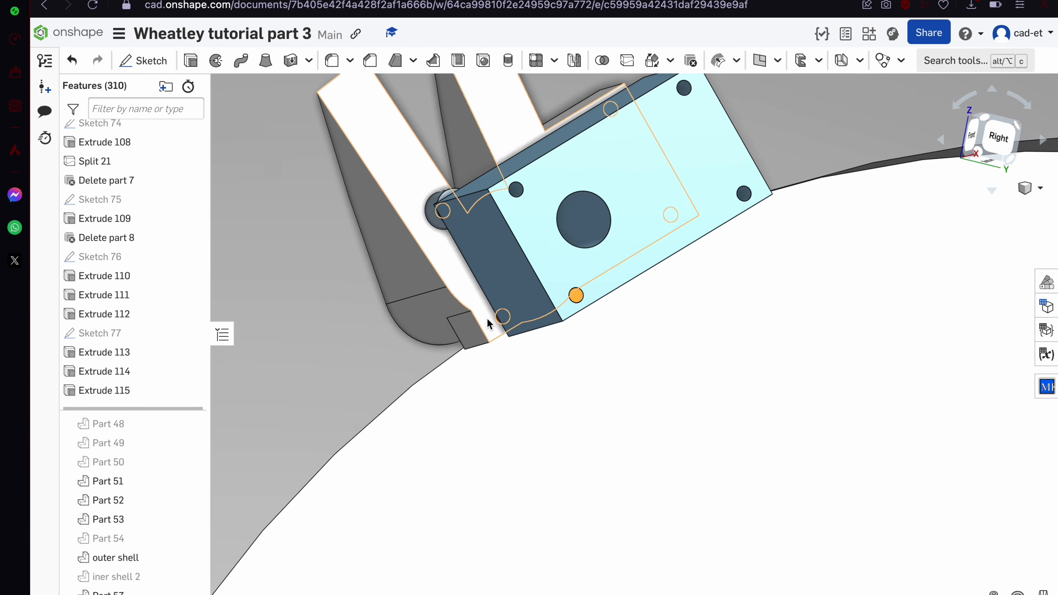
pyautogui.moveTo(487, 318); pyautogui.dragTo(476, 259, button='right')
pyautogui.scroll(3, 476, 259)
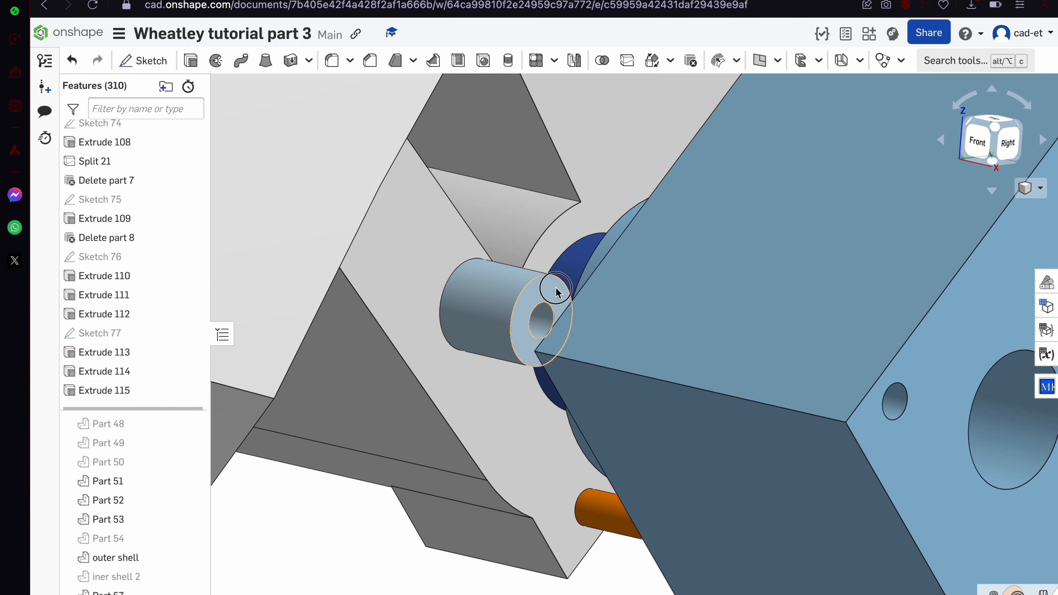
pyautogui.doubleClick(125, 353)
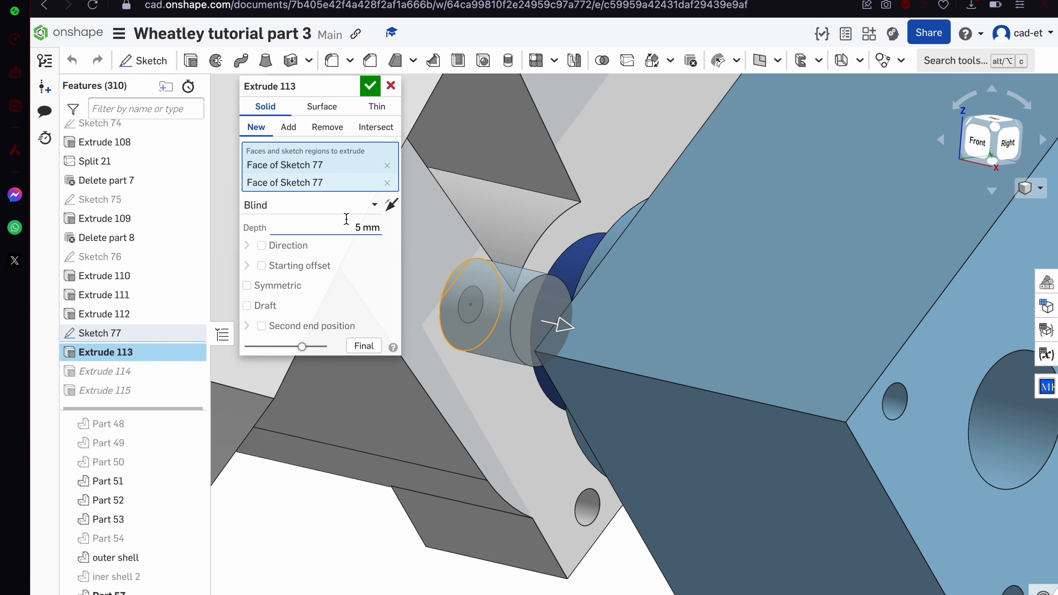
pyautogui.click(283, 209)
pyautogui.click(308, 251)
pyautogui.click(308, 251)
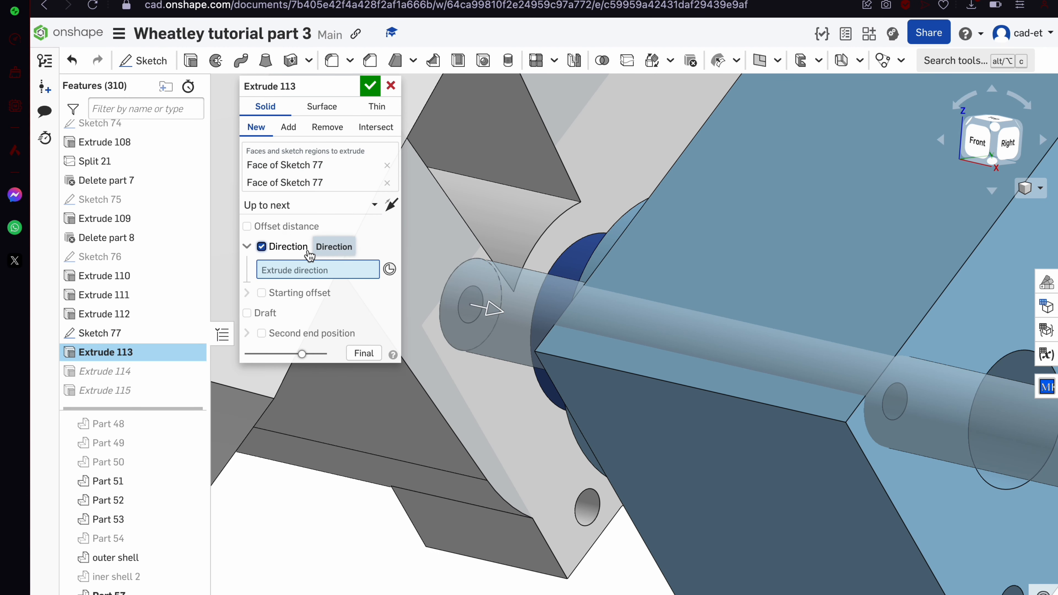
pyautogui.click(308, 251)
pyautogui.click(298, 208)
pyautogui.click(307, 267)
# Hide the outer shell and make Extrude 113 end at the flange face
pyautogui.moveTo(608, 334); pyautogui.dragTo(641, 261, button='right')
pyautogui.scroll(5, 454, 532)
pyautogui.moveTo(453, 533); pyautogui.dragTo(472, 521, button='right')
pyautogui.scroll(-10, 474, 534)
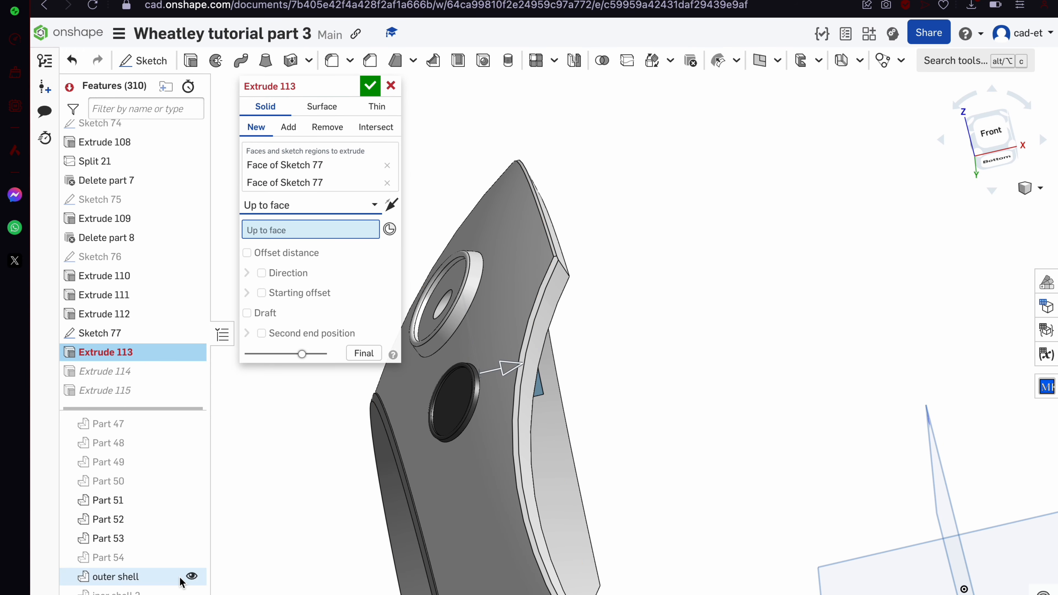
pyautogui.click(192, 577)
pyautogui.scroll(5, 460, 398)
pyautogui.moveTo(461, 397); pyautogui.dragTo(550, 354, button='right')
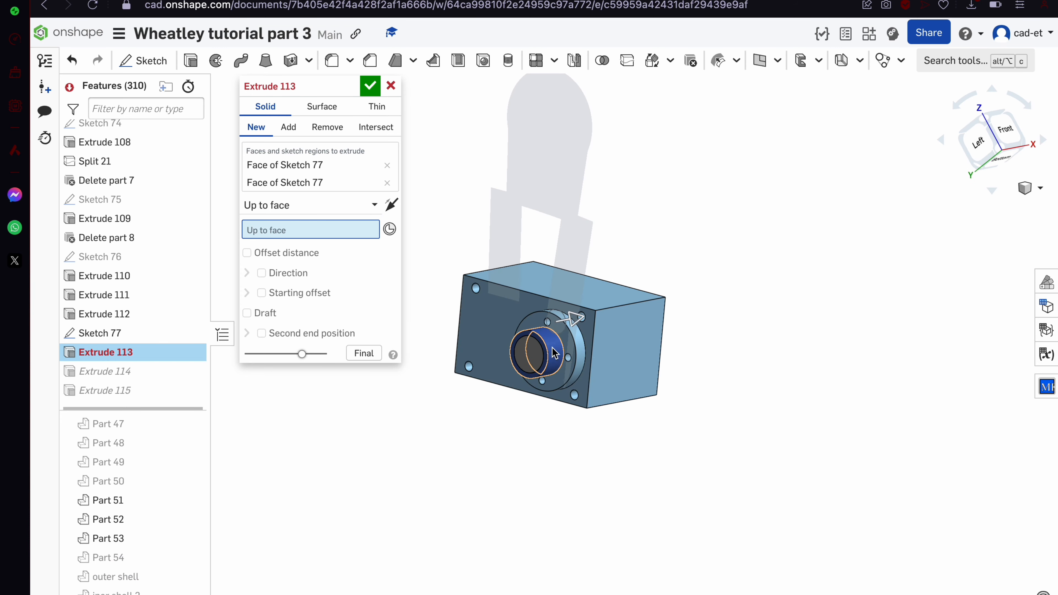
pyautogui.scroll(5, 554, 350)
pyautogui.click(657, 271)
pyautogui.moveTo(656, 271); pyautogui.dragTo(746, 227, button='right')
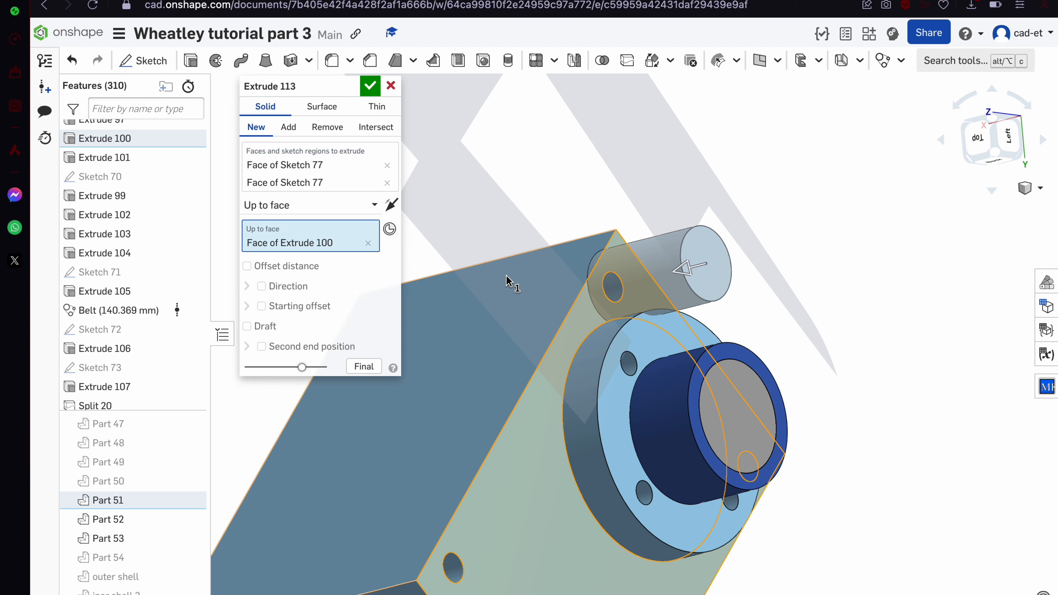
pyautogui.click(368, 243)
pyautogui.click(667, 330)
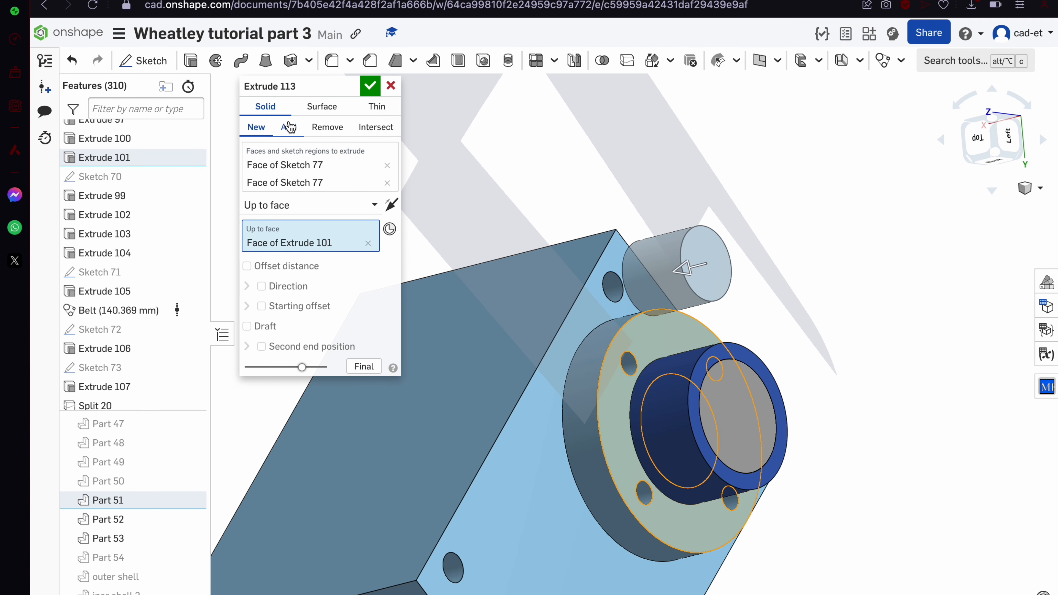
pyautogui.click(371, 86)
# Start Sketch 78 on the box's side face
pyautogui.scroll(5, 647, 271)
pyautogui.moveTo(650, 265); pyautogui.dragTo(658, 294, button='right')
pyautogui.click(530, 292)
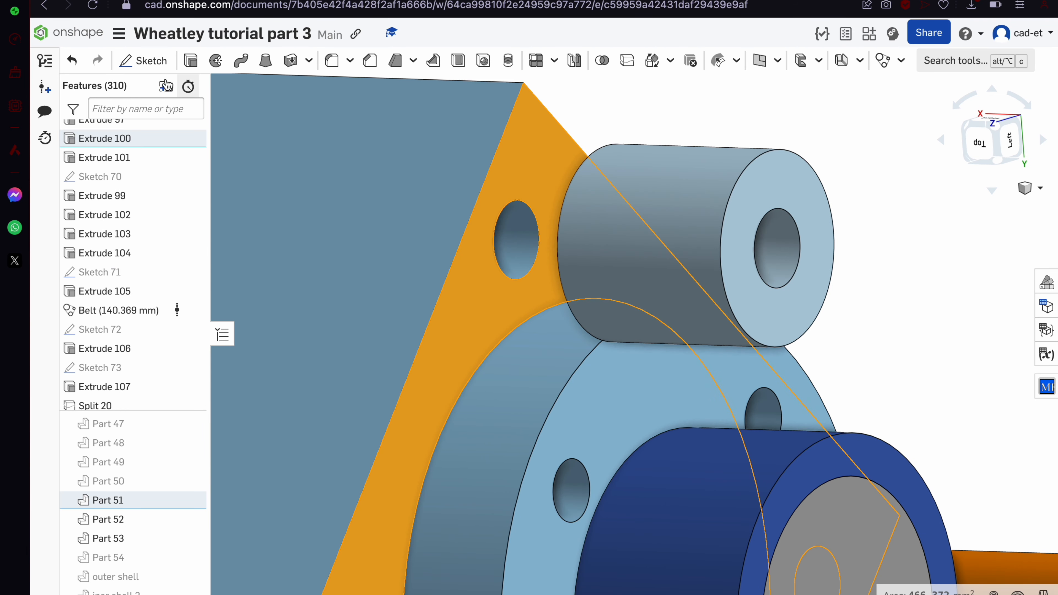
pyautogui.click(143, 61)
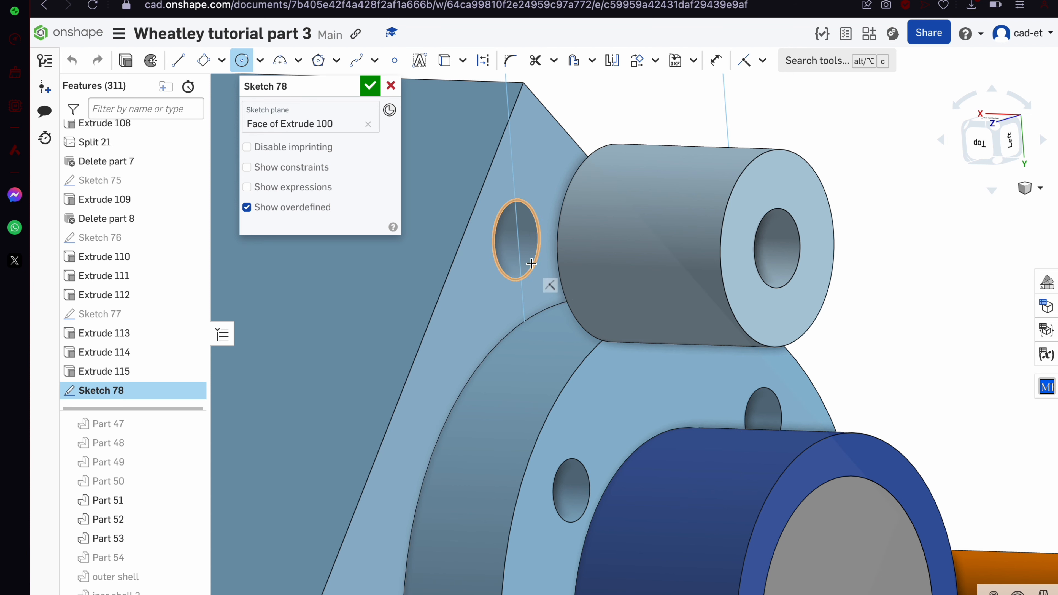
# Extrude Sketch 78's circle as Extrude 116, adding it into Part 57
pyautogui.moveTo(501, 290); pyautogui.dragTo(423, 277, button='right')
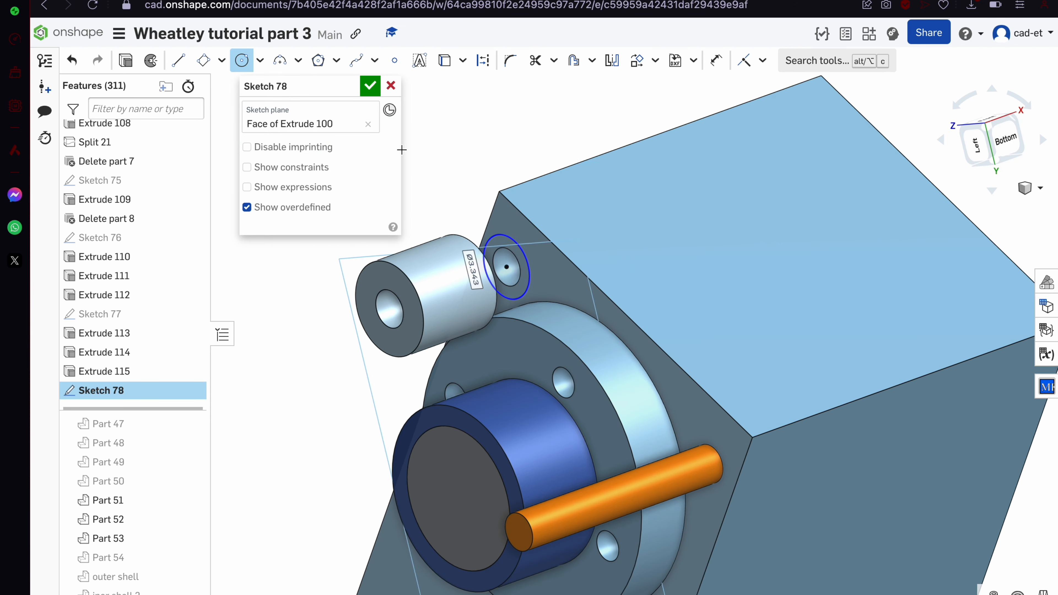
pyautogui.click(125, 63)
pyautogui.scroll(5, 504, 257)
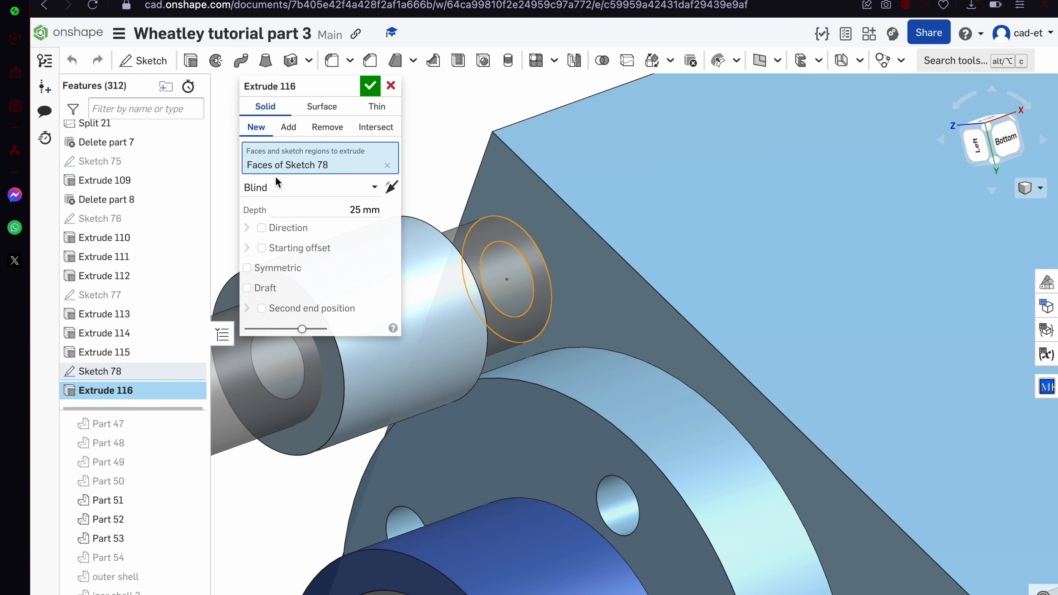
pyautogui.click(288, 127)
pyautogui.click(438, 296)
pyautogui.scroll(-5, 533, 333)
pyautogui.click(350, 209)
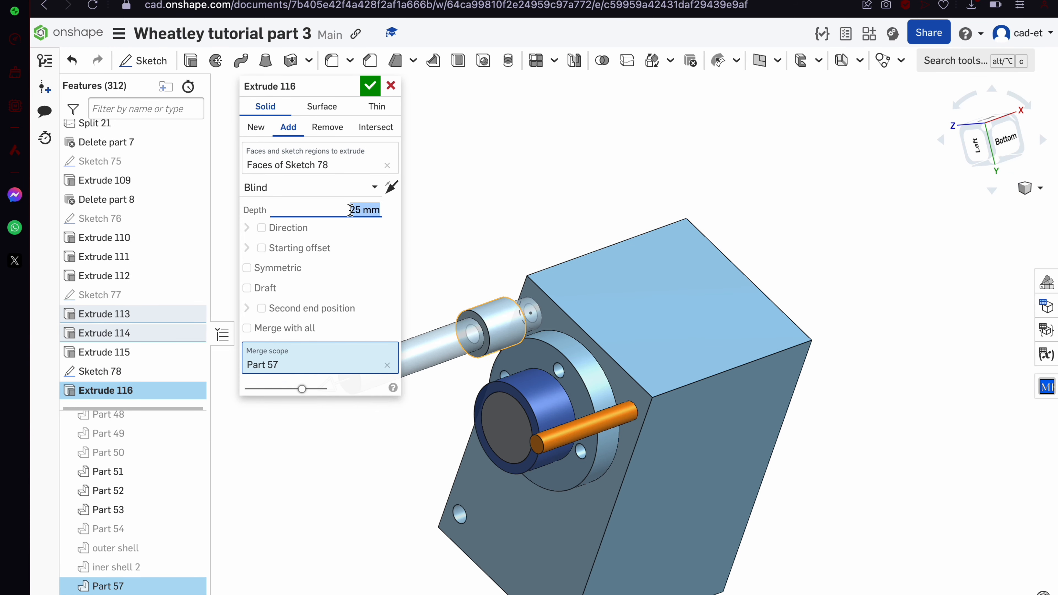
pyautogui.press('Return')
# Inspect the new short cylinder, then reopen Sketch 78 to check it and close it
pyautogui.scroll(4, 465, 267)
pyautogui.moveTo(460, 265); pyautogui.dragTo(418, 234, button='right')
pyautogui.moveTo(497, 427); pyautogui.dragTo(566, 519, button='right')
pyautogui.scroll(-6, 524, 466)
pyautogui.scroll(1, 537, 443)
pyautogui.scroll(5, 539, 448)
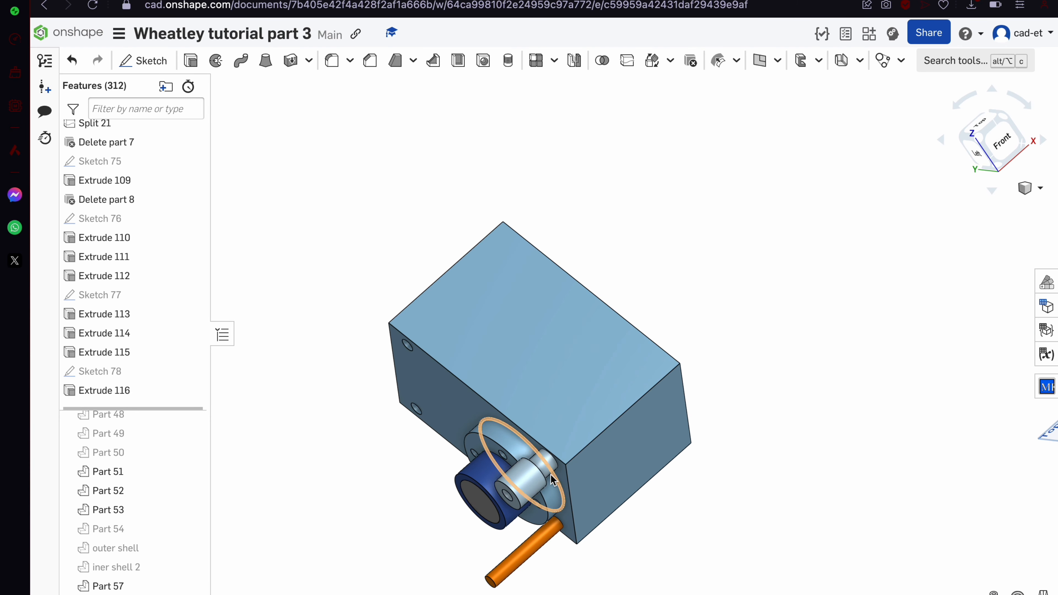
pyautogui.click(549, 471)
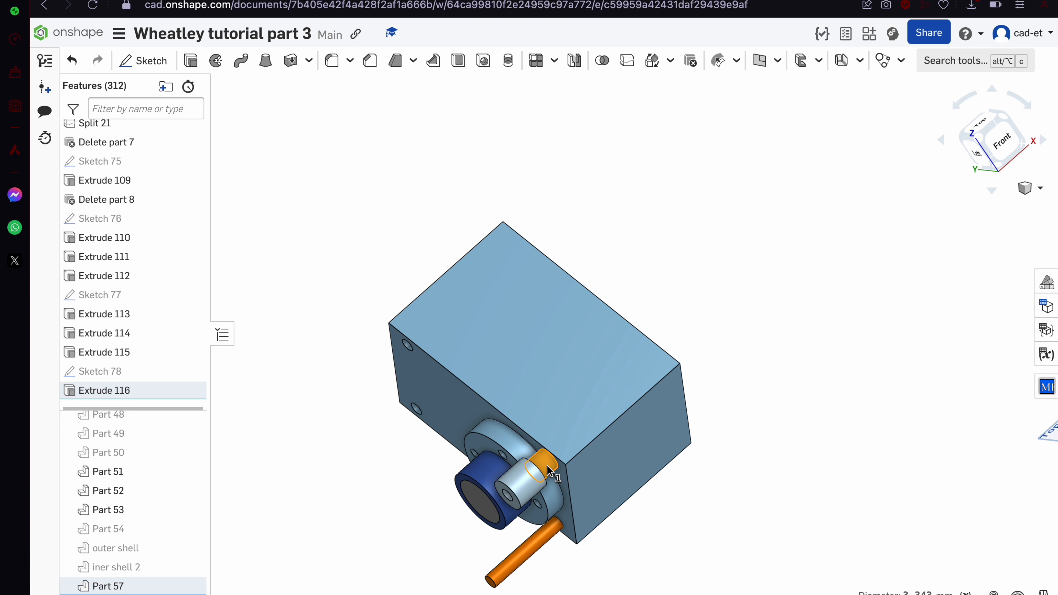
pyautogui.doubleClick(125, 372)
pyautogui.scroll(5, 658, 471)
pyautogui.moveTo(657, 466); pyautogui.dragTo(656, 466, button='right')
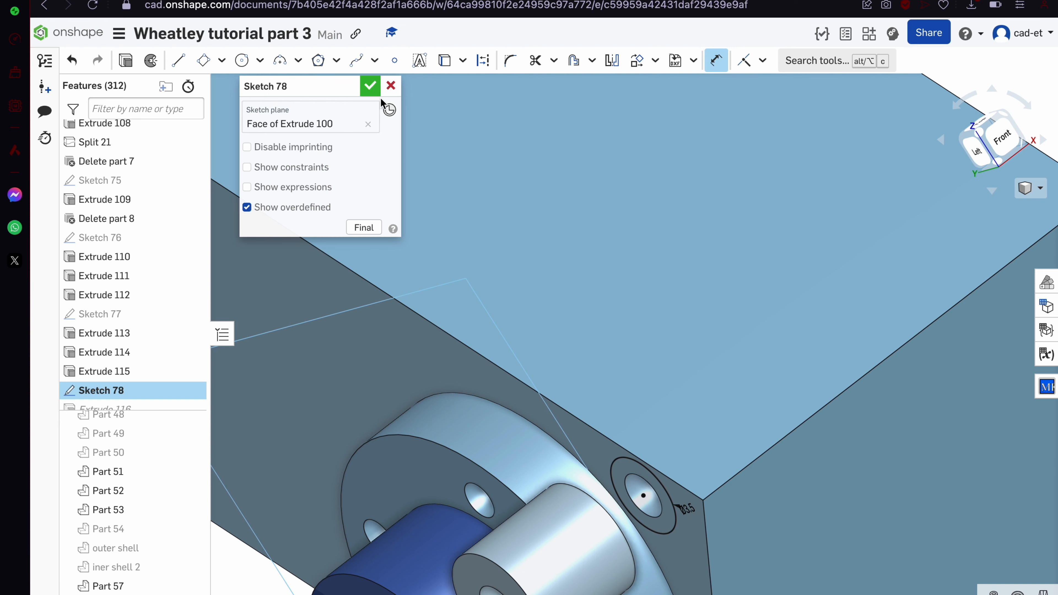
pyautogui.click(373, 88)
# Select the cylinder's circular edge
pyautogui.scroll(-7, 585, 396)
pyautogui.moveTo(515, 441); pyautogui.dragTo(526, 404, button='right')
pyautogui.moveTo(639, 505); pyautogui.dragTo(621, 491, button='right')
pyautogui.click(586, 388)
# Create Sketch 79 on the pin's end face, projecting its edge and drawing a centred circle
pyautogui.click(169, 63)
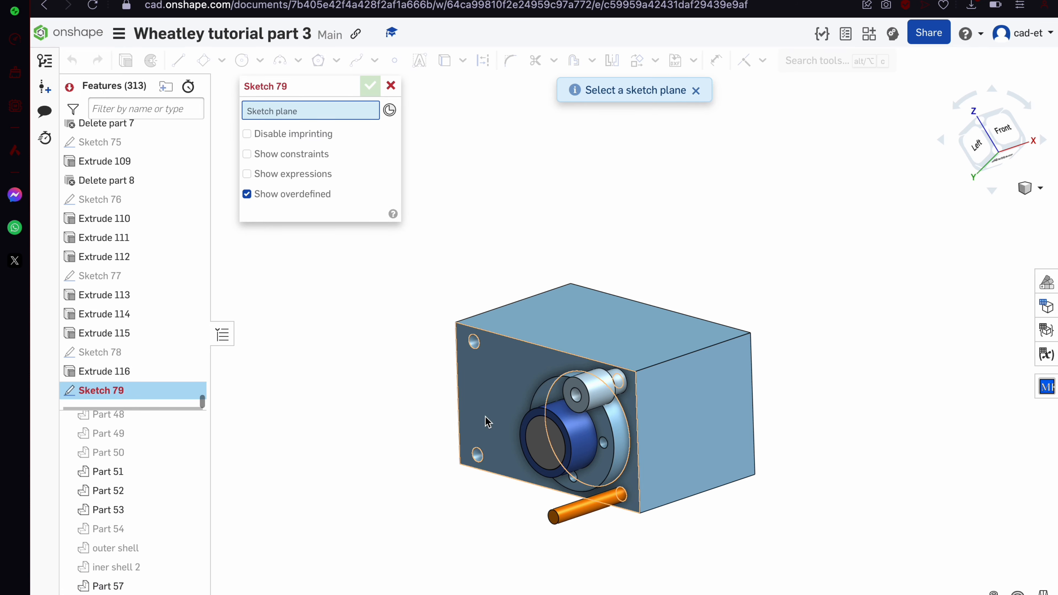
pyautogui.scroll(5, 599, 385)
pyautogui.click(602, 377)
pyautogui.scroll(-3, 606, 358)
pyautogui.scroll(3, 648, 469)
pyautogui.press('u')
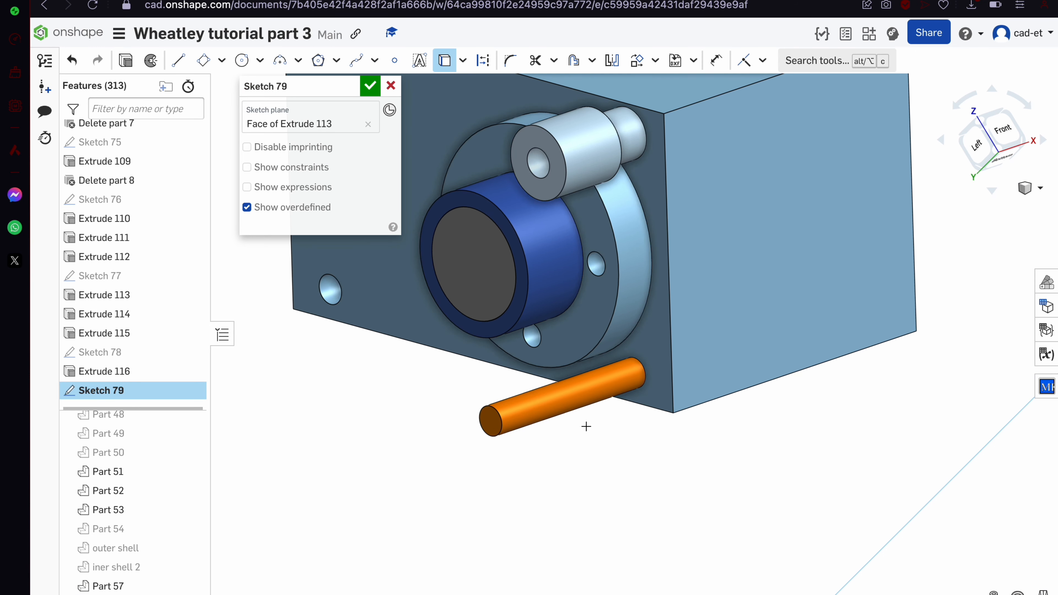
pyautogui.click(498, 417)
pyautogui.press('s')
pyautogui.click(595, 408)
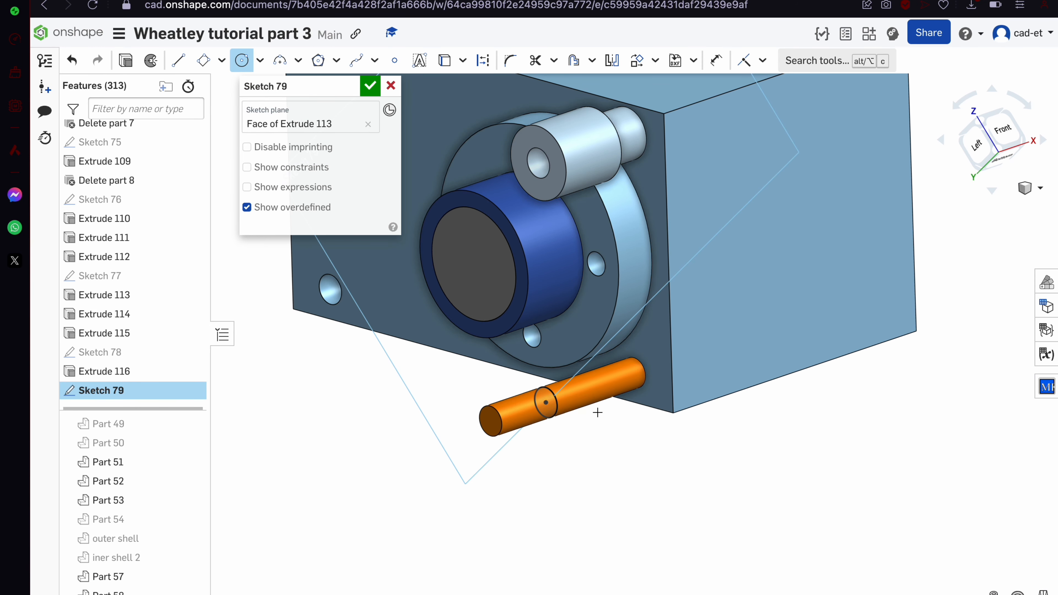
pyautogui.click(546, 402)
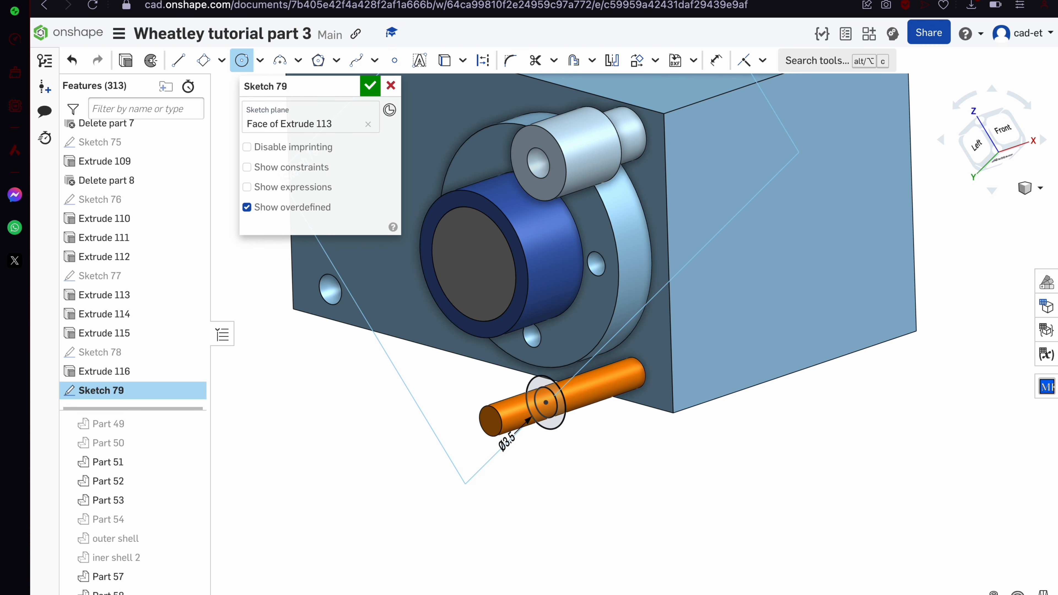
# Extrude Sketch 79 as a new part up to Extrude 100's face, creating Extrude 117
pyautogui.hotkey('shift', 'e')
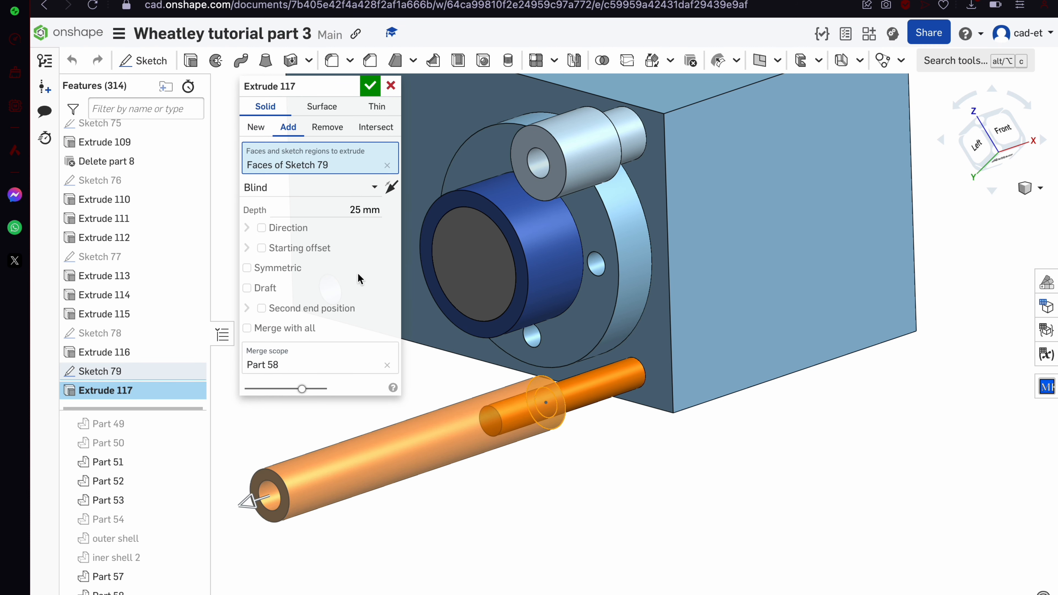
pyautogui.click(262, 127)
pyautogui.click(345, 189)
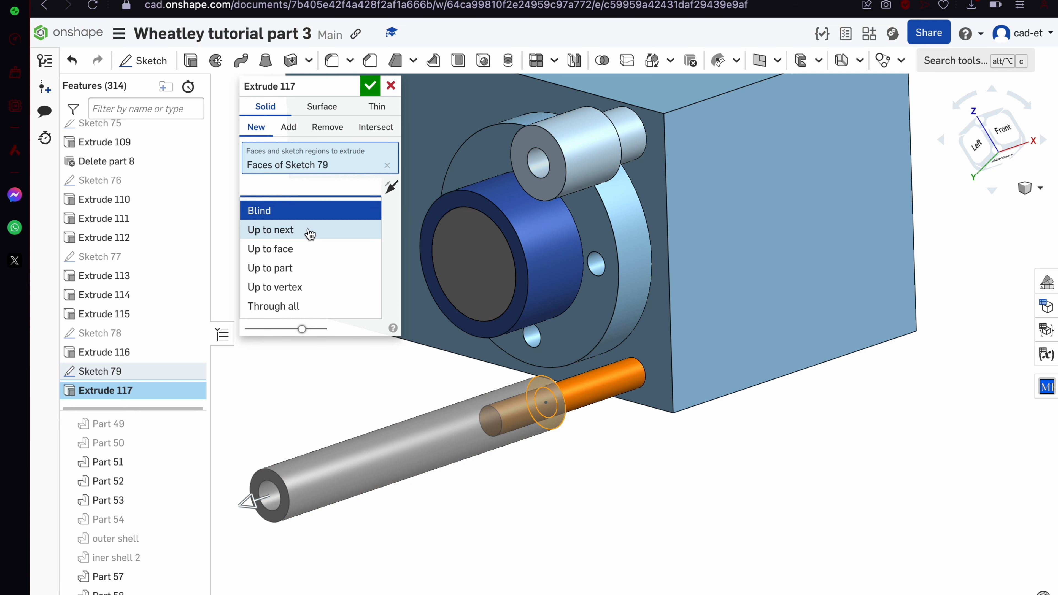
pyautogui.click(309, 263)
pyautogui.click(623, 321)
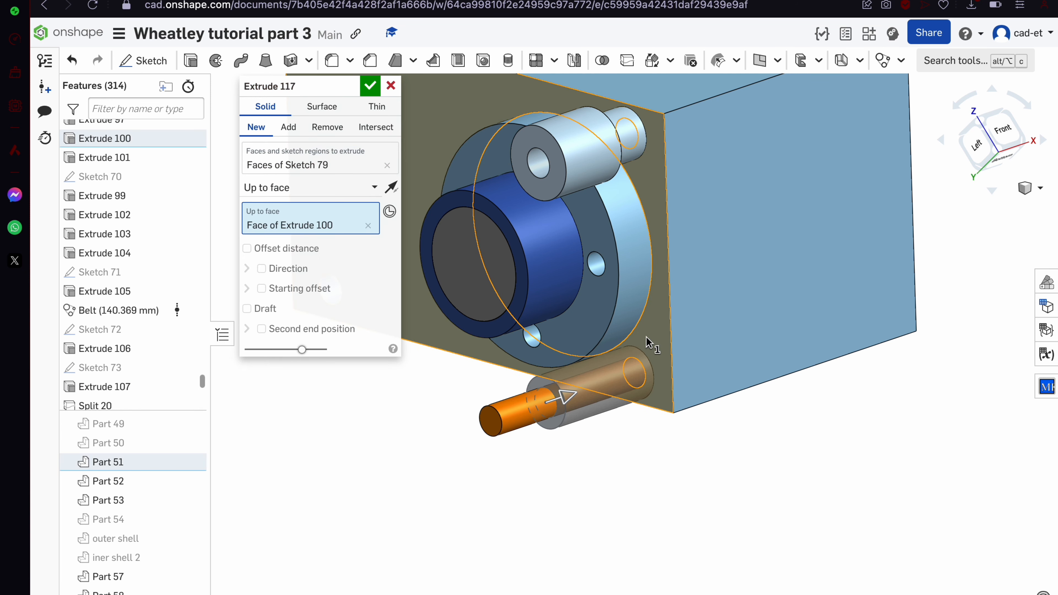
pyautogui.scroll(3, 623, 321)
pyautogui.moveTo(624, 322); pyautogui.dragTo(663, 317, button='right')
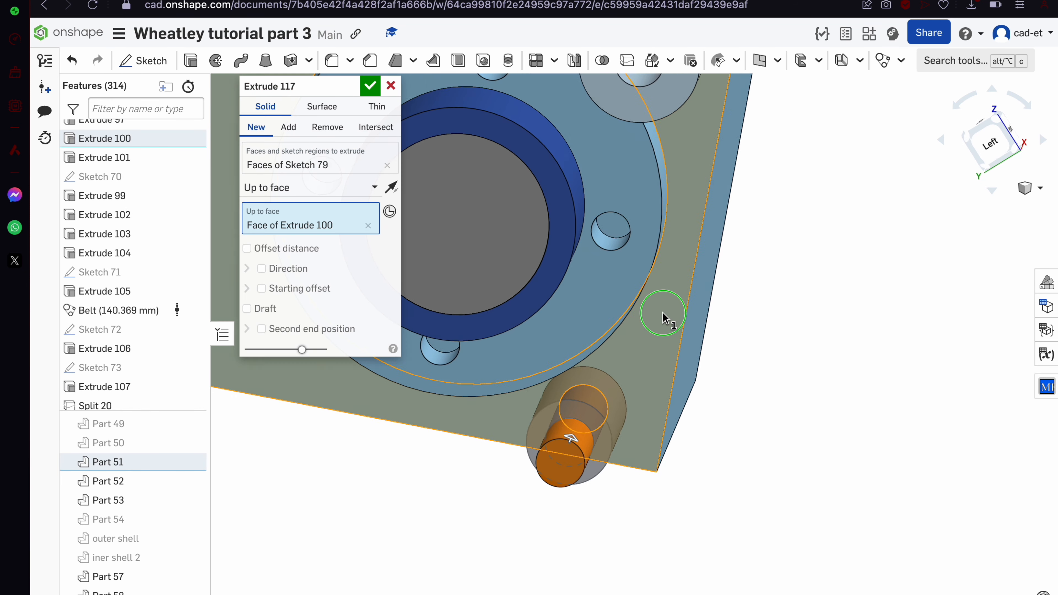
pyautogui.click(369, 94)
pyautogui.scroll(-3, 587, 366)
pyautogui.moveTo(587, 366); pyautogui.dragTo(583, 386, button='right')
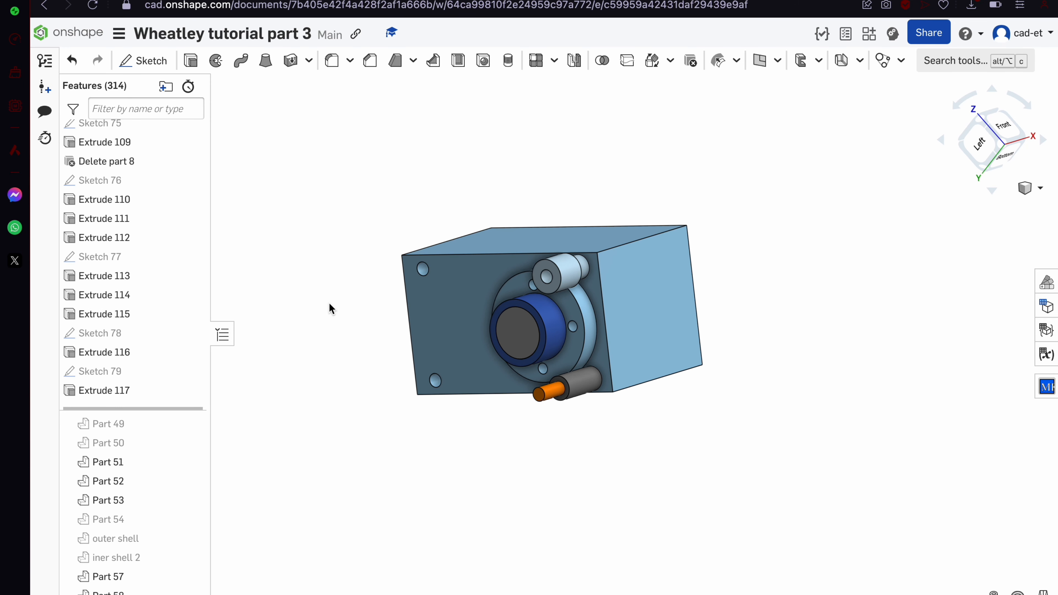
pyautogui.moveTo(329, 309); pyautogui.dragTo(335, 361, button='right')
# Union the motor cylinder and box, Parts 52 and 53, into Boolean 14
pyautogui.scroll(3, 399, 309)
pyautogui.moveTo(399, 309); pyautogui.dragTo(550, 350, button='right')
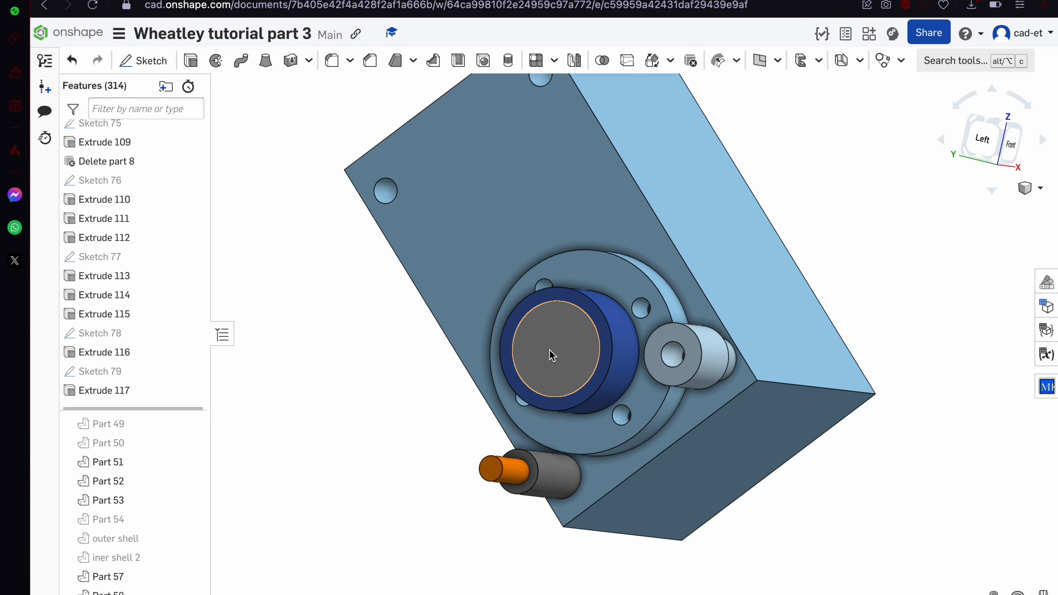
pyautogui.click(551, 350)
pyautogui.click(598, 145)
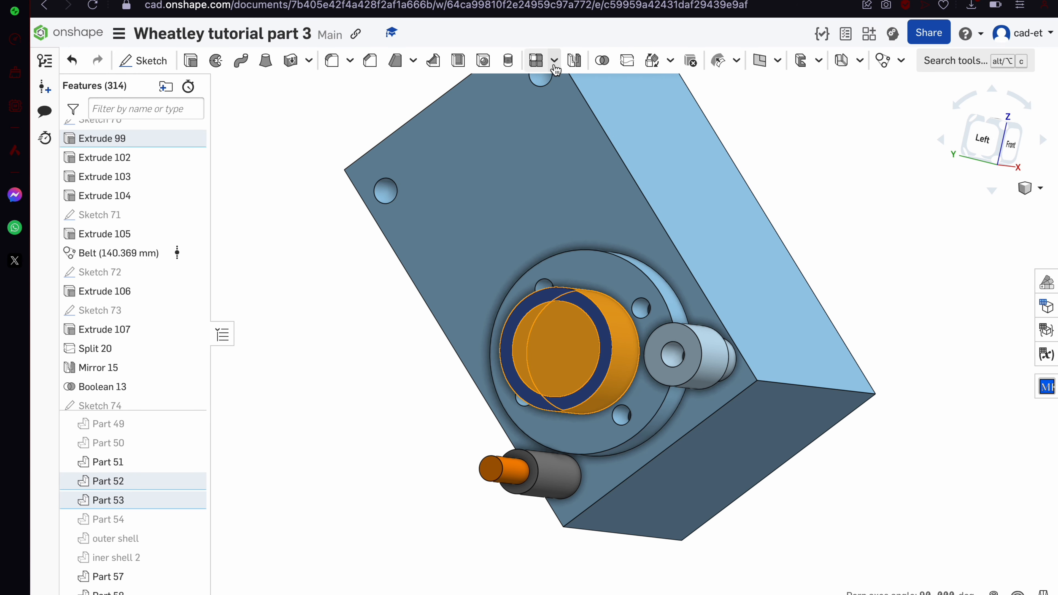
pyautogui.click(605, 64)
pyautogui.click(372, 88)
# Show the outer shell, hide the inner shell, and show Part 53 again
pyautogui.scroll(-5, 511, 373)
pyautogui.moveTo(511, 373); pyautogui.dragTo(533, 319, button='right')
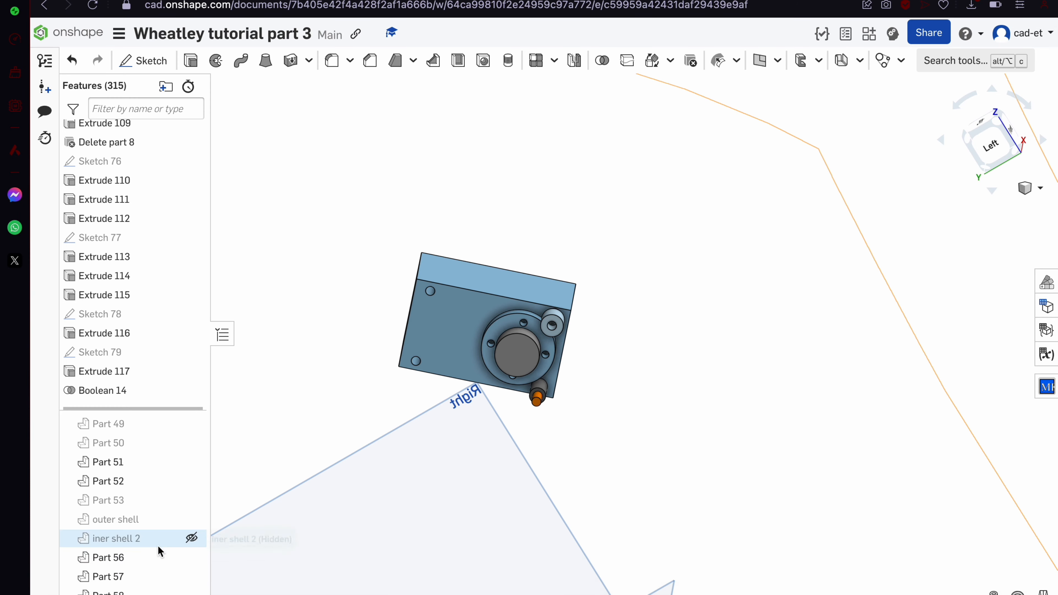
pyautogui.click(196, 534)
pyautogui.click(195, 517)
pyautogui.scroll(-6, 403, 423)
pyautogui.moveTo(403, 422); pyautogui.dragTo(362, 438, button='right')
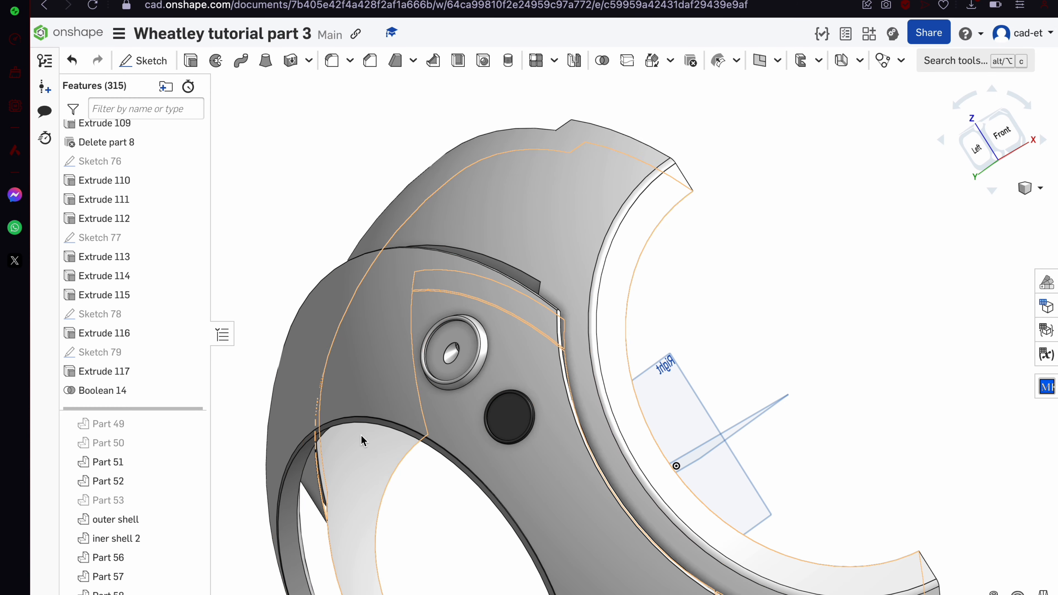
pyautogui.click(542, 221)
pyautogui.click(195, 538)
pyautogui.moveTo(462, 426); pyautogui.dragTo(357, 407, button='right')
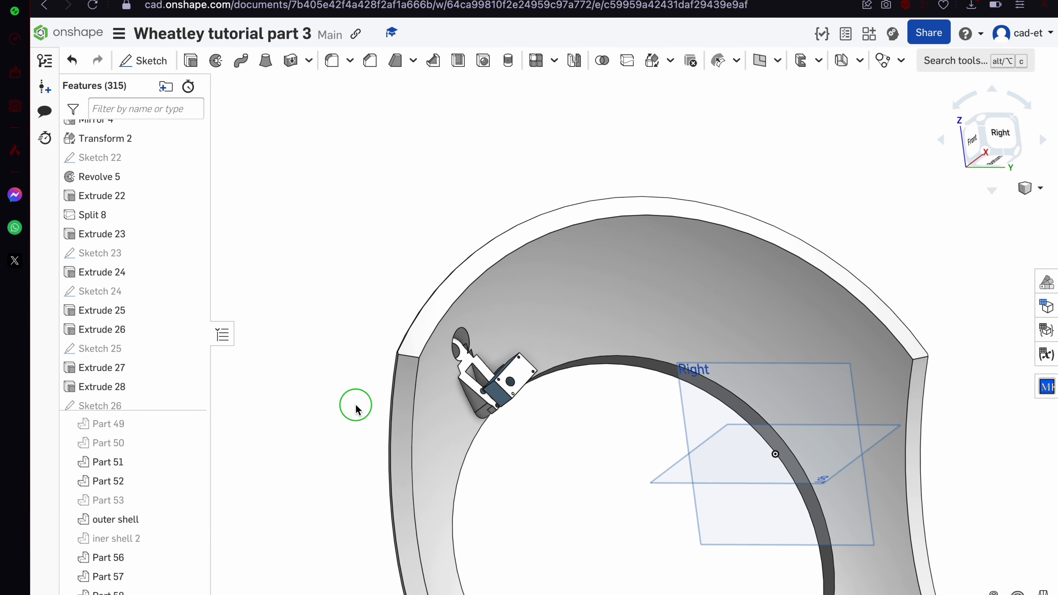
pyautogui.scroll(5, 453, 361)
pyautogui.scroll(3, 453, 366)
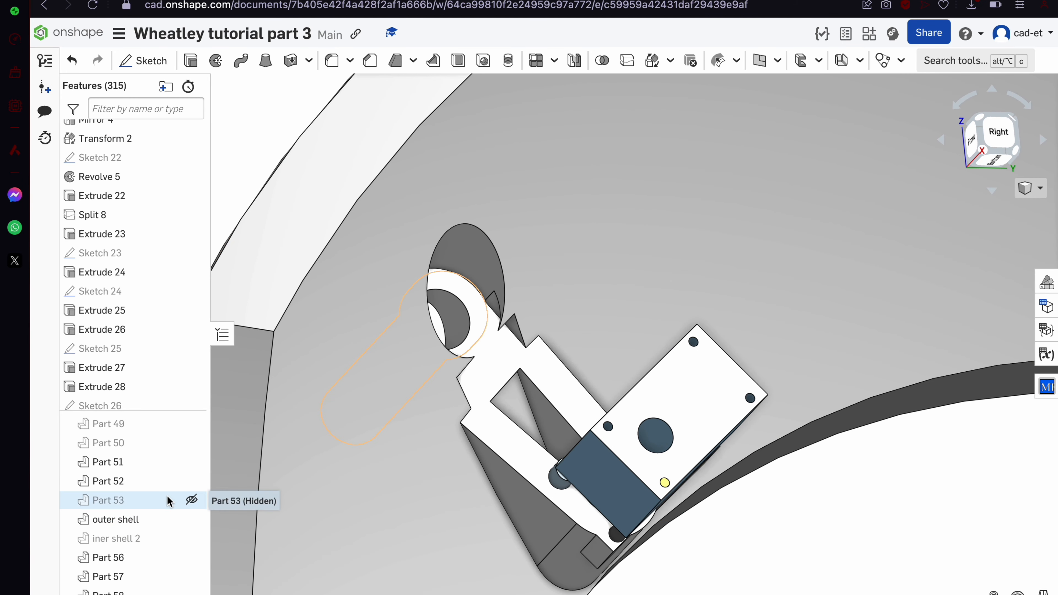
pyautogui.click(191, 499)
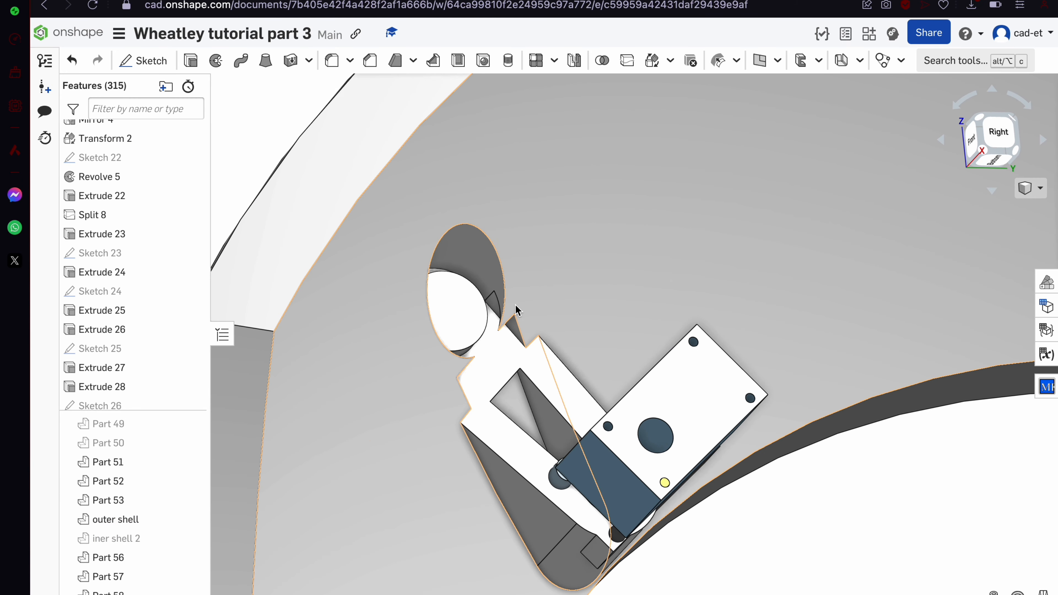
pyautogui.moveTo(516, 311); pyautogui.dragTo(496, 304, button='right')
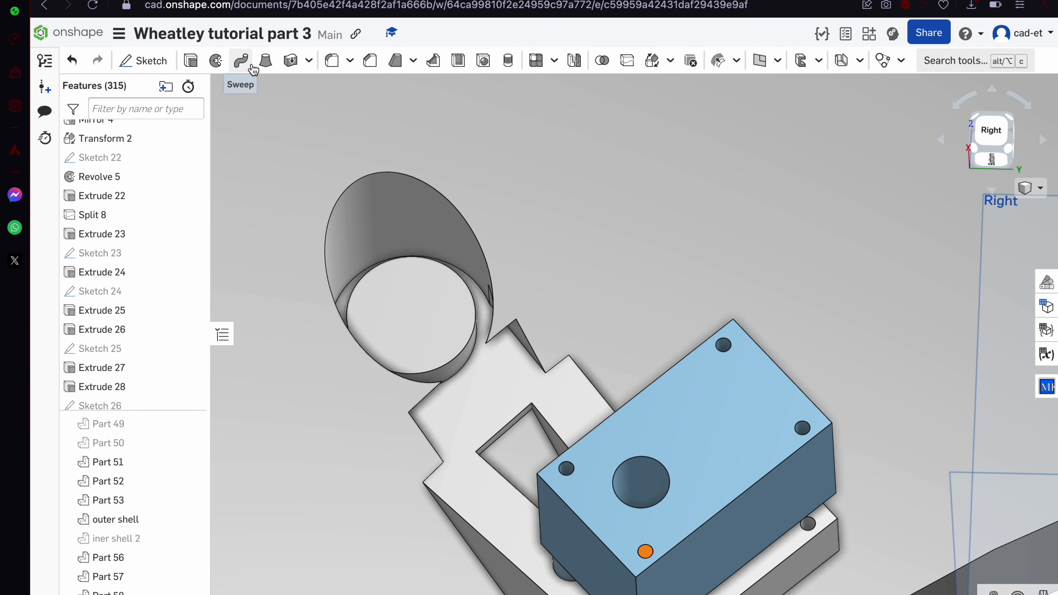
# Start a Belt on two pulley faces, mid-plane at the pulley's mate connector, width 5 mm
pyautogui.click(883, 60)
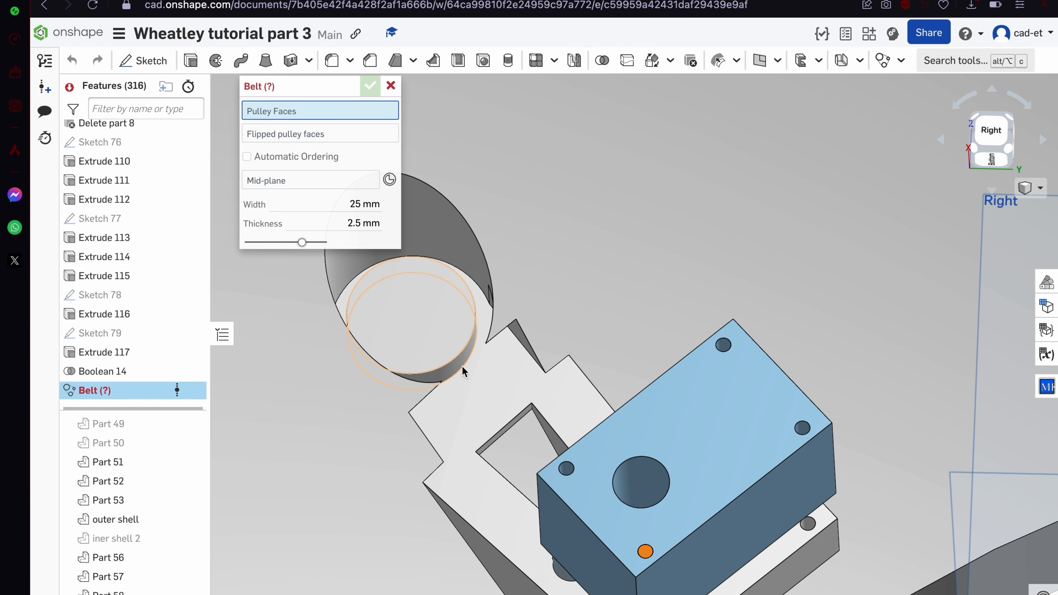
pyautogui.click(457, 368)
pyautogui.moveTo(458, 368); pyautogui.dragTo(515, 402, button='right')
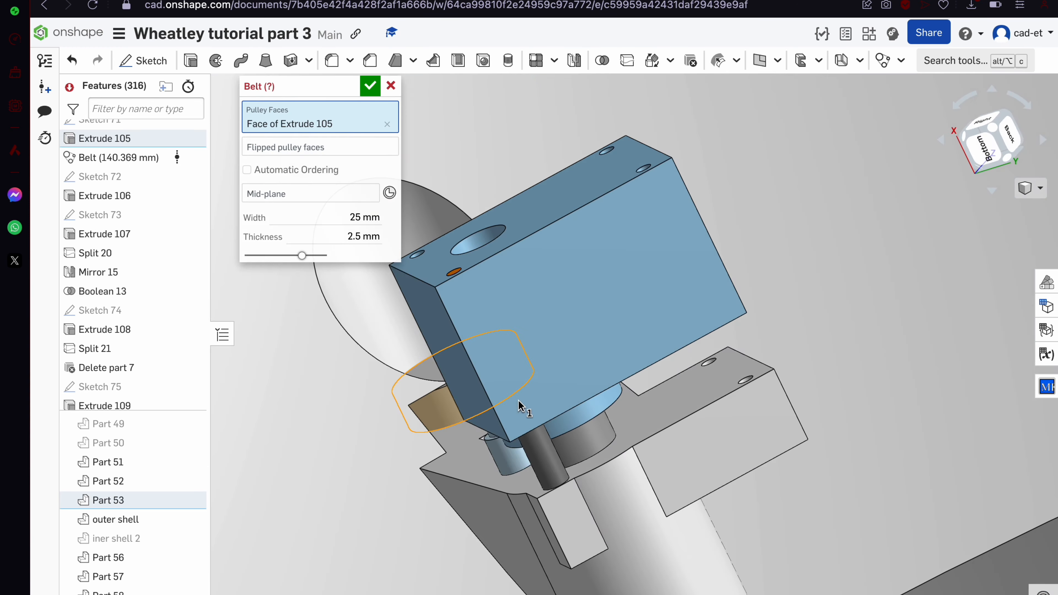
pyautogui.click(578, 439)
pyautogui.click(398, 214)
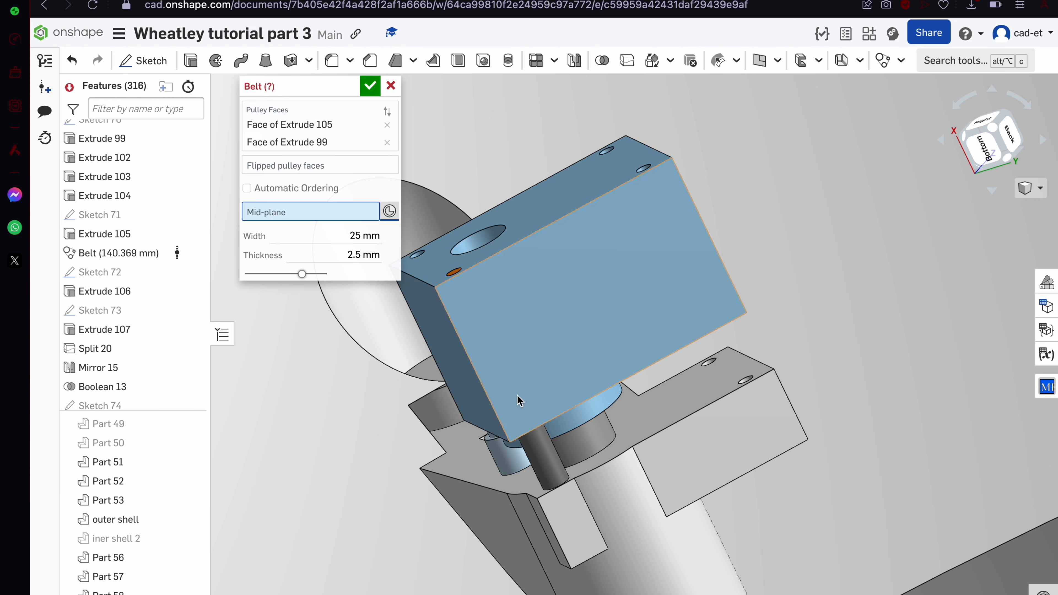
pyautogui.click(587, 441)
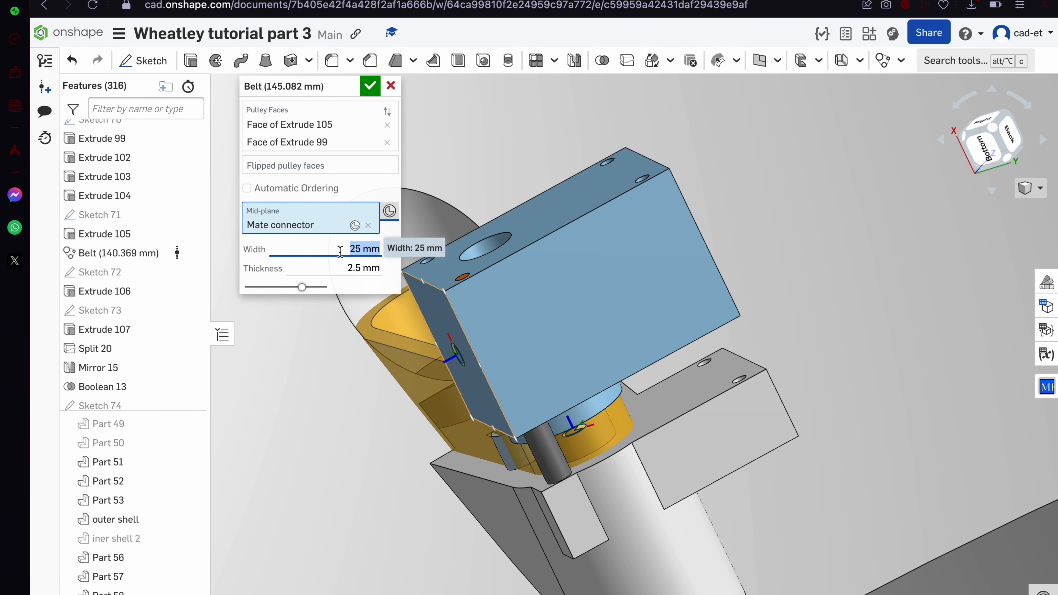
pyautogui.write('5')
pyautogui.press('Return')
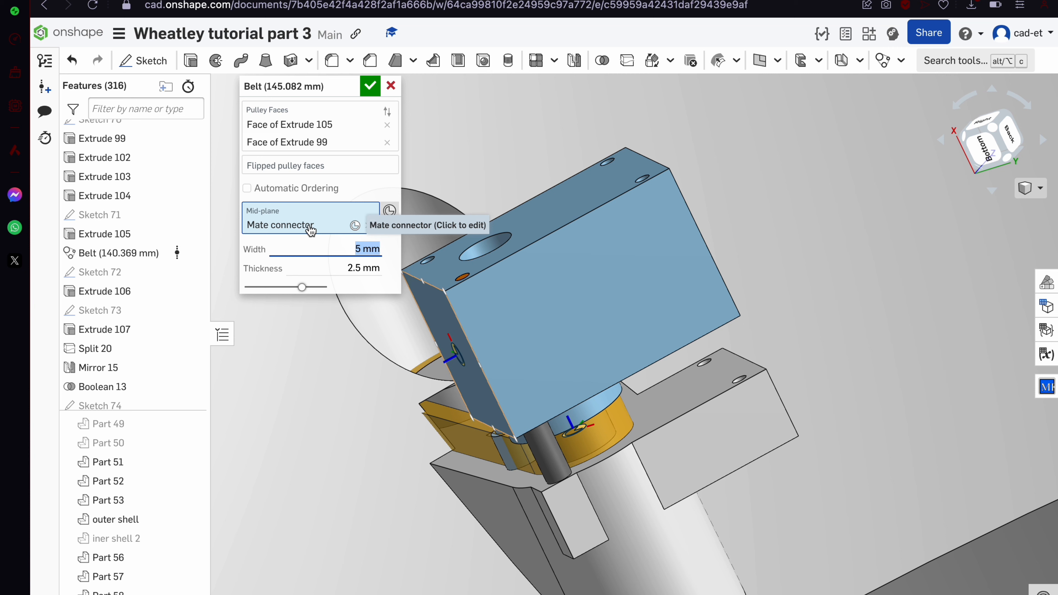
# Add the small pin face as the belt's third pulley instead of a flipped pulley
pyautogui.click(317, 165)
pyautogui.click(504, 453)
pyautogui.scroll(3, 504, 452)
pyautogui.moveTo(503, 448); pyautogui.dragTo(533, 431, button='right')
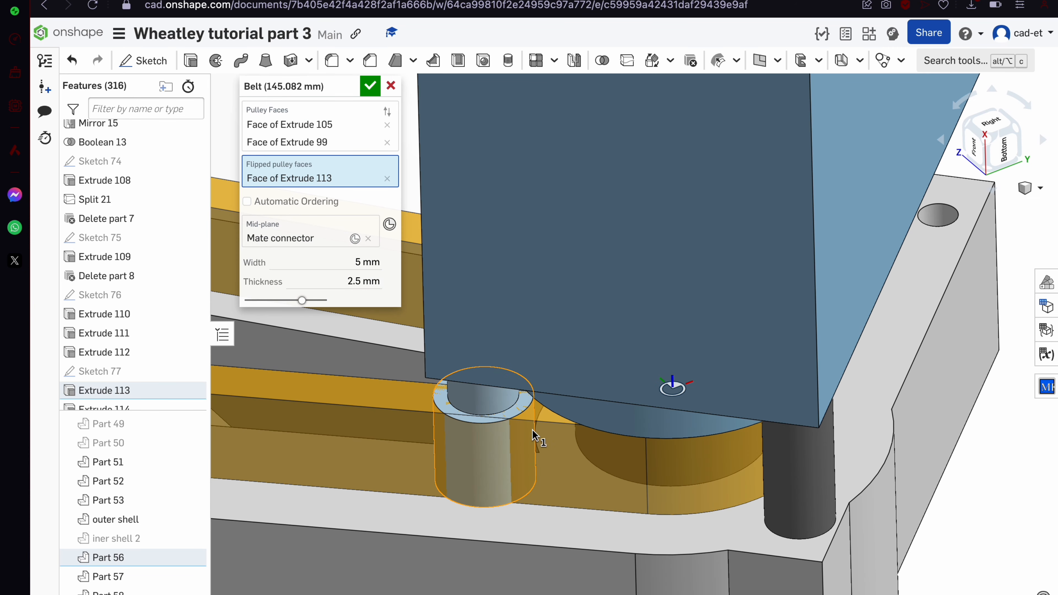
pyautogui.click(387, 178)
pyautogui.click(352, 121)
pyautogui.click(473, 449)
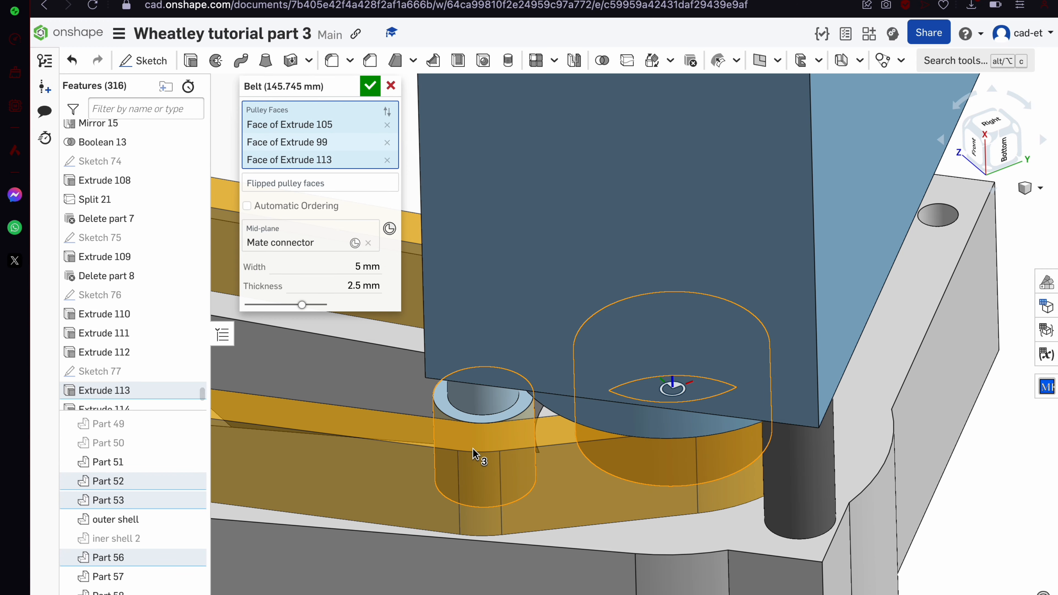
pyautogui.scroll(-5, 473, 449)
pyautogui.moveTo(461, 449); pyautogui.dragTo(482, 480, button='right')
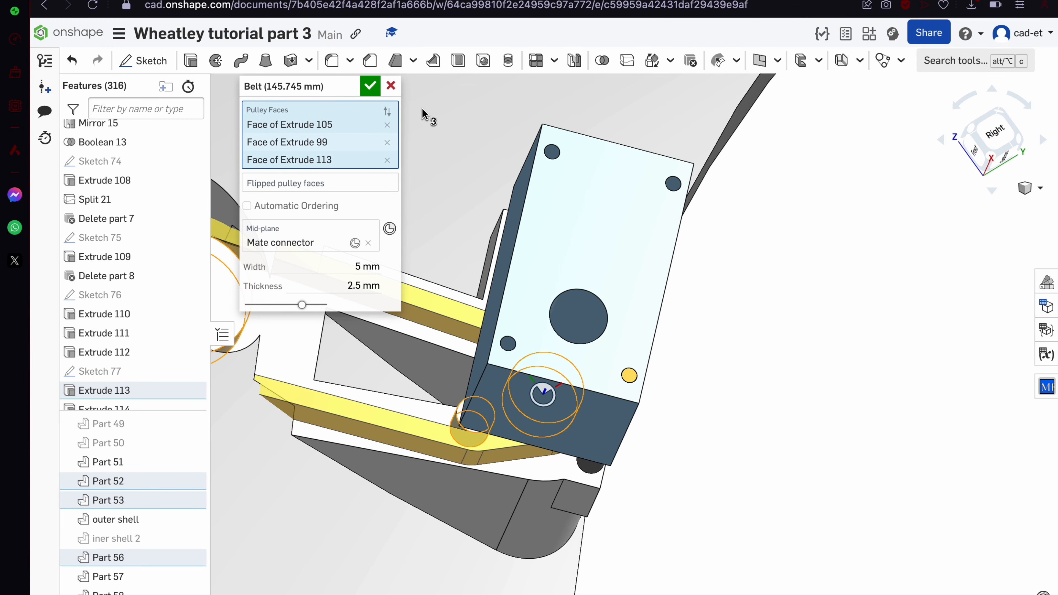
# Accept the Belt (145.745 mm) and orbit around the motor block to inspect it
pyautogui.click(371, 89)
pyautogui.scroll(-5, 503, 343)
pyautogui.moveTo(502, 342); pyautogui.dragTo(489, 320, button='right')
pyautogui.scroll(-3, 491, 350)
pyautogui.scroll(10, 420, 350)
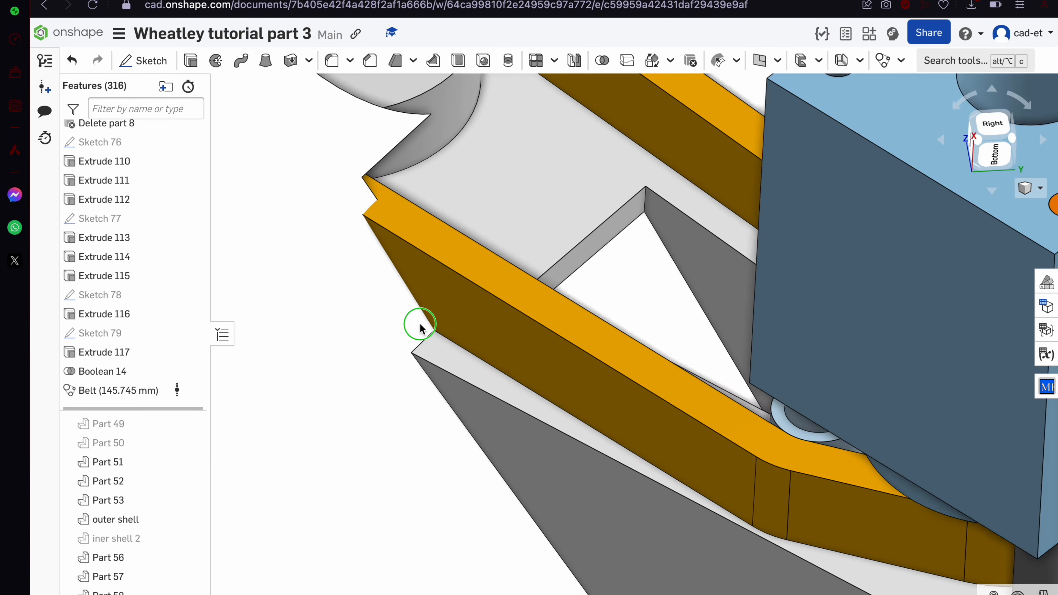
pyautogui.moveTo(420, 325); pyautogui.dragTo(393, 373, button='right')
pyautogui.scroll(-6, 393, 372)
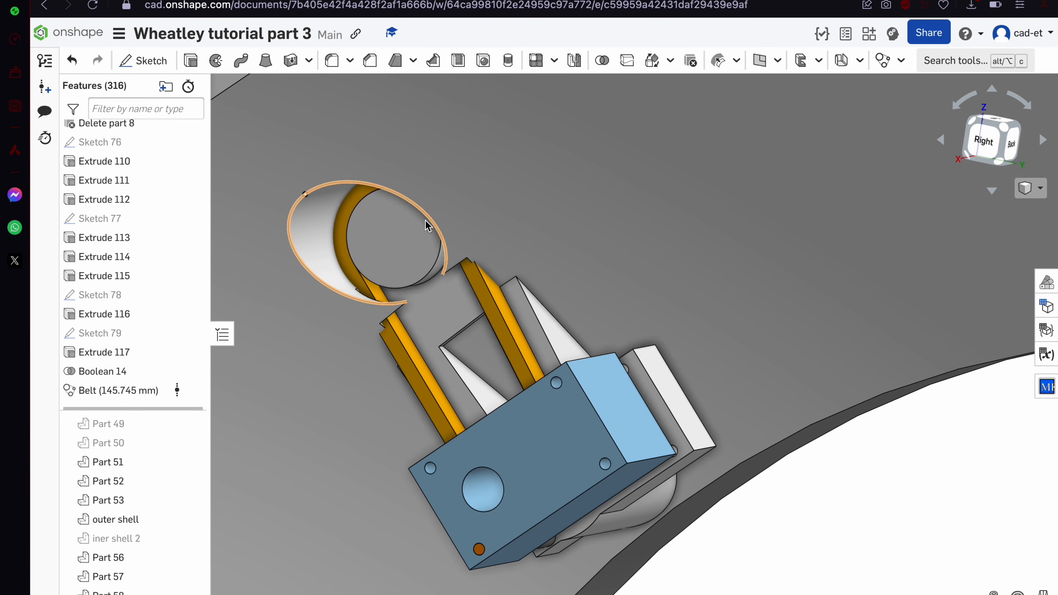
pyautogui.moveTo(427, 225); pyautogui.dragTo(458, 207, button='right')
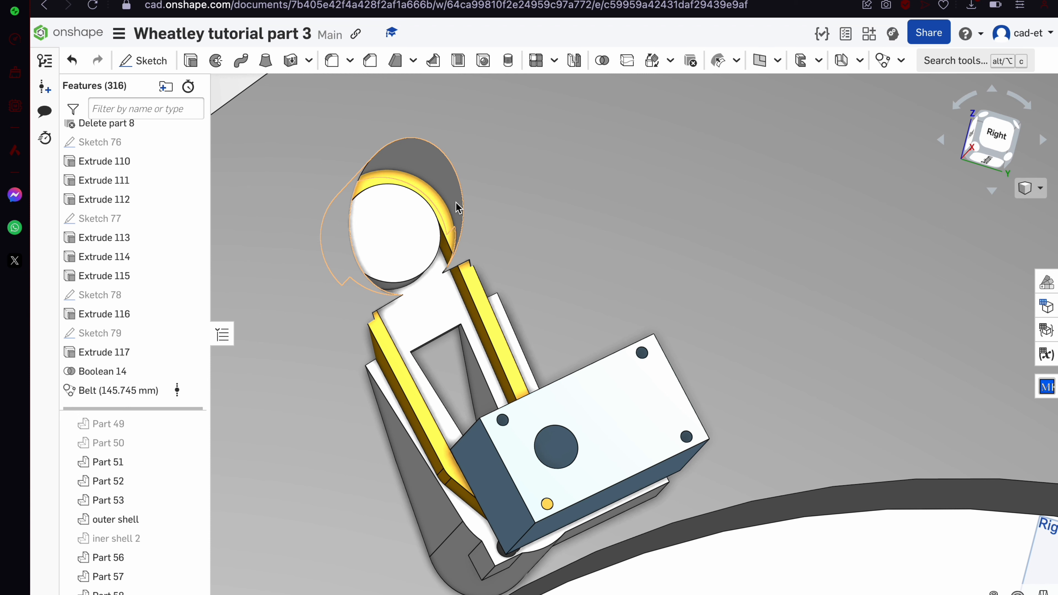
# Undo the new Belt (145.745 mm) feature
pyautogui.hotkey('ctrl', 'z')
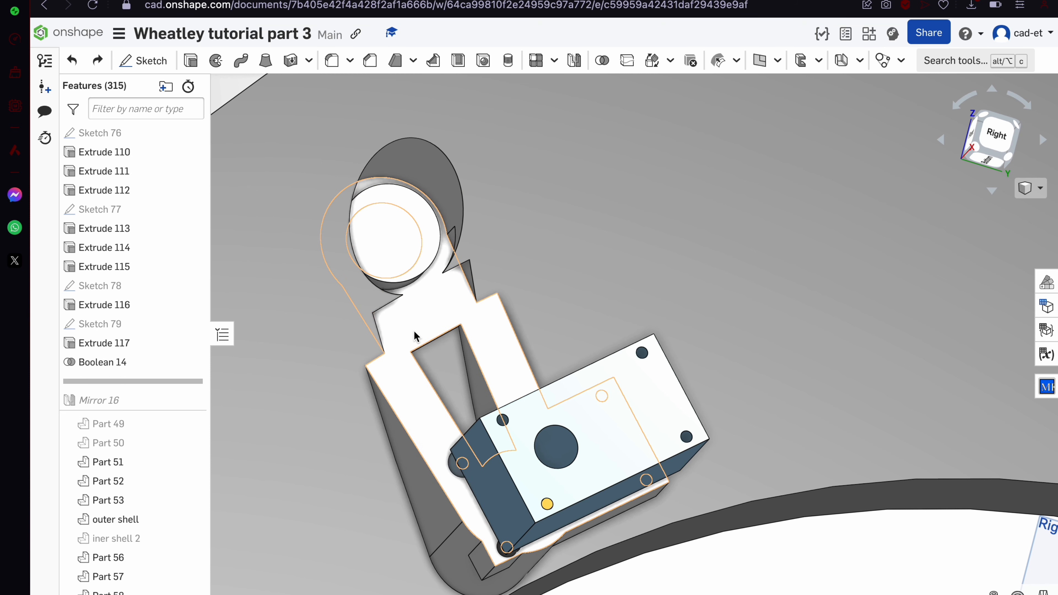
pyautogui.scroll(3, 139, 283)
pyautogui.scroll(5, 146, 261)
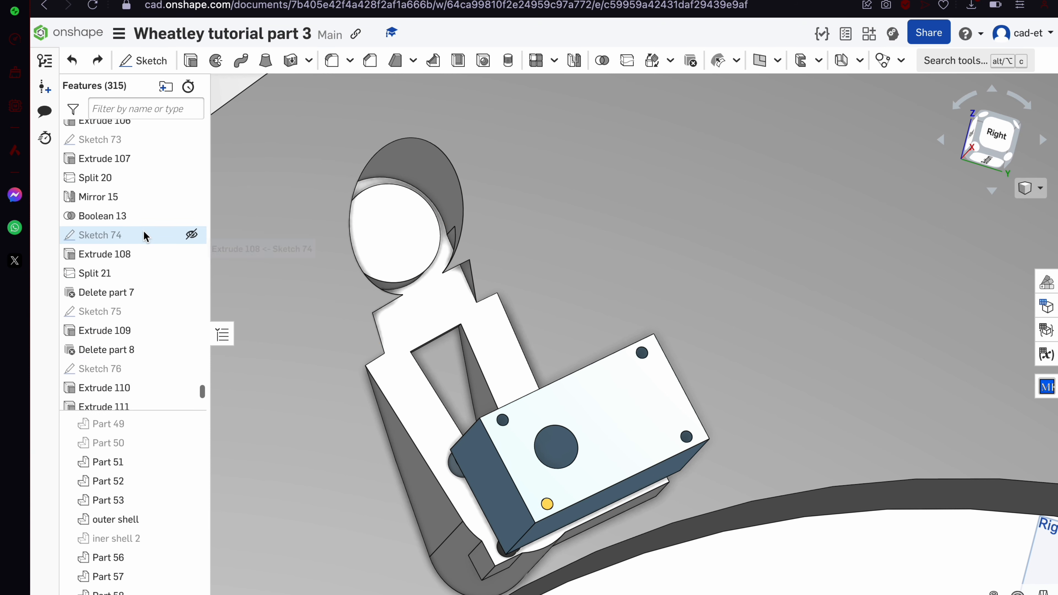
pyautogui.scroll(-7, 135, 203)
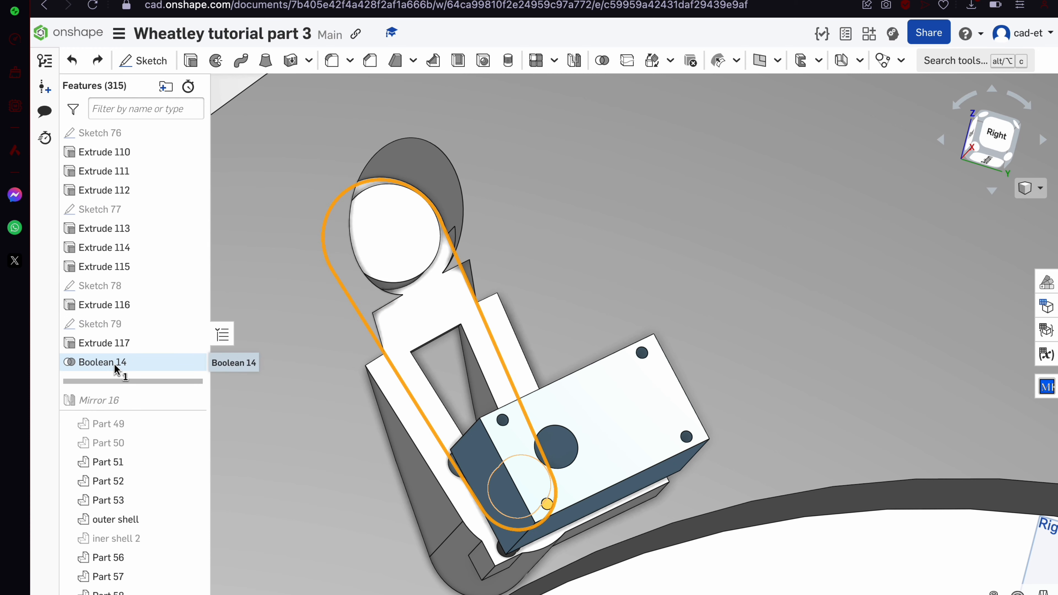
# Move the rollback bar, then open and cancel editing of the existing Belt (140.369 mm)
pyautogui.keyDown('shift'); pyautogui.click(115, 365); pyautogui.keyUp('shift')
pyautogui.scroll(7, 117, 367)
pyautogui.moveTo(135, 342)
pyautogui.mouseDown()
pyautogui.moveTo(125, 484)
pyautogui.moveTo(105, 375)
pyautogui.moveTo(111, 382)
pyautogui.mouseUp()
pyautogui.scroll(5, 111, 383)
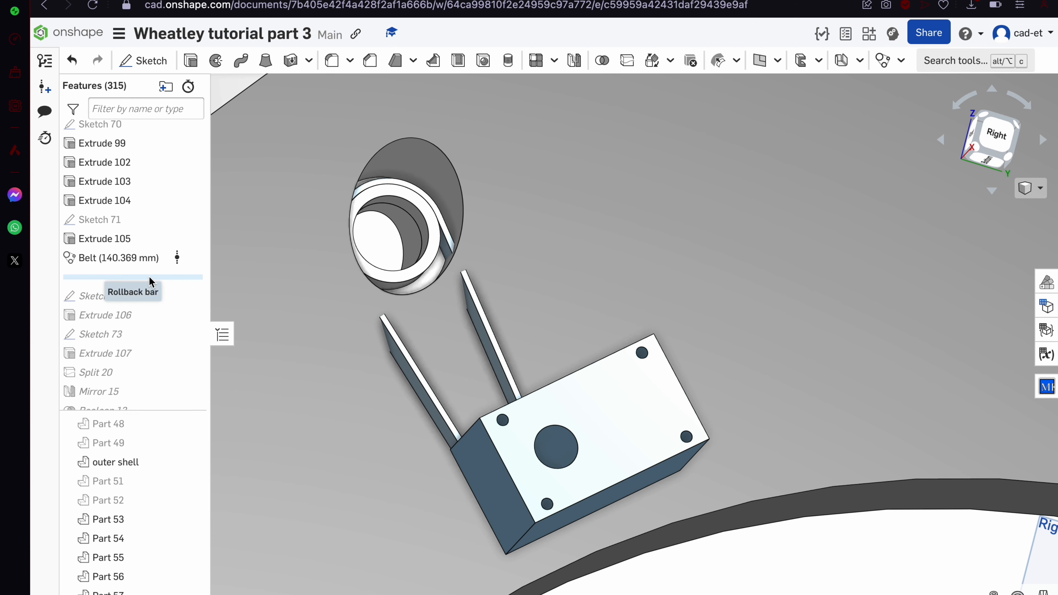
pyautogui.doubleClick(144, 259)
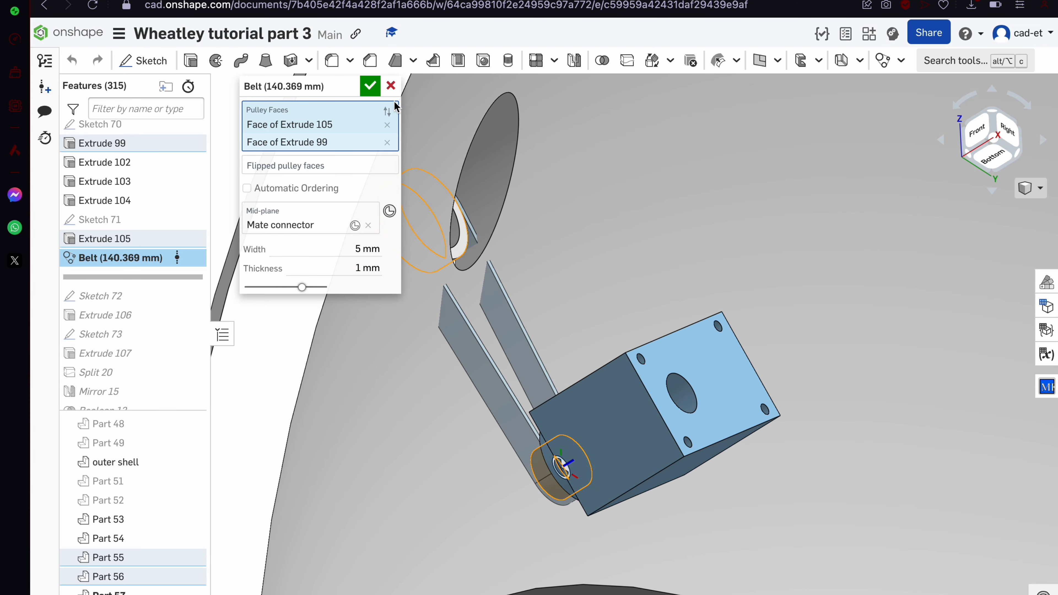
pyautogui.click(392, 86)
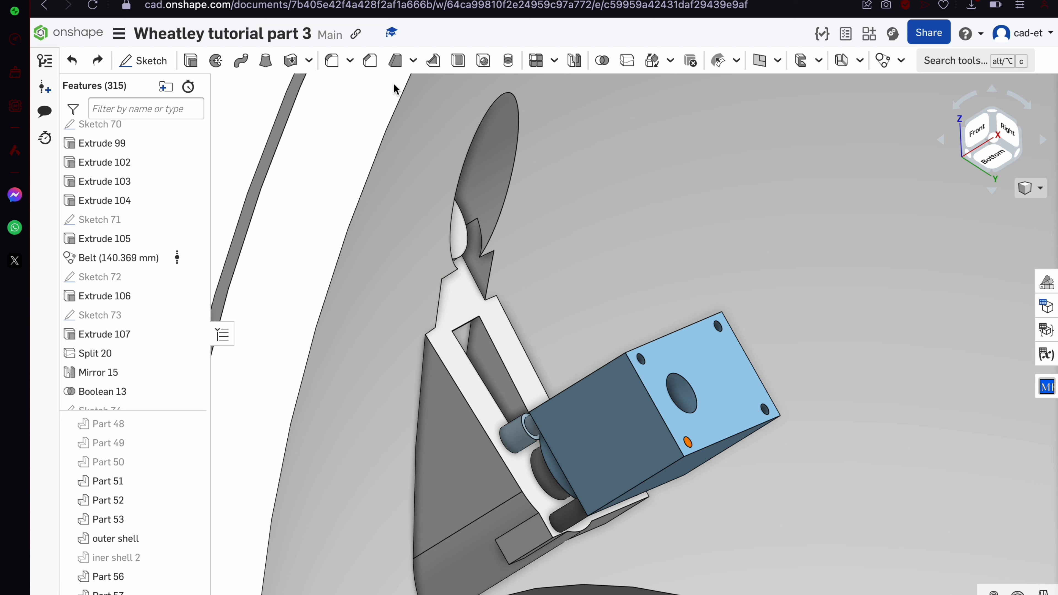
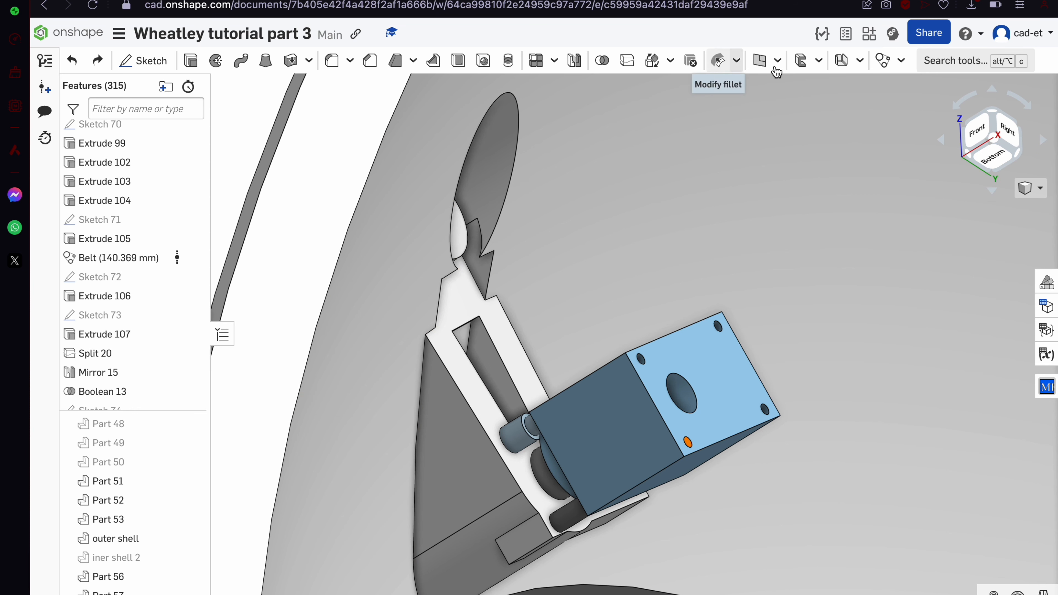
# Try a belt around the small cylinder, lower and upper pulleys, then discard it
pyautogui.click(883, 62)
pyautogui.click(518, 436)
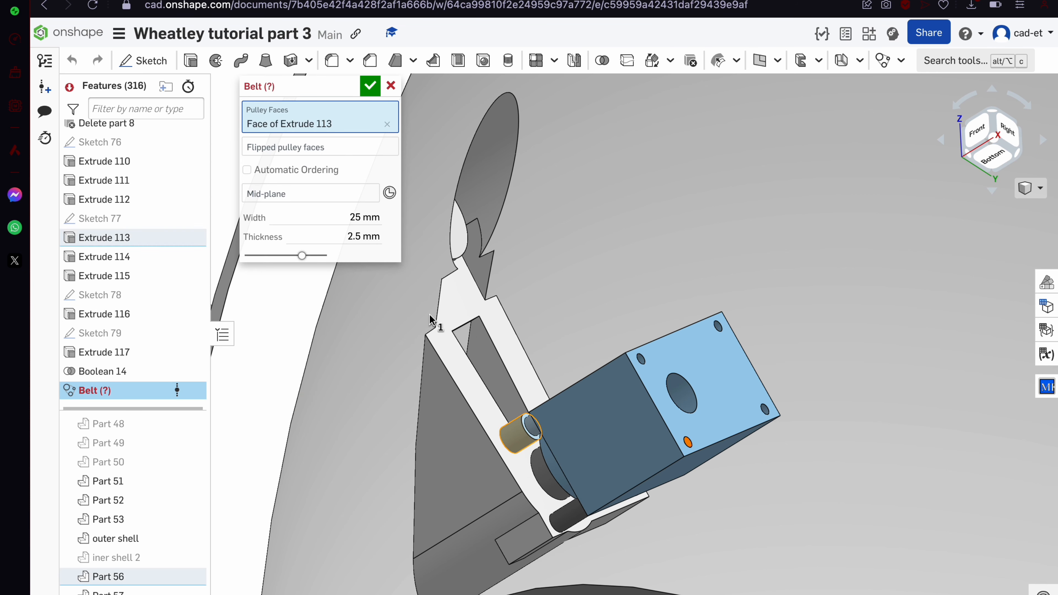
pyautogui.click(341, 145)
pyautogui.click(558, 460)
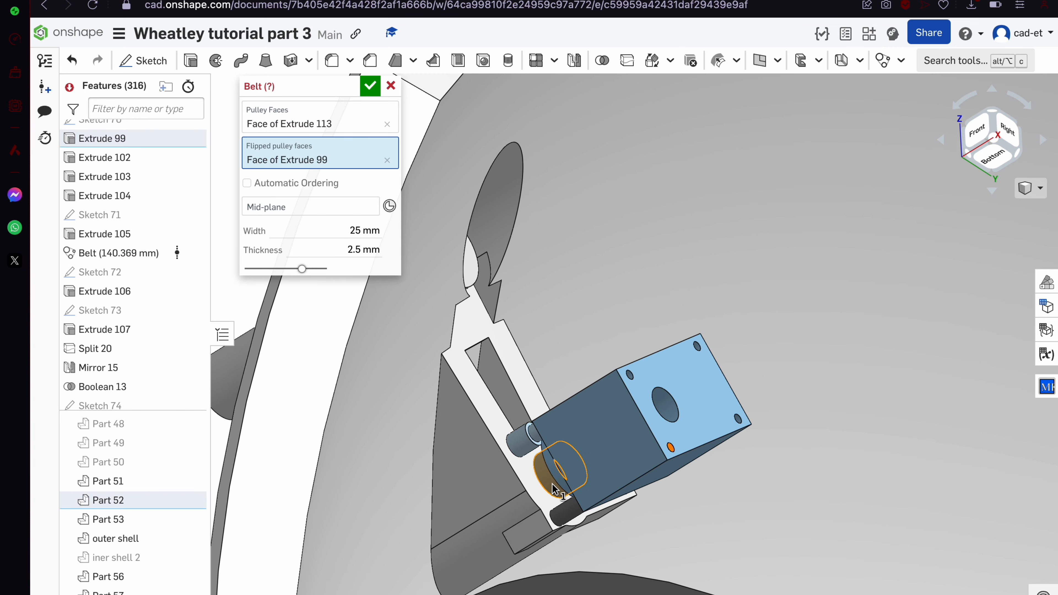
pyautogui.click(357, 121)
pyautogui.moveTo(426, 218); pyautogui.dragTo(409, 190, button='right')
pyautogui.click(469, 256)
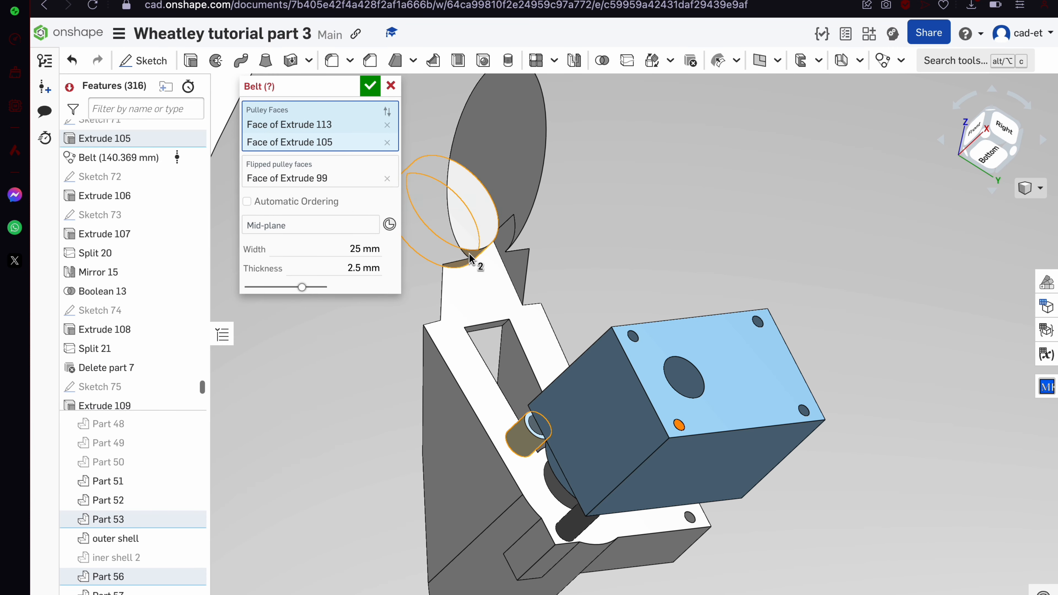
pyautogui.click(389, 225)
pyautogui.scroll(5, 472, 248)
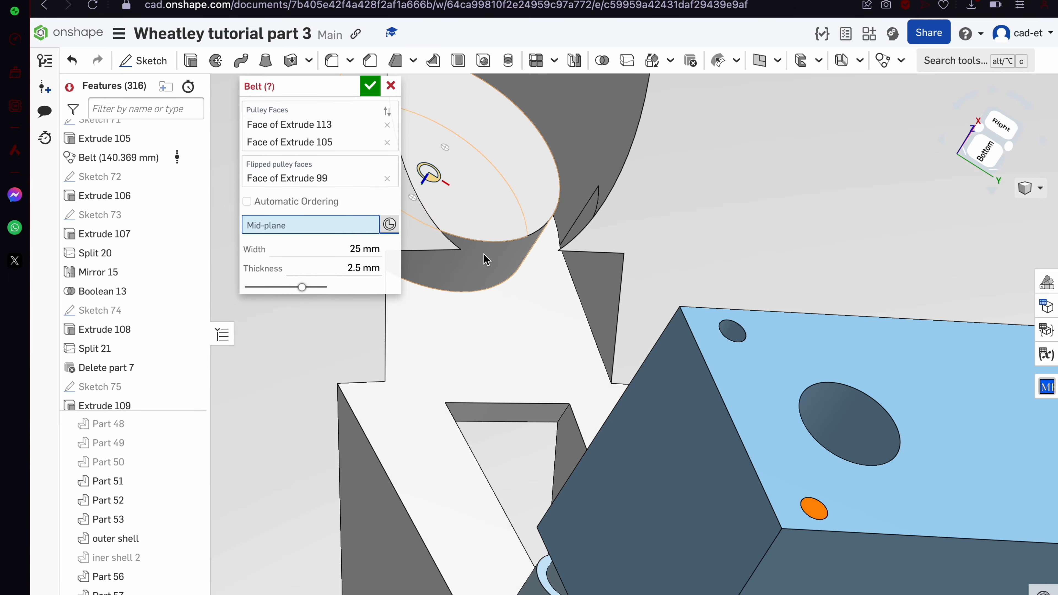
pyautogui.click(485, 265)
pyautogui.scroll(-5, 484, 261)
pyautogui.moveTo(485, 263); pyautogui.dragTo(454, 358, button='right')
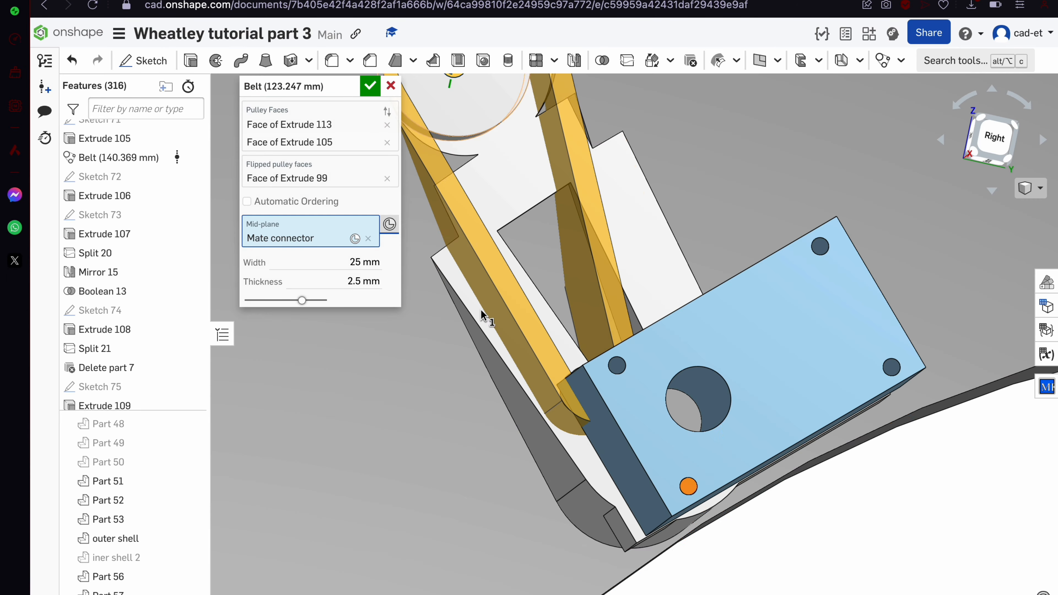
pyautogui.click(392, 89)
# Sketch a trial circle on the mount's flat face, then cancel the peg extrude and undo it
pyautogui.moveTo(460, 232); pyautogui.dragTo(480, 277, button='right')
pyautogui.click(485, 288)
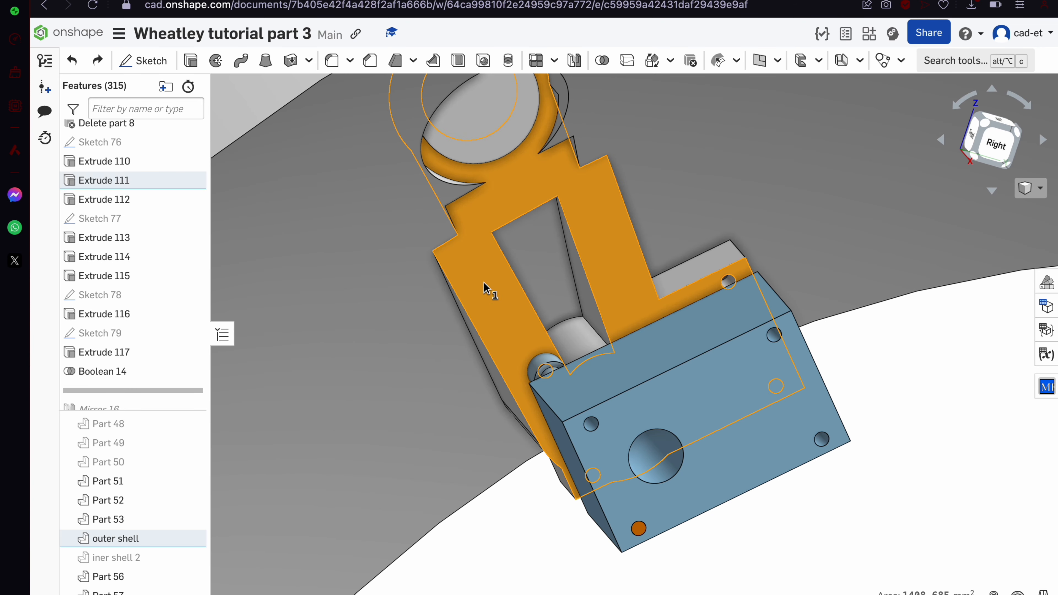
pyautogui.click(170, 62)
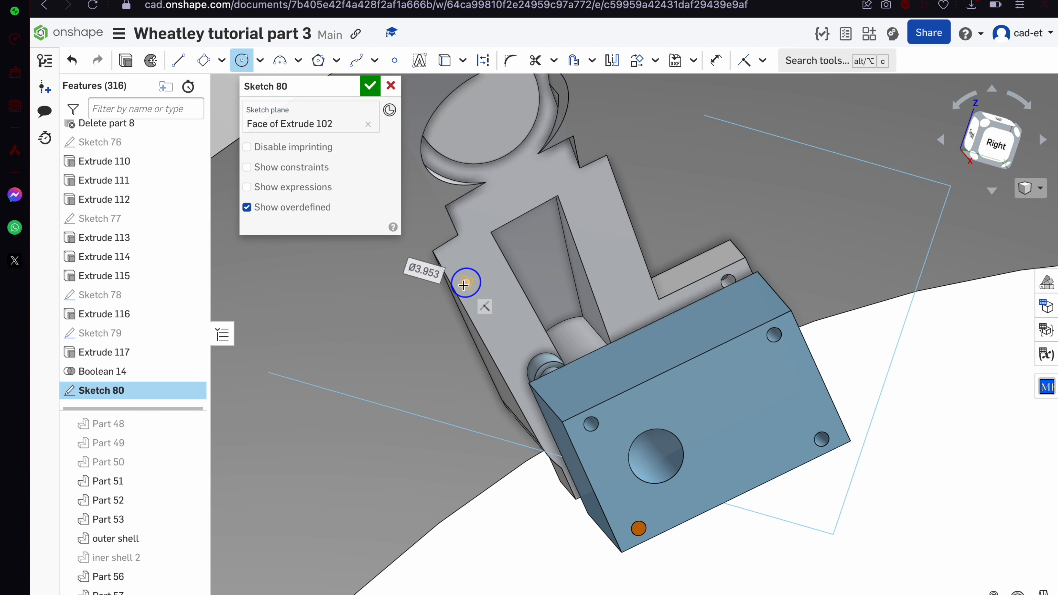
pyautogui.scroll(5, 466, 283)
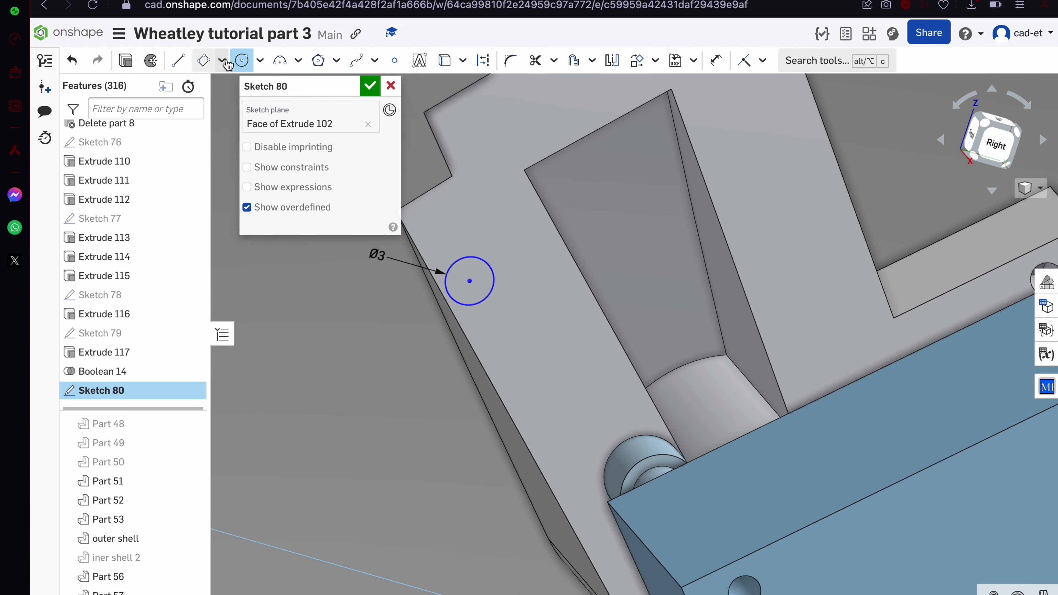
pyautogui.click(126, 63)
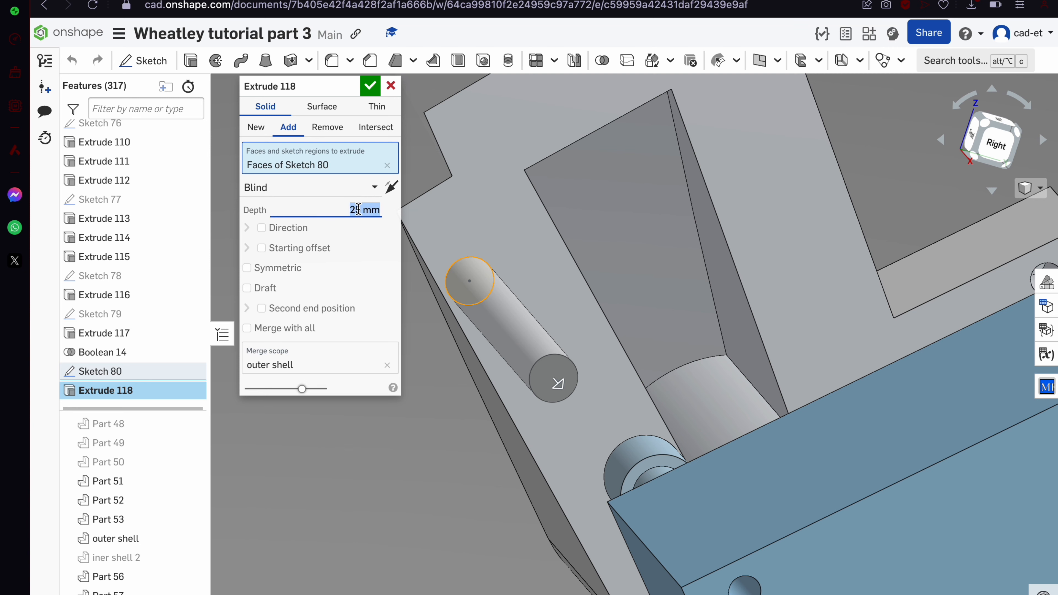
pyautogui.press('Escape')
pyautogui.moveTo(591, 336); pyautogui.dragTo(592, 309, button='right')
pyautogui.hotkey('ctrl', 'z')
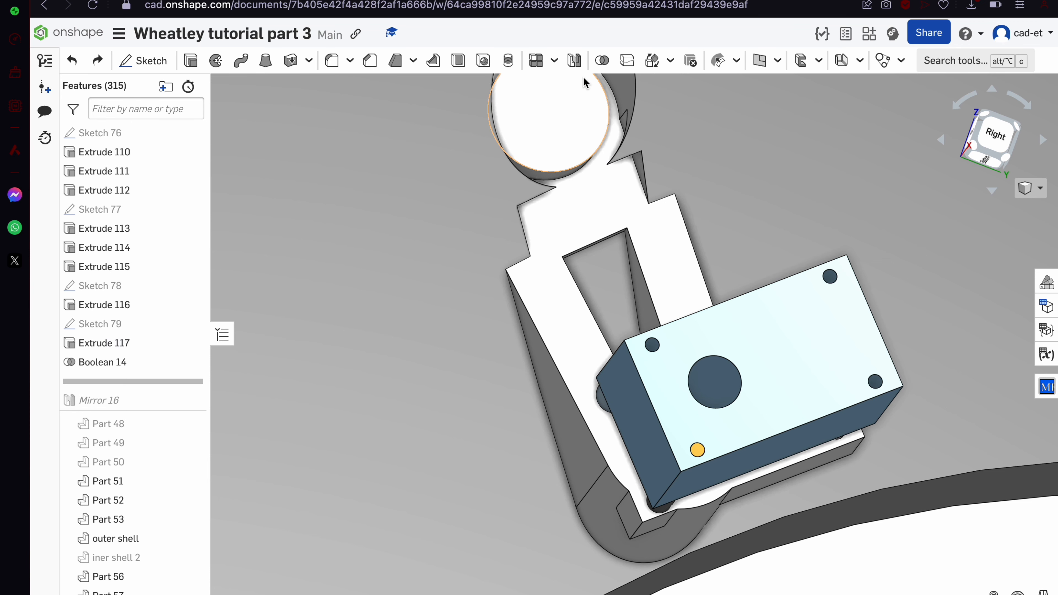
# Start a new belt with upper and lower pulleys reversed and the small cylinder regular
pyautogui.click(883, 60)
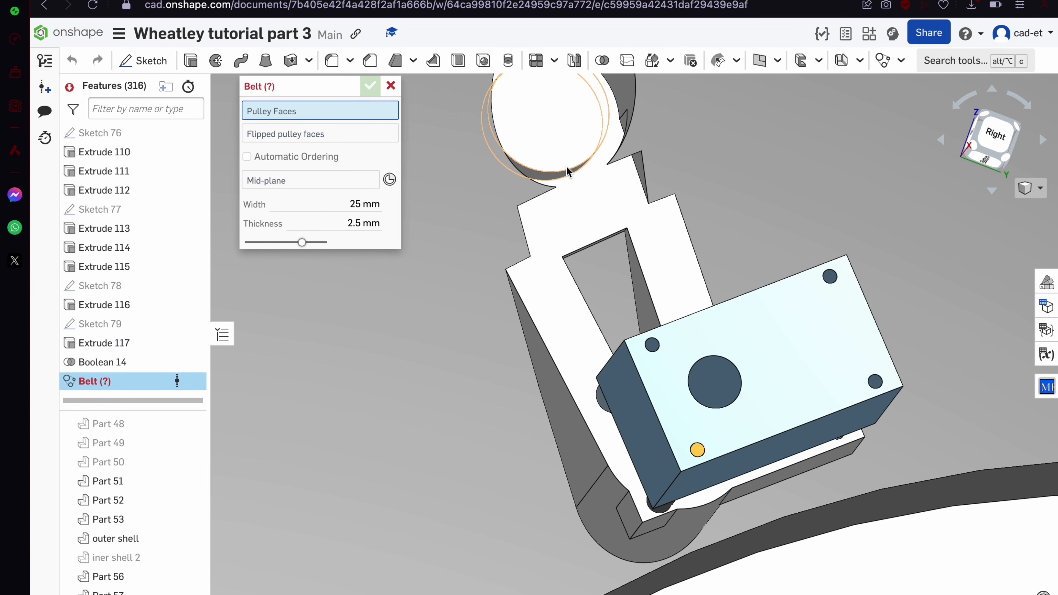
pyautogui.scroll(5, 568, 174)
pyautogui.click(304, 131)
pyautogui.click(518, 203)
pyautogui.scroll(-5, 518, 205)
pyautogui.scroll(2, 558, 354)
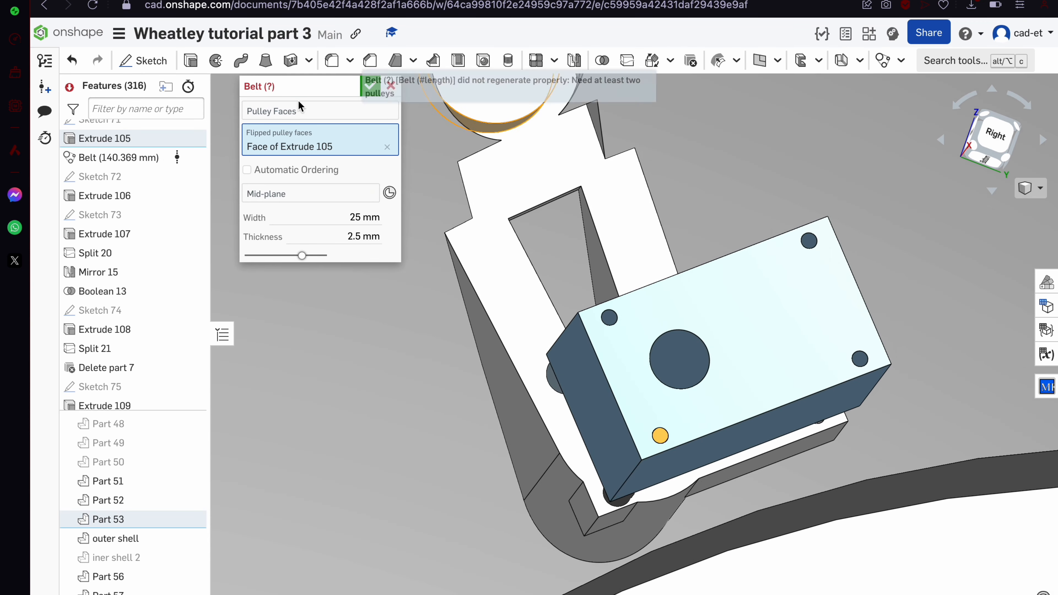
pyautogui.scroll(4, 586, 441)
pyautogui.moveTo(586, 442); pyautogui.dragTo(618, 435, button='right')
pyautogui.click(754, 564)
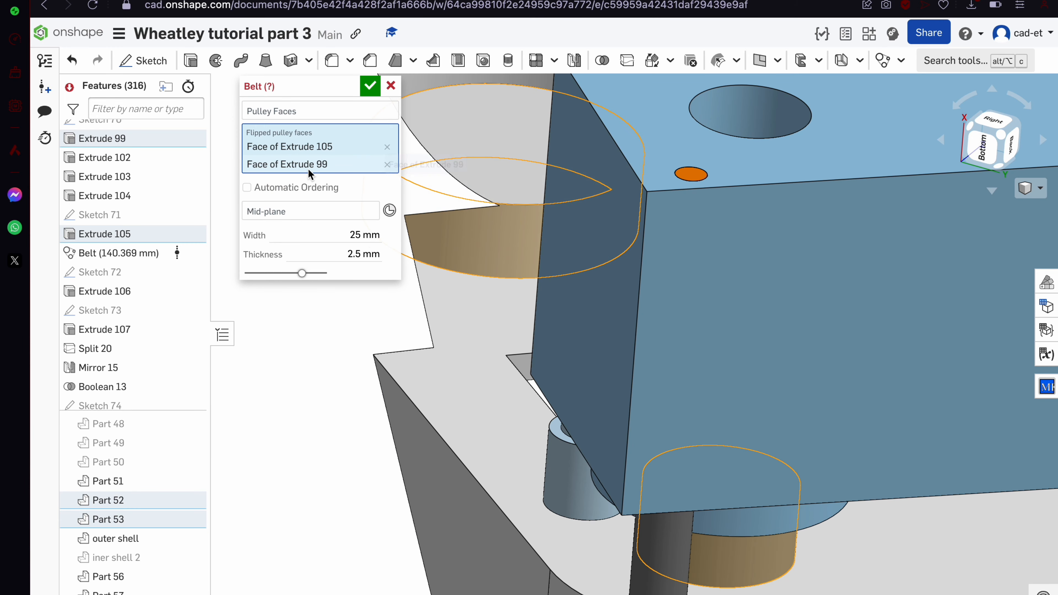
pyautogui.click(316, 111)
pyautogui.click(572, 494)
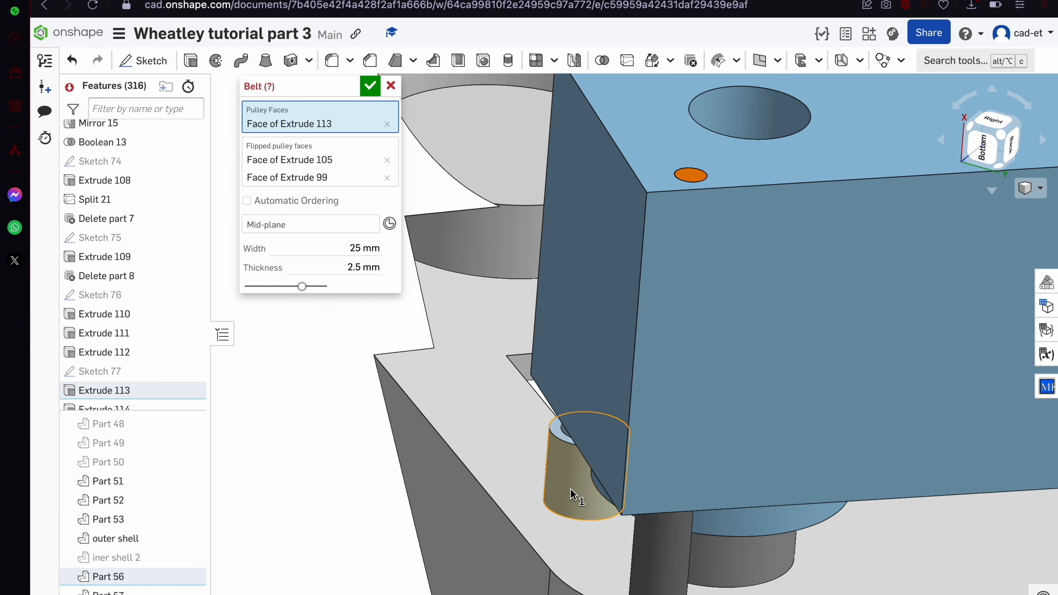
pyautogui.scroll(-3, 570, 490)
# Move the upper and lower pulleys to regular pulleys and set the mid-plane at the lower pulley
pyautogui.click(387, 160)
pyautogui.click(499, 301)
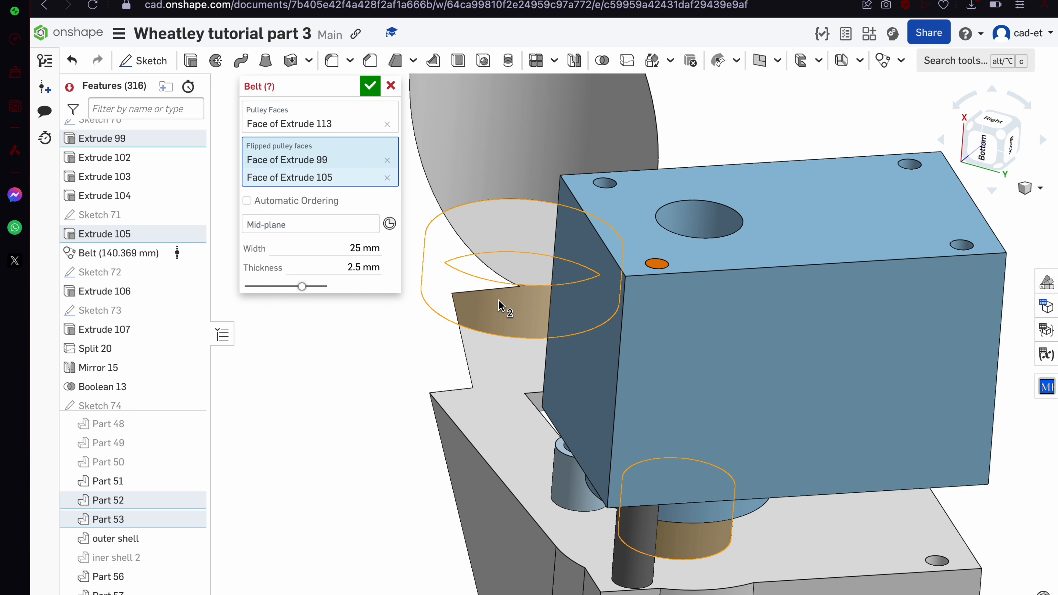
pyautogui.click(387, 177)
pyautogui.click(371, 129)
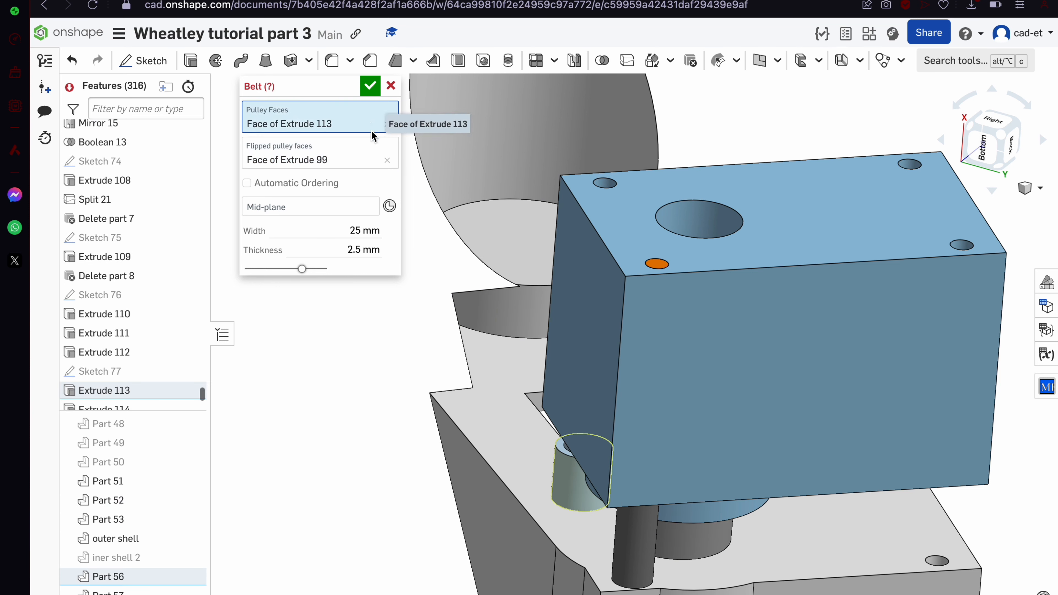
pyautogui.click(523, 333)
pyautogui.click(686, 540)
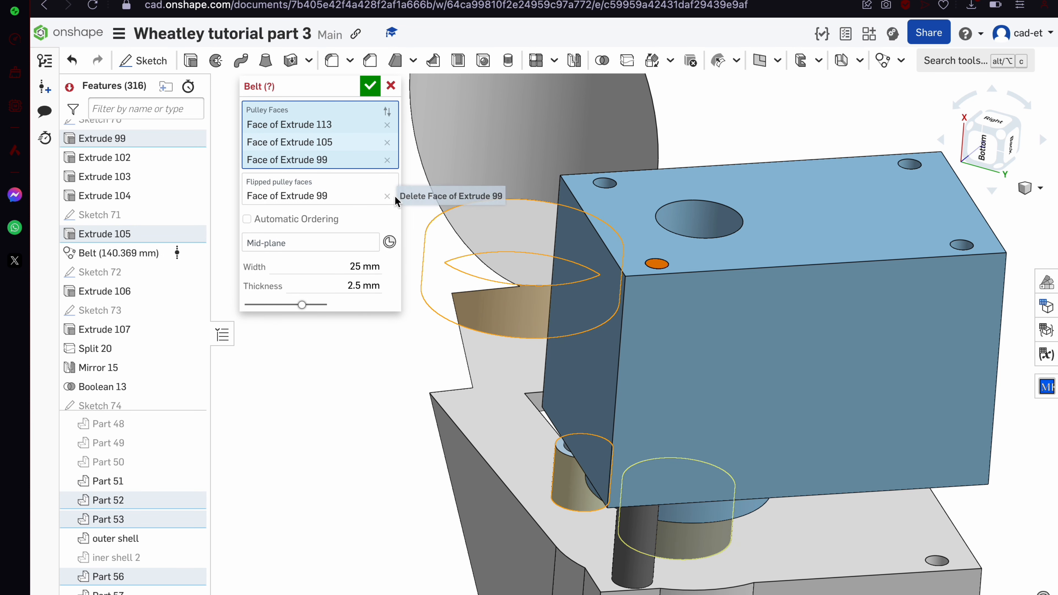
pyautogui.click(389, 241)
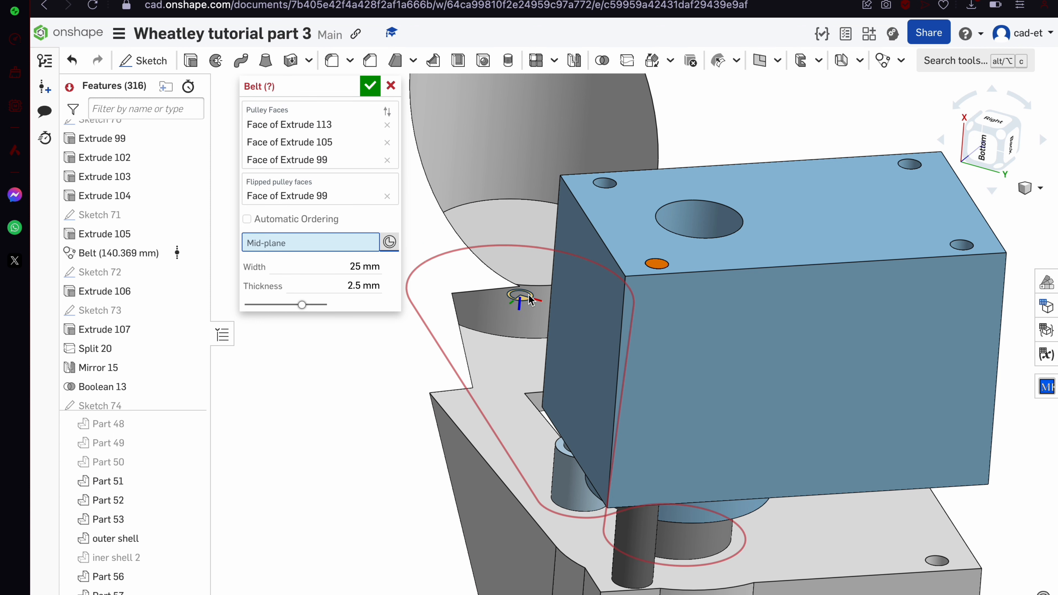
pyautogui.click(714, 535)
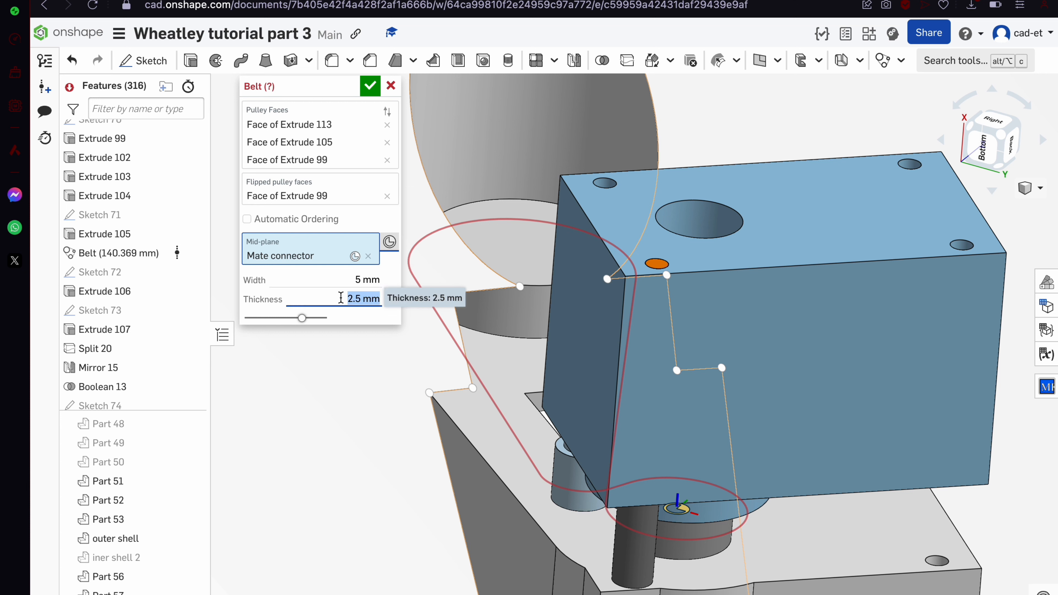
# Clear the pulley lists, re-add the upper and lower pulleys, and try the small cylinder reversed
pyautogui.click(387, 196)
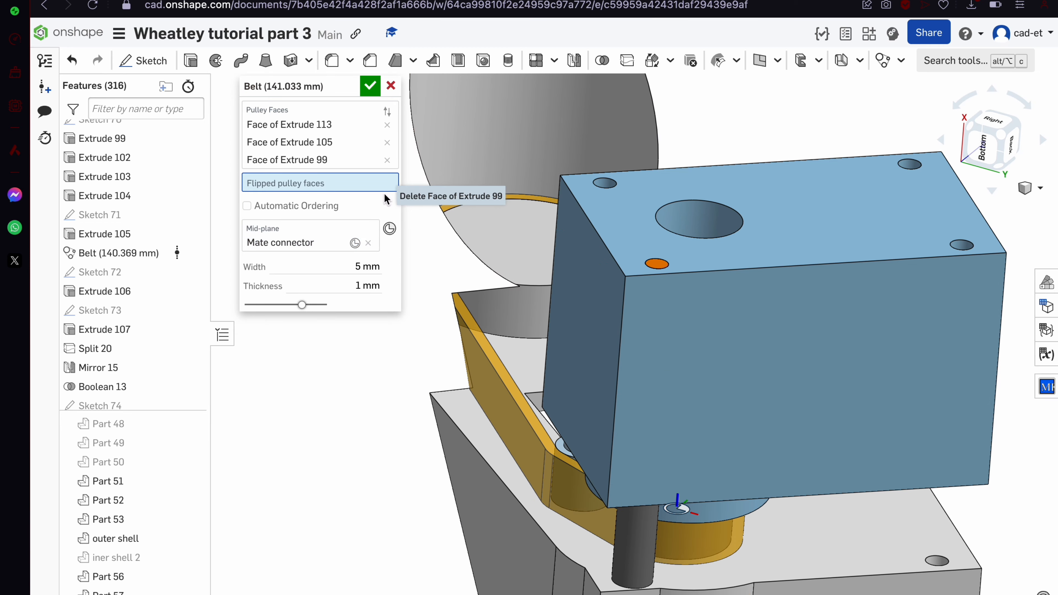
pyautogui.moveTo(526, 358); pyautogui.dragTo(521, 341, button='right')
pyautogui.click(387, 161)
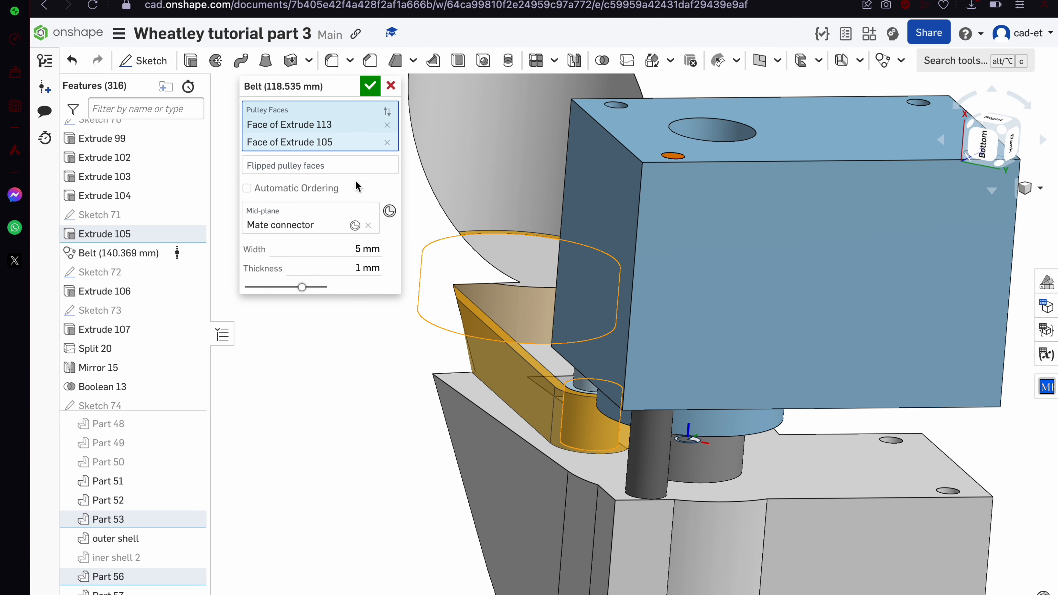
pyautogui.click(387, 143)
pyautogui.click(387, 123)
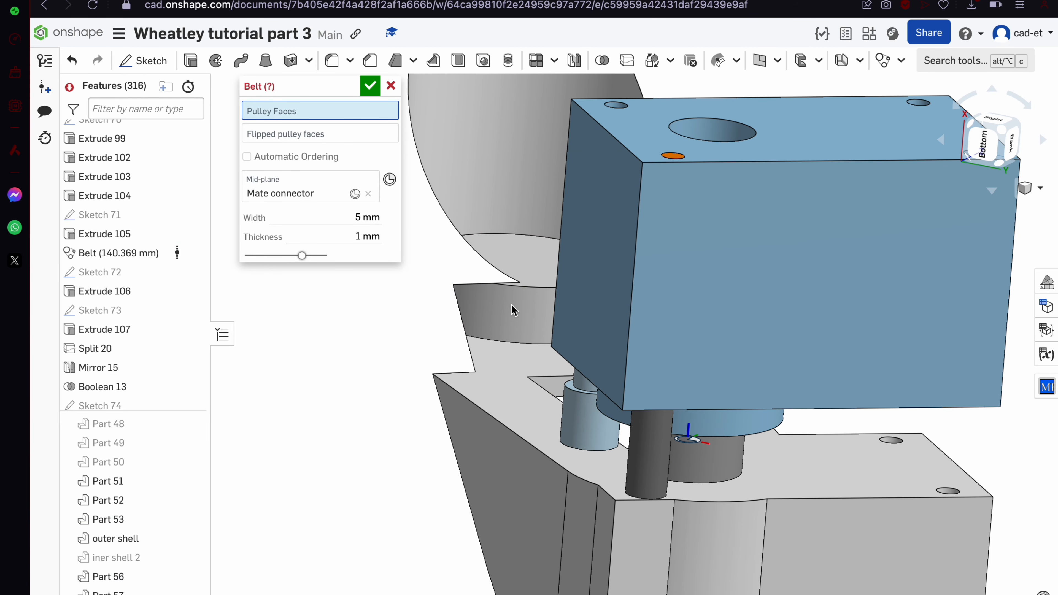
pyautogui.click(523, 313)
pyautogui.click(708, 457)
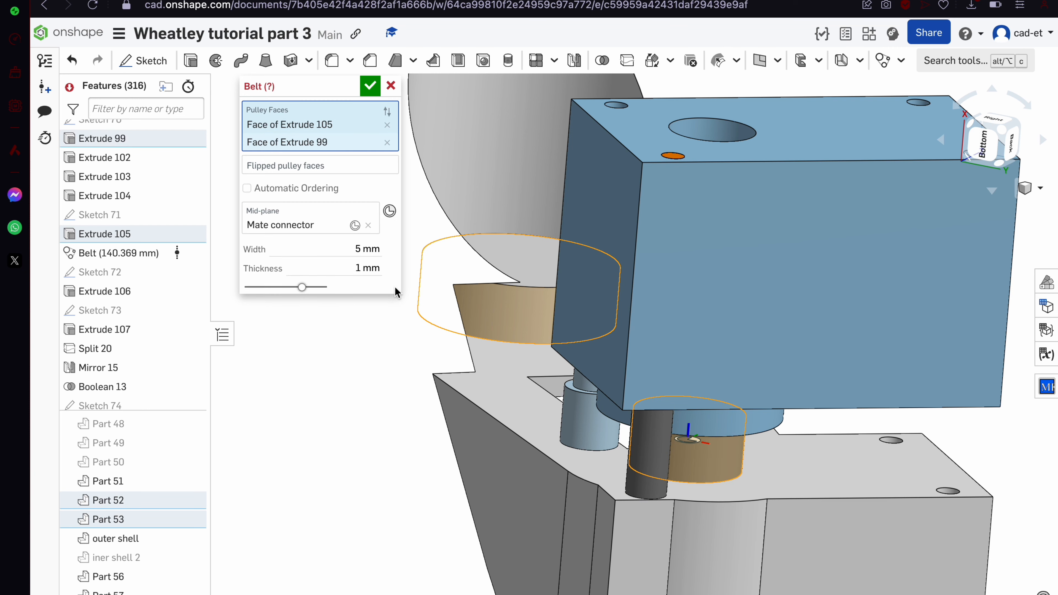
pyautogui.click(345, 166)
pyautogui.click(577, 420)
# Make the small cylinder a third regular pulley and accept the 5 mm × 1 mm belt (141.033 mm)
pyautogui.scroll(5, 578, 420)
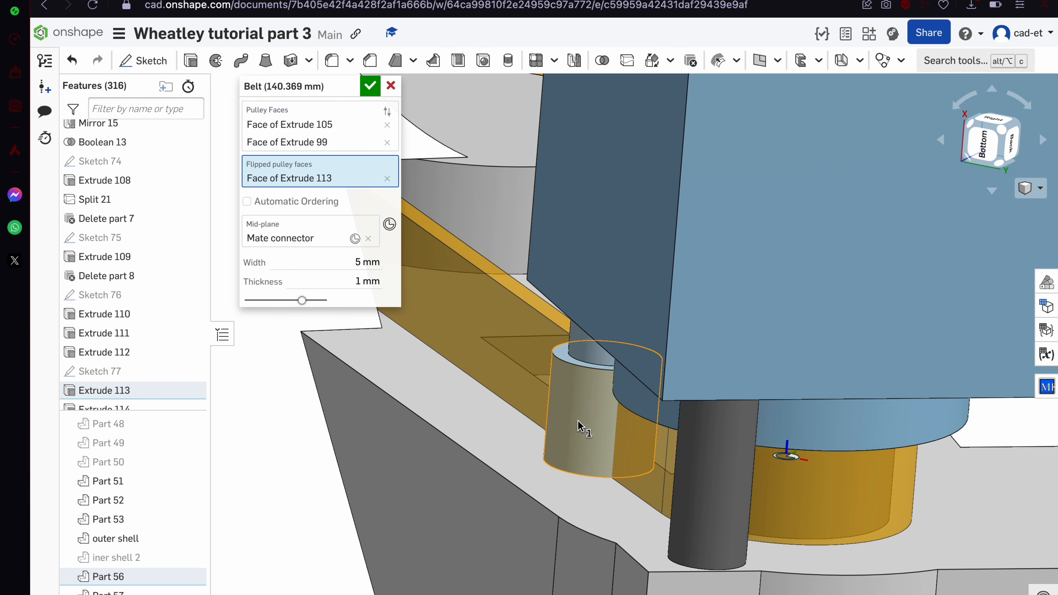
pyautogui.click(386, 178)
pyautogui.click(358, 125)
pyautogui.click(575, 427)
pyautogui.scroll(-6, 575, 427)
pyautogui.moveTo(575, 427); pyautogui.dragTo(565, 468, button='right')
pyautogui.scroll(-1, 534, 385)
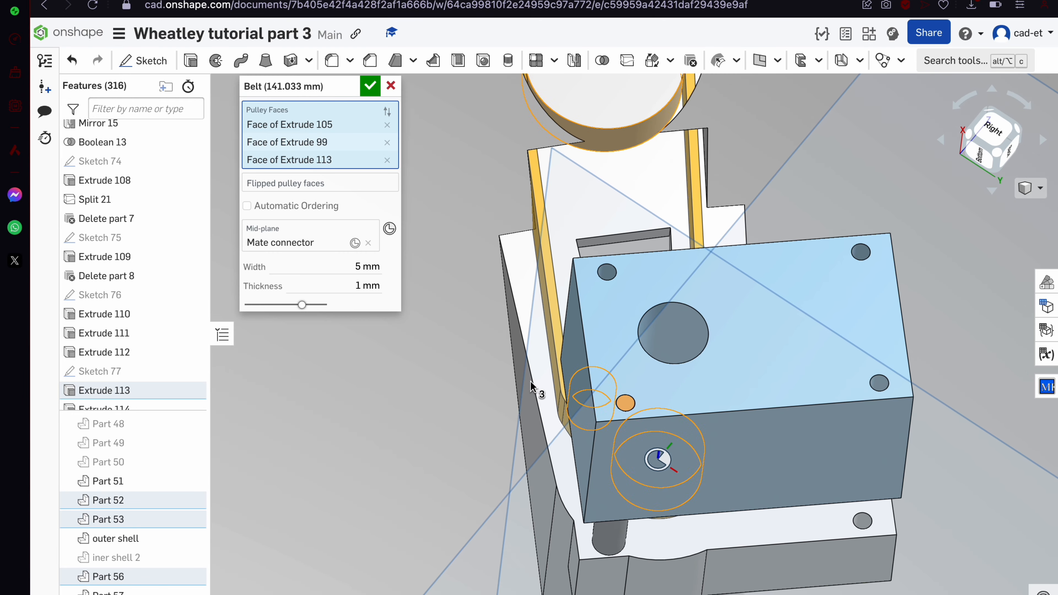
pyautogui.click(370, 86)
pyautogui.scroll(3, 490, 163)
pyautogui.moveTo(490, 162); pyautogui.dragTo(472, 172, button='right')
# Select the sharp edge at the belt's top and try a chamfer, then cancel it
pyautogui.scroll(4, 577, 155)
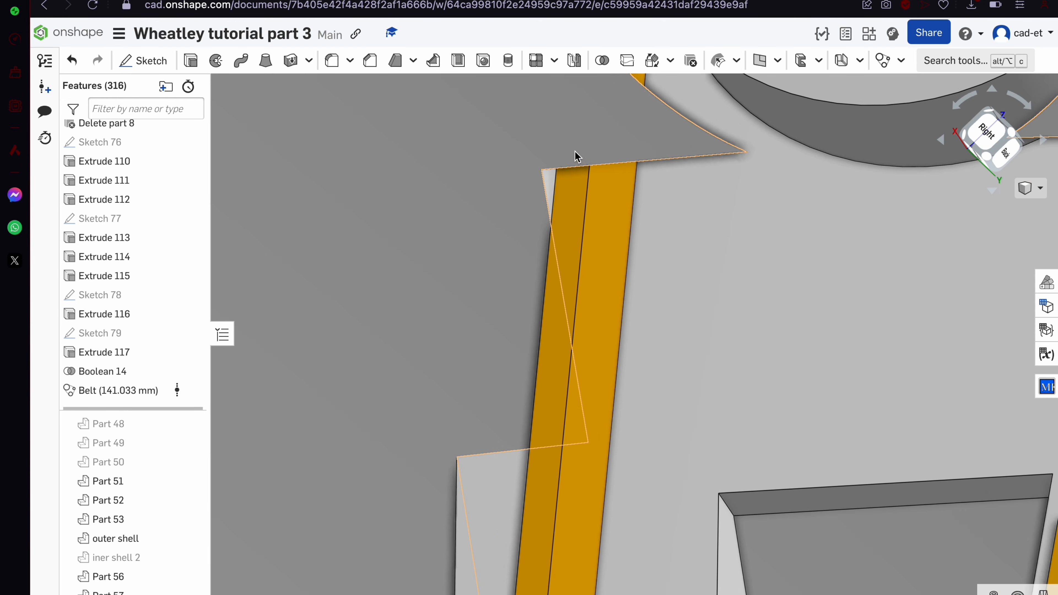
pyautogui.click(541, 187)
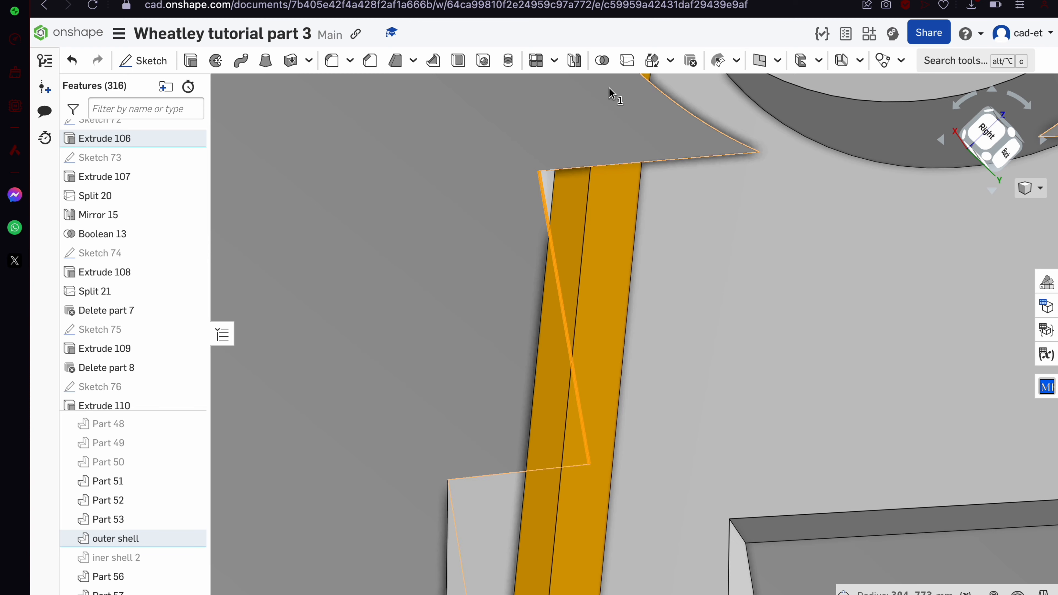
pyautogui.click(371, 61)
pyautogui.moveTo(486, 307); pyautogui.dragTo(527, 287, button='right')
pyautogui.click(392, 84)
# Fillet the edge with a radius of about 3.95 mm
pyautogui.hotkey('shift', 'f')
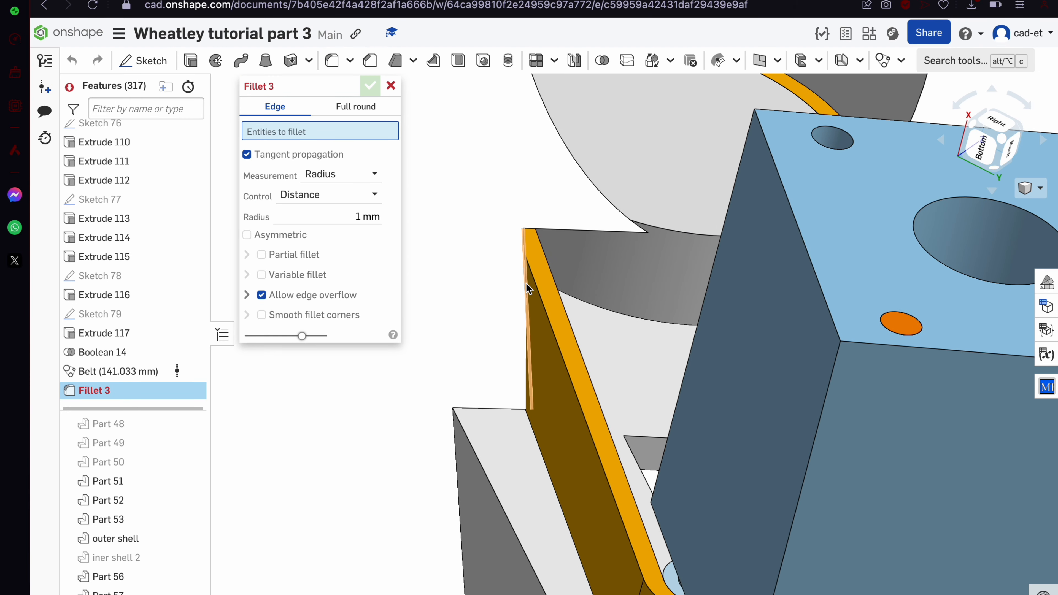
pyautogui.click(526, 239)
pyautogui.moveTo(491, 314)
pyautogui.mouseDown()
pyautogui.moveTo(436, 329)
pyautogui.moveTo(476, 323)
pyautogui.mouseUp()
pyautogui.moveTo(475, 322); pyautogui.dragTo(434, 396, button='right')
pyautogui.click(370, 86)
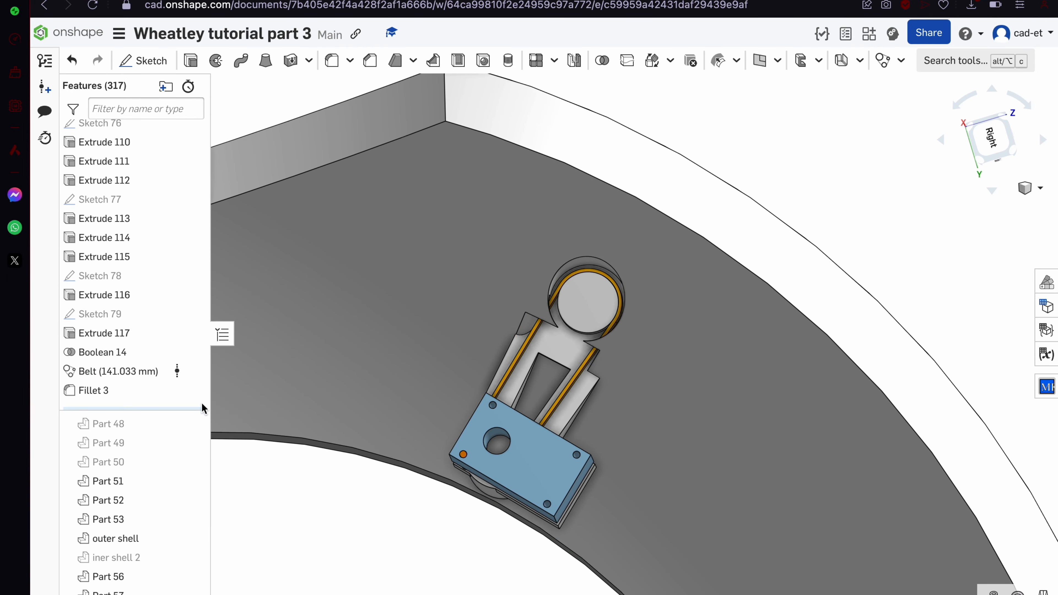
# Reopen Fillet 3 and confirm it on the Extrude 106 edges at 3.952 mm
pyautogui.doubleClick(126, 392)
pyautogui.scroll(5, 611, 309)
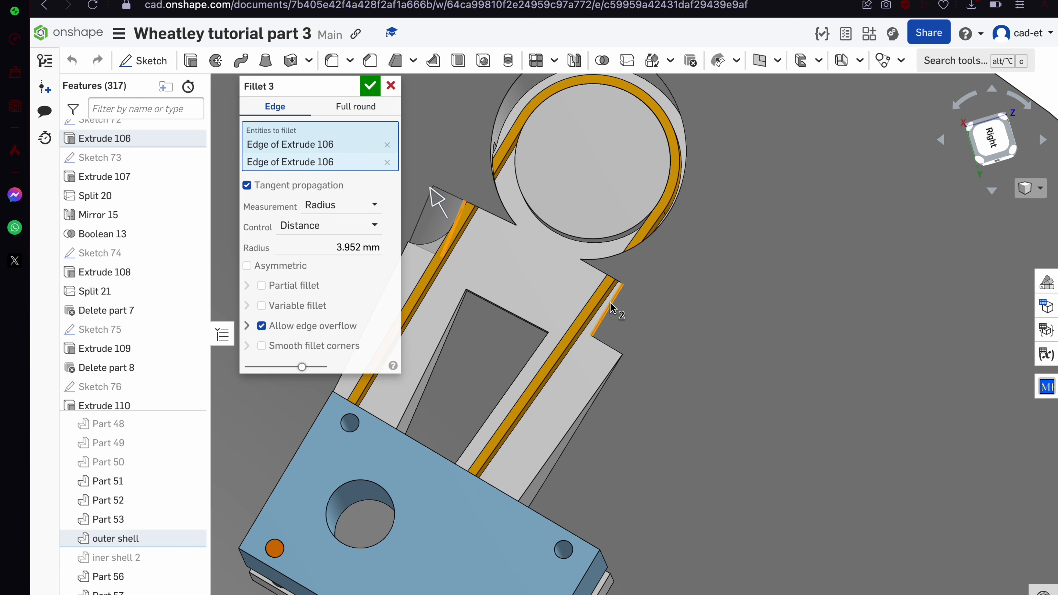
pyautogui.click(370, 86)
pyautogui.scroll(-5, 496, 324)
# Orbit around the servo bracket to inspect the belt and hole
pyautogui.moveTo(497, 324); pyautogui.dragTo(496, 286, button='right')
pyautogui.scroll(4, 612, 257)
pyautogui.moveTo(613, 257); pyautogui.dragTo(636, 286, button='right')
pyautogui.scroll(3, 614, 238)
pyautogui.scroll(-5, 635, 284)
pyautogui.scroll(4, 499, 283)
pyautogui.moveTo(500, 283); pyautogui.dragTo(478, 294, button='right')
pyautogui.scroll(-2, 478, 294)
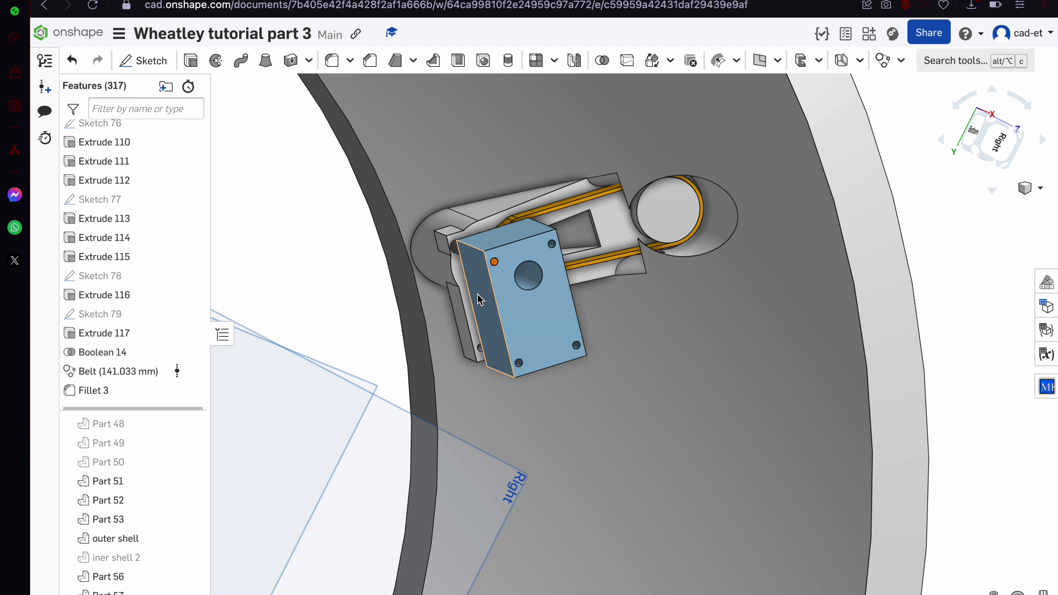
# Make Part 50 visible again
pyautogui.scroll(-1, 177, 436)
pyautogui.scroll(4, 153, 475)
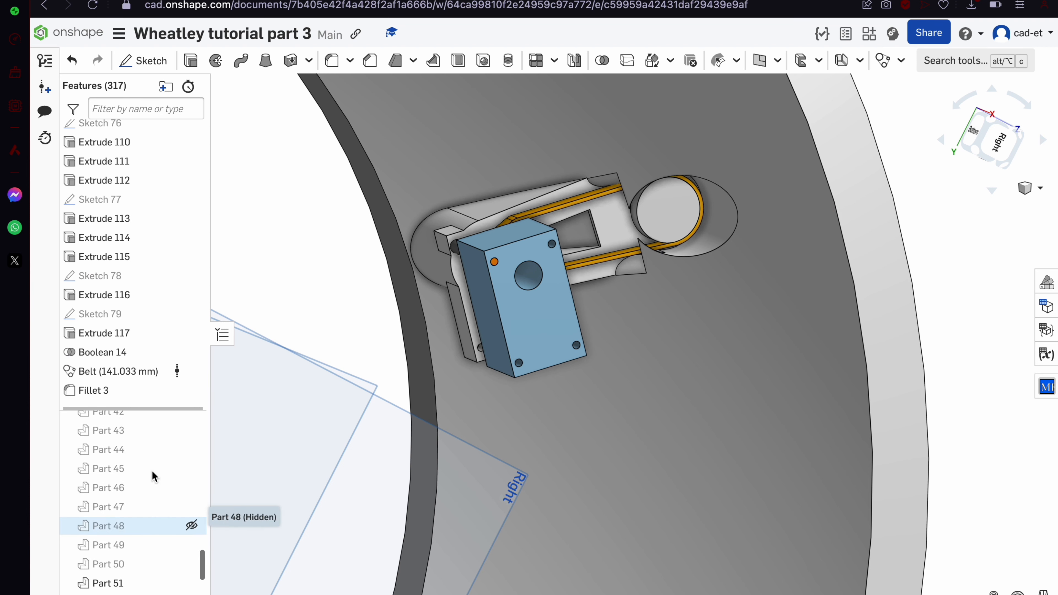
pyautogui.scroll(5, 153, 475)
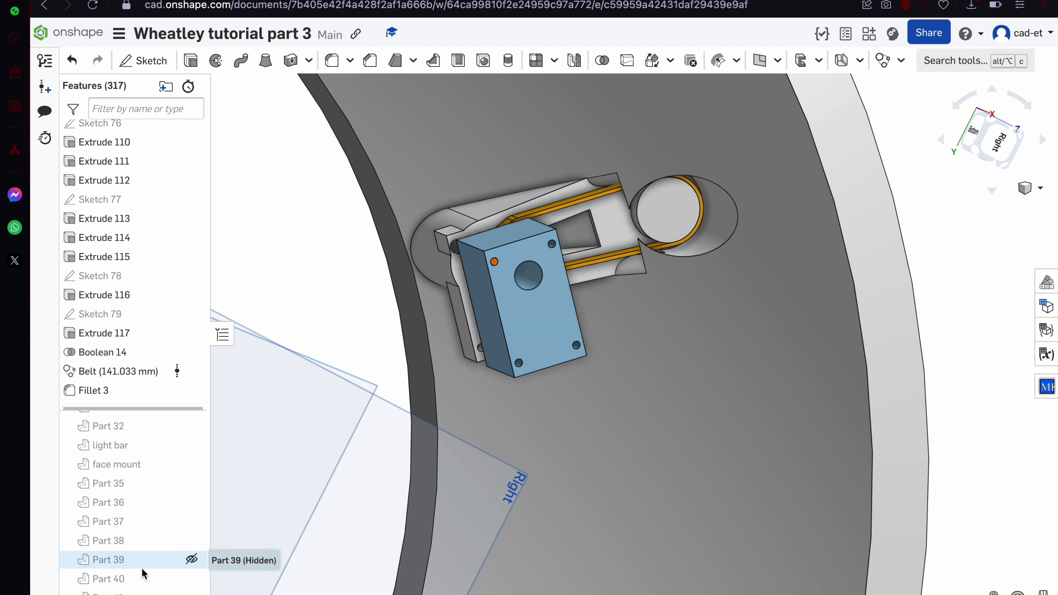
pyautogui.scroll(-3, 148, 575)
pyautogui.scroll(-3, 151, 573)
pyautogui.click(191, 557)
# Show all hidden parts from the parts list's context menu
pyautogui.scroll(-5, 564, 367)
pyautogui.scroll(20, 154, 475)
pyautogui.scroll(-2, 138, 544)
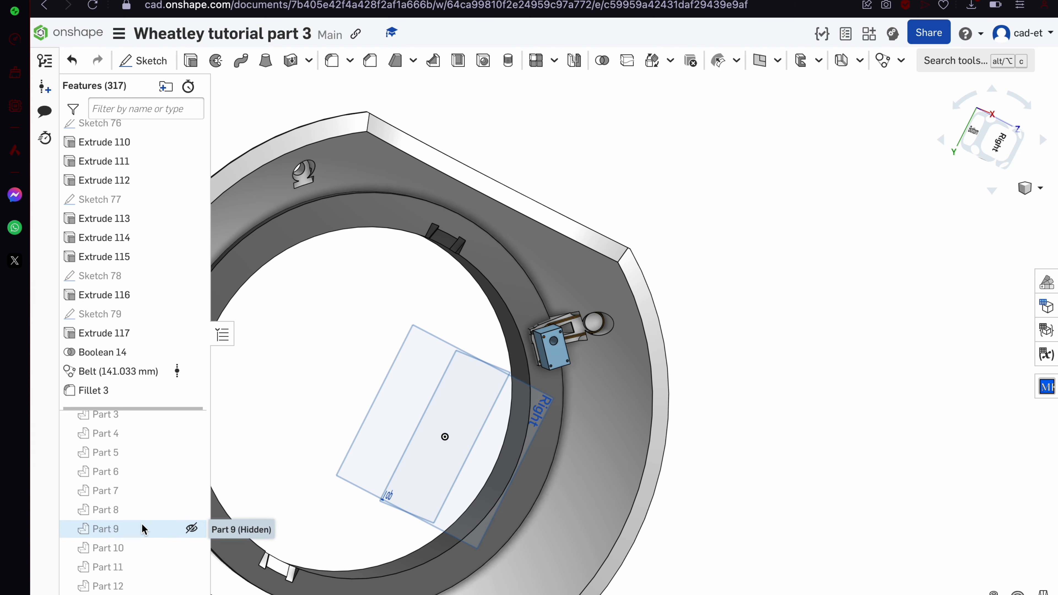
pyautogui.rightClick(310, 399)
pyautogui.click(376, 431)
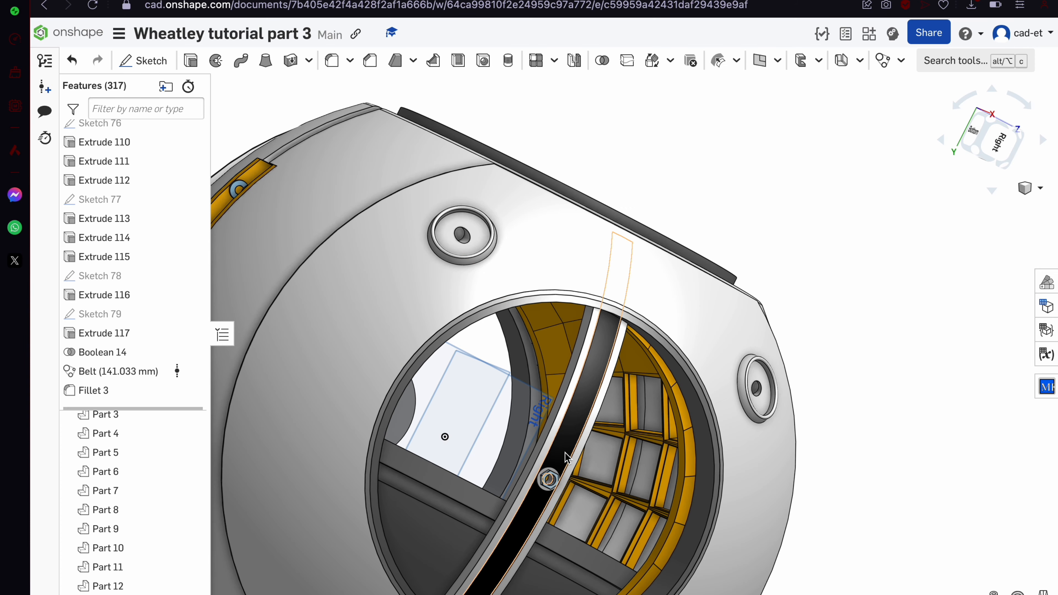
pyautogui.scroll(-5, 563, 453)
# Orbit the full sphere assembly from the top toward the blue servo block
pyautogui.moveTo(563, 452); pyautogui.dragTo(520, 433, button='right')
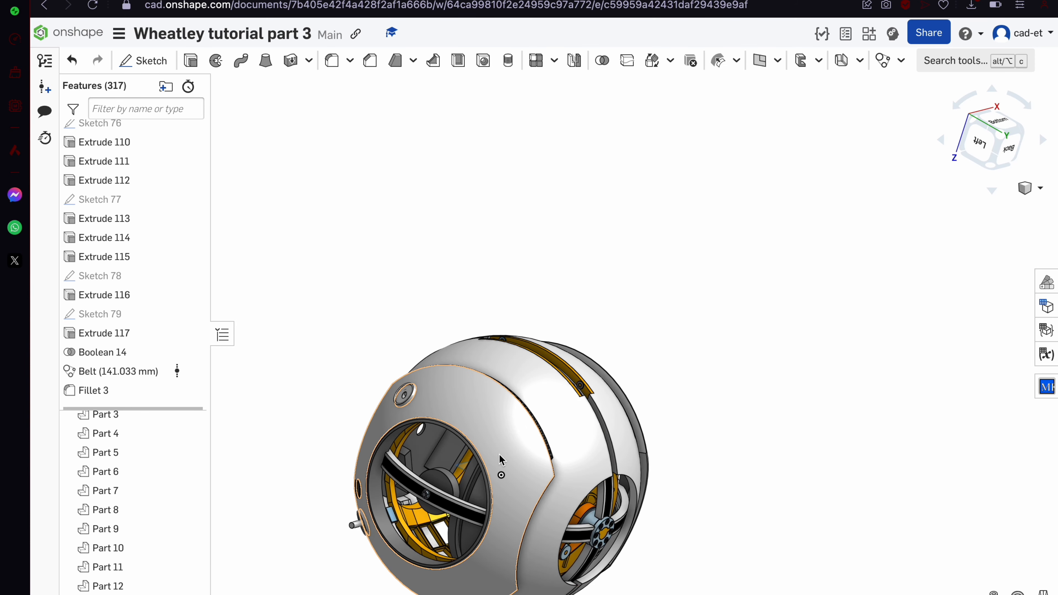
pyautogui.rightClick(520, 434)
pyautogui.scroll(5, 334, 507)
pyautogui.moveTo(335, 506); pyautogui.dragTo(422, 438, button='right')
pyautogui.scroll(5, 590, 396)
pyautogui.moveTo(590, 396); pyautogui.dragTo(572, 367, button='right')
pyautogui.scroll(5, 699, 355)
pyautogui.moveTo(699, 356); pyautogui.dragTo(692, 410, button='right')
pyautogui.scroll(-8, 688, 388)
pyautogui.scroll(5, 686, 392)
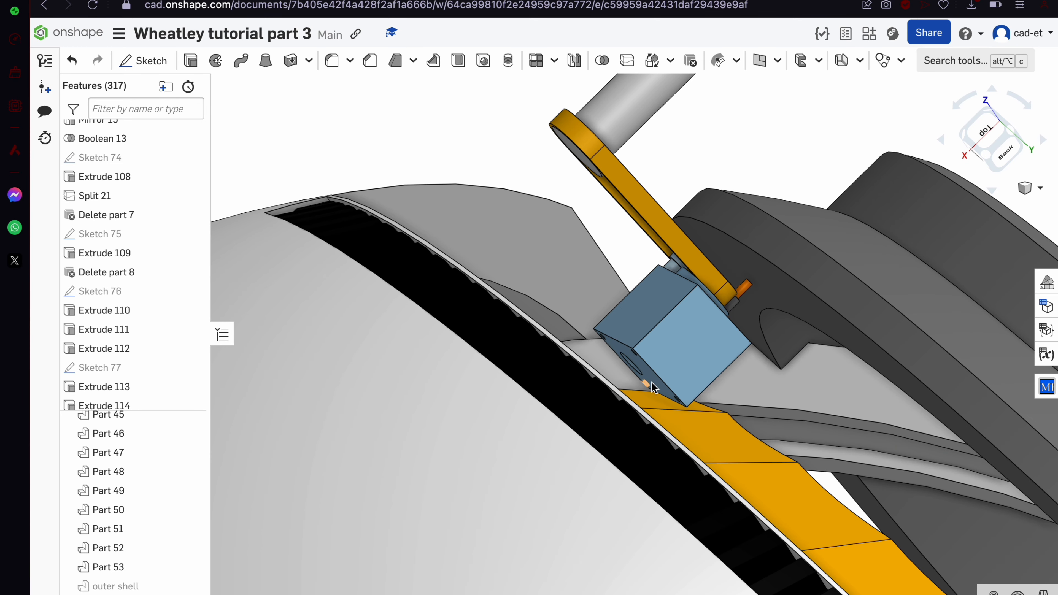
pyautogui.scroll(6, 655, 386)
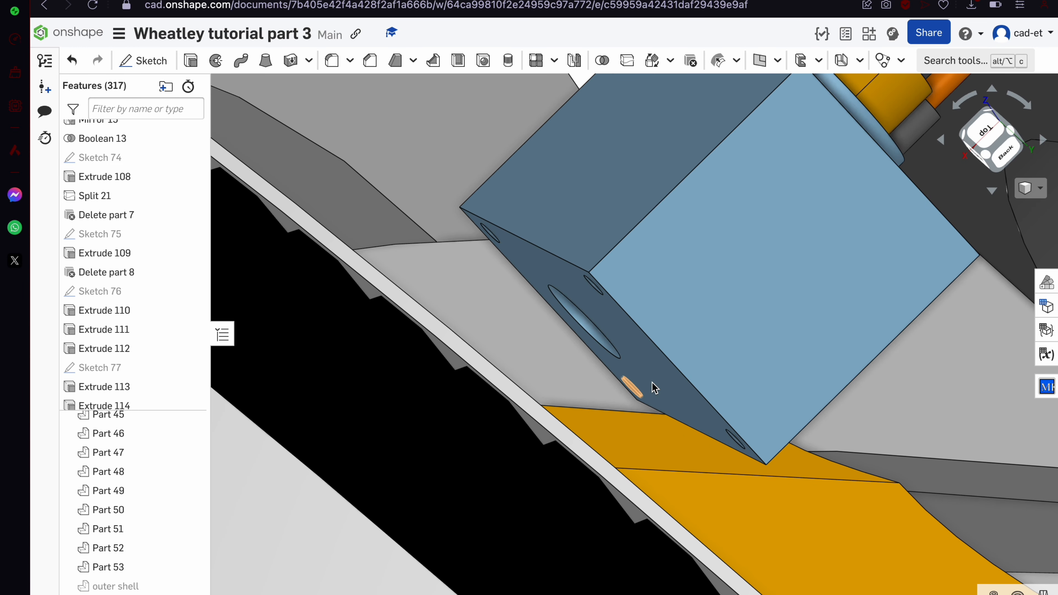
# Start a sketch on the blue servo block's side face and view the model from the left
pyautogui.click(652, 377)
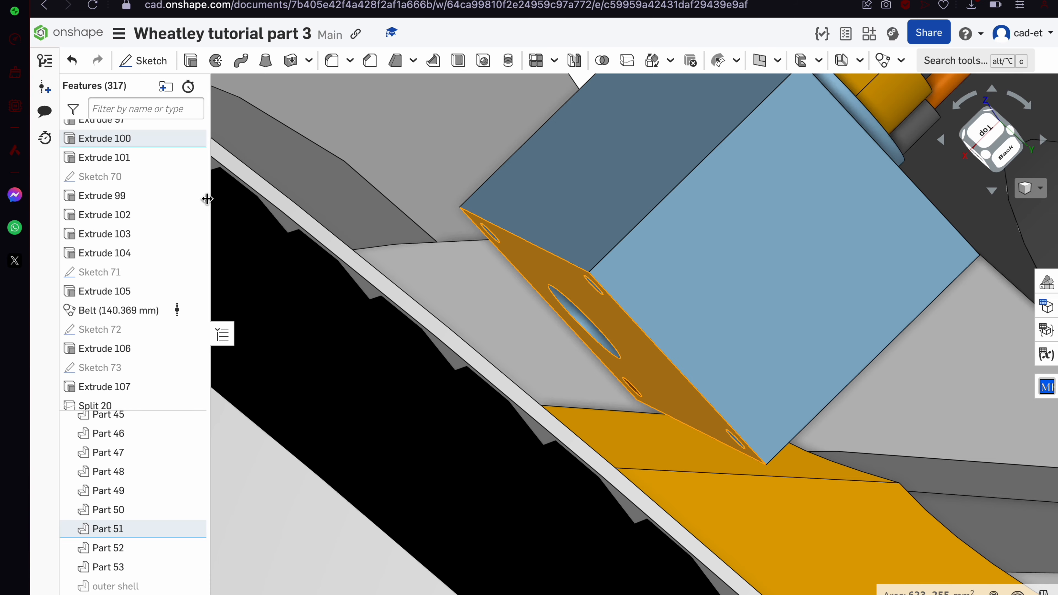
pyautogui.click(145, 60)
pyautogui.scroll(-5, 531, 333)
pyautogui.moveTo(536, 338); pyautogui.dragTo(479, 359, button='right')
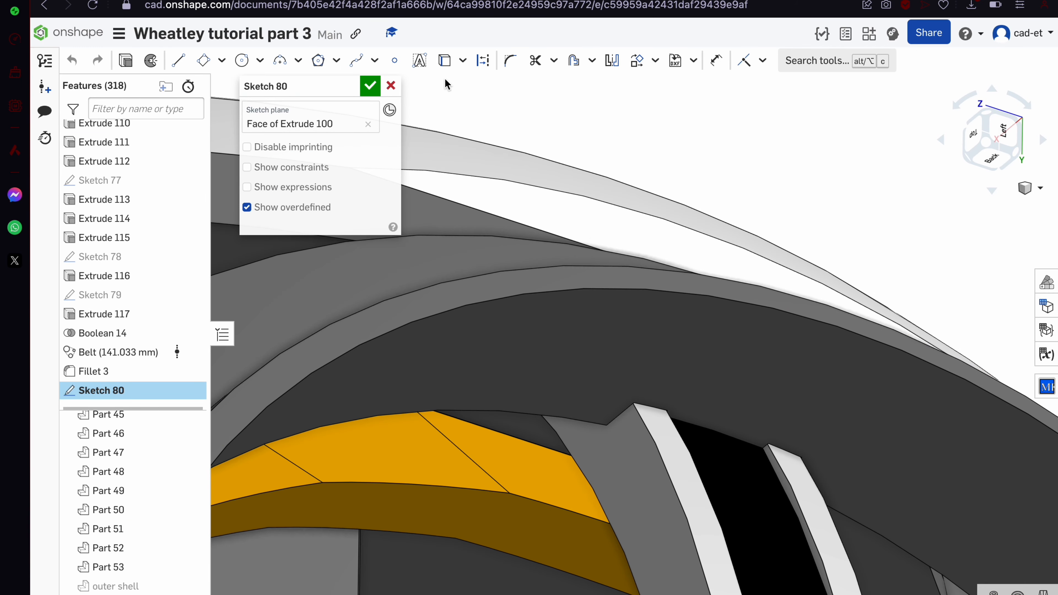
pyautogui.scroll(-10, 638, 350)
pyautogui.moveTo(638, 350); pyautogui.dragTo(644, 401, button='right')
pyautogui.click(1005, 149)
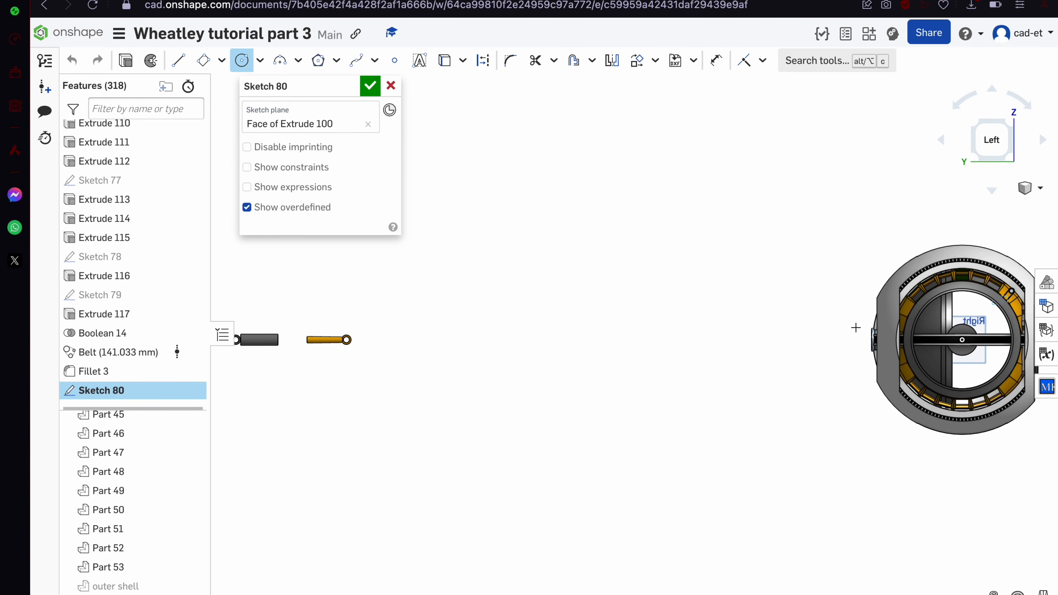
pyautogui.scroll(-2, 856, 328)
pyautogui.scroll(8, 1027, 312)
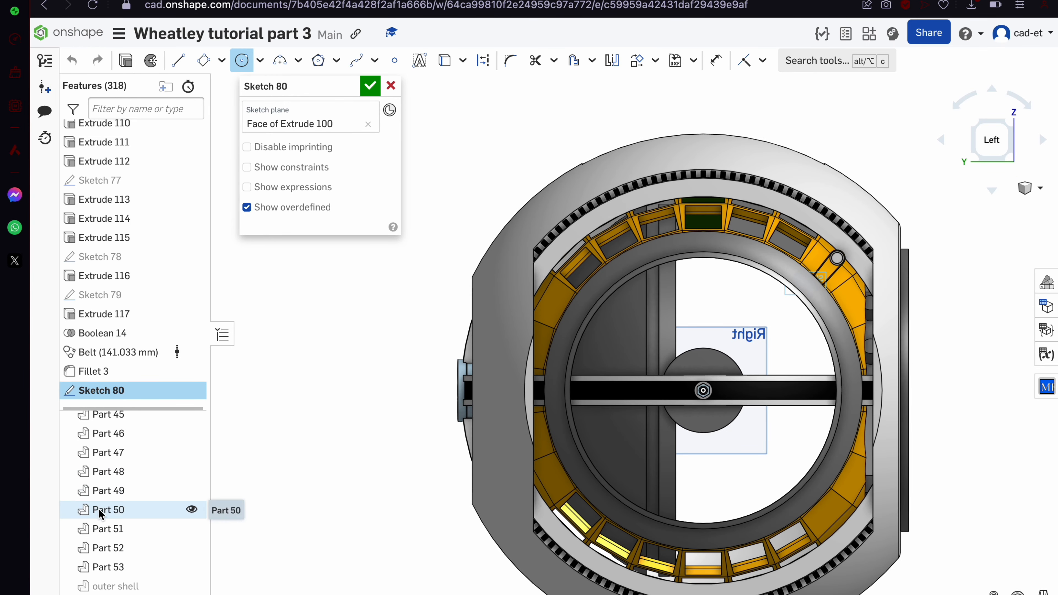
pyautogui.scroll(-3, 100, 514)
pyautogui.scroll(2, 150, 464)
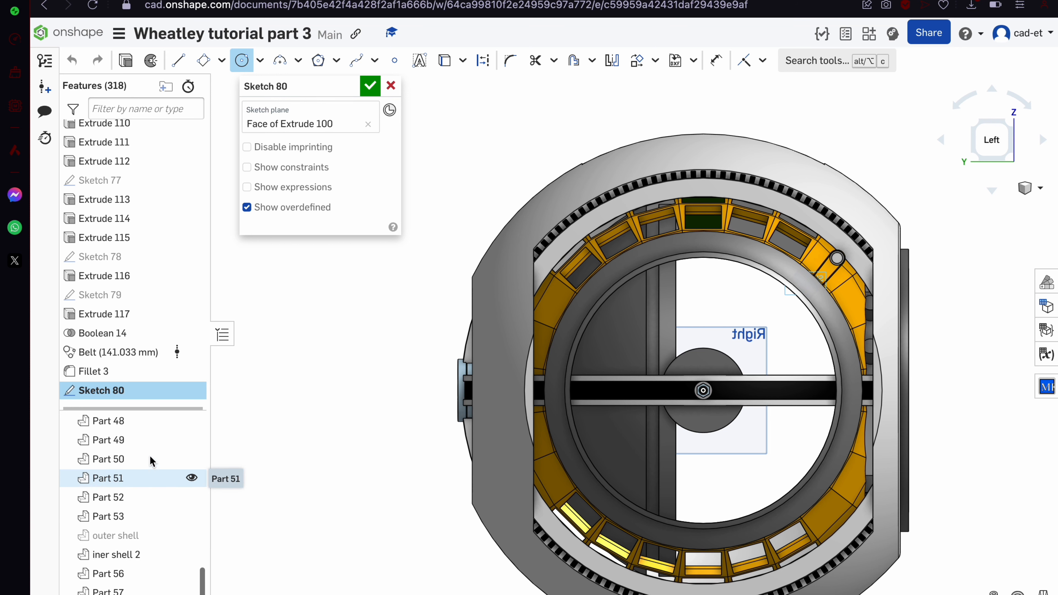
# Unhide the outer shell and clear the selection
pyautogui.rightClick(623, 270)
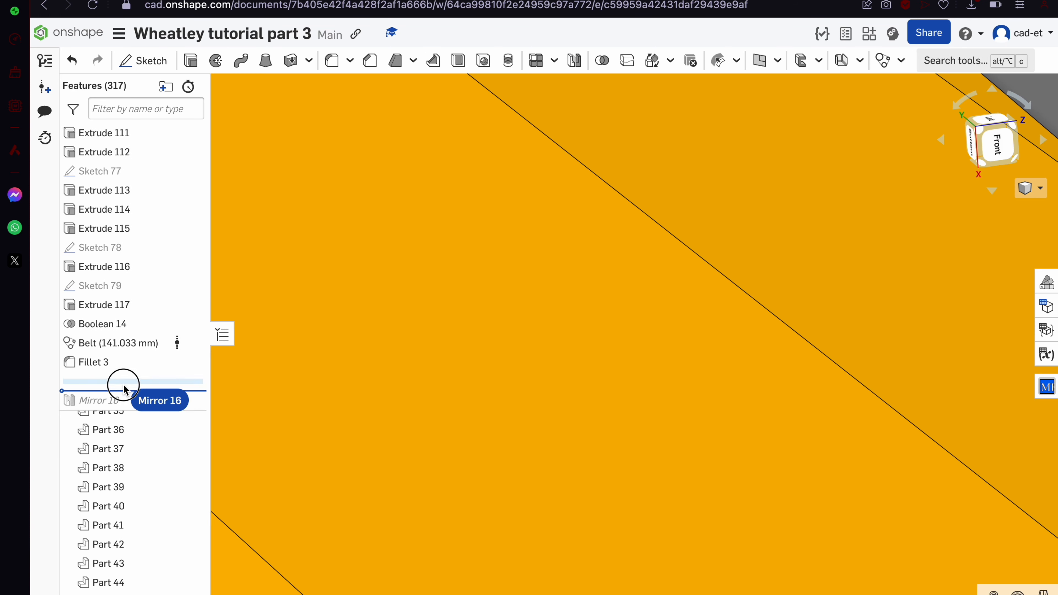
pyautogui.scroll(-10, 149, 466)
pyautogui.click(190, 500)
pyautogui.moveTo(591, 397)
pyautogui.mouseDown(button='right')
pyautogui.moveTo(562, 441)
pyautogui.moveTo(501, 456)
pyautogui.moveTo(593, 394)
pyautogui.mouseUp(button='right')
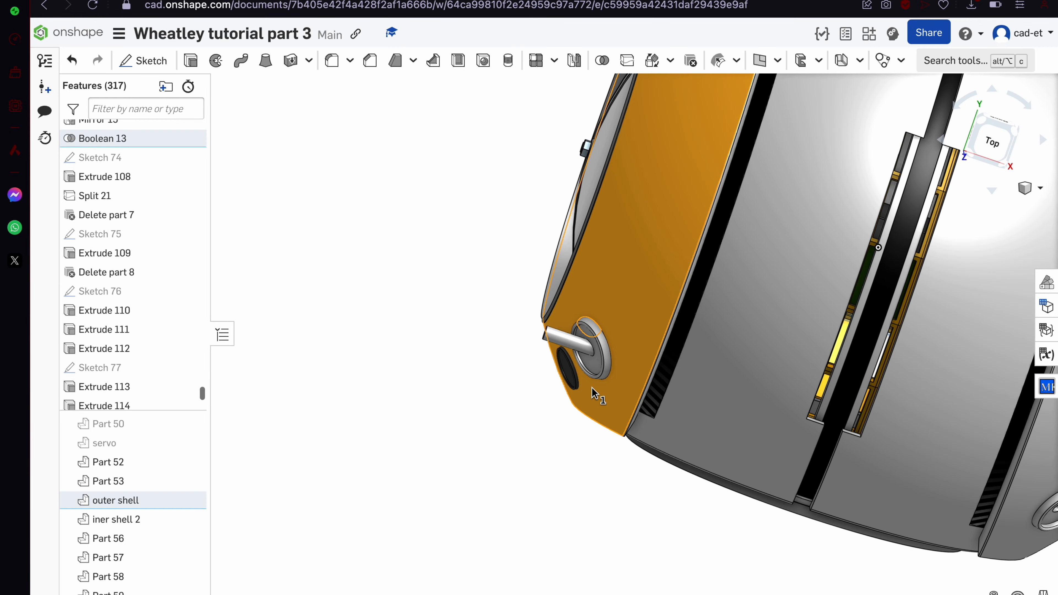
pyautogui.click(474, 461)
pyautogui.scroll(-5, 474, 460)
pyautogui.moveTo(475, 461); pyautogui.dragTo(516, 481, button='right')
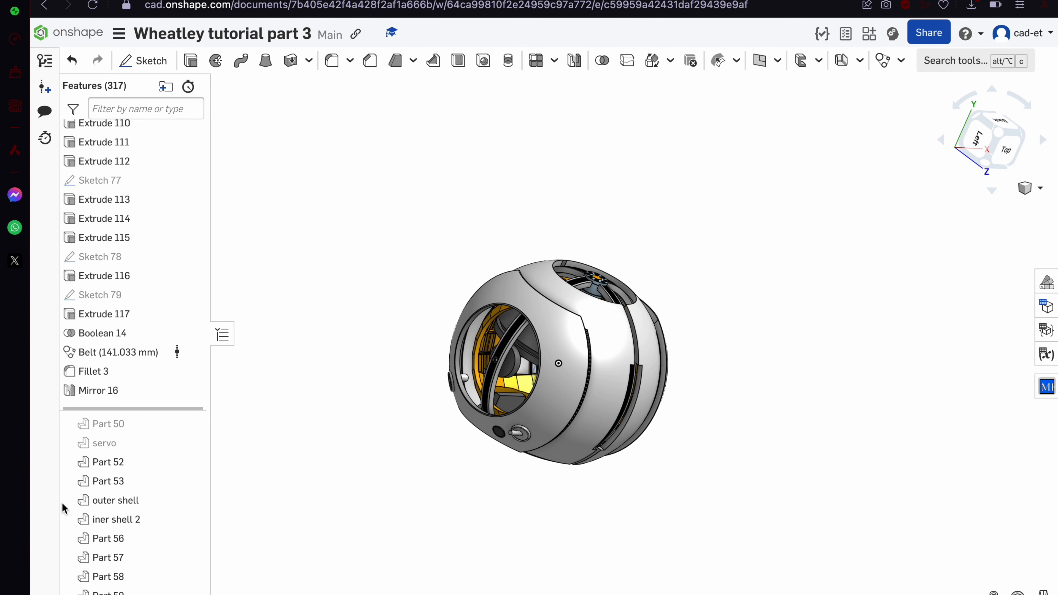
# Select the outer shell, the servo and the pin together
pyautogui.click(151, 504)
pyautogui.scroll(3, 151, 505)
pyautogui.click(125, 536)
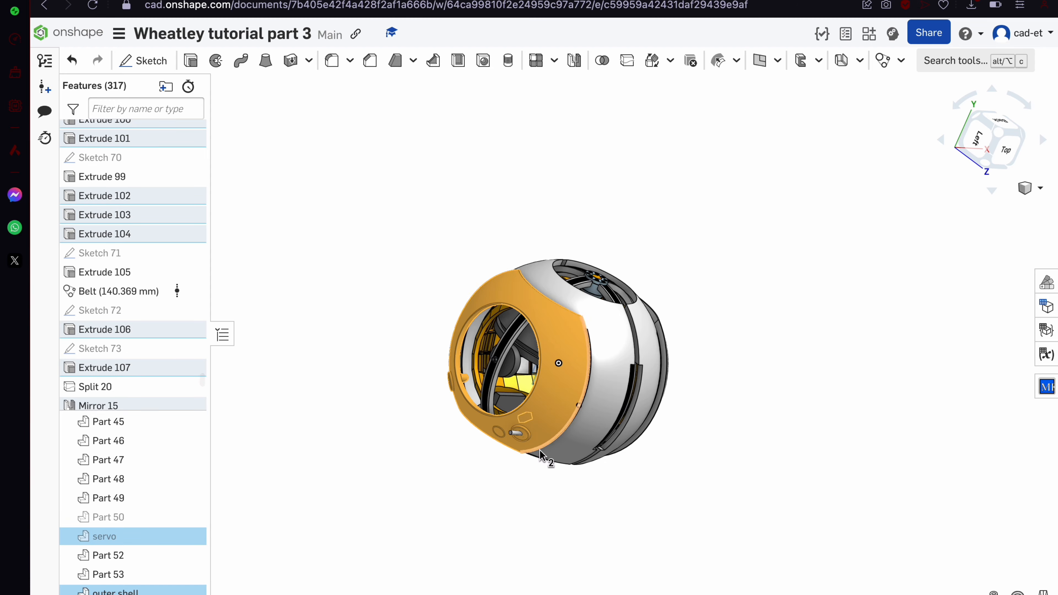
pyautogui.scroll(8, 538, 450)
pyautogui.click(444, 373)
pyautogui.moveTo(444, 374); pyautogui.dragTo(471, 403, button='right')
pyautogui.scroll(6, 437, 288)
# Select the thicker cylinder and the pin part around the servo
pyautogui.moveTo(436, 289); pyautogui.dragTo(432, 300, button='right')
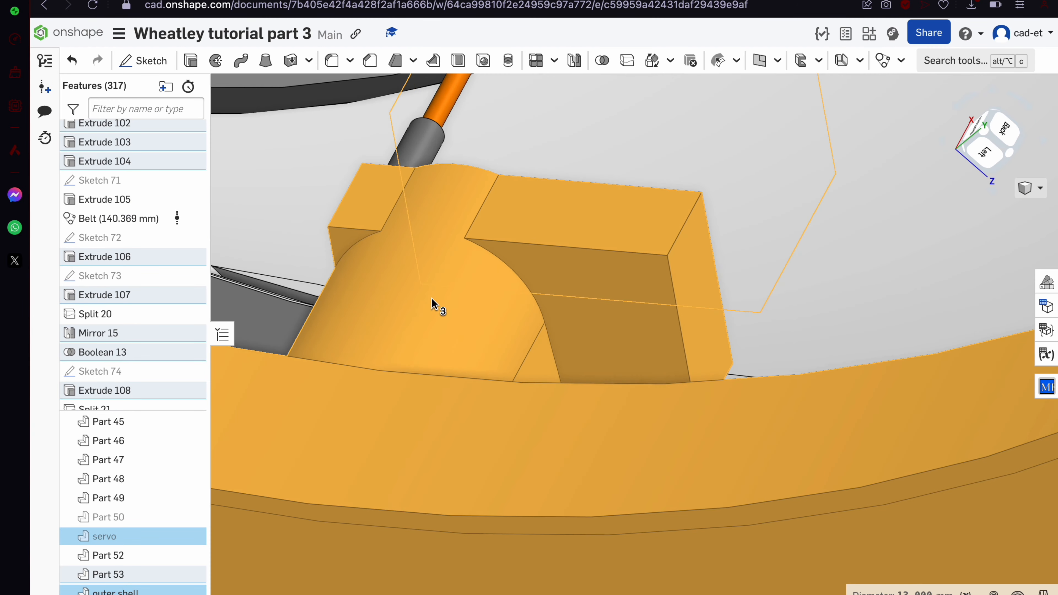
pyautogui.click(415, 131)
pyautogui.click(454, 101)
pyautogui.moveTo(454, 102); pyautogui.dragTo(445, 135, button='right')
pyautogui.moveTo(499, 238); pyautogui.dragTo(506, 342, button='right')
pyautogui.scroll(-6, 506, 343)
pyautogui.scroll(5, 507, 347)
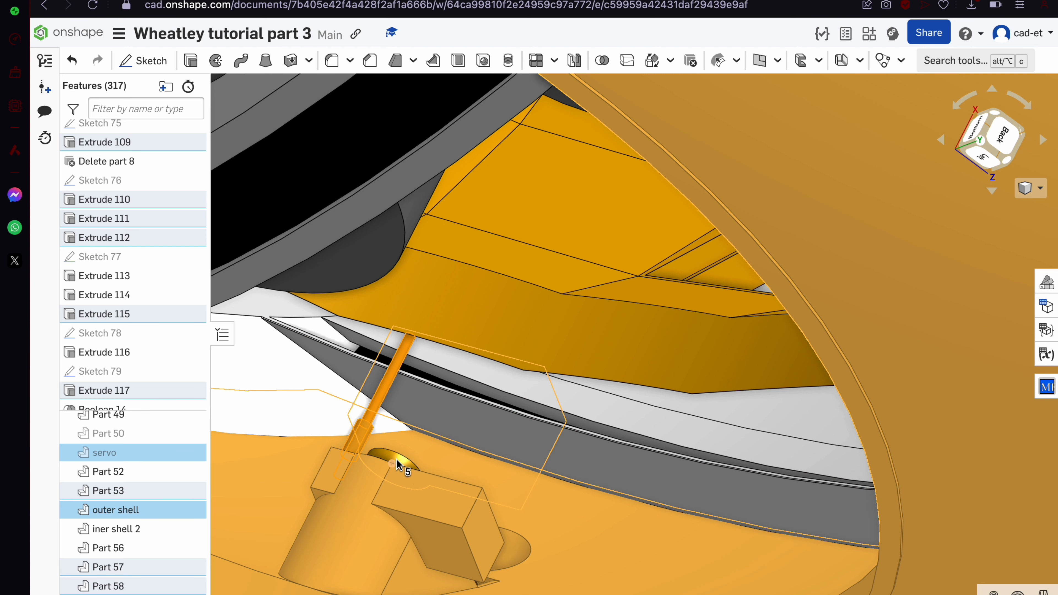
pyautogui.click(396, 464)
# Add Parts 53, 57, 58 and 56 to the selection and hide all other parts
pyautogui.click(148, 484)
pyautogui.click(126, 562)
pyautogui.click(126, 579)
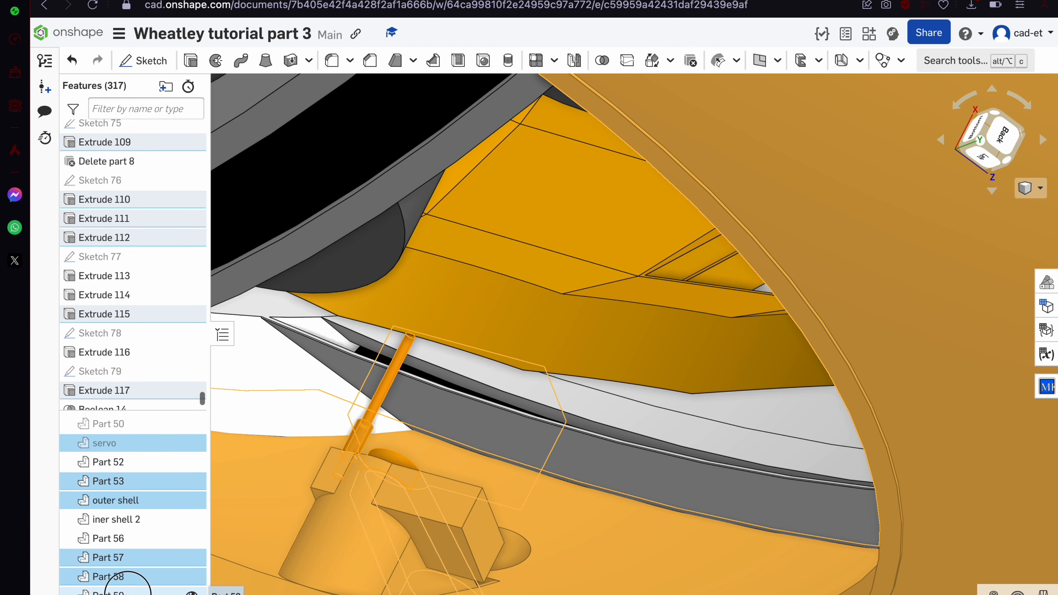
pyautogui.click(144, 538)
pyautogui.scroll(5, 503, 442)
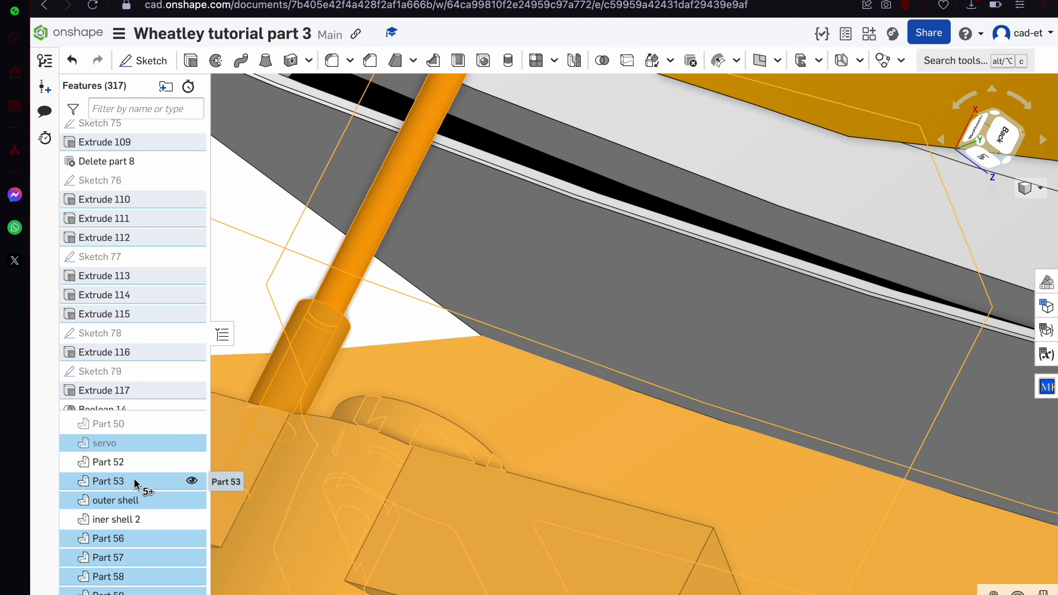
pyautogui.scroll(-15, 491, 525)
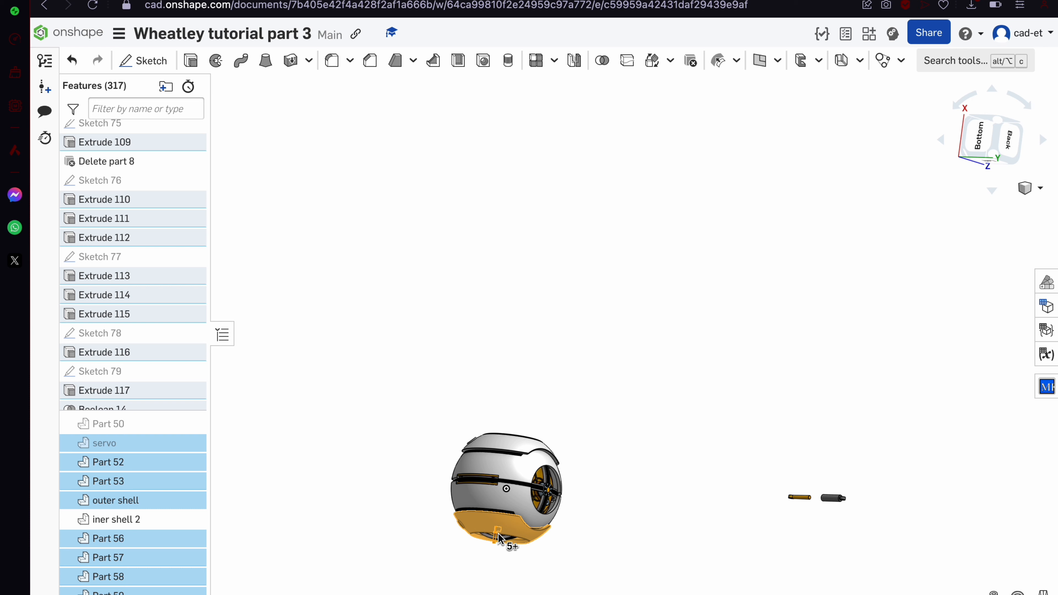
pyautogui.rightClick(499, 536)
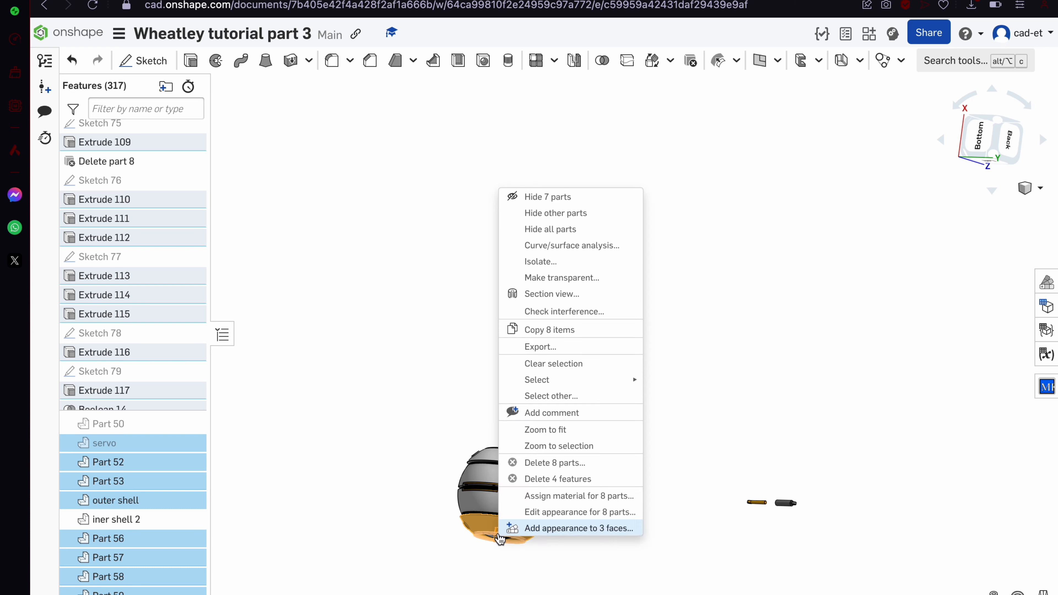
pyautogui.click(587, 215)
# Clear the selection and make the blue servo visible again
pyautogui.click(541, 495)
pyautogui.moveTo(540, 498); pyautogui.dragTo(448, 456, button='right')
pyautogui.scroll(12, 545, 357)
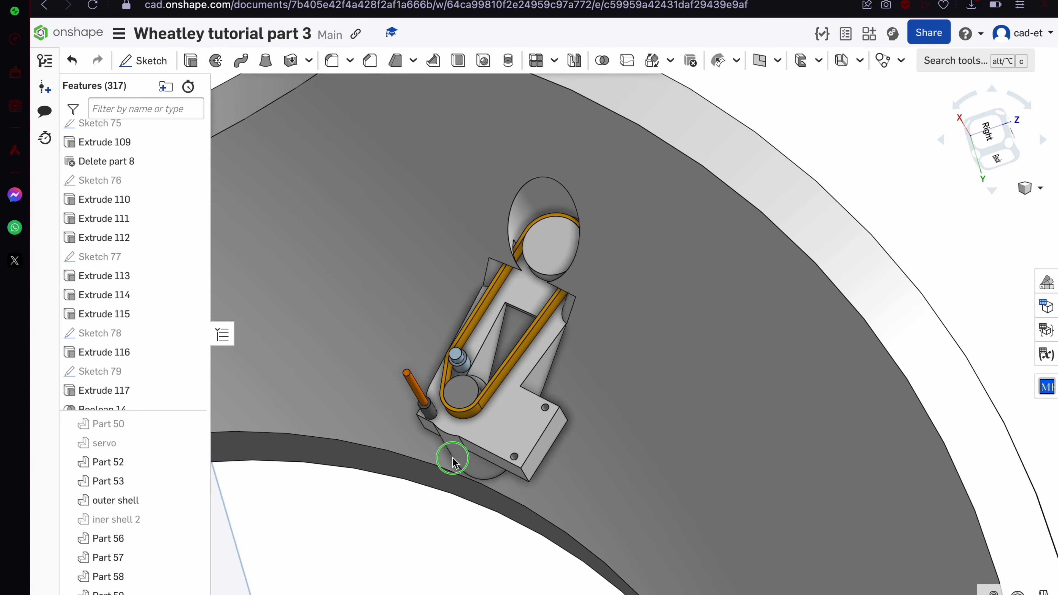
pyautogui.click(190, 442)
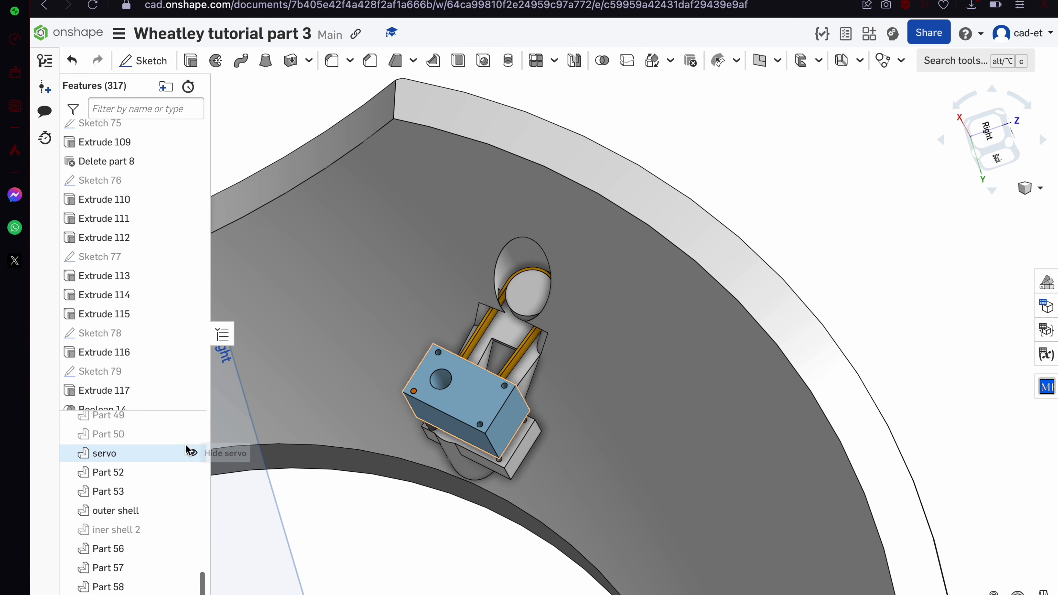
# Open Mirror 16 for editing
pyautogui.moveTo(302, 461); pyautogui.dragTo(297, 523, button='right')
pyautogui.scroll(-10, 465, 505)
pyautogui.scroll(6, 296, 525)
pyautogui.scroll(-2, 123, 333)
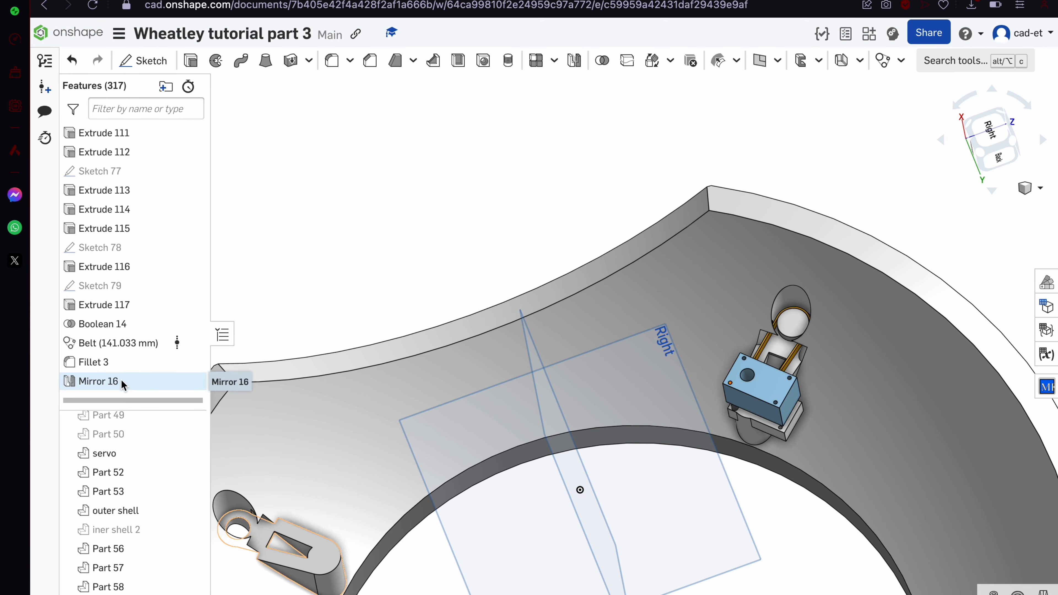
pyautogui.doubleClick(121, 389)
# Remove Extrude 96 from Mirror 16 so it mirrors Extrude 109, and accept
pyautogui.scroll(5, 857, 332)
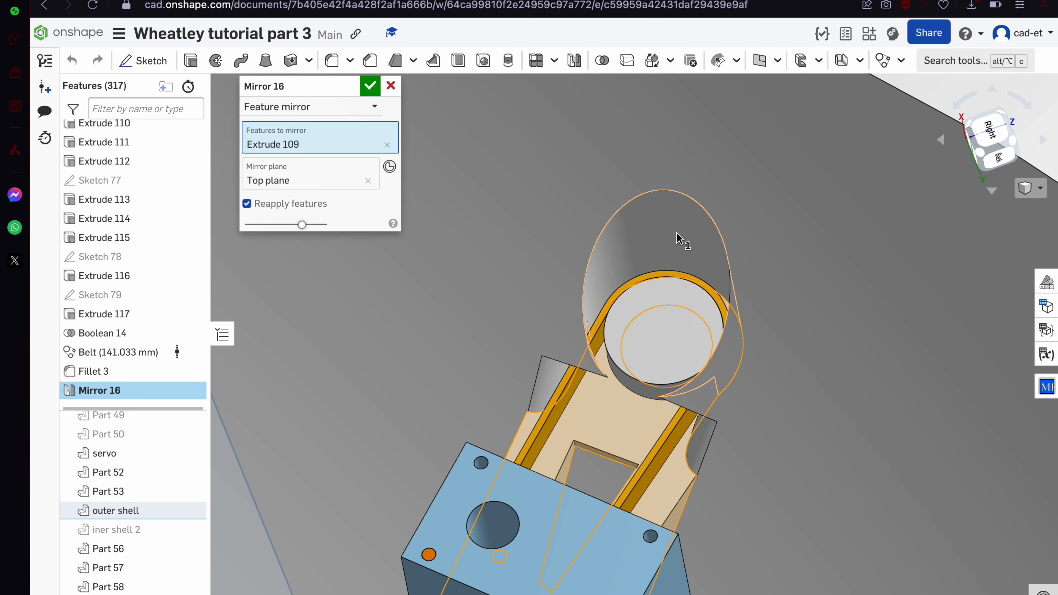
pyautogui.click(676, 238)
pyautogui.click(549, 379)
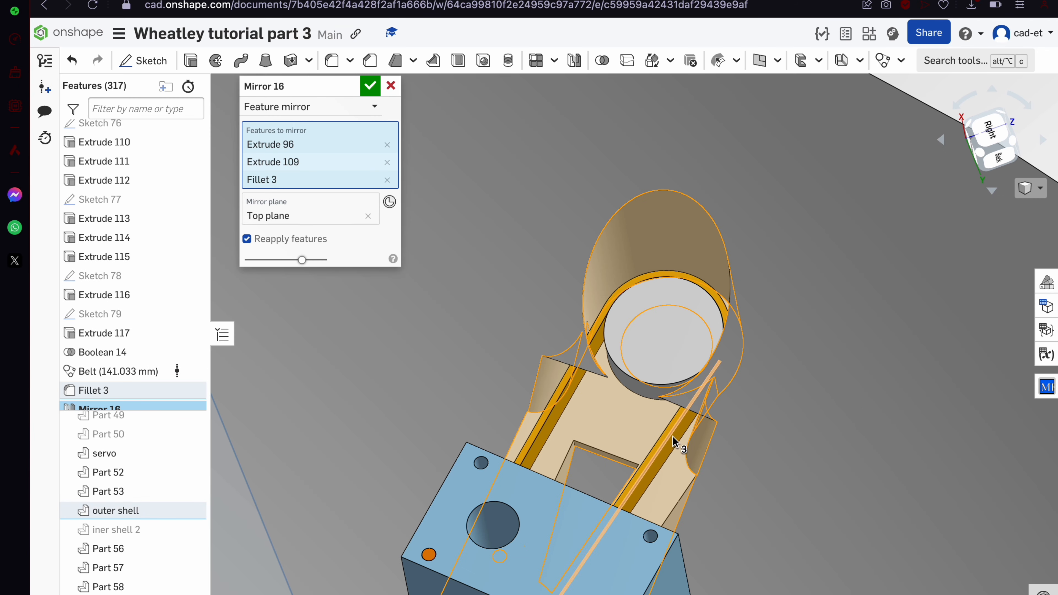
pyautogui.scroll(-10, 708, 436)
pyautogui.scroll(-3, 516, 488)
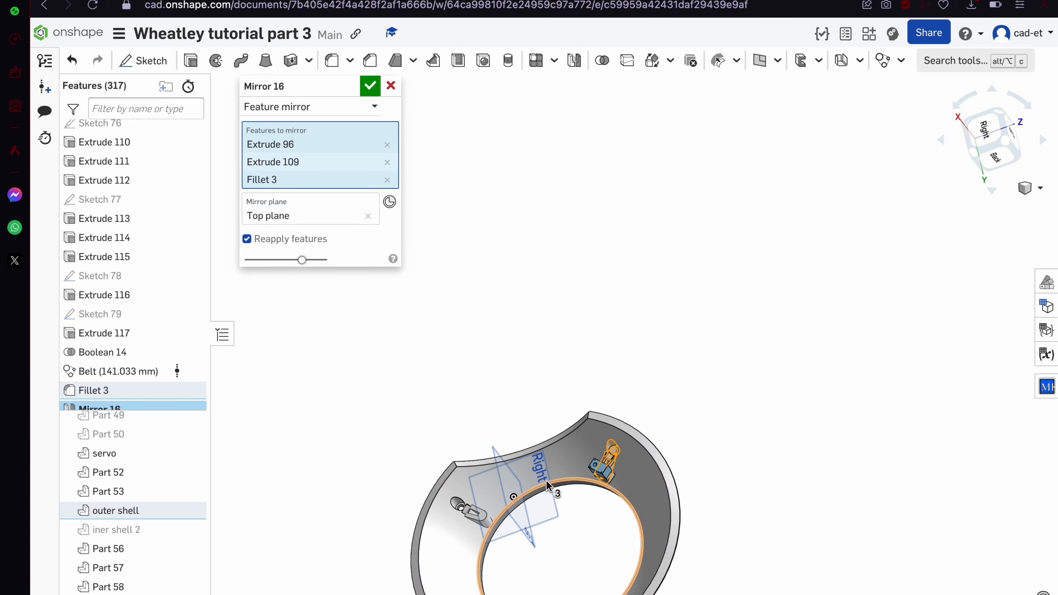
pyautogui.scroll(8, 810, 324)
pyautogui.click(752, 374)
pyautogui.scroll(-2, 752, 374)
pyautogui.scroll(-3, 752, 374)
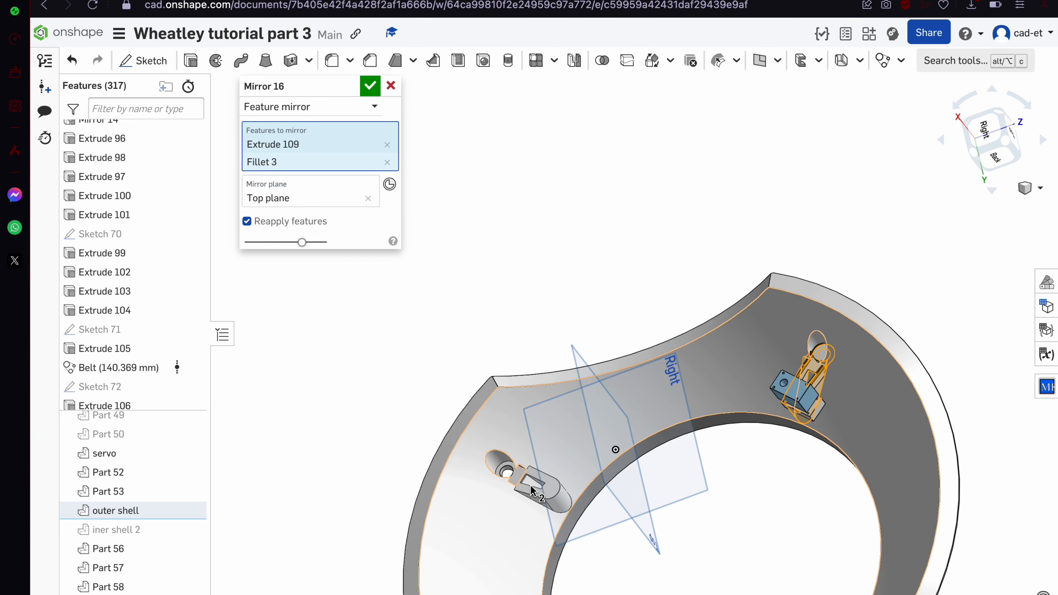
pyautogui.scroll(10, 890, 336)
pyautogui.click(390, 87)
# Move Fillet 3 below Mirror 16 in the feature history
pyautogui.scroll(-2, 413, 229)
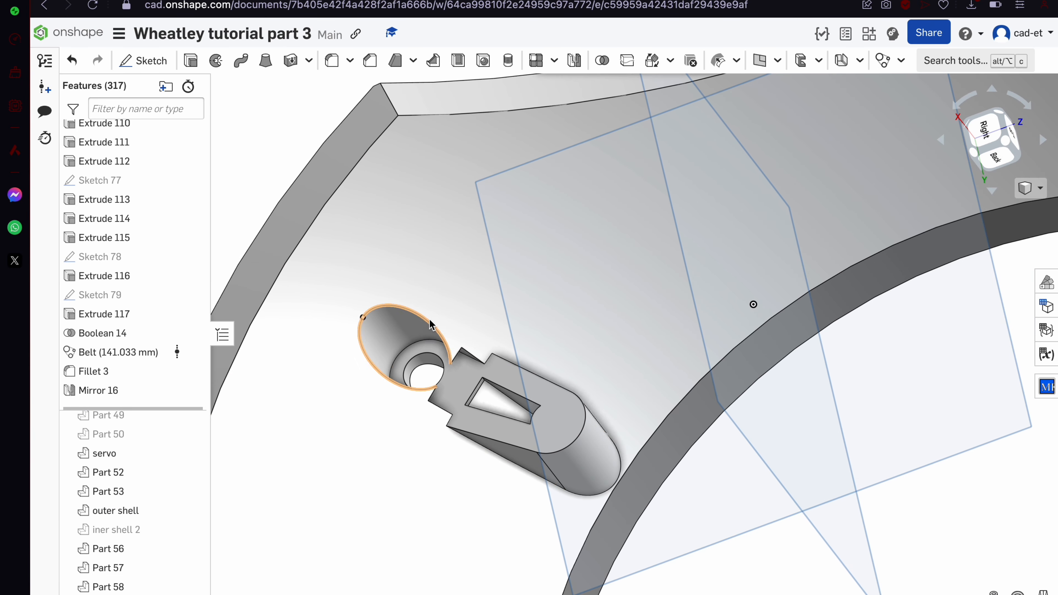
pyautogui.click(104, 374)
pyautogui.scroll(-5, 440, 380)
pyautogui.moveTo(140, 373); pyautogui.dragTo(141, 394)
# Add two edges of the mirrored bracket to Fillet 3 and accept
pyautogui.doubleClick(148, 388)
pyautogui.scroll(3, 435, 394)
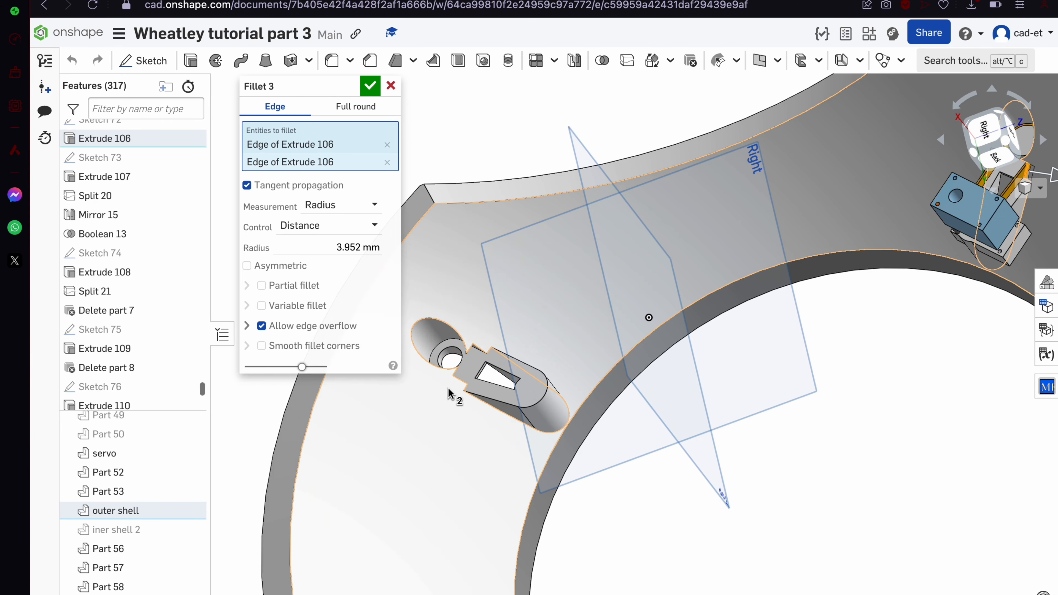
pyautogui.click(457, 379)
pyautogui.click(475, 347)
pyautogui.scroll(2, 477, 347)
pyautogui.scroll(3, 480, 351)
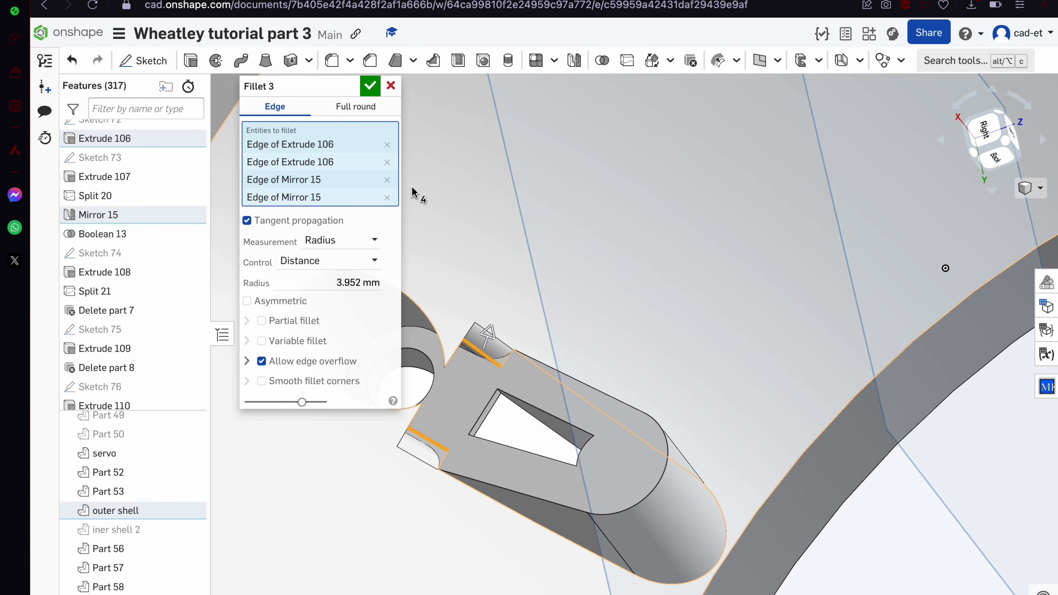
pyautogui.click(371, 90)
pyautogui.scroll(-7, 485, 342)
pyautogui.moveTo(485, 341); pyautogui.dragTo(699, 283, button='right')
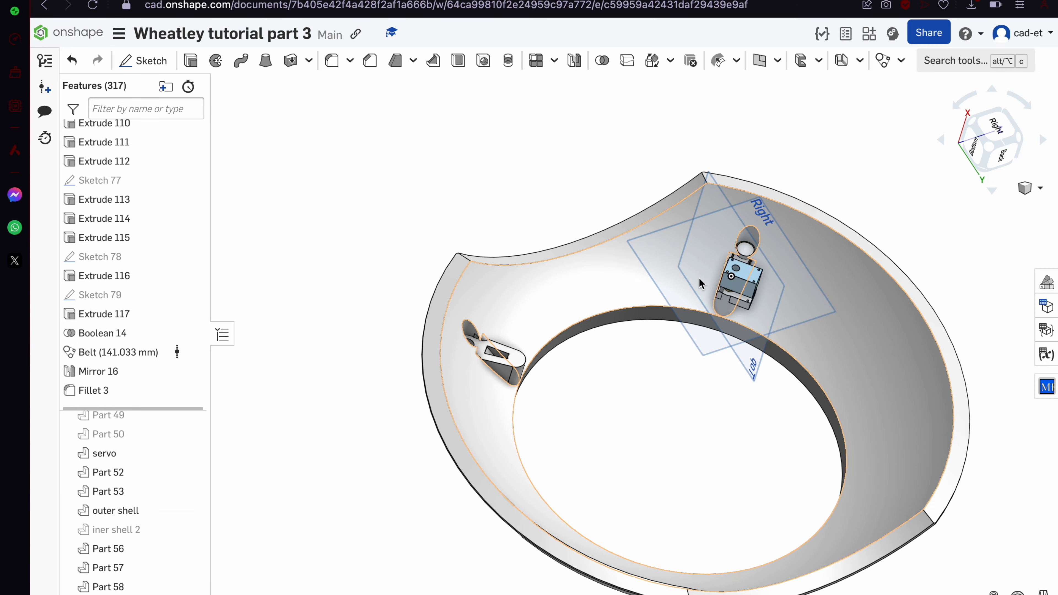
pyautogui.scroll(3, 703, 285)
# Reopen Mirror 16 and add Extrude 111 to the features to mirror
pyautogui.doubleClick(123, 371)
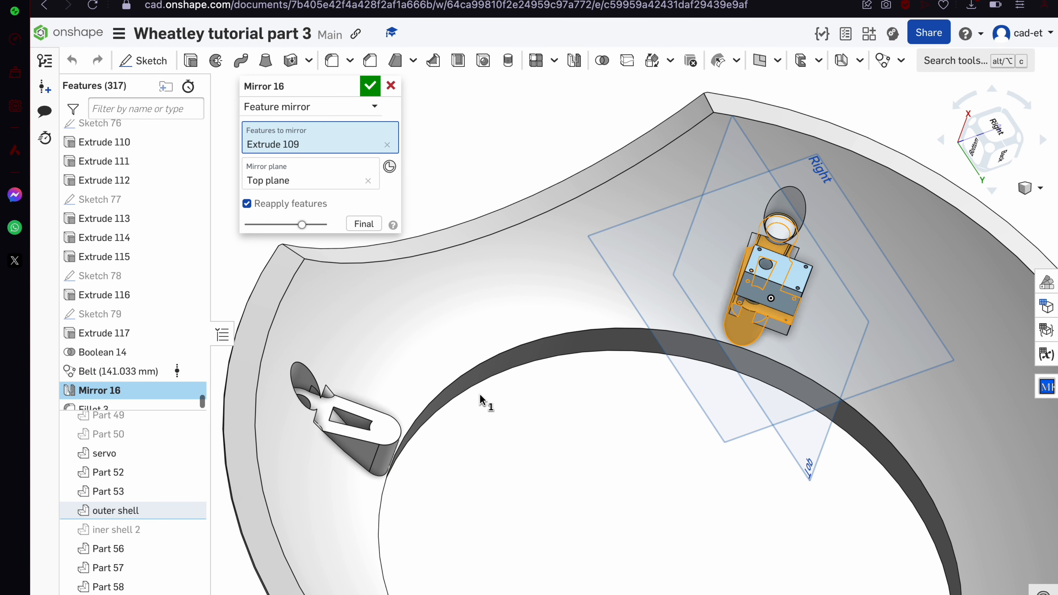
pyautogui.scroll(2, 748, 376)
pyautogui.scroll(3, 748, 373)
pyautogui.moveTo(747, 373); pyautogui.dragTo(721, 356, button='right')
pyautogui.click(579, 229)
pyautogui.scroll(-3, 574, 227)
pyautogui.moveTo(575, 227); pyautogui.dragTo(439, 202, button='right')
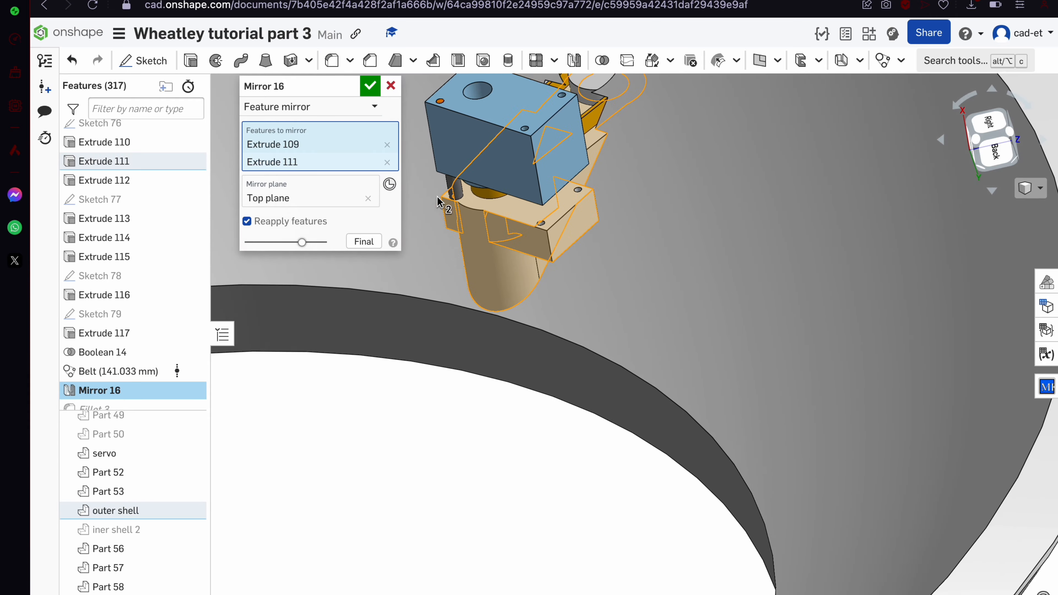
pyautogui.scroll(5, 470, 211)
pyautogui.scroll(-10, 470, 215)
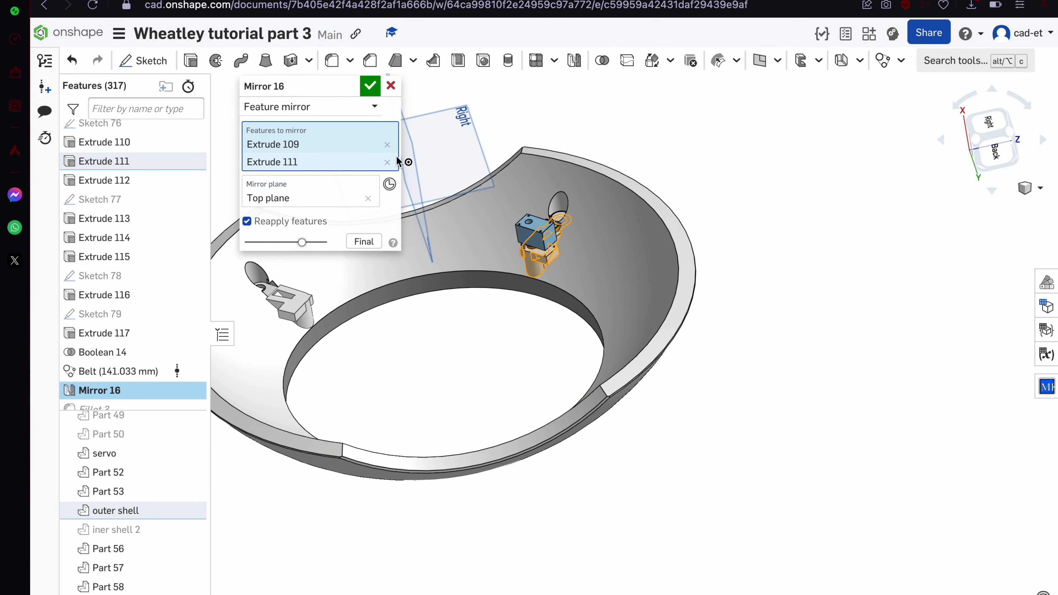
pyautogui.scroll(10, 583, 266)
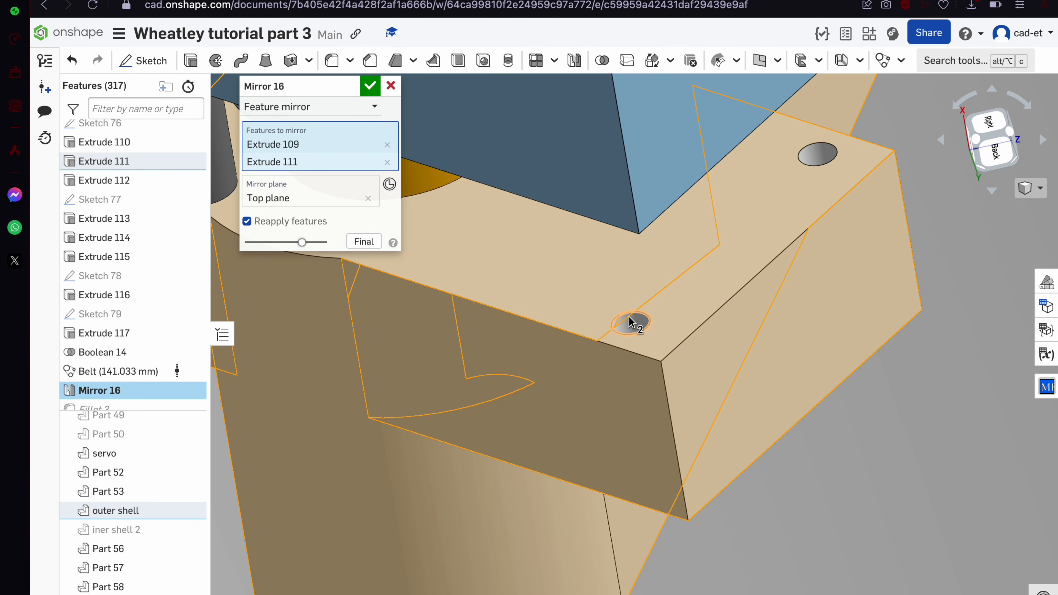
# Add Extrude 112 to Mirror 16 and accept it
pyautogui.click(649, 309)
pyautogui.scroll(-6, 802, 221)
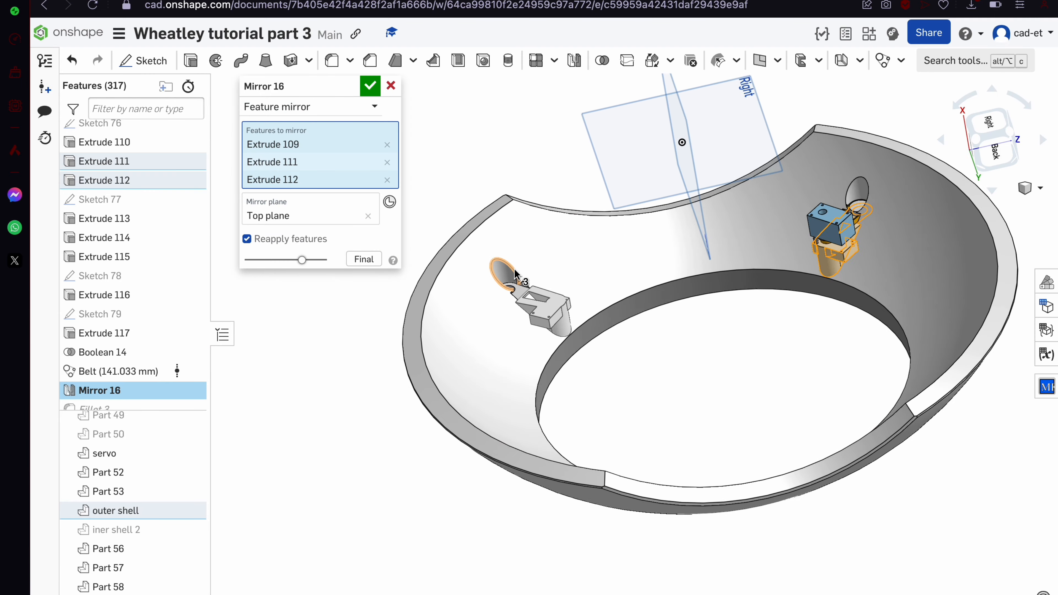
pyautogui.scroll(6, 519, 296)
pyautogui.scroll(-6, 519, 296)
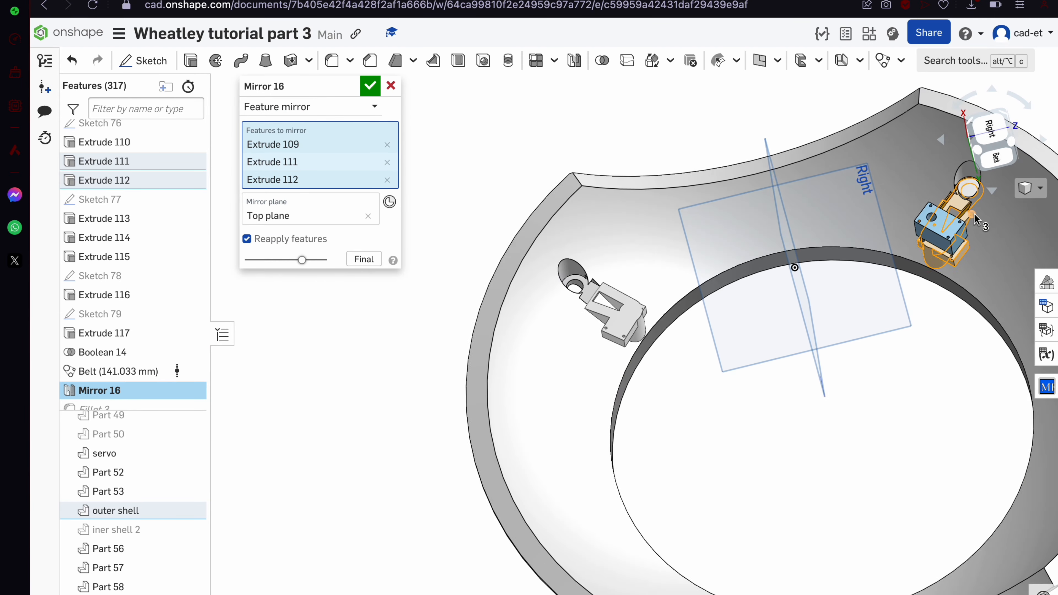
pyautogui.scroll(8, 974, 213)
pyautogui.scroll(3, 804, 298)
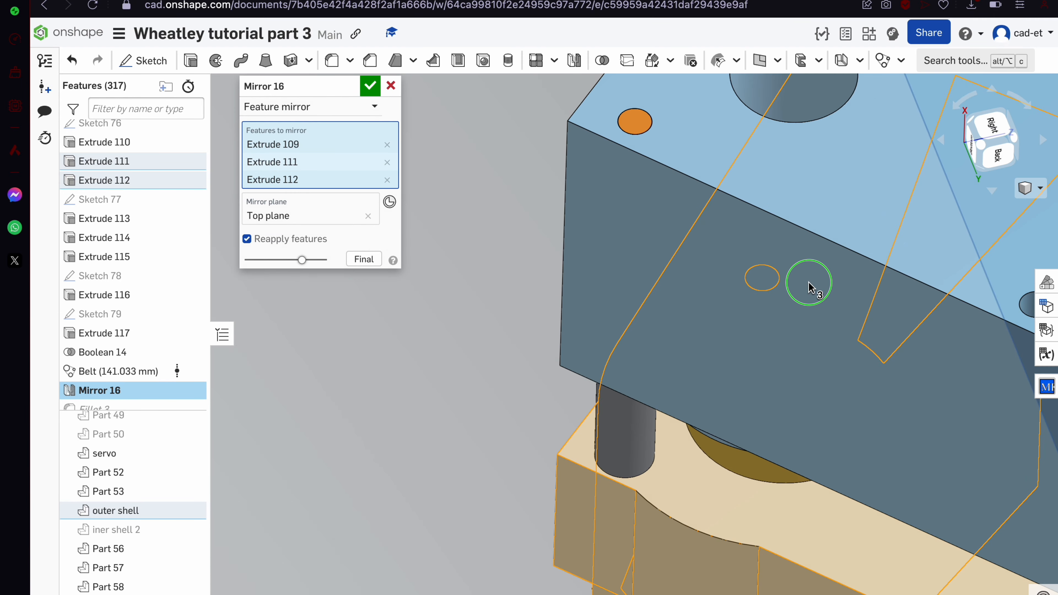
pyautogui.click(392, 84)
# Hide Parts 57 and 58, then reopen and reconfirm Mirror 16
pyautogui.click(192, 586)
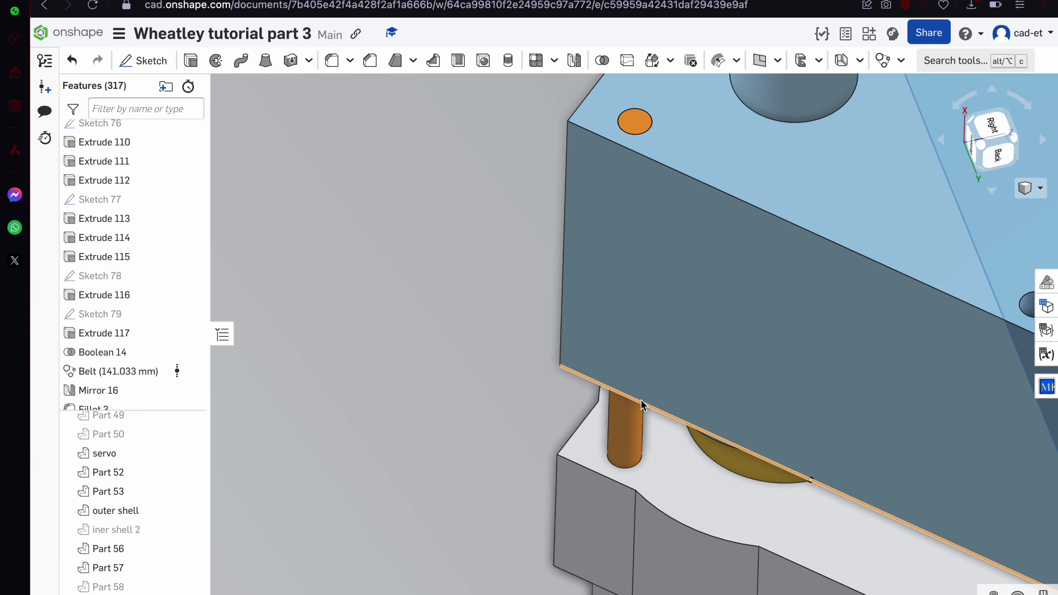
pyautogui.click(191, 567)
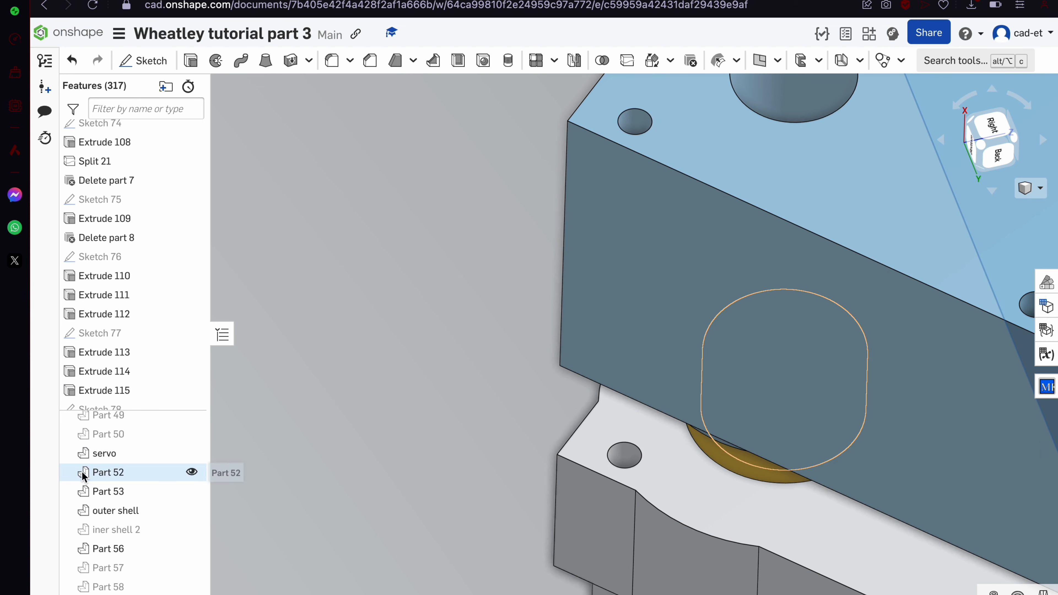
pyautogui.scroll(-4, 130, 389)
pyautogui.doubleClick(143, 362)
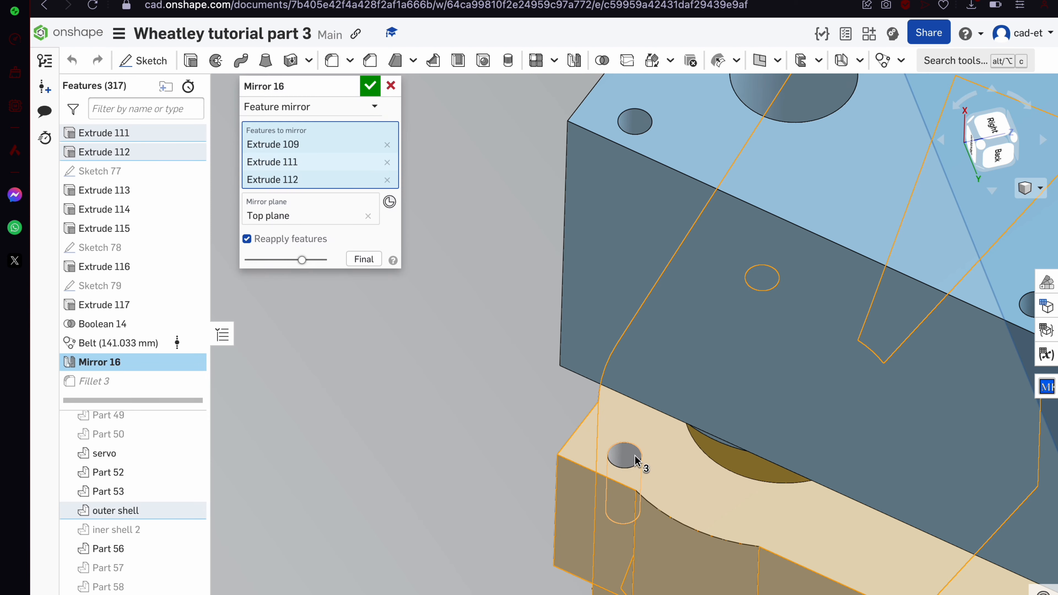
pyautogui.scroll(-5, 634, 459)
pyautogui.scroll(-1, 634, 459)
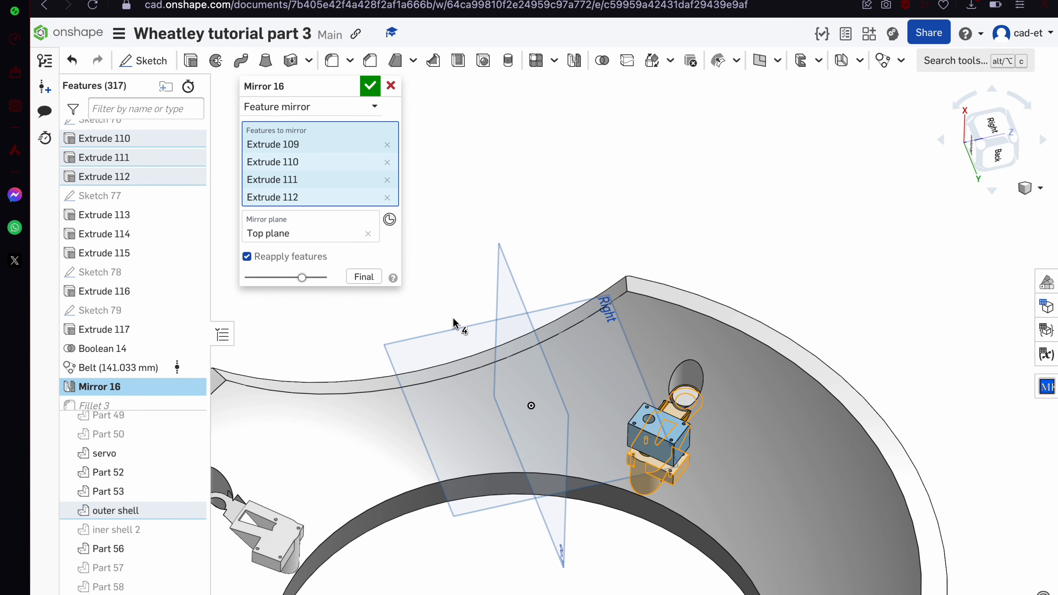
pyautogui.click(372, 84)
# Select the servo's shaft, belt and disk in the viewport
pyautogui.scroll(-5, 587, 243)
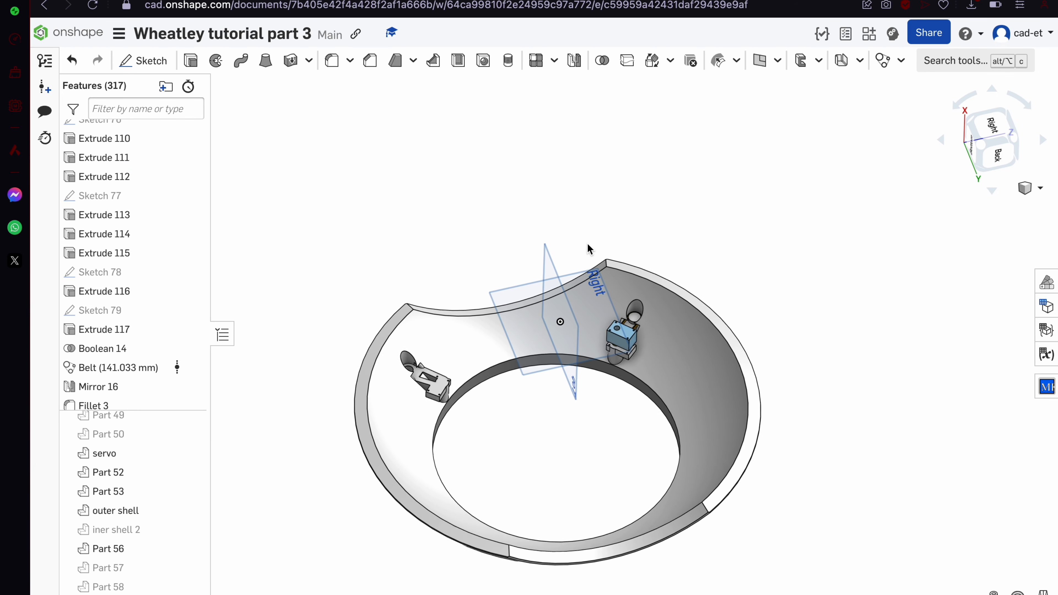
pyautogui.moveTo(586, 243); pyautogui.dragTo(583, 288, button='right')
pyautogui.scroll(5, 606, 371)
pyautogui.moveTo(609, 368); pyautogui.dragTo(663, 354, button='right')
pyautogui.scroll(10, 760, 118)
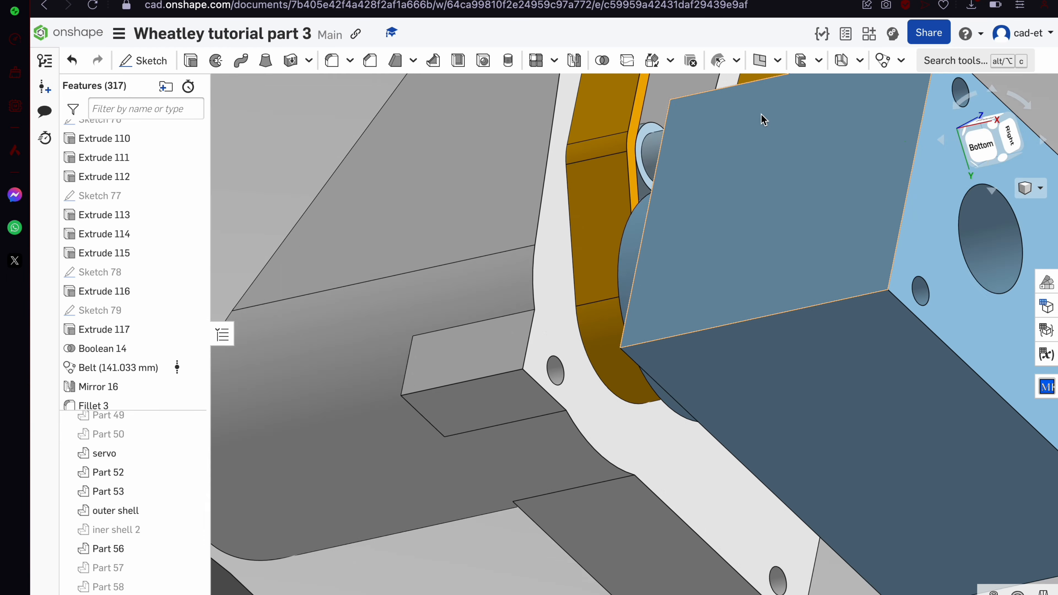
pyautogui.click(484, 163)
pyautogui.click(400, 266)
pyautogui.click(452, 354)
# Add the servo disk part and plate, then start a Part mirror
pyautogui.scroll(-7, 459, 359)
pyautogui.moveTo(459, 360); pyautogui.dragTo(399, 367, button='right')
pyautogui.click(508, 394)
pyautogui.scroll(-5, 504, 388)
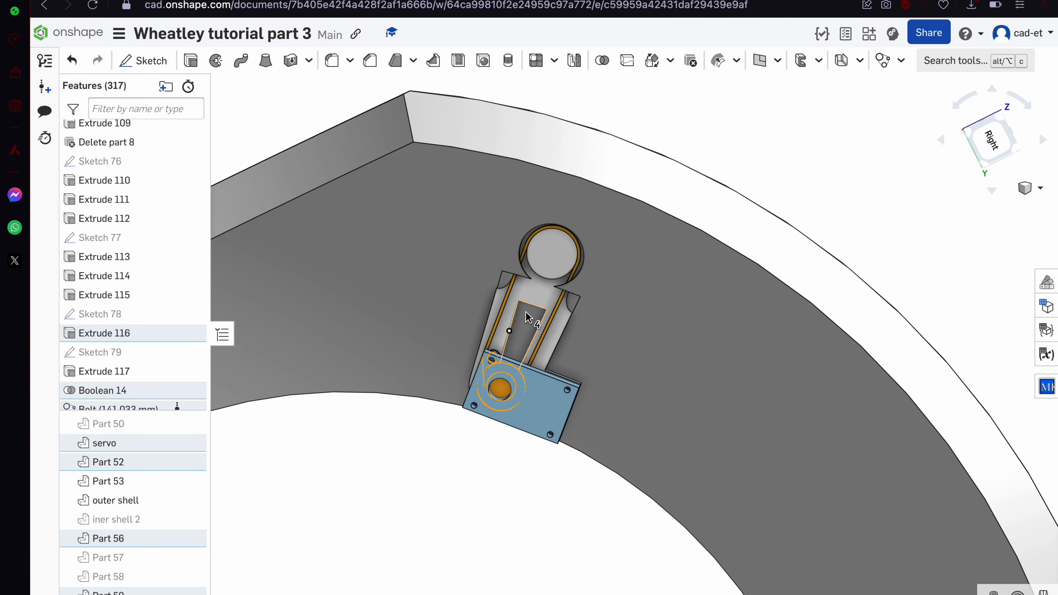
pyautogui.click(540, 410)
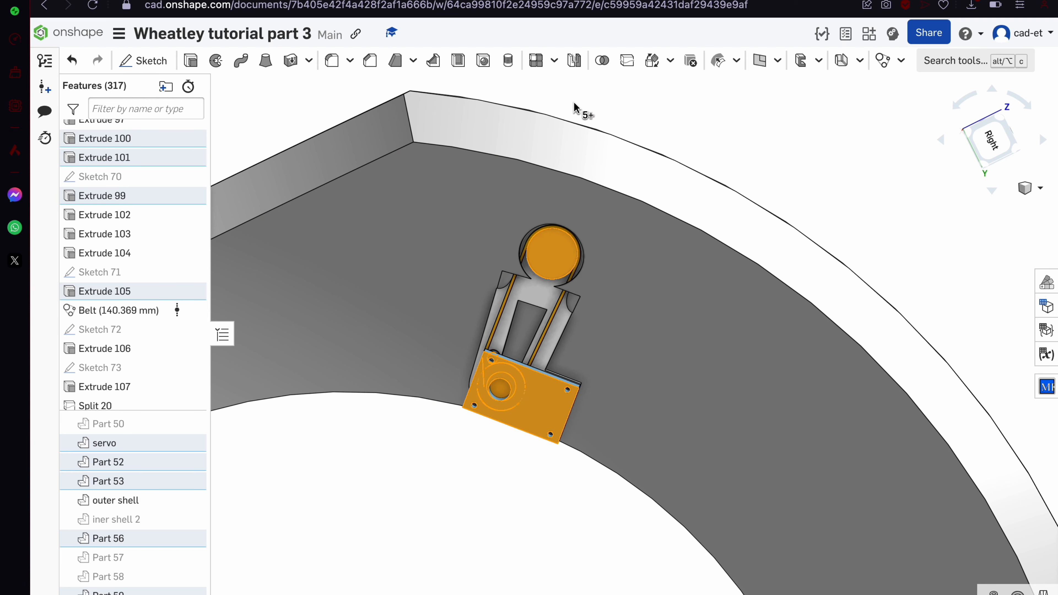
pyautogui.click(574, 60)
# Set the Top plane as Mirror 17's mirror plane
pyautogui.click(351, 232)
pyautogui.scroll(-6, 458, 333)
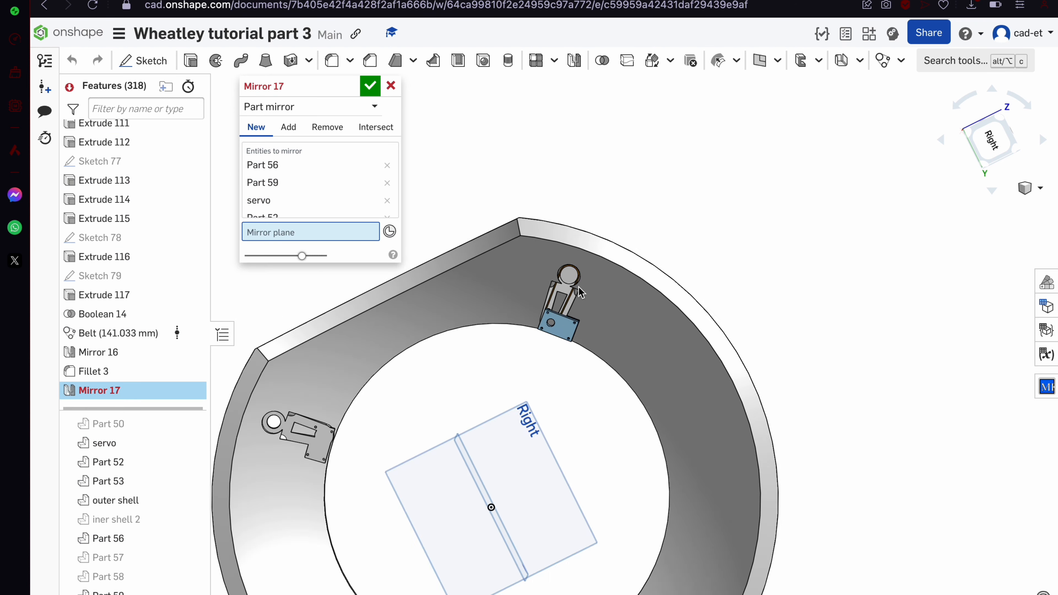
pyautogui.moveTo(458, 333); pyautogui.dragTo(518, 324, button='right')
pyautogui.click(409, 436)
pyautogui.moveTo(408, 435); pyautogui.dragTo(537, 371, button='right')
# Switch Mirror 17 to create the mirrored copies as New parts
pyautogui.click(348, 202)
pyautogui.scroll(6, 591, 255)
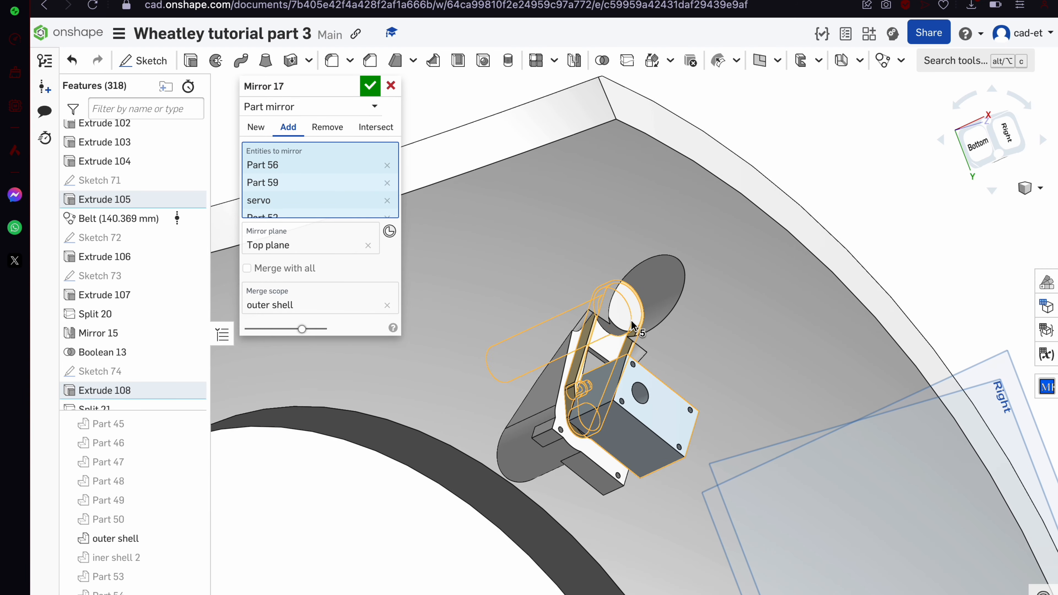
pyautogui.scroll(-4, 592, 258)
pyautogui.moveTo(592, 259); pyautogui.dragTo(731, 316, button='right')
pyautogui.scroll(-4, 730, 319)
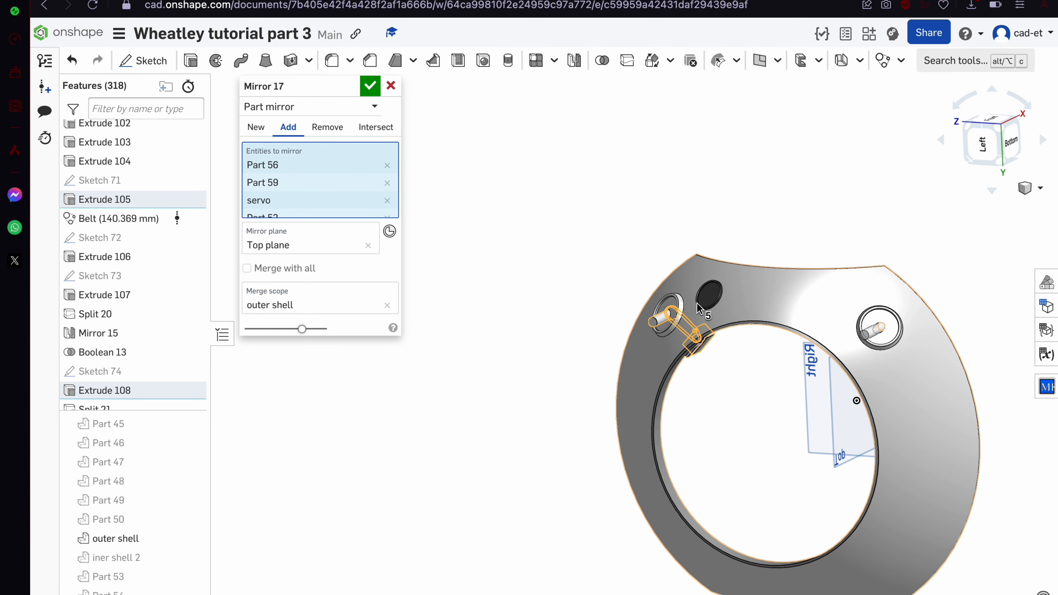
pyautogui.click(256, 127)
pyautogui.scroll(2, 727, 252)
# Check both servos inside the ring and accept Mirror 17
pyautogui.moveTo(726, 252); pyautogui.dragTo(847, 288, button='right')
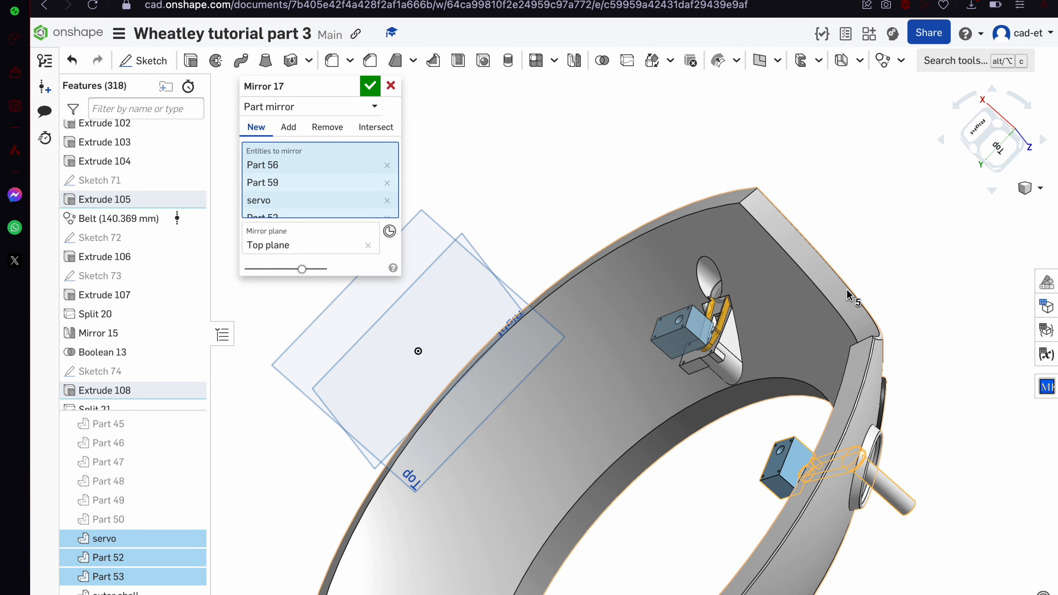
pyautogui.moveTo(706, 404); pyautogui.dragTo(775, 466, button='right')
pyautogui.scroll(-6, 775, 466)
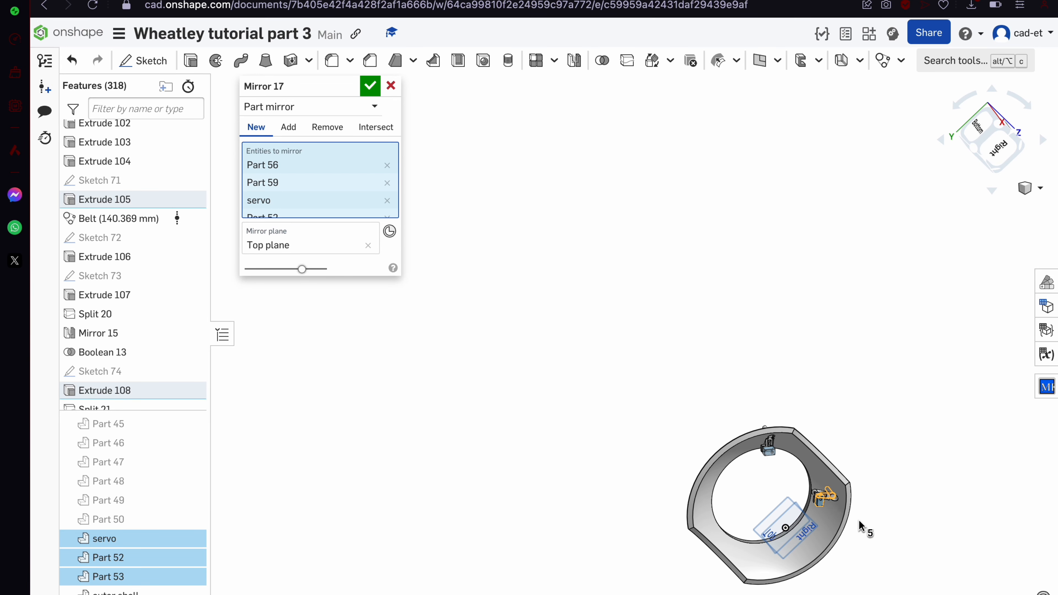
pyautogui.scroll(6, 860, 527)
pyautogui.moveTo(846, 520); pyautogui.dragTo(447, 297, button='right')
pyautogui.click(372, 87)
pyautogui.scroll(-3, 525, 235)
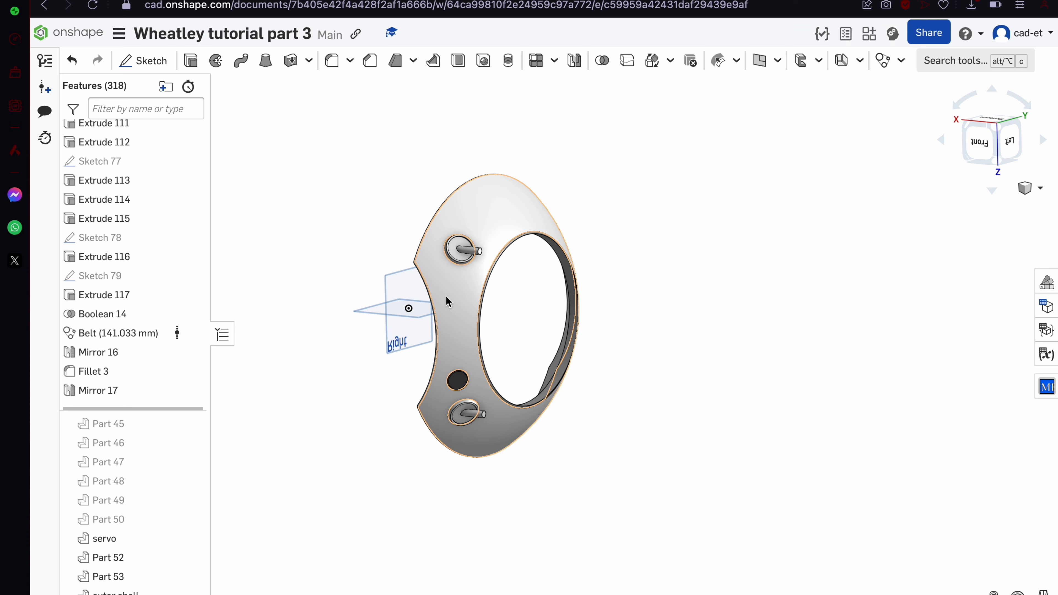
# Show all hidden parts to reveal the whole Wheatley sphere
pyautogui.scroll(15, 188, 498)
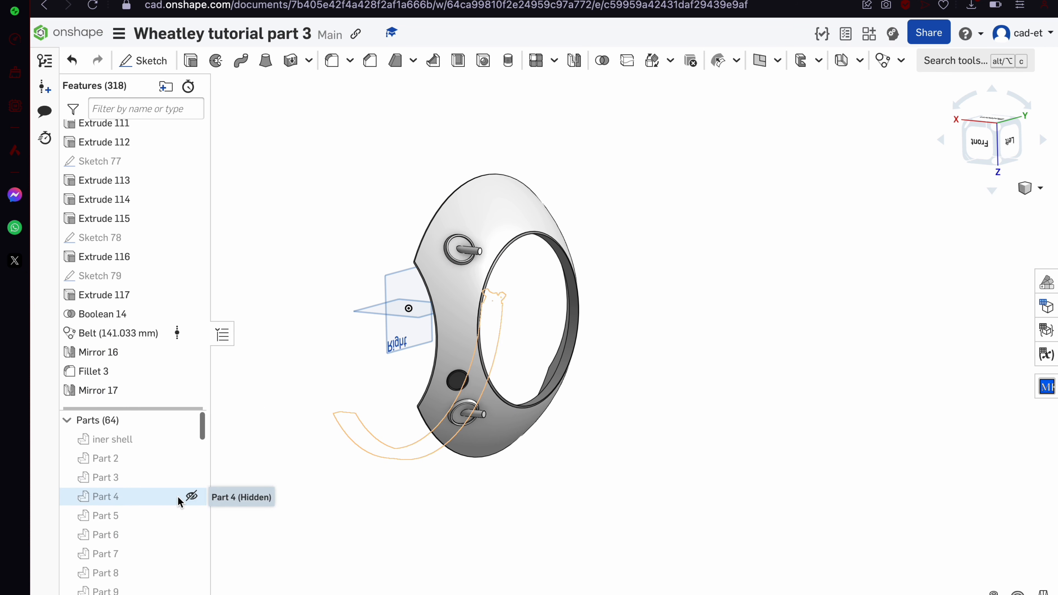
pyautogui.rightClick(459, 271)
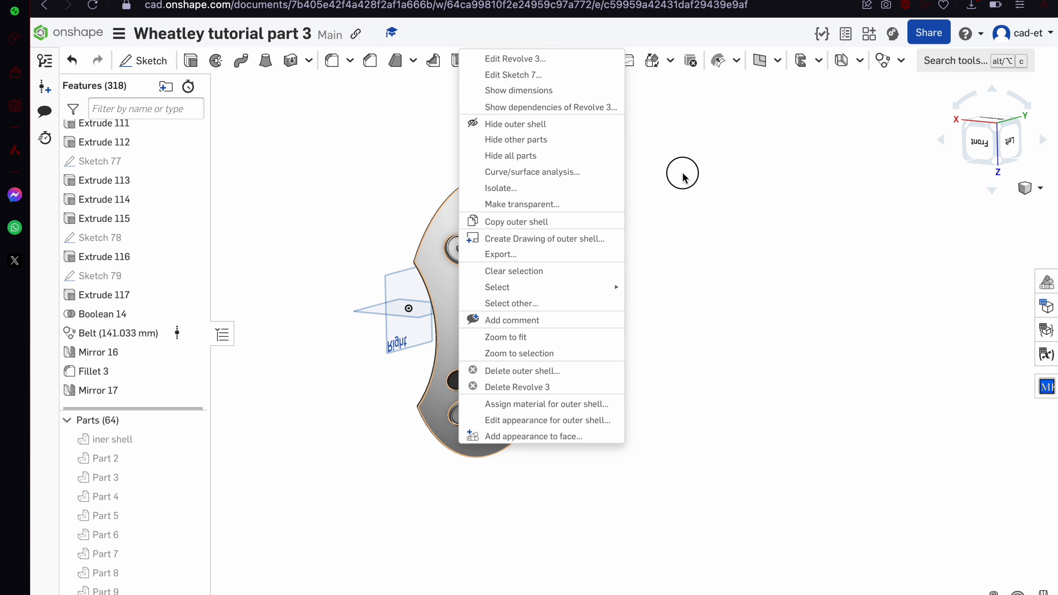
pyautogui.click(682, 172)
pyautogui.rightClick(682, 173)
pyautogui.click(725, 199)
pyautogui.scroll(-5, 535, 335)
pyautogui.moveTo(536, 334); pyautogui.dragTo(569, 329, button='right')
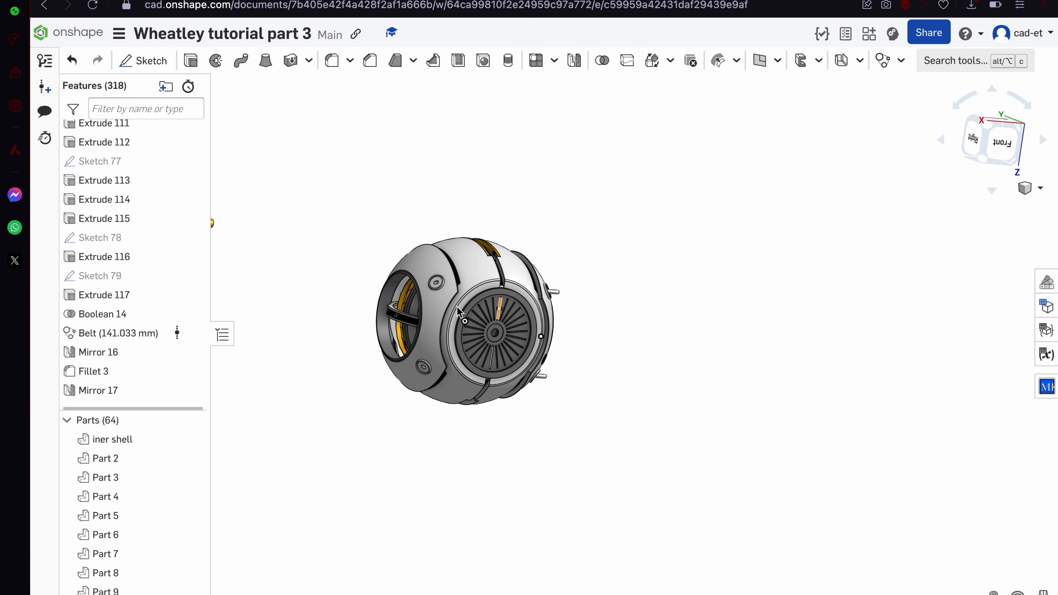
# Delete the left shell section, Part 49
pyautogui.click(431, 310)
pyautogui.rightClick(140, 585)
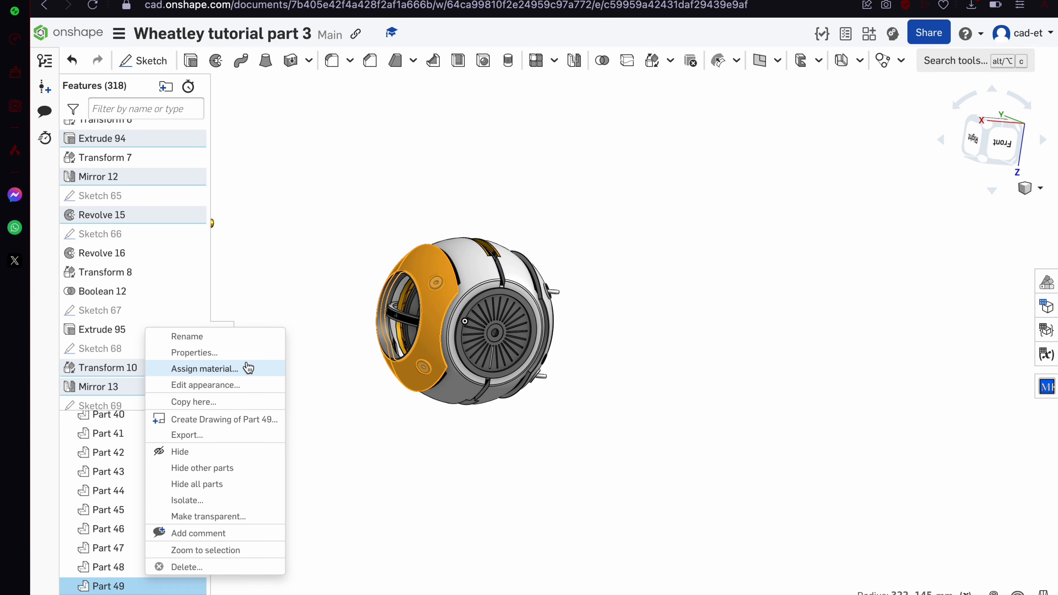
pyautogui.click(227, 568)
# Confirm the part deletion and hide the iner shell part
pyautogui.press('Return')
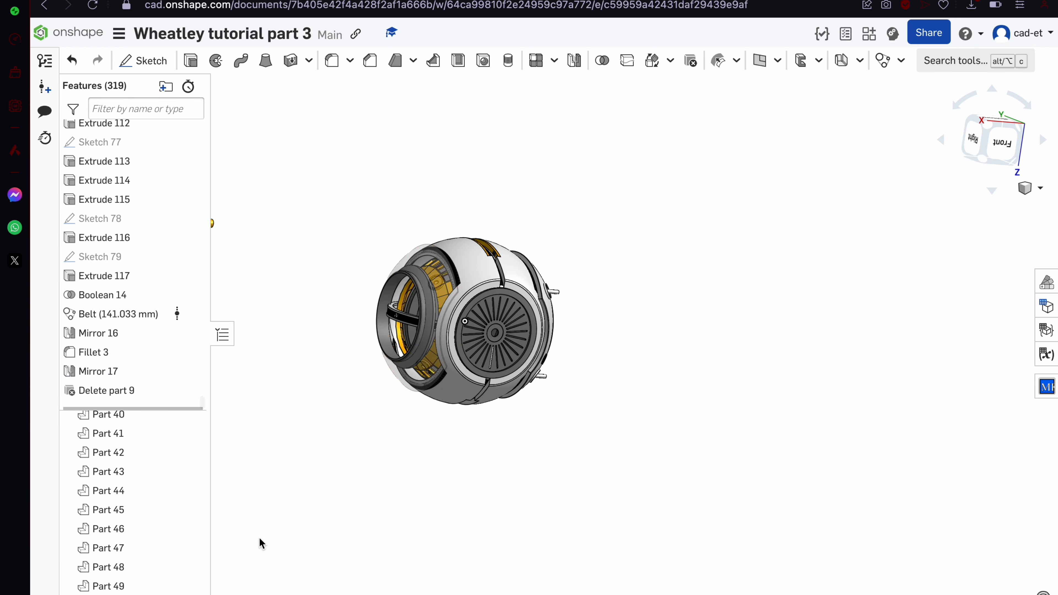
pyautogui.scroll(5, 517, 437)
pyautogui.moveTo(517, 438); pyautogui.dragTo(449, 443, button='right')
pyautogui.scroll(-1, 450, 443)
pyautogui.click(456, 285)
pyautogui.moveTo(455, 285); pyautogui.dragTo(524, 253, button='right')
pyautogui.scroll(-6, 523, 252)
pyautogui.scroll(3, 515, 250)
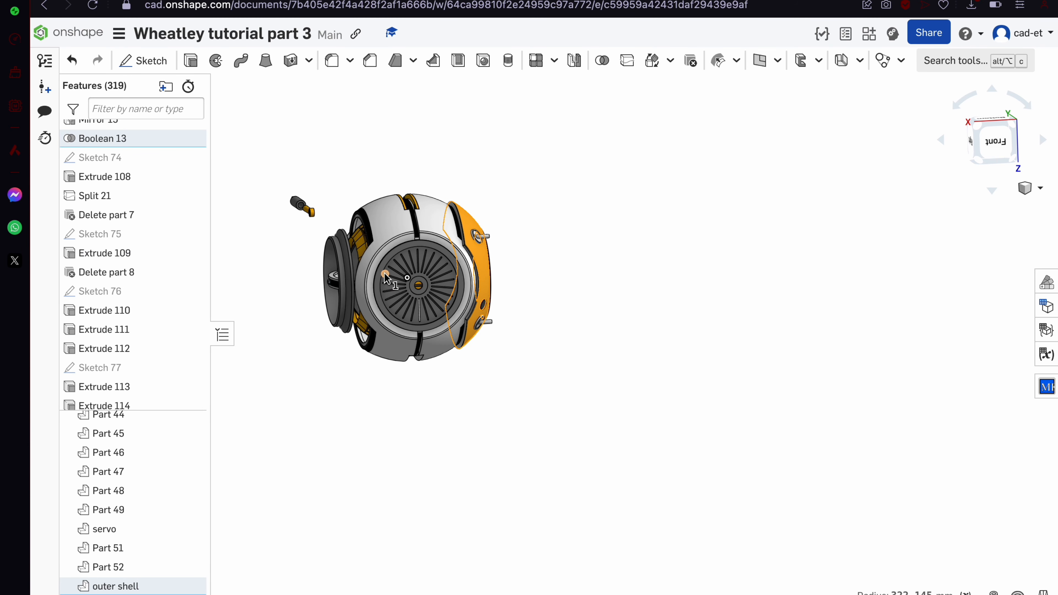
pyautogui.rightClick(539, 184)
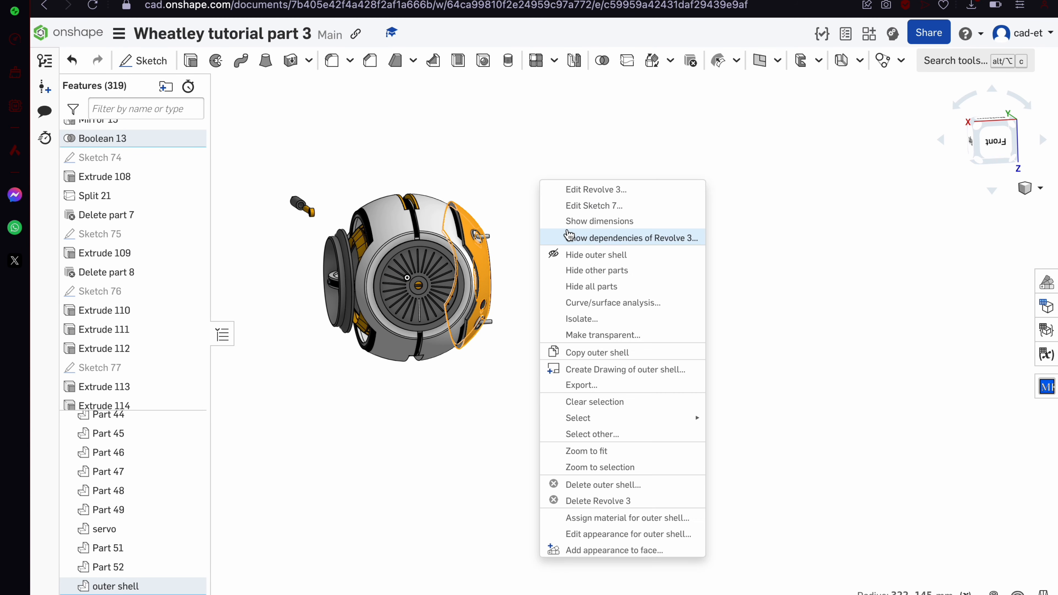
pyautogui.click(494, 175)
pyautogui.click(490, 228)
pyautogui.scroll(5, 489, 228)
pyautogui.moveTo(489, 229); pyautogui.dragTo(450, 278, button='right')
pyautogui.click(359, 246)
pyautogui.click(239, 276)
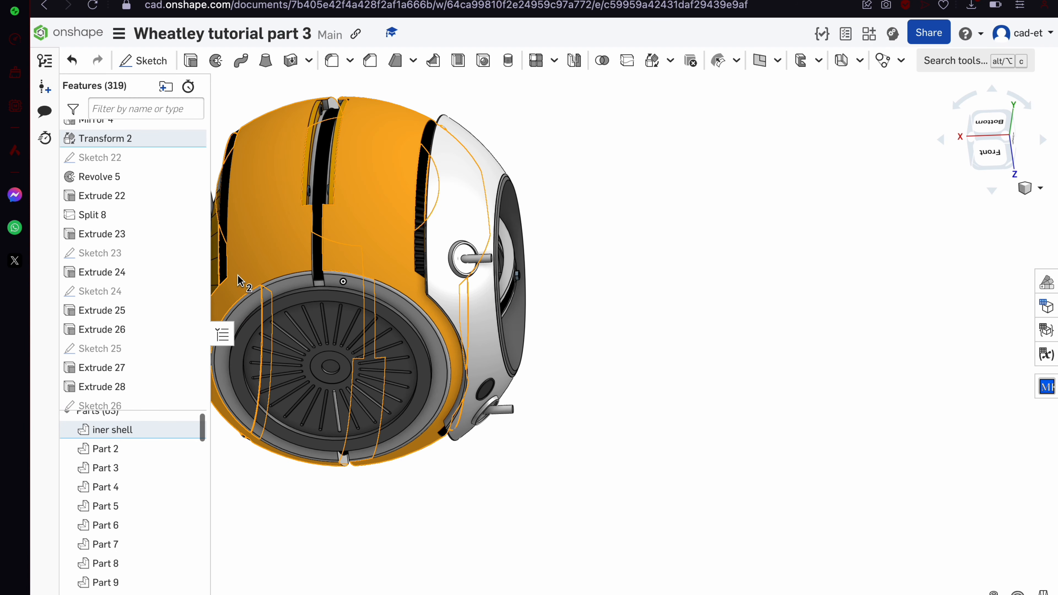
pyautogui.click(190, 430)
# Hide iner shell 2, the orange cage Part 36, and Part 49
pyautogui.rightClick(361, 243)
pyautogui.click(422, 98)
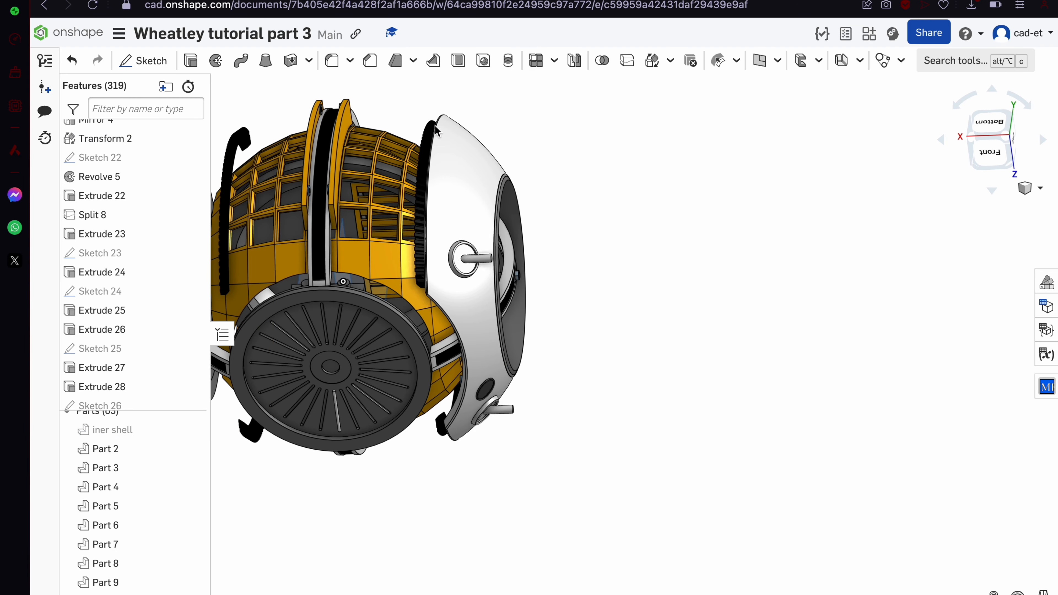
pyautogui.rightClick(431, 241)
pyautogui.click(418, 127)
pyautogui.moveTo(432, 120); pyautogui.dragTo(498, 362, button='right')
pyautogui.scroll(5, 519, 239)
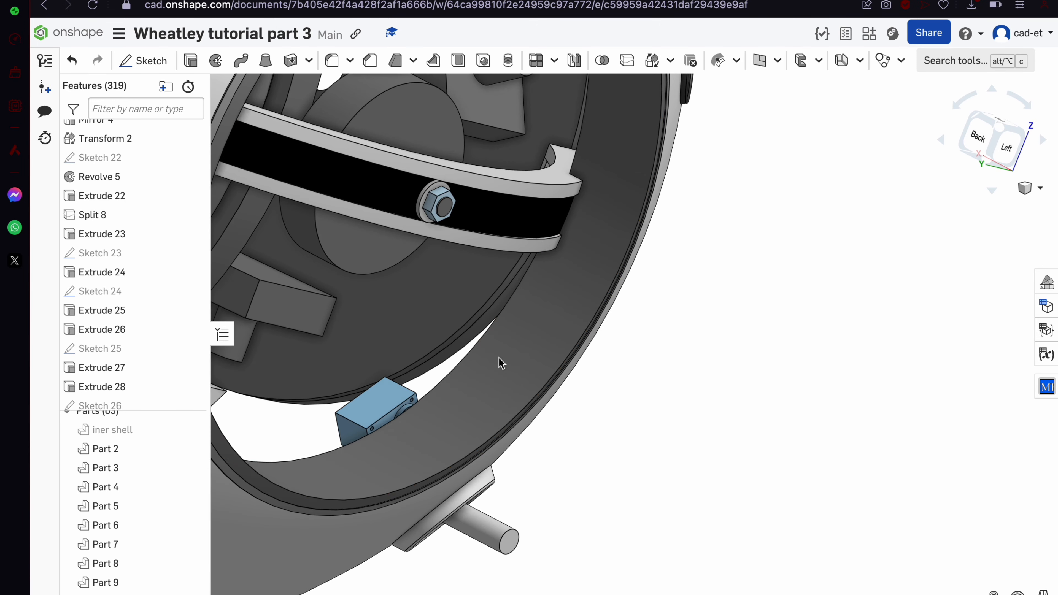
pyautogui.click(498, 362)
pyautogui.click(189, 585)
# Select the servo hub faces, Parts 60, 58 and 57, and the outer shell
pyautogui.scroll(10, 421, 425)
pyautogui.moveTo(437, 438); pyautogui.dragTo(437, 479, button='right')
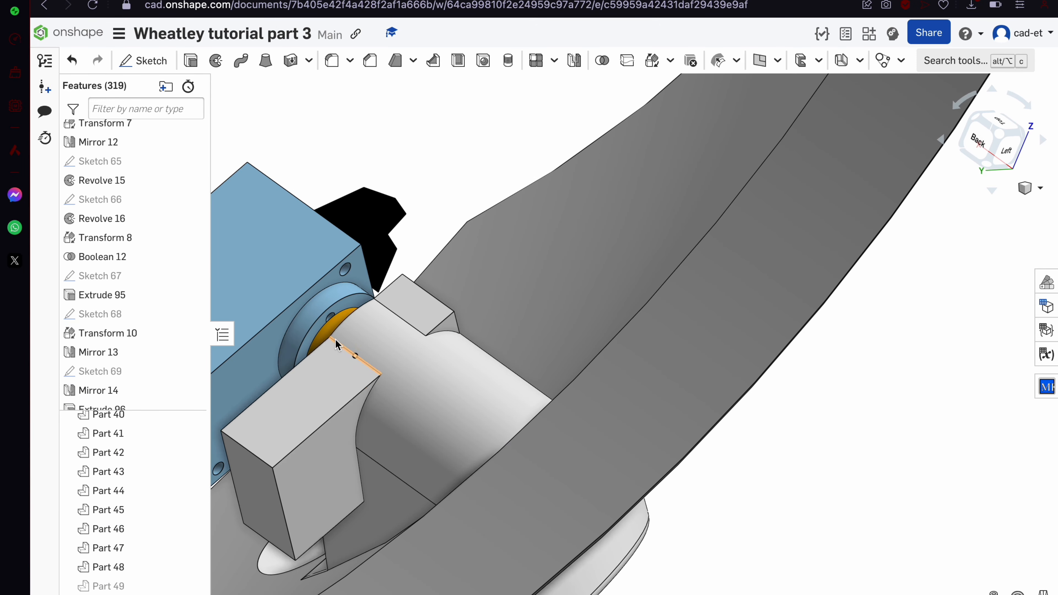
pyautogui.scroll(5, 335, 330)
pyautogui.click(334, 316)
pyautogui.click(289, 285)
pyautogui.scroll(-15, 288, 285)
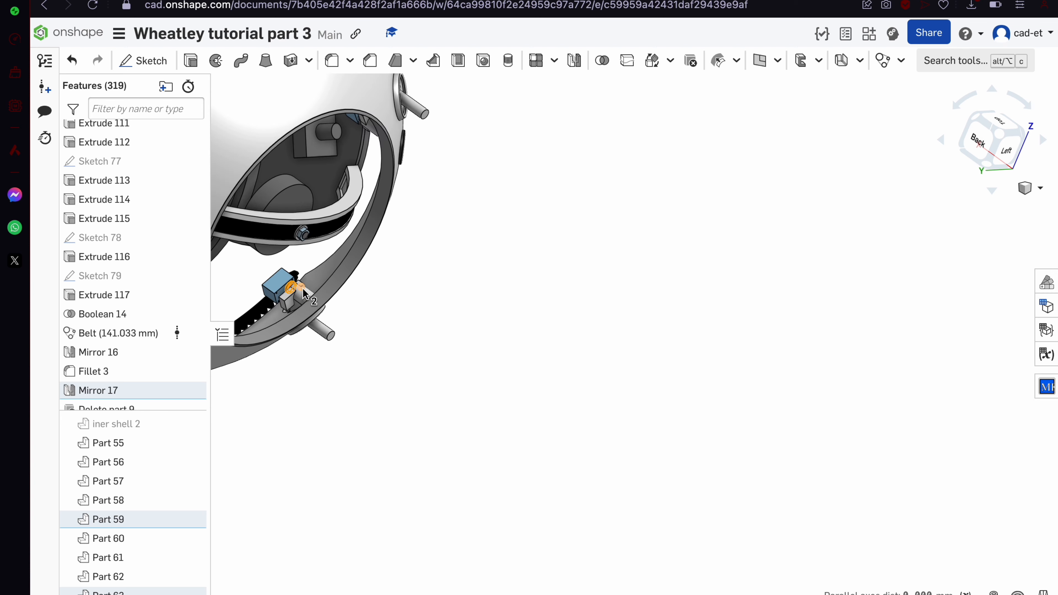
pyautogui.click(303, 288)
pyautogui.moveTo(302, 288); pyautogui.dragTo(306, 250, button='right')
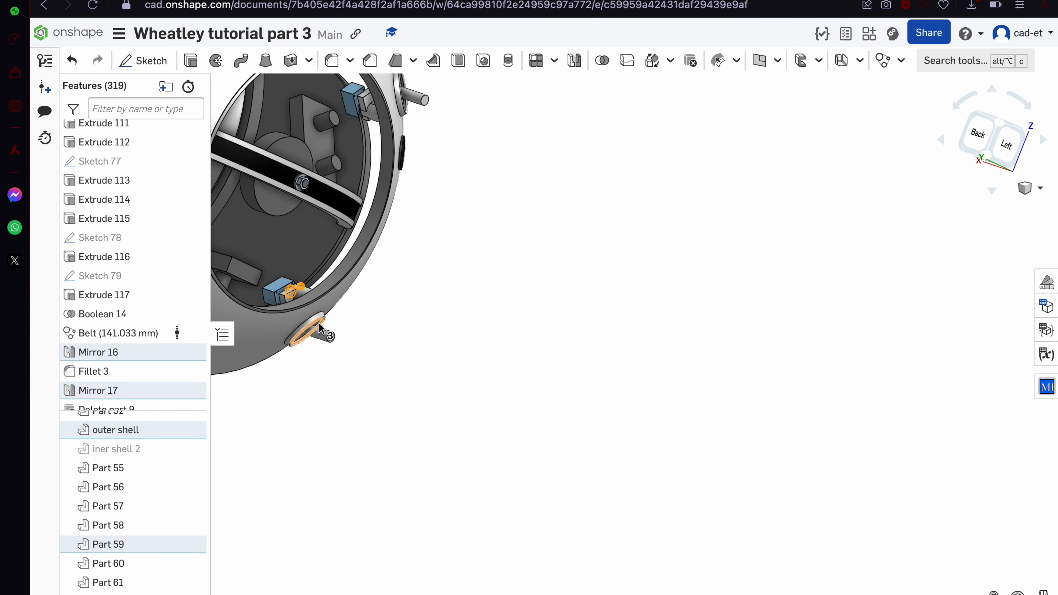
pyautogui.click(132, 562)
pyautogui.scroll(-1, 132, 562)
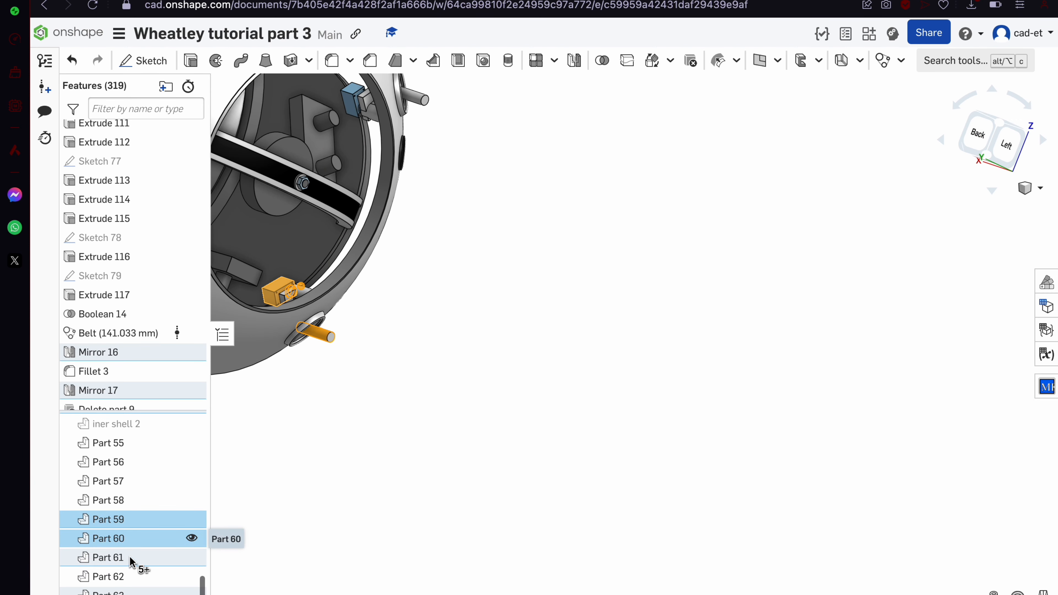
pyautogui.click(143, 501)
pyautogui.click(145, 481)
pyautogui.scroll(1, 150, 453)
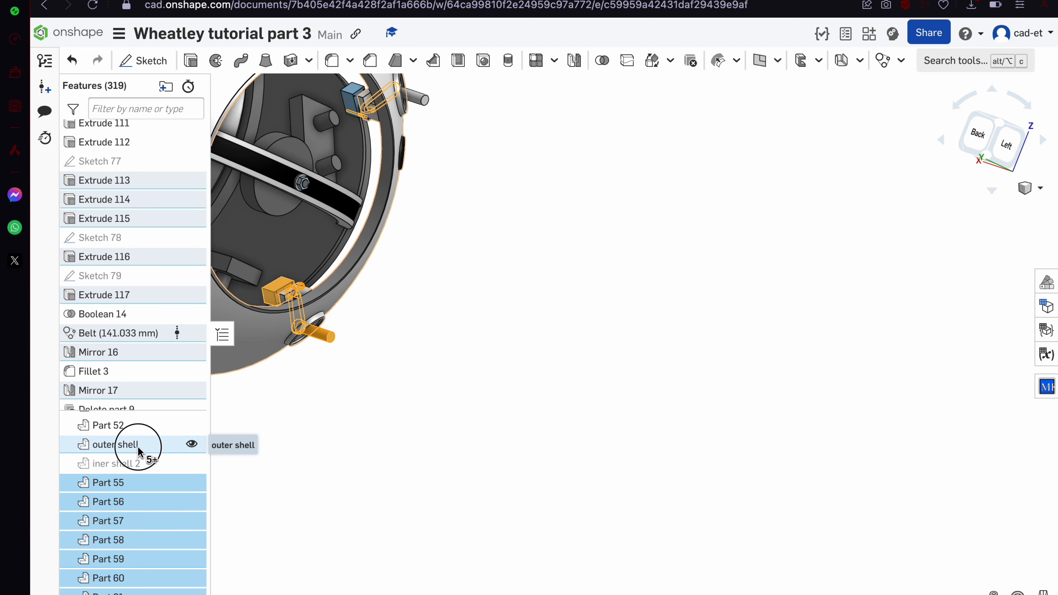
pyautogui.click(144, 444)
# Hide every part except the selected outer shell and servo parts
pyautogui.scroll(-2, 478, 408)
pyautogui.scroll(-2, 478, 408)
pyautogui.scroll(3, 394, 299)
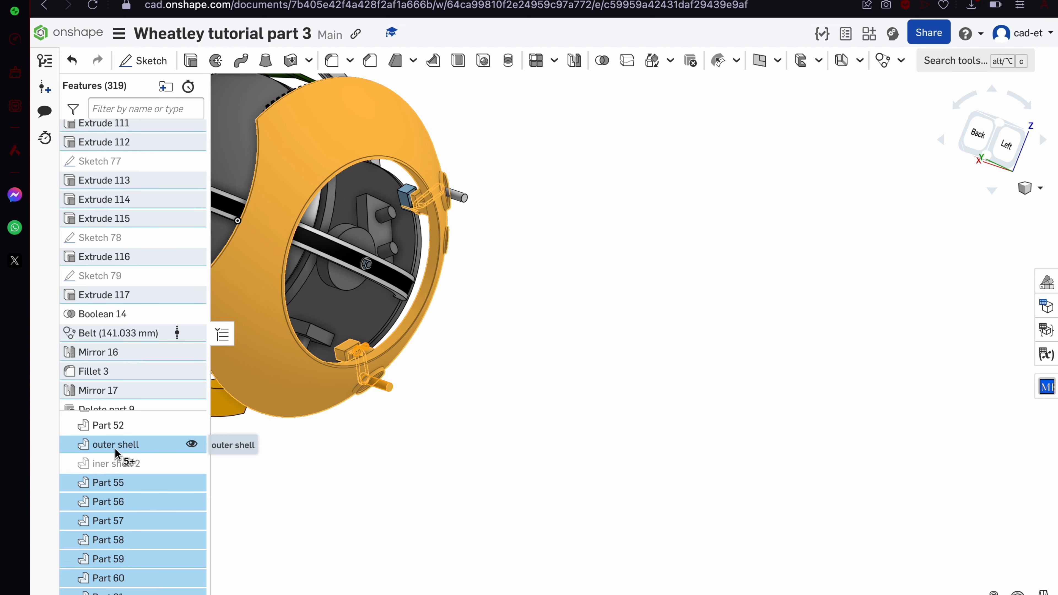
pyautogui.scroll(3, 454, 193)
pyautogui.scroll(5, 120, 437)
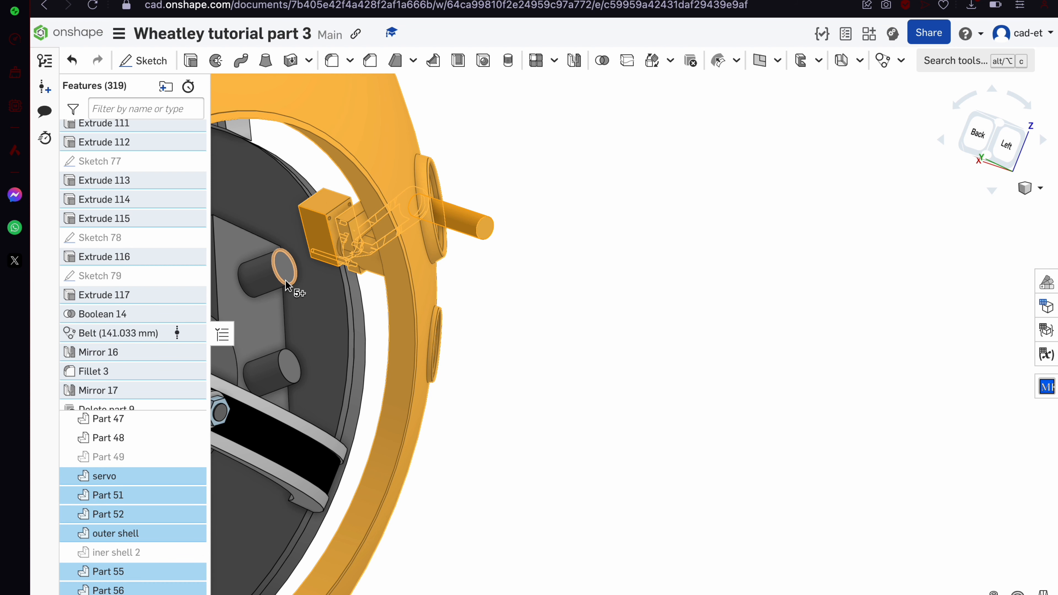
pyautogui.moveTo(285, 284); pyautogui.dragTo(334, 407, button='right')
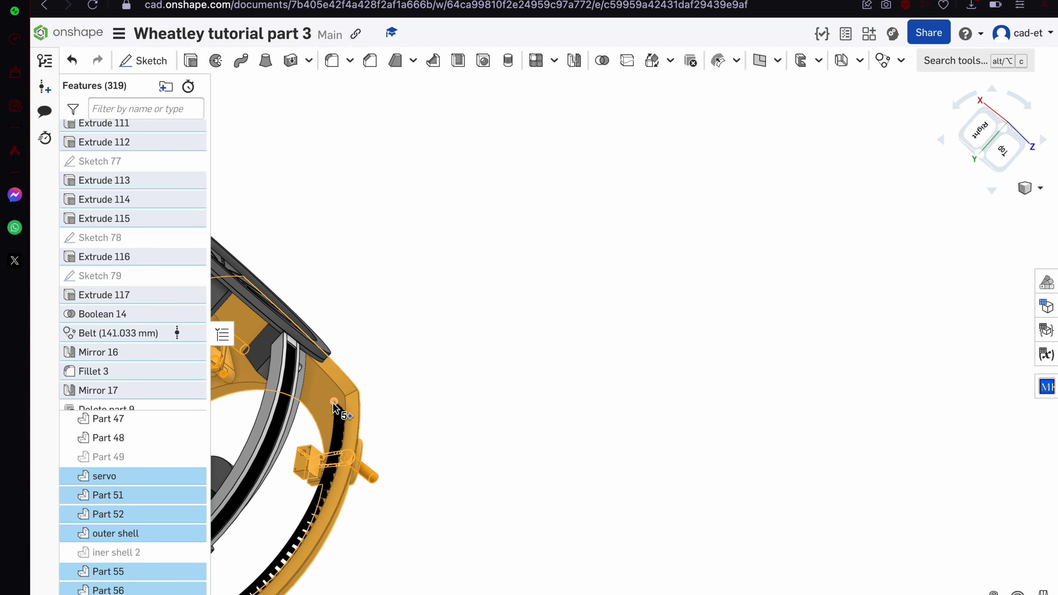
pyautogui.rightClick(386, 380)
pyautogui.click(476, 78)
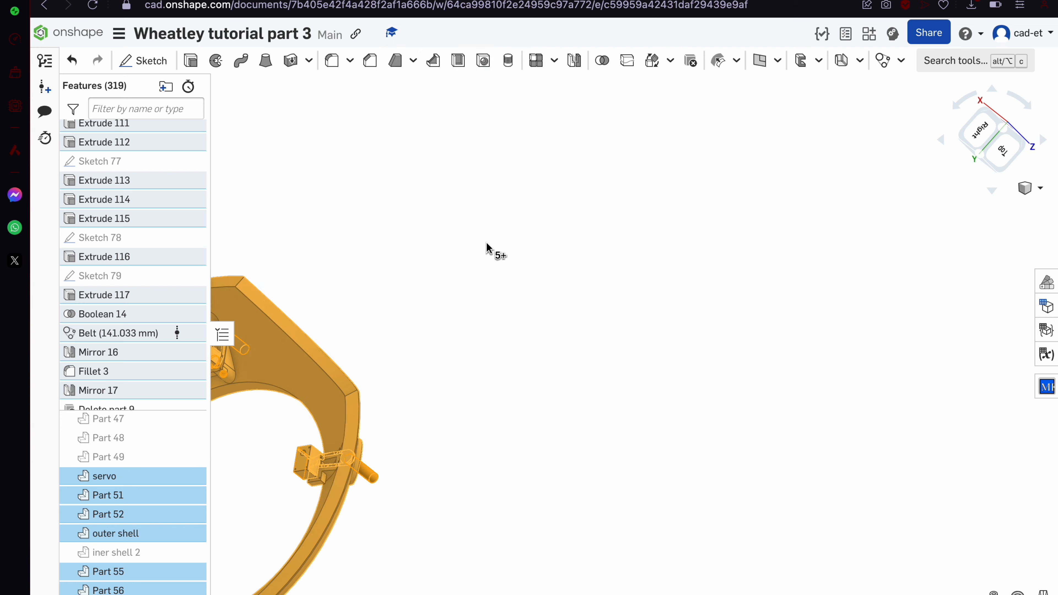
pyautogui.scroll(-5, 486, 250)
pyautogui.click(484, 260)
pyautogui.scroll(5, 349, 322)
pyautogui.moveTo(348, 322); pyautogui.dragTo(329, 254, button='right')
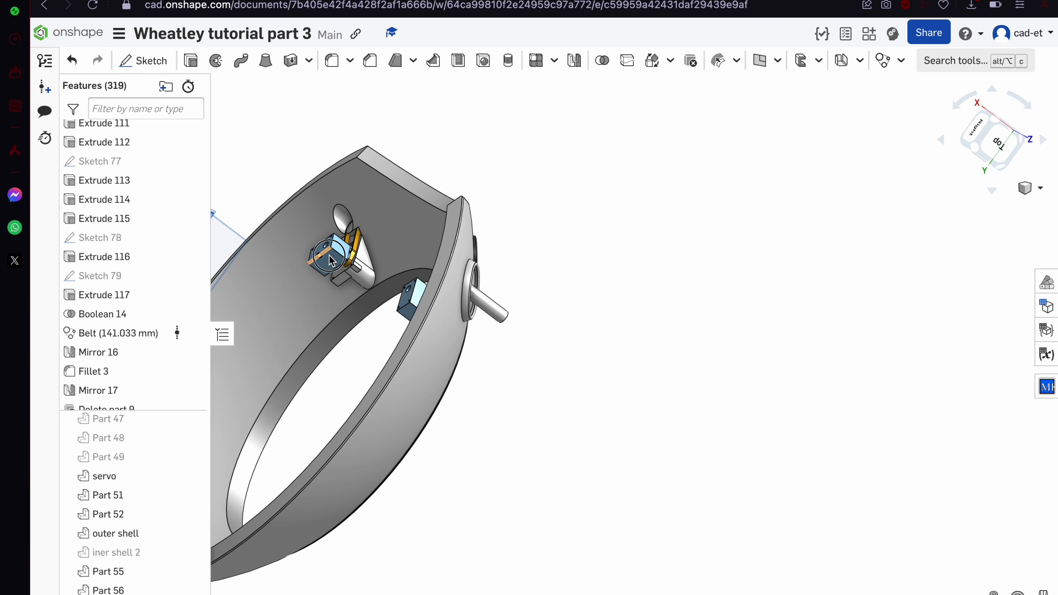
pyautogui.scroll(-2, 130, 583)
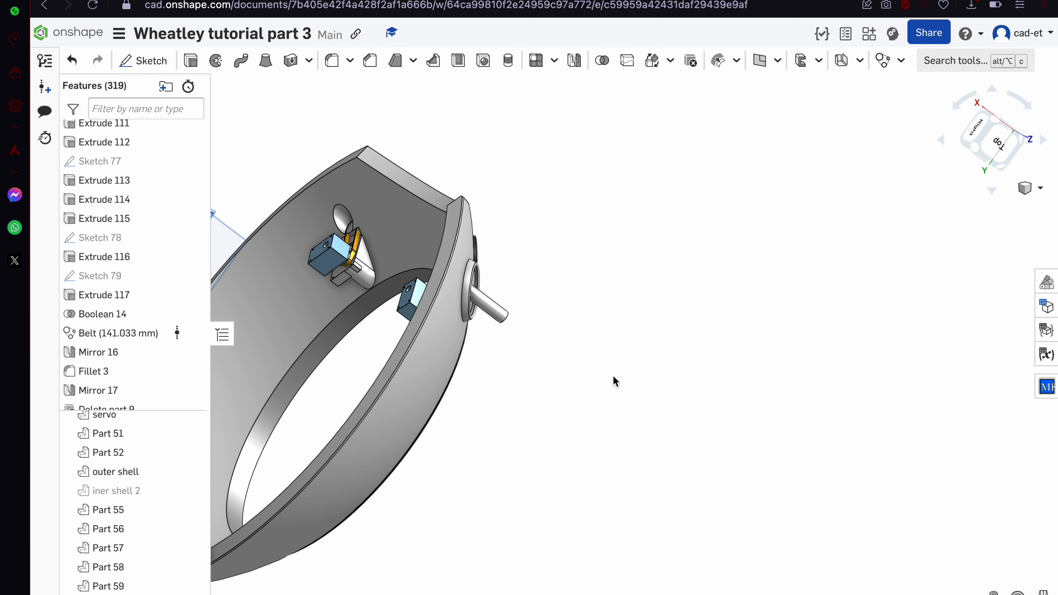
pyautogui.moveTo(613, 377); pyautogui.dragTo(560, 346, button='right')
pyautogui.scroll(-3, 646, 416)
# Mirror the outer shell across the Right plane as Mirror 18
pyautogui.scroll(3, 440, 369)
pyautogui.moveTo(439, 369); pyautogui.dragTo(424, 398, button='right')
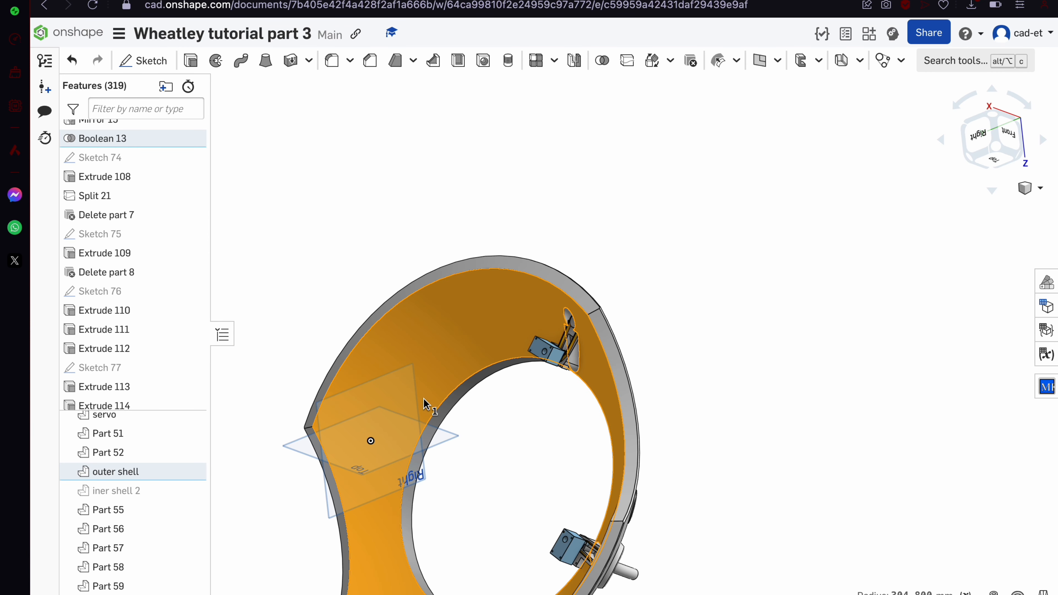
pyautogui.click(574, 61)
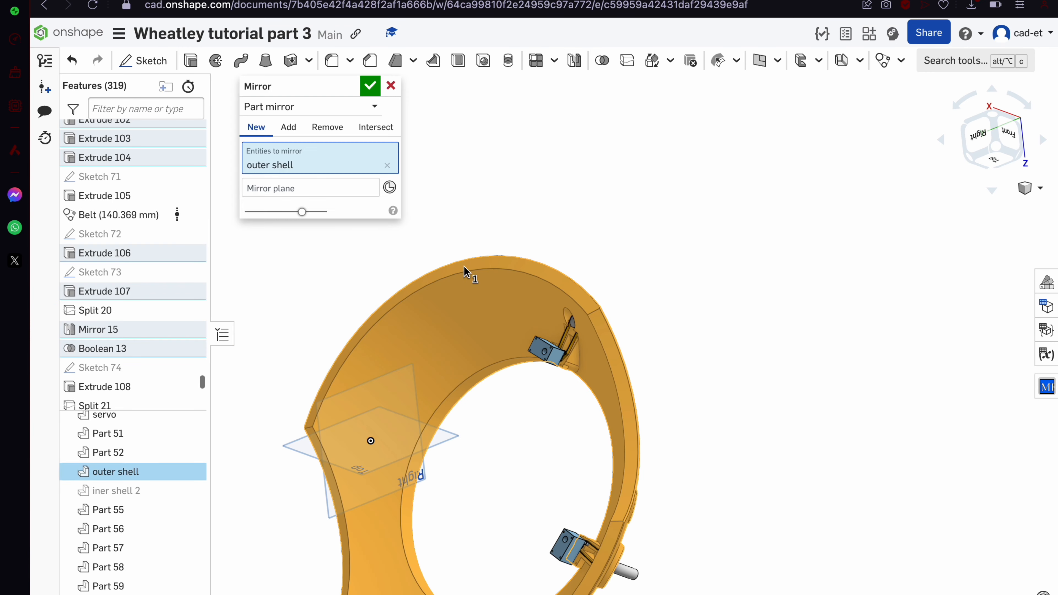
pyautogui.click(331, 190)
pyautogui.click(399, 481)
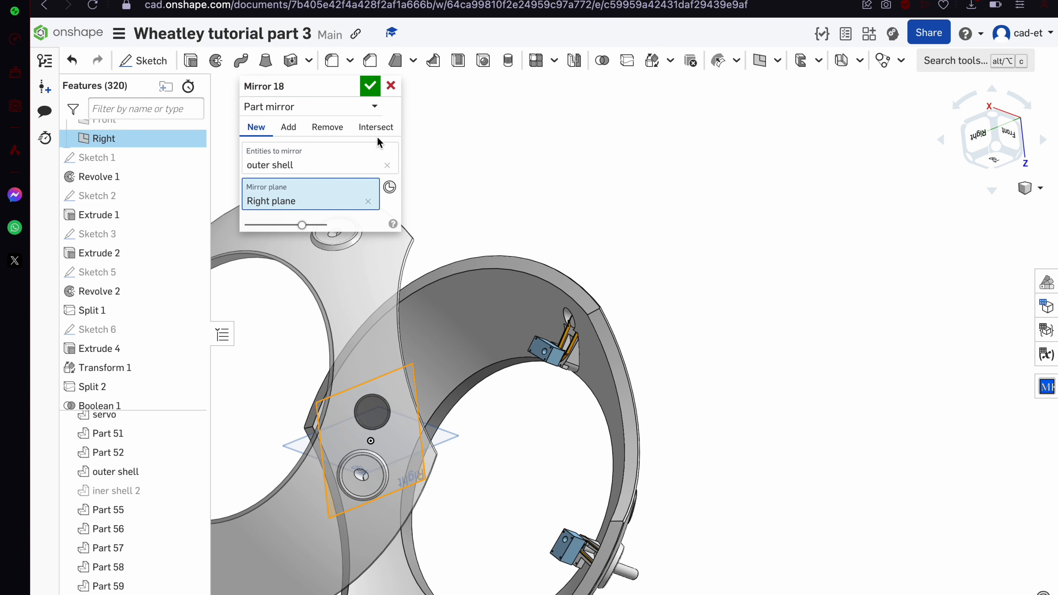
pyautogui.click(370, 86)
# Mirror Part 64 across the Top plane with Intersect as Mirror 19
pyautogui.hotkey('shift', '1')
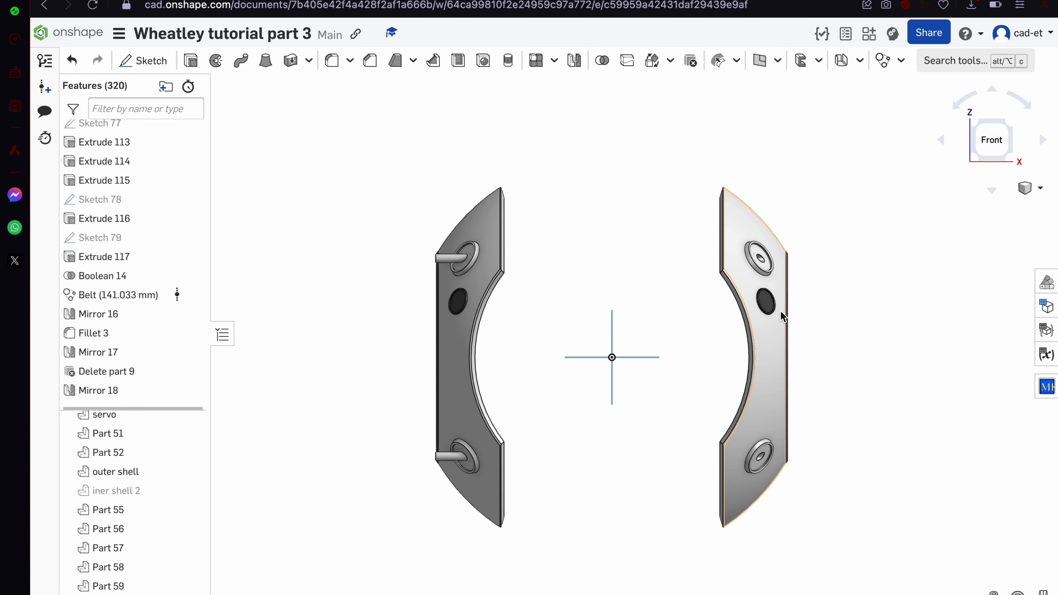
pyautogui.scroll(5, 843, 344)
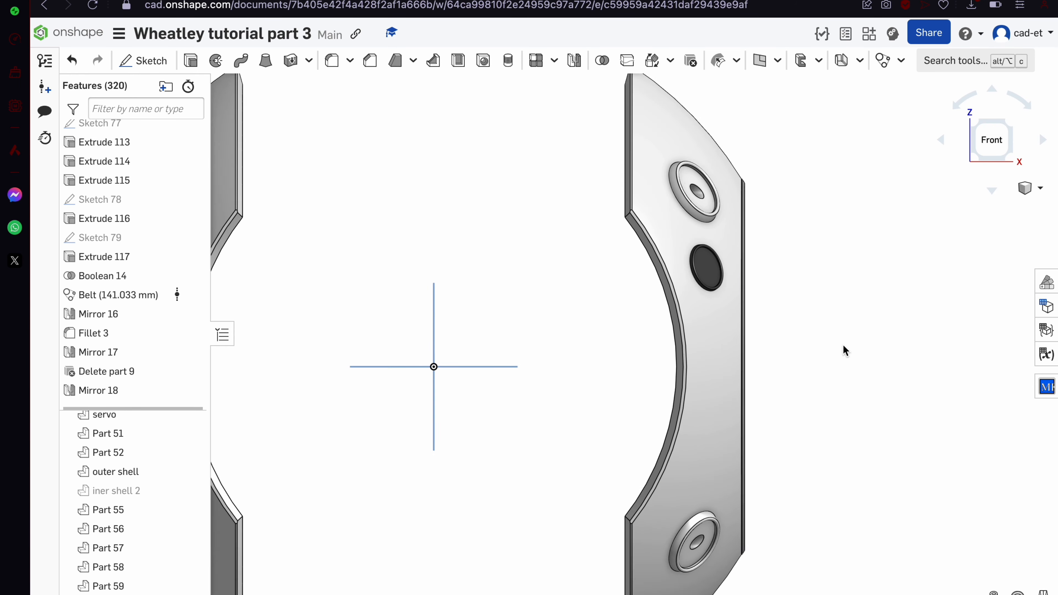
pyautogui.click(700, 309)
pyautogui.moveTo(700, 309); pyautogui.dragTo(700, 340, button='right')
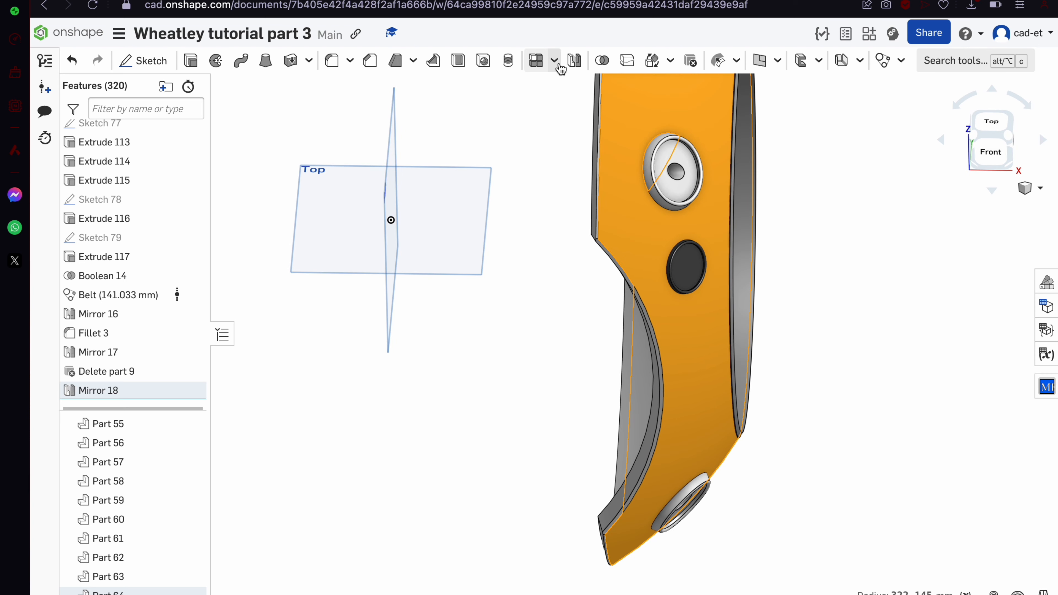
pyautogui.click(573, 61)
pyautogui.click(338, 187)
pyautogui.click(441, 239)
pyautogui.scroll(-3, 631, 252)
pyautogui.click(373, 125)
pyautogui.moveTo(615, 269); pyautogui.dragTo(676, 267, button='right')
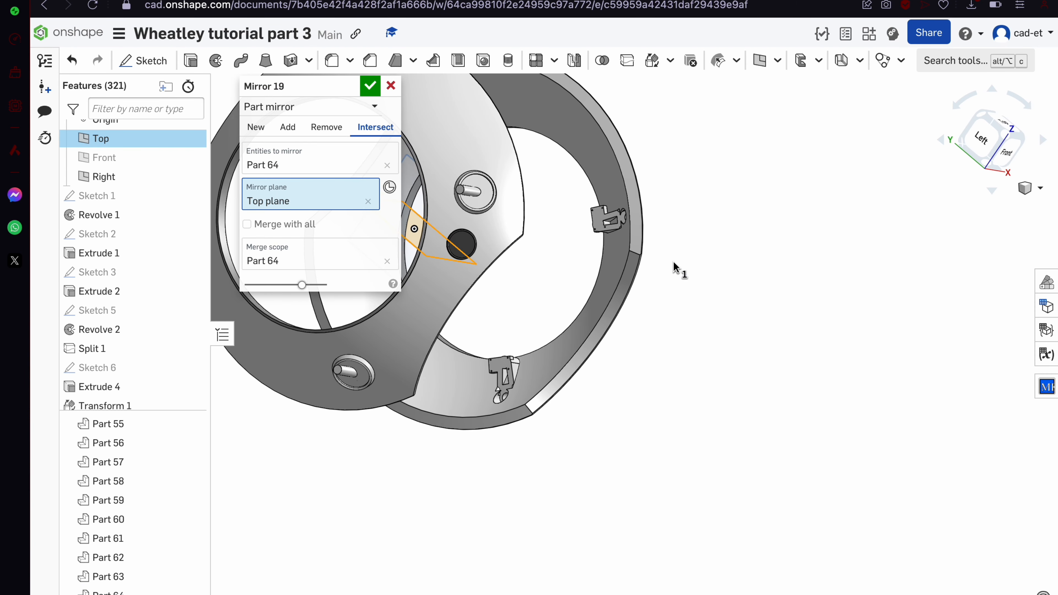
pyautogui.click(374, 86)
pyautogui.scroll(5, 515, 426)
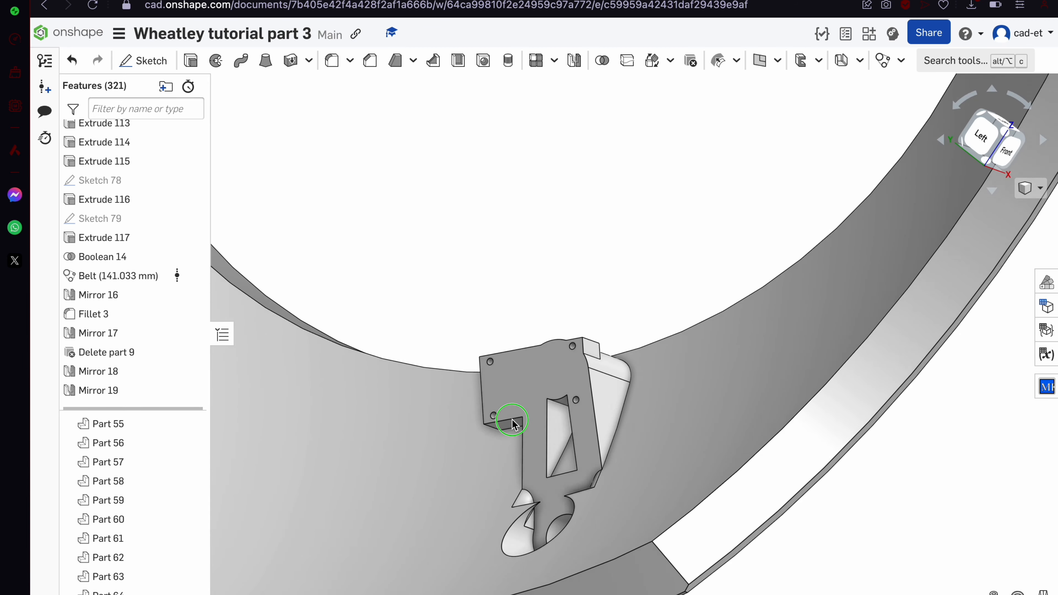
pyautogui.scroll(-6, 508, 416)
pyautogui.moveTo(508, 416); pyautogui.dragTo(377, 384, button='right')
# Hide outer shell, rename Part 64 to 'outer shell 2', and hide it too
pyautogui.scroll(2, 183, 441)
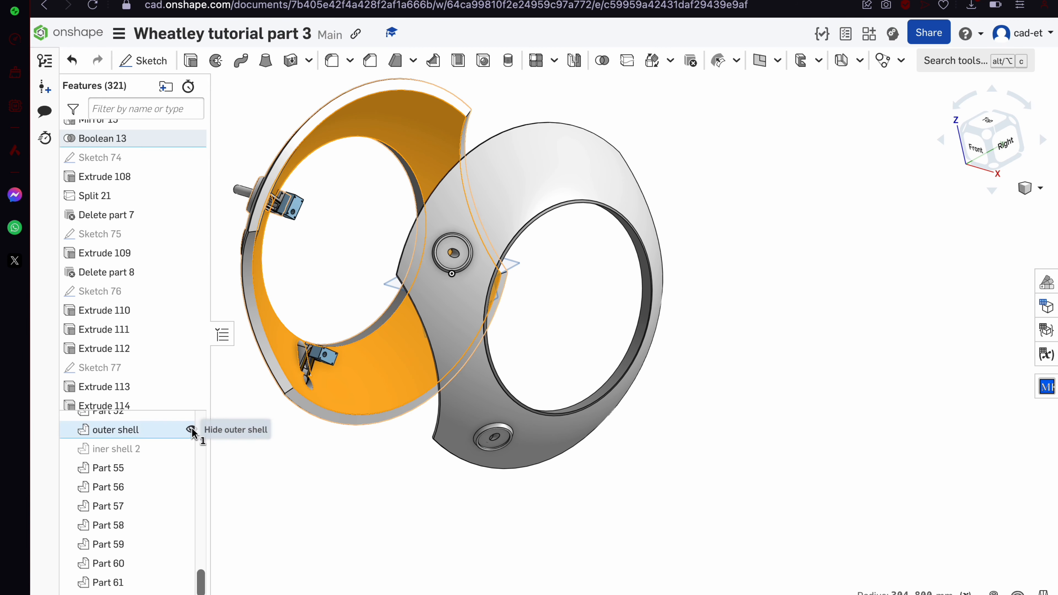
pyautogui.click(196, 429)
pyautogui.click(446, 350)
pyautogui.rightClick(140, 592)
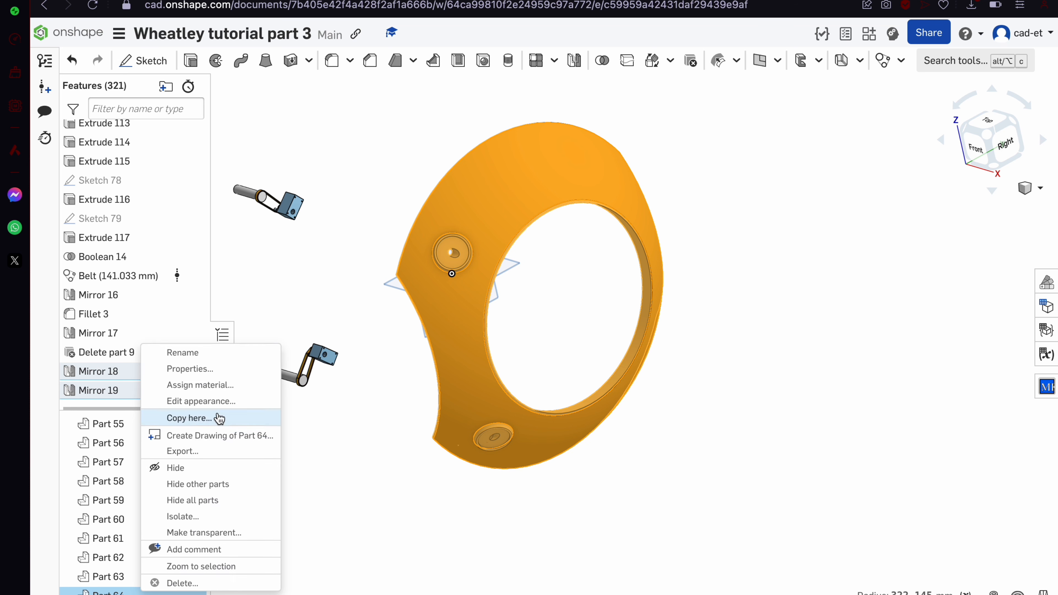
pyautogui.click(218, 354)
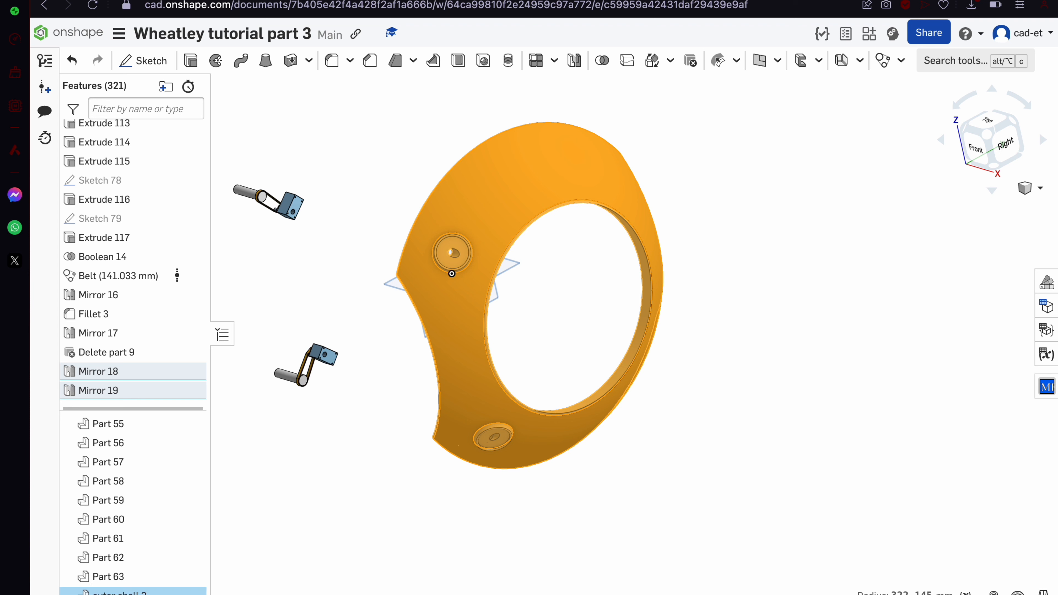
pyautogui.scroll(-5, 470, 361)
pyautogui.click(195, 593)
# Box-select both servo and arm assemblies, including the motor shaft
pyautogui.scroll(10, 342, 399)
pyautogui.moveTo(342, 399); pyautogui.dragTo(516, 154, button='right')
pyautogui.moveTo(326, 167); pyautogui.dragTo(910, 391)
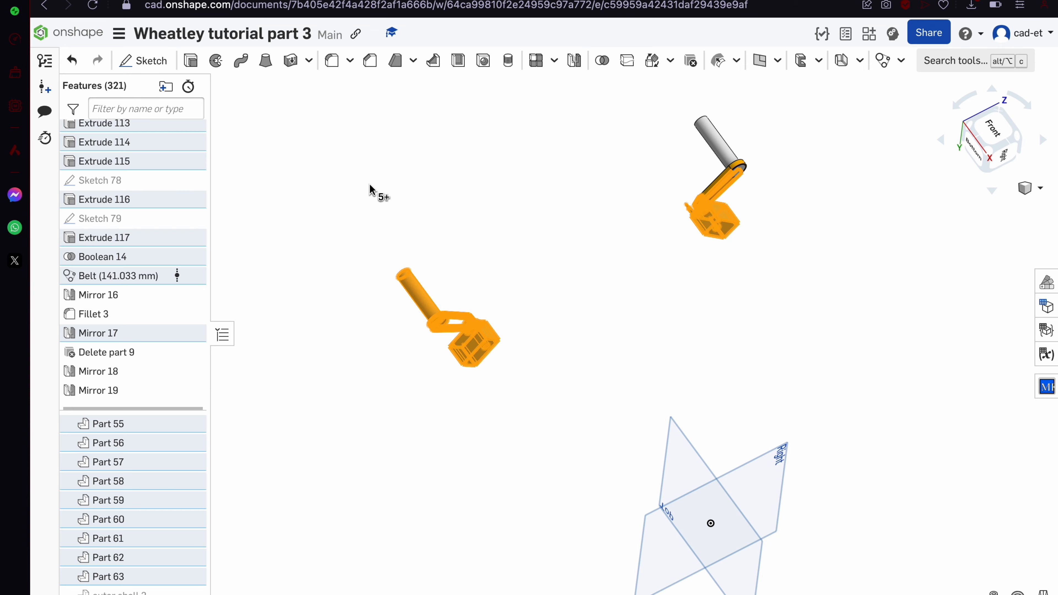
pyautogui.moveTo(244, 90); pyautogui.dragTo(959, 432)
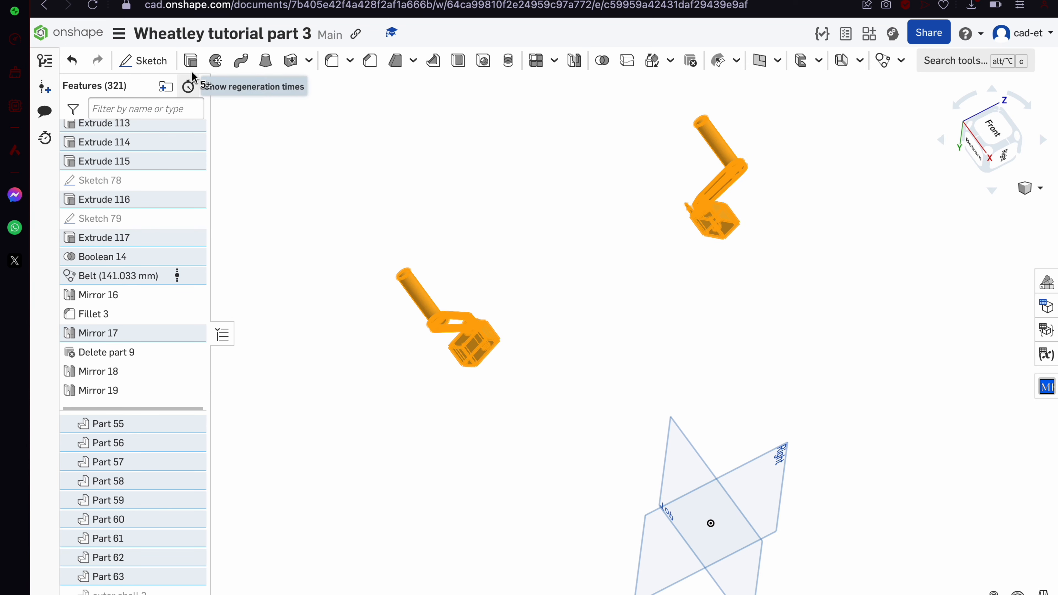
# Mirror the selected servo and arm parts across the Right plane as Mirror 20
pyautogui.click(580, 66)
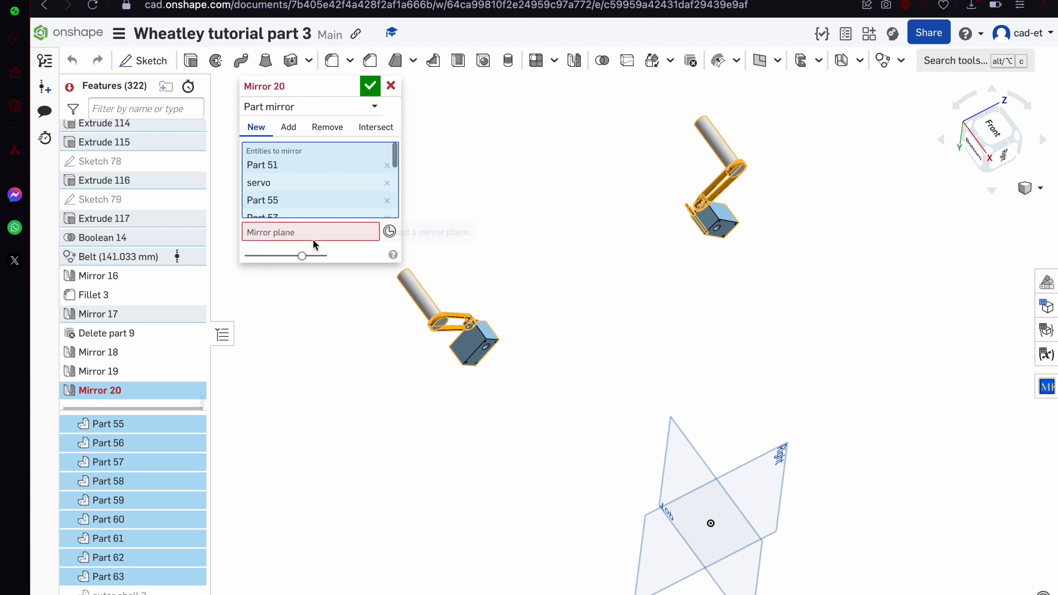
pyautogui.click(625, 437)
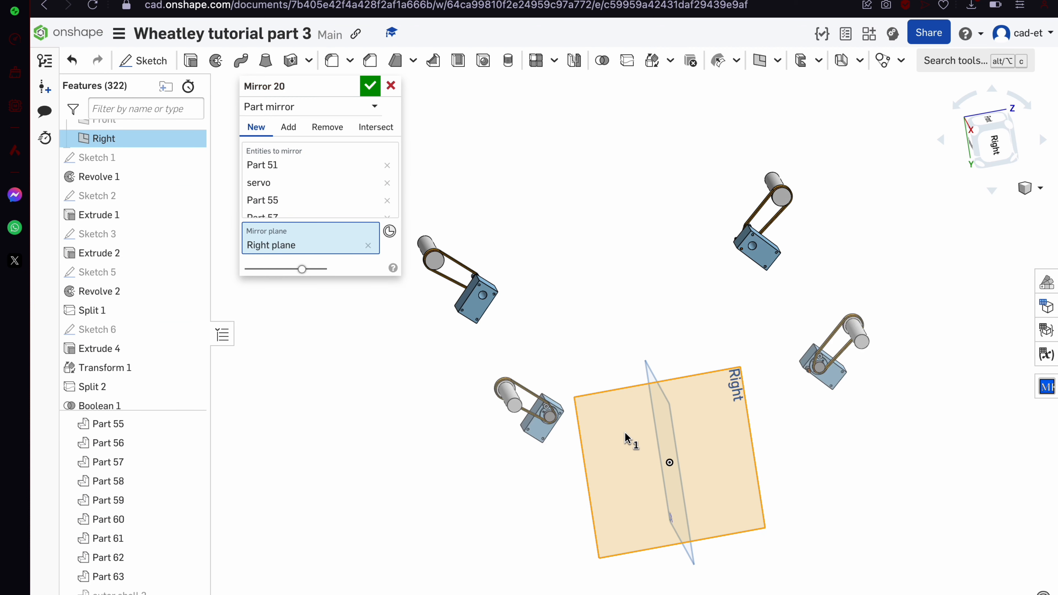
pyautogui.click(371, 85)
pyautogui.moveTo(498, 293); pyautogui.dragTo(545, 348, button='right')
pyautogui.scroll(-4, 549, 374)
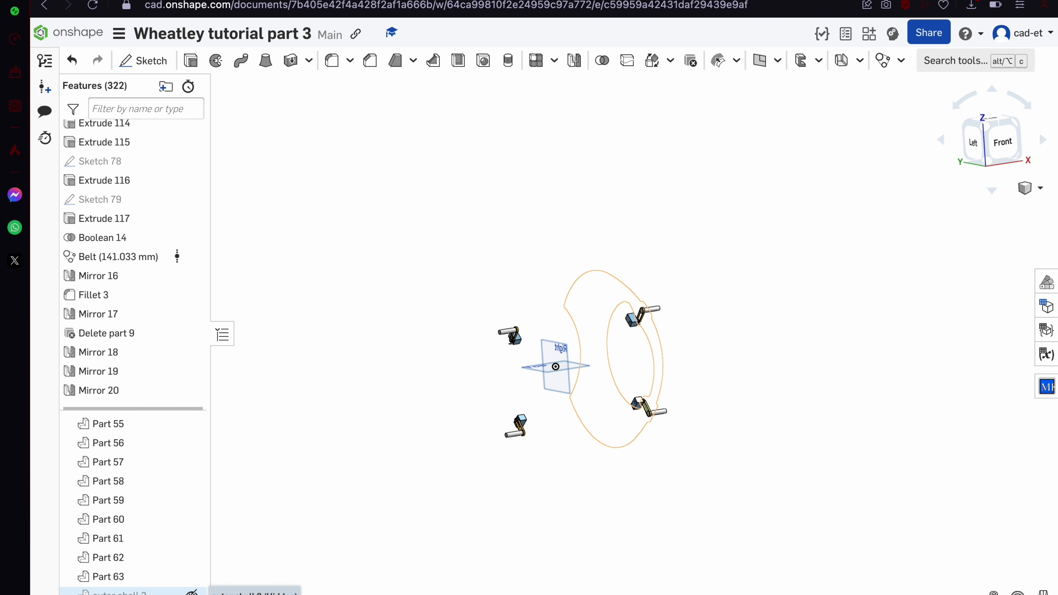
# Show outer shell 2, outer shell, and iner shell 2 again
pyautogui.click(191, 592)
pyautogui.scroll(15, 195, 543)
pyautogui.scroll(5, 195, 543)
pyautogui.scroll(-10, 171, 454)
pyautogui.scroll(-15, 166, 468)
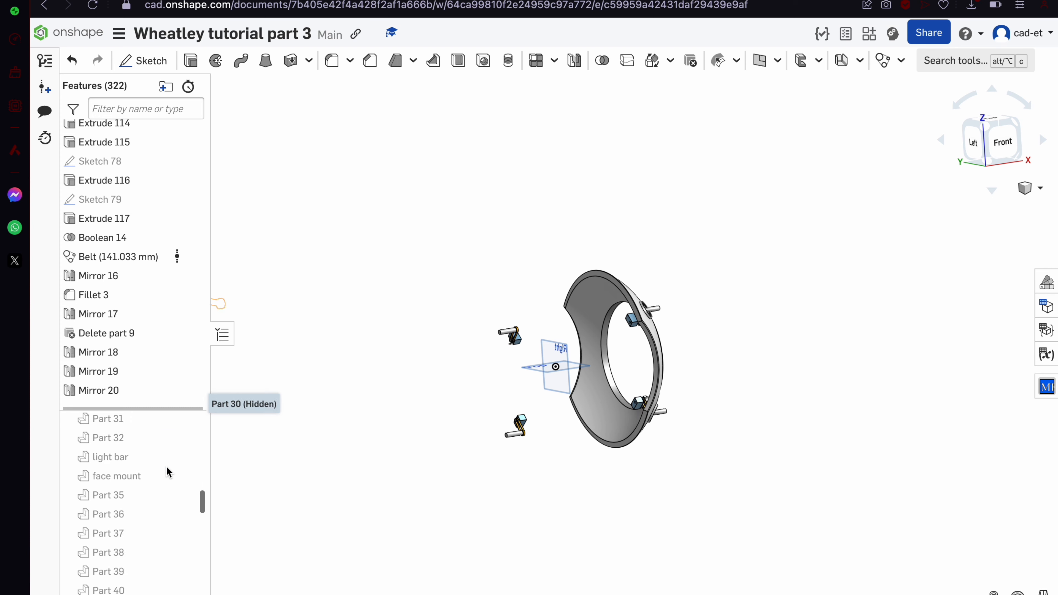
pyautogui.click(192, 477)
pyautogui.click(191, 495)
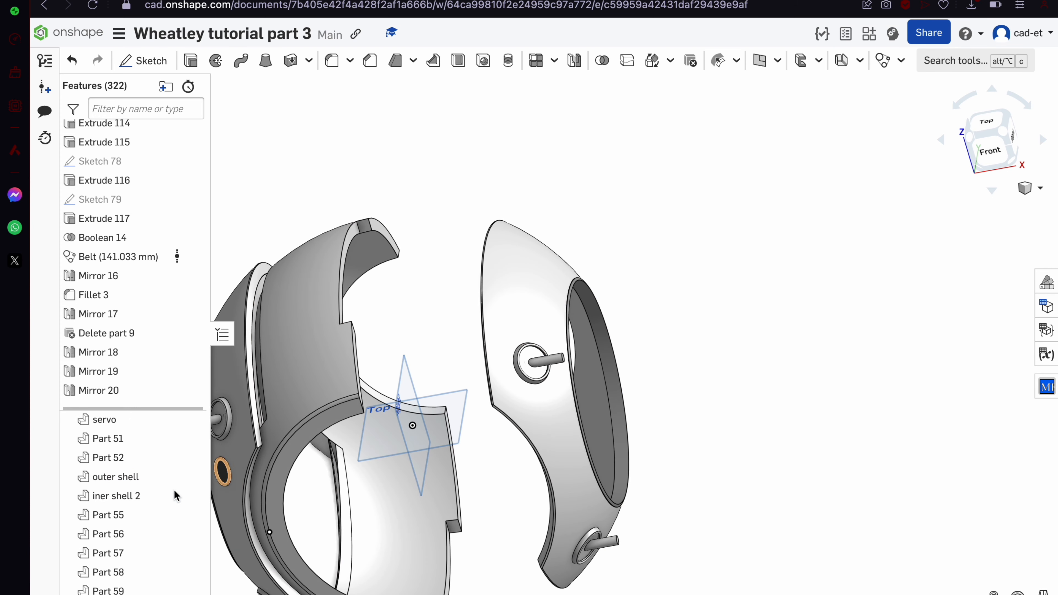
pyautogui.scroll(20, 174, 490)
# Cancel the accidental iner shell deletion and make iner shell visible again
pyautogui.click(146, 441)
pyautogui.press('Delete')
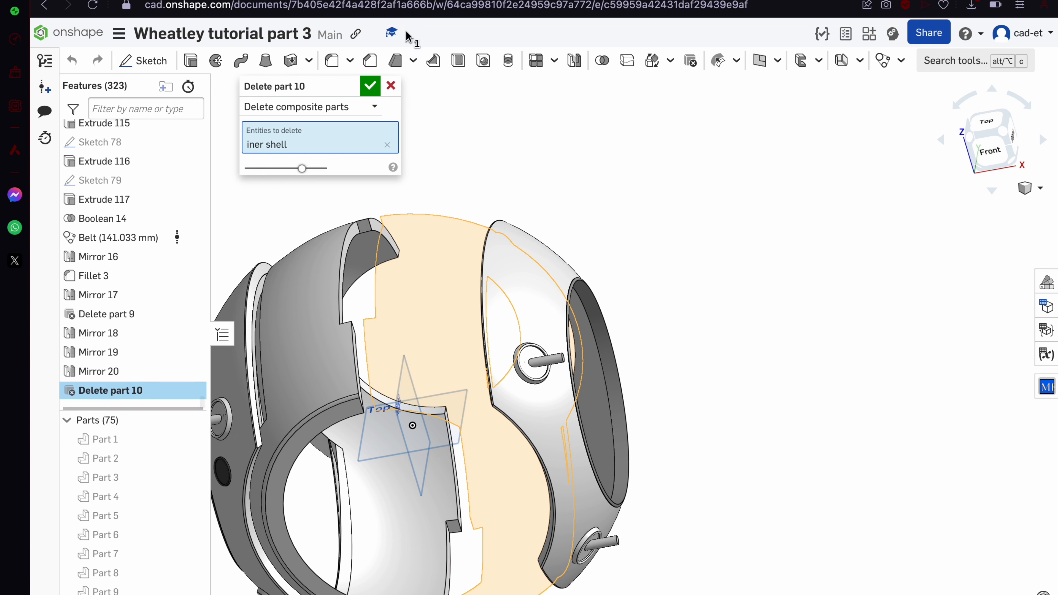
pyautogui.click(390, 86)
pyautogui.click(193, 440)
pyautogui.scroll(-20, 194, 442)
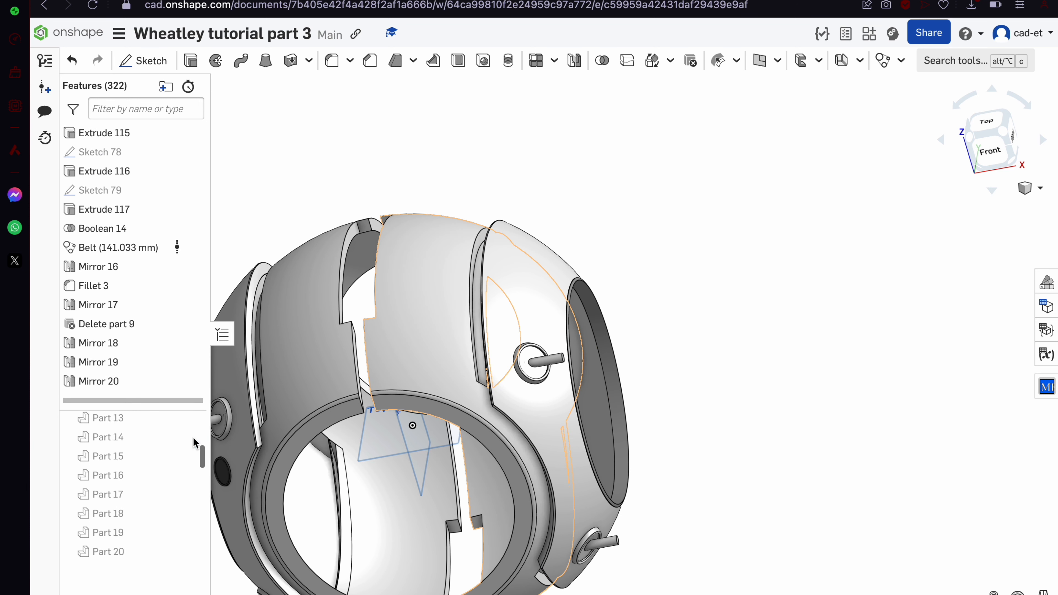
# Mirror iner shell 2 across the Right plane, intersecting with iner shell, as Mirror 21
pyautogui.click(337, 375)
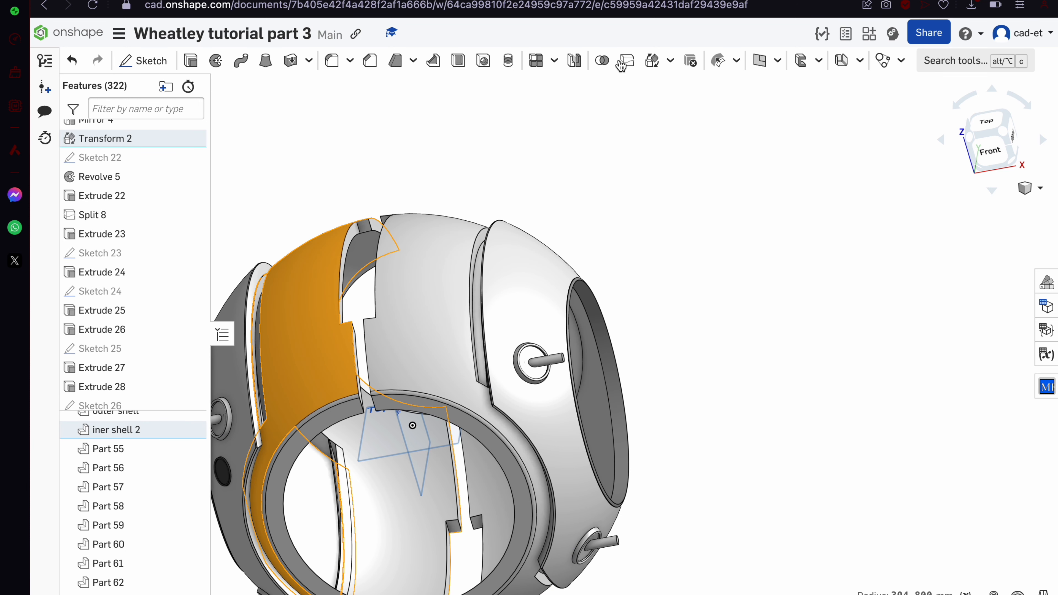
pyautogui.click(575, 60)
pyautogui.click(422, 467)
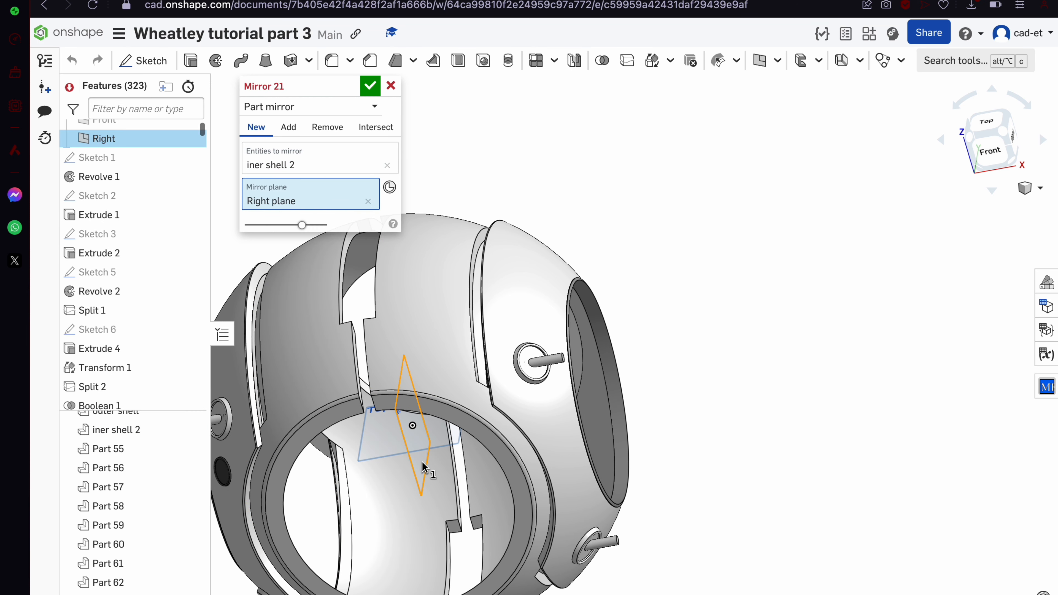
pyautogui.moveTo(547, 260); pyautogui.dragTo(548, 232, button='right')
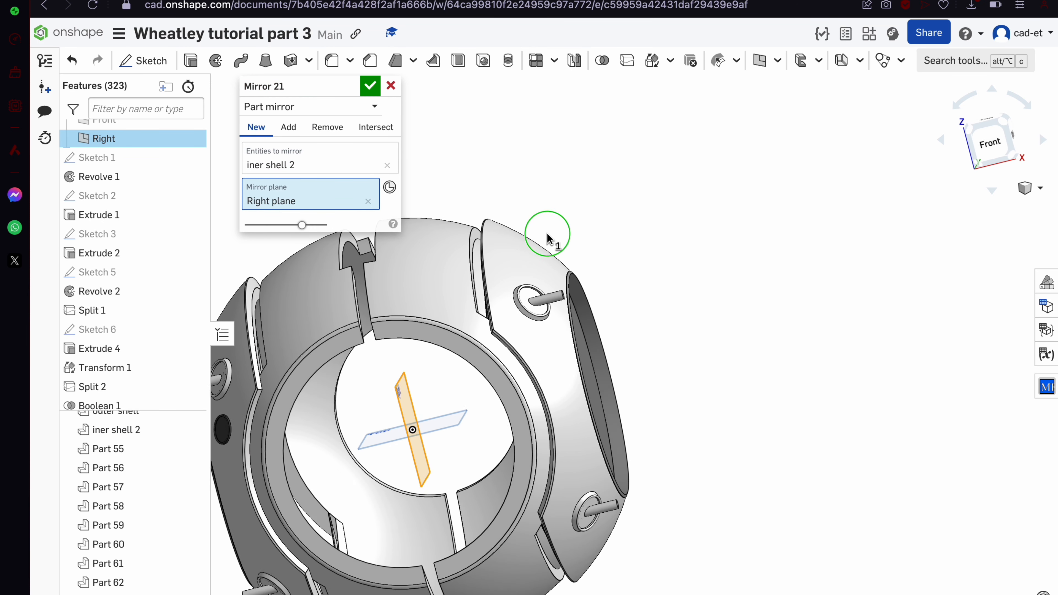
pyautogui.click(376, 129)
pyautogui.click(431, 300)
pyautogui.moveTo(431, 300); pyautogui.dragTo(462, 292, button='right')
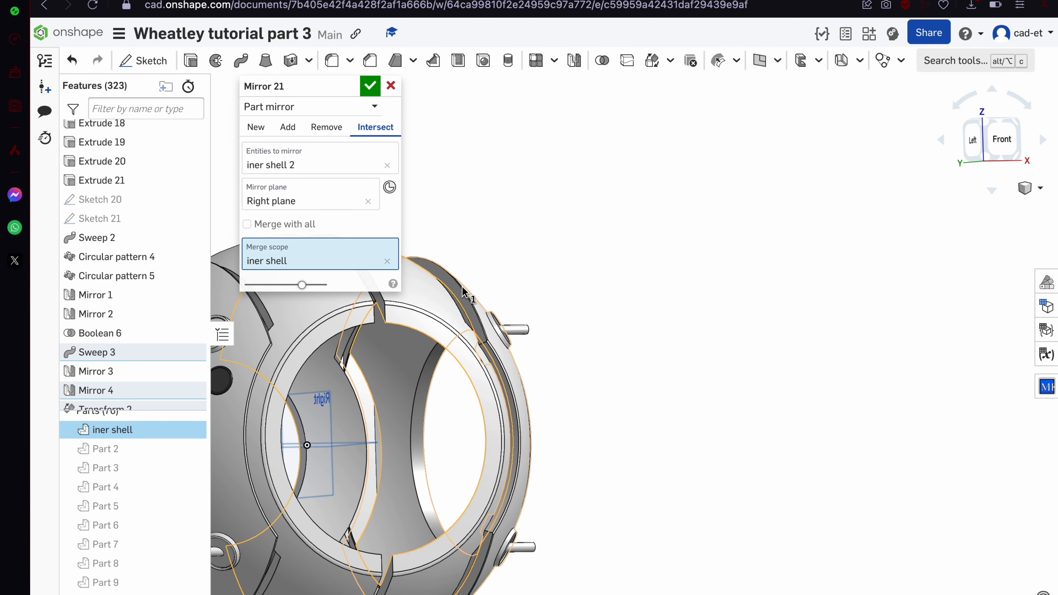
pyautogui.click(370, 88)
# Orbit around the model to inspect the completed inner shell around the boss
pyautogui.moveTo(626, 318); pyautogui.dragTo(588, 357, button='right')
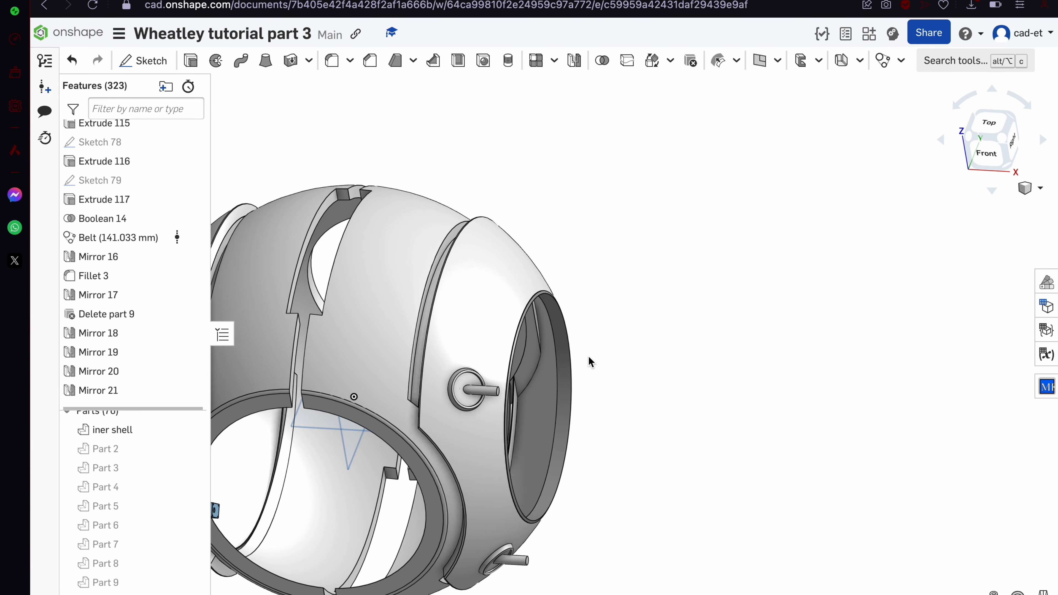
pyautogui.scroll(5, 589, 355)
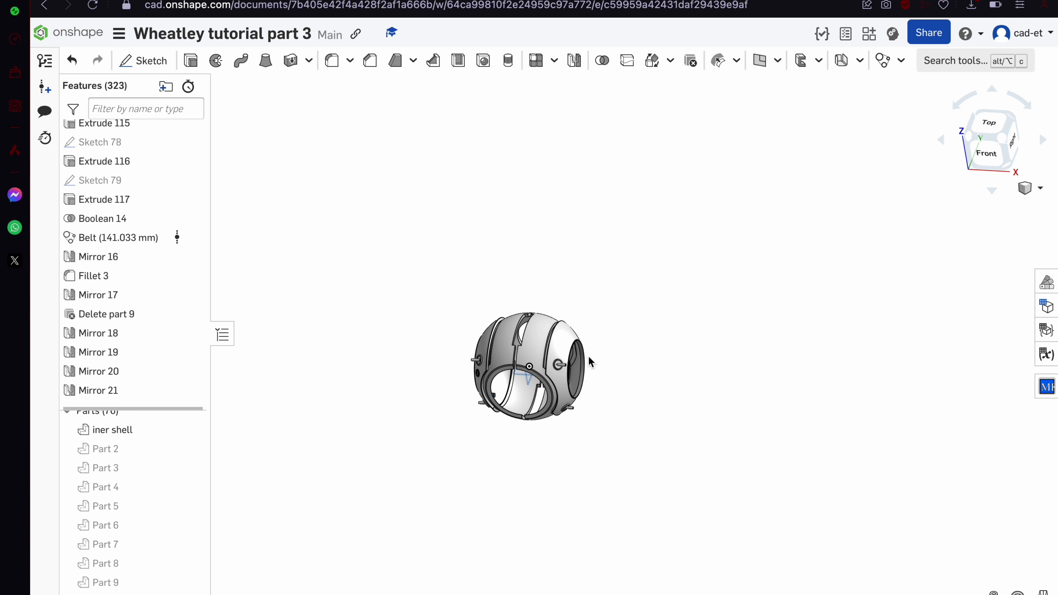
pyautogui.scroll(-3, 588, 355)
pyautogui.moveTo(589, 355); pyautogui.dragTo(547, 334, button='right')
pyautogui.scroll(-5, 500, 363)
pyautogui.moveTo(501, 363); pyautogui.dragTo(483, 332, button='right')
pyautogui.scroll(-5, 483, 335)
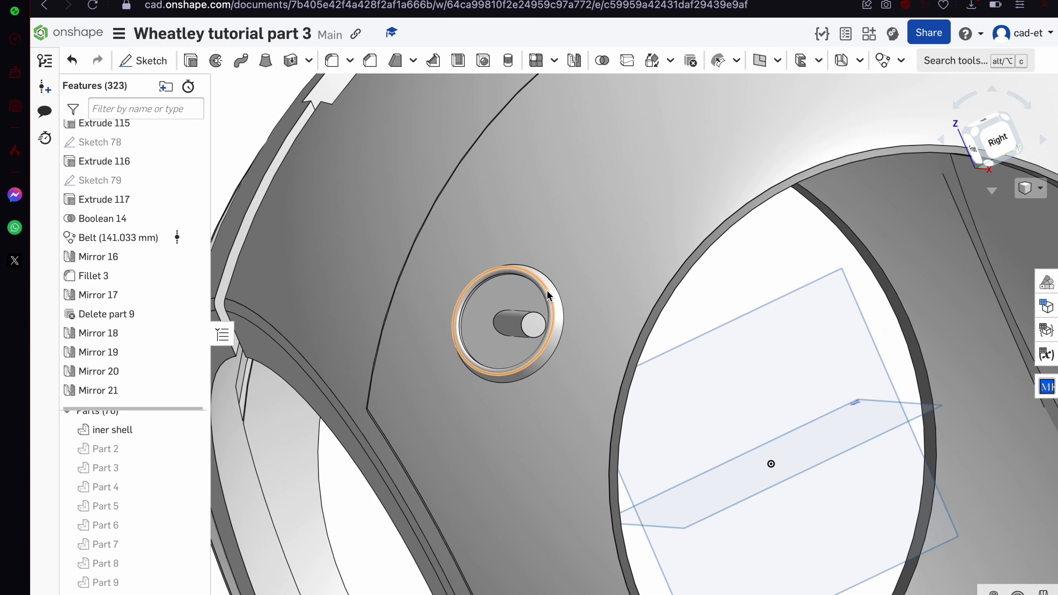
# Start a new sketch on the boss face of Mirror 20 and view it from the Right
pyautogui.click(143, 61)
pyautogui.click(611, 323)
pyautogui.click(982, 155)
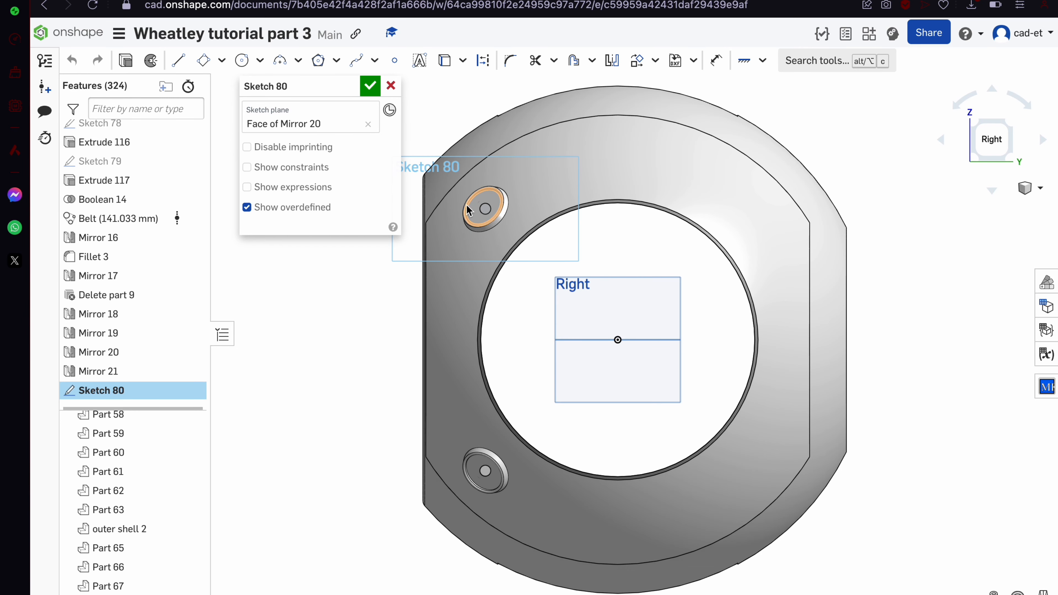
pyautogui.scroll(5, 680, 313)
pyautogui.moveTo(680, 313); pyautogui.dragTo(647, 404, button='right')
pyautogui.scroll(-6, 579, 325)
pyautogui.moveTo(579, 324); pyautogui.dragTo(632, 250, button='right')
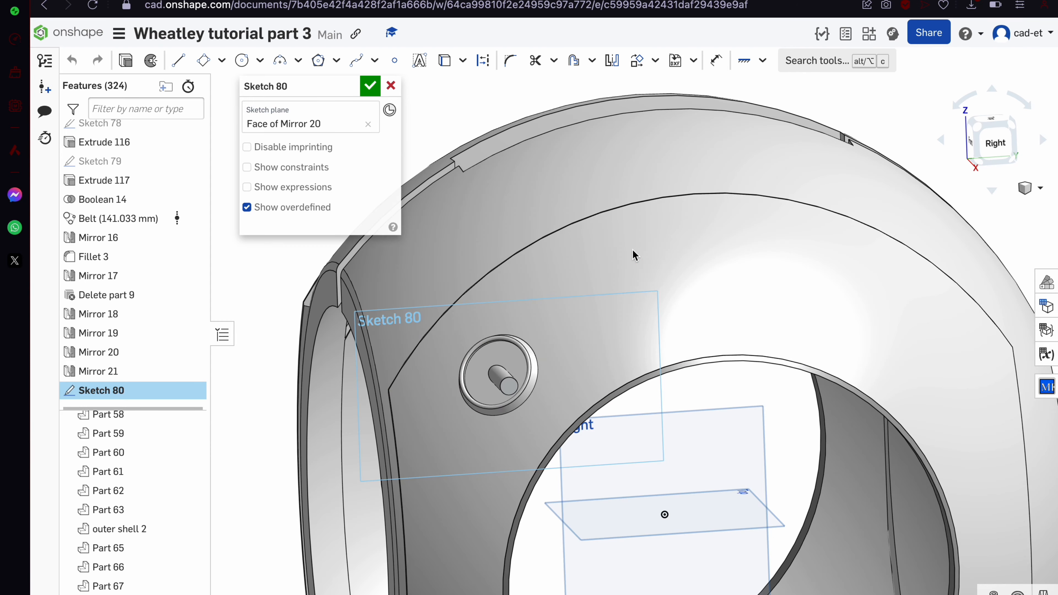
pyautogui.click(995, 151)
pyautogui.scroll(-5, 599, 166)
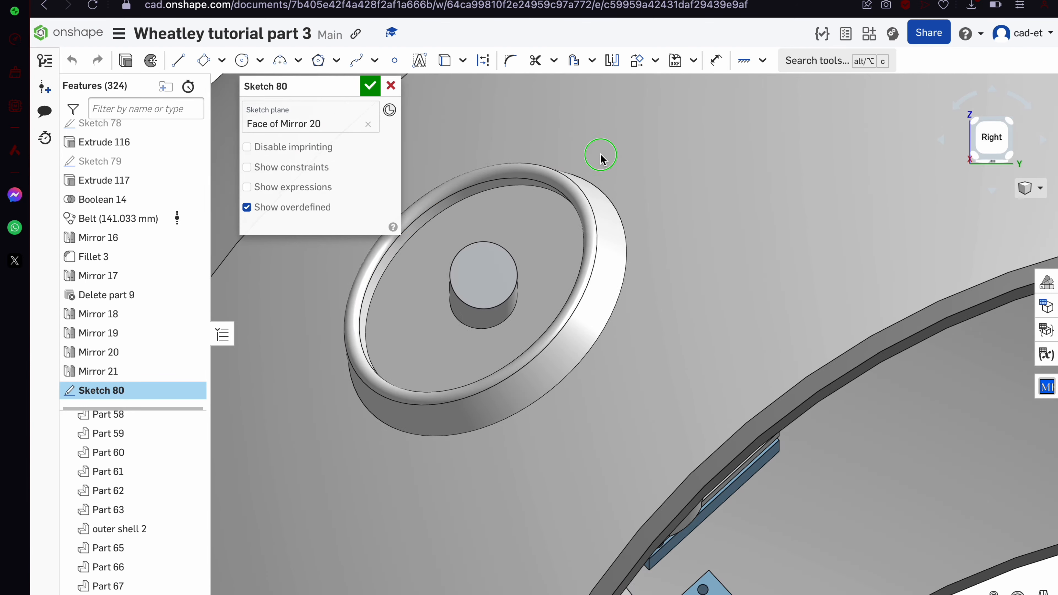
pyautogui.moveTo(601, 154); pyautogui.dragTo(624, 282, button='right')
pyautogui.scroll(5, 664, 224)
pyautogui.scroll(2, 624, 198)
pyautogui.scroll(3, 624, 198)
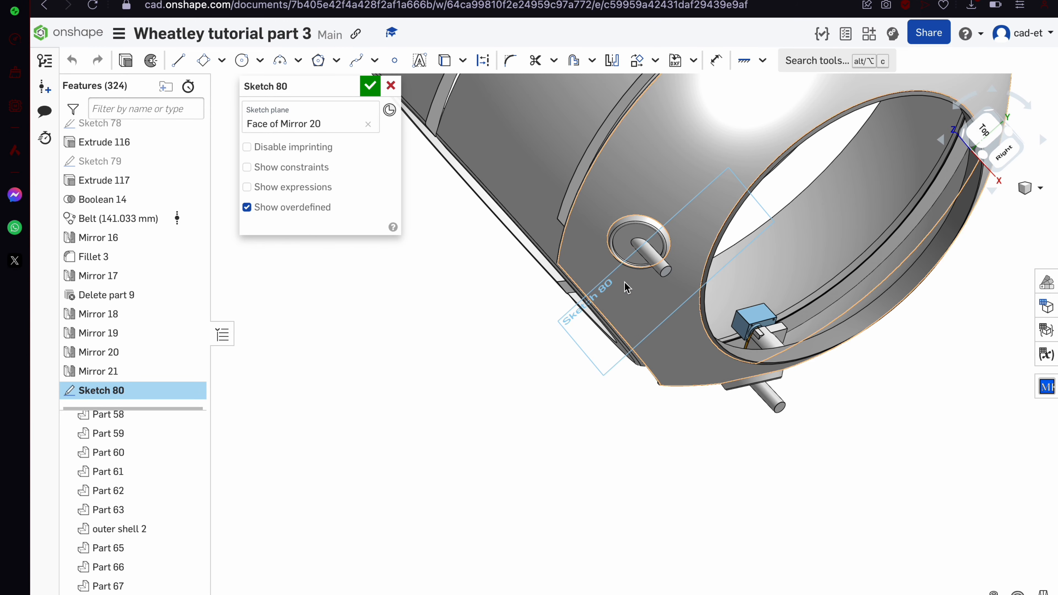
pyautogui.moveTo(675, 204); pyautogui.dragTo(784, 117, button='right')
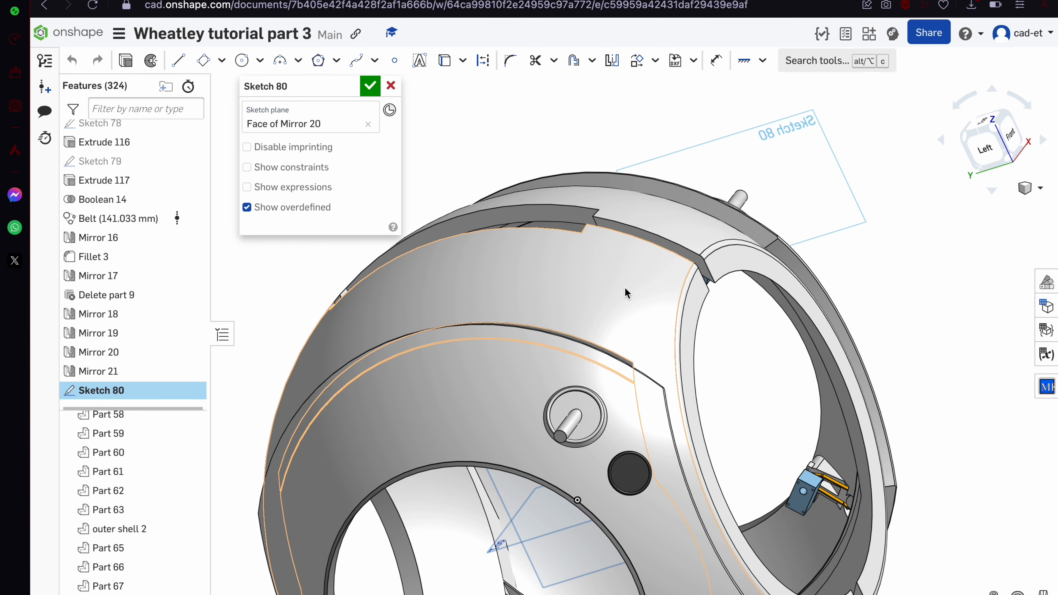
pyautogui.moveTo(625, 289); pyautogui.dragTo(493, 343, button='right')
pyautogui.click(1001, 147)
pyautogui.scroll(3, 750, 343)
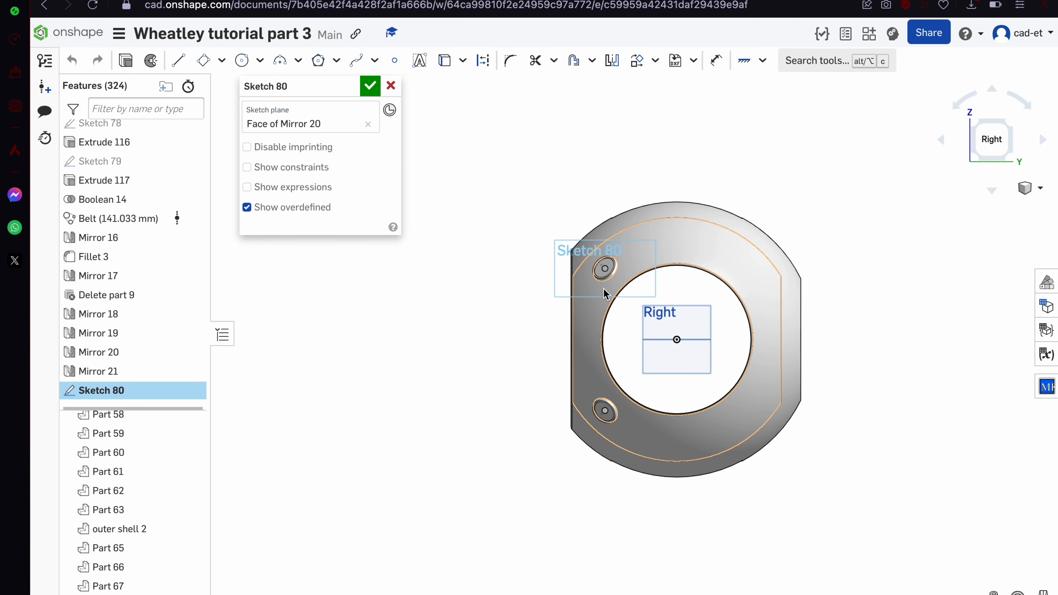
pyautogui.scroll(-2, 749, 342)
# Draw a center-point circle around the boss and a smaller circle to its left
pyautogui.click(244, 62)
pyautogui.scroll(-5, 587, 202)
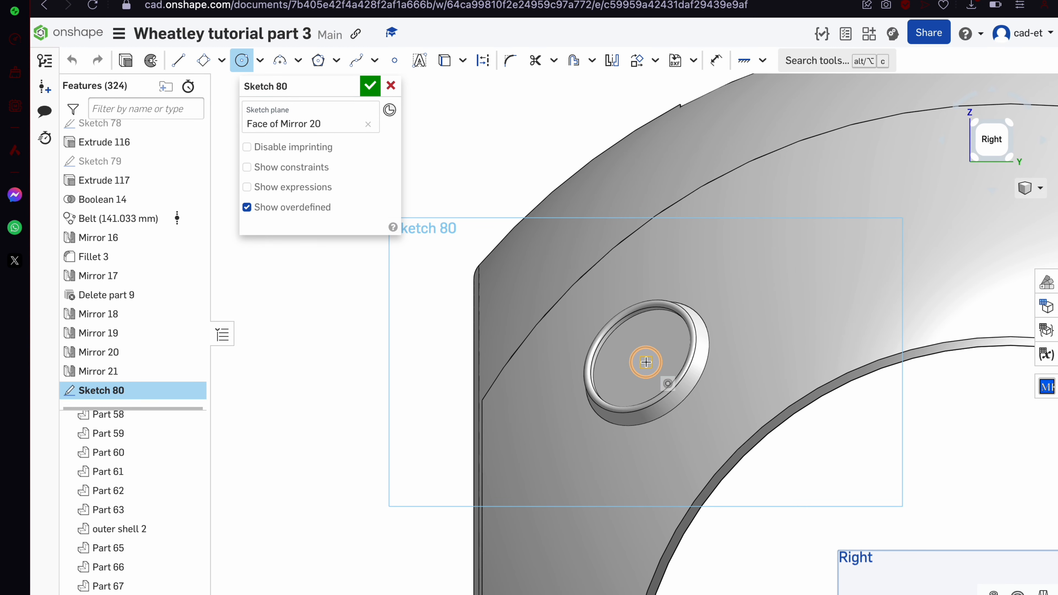
pyautogui.click(750, 365)
pyautogui.scroll(3, 750, 366)
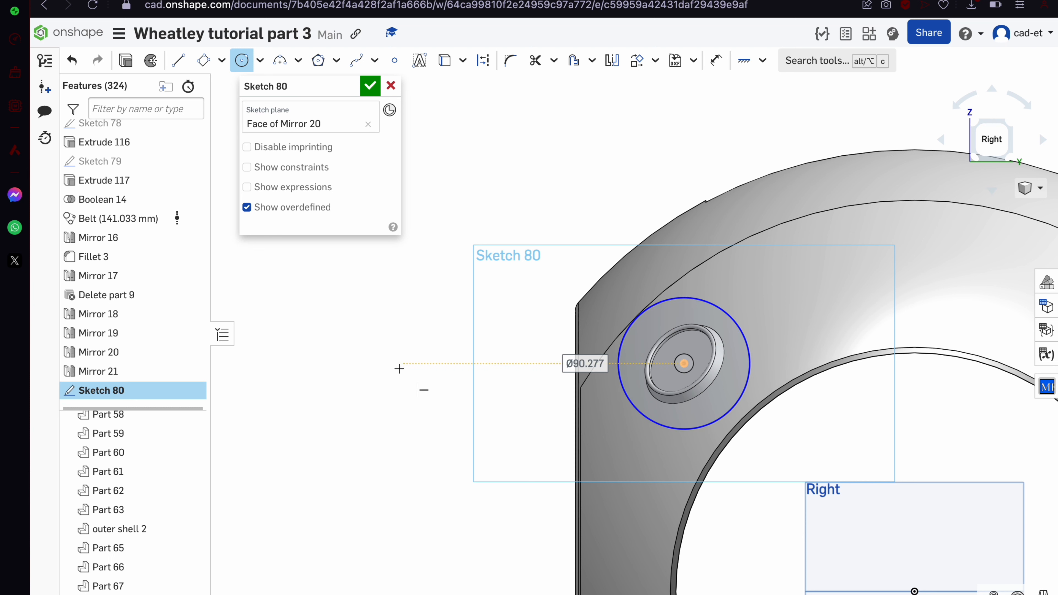
pyautogui.click(428, 364)
# Draw an upper and a lower line spanning from the small circle past the boss
pyautogui.press('l')
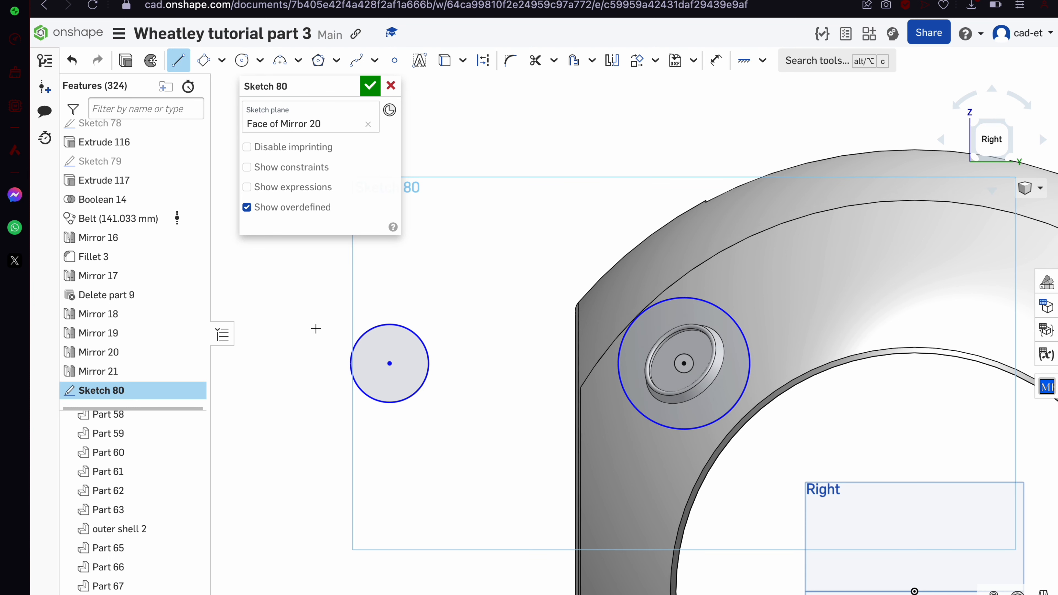
pyautogui.click(308, 328)
pyautogui.click(826, 286)
pyautogui.press('Escape')
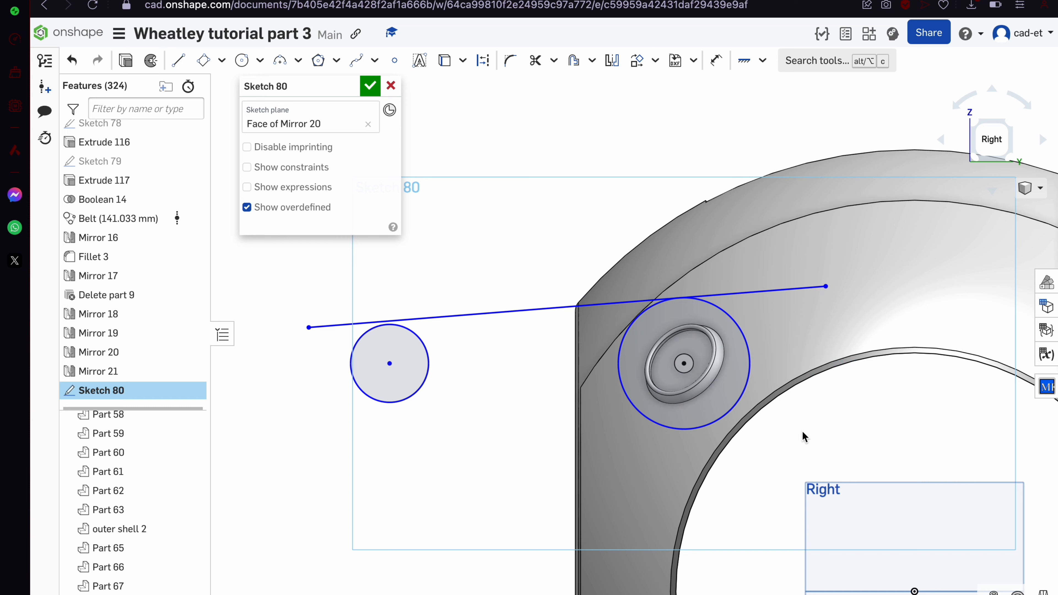
pyautogui.press('l')
pyautogui.click(828, 425)
pyautogui.click(348, 438)
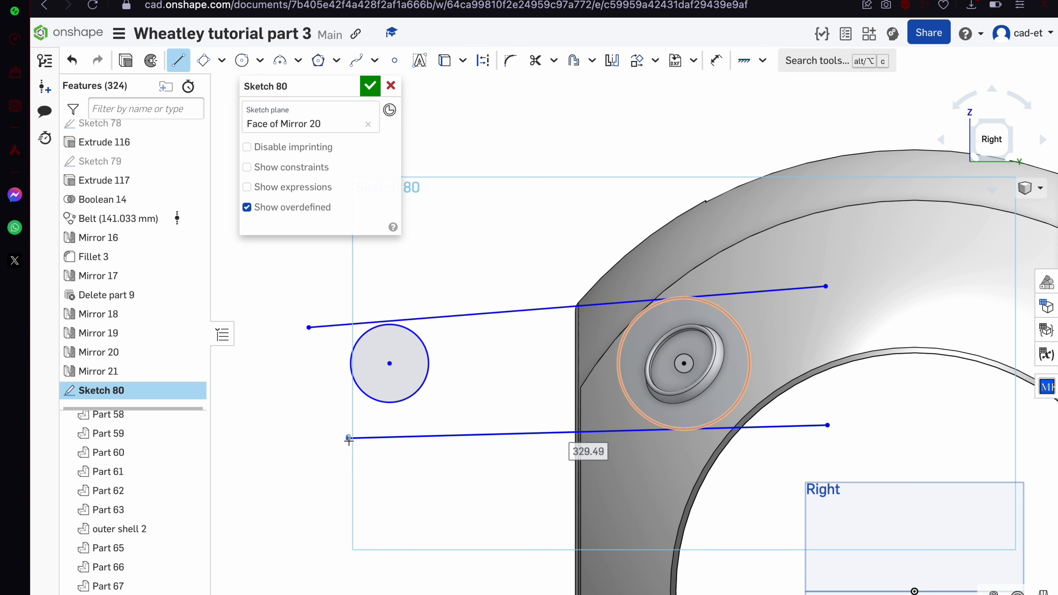
pyautogui.press('Escape')
pyautogui.moveTo(344, 438); pyautogui.dragTo(321, 417)
pyautogui.hotkey('ctrl', 'z')
# Make both lines tangent to the large boss circle and the small circle
pyautogui.click(746, 350)
pyautogui.press('t')
pyautogui.click(426, 357)
pyautogui.press('Escape')
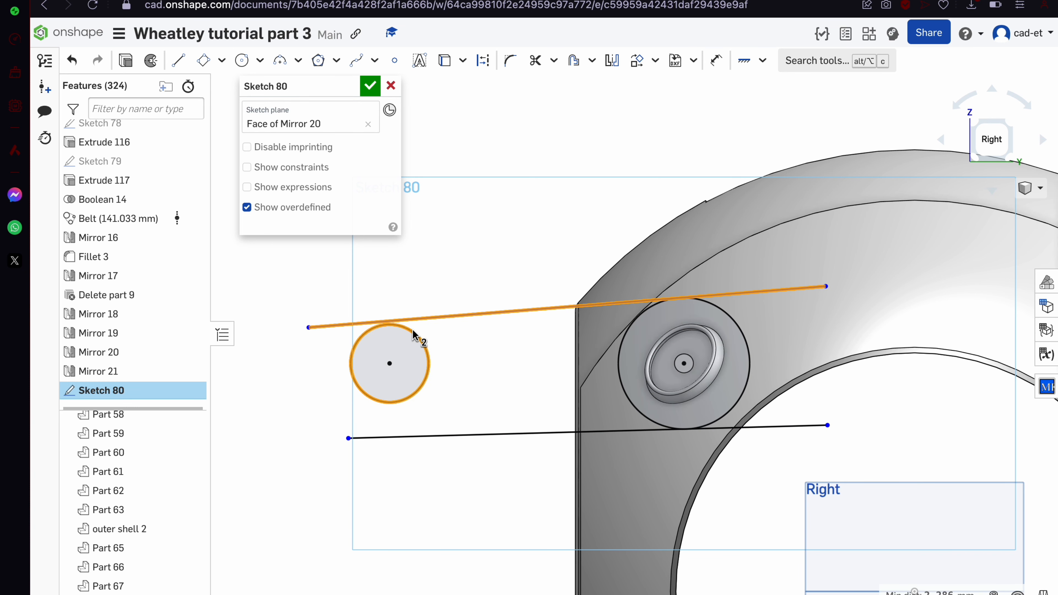
pyautogui.press('t')
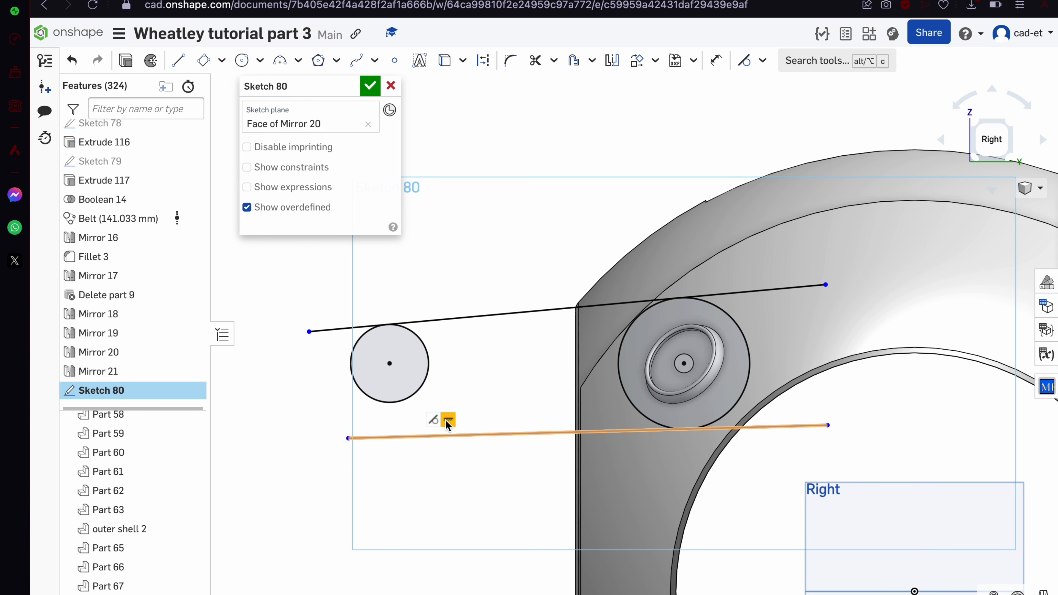
pyautogui.moveTo(349, 438); pyautogui.dragTo(311, 400)
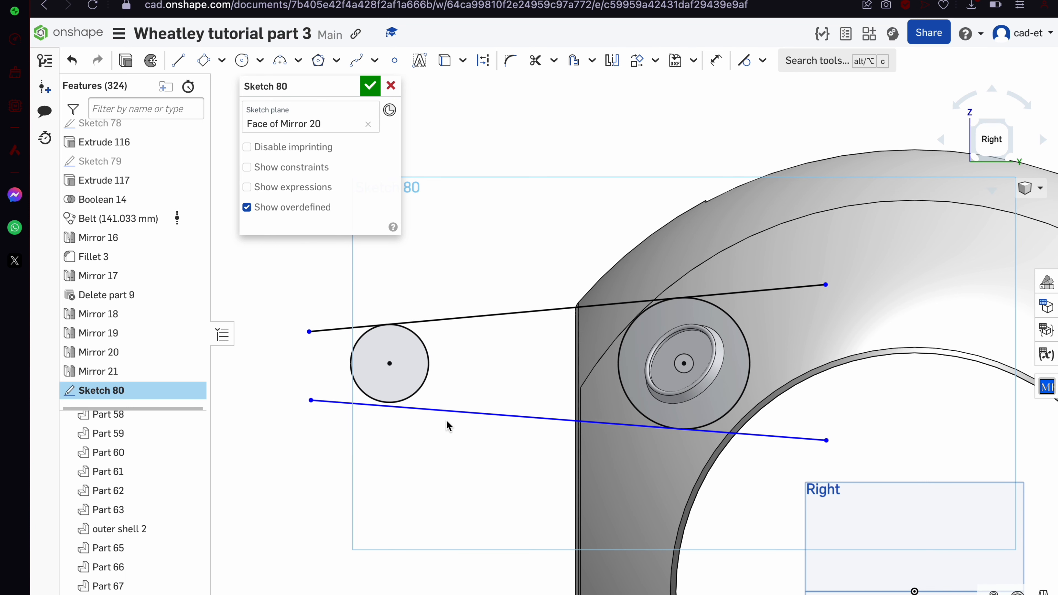
pyautogui.press('t')
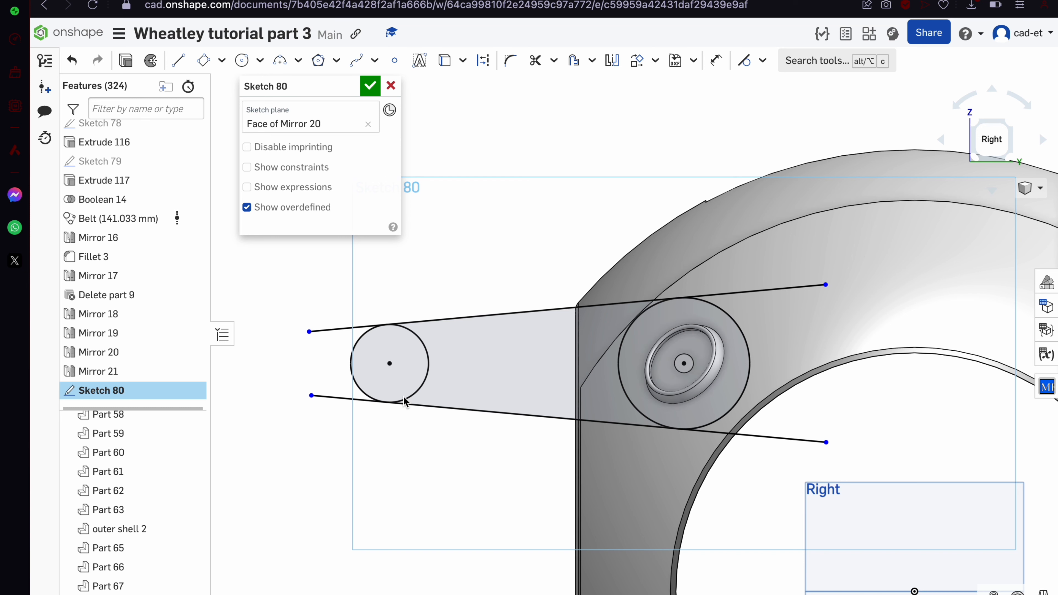
pyautogui.press('m')
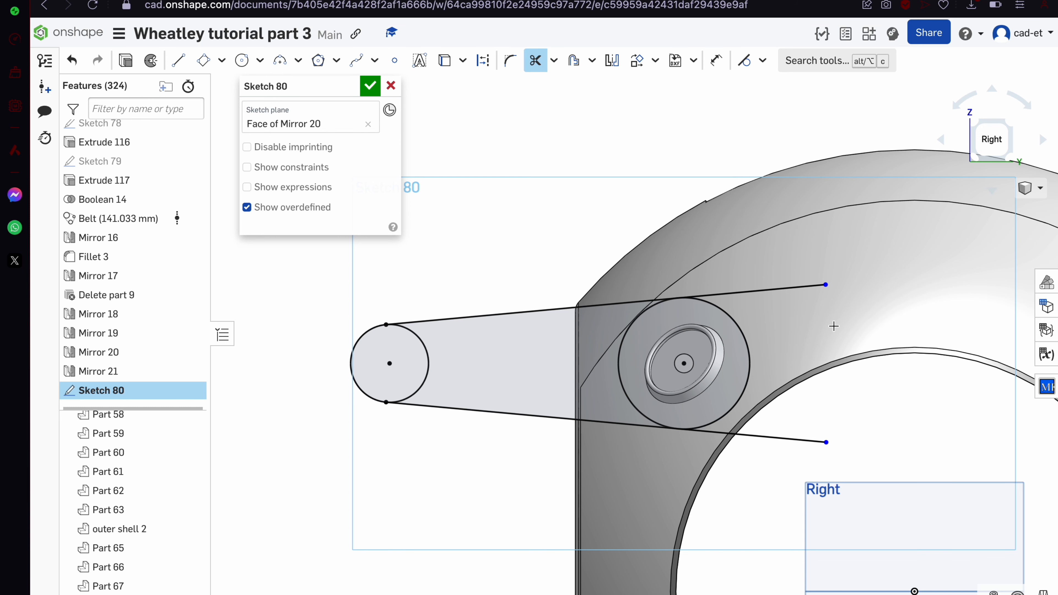
# Extrude Sketch 80's three arm regions 10 mm symmetrically, adding them to Part 67
pyautogui.click(369, 86)
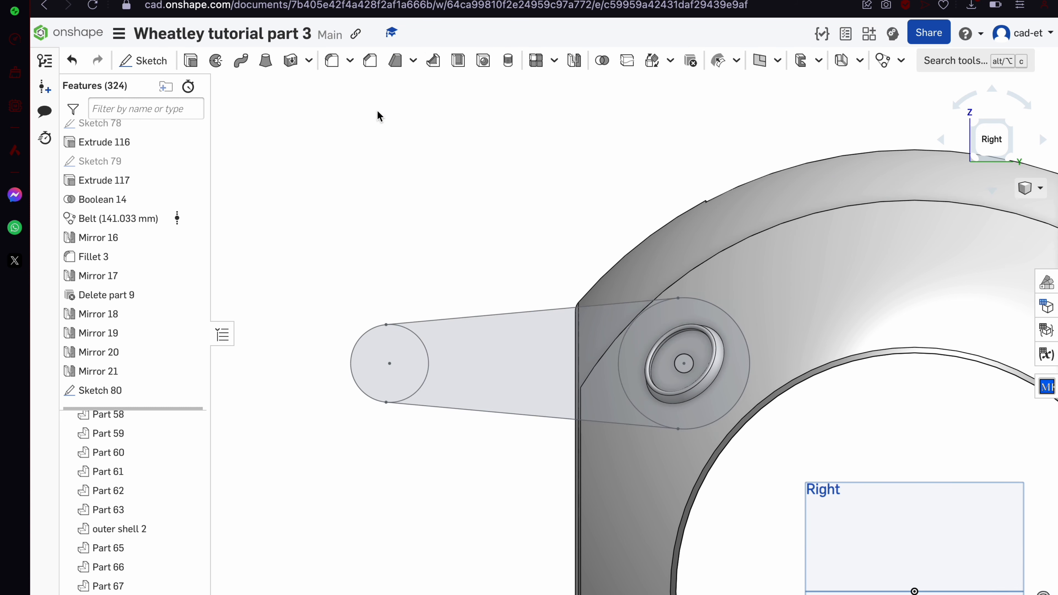
pyautogui.click(628, 355)
pyautogui.click(544, 367)
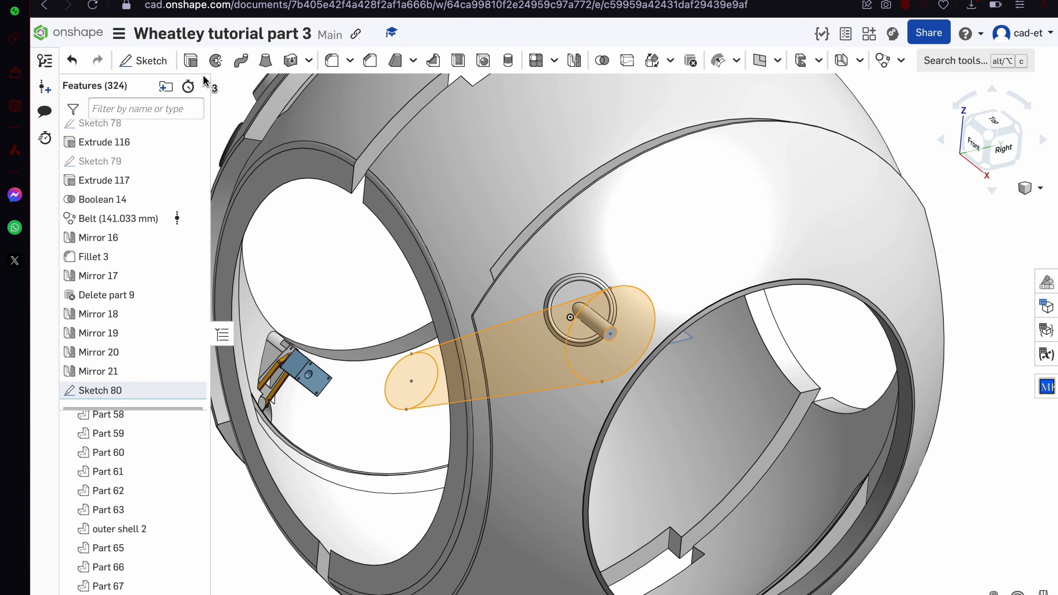
pyautogui.click(190, 61)
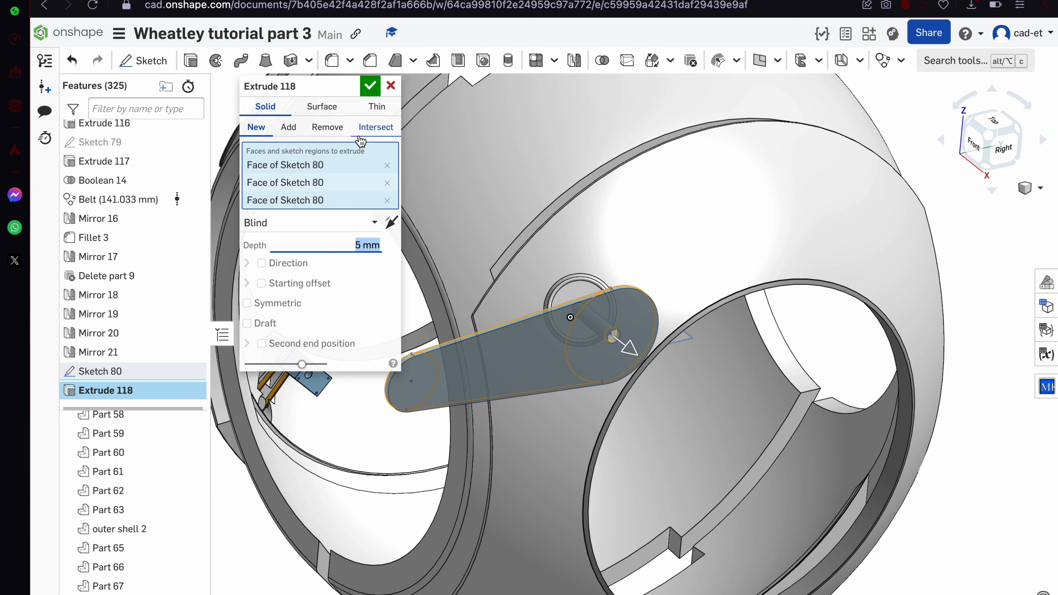
pyautogui.moveTo(571, 326); pyautogui.dragTo(569, 376, button='right')
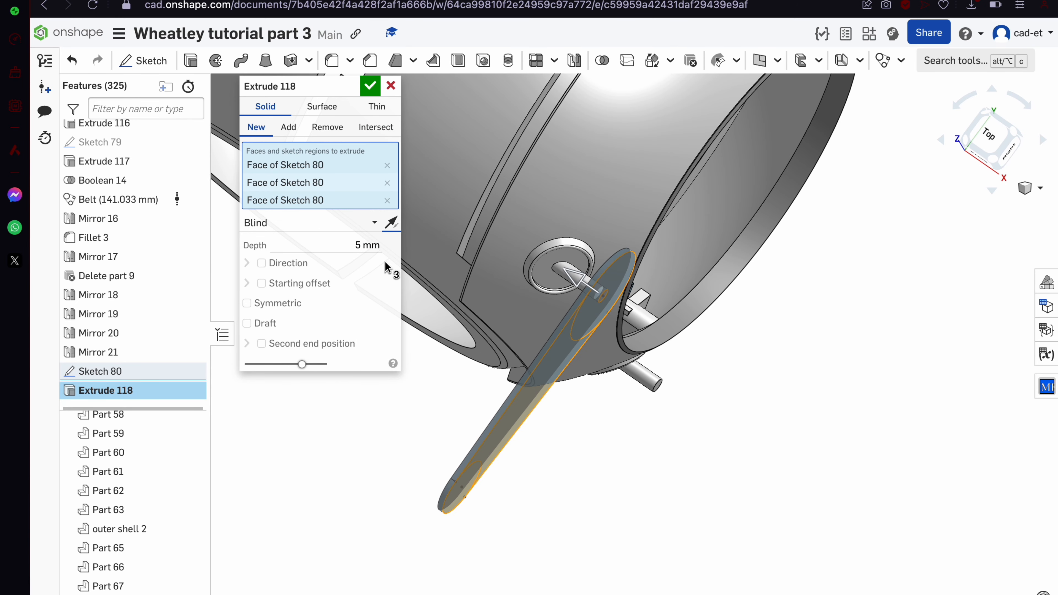
pyautogui.write('10')
pyautogui.press('Return')
pyautogui.click(247, 304)
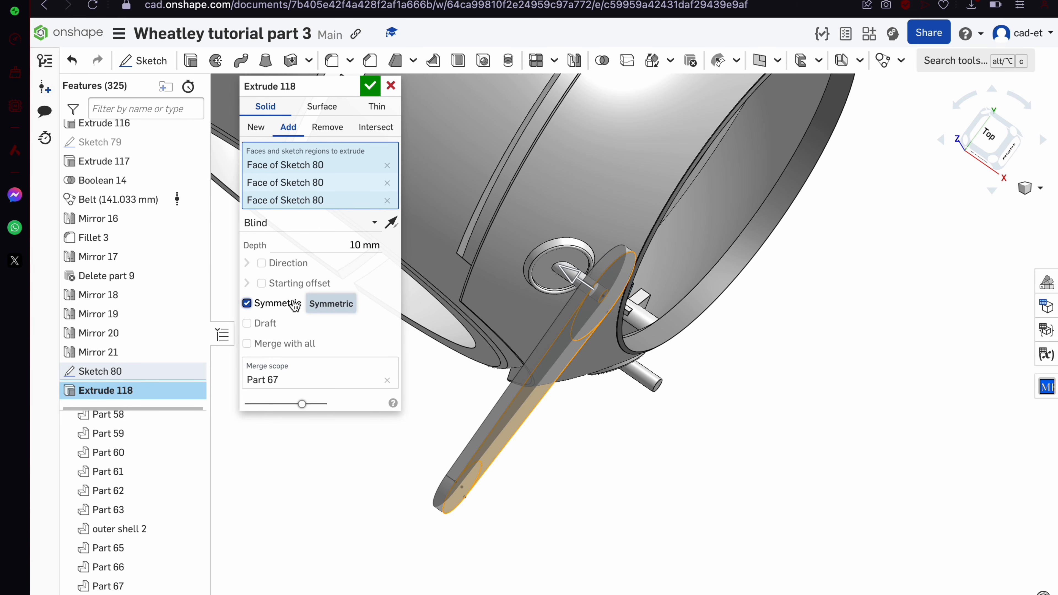
pyautogui.click(374, 86)
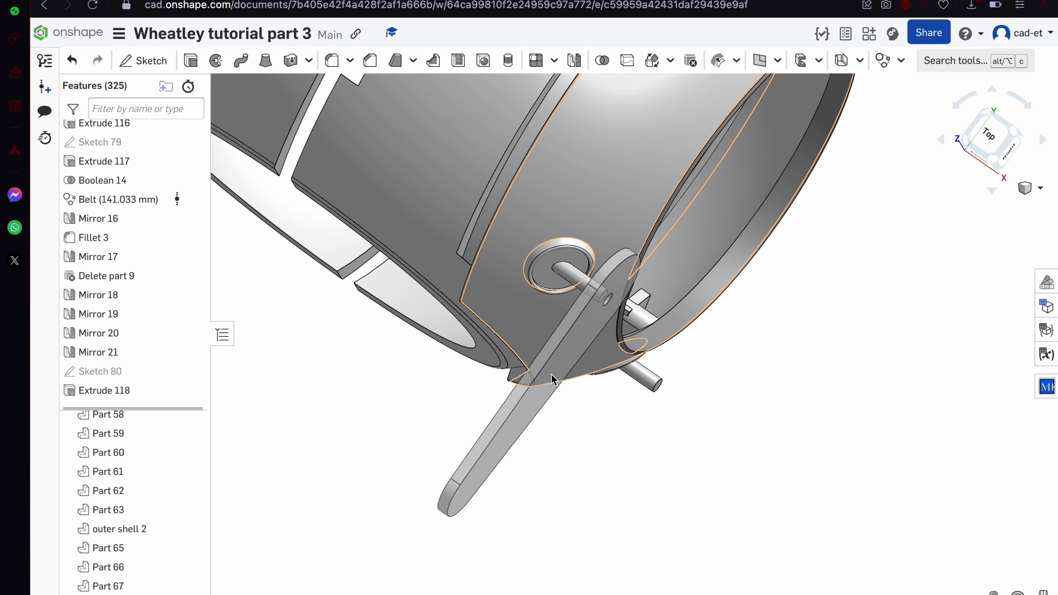
pyautogui.moveTo(479, 259); pyautogui.dragTo(530, 340, button='right')
# Show Sketch 80 and select its region at the arm's pulley end
pyautogui.click(191, 370)
pyautogui.scroll(3, 653, 355)
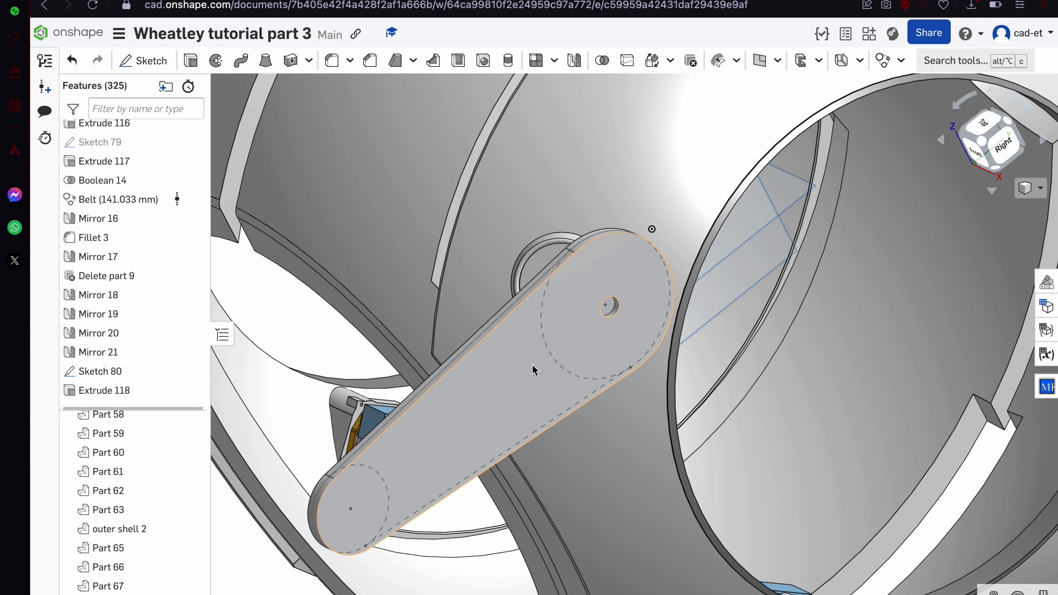
pyautogui.click(392, 480)
pyautogui.click(192, 586)
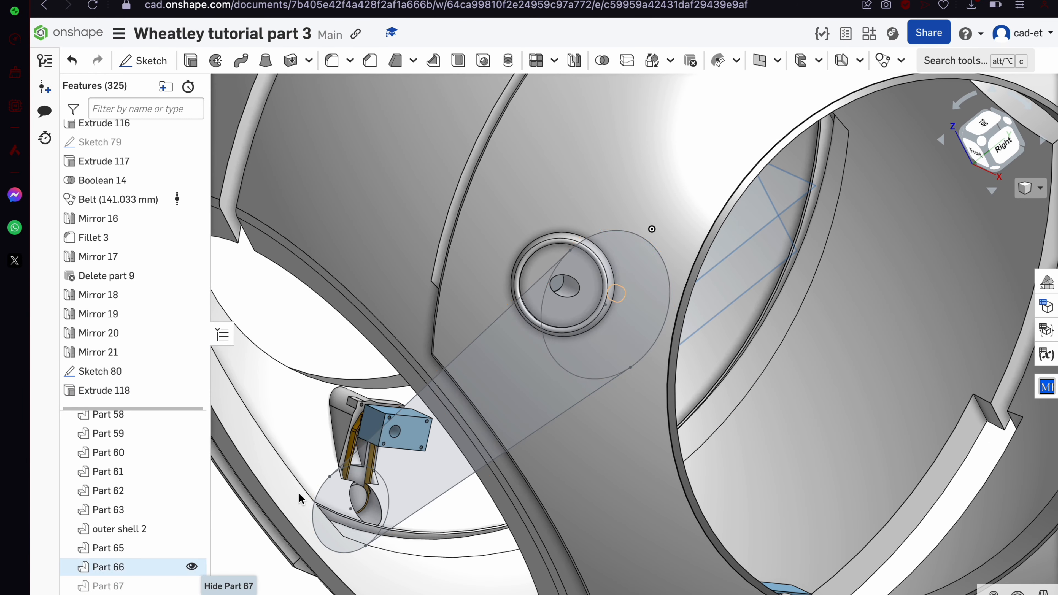
pyautogui.click(609, 343)
pyautogui.scroll(3, 609, 361)
pyautogui.scroll(-5, 606, 390)
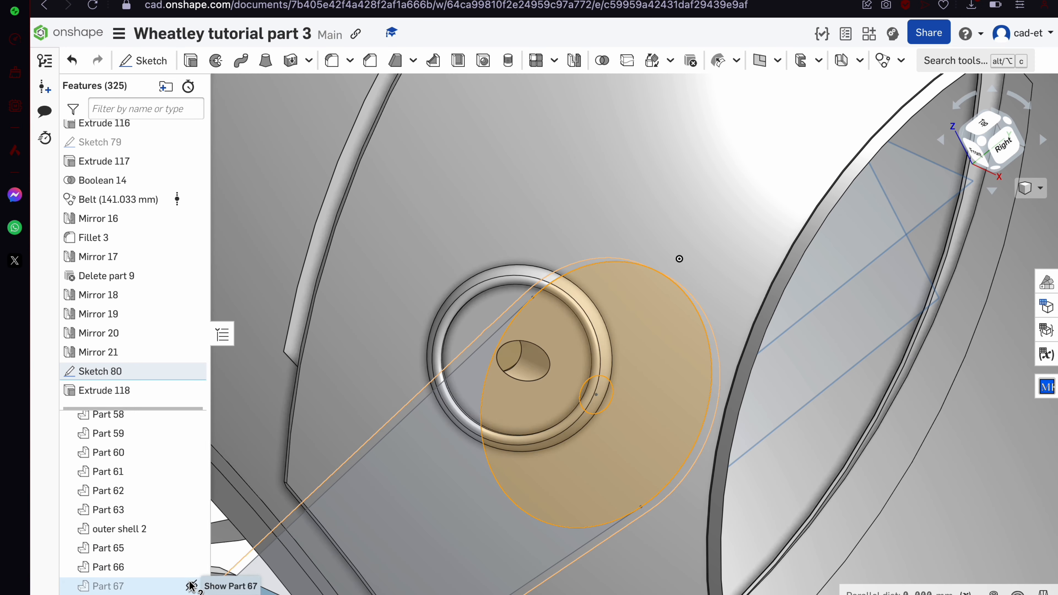
pyautogui.click(191, 586)
# Extrude the pulley-end region as a 5 mm disc added to Part 67
pyautogui.click(191, 61)
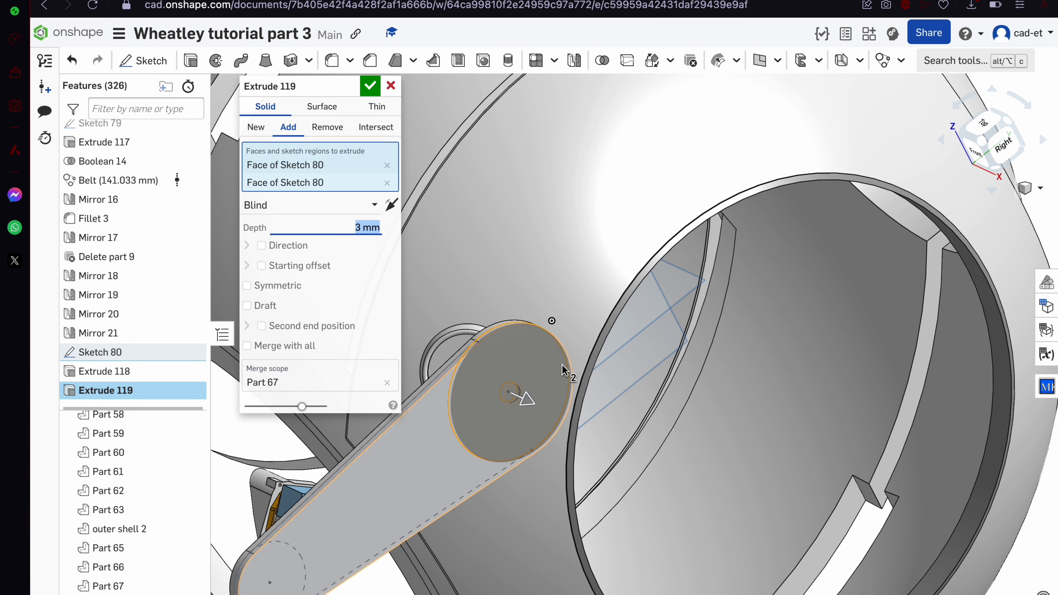
pyautogui.moveTo(562, 368); pyautogui.dragTo(594, 389, button='right')
pyautogui.scroll(8, 529, 431)
pyautogui.write('4')
pyautogui.press('Return')
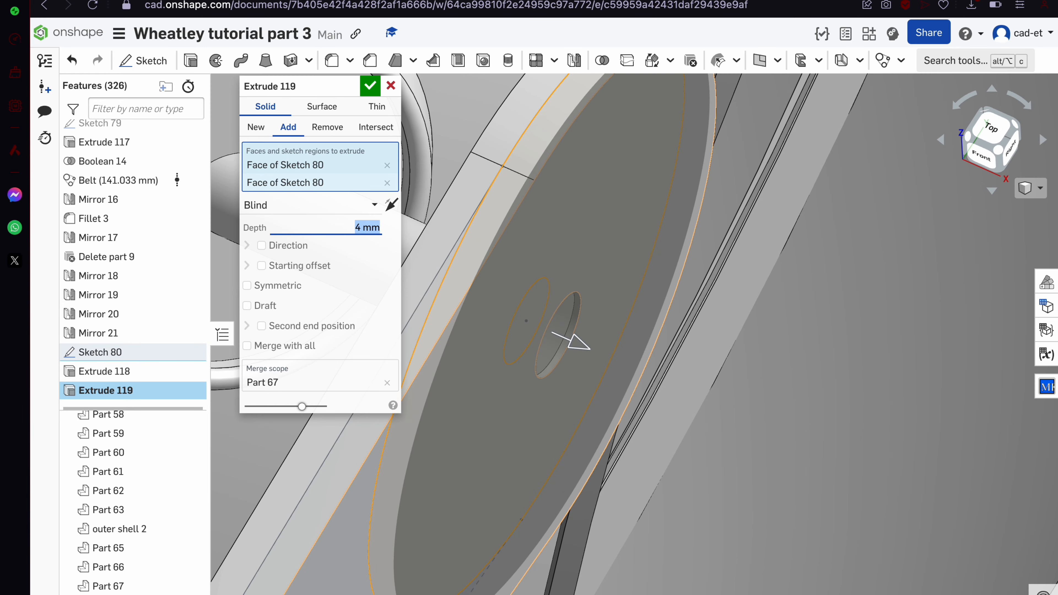
pyautogui.write('5')
pyautogui.press('Return')
pyautogui.press('Return')
pyautogui.scroll(-6, 526, 408)
pyautogui.moveTo(532, 411); pyautogui.dragTo(470, 410, button='right')
pyautogui.scroll(-3, 135, 573)
# Edit Extrude 119 to make the disc deeper, to 8 mm
pyautogui.doubleClick(104, 390)
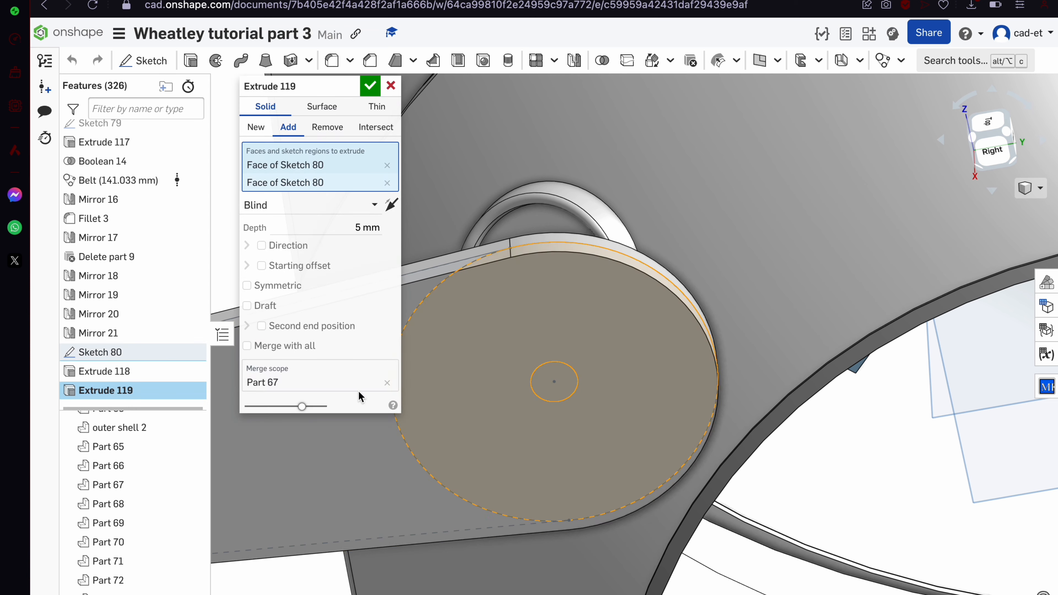
pyautogui.click(346, 219)
pyautogui.write('7')
pyautogui.press('Return')
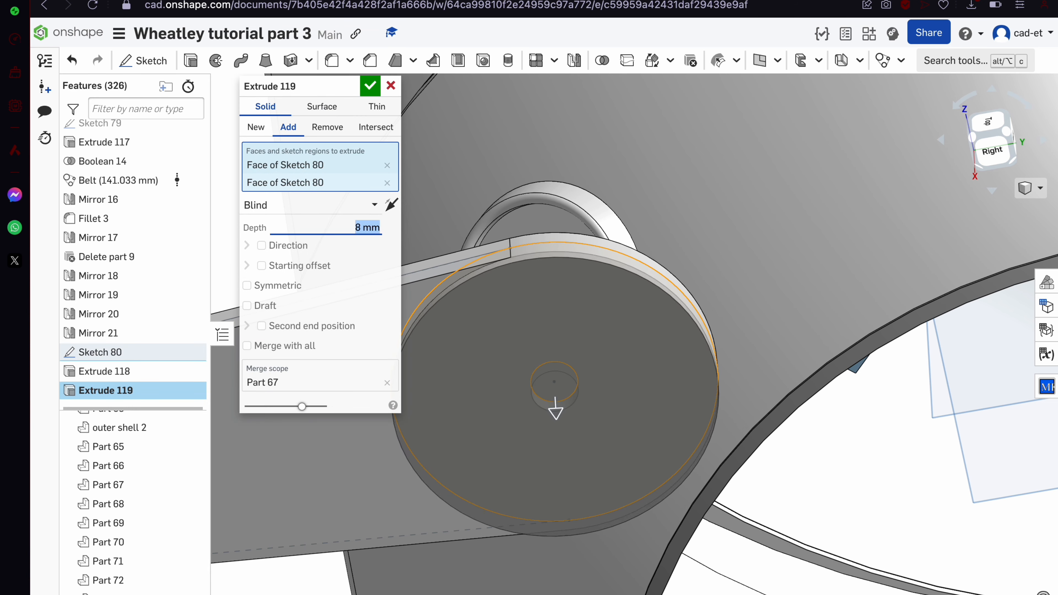
pyautogui.press('Return')
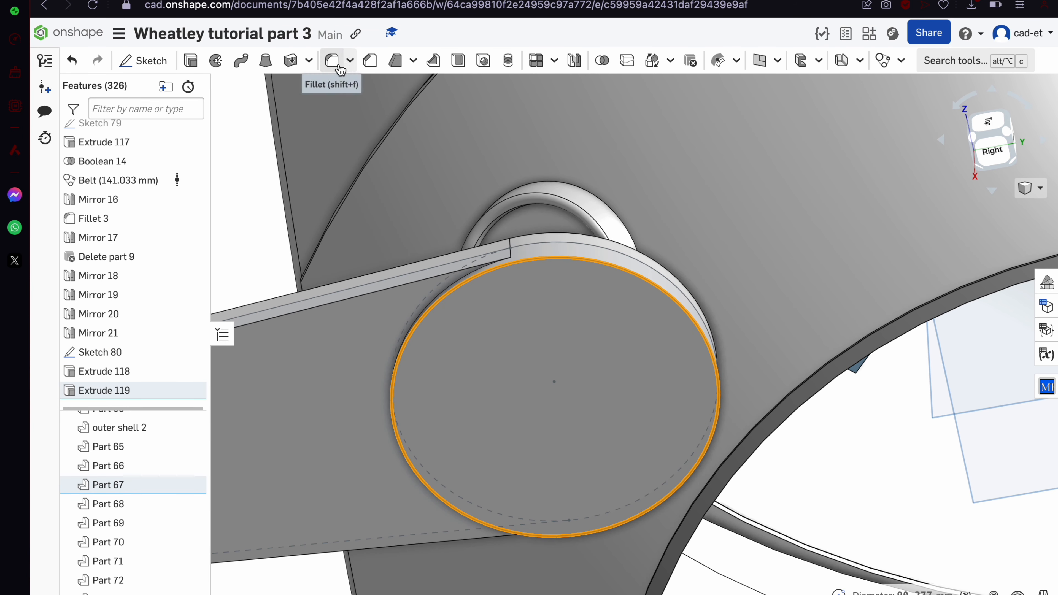
# Round the disc's rim edge with Fillet 4 and check the Portal core reference image
pyautogui.click(340, 67)
pyautogui.moveTo(512, 314); pyautogui.dragTo(486, 273, button='right')
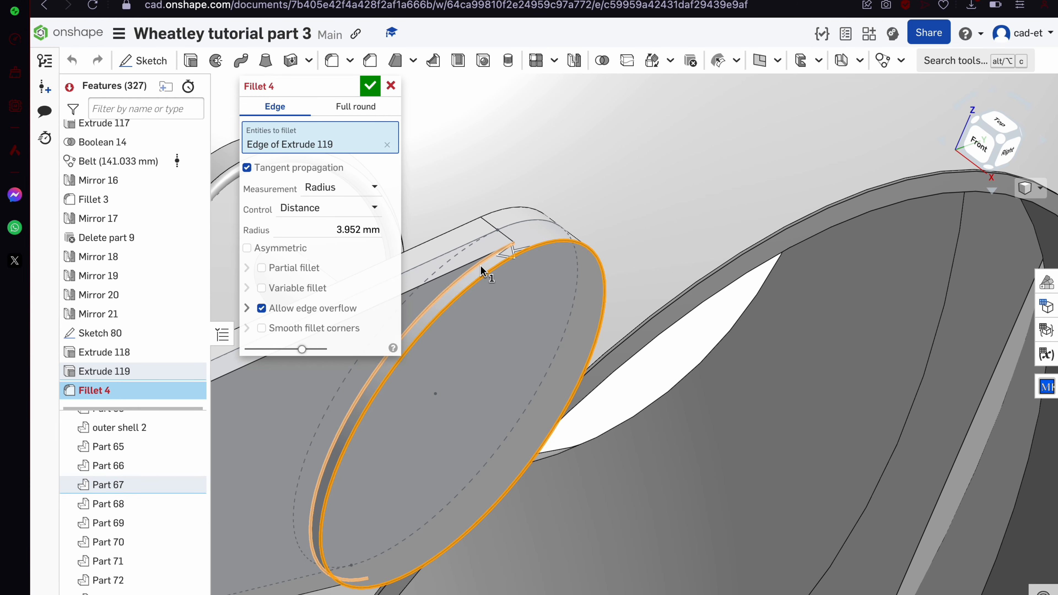
pyautogui.scroll(5, 486, 273)
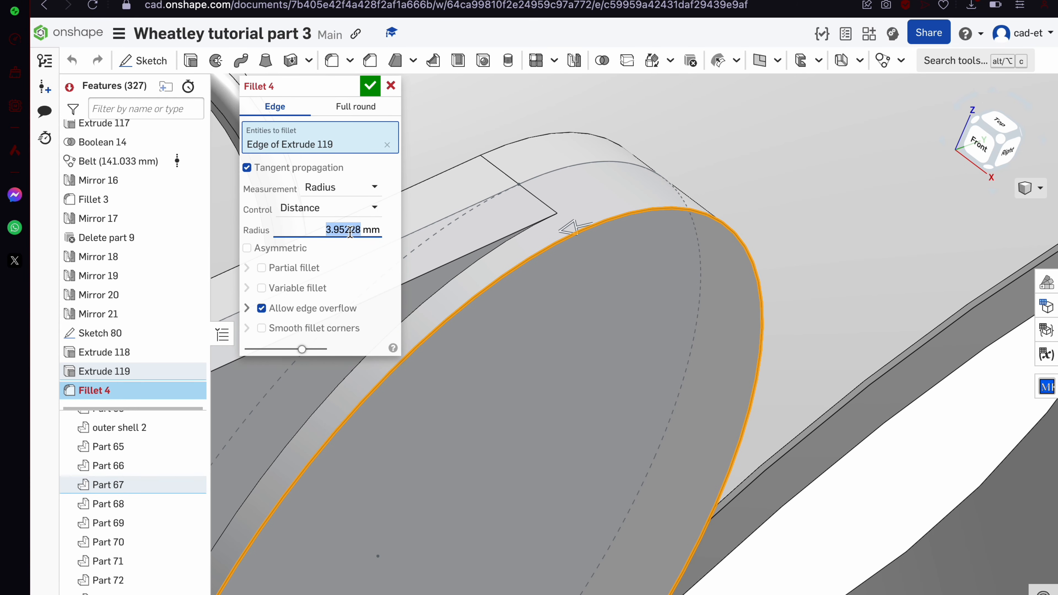
pyautogui.scroll(-10, 575, 227)
pyautogui.press('Return')
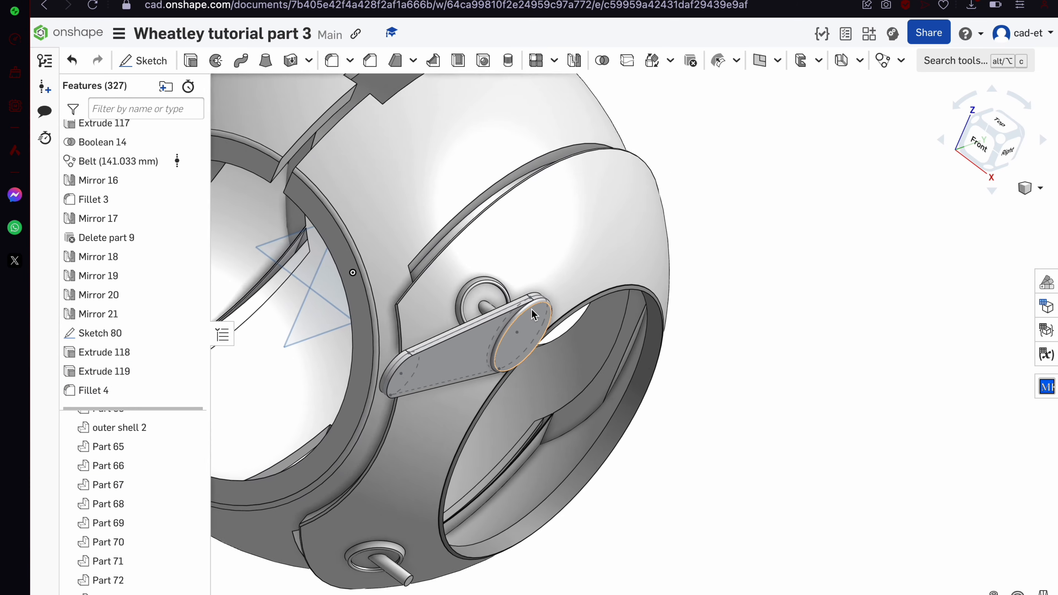
pyautogui.hotkey('ctrl', 'Tab')
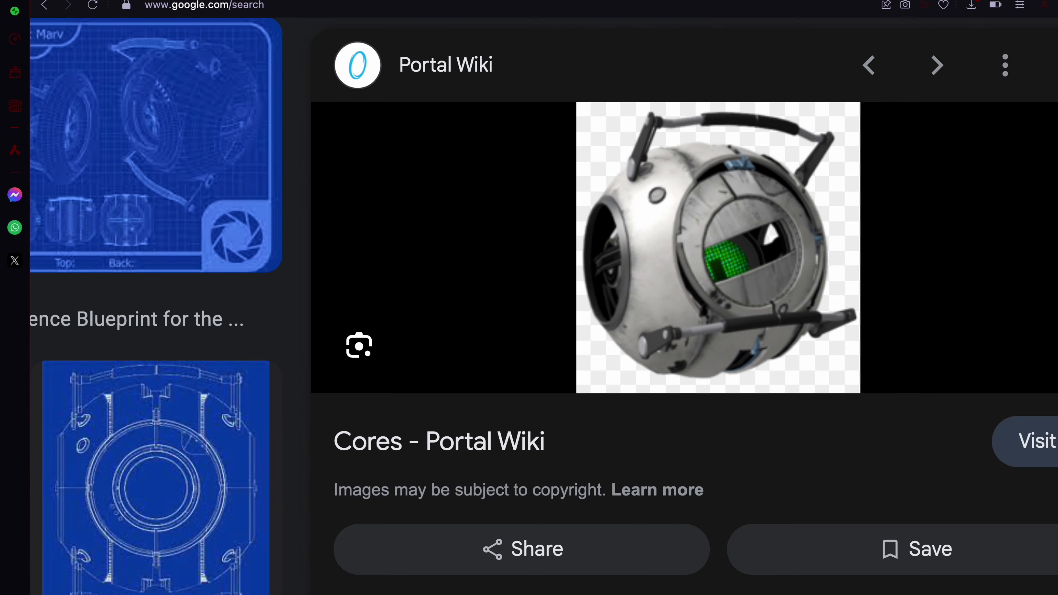
pyautogui.hotkey('ctrl', 'shift', 'Tab')
# In Sketch 80, add a circle centered on the pulley that surrounds the pulley ring
pyautogui.doubleClick(100, 333)
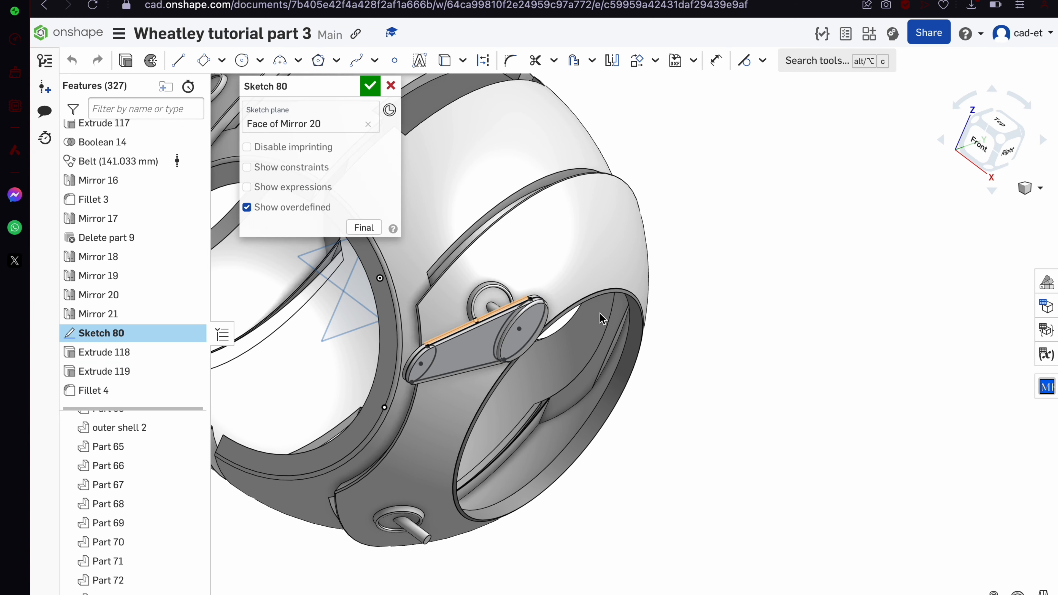
pyautogui.scroll(5, 600, 313)
pyautogui.moveTo(633, 319); pyautogui.dragTo(608, 312, button='right')
pyautogui.scroll(-7, 806, 390)
pyautogui.click(1004, 149)
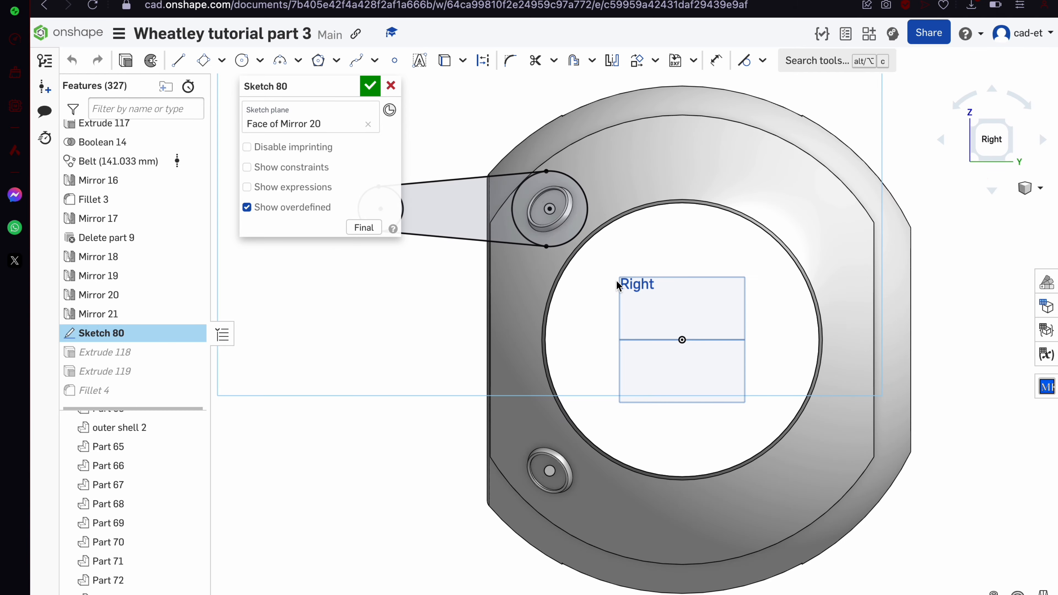
pyautogui.press('c')
pyautogui.scroll(8, 554, 211)
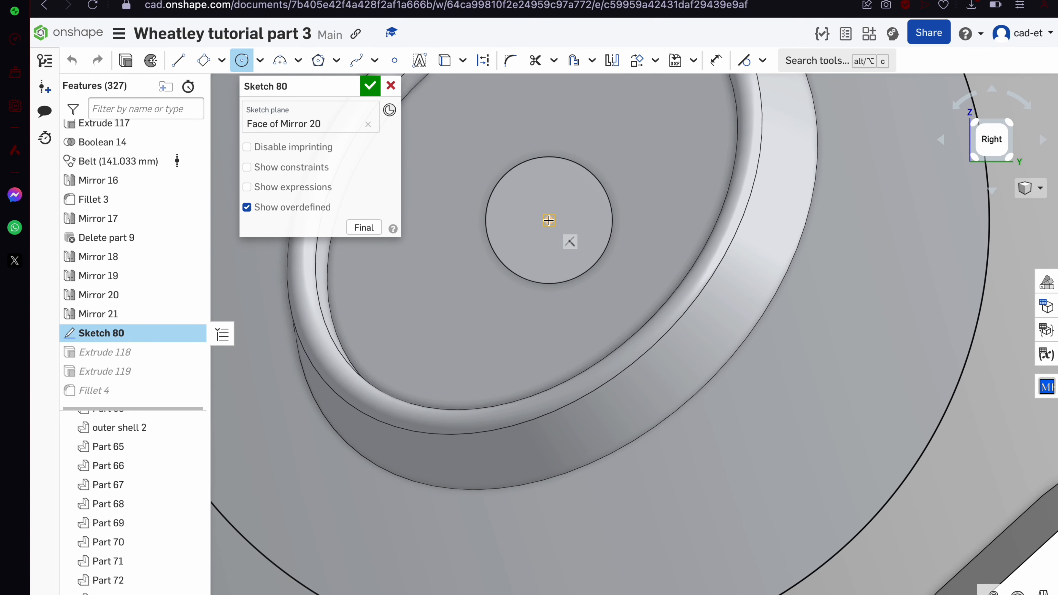
pyautogui.click(548, 220)
pyautogui.scroll(-5, 549, 220)
pyautogui.click(762, 225)
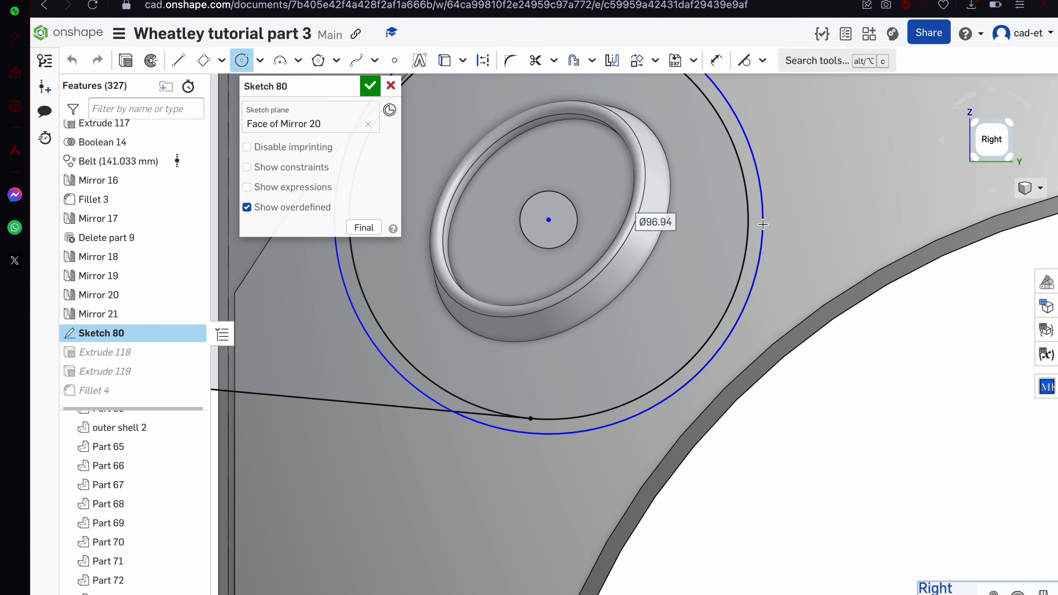
pyautogui.click(370, 86)
# Add the new crescent region to Extrude 118 to widen the arm's pulley end
pyautogui.doubleClick(115, 352)
pyautogui.click(541, 424)
pyautogui.scroll(-5, 542, 424)
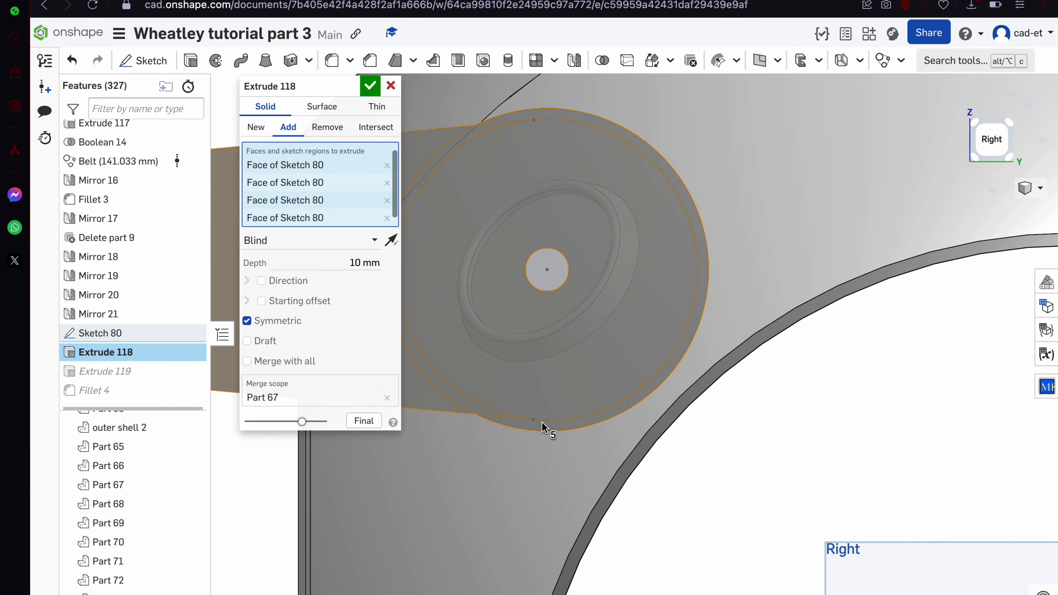
pyautogui.click(369, 87)
pyautogui.scroll(-6, 545, 255)
pyautogui.moveTo(546, 255); pyautogui.dragTo(580, 277, button='right')
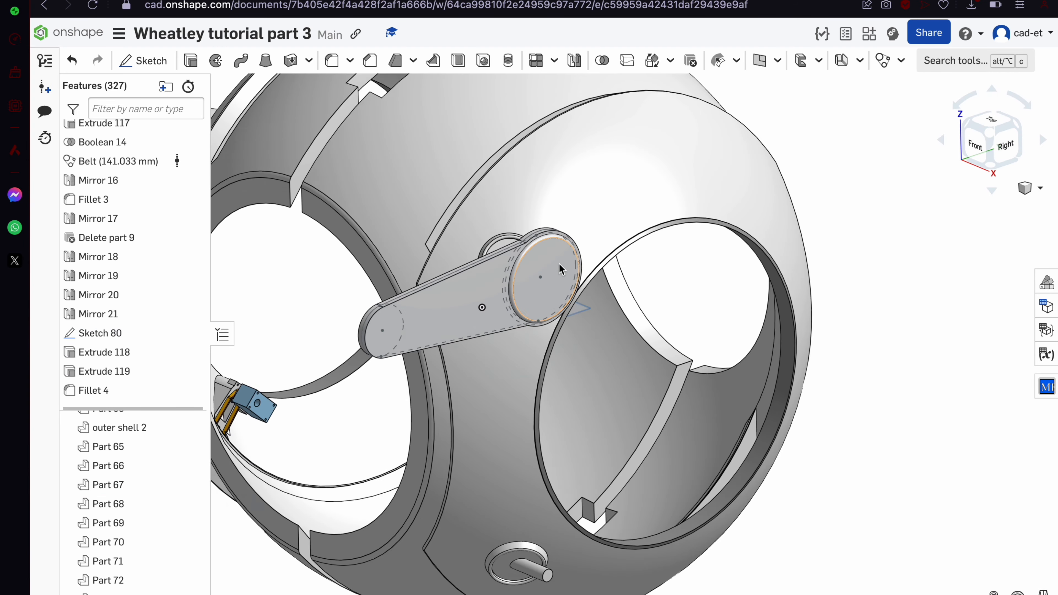
# Give the pulley's circular face and rounded rim face a black appearance
pyautogui.scroll(10, 559, 264)
pyautogui.click(524, 219)
pyautogui.click(340, 139)
pyautogui.rightClick(339, 138)
pyautogui.click(419, 477)
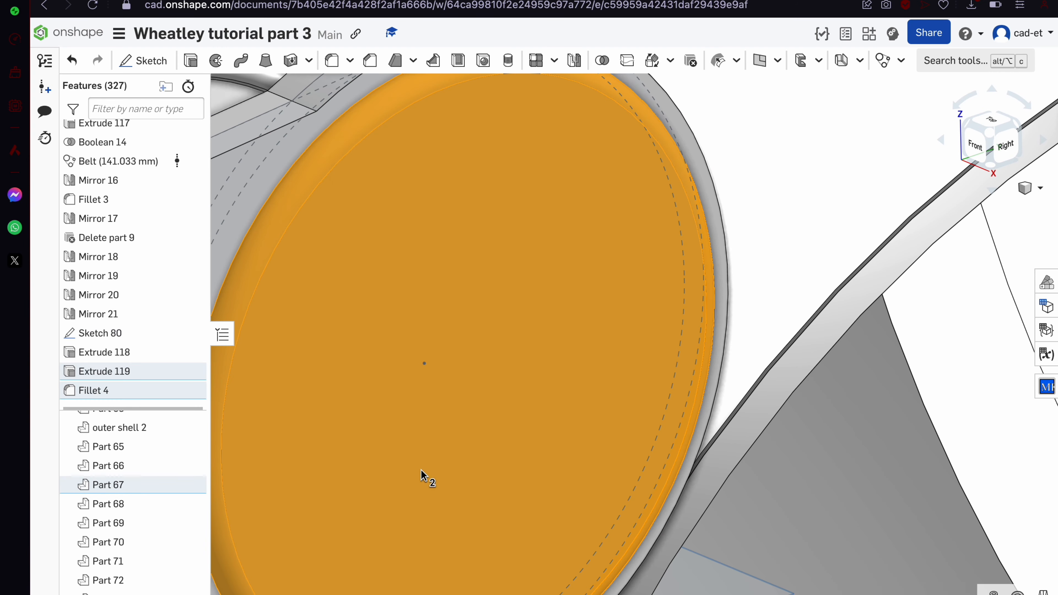
pyautogui.click(337, 301)
pyautogui.scroll(-10, 347, 300)
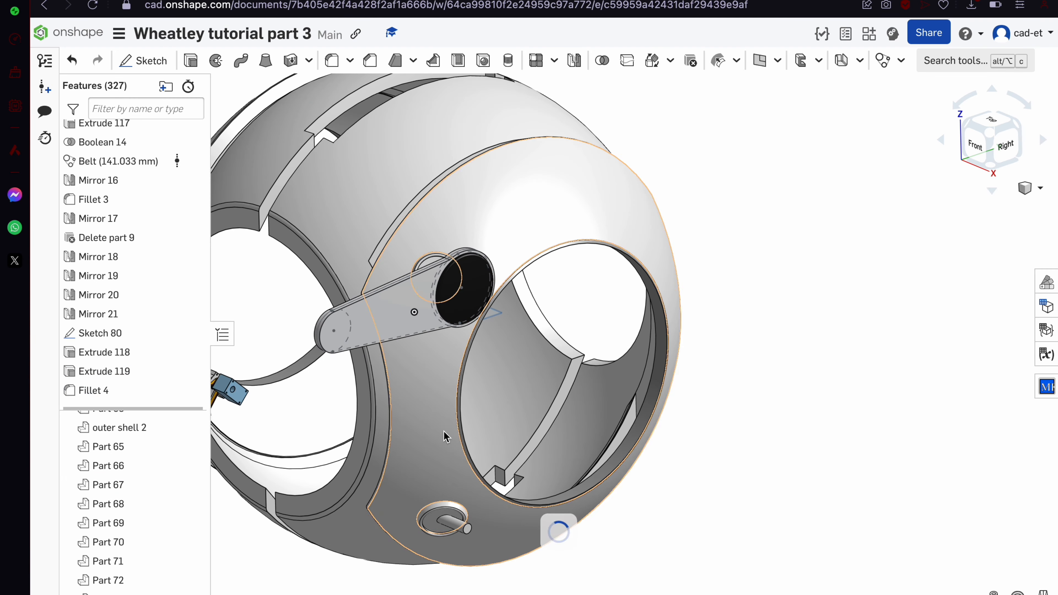
# Select the three small pin cylinders, Parts 61, 52 and 74
pyautogui.moveTo(457, 522); pyautogui.dragTo(532, 527, button='right')
pyautogui.scroll(-5, 532, 527)
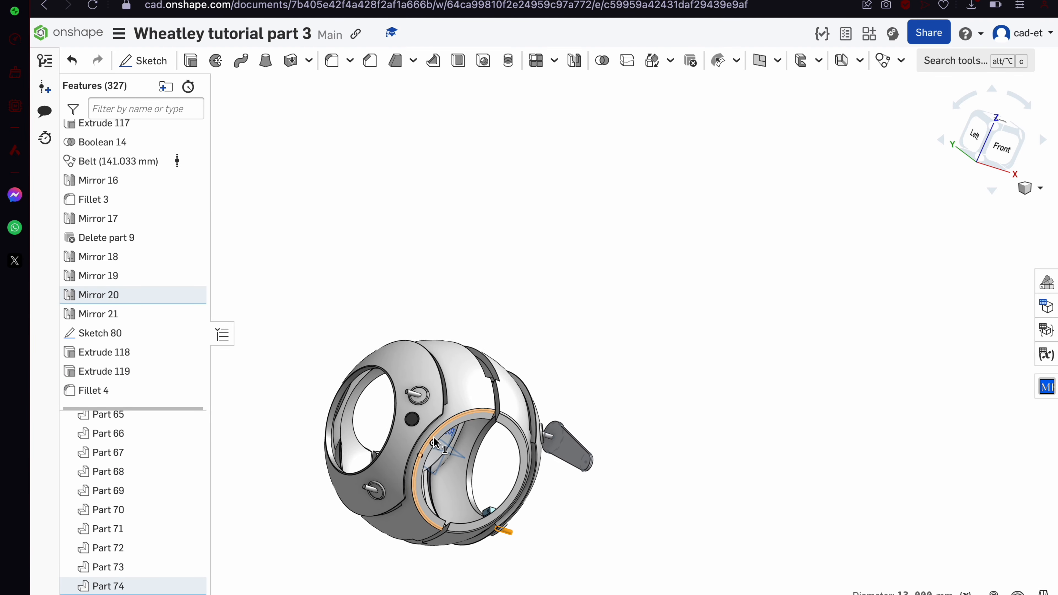
pyautogui.scroll(5, 432, 436)
pyautogui.click(388, 338)
pyautogui.scroll(5, 290, 556)
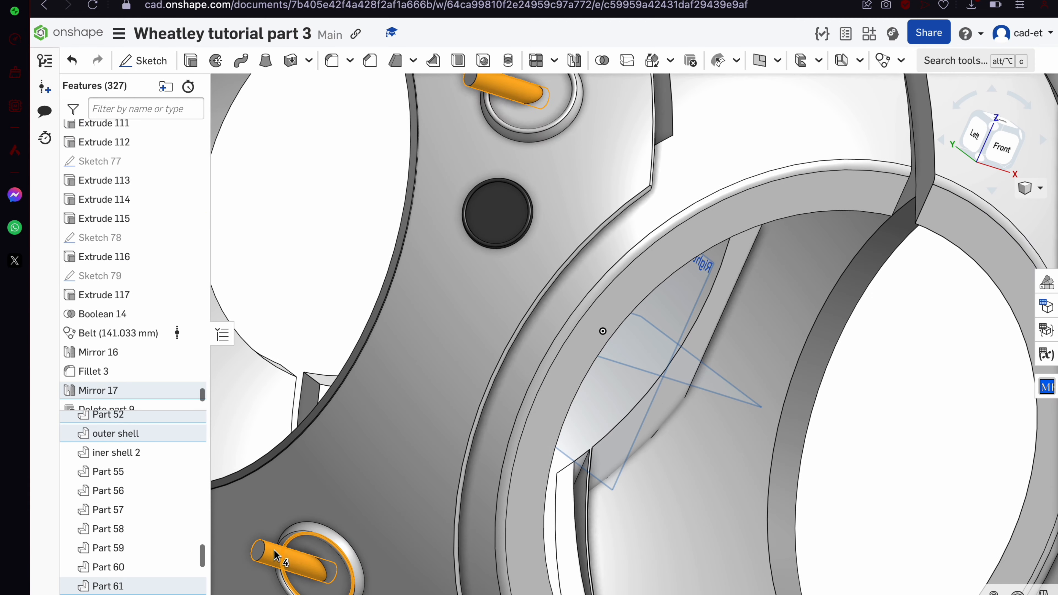
pyautogui.press('Escape')
pyautogui.click(292, 556)
pyautogui.scroll(-5, 292, 556)
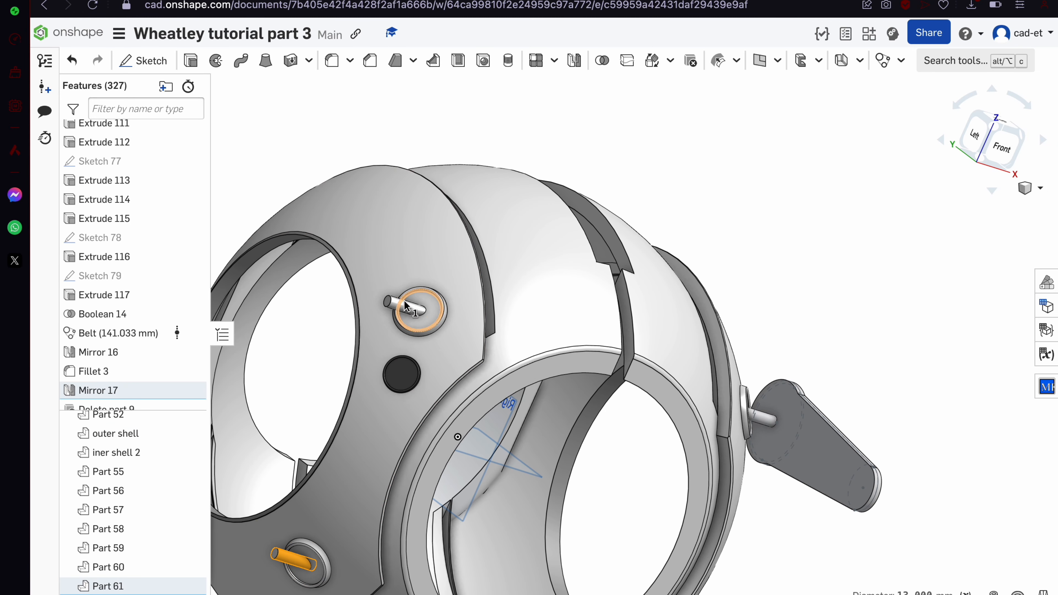
pyautogui.click(403, 304)
pyautogui.scroll(-5, 404, 304)
pyautogui.scroll(4, 483, 474)
pyautogui.click(538, 461)
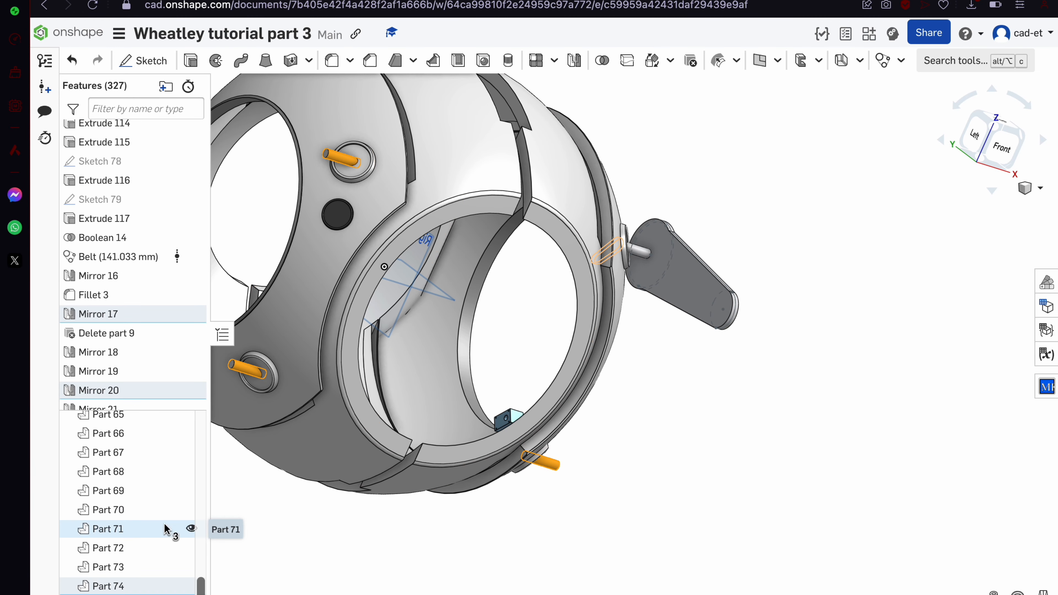
# Delete the three selected pin parts as Delete part 10
pyautogui.rightClick(589, 516)
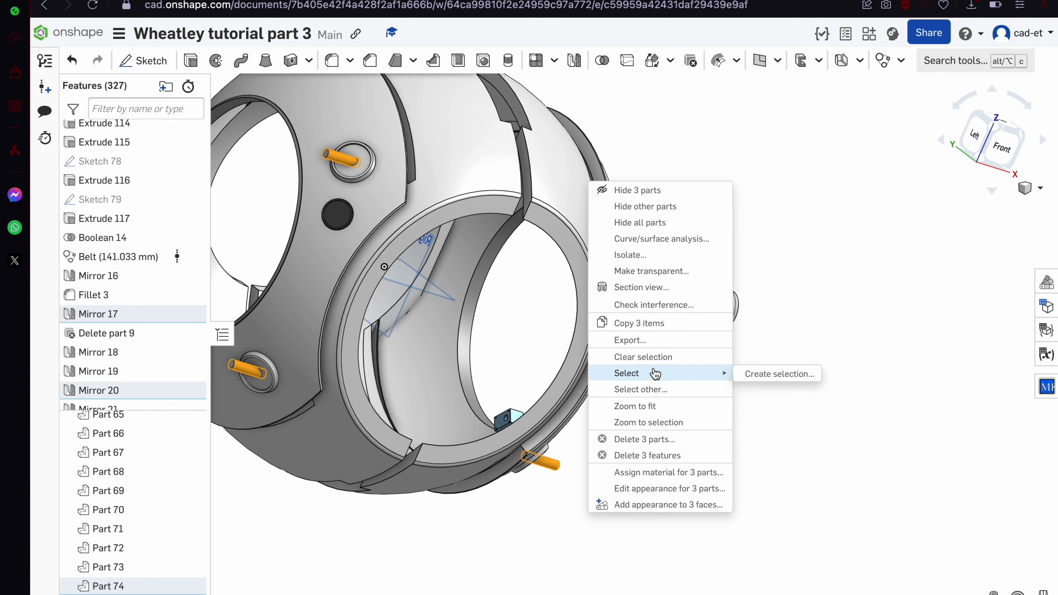
pyautogui.click(671, 440)
pyautogui.click(370, 86)
pyautogui.moveTo(544, 217); pyautogui.dragTo(439, 205, button='right')
pyautogui.scroll(5, 653, 213)
# Delete the arm's Extrude 118, Extrude 119 and Fillet 4 features
pyautogui.scroll(-1, 141, 367)
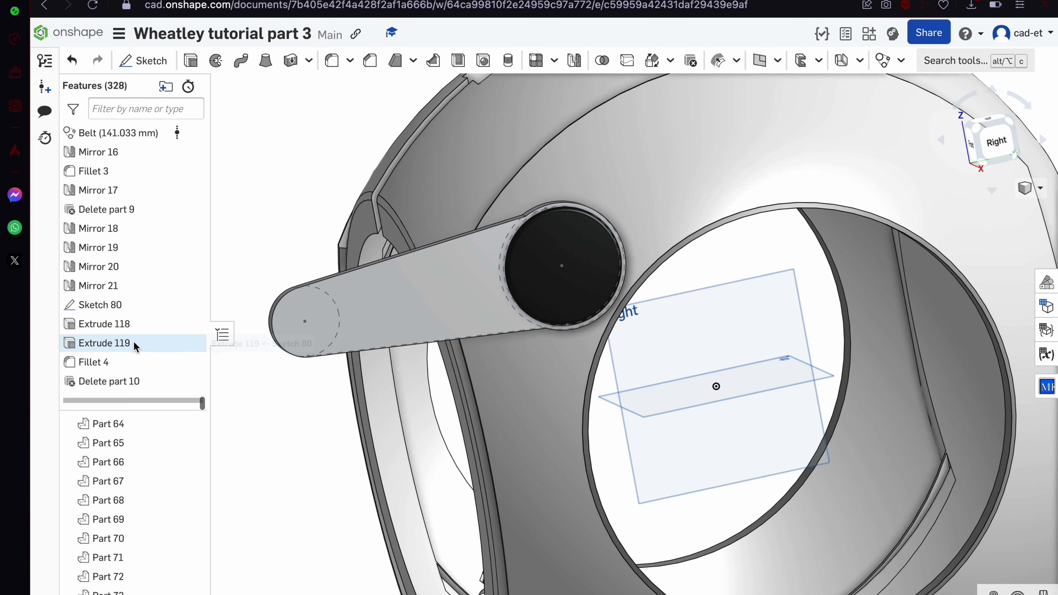
pyautogui.click(140, 324)
pyautogui.keyDown('shift'); pyautogui.click(132, 360); pyautogui.keyUp('shift')
pyautogui.press('Delete')
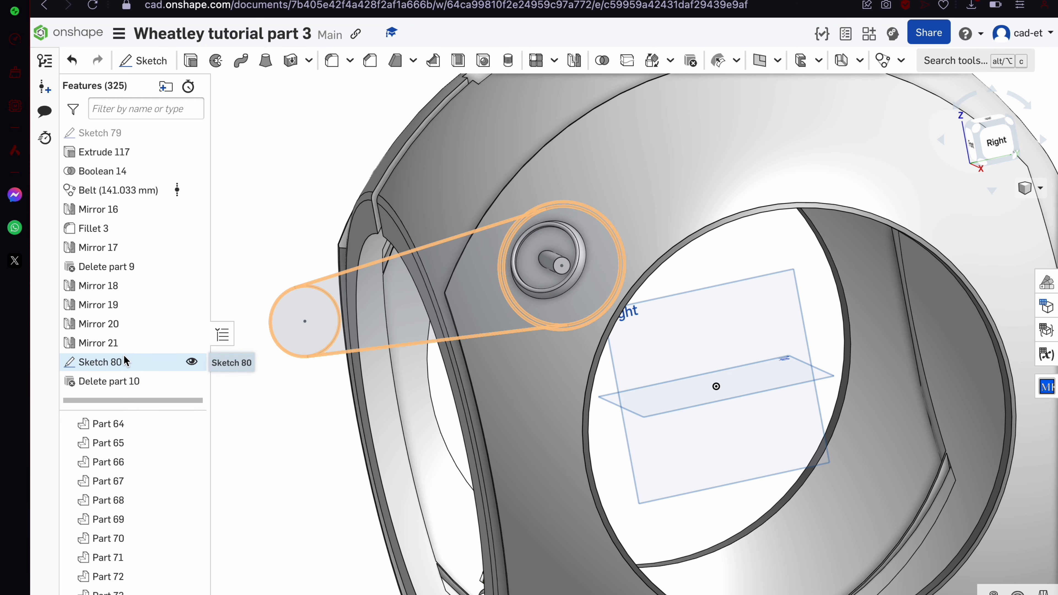
# In Sketch 80, constrain the large pivot circle and reposition the arm's small end circle
pyautogui.doubleClick(123, 354)
pyautogui.click(561, 206)
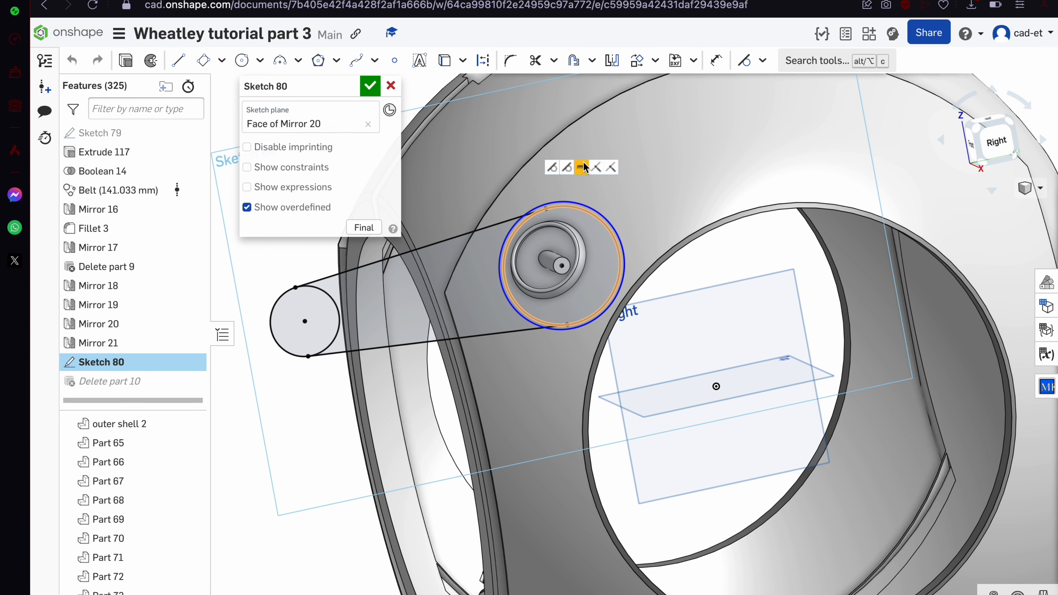
pyautogui.click(582, 167)
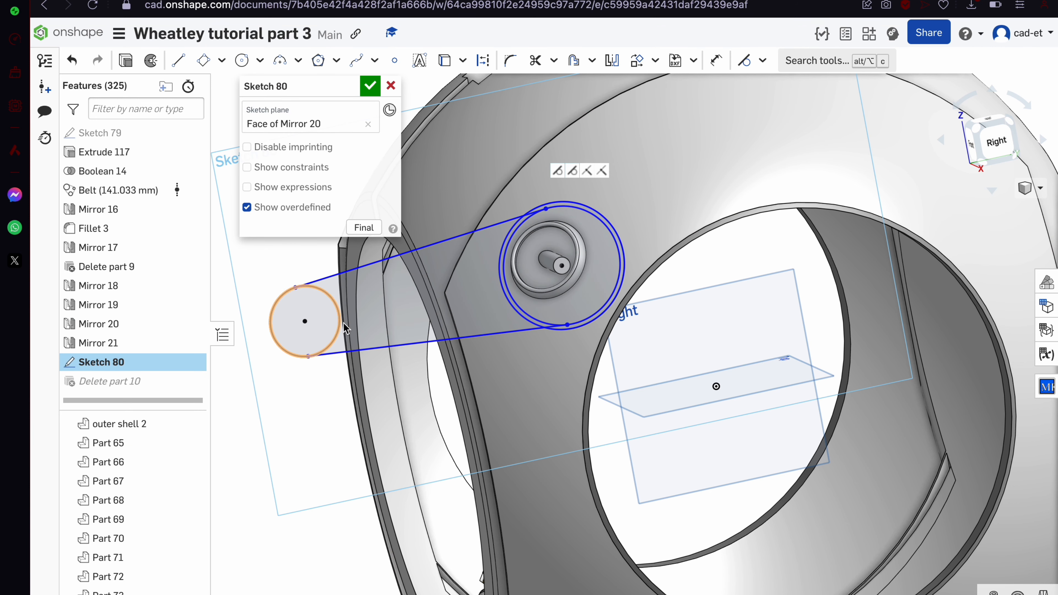
pyautogui.click(304, 322)
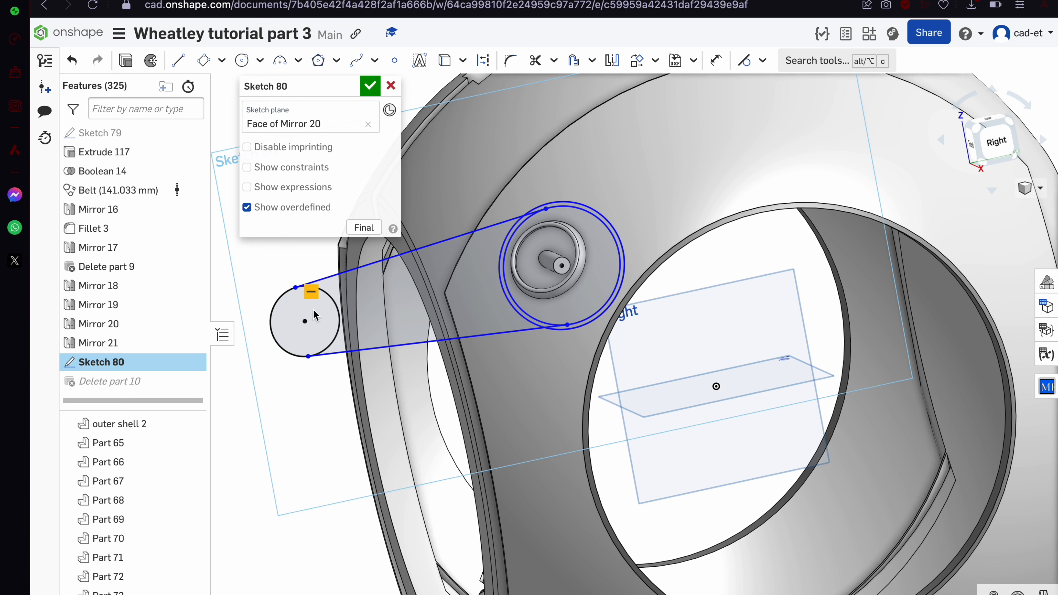
pyautogui.click(310, 327)
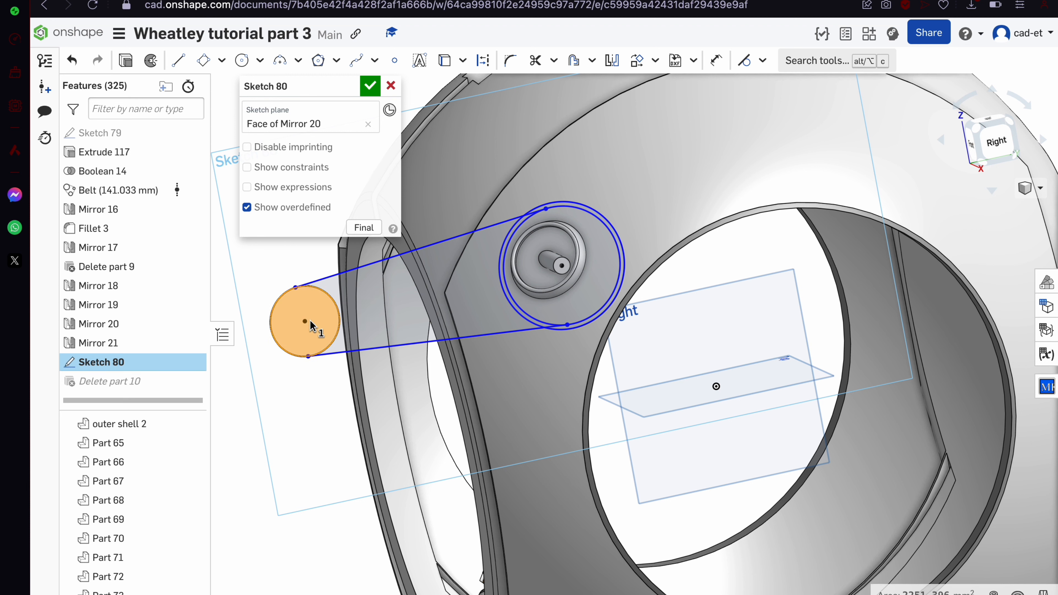
pyautogui.click(310, 326)
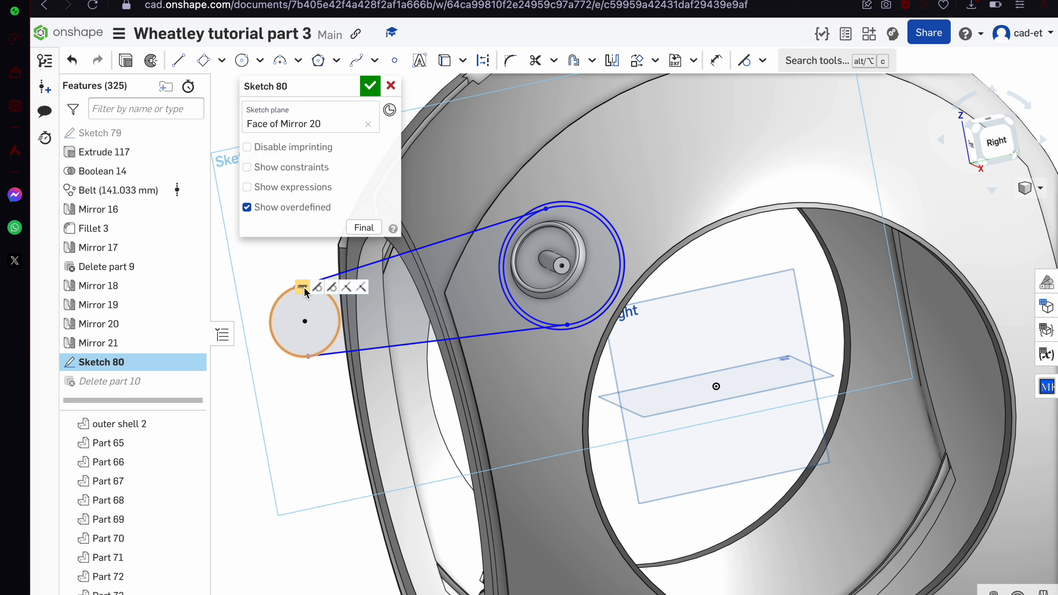
pyautogui.moveTo(306, 325)
pyautogui.mouseDown()
pyautogui.moveTo(442, 295)
pyautogui.moveTo(432, 298)
pyautogui.mouseUp()
# Shrink the end circles to about 45.5 mm, concentric with the small-end circle, and accept Sketch 80
pyautogui.moveTo(616, 244); pyautogui.dragTo(607, 243)
pyautogui.scroll(5, 600, 258)
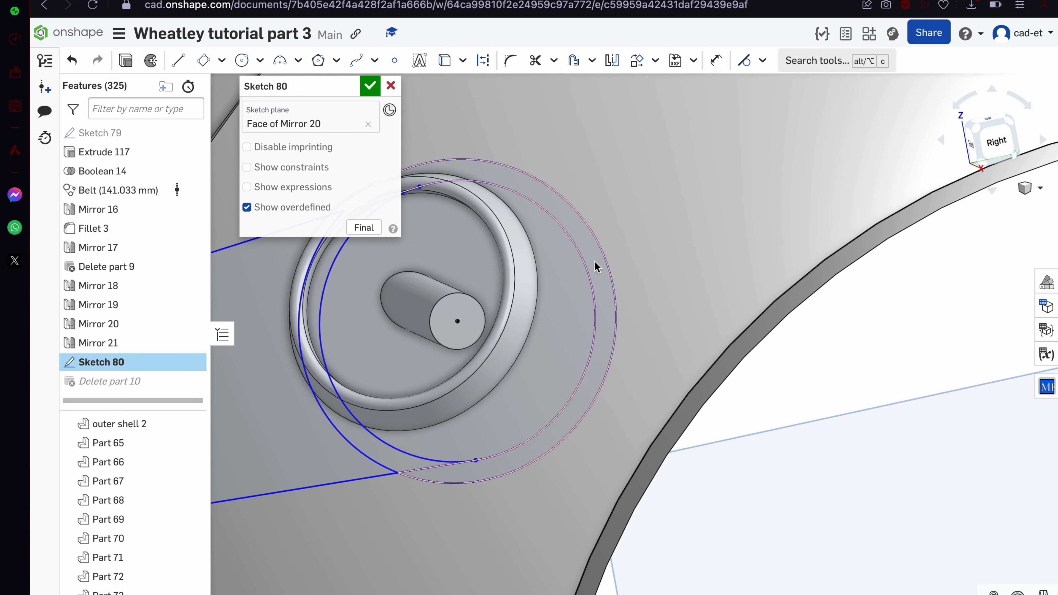
pyautogui.scroll(-4, 583, 269)
pyautogui.scroll(-1, 582, 268)
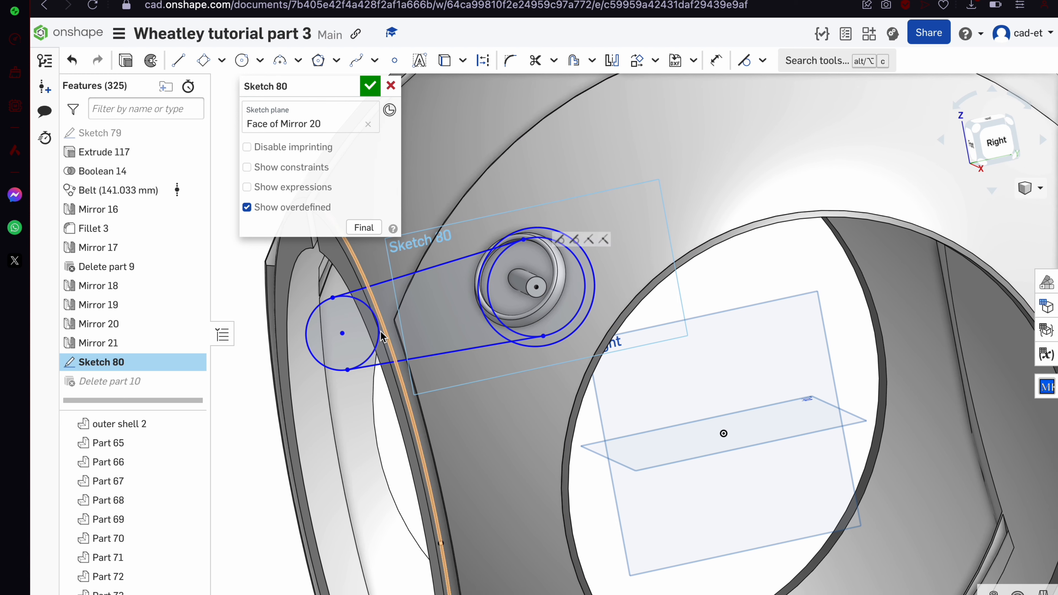
pyautogui.moveTo(379, 330); pyautogui.dragTo(373, 329)
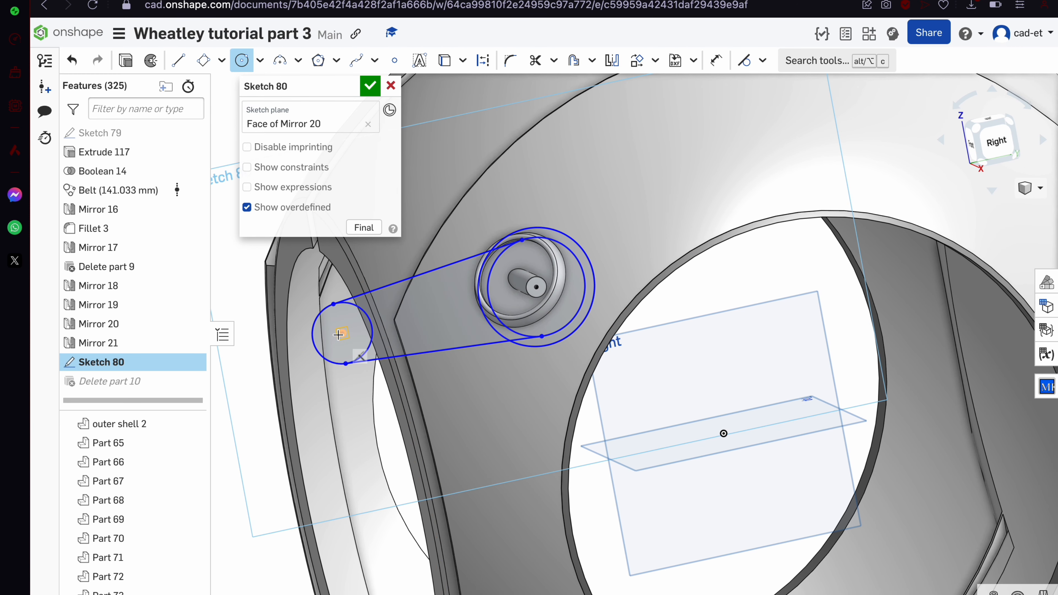
pyautogui.click(1005, 139)
pyautogui.scroll(-3, 606, 364)
pyautogui.scroll(5, 466, 222)
pyautogui.click(370, 88)
pyautogui.scroll(1, 735, 269)
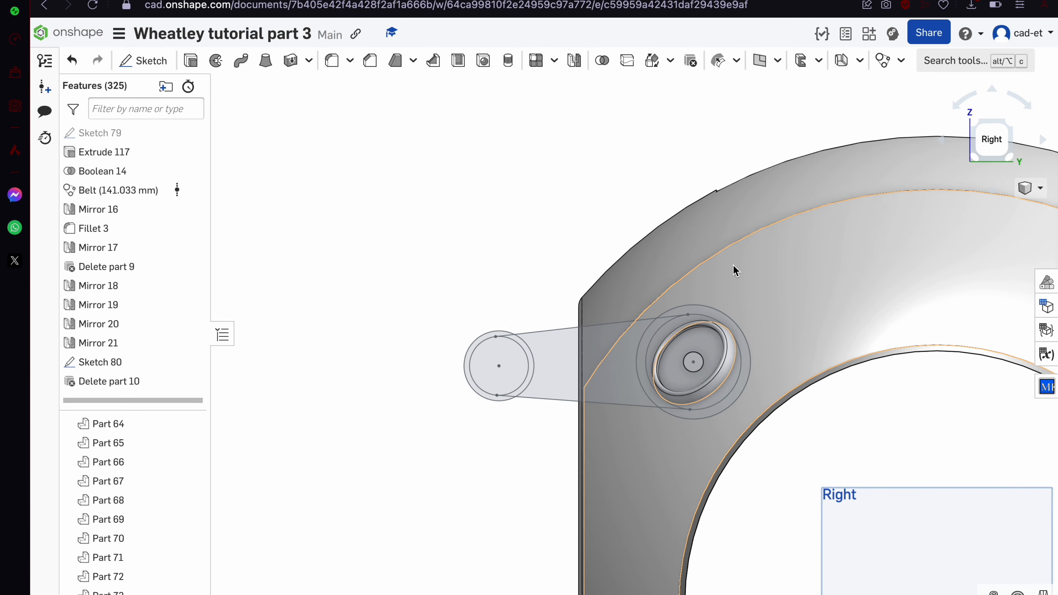
pyautogui.scroll(1, 734, 270)
pyautogui.moveTo(734, 270); pyautogui.dragTo(753, 290, button='right')
# Extrude Sketch 80's arm region 10 mm symmetrically, adding it to Part 65 as Extrude 118
pyautogui.click(598, 421)
pyautogui.scroll(2, 598, 422)
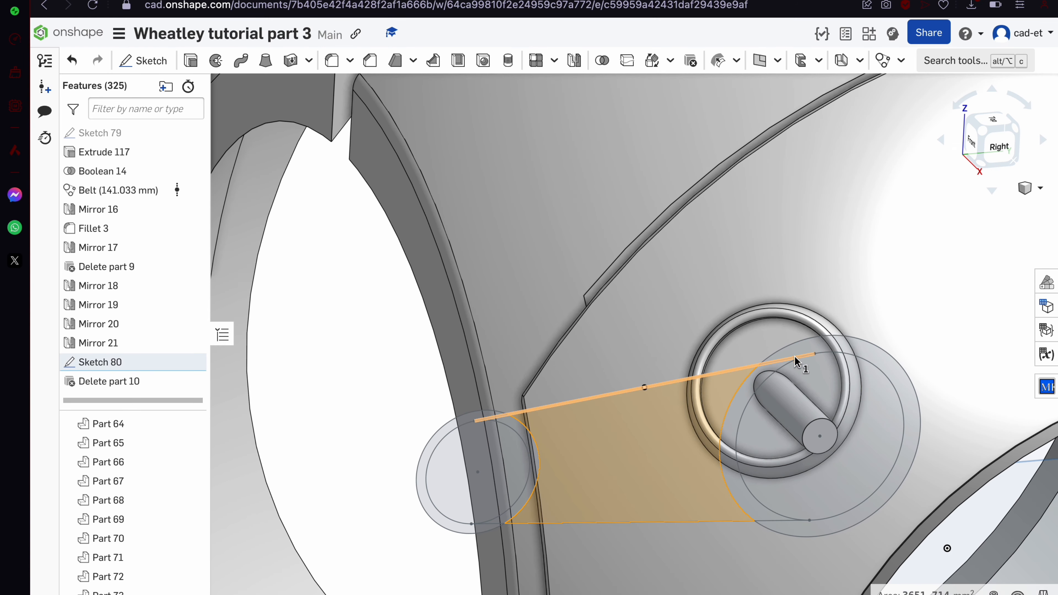
pyautogui.scroll(4, 752, 396)
pyautogui.scroll(-4, 906, 271)
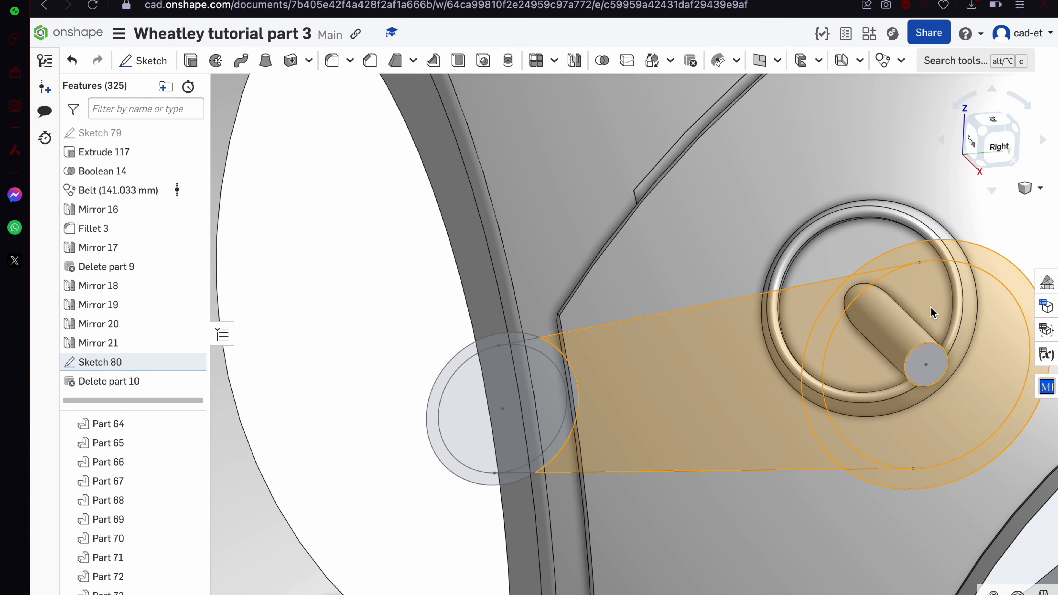
pyautogui.scroll(3, 562, 361)
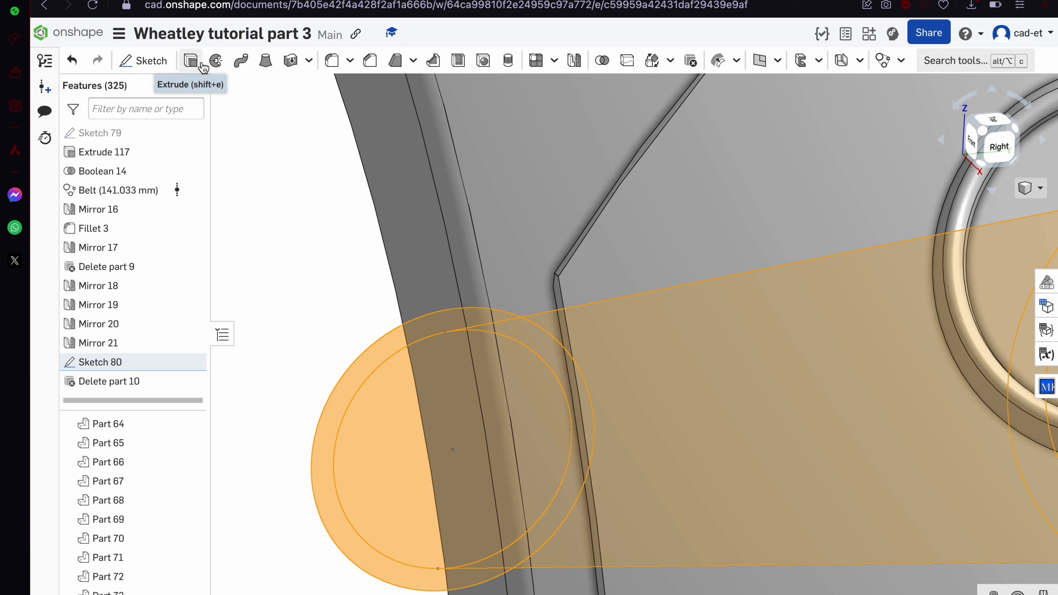
pyautogui.click(192, 61)
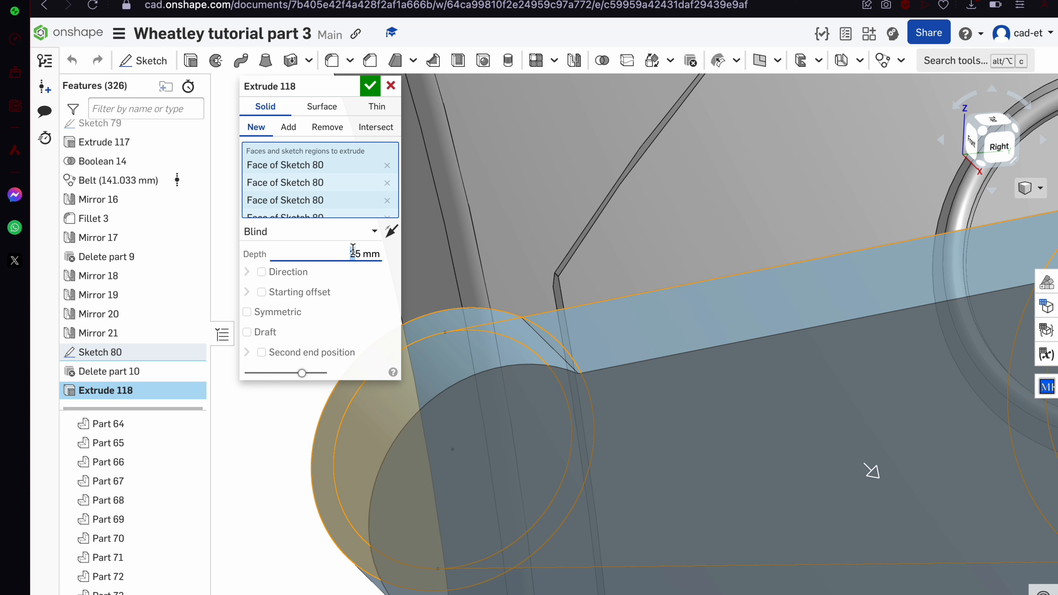
pyautogui.click(296, 308)
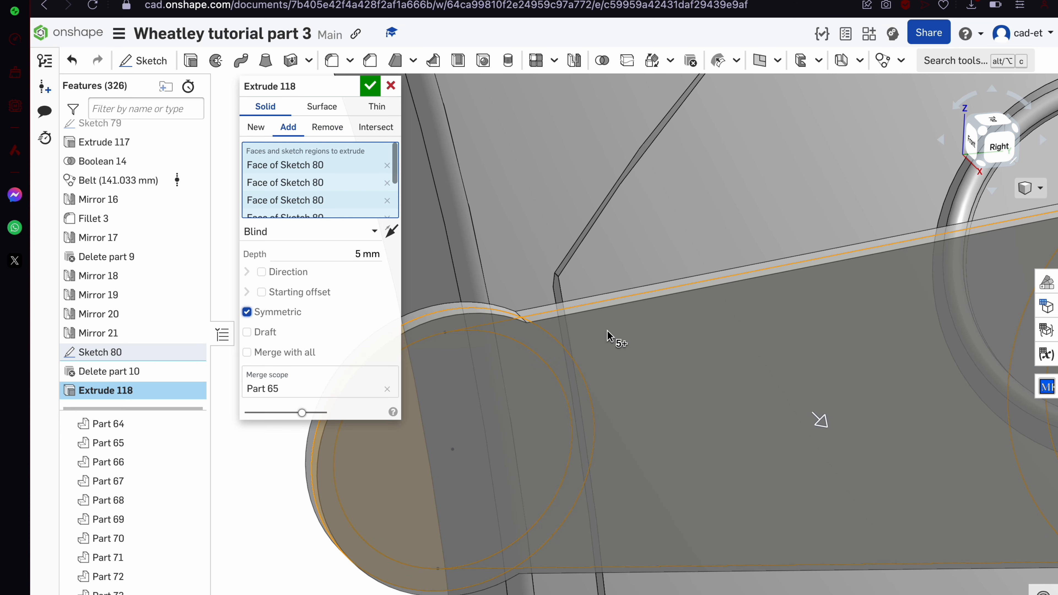
pyautogui.scroll(-5, 609, 335)
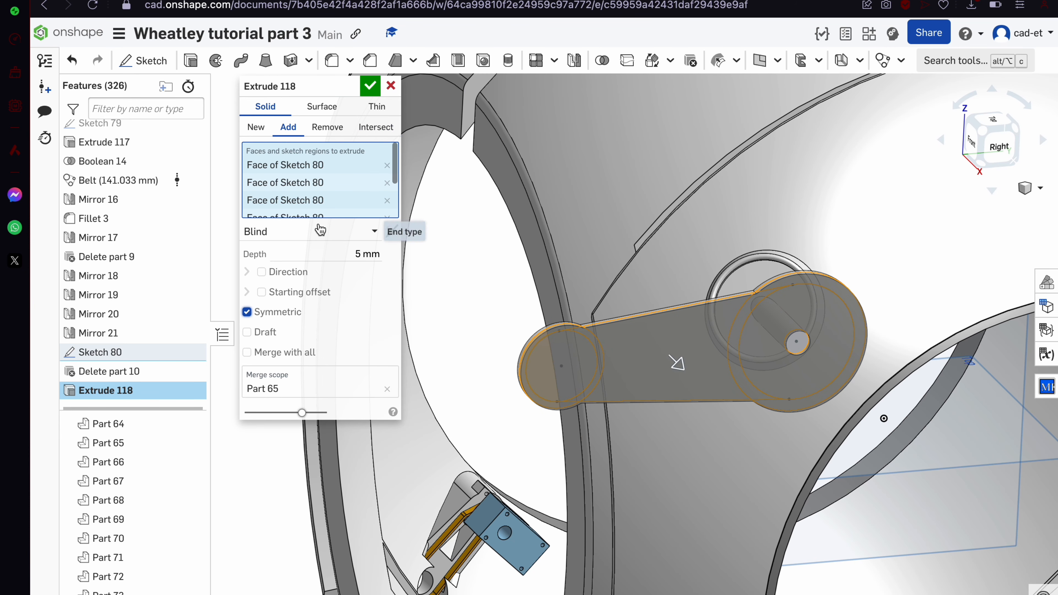
pyautogui.click(342, 257)
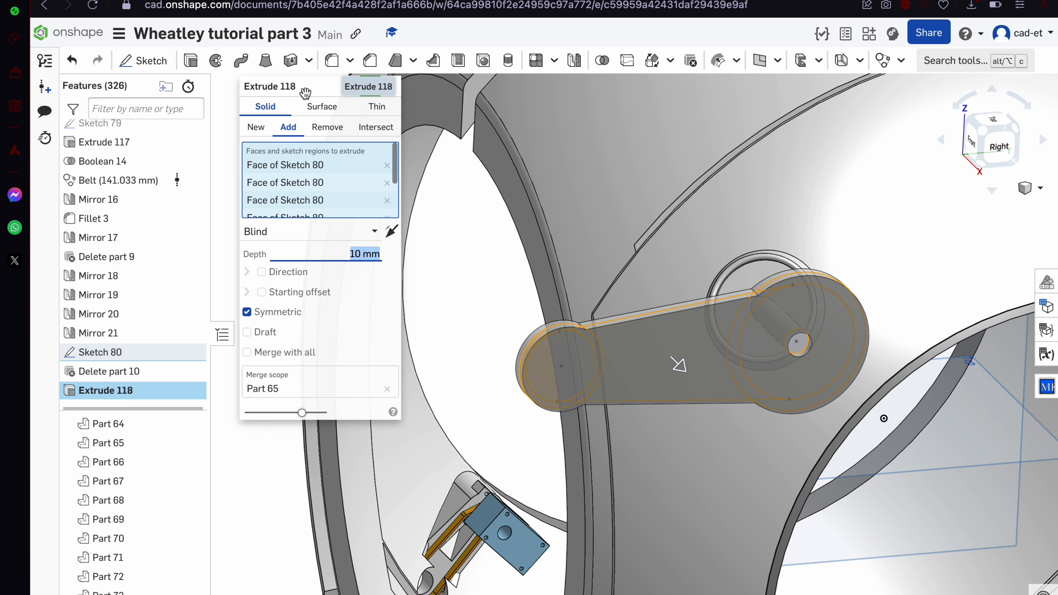
pyautogui.click(369, 87)
pyautogui.scroll(5, 783, 342)
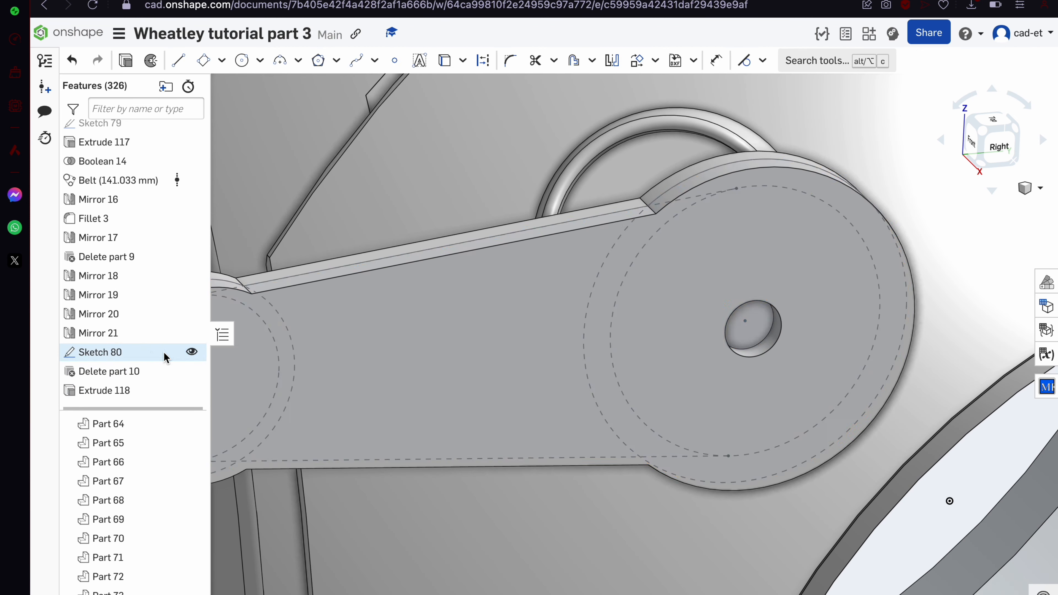
# Extrude Sketch 80's pivot disc region 7 mm into Part 65 as Extrude 119
pyautogui.doubleClick(171, 352)
pyautogui.click(764, 304)
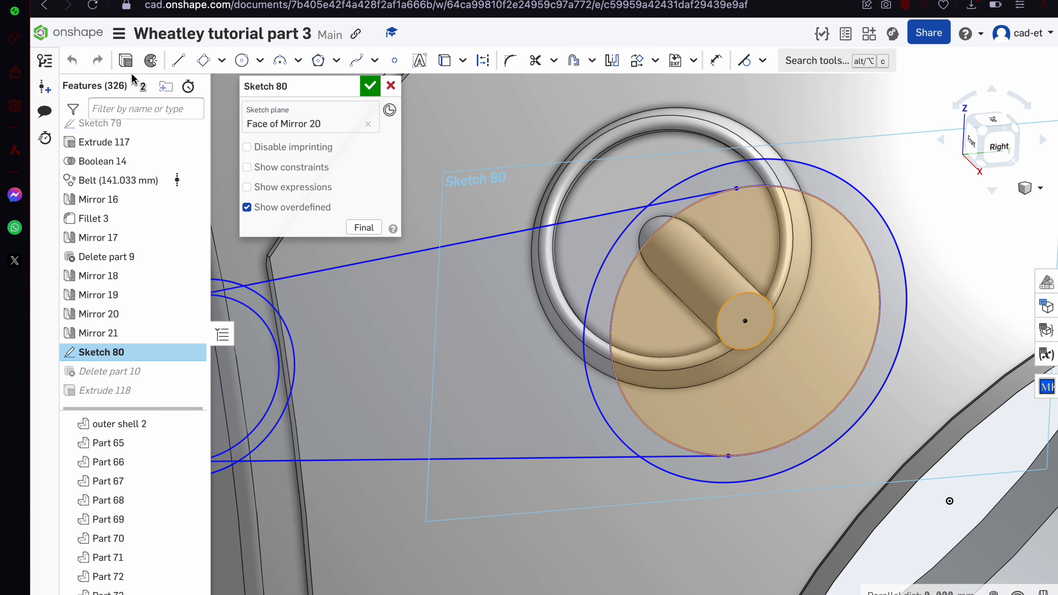
pyautogui.click(125, 61)
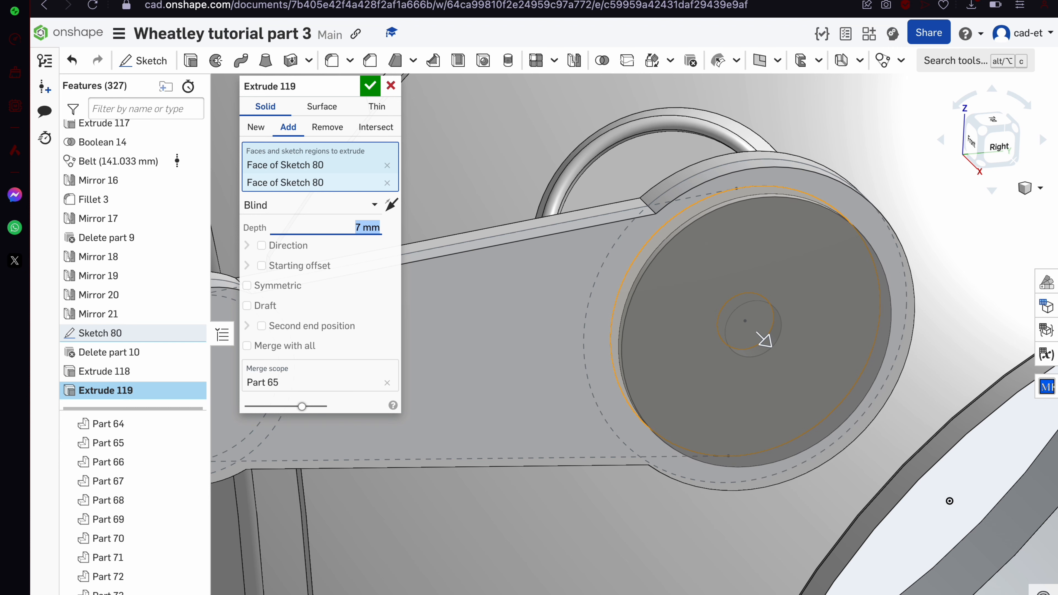
pyautogui.press('Return')
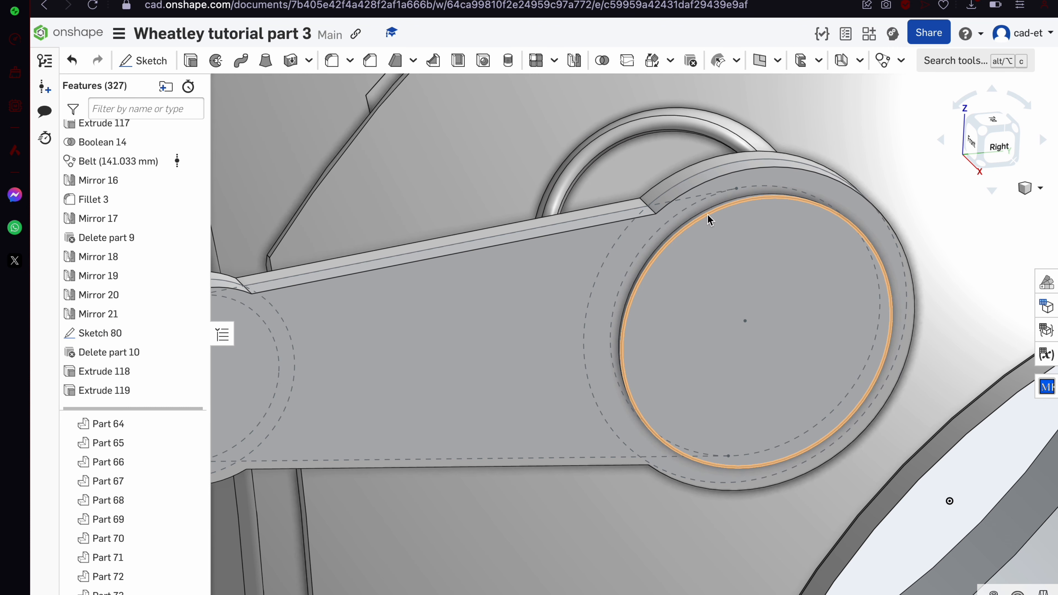
# Round the disc's outer edge with a 3 mm Fillet 4
pyautogui.click(708, 206)
pyautogui.click(332, 60)
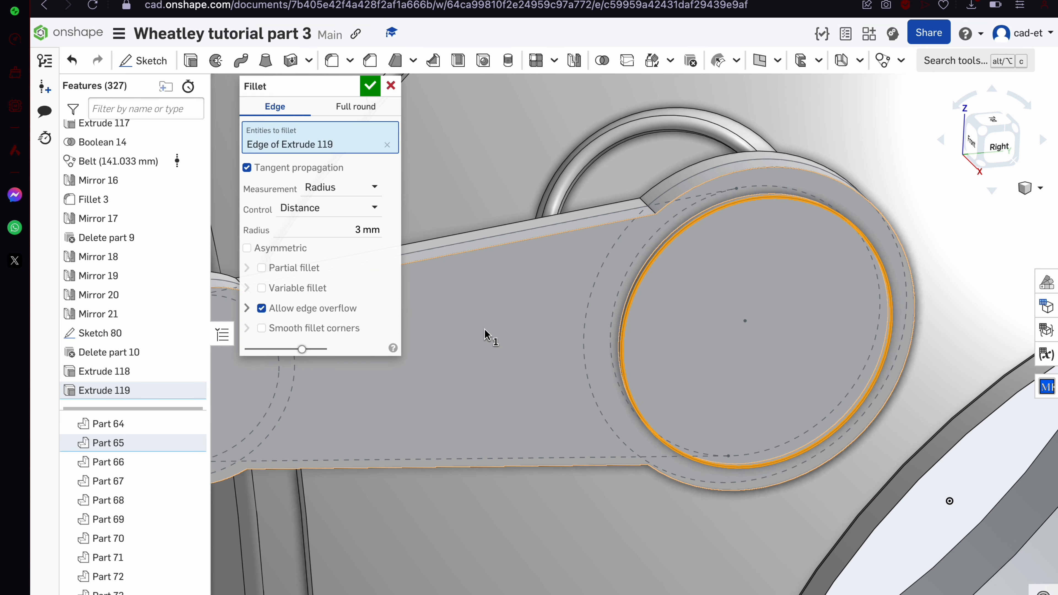
pyautogui.click(369, 86)
pyautogui.scroll(5, 838, 200)
# Select the disc's flat and fillet faces, open Part 65's context menu, then dismiss it
pyautogui.click(733, 234)
pyautogui.click(760, 215)
pyautogui.scroll(-5, 763, 224)
pyautogui.rightClick(767, 221)
pyautogui.click(546, 307)
pyautogui.scroll(-3, 545, 307)
# Select the arm's front, curved side, top strip and end-cap faces
pyautogui.click(545, 306)
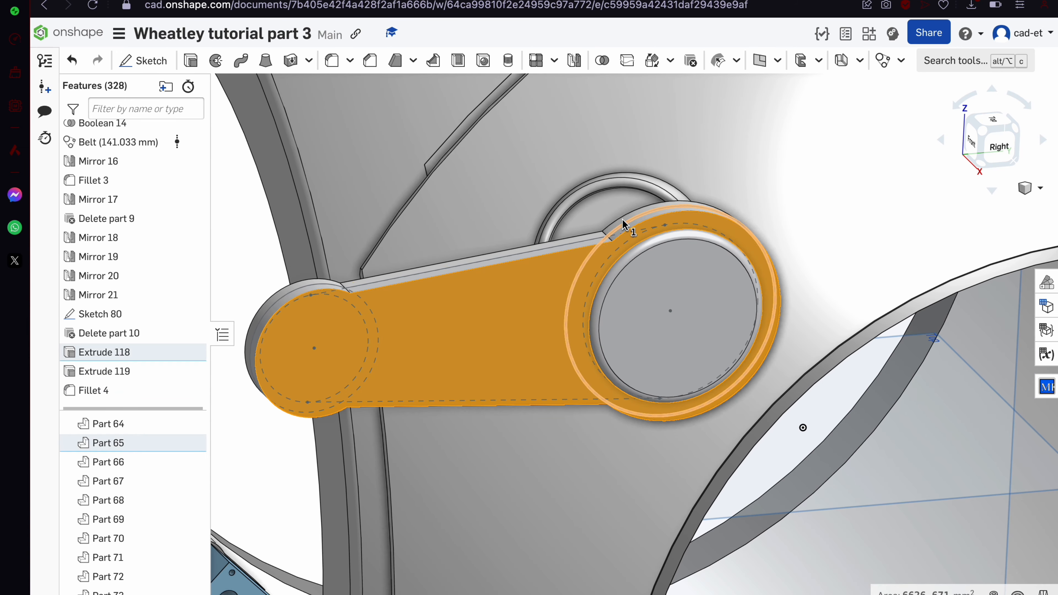
pyautogui.scroll(8, 624, 226)
pyautogui.click(597, 249)
pyautogui.click(524, 294)
pyautogui.scroll(-8, 523, 294)
pyautogui.scroll(4, 402, 315)
pyautogui.click(377, 320)
pyautogui.moveTo(377, 319); pyautogui.dragTo(398, 210, button='right')
# From below, add the arm's long side, end cap, flat and far side faces
pyautogui.click(507, 409)
pyautogui.click(525, 411)
pyautogui.press('space')
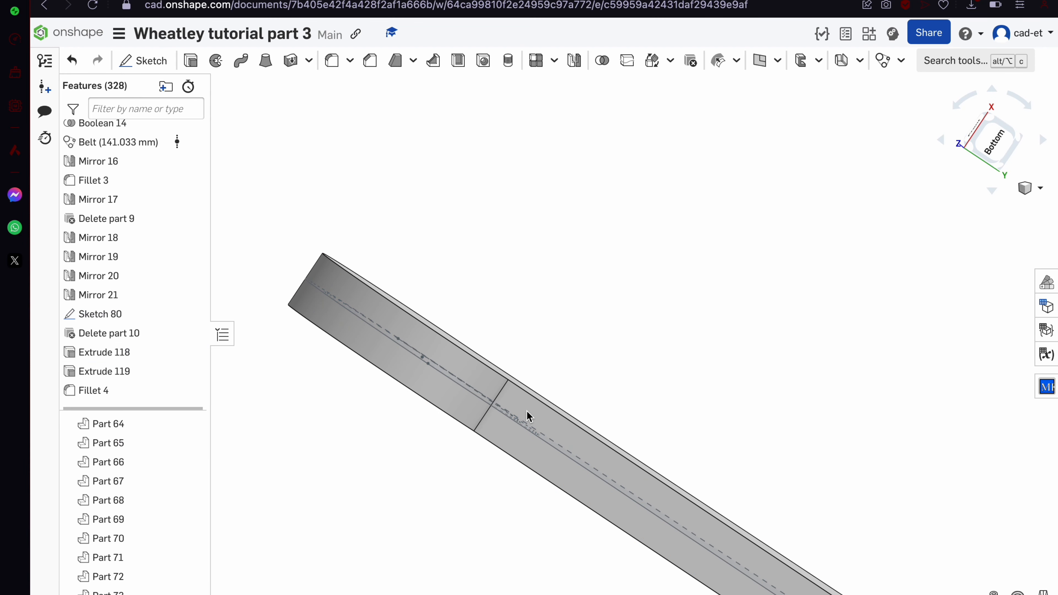
pyautogui.click(526, 411)
pyautogui.click(489, 381)
pyautogui.moveTo(489, 381); pyautogui.dragTo(475, 467, button='right')
pyautogui.click(636, 345)
pyautogui.moveTo(635, 346); pyautogui.dragTo(625, 442, button='right')
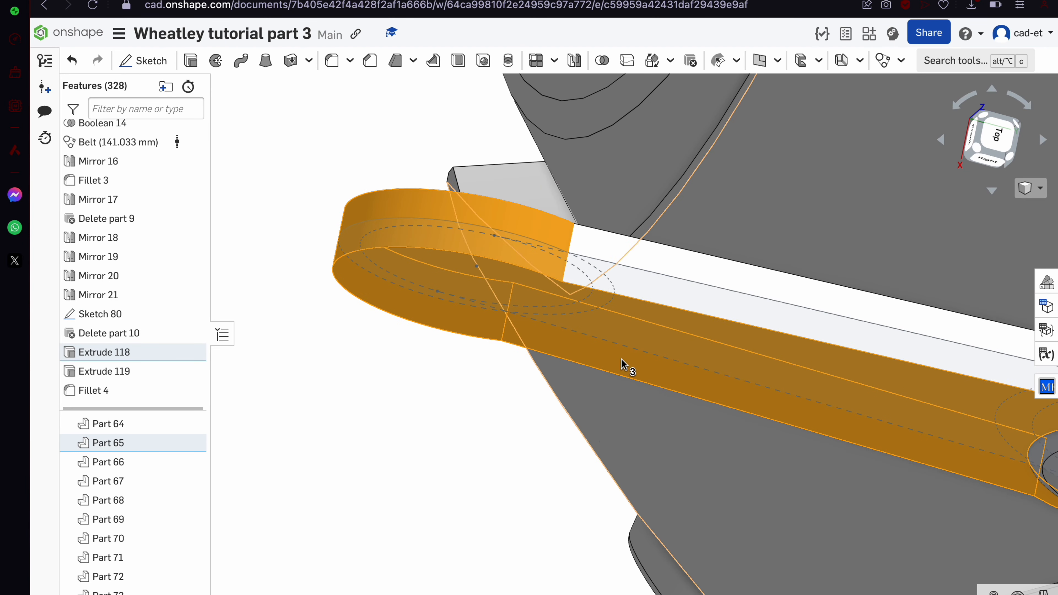
pyautogui.click(668, 296)
# Hide Sketch 80, add the arm's other face, and check the Portal Wiki reference image
pyautogui.click(195, 309)
pyautogui.scroll(-4, 443, 392)
pyautogui.moveTo(444, 394); pyautogui.dragTo(467, 492, button='right')
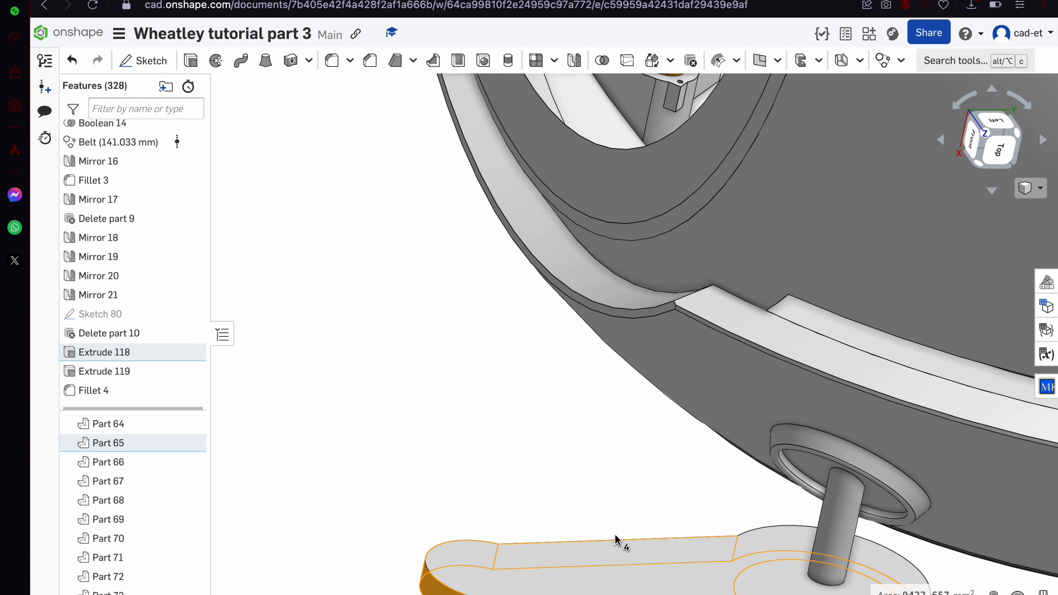
pyautogui.click(592, 571)
pyautogui.scroll(-6, 593, 571)
pyautogui.moveTo(592, 570); pyautogui.dragTo(594, 519, button='right')
pyautogui.scroll(5, 595, 524)
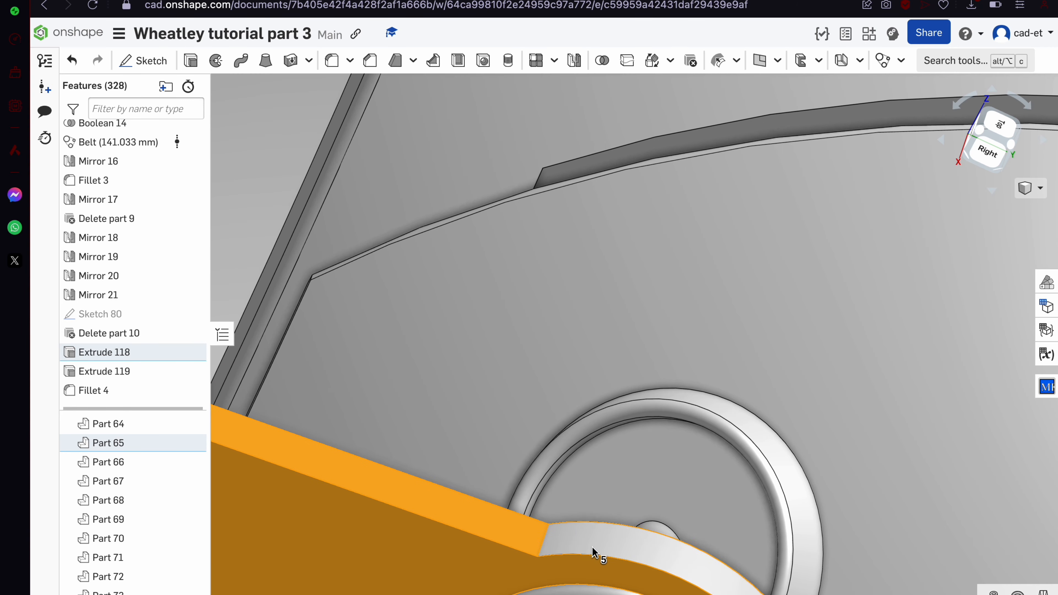
pyautogui.click(249, 3)
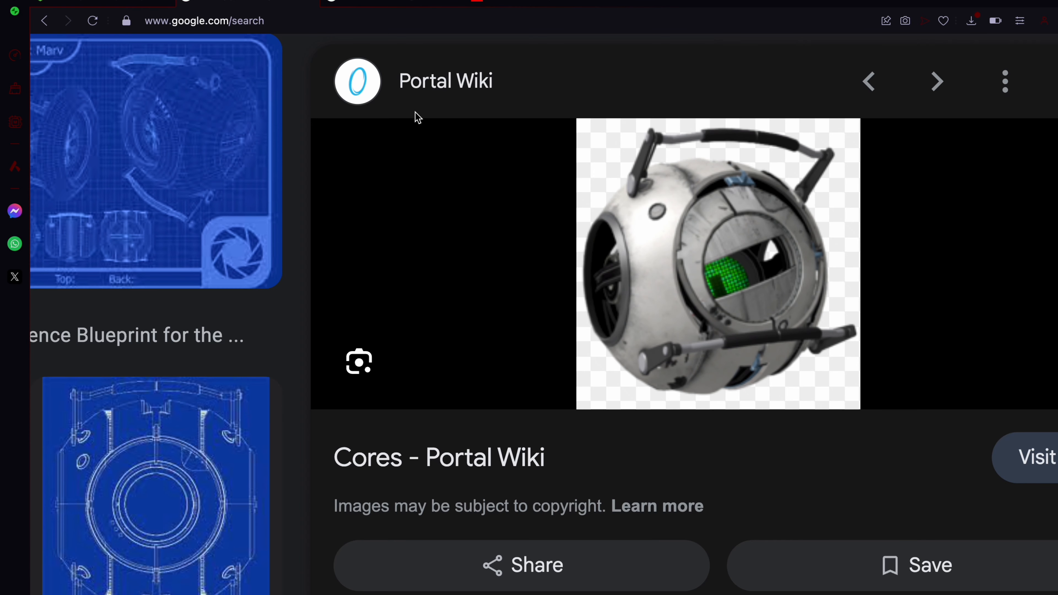
pyautogui.hotkey('ctrl', 'Tab')
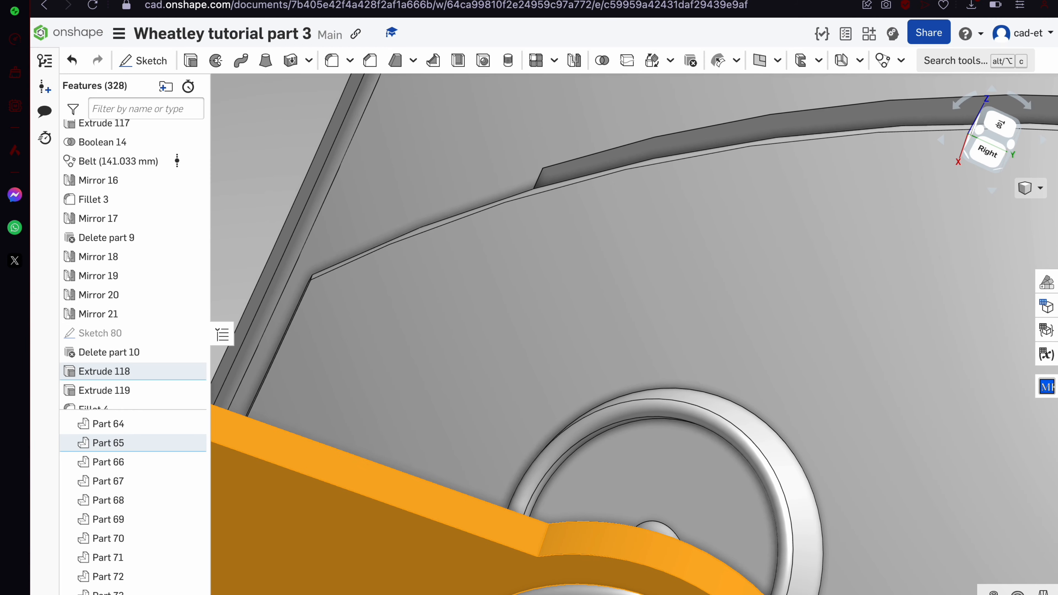
# Apply a black appearance to the arm's six faces
pyautogui.rightClick(303, 484)
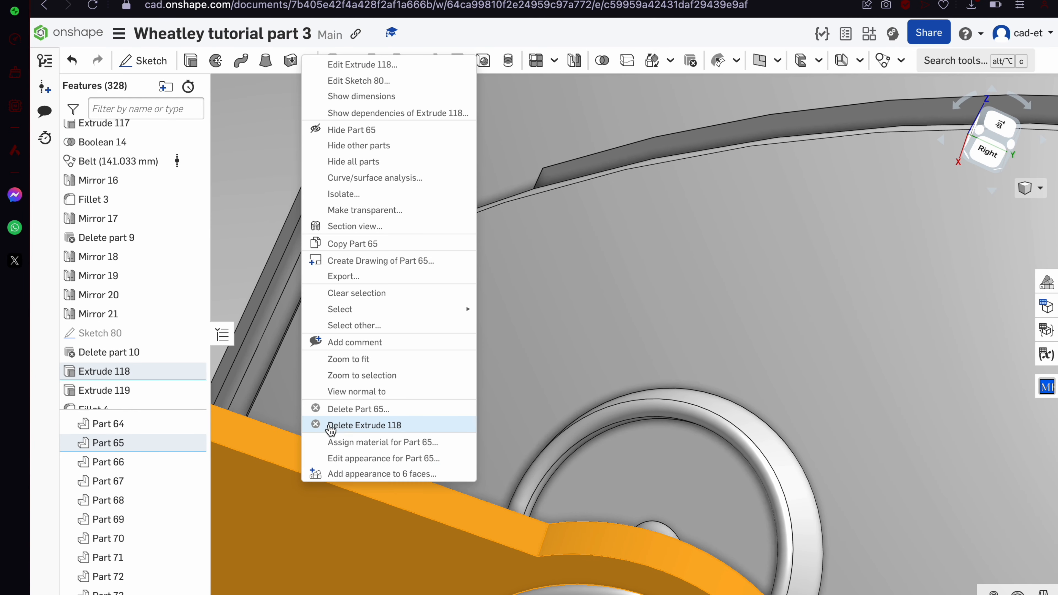
pyautogui.click(385, 479)
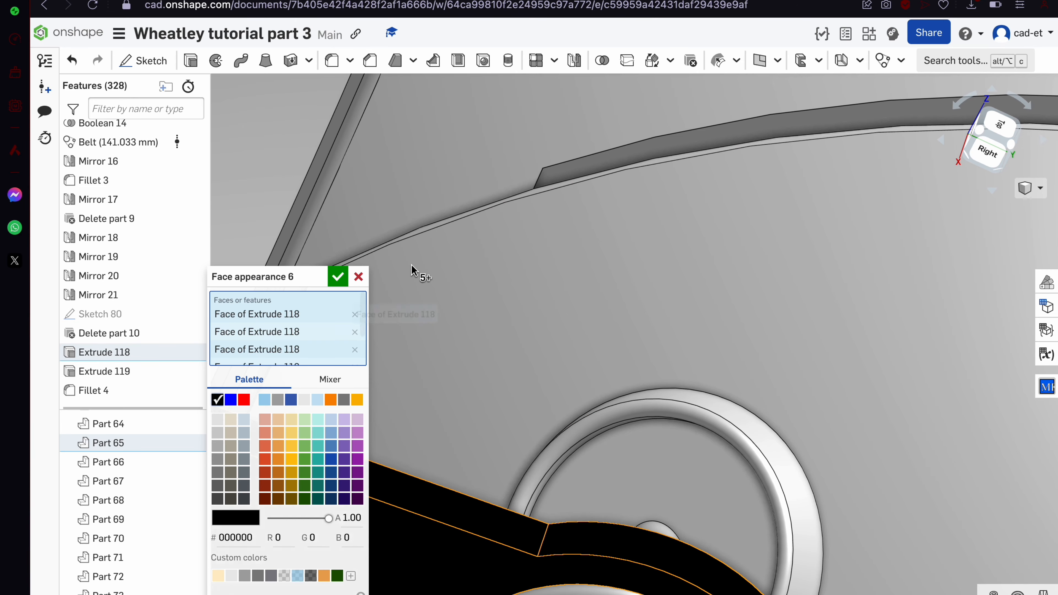
pyautogui.click(334, 279)
pyautogui.scroll(-8, 571, 297)
# Start a new Sketch 81 on the arm's flat Extrude 118 face
pyautogui.moveTo(572, 300); pyautogui.dragTo(634, 336, button='right')
pyautogui.scroll(5, 566, 404)
pyautogui.moveTo(566, 403)
pyautogui.mouseDown(button='right')
pyautogui.moveTo(534, 366)
pyautogui.moveTo(509, 370)
pyautogui.mouseUp(button='right')
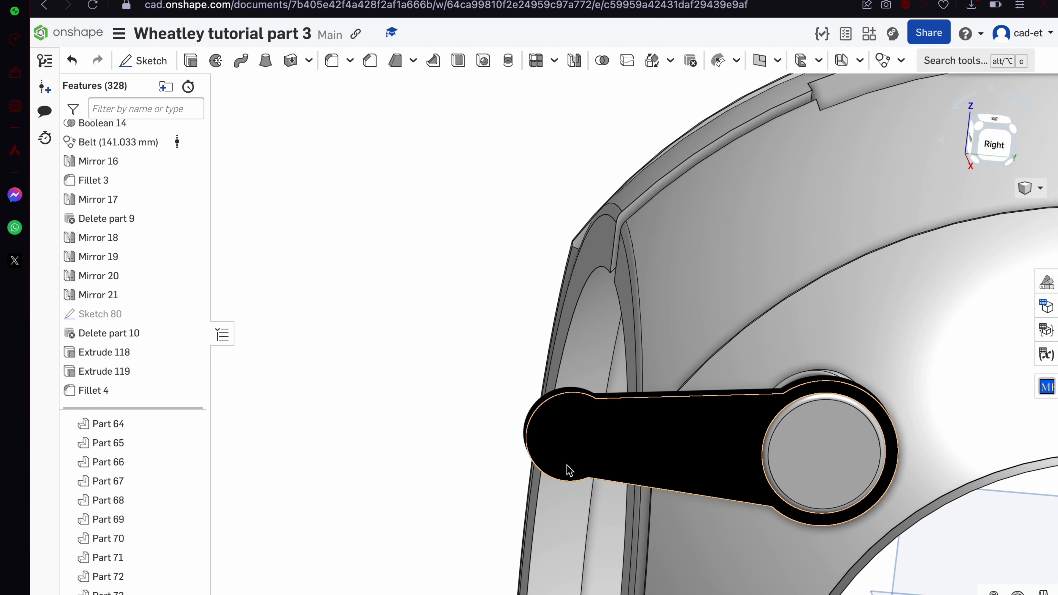
pyautogui.click(567, 470)
pyautogui.click(147, 65)
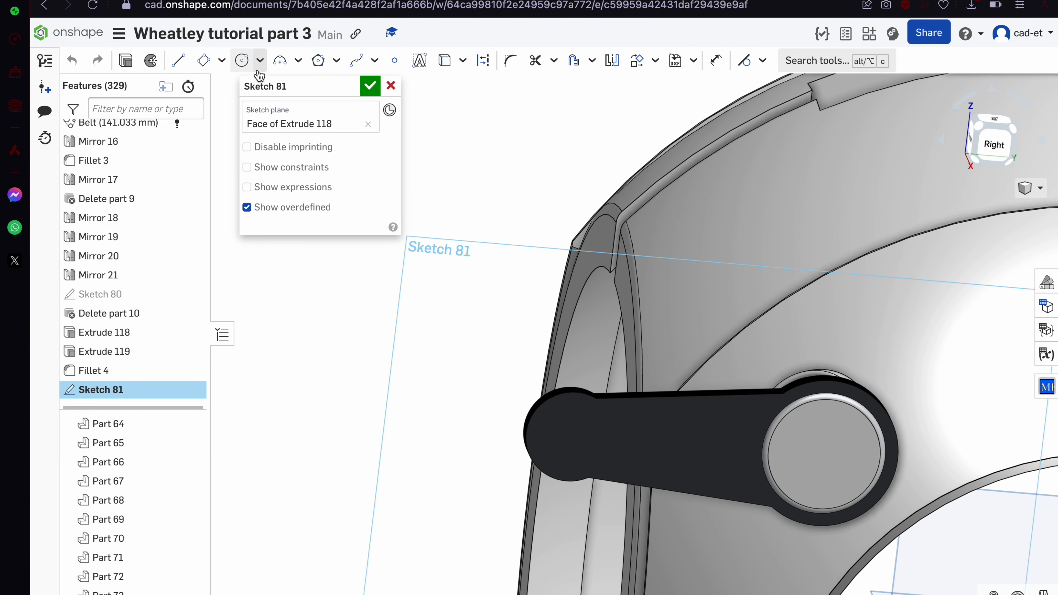
# Sketch a circle at the arm's outer end and cut it through as Extrude 120
pyautogui.click(244, 61)
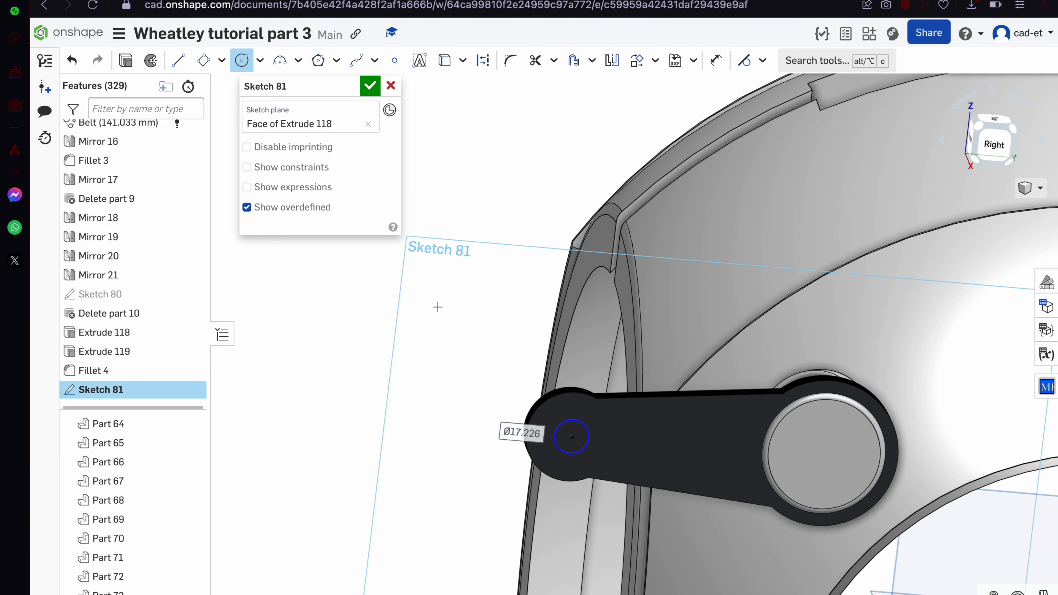
pyautogui.click(370, 86)
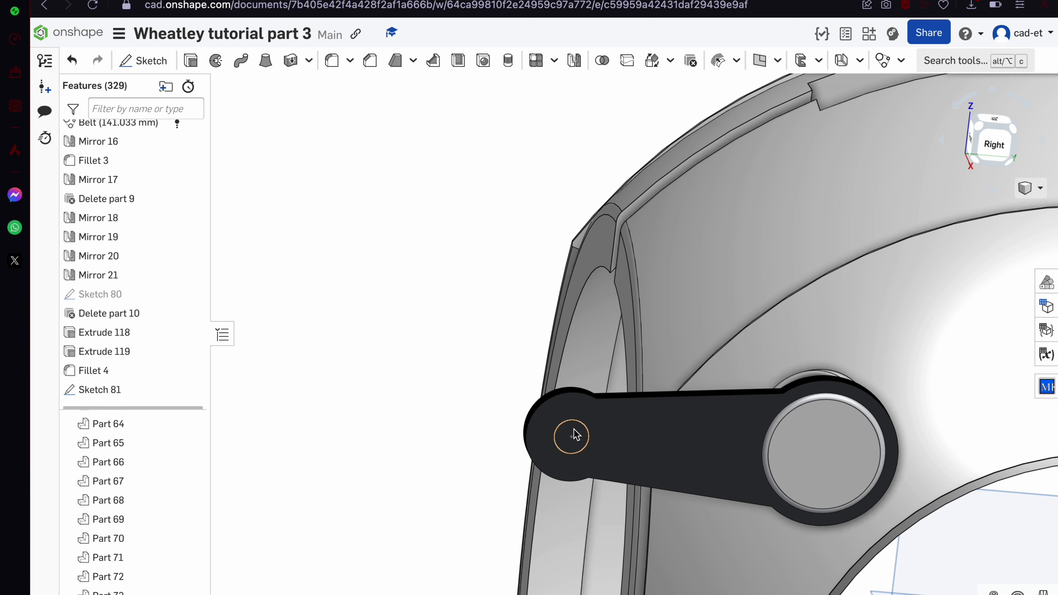
pyautogui.click(192, 62)
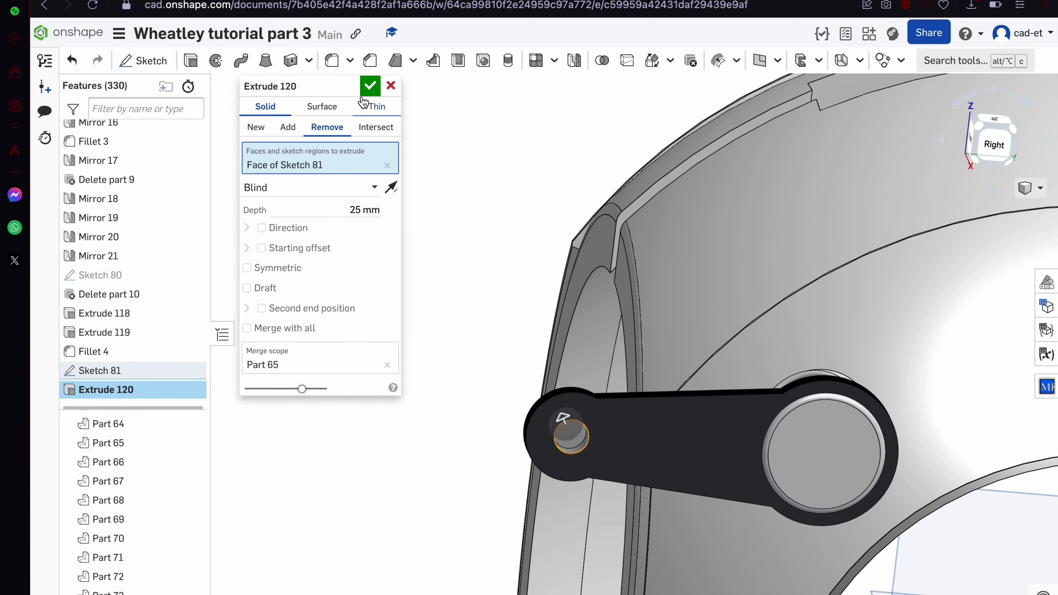
pyautogui.click(371, 86)
pyautogui.moveTo(543, 469)
pyautogui.mouseDown(button='right')
pyautogui.moveTo(563, 485)
pyautogui.moveTo(545, 479)
pyautogui.mouseUp(button='right')
# In Sketch 81, add a line to the circle's centre and trim it to split the circle
pyautogui.doubleClick(155, 372)
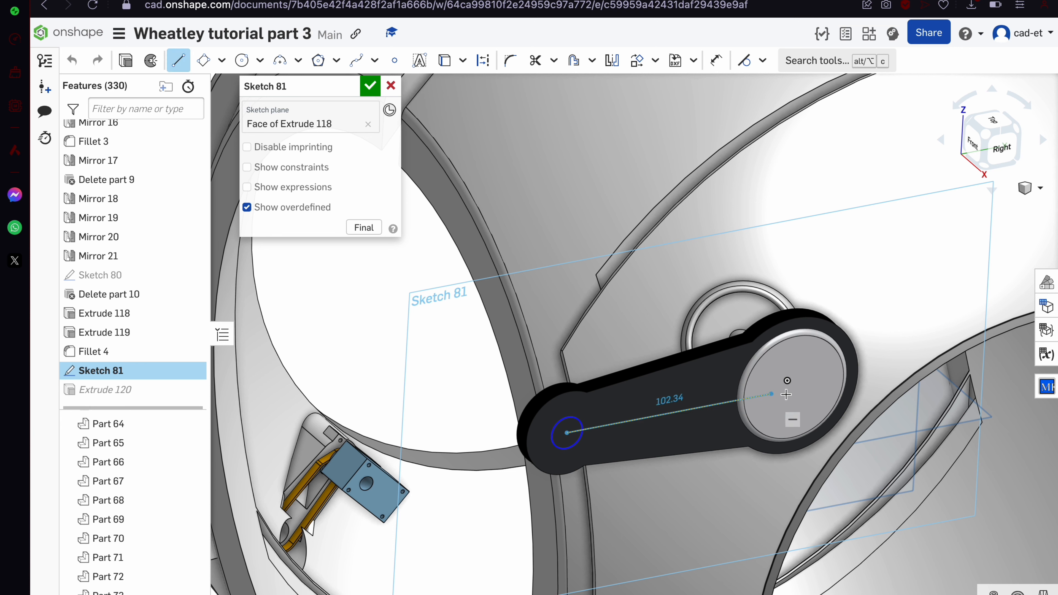
pyautogui.click(787, 381)
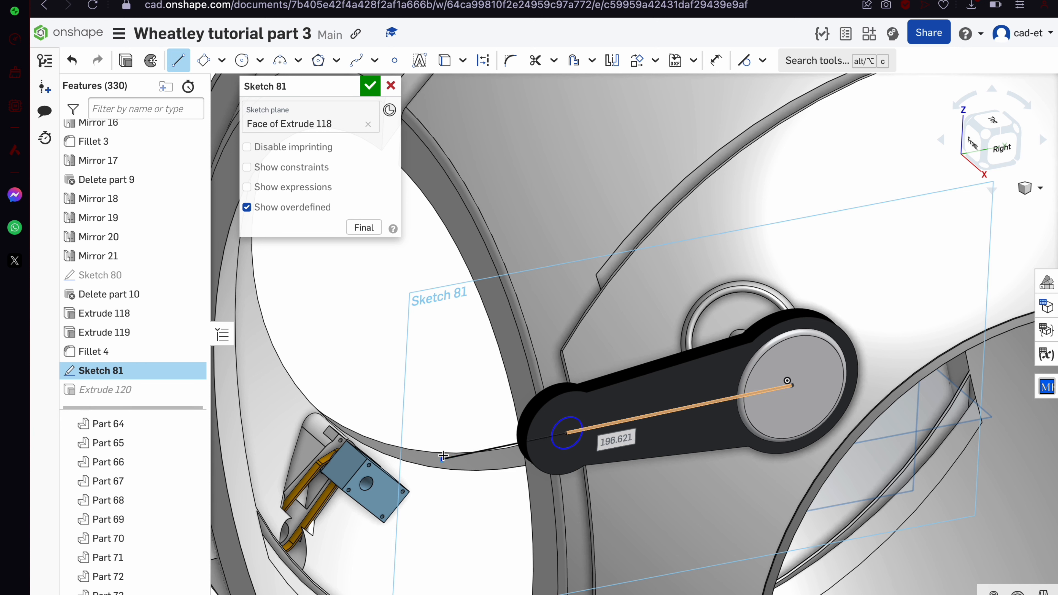
pyautogui.click(627, 413)
pyautogui.scroll(8, 632, 430)
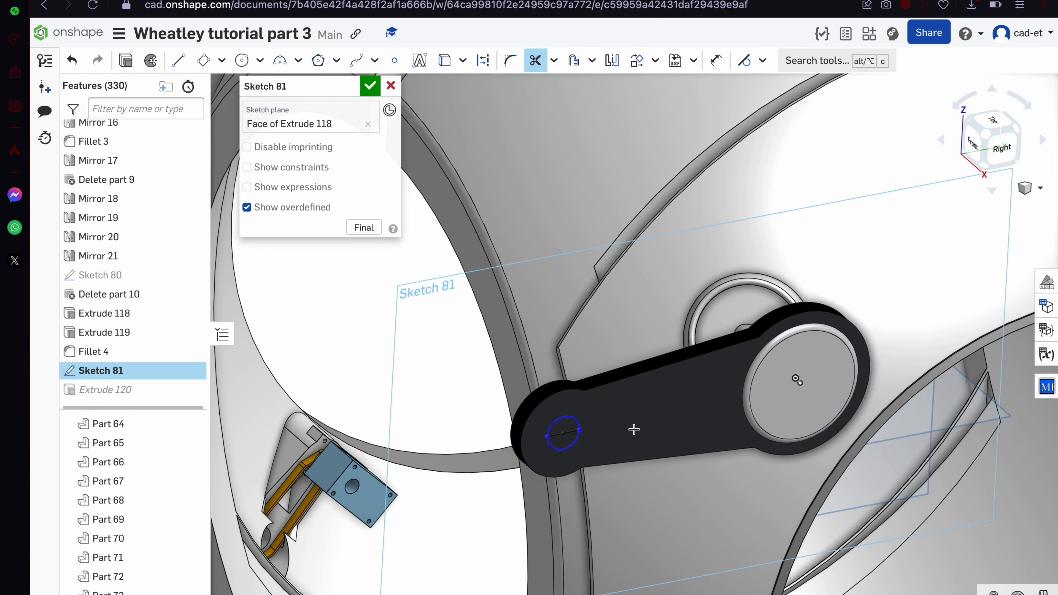
pyautogui.moveTo(479, 475); pyautogui.dragTo(453, 445, button='right')
pyautogui.scroll(10, 585, 425)
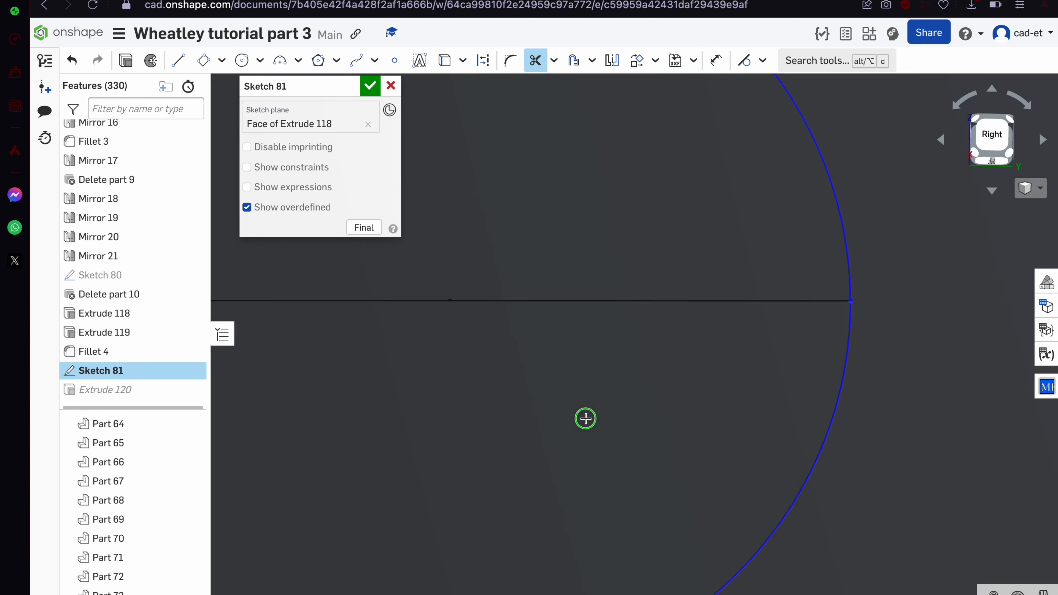
pyautogui.click(370, 90)
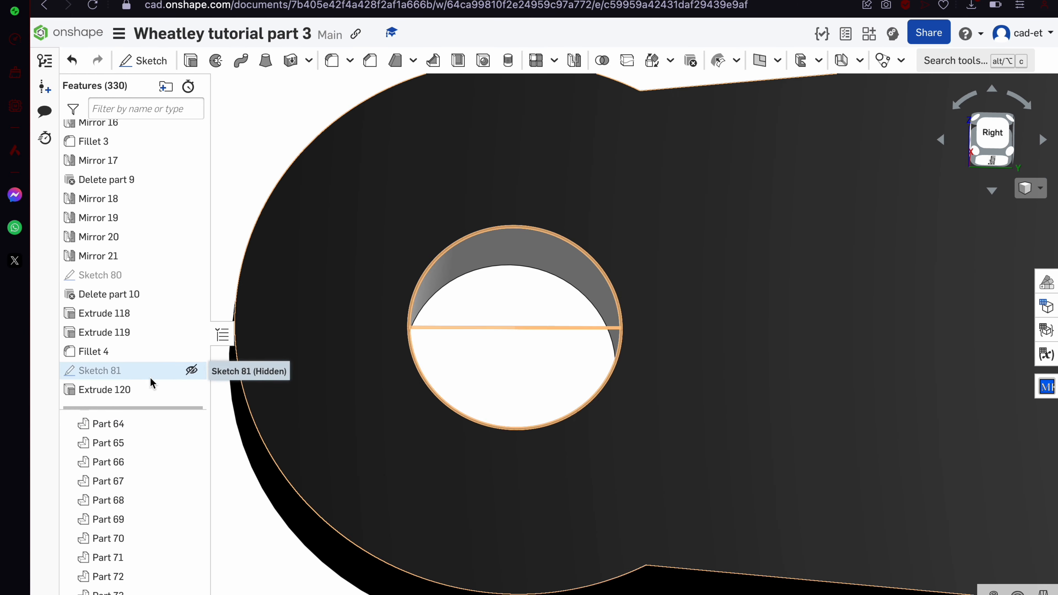
# Change Extrude 120 to cut only the upper half-circle region, leaving a 25 mm D-shaped hole
pyautogui.doubleClick(155, 390)
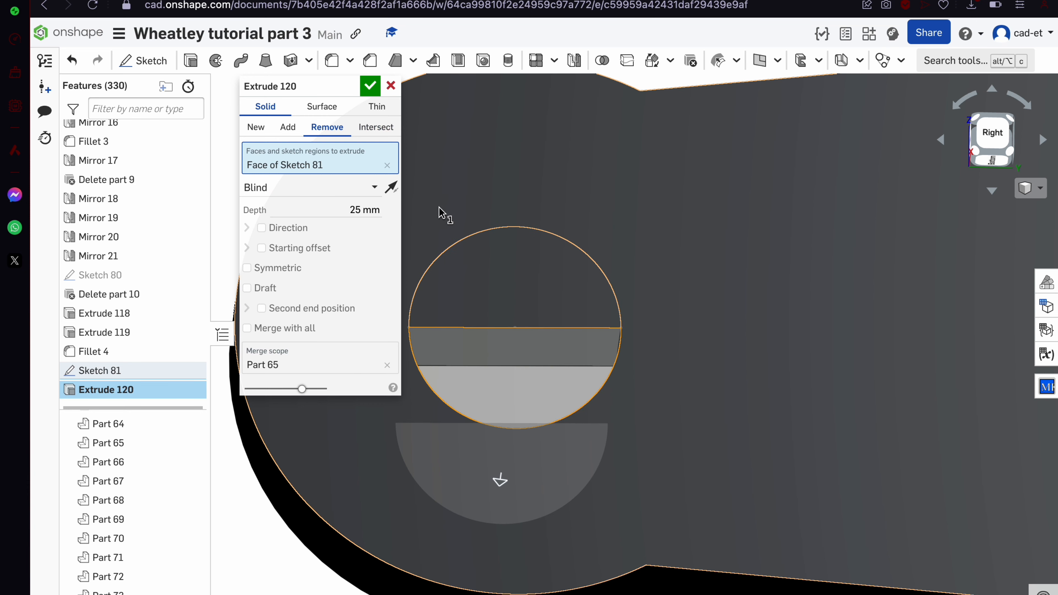
pyautogui.click(466, 291)
pyautogui.click(487, 380)
pyautogui.click(372, 88)
pyautogui.moveTo(491, 271); pyautogui.dragTo(514, 395, button='right')
# Start a sketch on the cut's flat face, view from the top, then cancel it
pyautogui.click(550, 290)
pyautogui.click(125, 58)
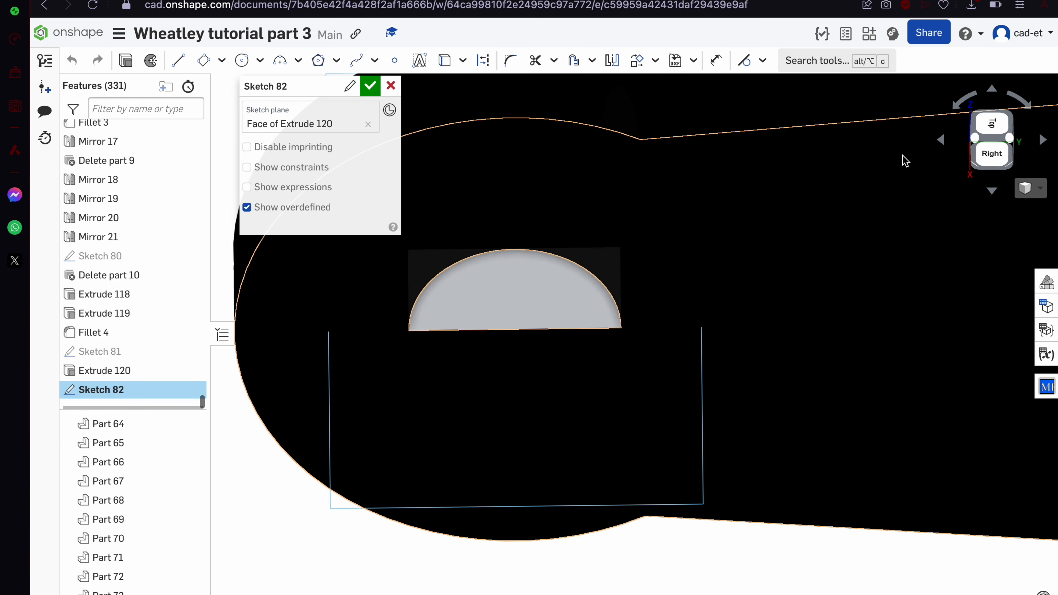
pyautogui.click(998, 121)
pyautogui.scroll(-5, 743, 395)
pyautogui.scroll(-3, 744, 395)
pyautogui.scroll(5, 822, 457)
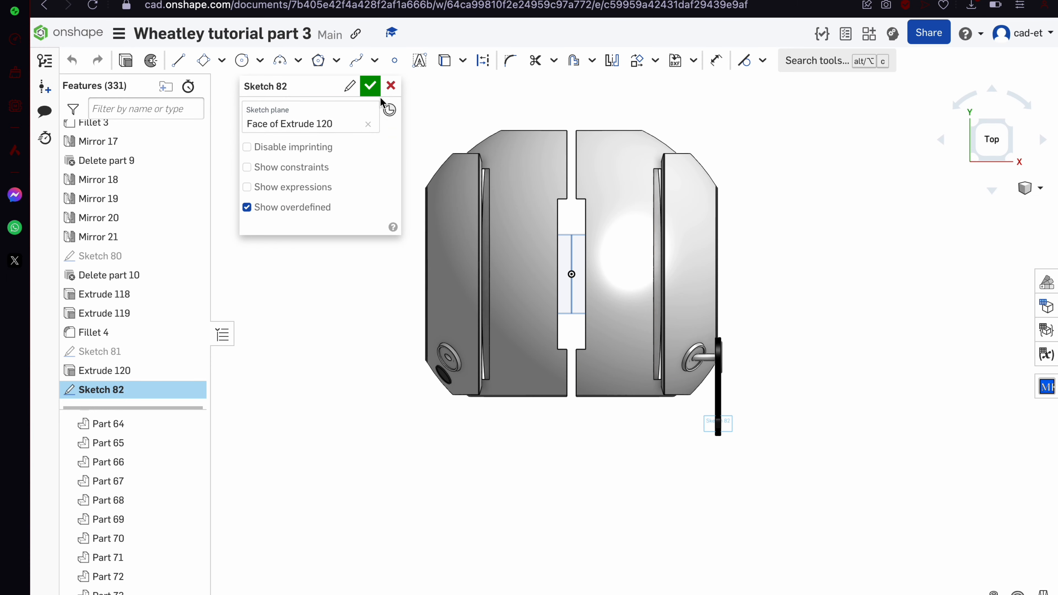
pyautogui.click(386, 86)
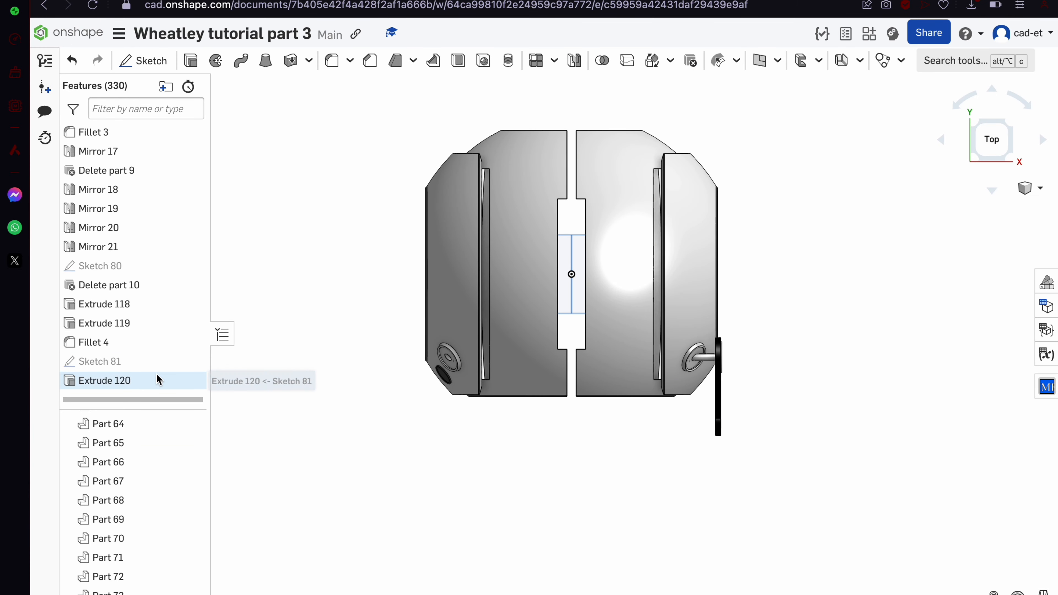
# Mirror Part 65's black arm across the Right plane to create Mirror 22
pyautogui.click(156, 378)
pyautogui.moveTo(551, 342); pyautogui.dragTo(628, 309, button='right')
pyautogui.click(747, 388)
pyautogui.click(687, 445)
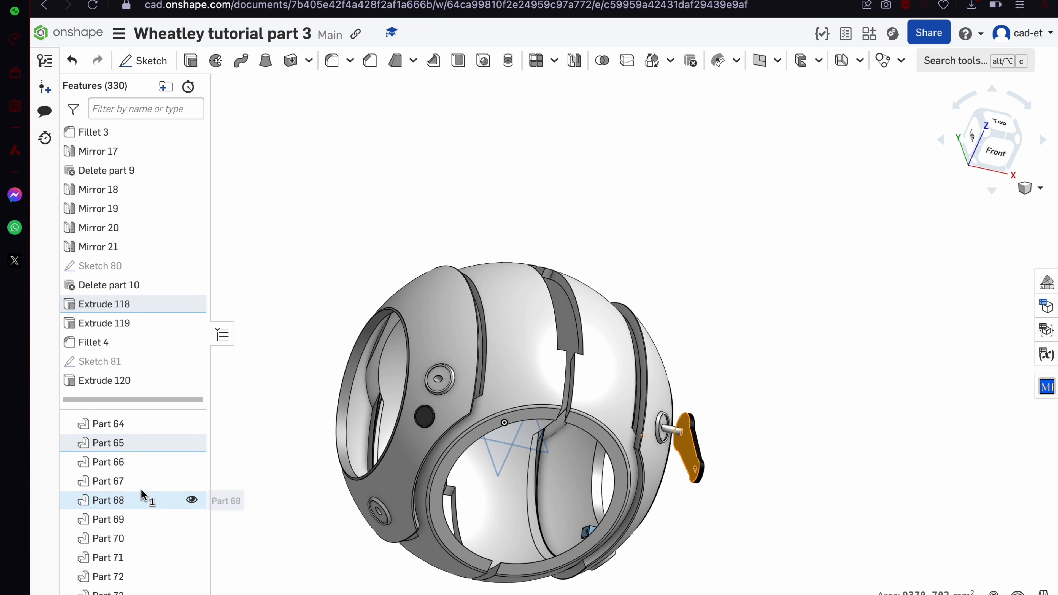
pyautogui.click(140, 443)
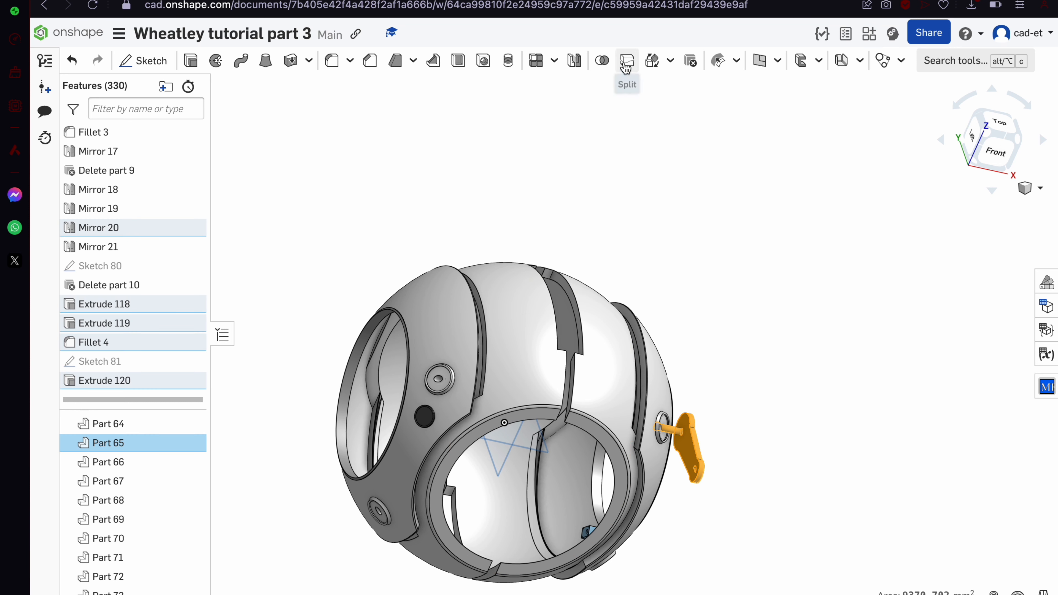
pyautogui.click(575, 62)
pyautogui.click(338, 184)
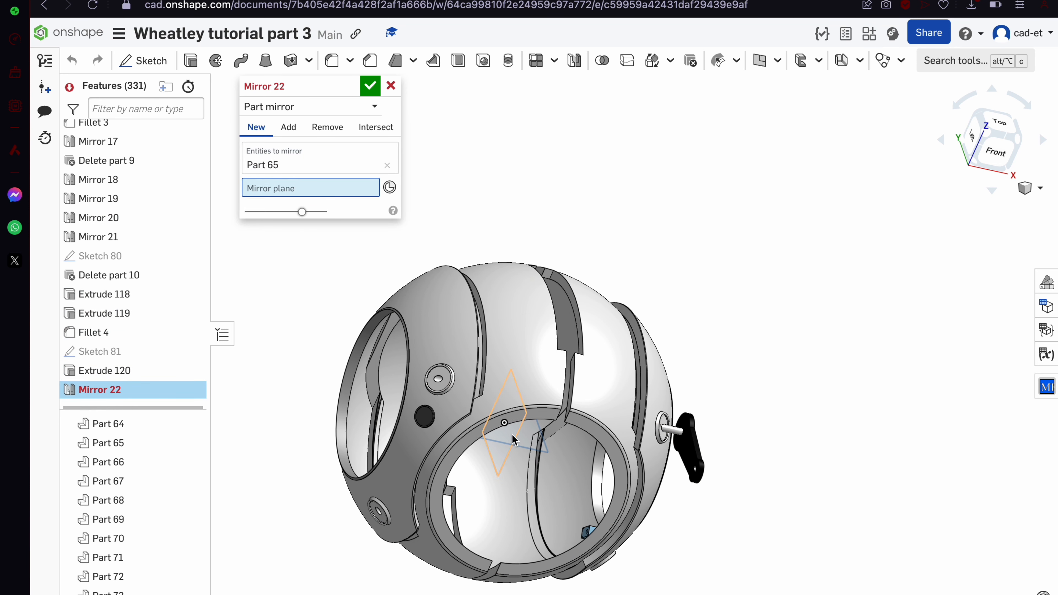
pyautogui.click(512, 433)
pyautogui.click(370, 89)
pyautogui.moveTo(479, 300); pyautogui.dragTo(844, 144, button='right')
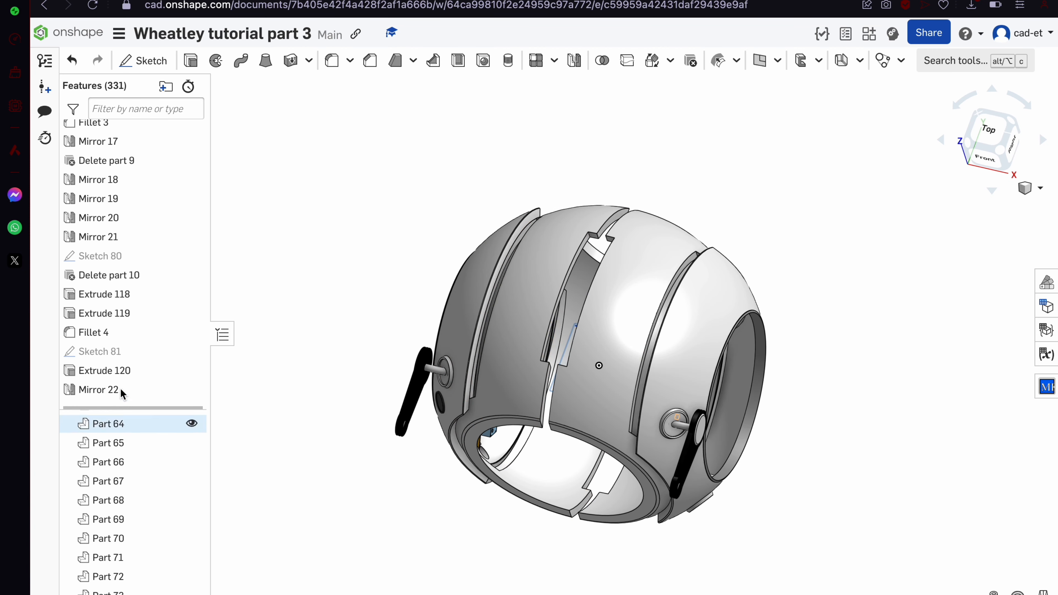
# Start Sketch 82 on the arm's end face and view it head-on
pyautogui.hotkey('shift', 's')
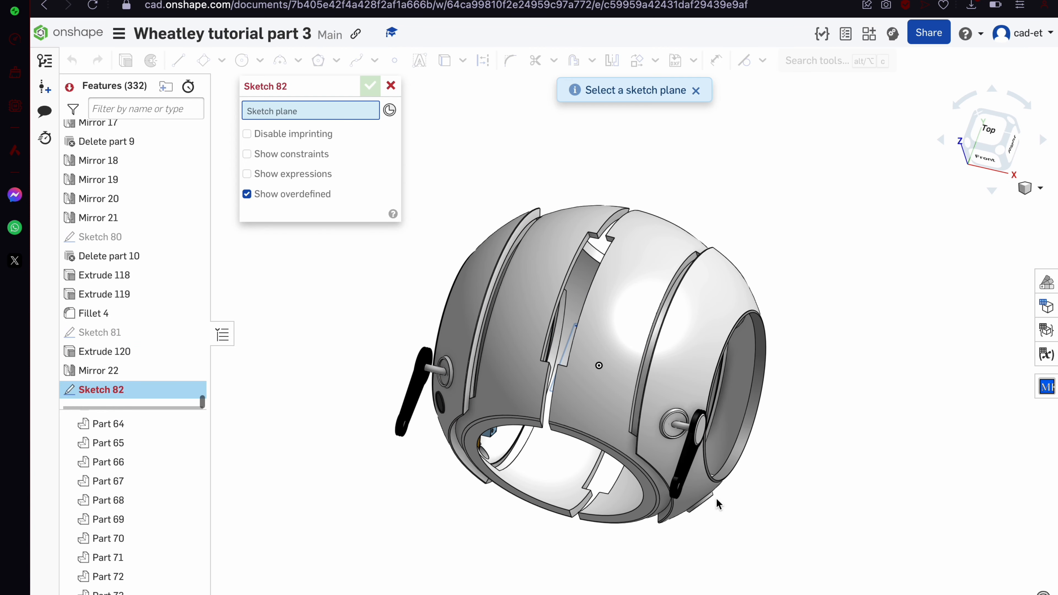
pyautogui.scroll(10, 683, 486)
pyautogui.click(629, 379)
pyautogui.press('n')
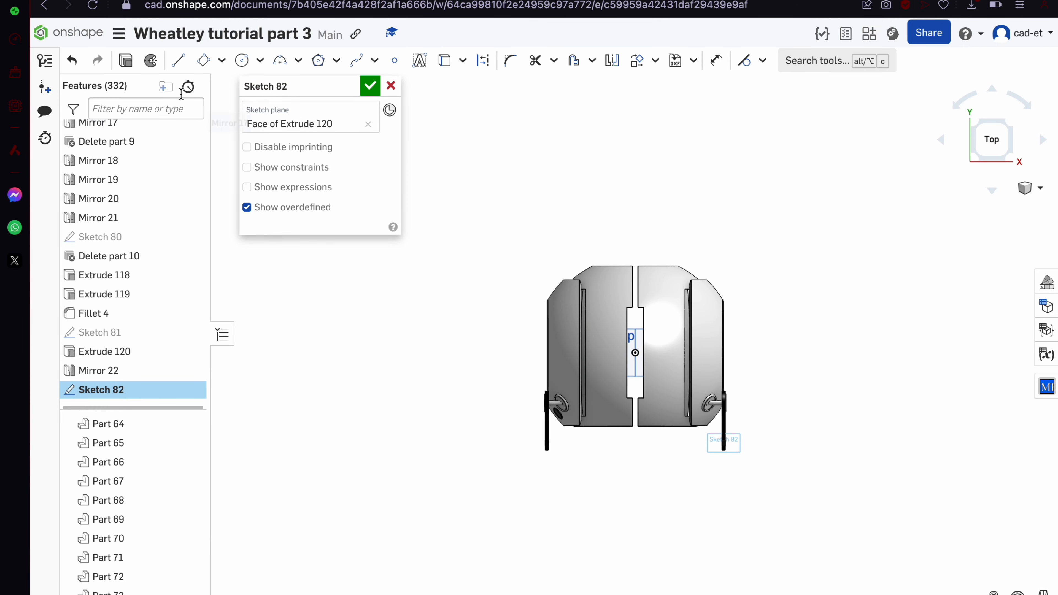
pyautogui.scroll(8, 566, 451)
pyautogui.moveTo(566, 452); pyautogui.dragTo(610, 423, button='right')
pyautogui.scroll(5, 462, 404)
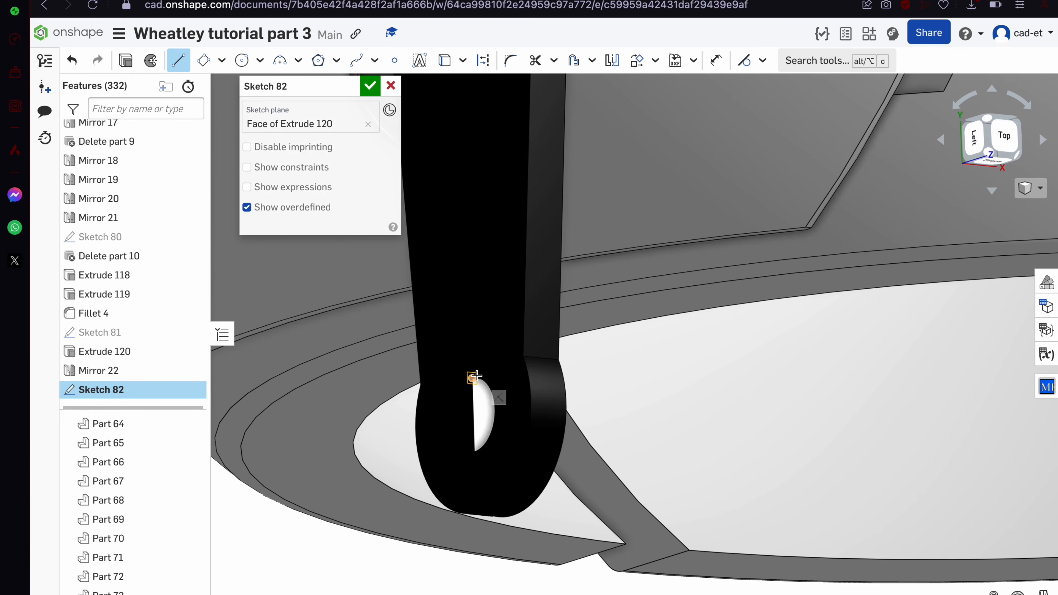
pyautogui.scroll(-3, 472, 376)
# Draw a line from the left arm's slot corner to the opposite arm's upper slot corner
pyautogui.click(473, 376)
pyautogui.scroll(-10, 473, 376)
pyautogui.moveTo(473, 376); pyautogui.dragTo(339, 370, button='right')
pyautogui.scroll(10, 549, 370)
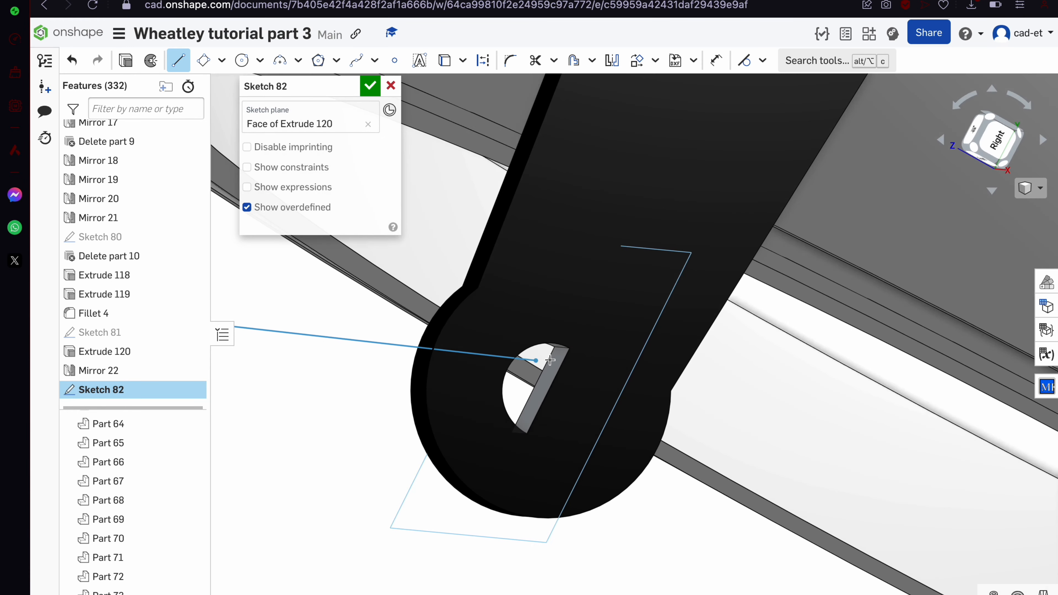
pyautogui.click(571, 350)
# Close the 17.226-wide rectangle bridging both arms' D-hole slots, checking it from the top view
pyautogui.click(526, 436)
pyautogui.scroll(-10, 526, 436)
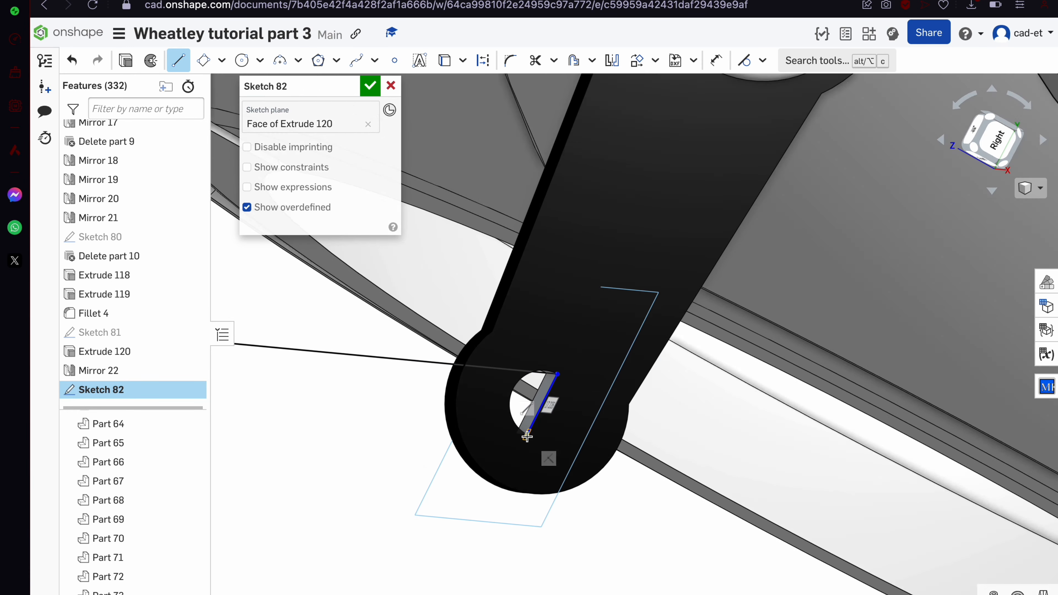
pyautogui.moveTo(526, 435); pyautogui.dragTo(627, 440, button='right')
pyautogui.scroll(-3, 627, 440)
pyautogui.scroll(10, 417, 419)
pyautogui.click(493, 312)
pyautogui.click(477, 254)
pyautogui.click(1003, 133)
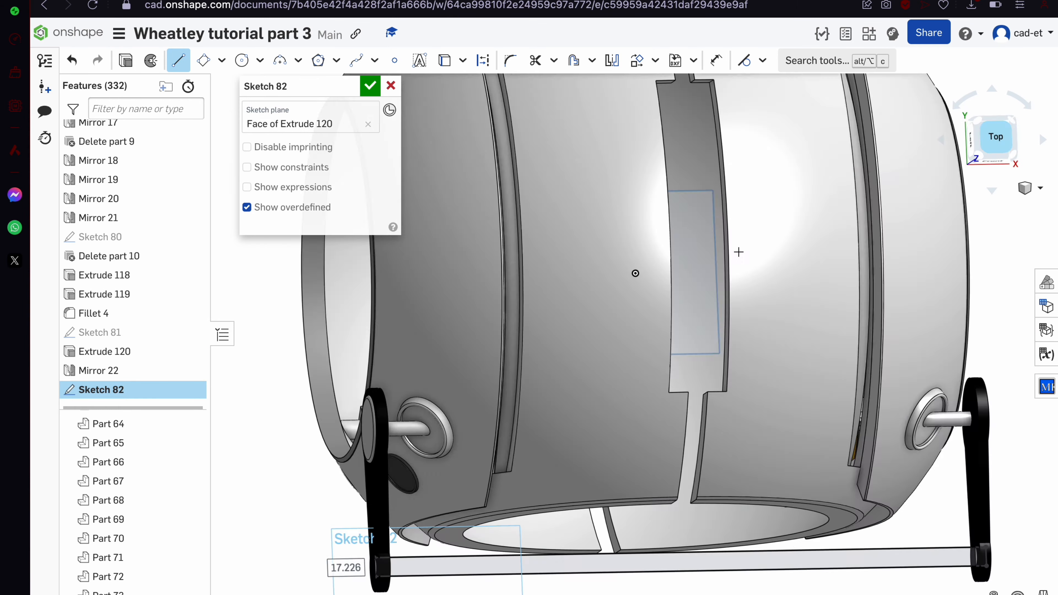
pyautogui.scroll(4, 600, 508)
pyautogui.scroll(5, 563, 435)
pyautogui.scroll(-5, 441, 134)
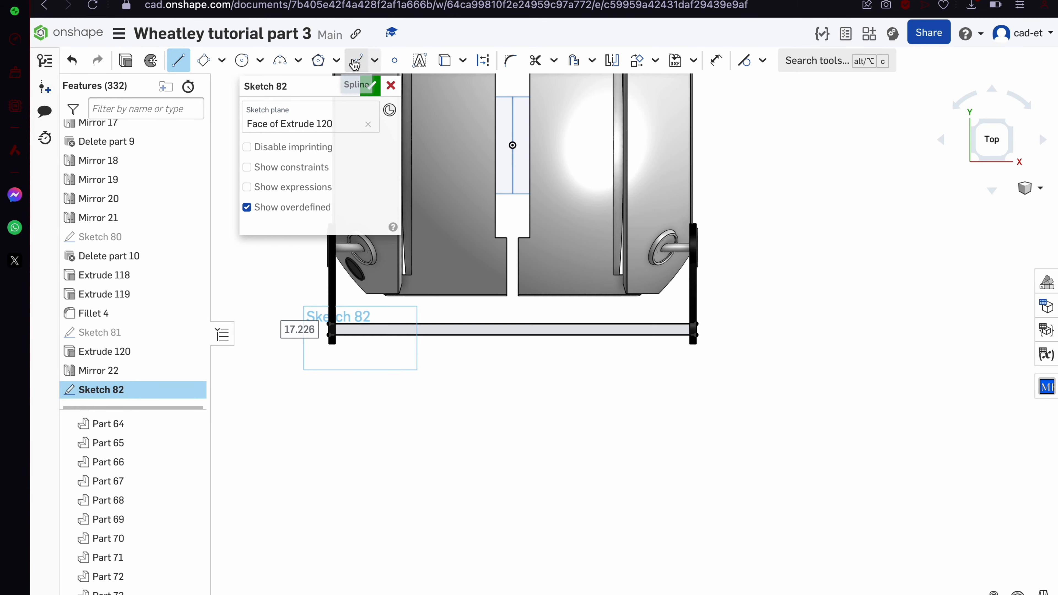
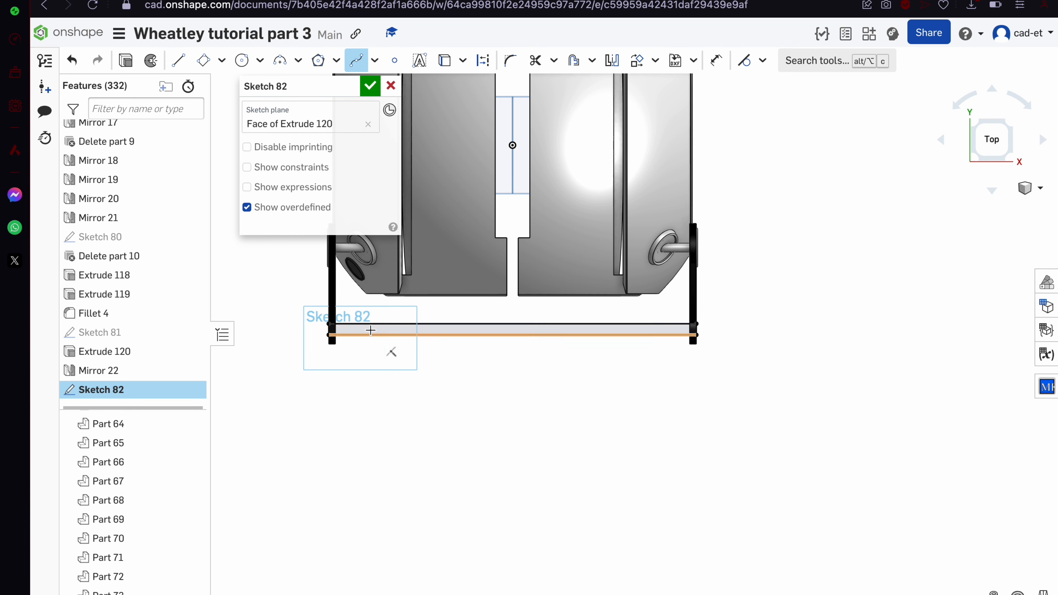
# Draw a spline across the bar, then a straight line from the bar's right end to its left end
pyautogui.scroll(3, 366, 323)
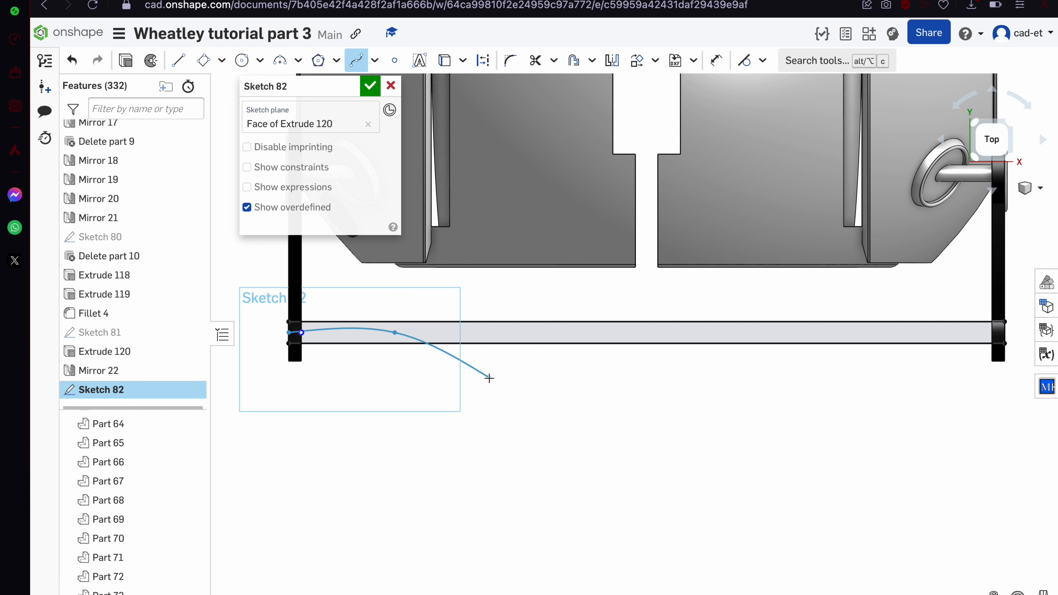
pyautogui.click(647, 374)
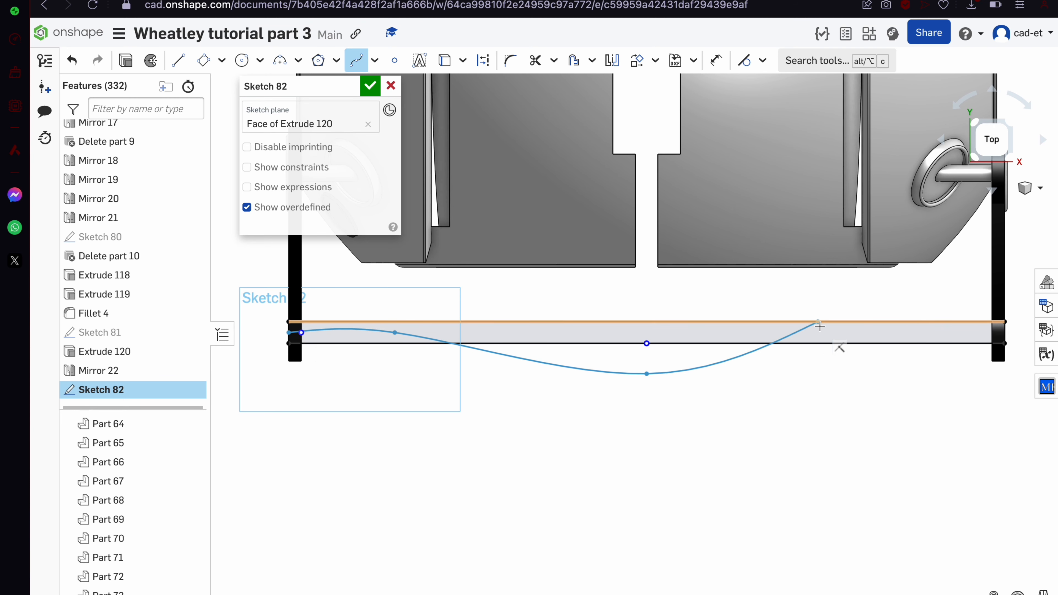
pyautogui.click(858, 332)
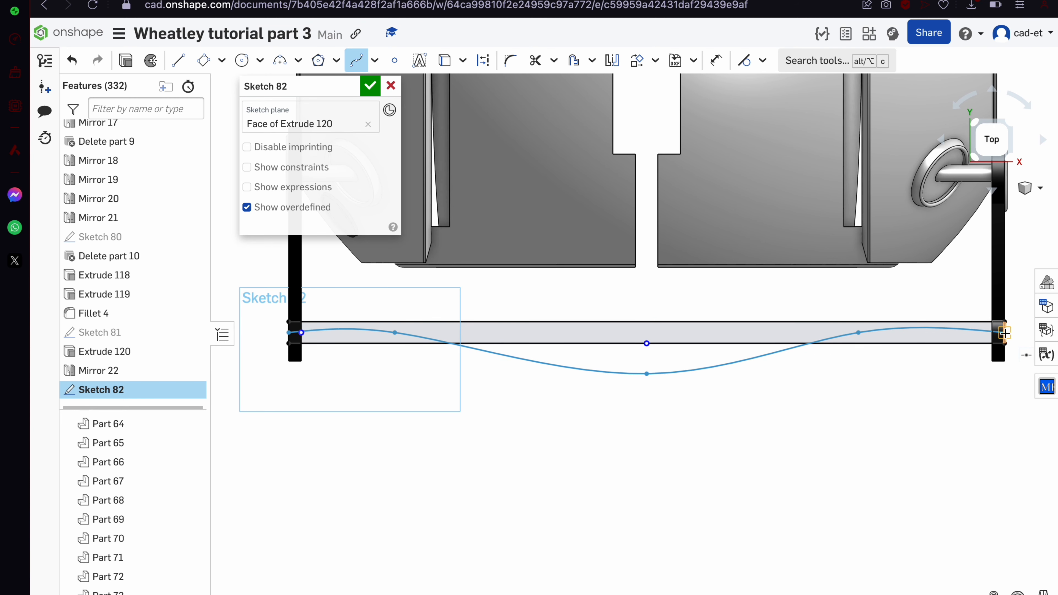
pyautogui.press('Escape')
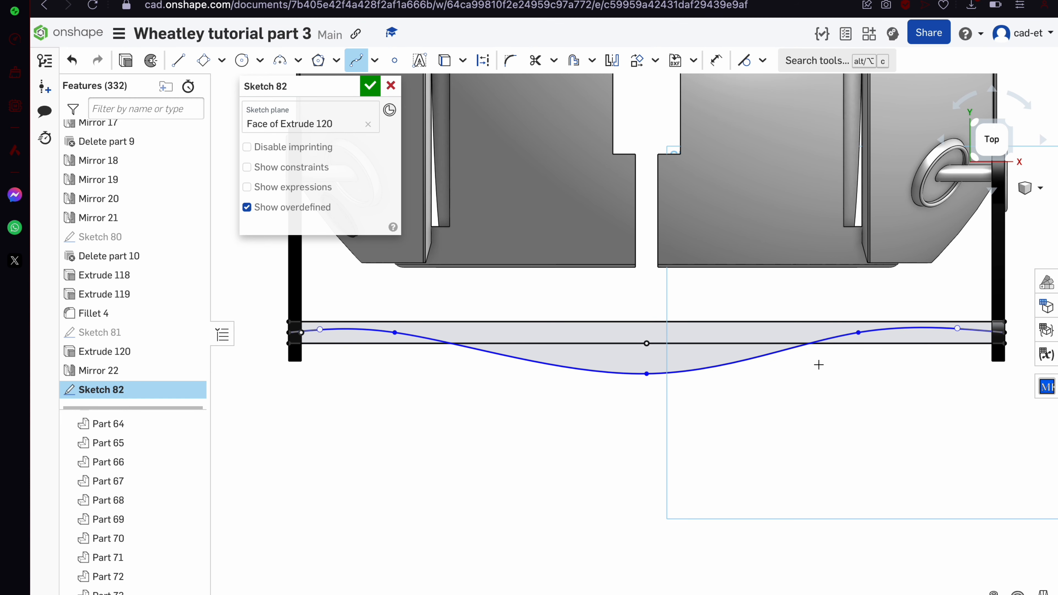
pyautogui.click(1005, 333)
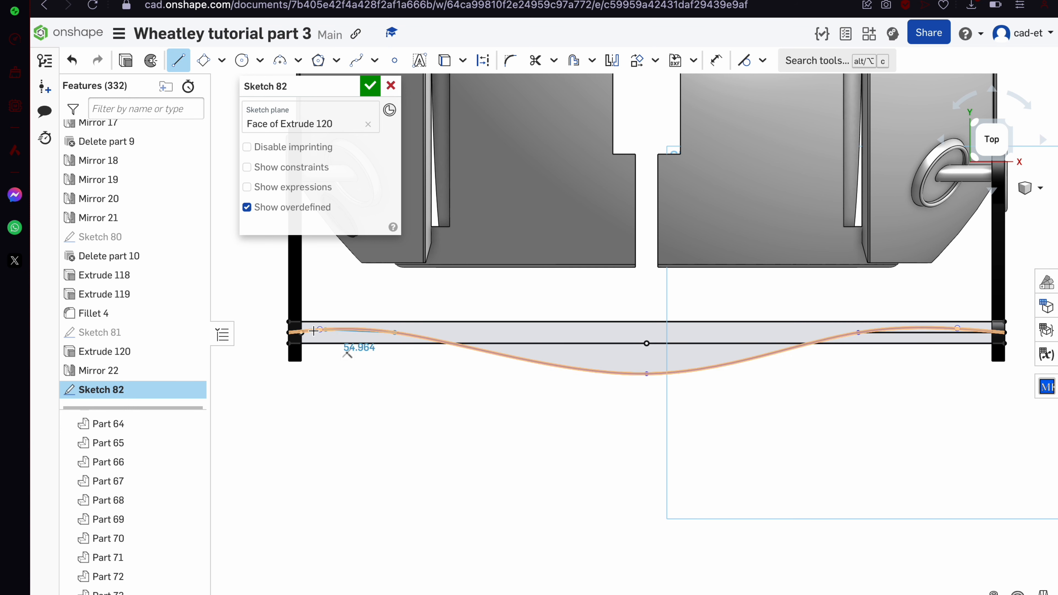
pyautogui.click(289, 343)
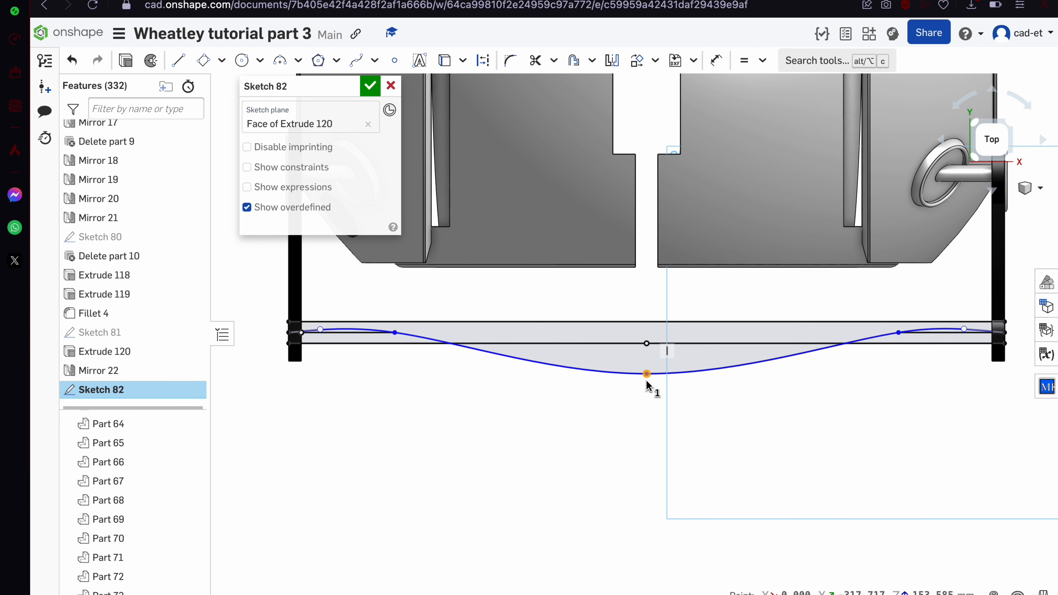
# Drag the spline's midpoint and handles to smooth it, then make its end and midpoint coincident with the bar lines
pyautogui.moveTo(649, 373); pyautogui.dragTo(647, 361)
pyautogui.moveTo(320, 329); pyautogui.dragTo(394, 335)
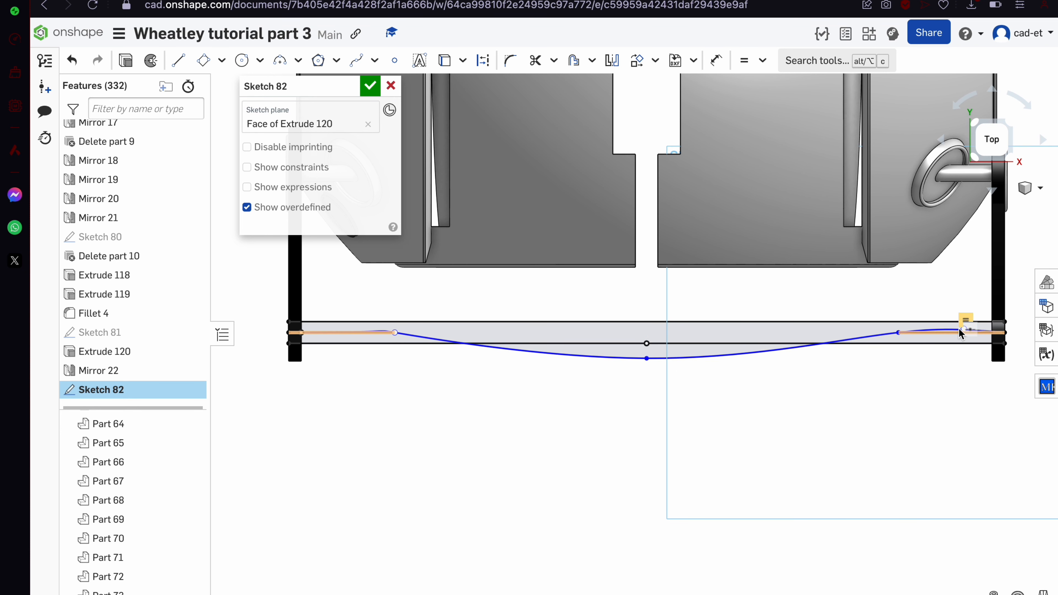
pyautogui.moveTo(964, 331); pyautogui.dragTo(878, 300)
pyautogui.press('i')
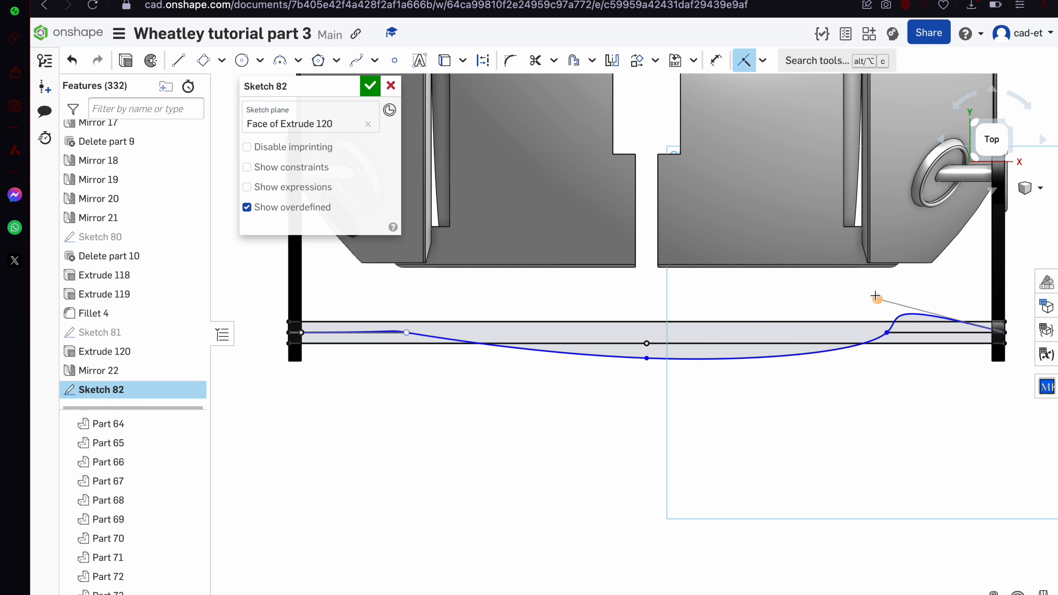
pyautogui.click(887, 335)
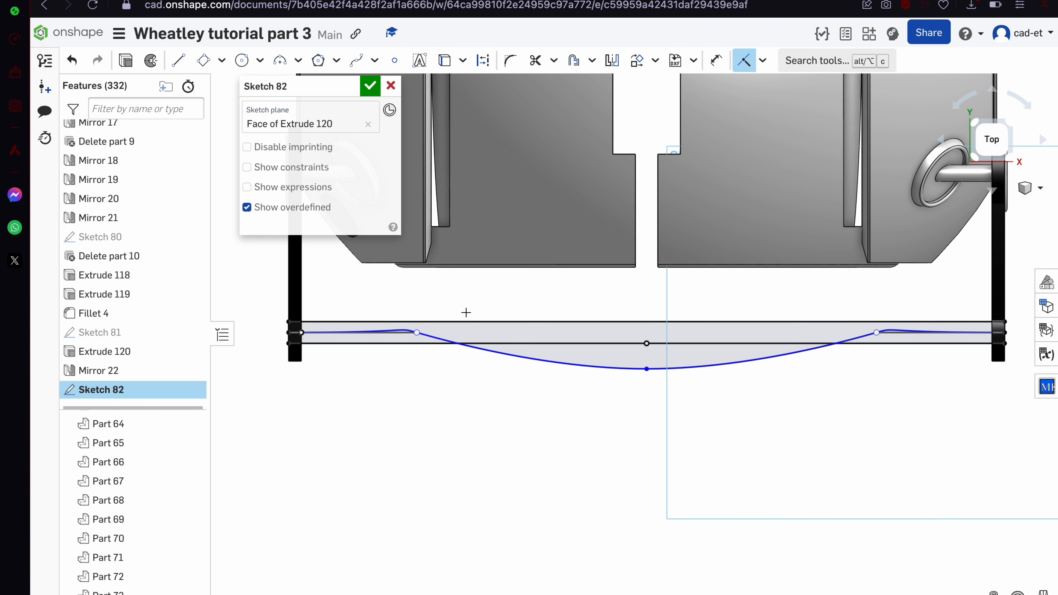
pyautogui.moveTo(646, 369); pyautogui.dragTo(648, 349)
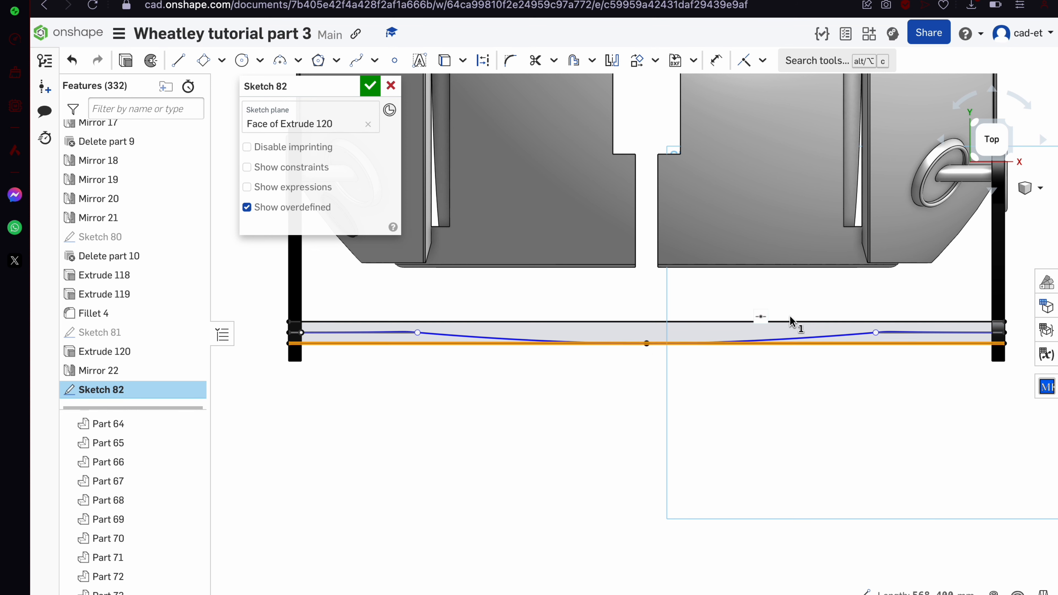
# Delete the two straight bar lines and close Sketch 82 with only the spline left
pyautogui.click(804, 322)
pyautogui.press('Delete')
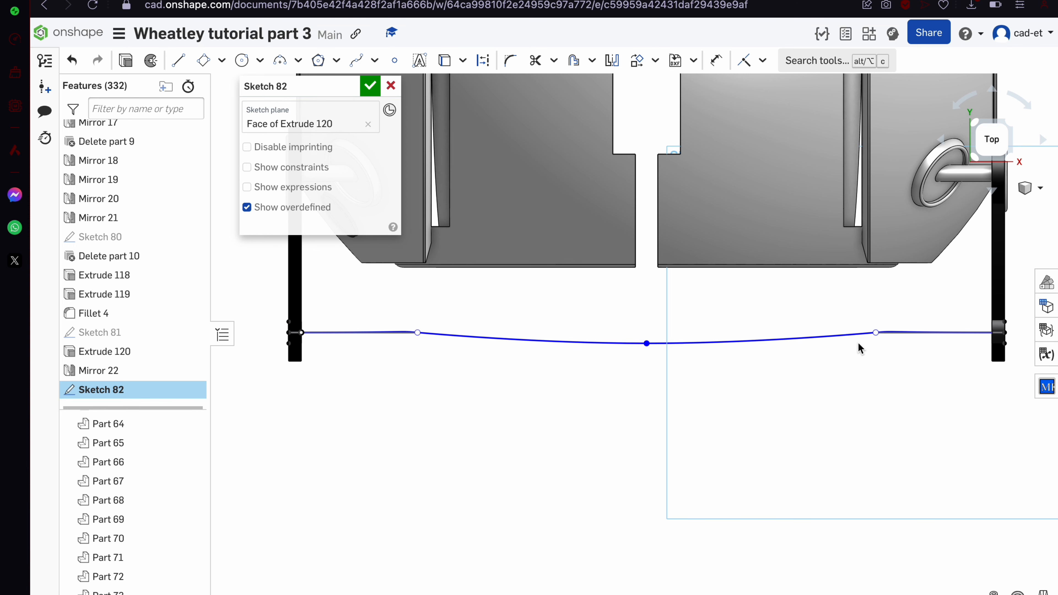
pyautogui.press('m')
pyautogui.scroll(5, 894, 330)
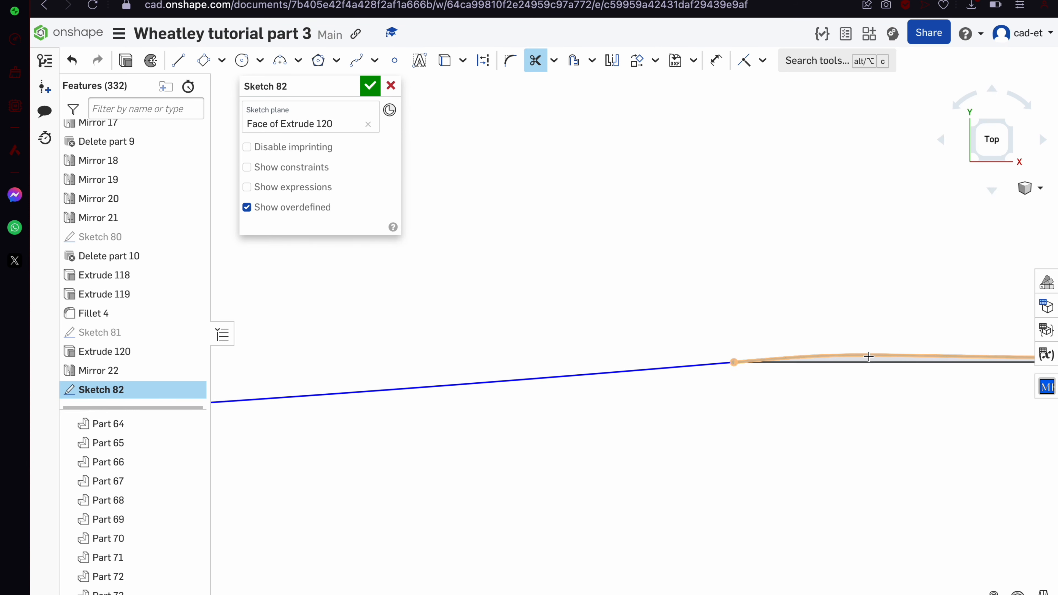
pyautogui.scroll(-5, 883, 341)
pyautogui.scroll(5, 447, 369)
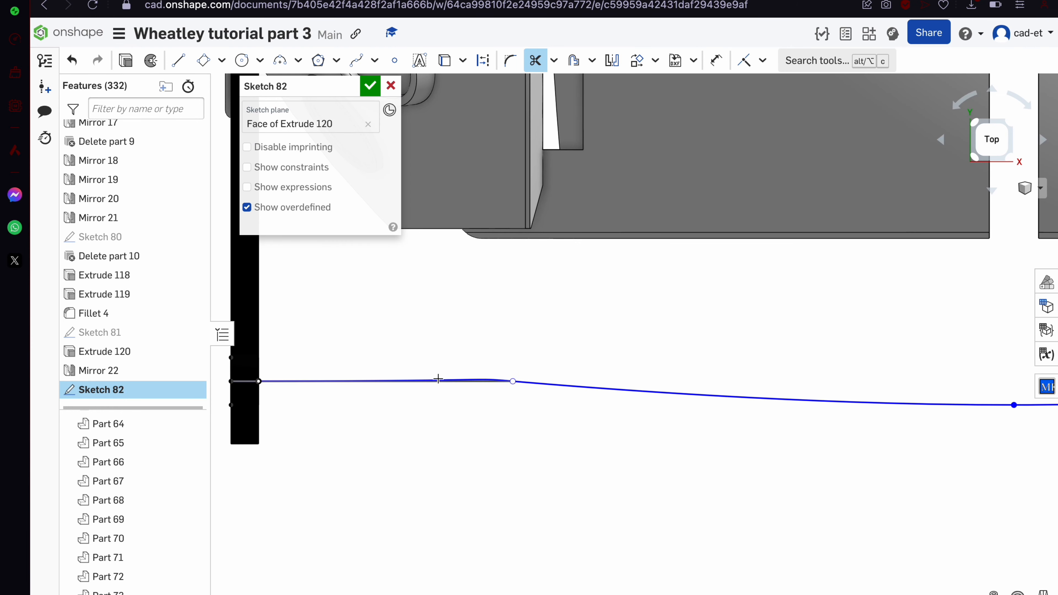
pyautogui.scroll(-5, 438, 378)
pyautogui.scroll(5, 437, 378)
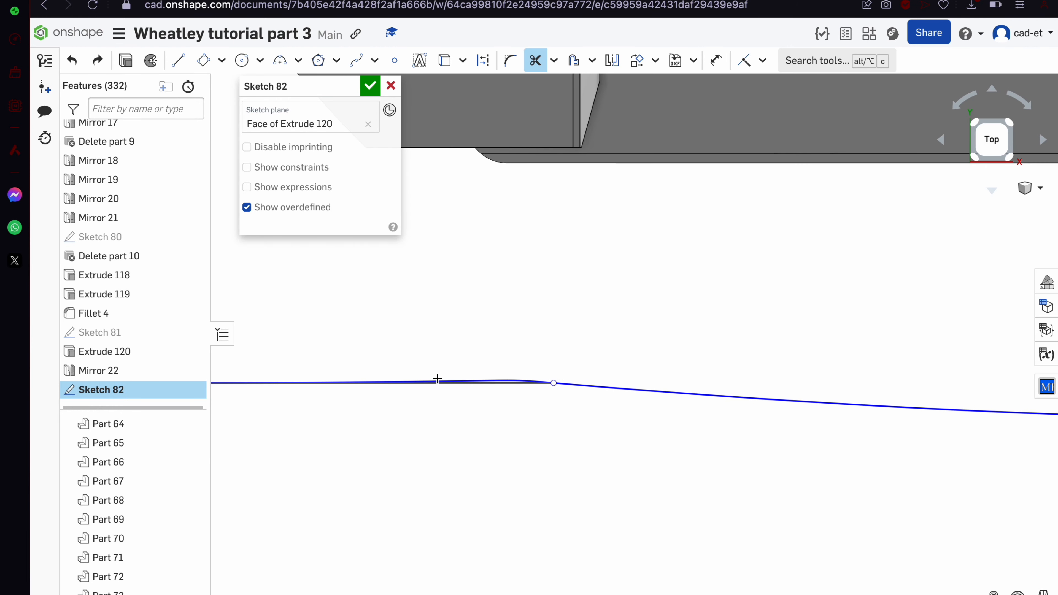
pyautogui.scroll(4, 437, 378)
pyautogui.scroll(-5, 519, 383)
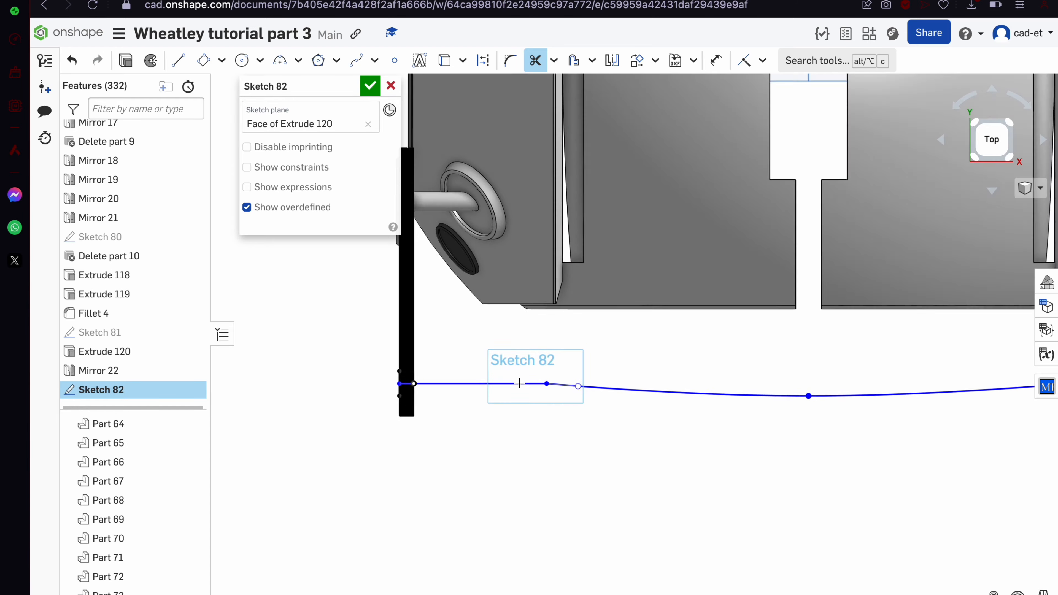
pyautogui.click(369, 86)
# Select both half-circle regions of the Sketch 81 arm-hole sketch as sweep profiles
pyautogui.moveTo(519, 315)
pyautogui.mouseDown(button='right')
pyautogui.moveTo(555, 220)
pyautogui.moveTo(614, 283)
pyautogui.moveTo(572, 396)
pyautogui.mouseUp(button='right')
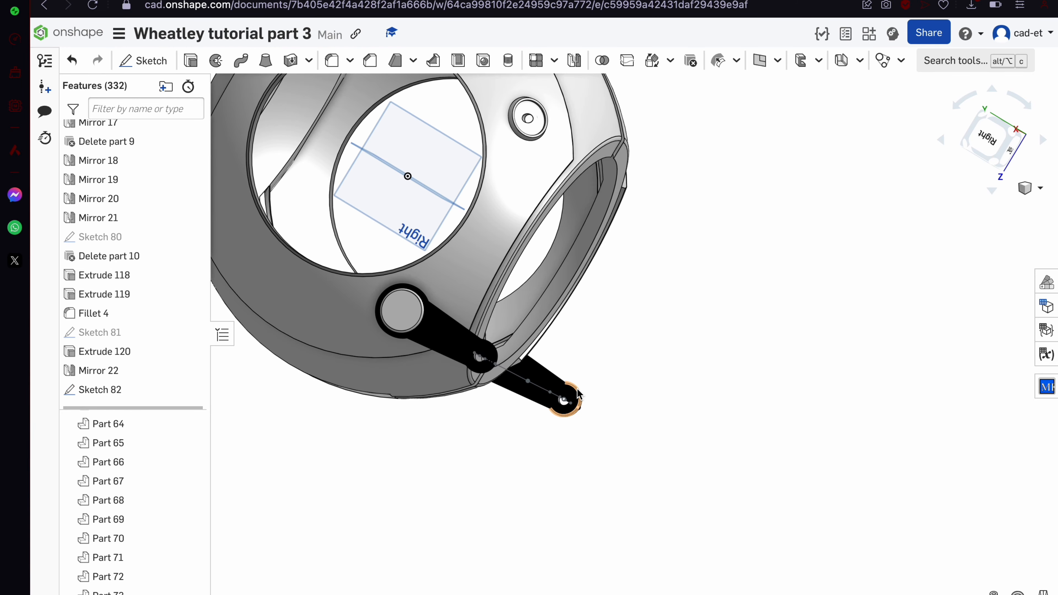
pyautogui.click(193, 333)
pyautogui.scroll(5, 496, 399)
pyautogui.scroll(5, 430, 281)
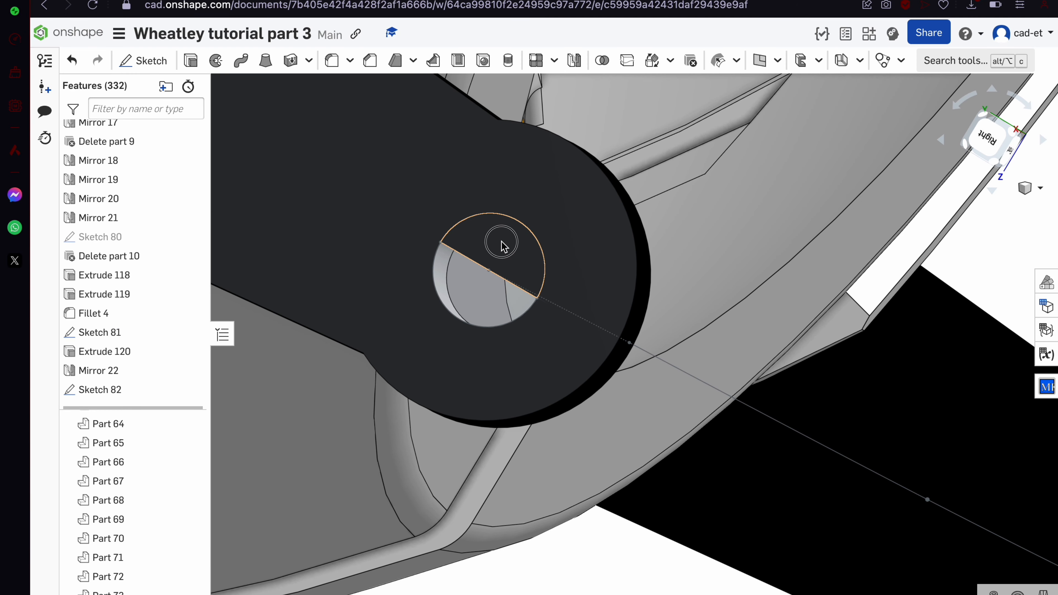
pyautogui.click(503, 246)
pyautogui.click(491, 290)
# Sweep the Sketch 81 faces along three Sketch 82 spline edges to create the rod, Sweep 6
pyautogui.scroll(-5, 473, 297)
pyautogui.click(357, 207)
pyautogui.moveTo(557, 352); pyautogui.dragTo(509, 361, button='right')
pyautogui.scroll(-5, 510, 361)
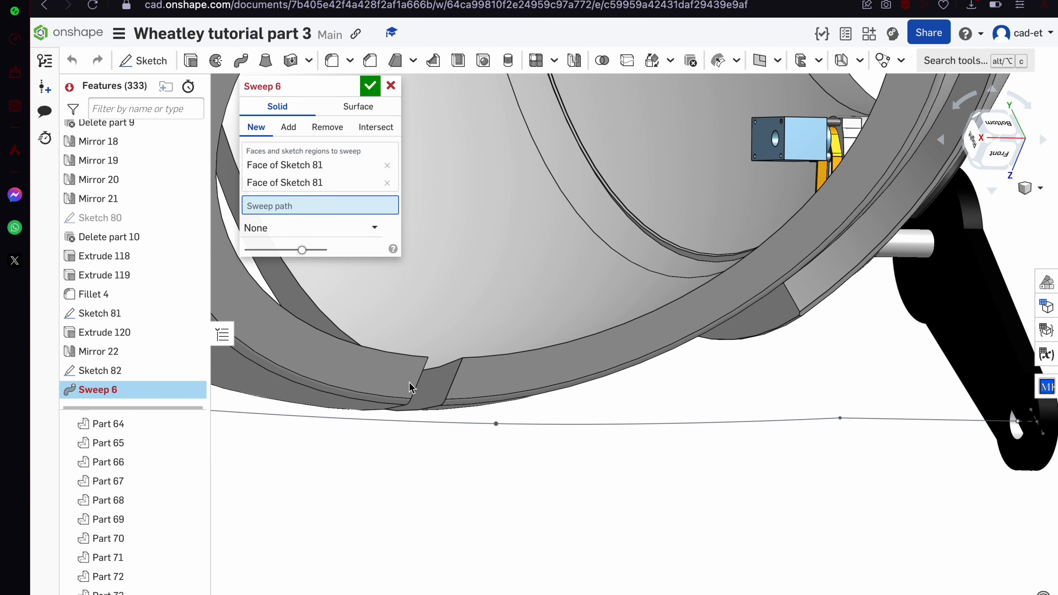
pyautogui.click(297, 423)
pyautogui.scroll(-5, 550, 465)
pyautogui.click(311, 434)
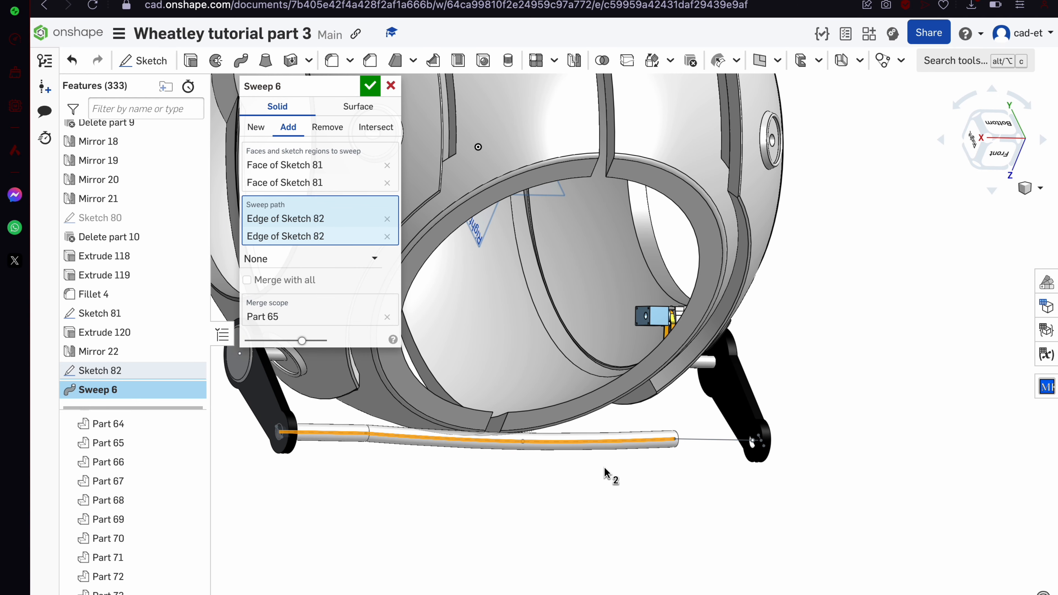
pyautogui.click(707, 440)
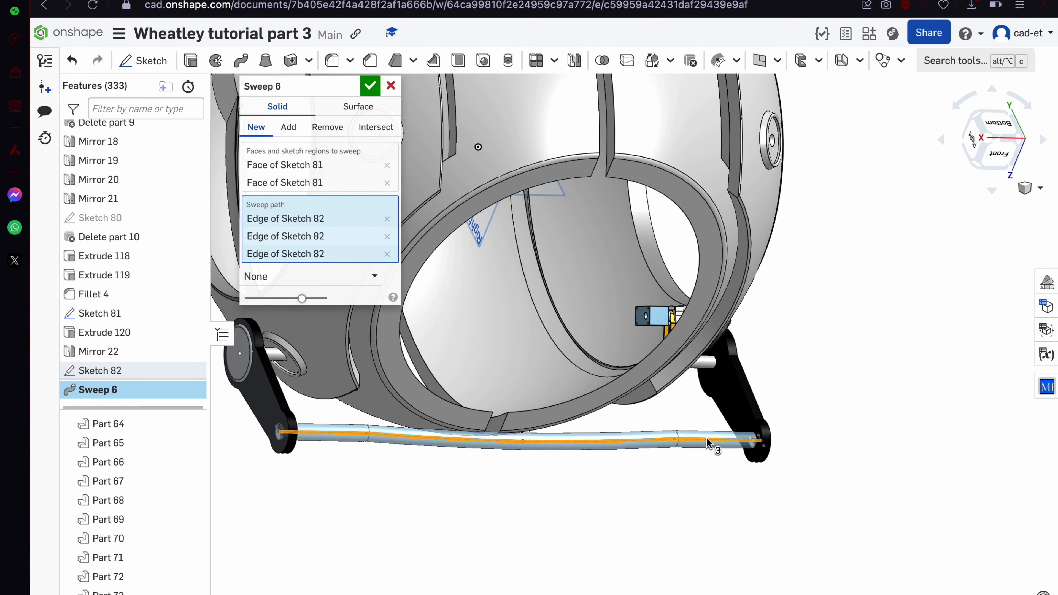
pyautogui.click(371, 86)
# Hide the rod and cut the Sketch 81 hole through both arms with Extrude 121 Remove
pyautogui.scroll(10, 229, 464)
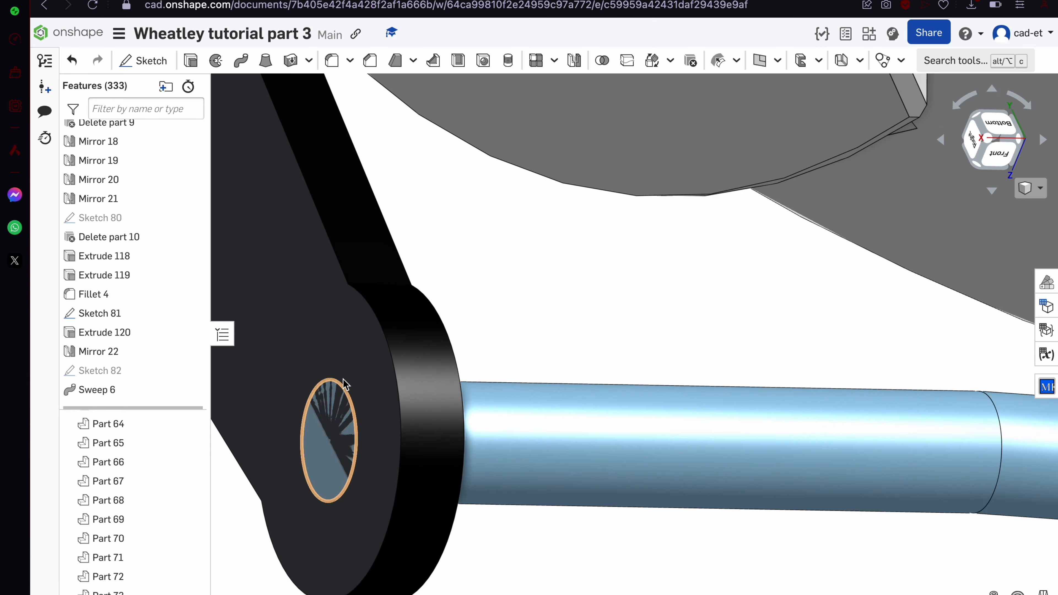
pyautogui.click(527, 430)
pyautogui.press('y')
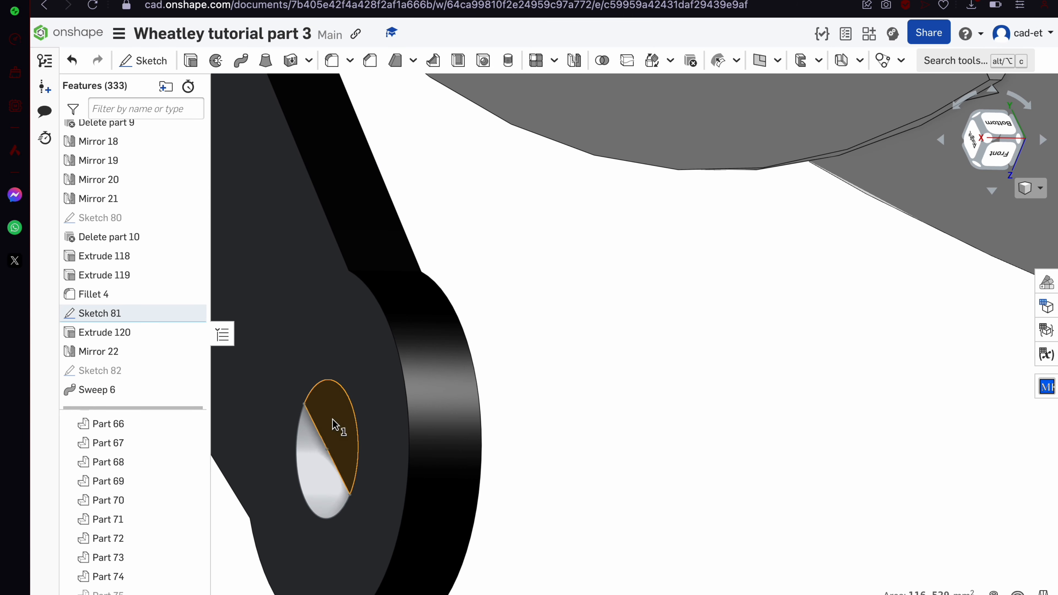
pyautogui.press('f')
pyautogui.click(190, 61)
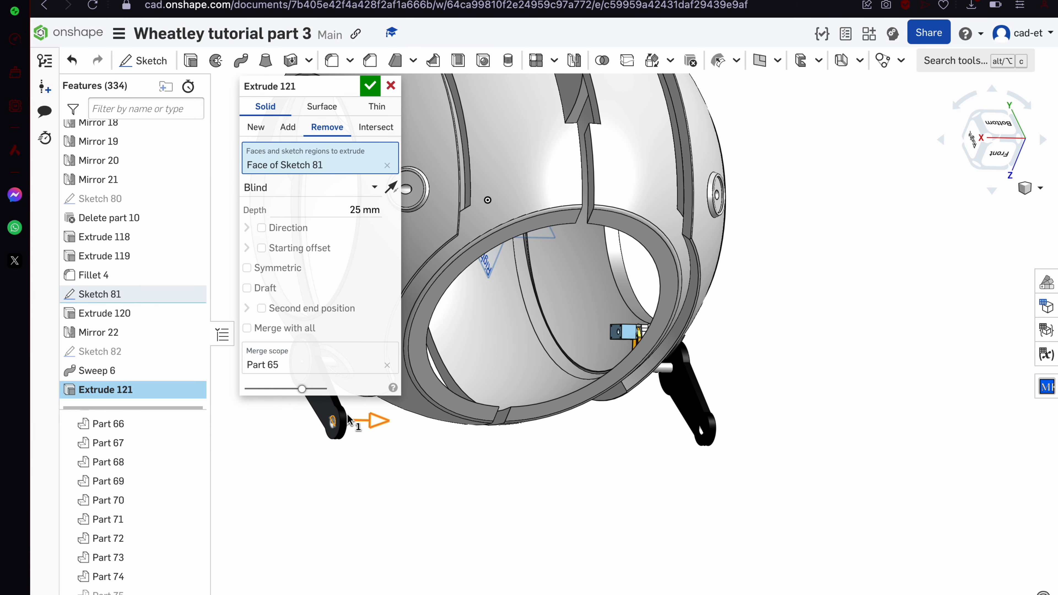
pyautogui.click(306, 371)
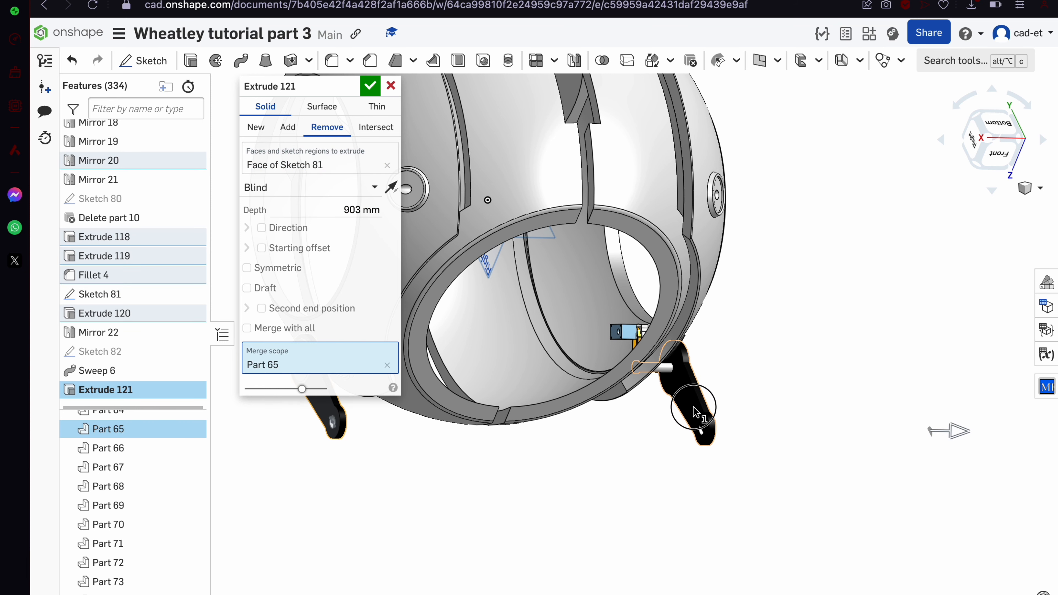
pyautogui.click(566, 252)
pyautogui.click(372, 84)
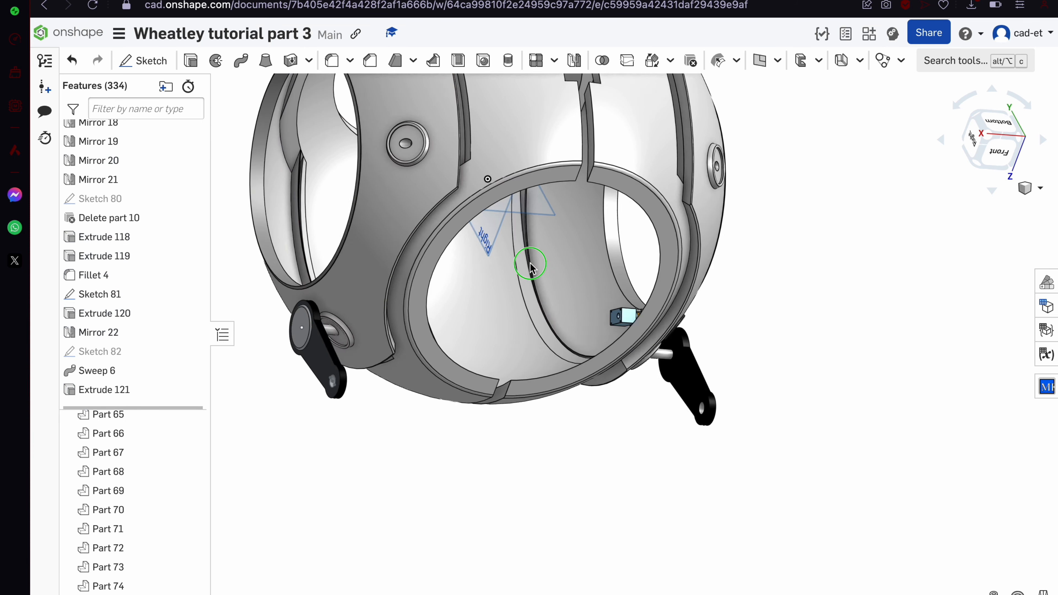
# Show the swept rod again, then reopen and close Sketch 82 unchanged
pyautogui.scroll(-1, 182, 574)
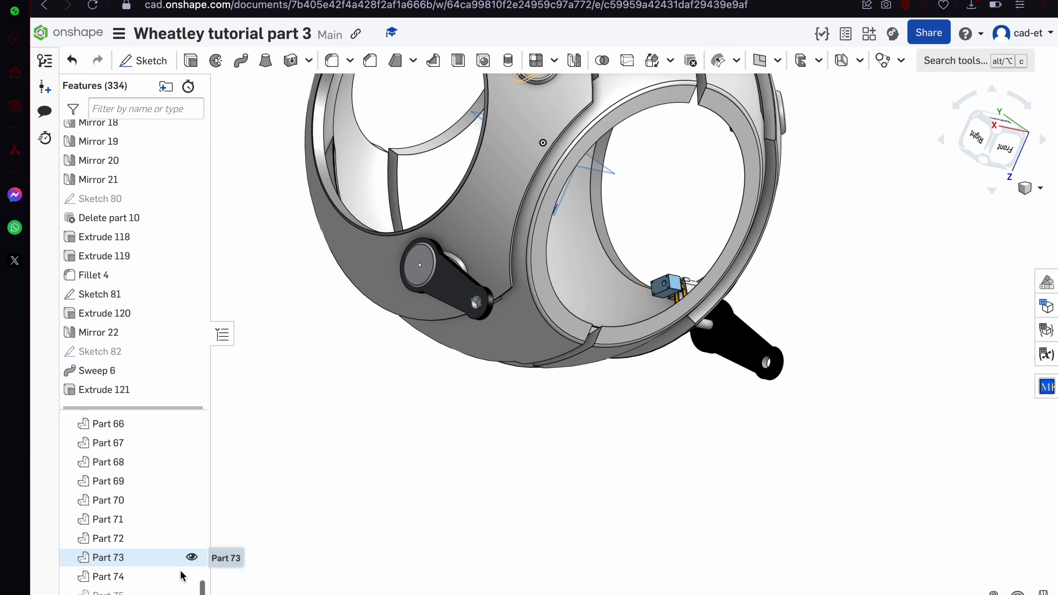
pyautogui.click(192, 592)
pyautogui.scroll(4, 579, 334)
pyautogui.moveTo(580, 335)
pyautogui.mouseDown(button='right')
pyautogui.moveTo(615, 226)
pyautogui.moveTo(570, 221)
pyautogui.mouseUp(button='right')
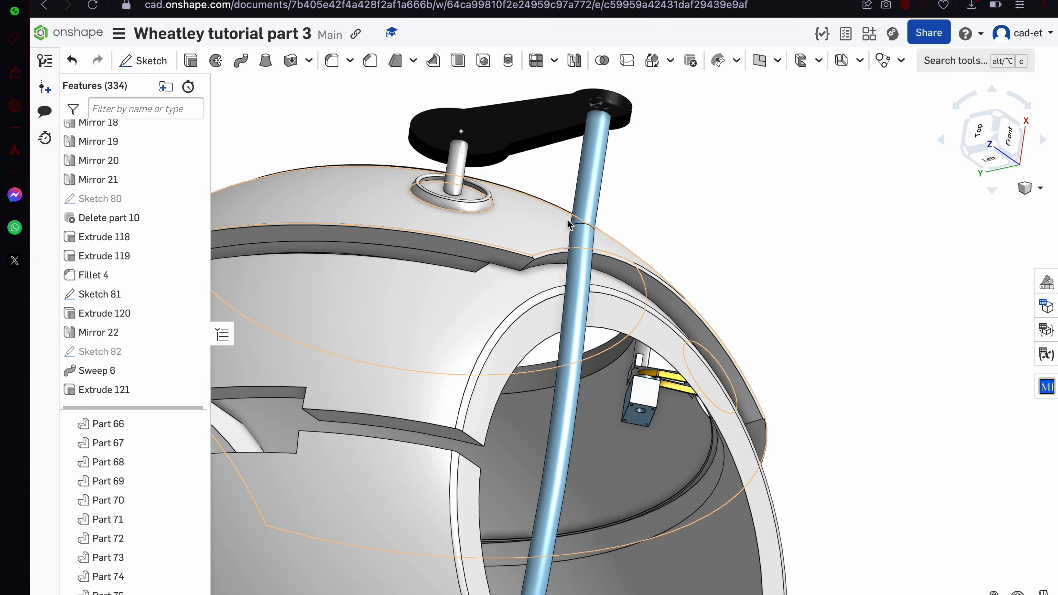
pyautogui.doubleClick(151, 353)
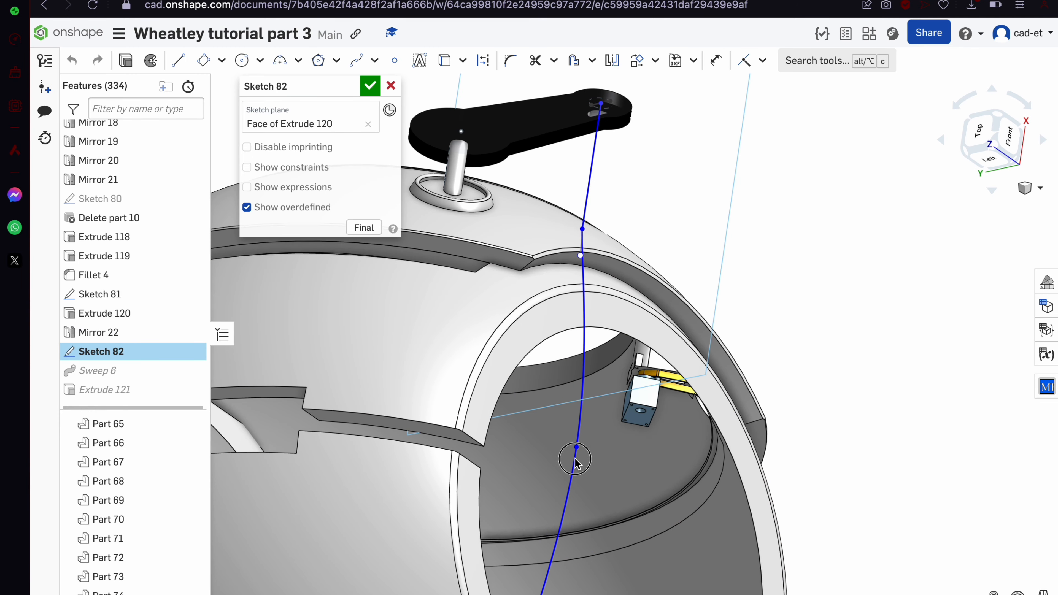
pyautogui.scroll(-5, 574, 463)
pyautogui.click(370, 86)
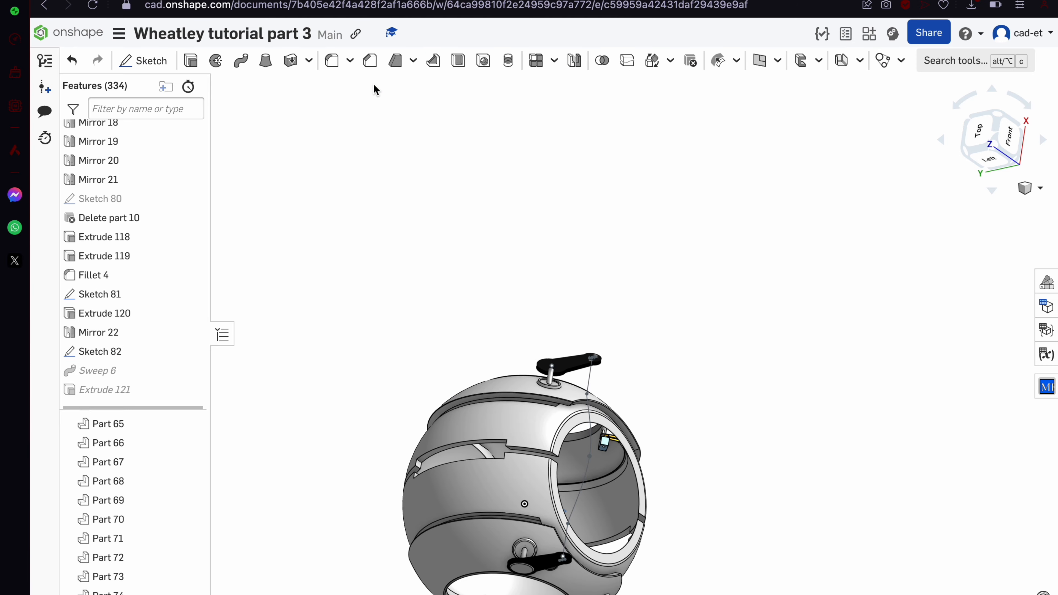
# Create Sketch 83 on the Right plane and view it head-on
pyautogui.moveTo(479, 303); pyautogui.dragTo(447, 352, button='right')
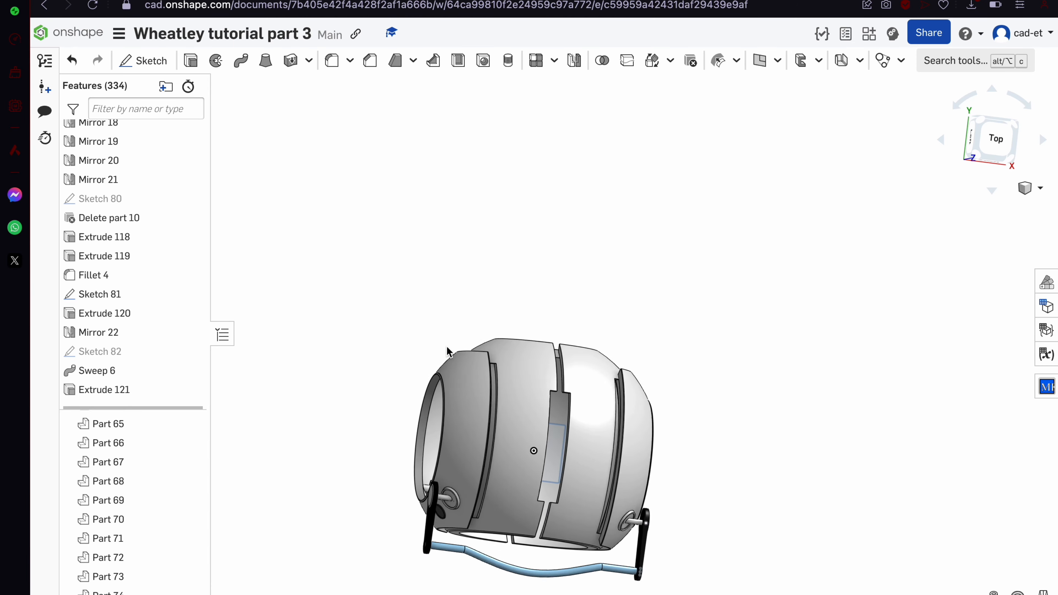
pyautogui.scroll(-4, 448, 351)
pyautogui.scroll(5, 480, 455)
pyautogui.scroll(5, 483, 458)
pyautogui.moveTo(500, 394); pyautogui.dragTo(533, 246, button='right')
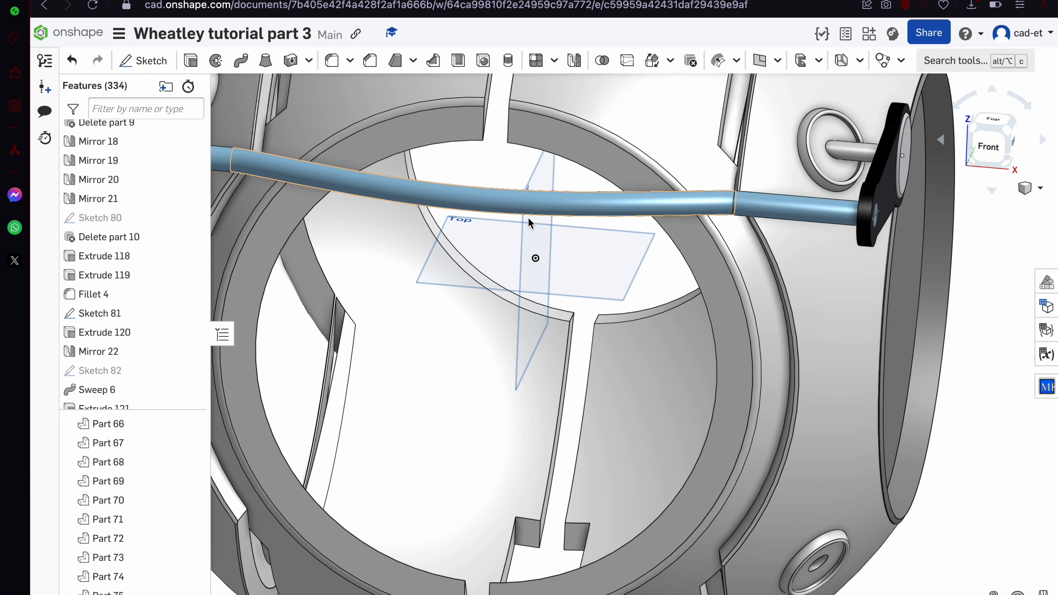
pyautogui.click(153, 60)
pyautogui.click(1013, 146)
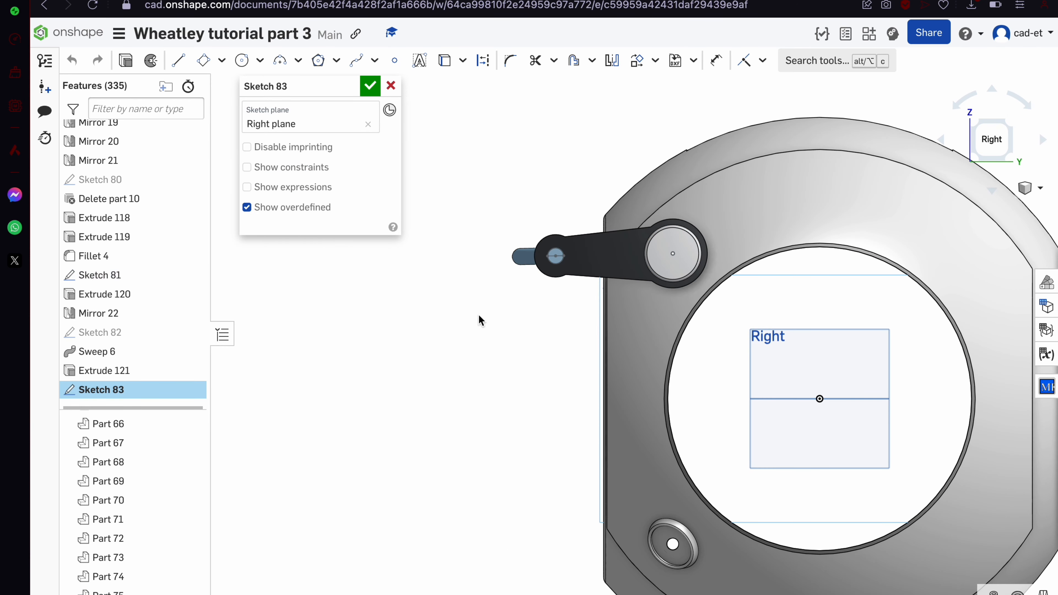
# Hide Sketch 81 and the black arm part
pyautogui.rightClick(602, 249)
pyautogui.click(644, 335)
pyautogui.scroll(3, 665, 288)
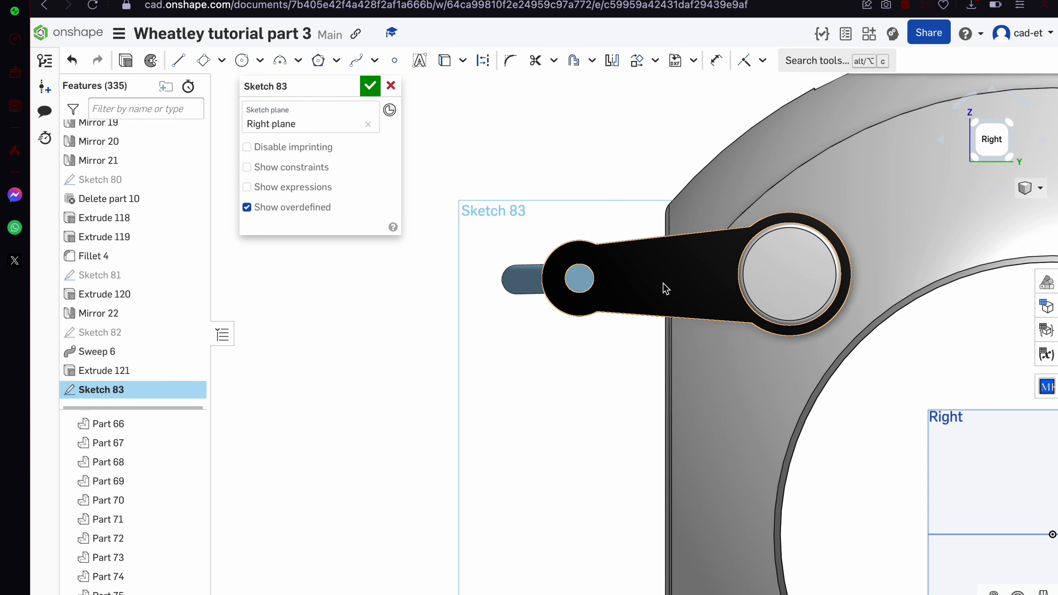
pyautogui.rightClick(664, 285)
pyautogui.click(693, 311)
pyautogui.scroll(4, 552, 291)
# Project the sweep's end face into Sketch 83 with U and finish the sketch
pyautogui.press('u')
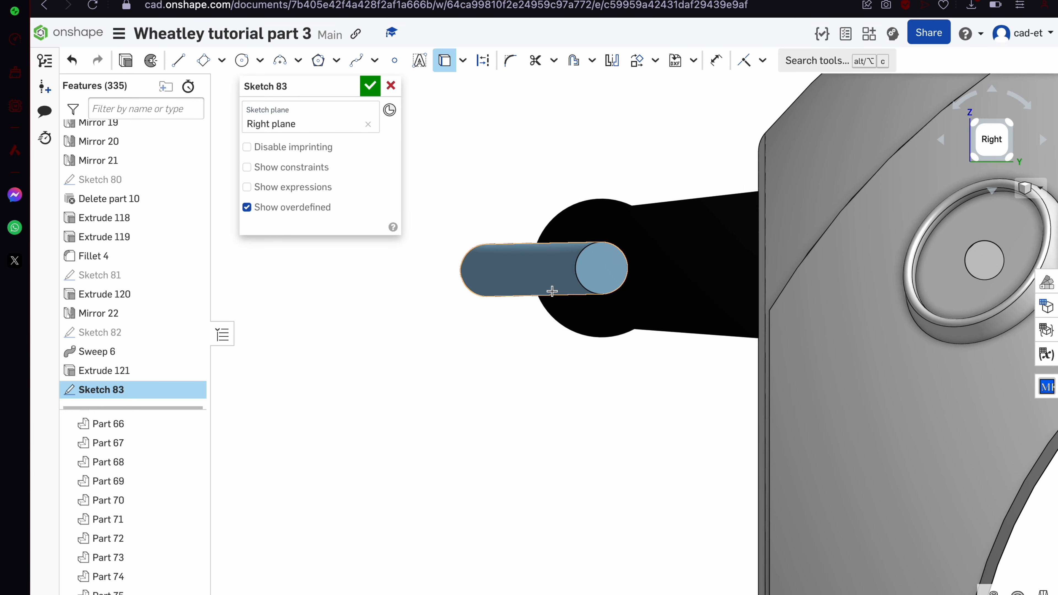
pyautogui.moveTo(483, 266); pyautogui.dragTo(493, 159, button='right')
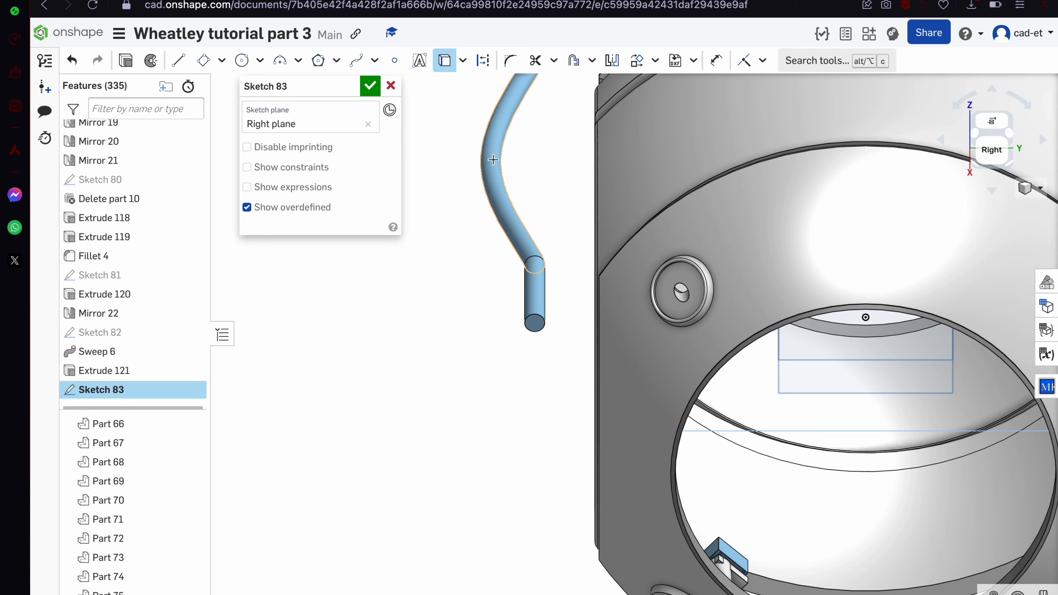
pyautogui.click(488, 137)
pyautogui.scroll(-3, 488, 137)
pyautogui.click(369, 88)
# Roll the history back before Sketch 83 to insert a split ahead of it
pyautogui.moveTo(130, 393); pyautogui.dragTo(137, 409)
pyautogui.click(627, 60)
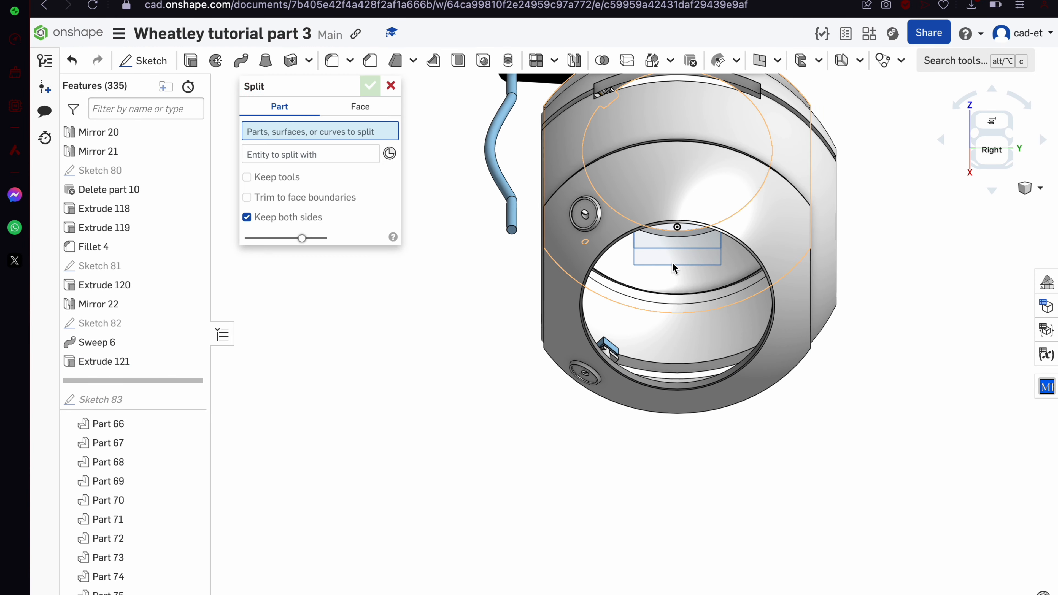
pyautogui.moveTo(672, 262); pyautogui.dragTo(634, 218, button='right')
# Split Part 75 with the Right plane as Split 22
pyautogui.click(526, 99)
pyautogui.click(687, 151)
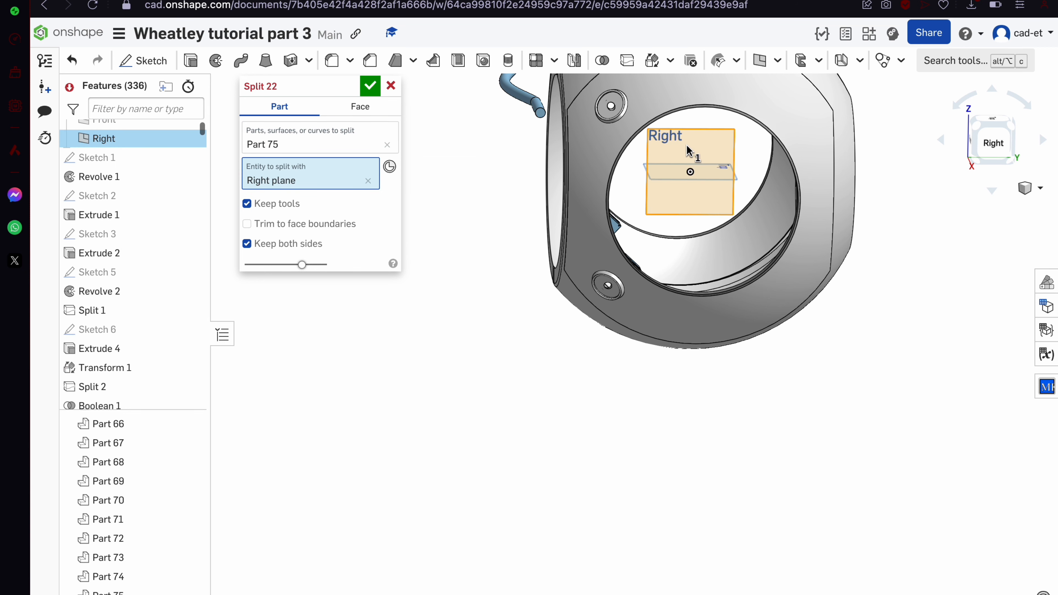
pyautogui.click(370, 87)
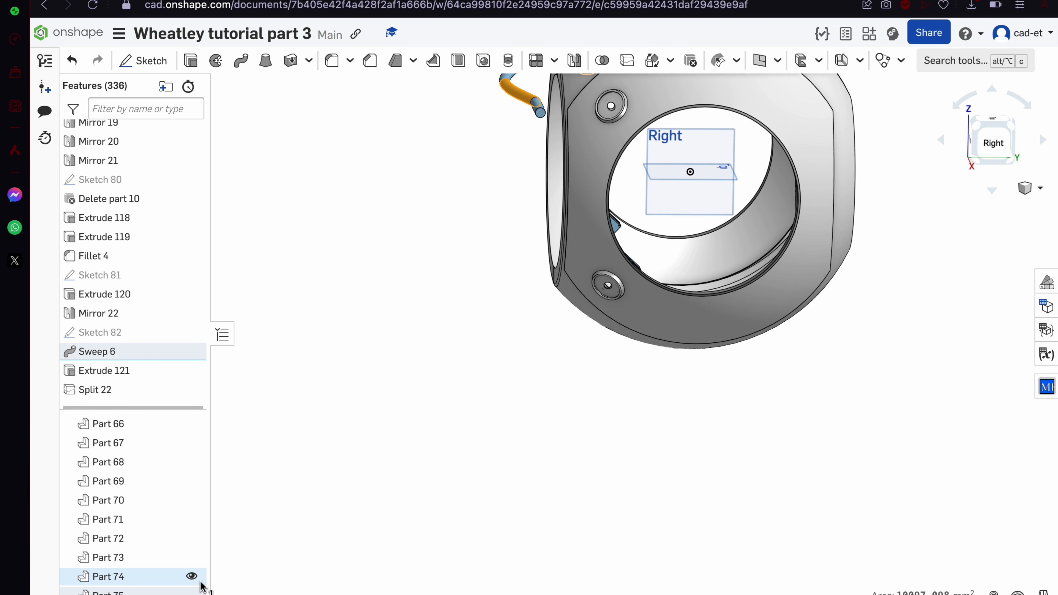
# Restore Sketch 83 after Split 22, reopen it, and project the handle's end circle
pyautogui.scroll(-2, 155, 372)
pyautogui.moveTo(143, 398); pyautogui.dragTo(141, 366)
pyautogui.click(145, 383)
pyautogui.doubleClick(145, 383)
pyautogui.press('f')
pyautogui.scroll(10, 549, 262)
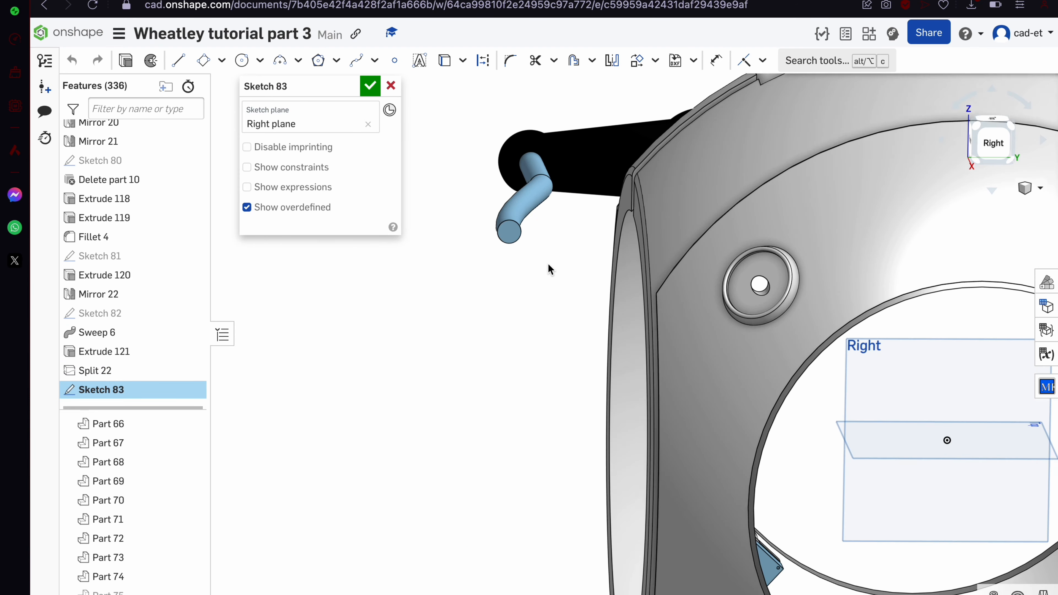
pyautogui.press('u')
pyautogui.click(506, 233)
pyautogui.scroll(5, 620, 260)
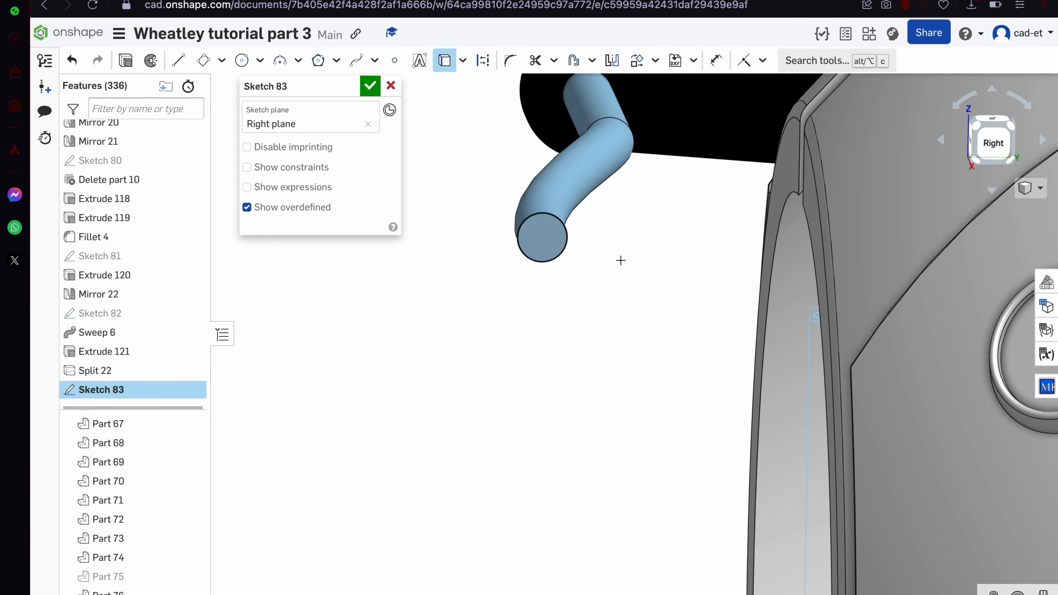
# Offset the tube end circle 2.8 mm outward into a ring and finish Sketch 83
pyautogui.click(1007, 149)
pyautogui.scroll(-5, 616, 271)
pyautogui.scroll(8, 591, 261)
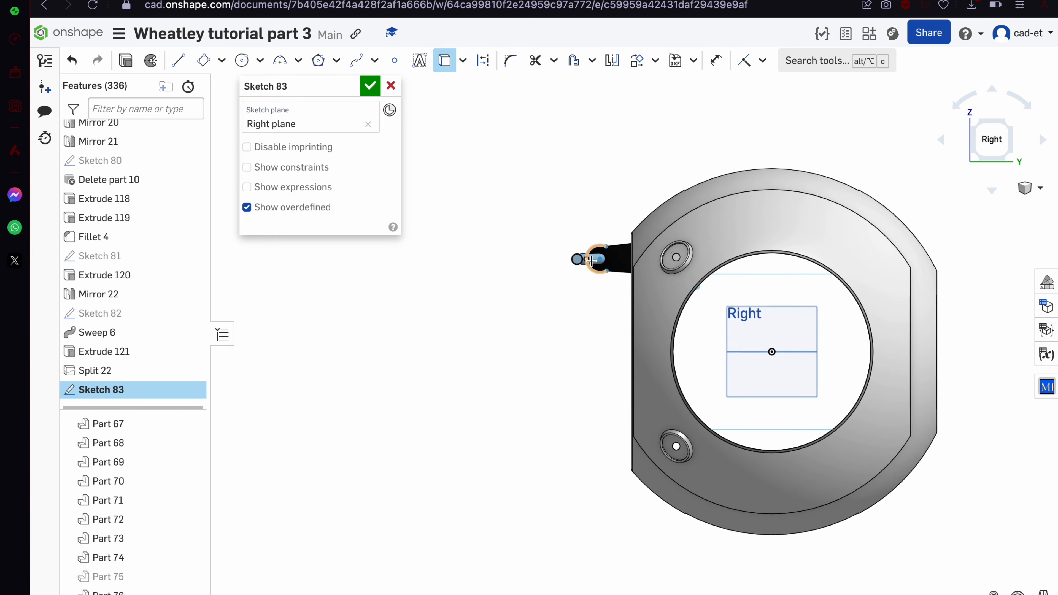
pyautogui.scroll(3, 557, 243)
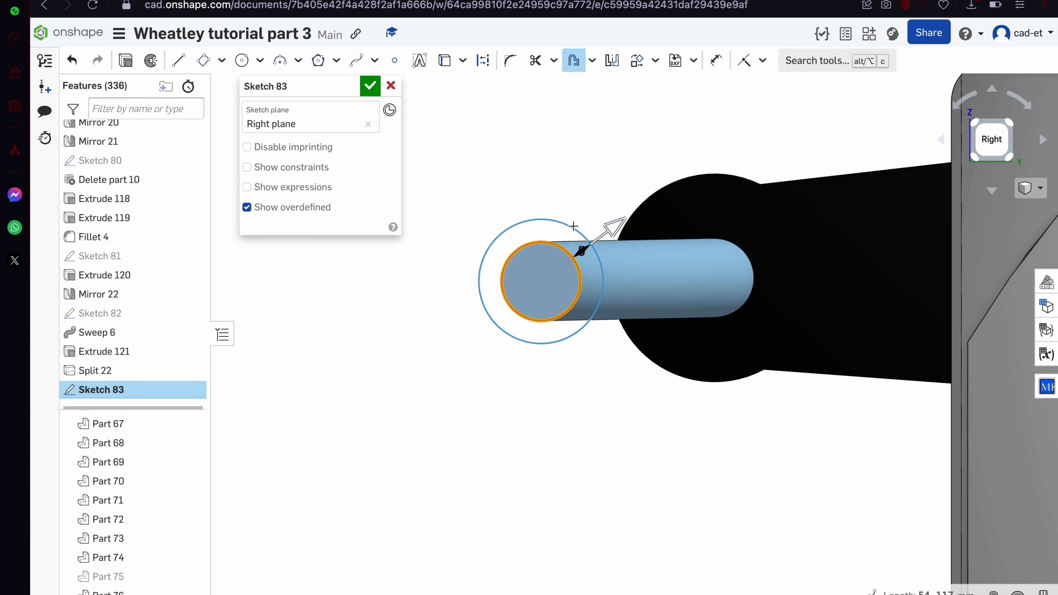
pyautogui.click(607, 230)
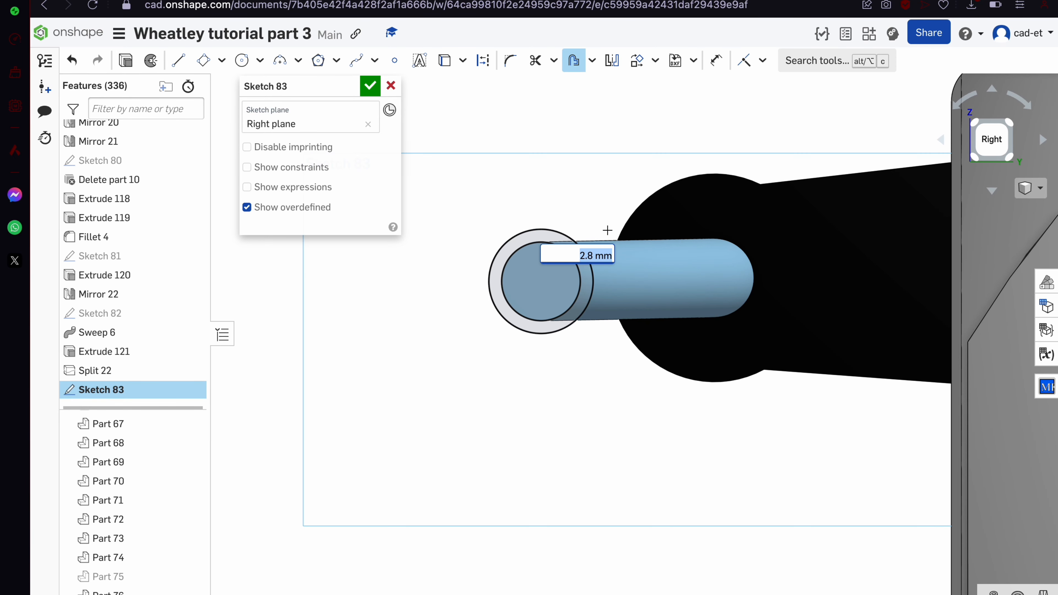
pyautogui.click(371, 86)
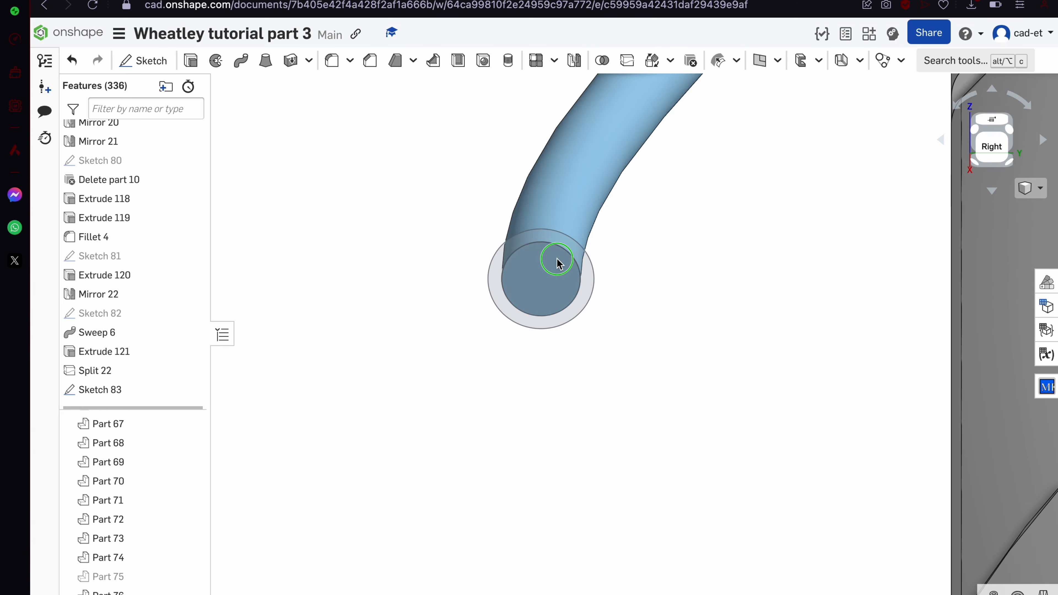
# Show Sketch 82's path curve and start a sweep of the Sketch 83 ring
pyautogui.click(189, 313)
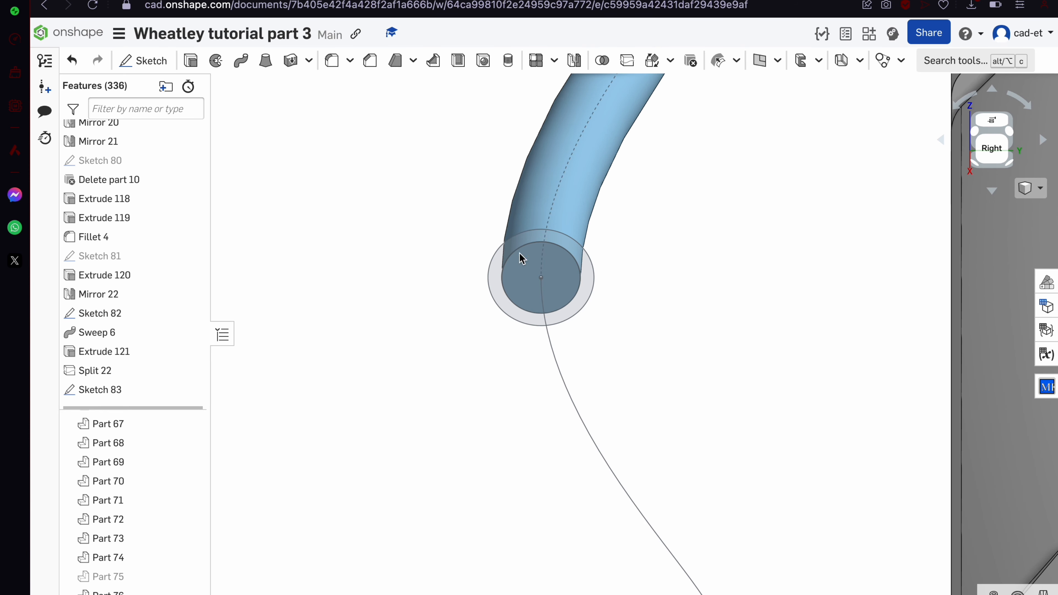
pyautogui.scroll(-8, 592, 264)
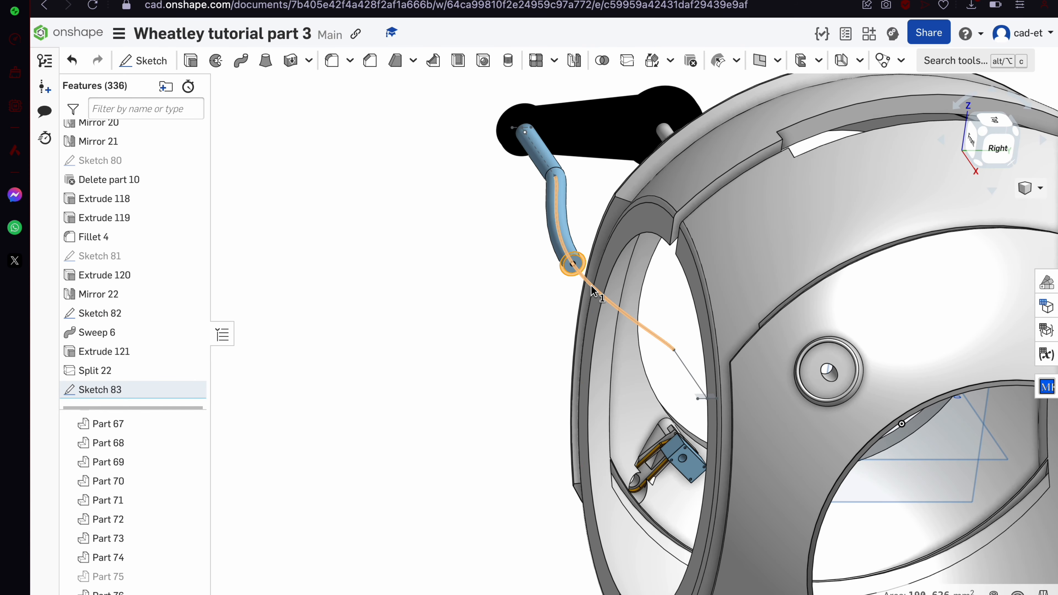
pyautogui.click(240, 60)
# Sweep the ring along Sketch 82's curve as a new part, Sweep 7
pyautogui.click(375, 196)
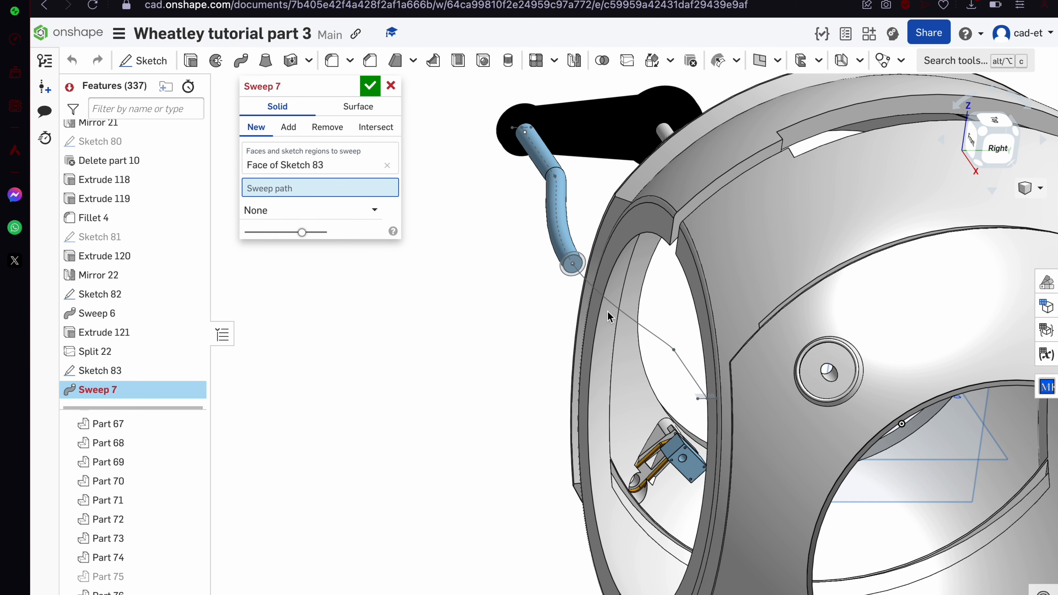
pyautogui.click(613, 303)
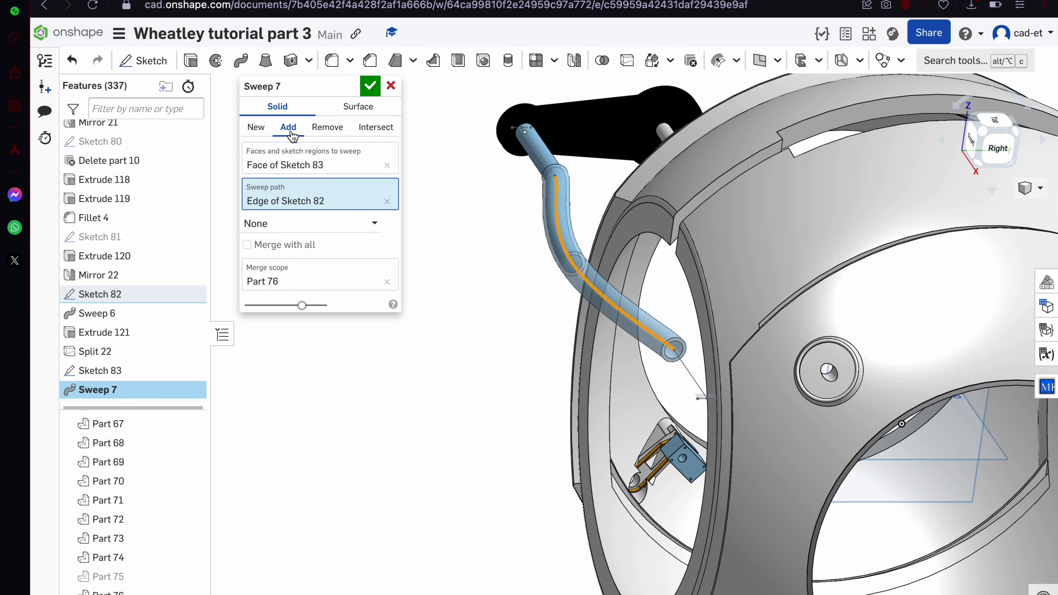
pyautogui.click(256, 128)
pyautogui.click(371, 87)
pyautogui.moveTo(624, 262); pyautogui.dragTo(642, 306, button='right')
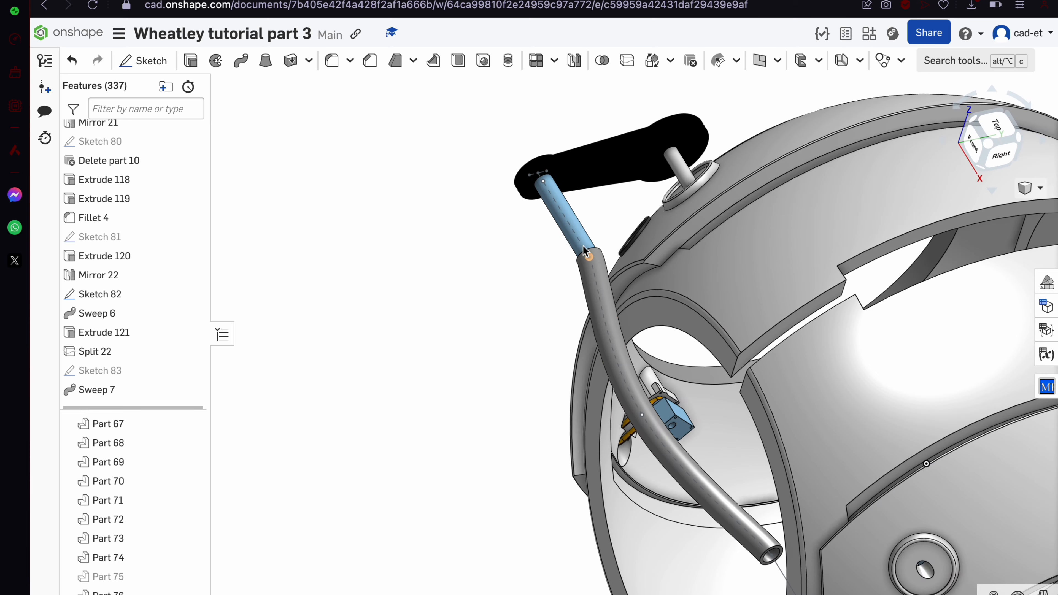
# Union tube Parts 75 and 76 into Boolean 15
pyautogui.click(583, 252)
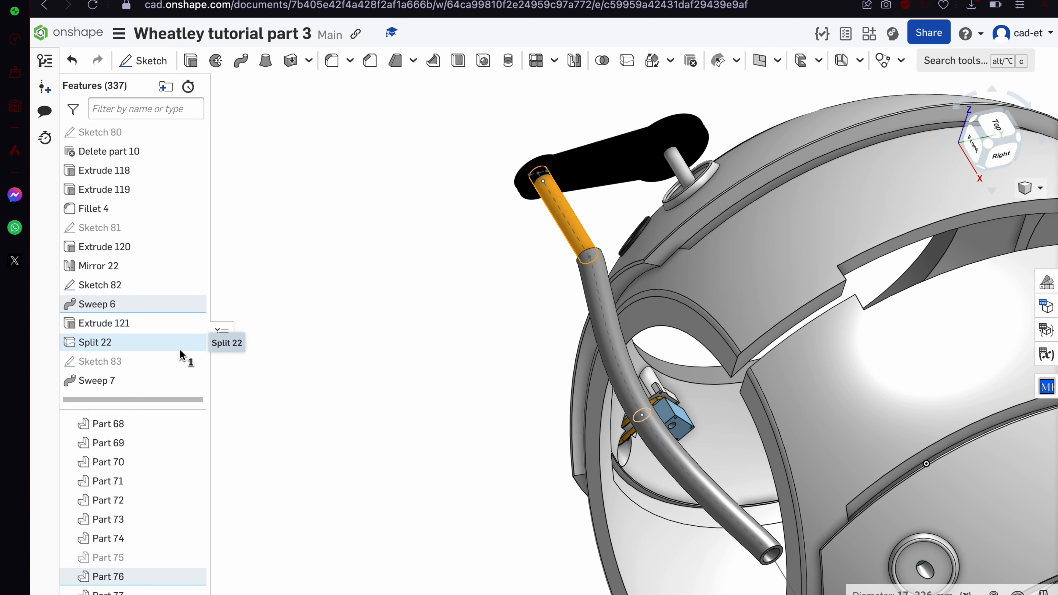
pyautogui.click(194, 554)
pyautogui.click(158, 560)
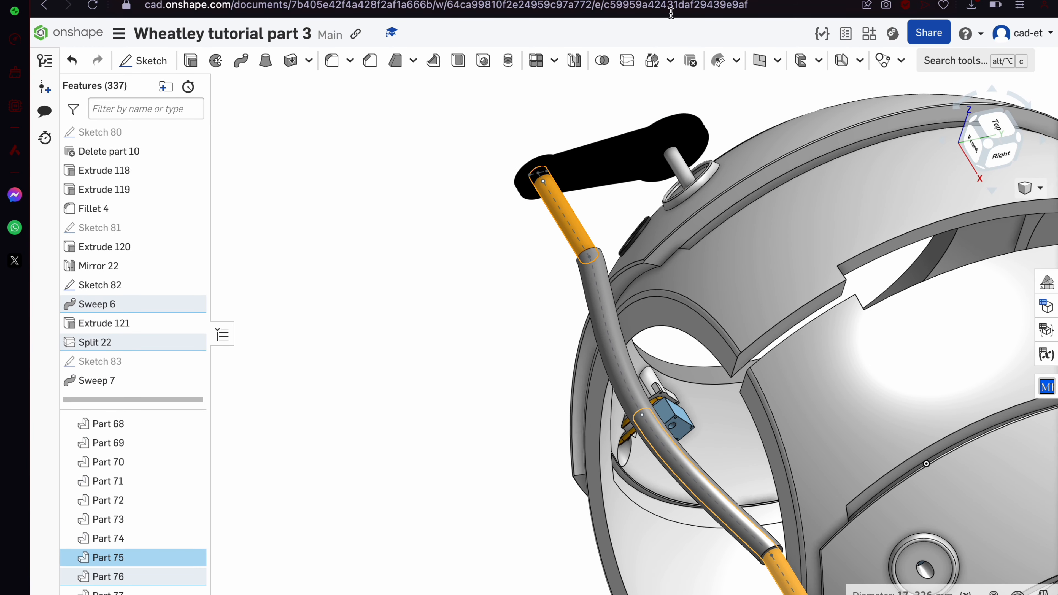
pyautogui.click(604, 63)
pyautogui.click(370, 88)
pyautogui.scroll(-8, 429, 225)
pyautogui.moveTo(425, 225); pyautogui.dragTo(447, 217, button='right')
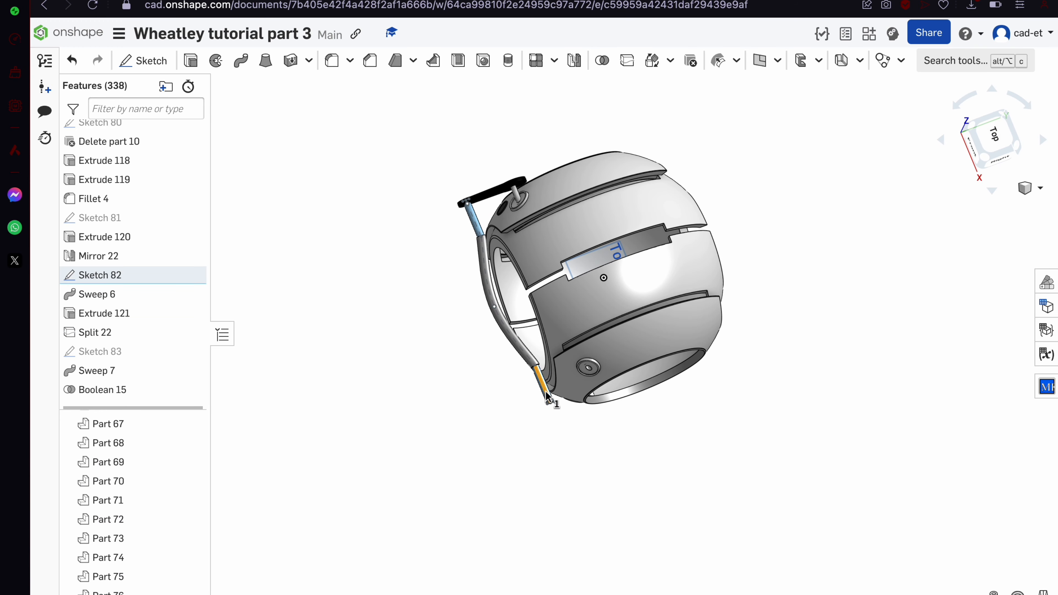
# Select the tube and hide Part 75
pyautogui.scroll(1, 501, 409)
pyautogui.rightClick(501, 409)
pyautogui.click(494, 451)
pyautogui.scroll(6, 549, 428)
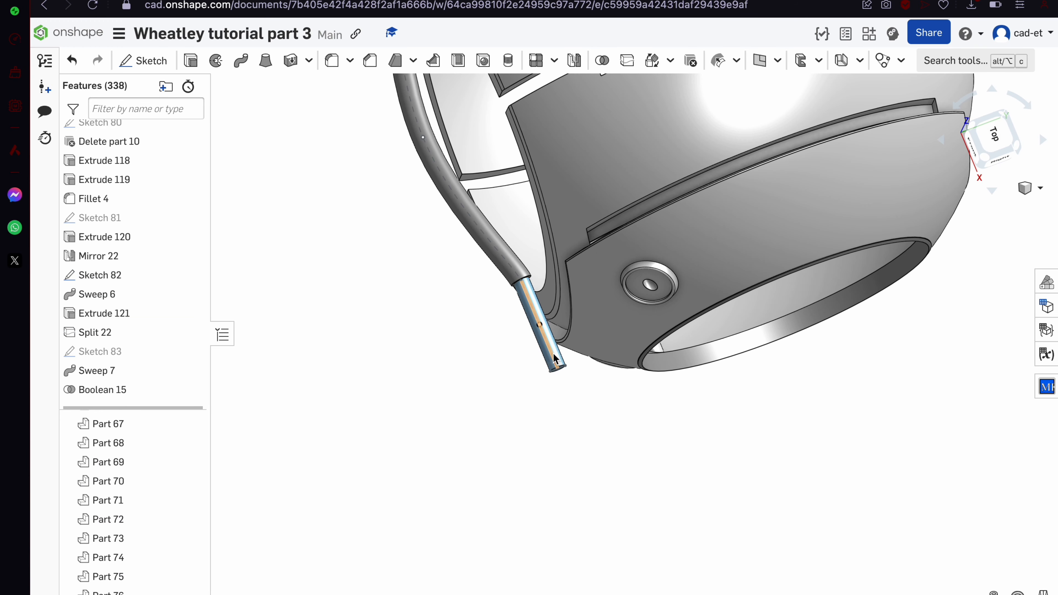
pyautogui.click(554, 354)
pyautogui.click(189, 576)
pyautogui.scroll(-6, 486, 456)
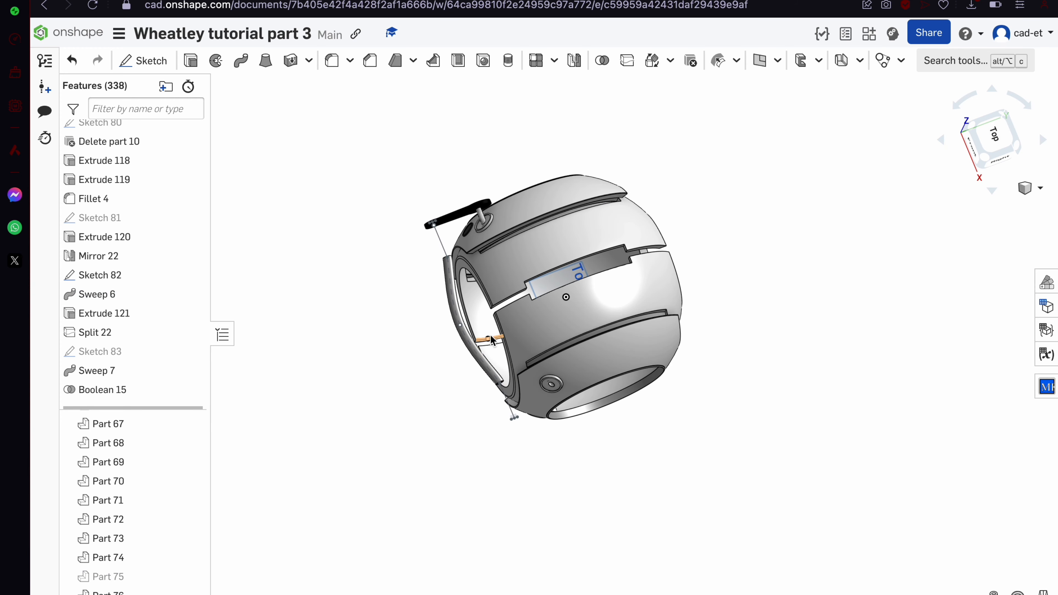
# Inspect the Sweep 7 tube's options and orbit to check its placement, making no changes
pyautogui.click(492, 339)
pyautogui.scroll(8, 492, 375)
pyautogui.rightClick(491, 385)
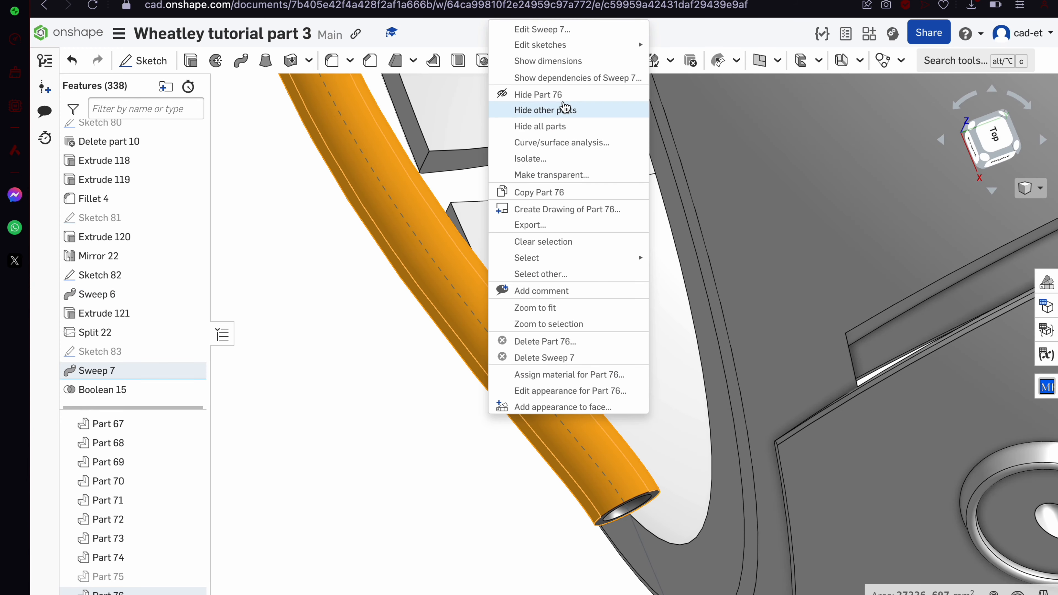
pyautogui.click(346, 360)
pyautogui.scroll(-8, 340, 273)
pyautogui.scroll(10, 294, 121)
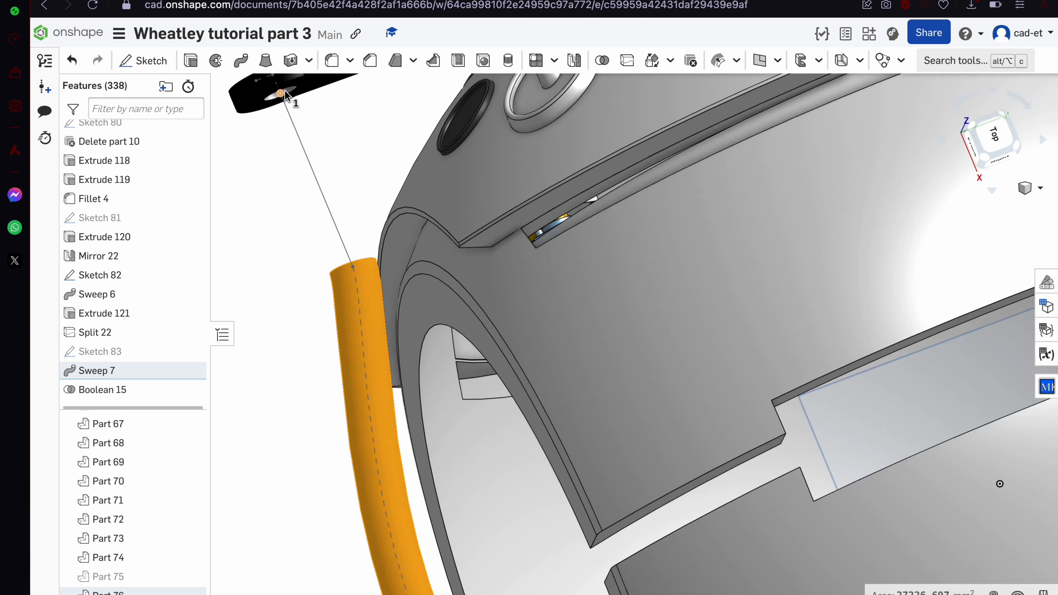
pyautogui.rightClick(313, 223)
pyautogui.click(315, 221)
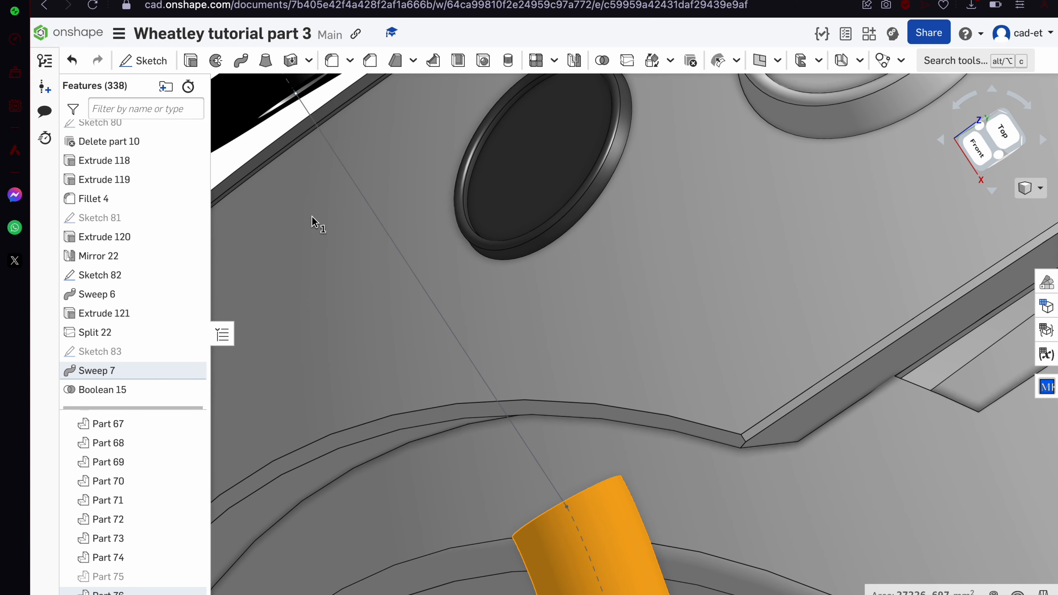
pyautogui.scroll(-10, 315, 221)
pyautogui.click(229, 194)
pyautogui.scroll(-5, 405, 333)
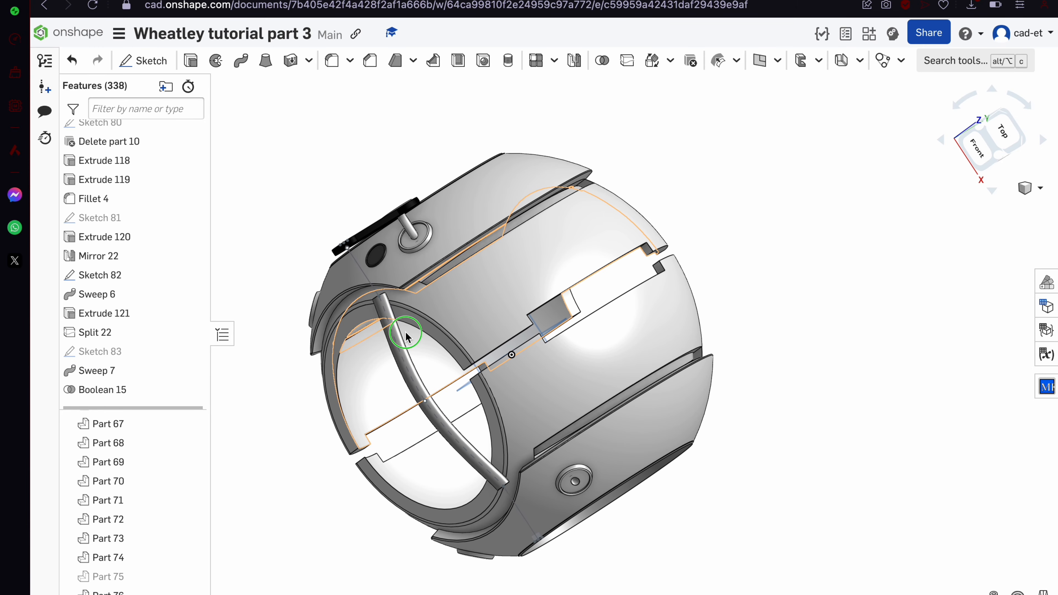
pyautogui.moveTo(406, 333)
pyautogui.mouseDown(button='right')
pyautogui.moveTo(389, 327)
pyautogui.moveTo(415, 321)
pyautogui.mouseUp(button='right')
pyautogui.scroll(5, 408, 240)
pyautogui.scroll(2, 408, 241)
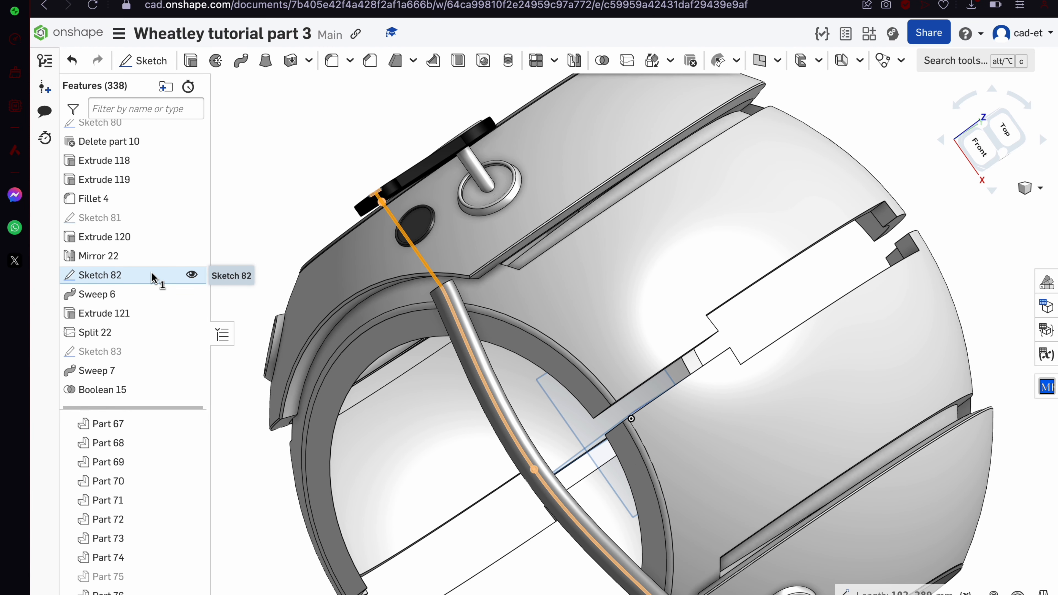
# Select Sweep 6 through Boolean 15 and roll the history back to just under Sketch 82
pyautogui.click(135, 295)
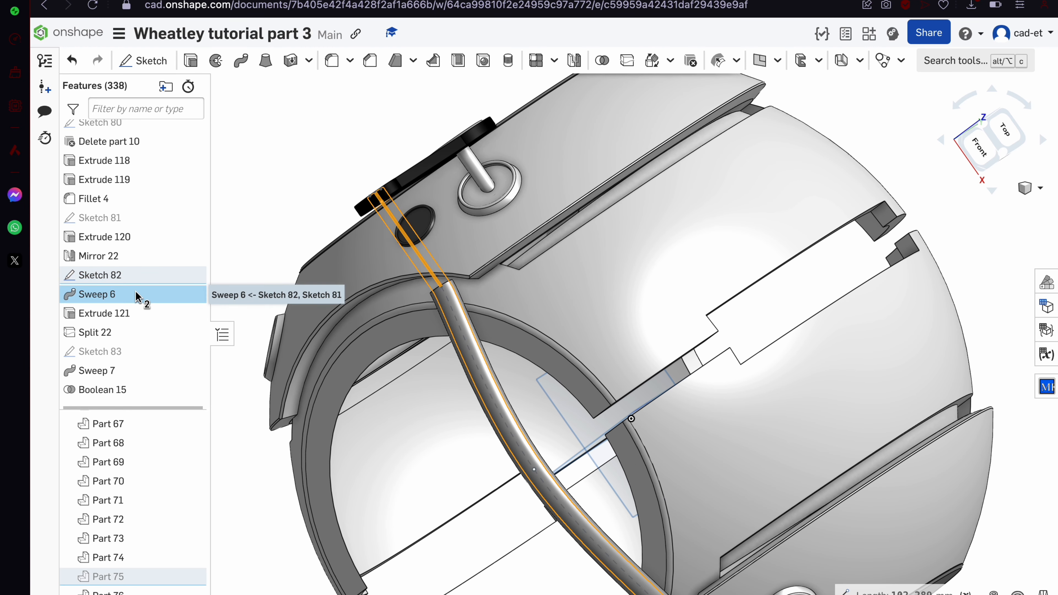
pyautogui.keyDown('shift'); pyautogui.click(133, 392); pyautogui.keyUp('shift')
pyautogui.moveTo(133, 392); pyautogui.dragTo(146, 409)
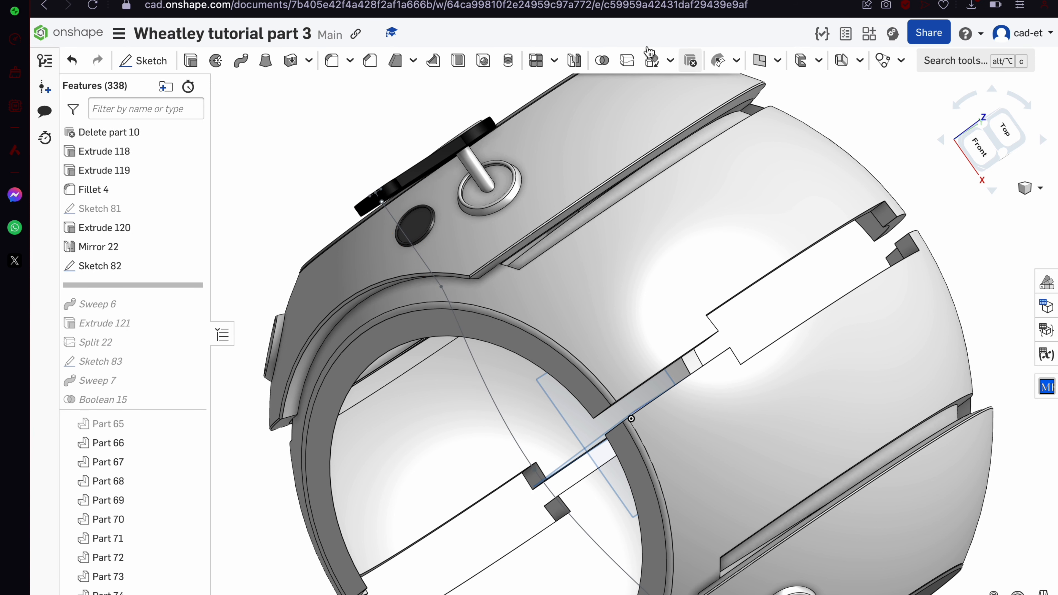
# Create an empty Sketch 84 on a face of Mirror 22
pyautogui.click(143, 61)
pyautogui.moveTo(347, 88); pyautogui.dragTo(677, 142)
pyautogui.scroll(6, 361, 183)
pyautogui.moveTo(360, 183); pyautogui.dragTo(350, 223, button='right')
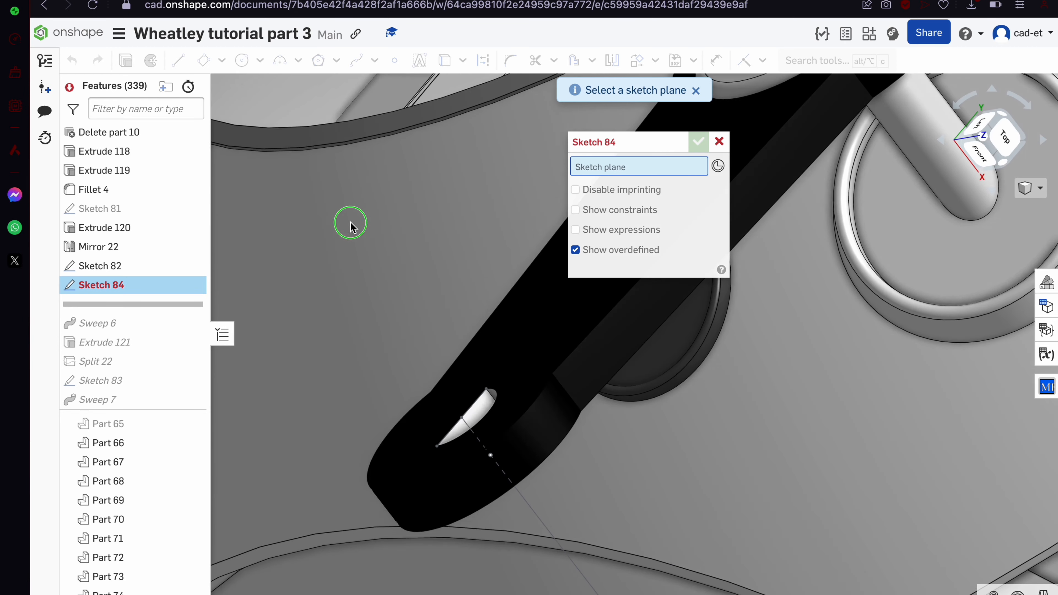
pyautogui.click(500, 367)
pyautogui.click(698, 142)
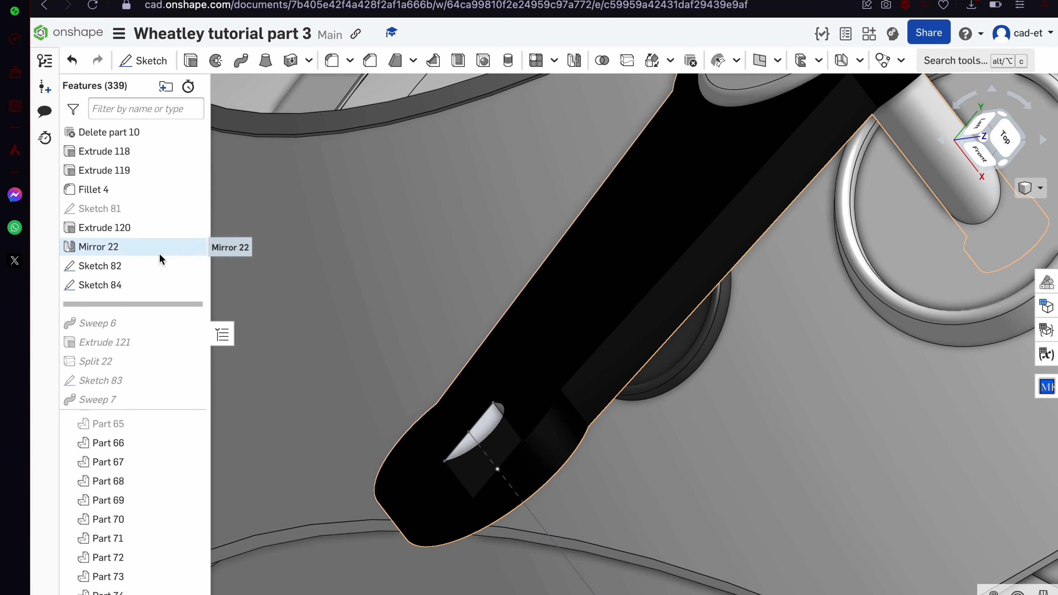
# Move Sketch 84 after Sketch 82 and roll all features forward again
pyautogui.moveTo(147, 283)
pyautogui.mouseDown()
pyautogui.moveTo(147, 416)
pyautogui.moveTo(142, 382)
pyautogui.mouseUp()
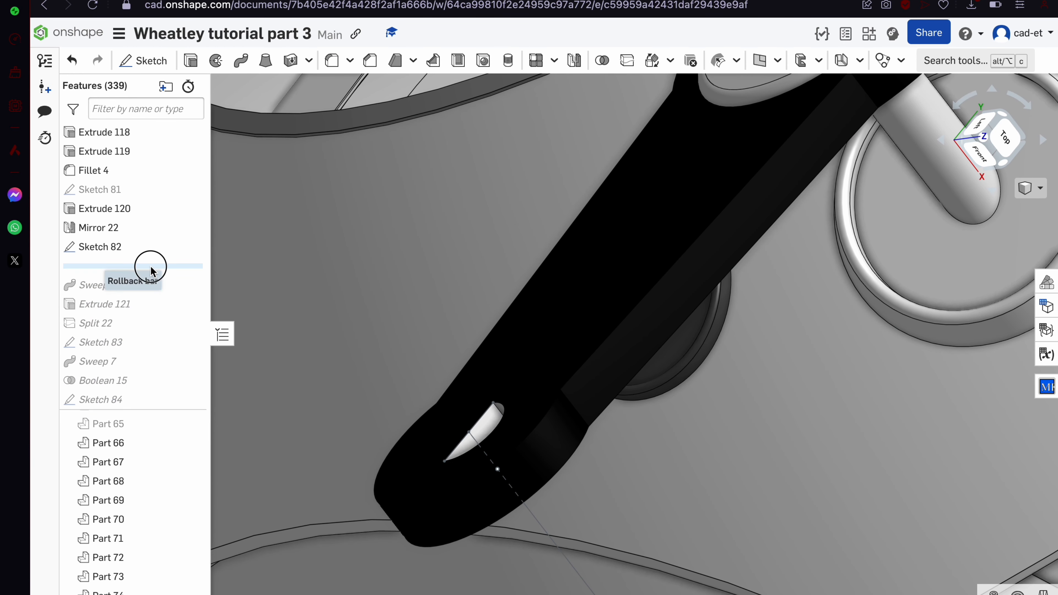
pyautogui.moveTo(151, 267)
pyautogui.mouseDown()
pyautogui.moveTo(147, 422)
pyautogui.moveTo(106, 324)
pyautogui.moveTo(97, 389)
pyautogui.mouseUp()
pyautogui.scroll(-5, 420, 233)
pyautogui.press('super+z')
pyautogui.press('super+z')
pyautogui.moveTo(123, 286)
pyautogui.mouseDown()
pyautogui.moveTo(113, 442)
pyautogui.moveTo(127, 399)
pyautogui.mouseUp()
# Reopen Sketch 84 in top view and fix the slanted line's end point
pyautogui.click(120, 267)
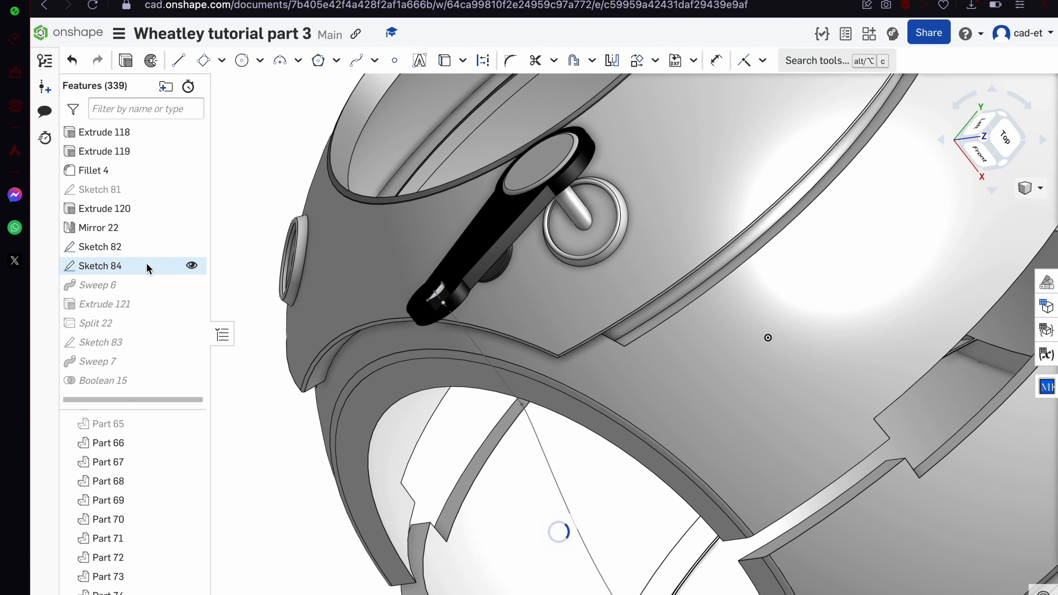
pyautogui.doubleClick(120, 266)
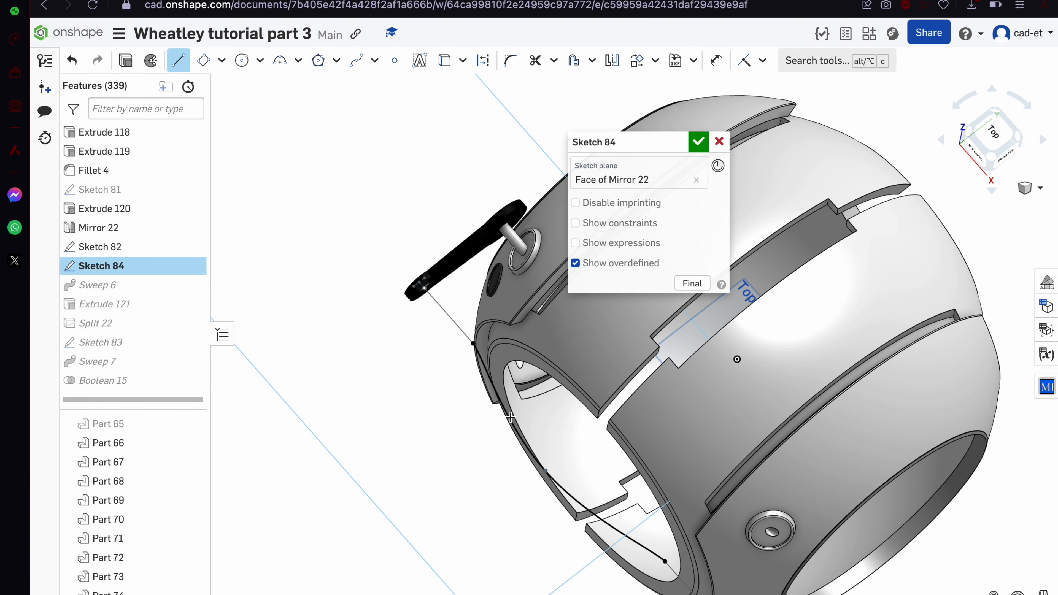
pyautogui.scroll(-3, 511, 417)
pyautogui.click(1010, 124)
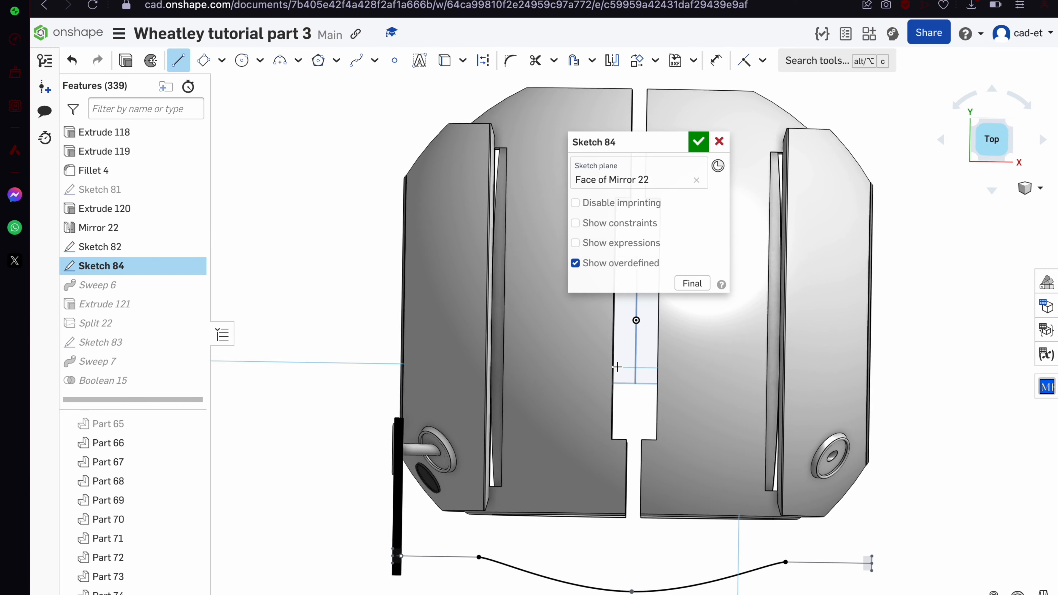
pyautogui.click(596, 537)
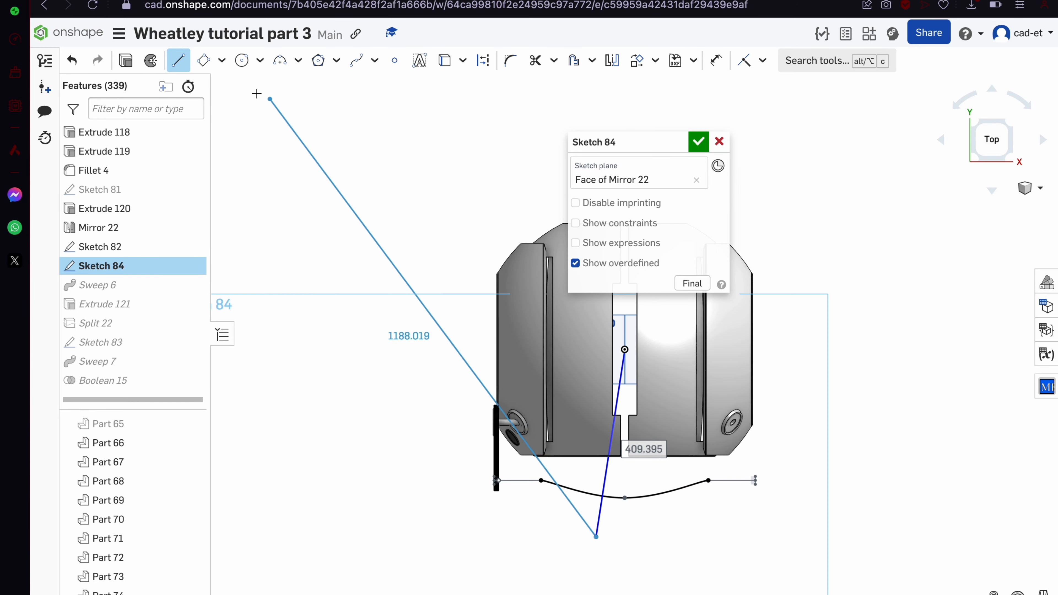
# Draw a center rectangle and a line from its bottom-right corner to the top apex
pyautogui.click(221, 60)
pyautogui.click(245, 119)
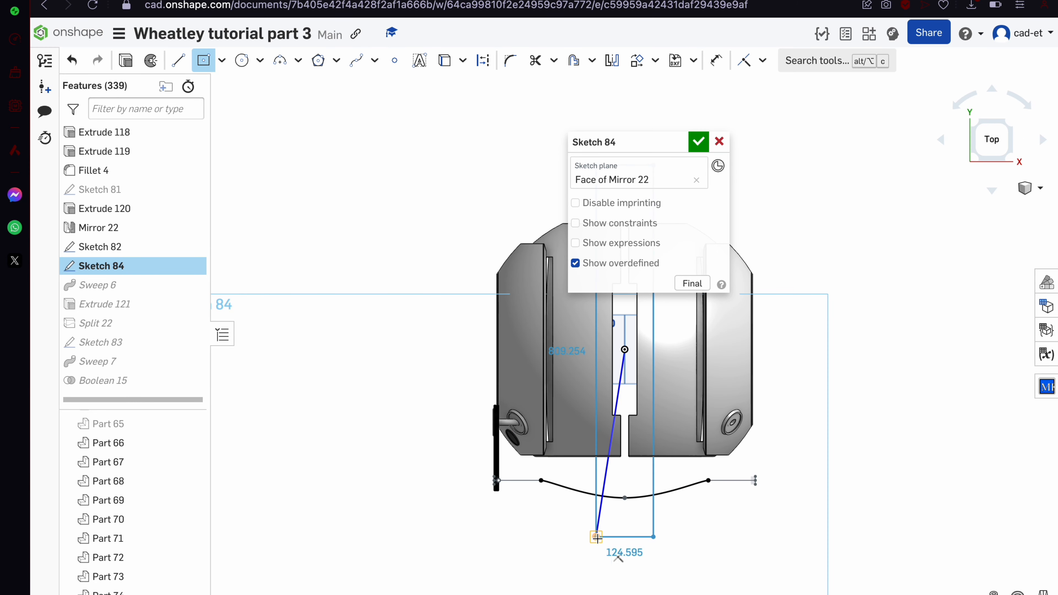
pyautogui.scroll(6, 597, 539)
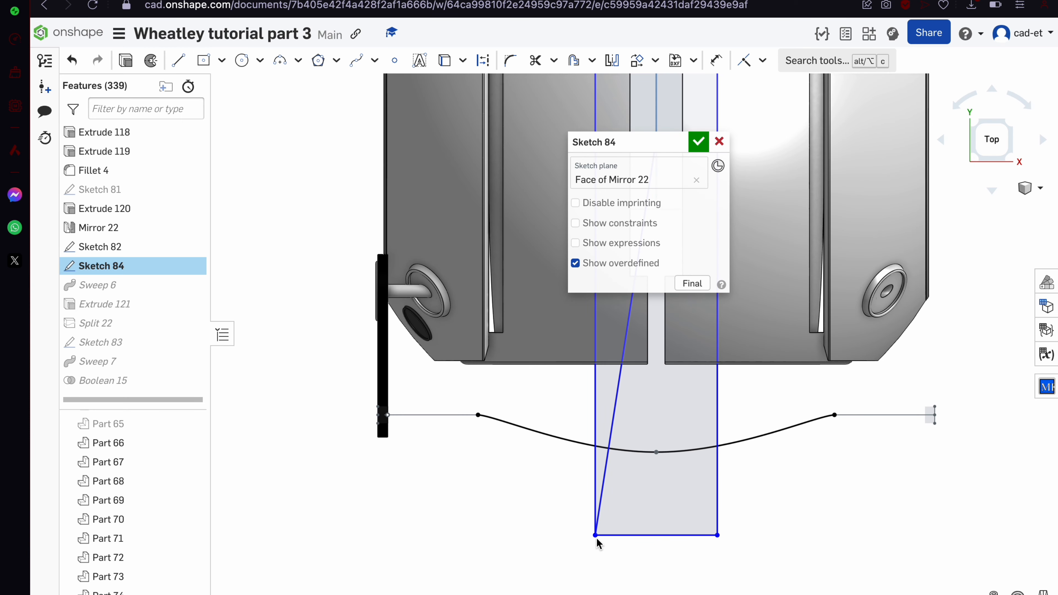
pyautogui.press('l')
pyautogui.click(717, 535)
pyautogui.scroll(-8, 733, 550)
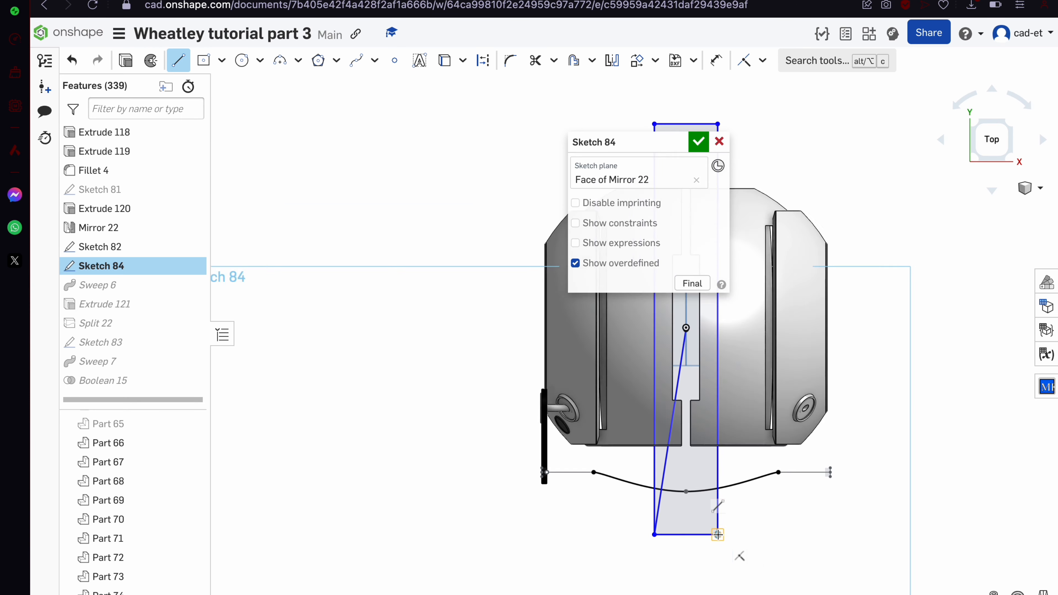
pyautogui.click(695, 391)
pyautogui.click(698, 141)
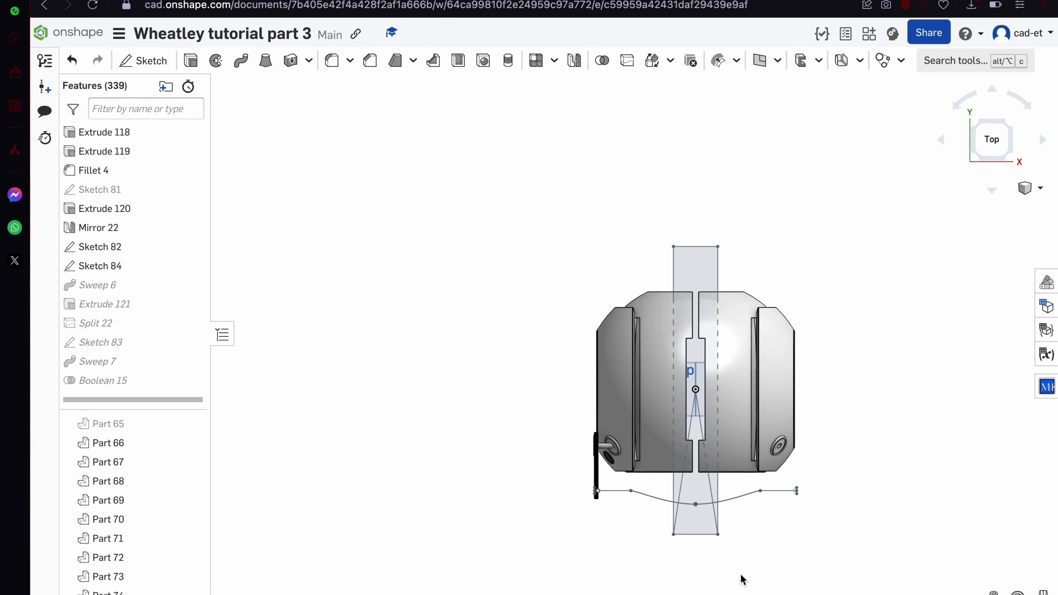
# Check Sweep 7 and accept it unchanged
pyautogui.scroll(5, 684, 492)
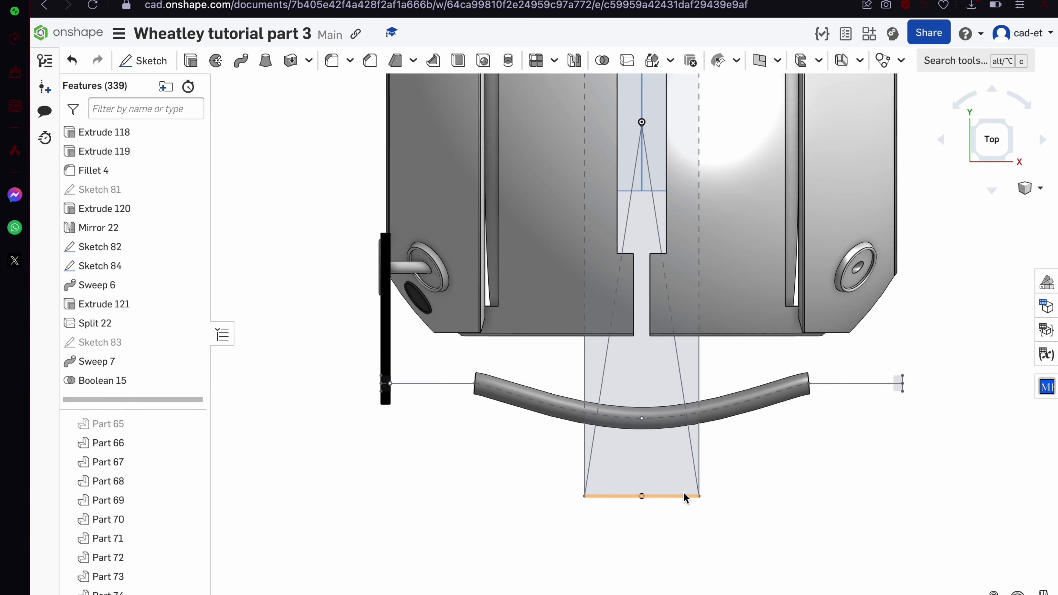
pyautogui.doubleClick(142, 365)
pyautogui.click(699, 143)
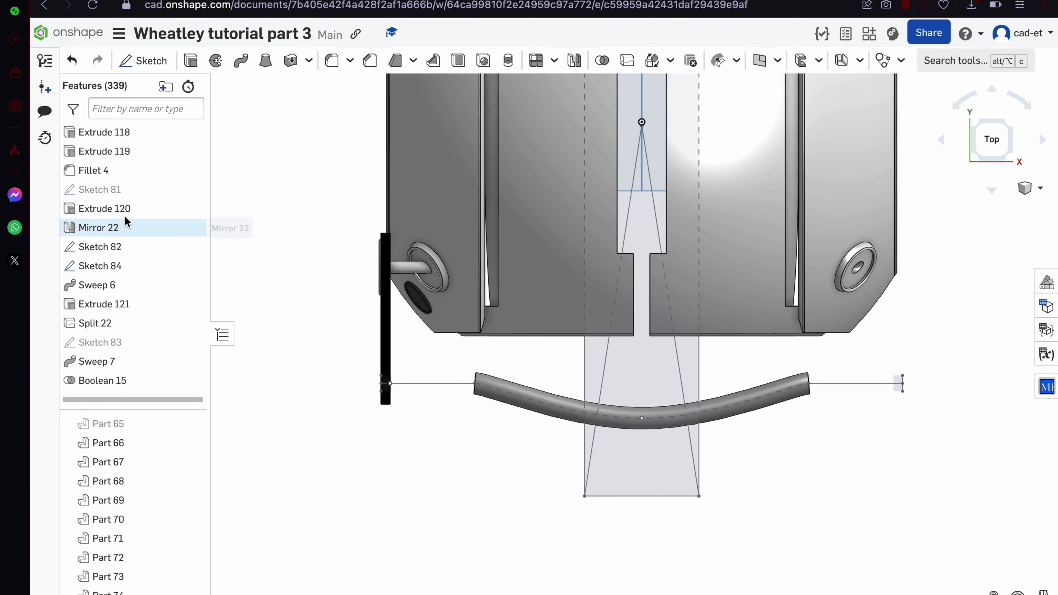
# Trim Sketch 84 into a tapered wedge ending at the curved path
pyautogui.doubleClick(125, 266)
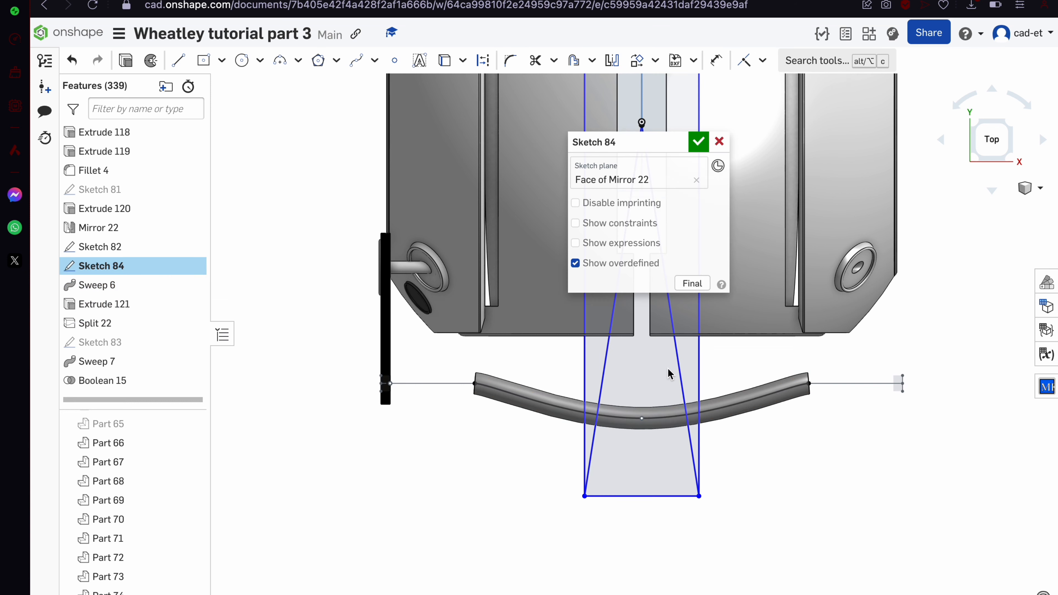
pyautogui.press('m')
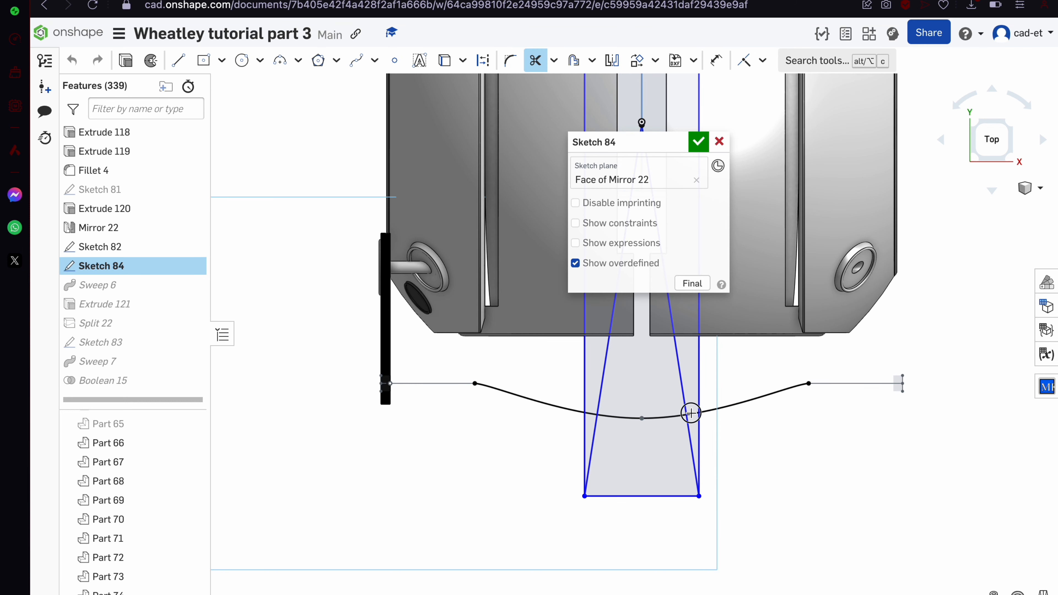
pyautogui.moveTo(555, 439); pyautogui.dragTo(729, 408)
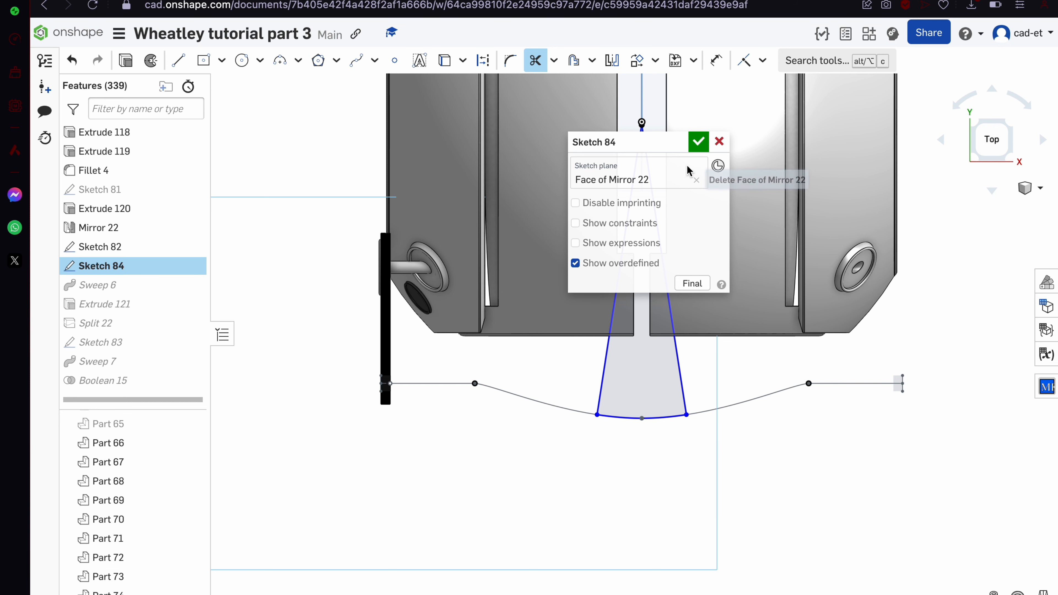
pyautogui.click(698, 142)
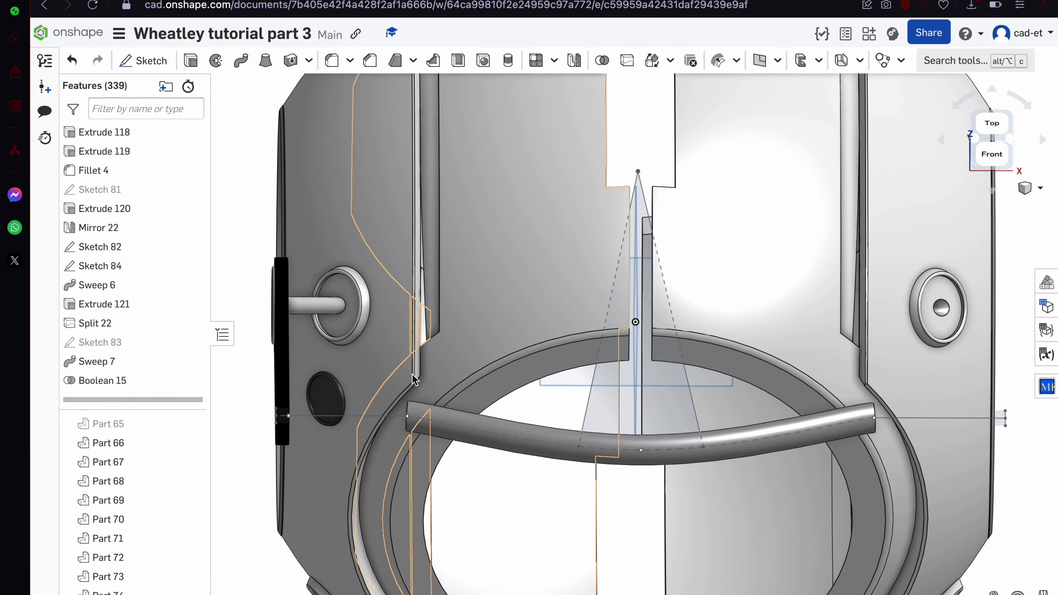
# Replace Sweep 7's path with the Sketch 84 edge, hiding Sketch 82
pyautogui.doubleClick(132, 361)
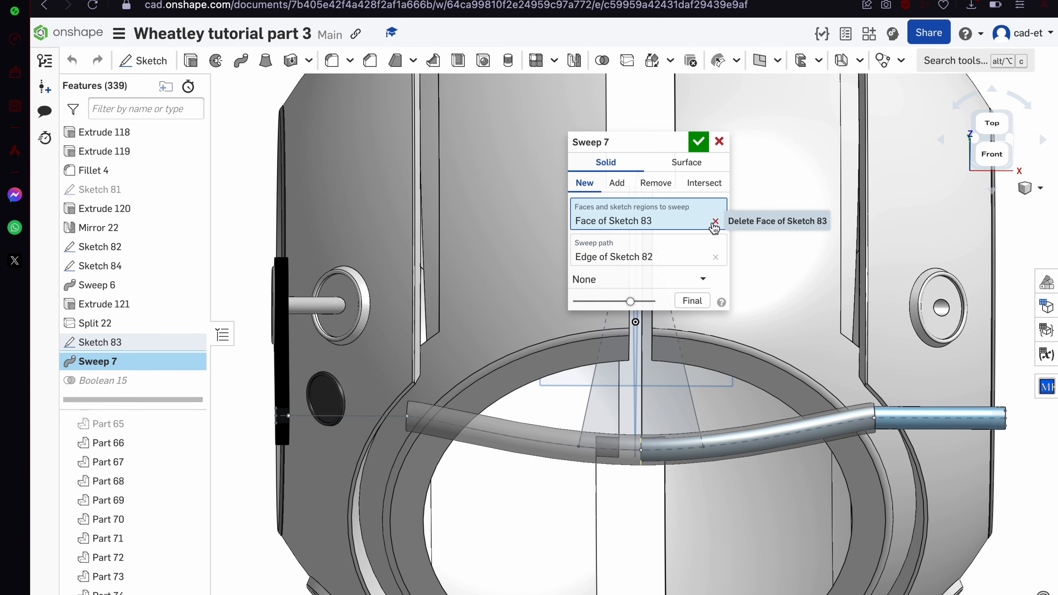
pyautogui.click(714, 255)
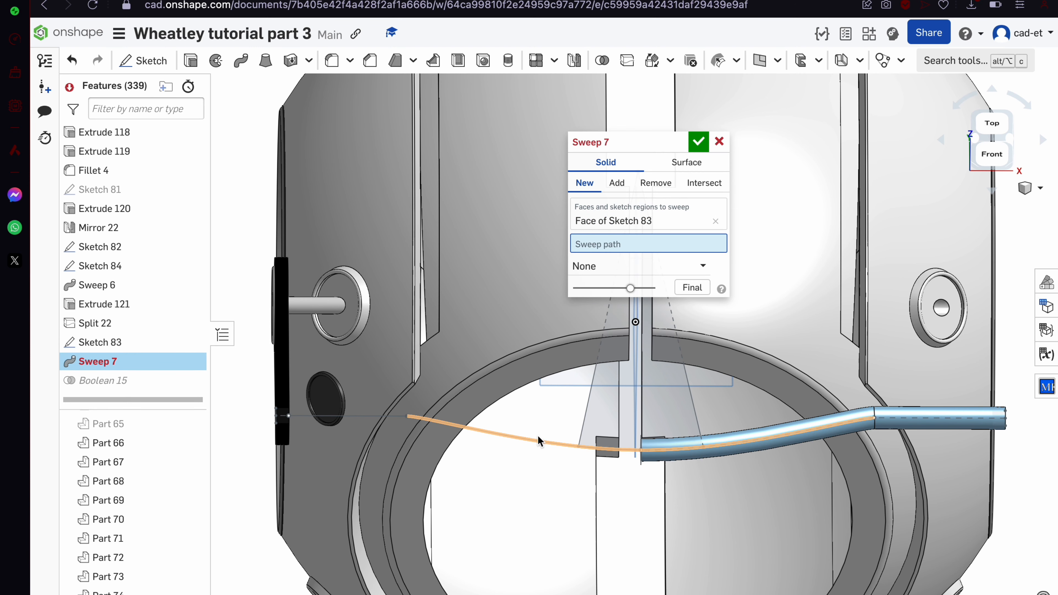
pyautogui.click(196, 246)
pyautogui.click(588, 449)
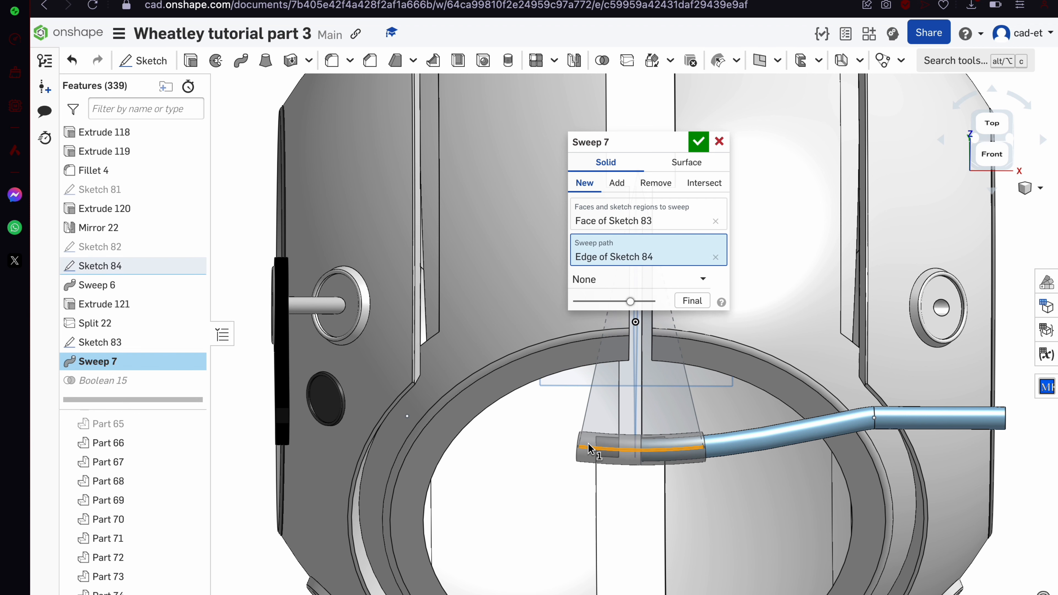
pyautogui.click(700, 144)
# Set Sweep 7 to Add onto the existing part and show Part 75 again
pyautogui.scroll(-3, 699, 144)
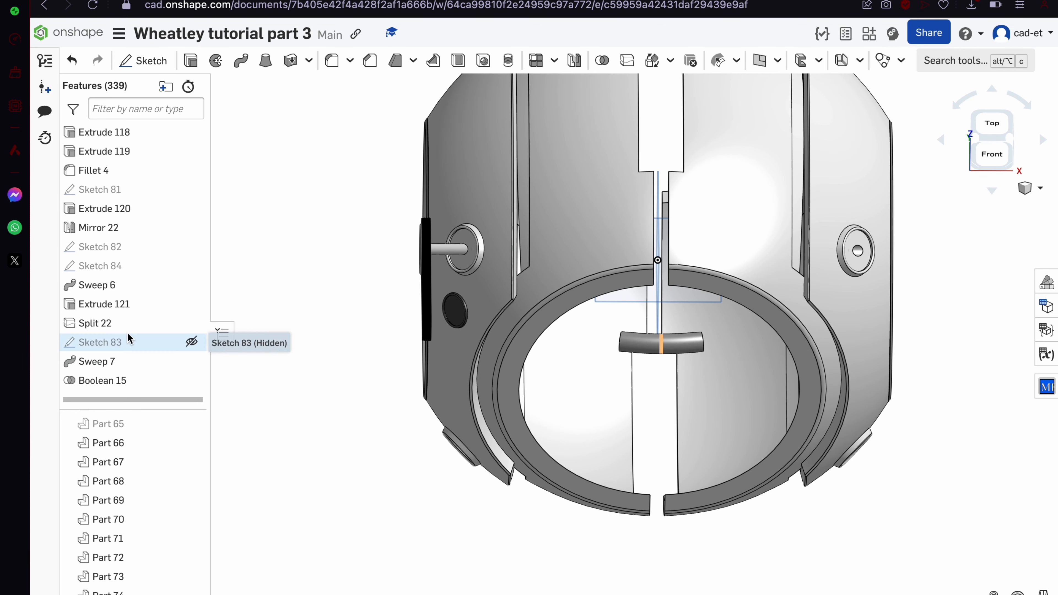
pyautogui.doubleClick(150, 365)
pyautogui.click(617, 183)
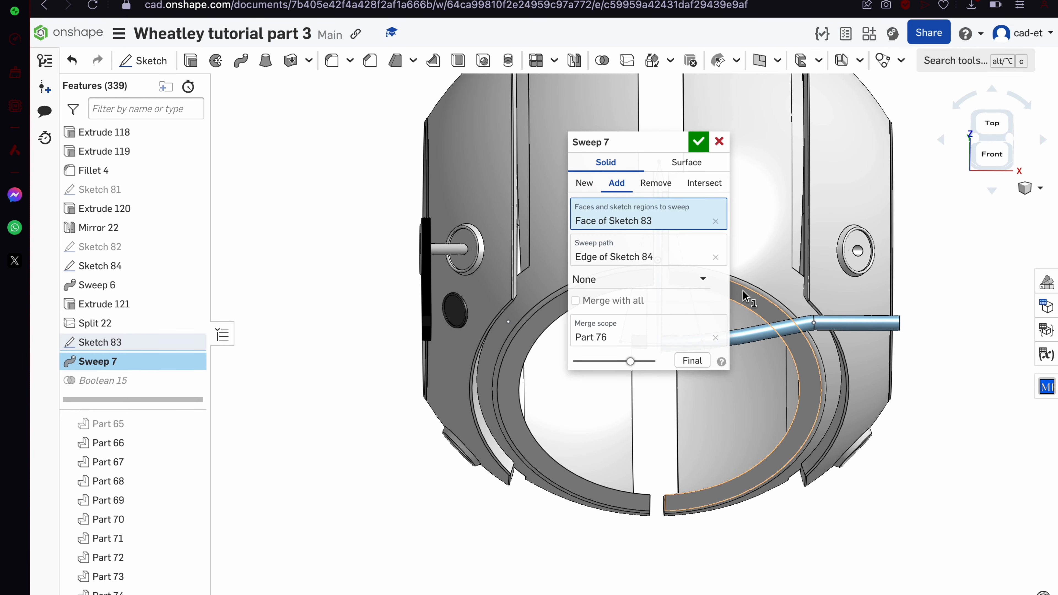
pyautogui.click(704, 144)
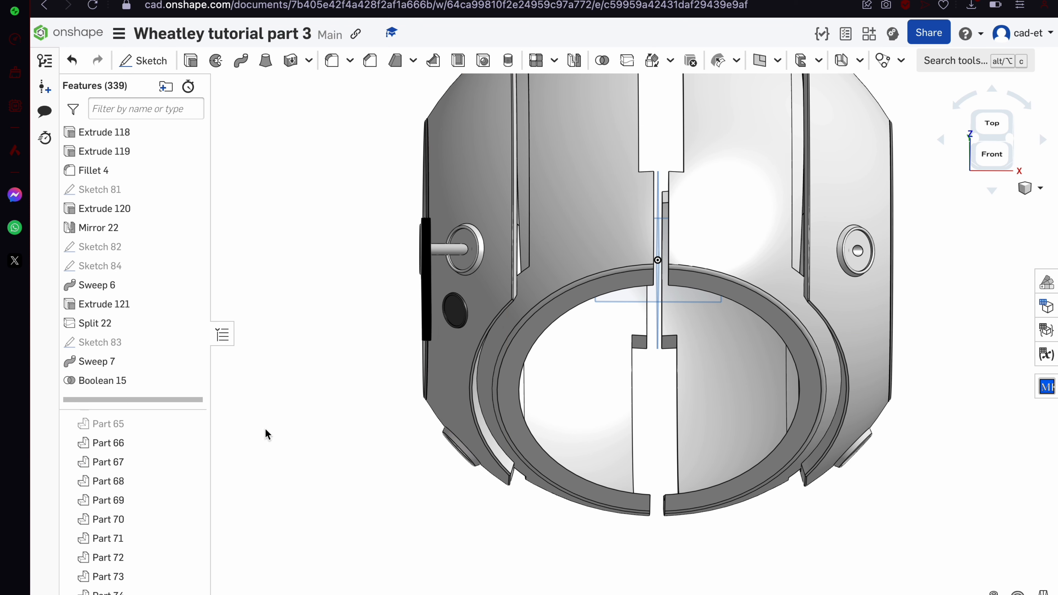
pyautogui.scroll(-1, 183, 584)
pyautogui.click(191, 592)
# Colour Part 75 grey
pyautogui.scroll(5, 697, 302)
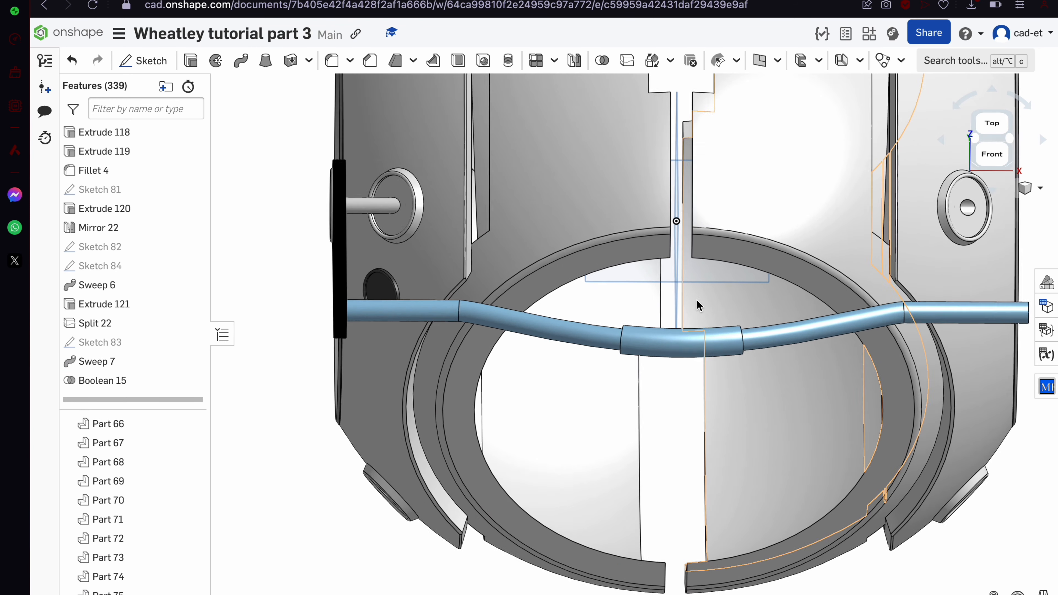
pyautogui.rightClick(791, 346)
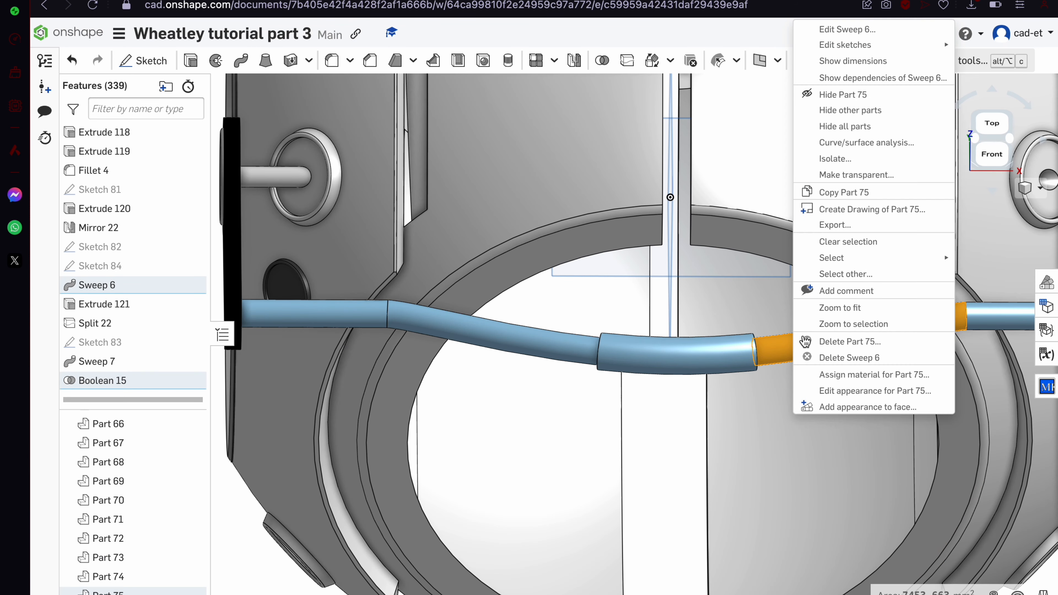
pyautogui.click(889, 391)
pyautogui.click(235, 539)
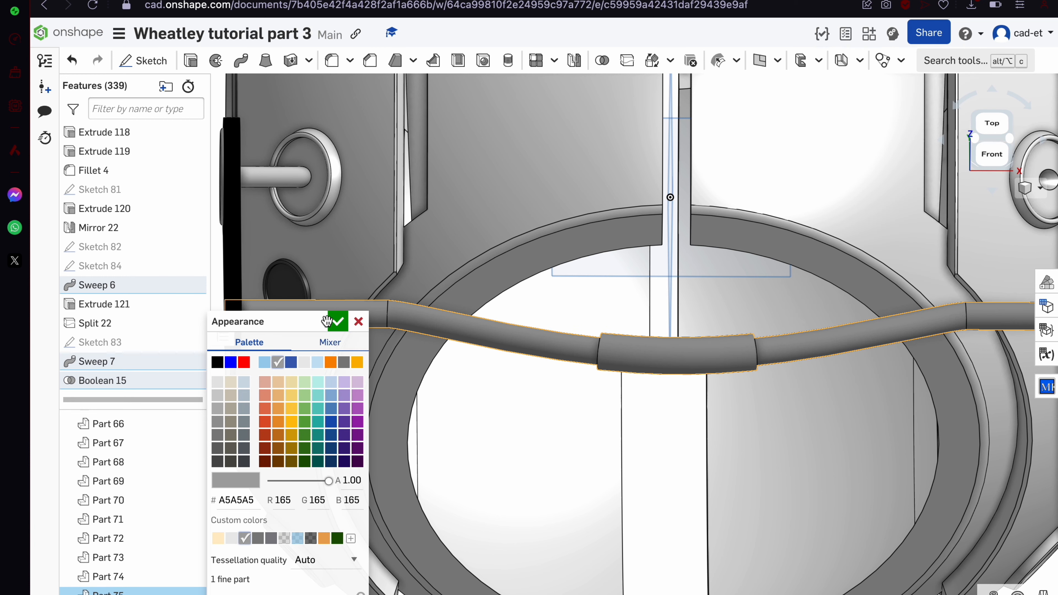
pyautogui.click(338, 321)
# Make the middle tube band's face black, then reopen Sketch 83
pyautogui.rightClick(708, 354)
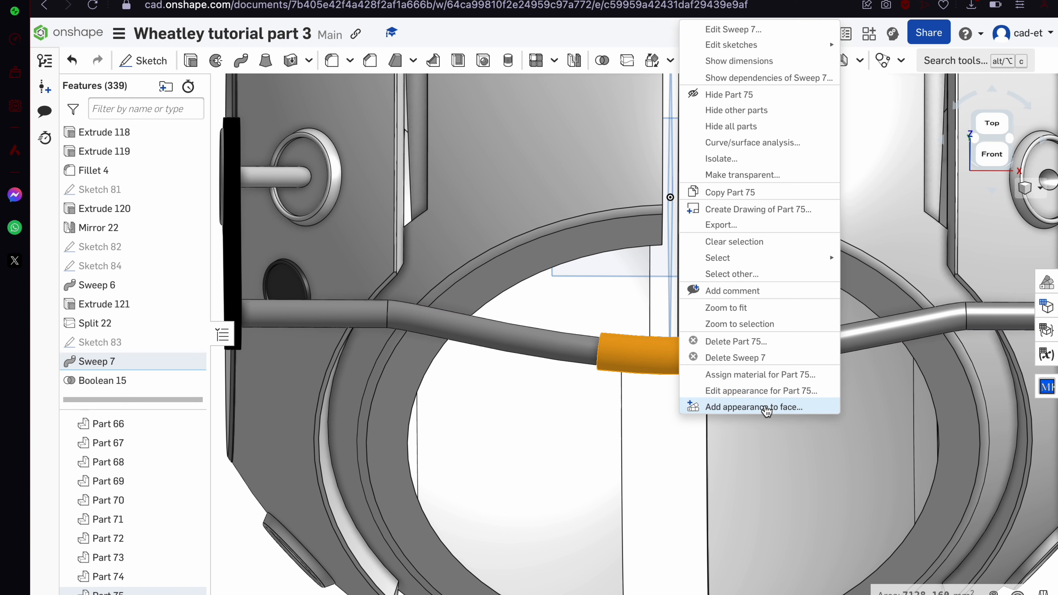
pyautogui.click(752, 406)
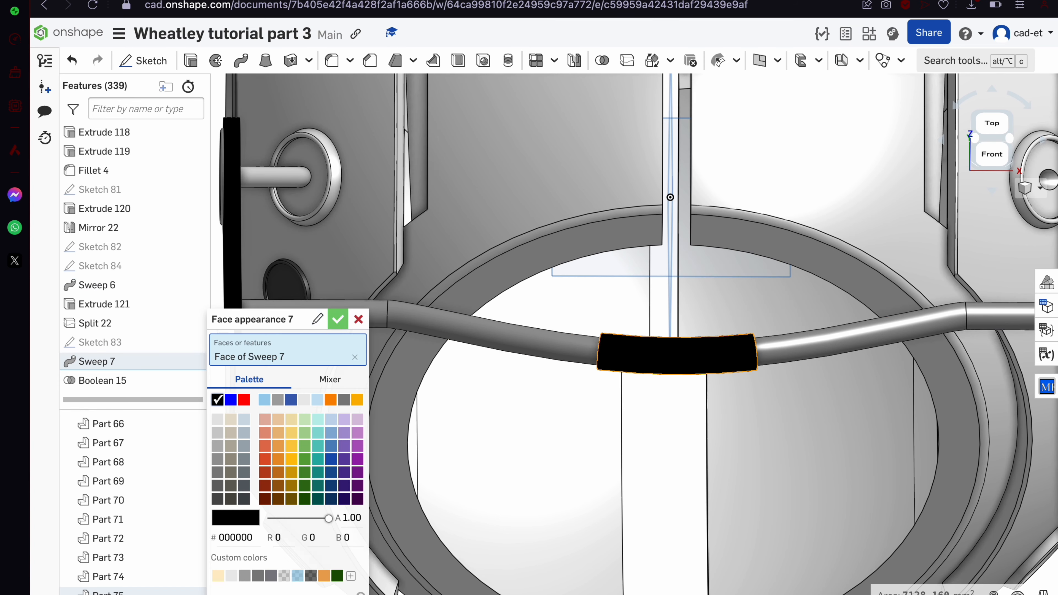
pyautogui.click(338, 320)
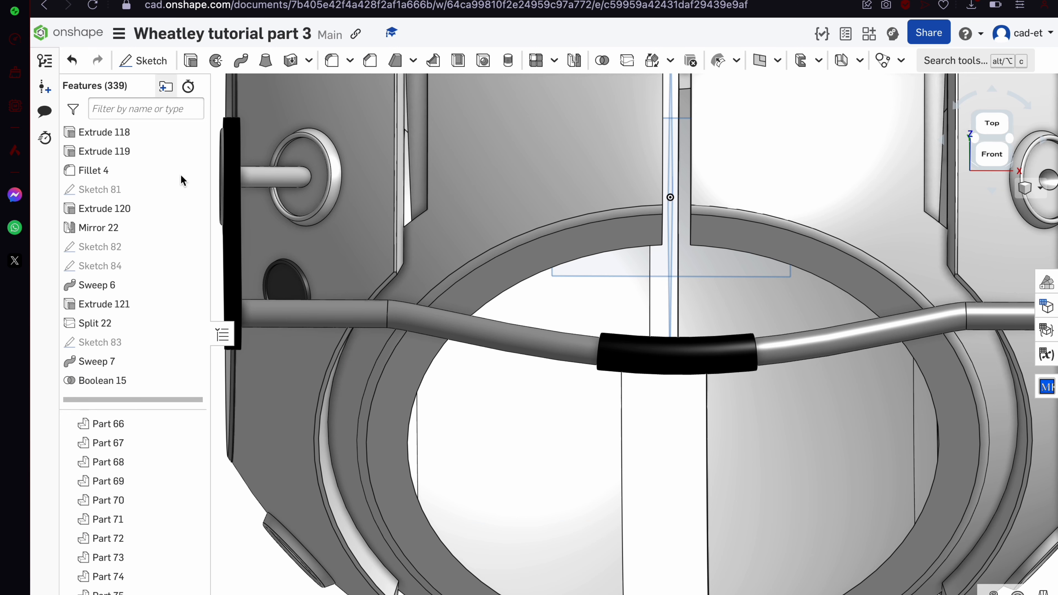
pyautogui.doubleClick(132, 342)
# View Sketch 83 from the top and place a rectangle centre point
pyautogui.scroll(-5, 562, 379)
pyautogui.moveTo(597, 400); pyautogui.dragTo(629, 496, button='right')
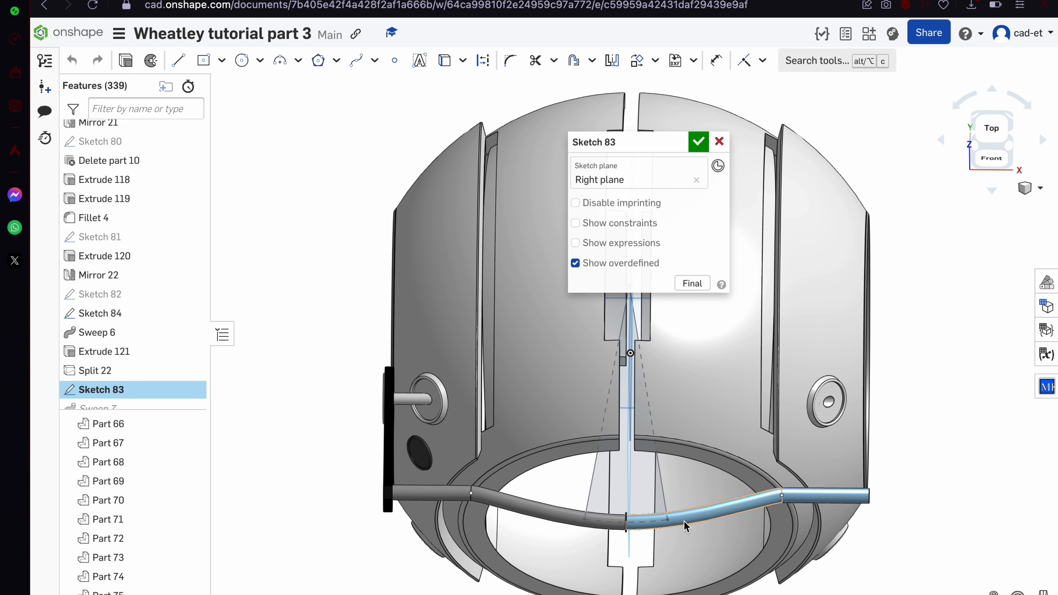
pyautogui.click(1006, 132)
pyautogui.click(204, 61)
pyautogui.scroll(-3, 538, 368)
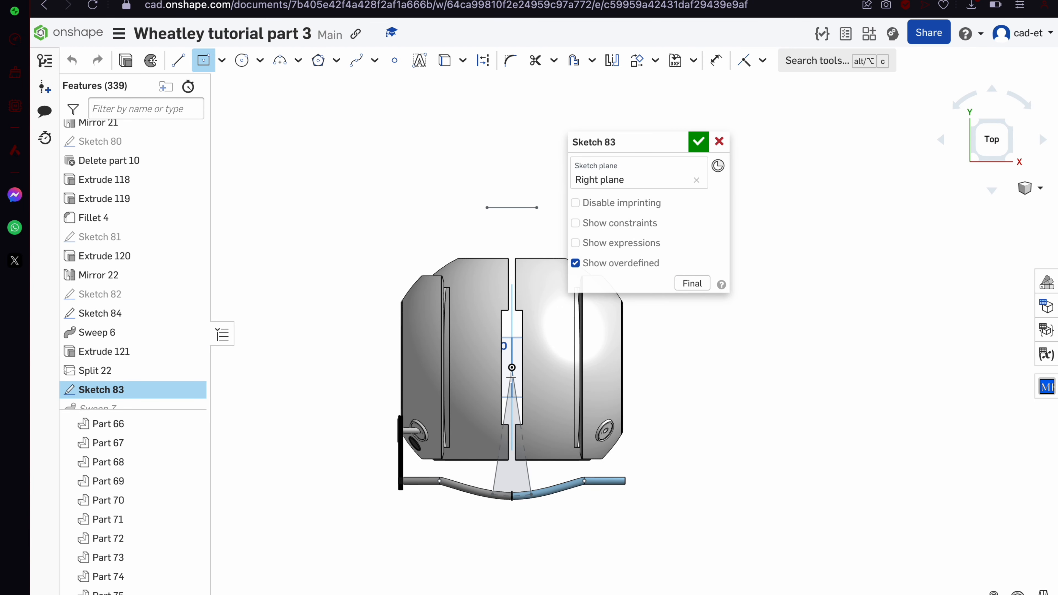
pyautogui.scroll(4, 511, 377)
pyautogui.moveTo(459, 403); pyautogui.dragTo(460, 376, button='right')
pyautogui.click(509, 414)
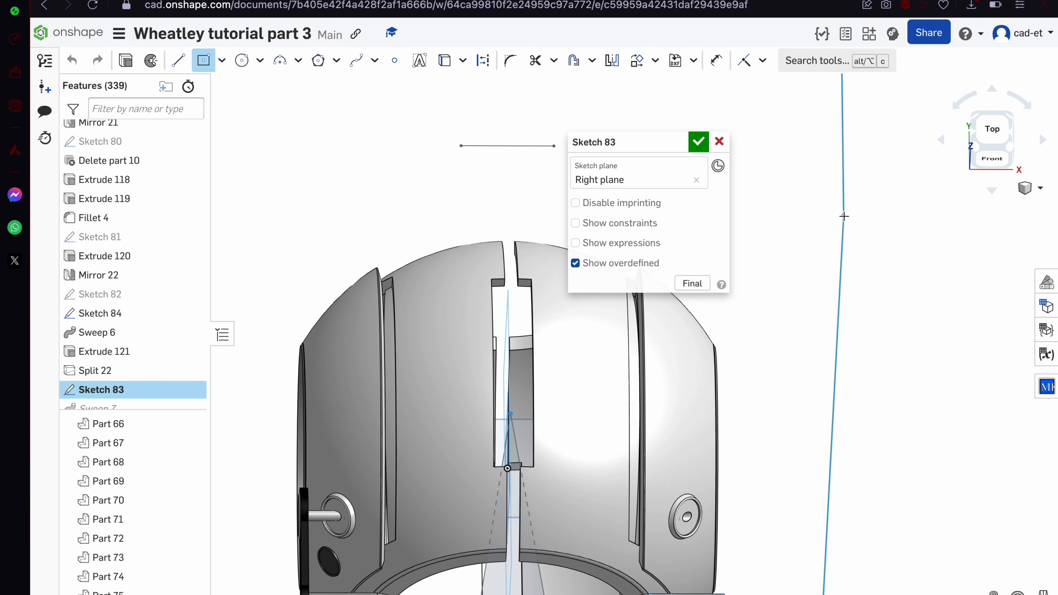
pyautogui.click(992, 127)
pyautogui.scroll(3, 637, 399)
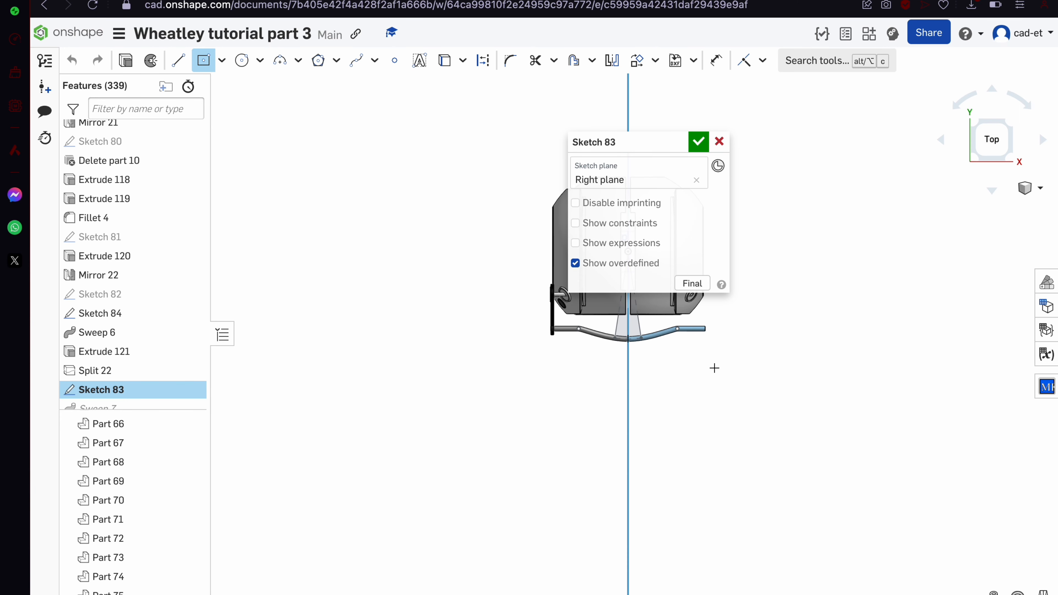
# Exit Sketch 83 and open Sketch 84 for editing
pyautogui.click(720, 144)
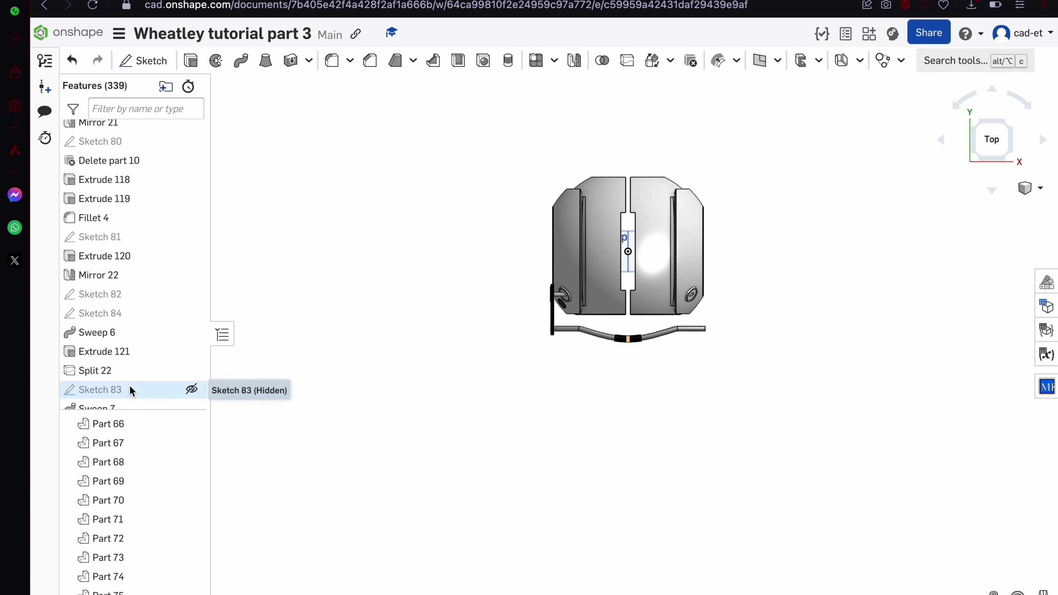
pyautogui.scroll(-2, 130, 390)
pyautogui.doubleClick(153, 267)
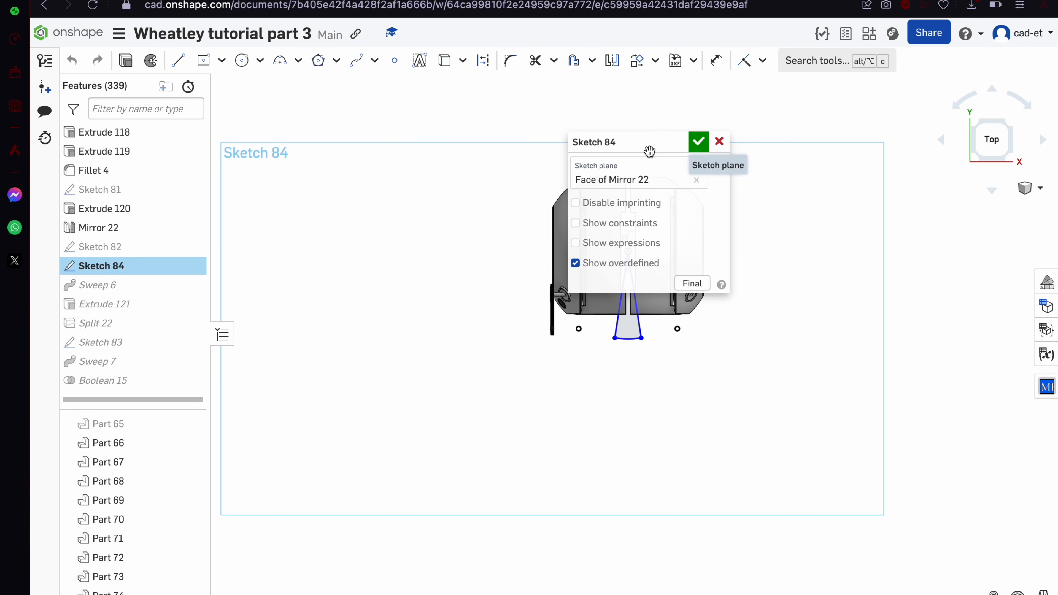
# Draw a center rectangle from the profile's apex to below the handle curve
pyautogui.moveTo(650, 143); pyautogui.dragTo(381, 142)
pyautogui.scroll(3, 627, 251)
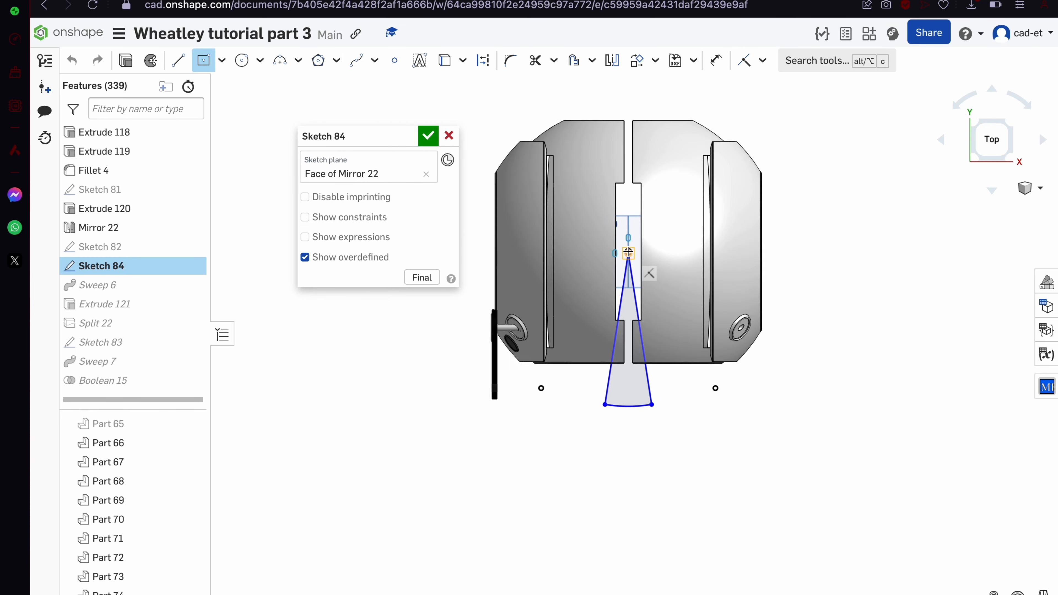
pyautogui.click(627, 251)
pyautogui.click(697, 511)
# Show Sketch 82 and bring the handle curve's middle segment into Sketch 84
pyautogui.click(189, 245)
pyautogui.press('u')
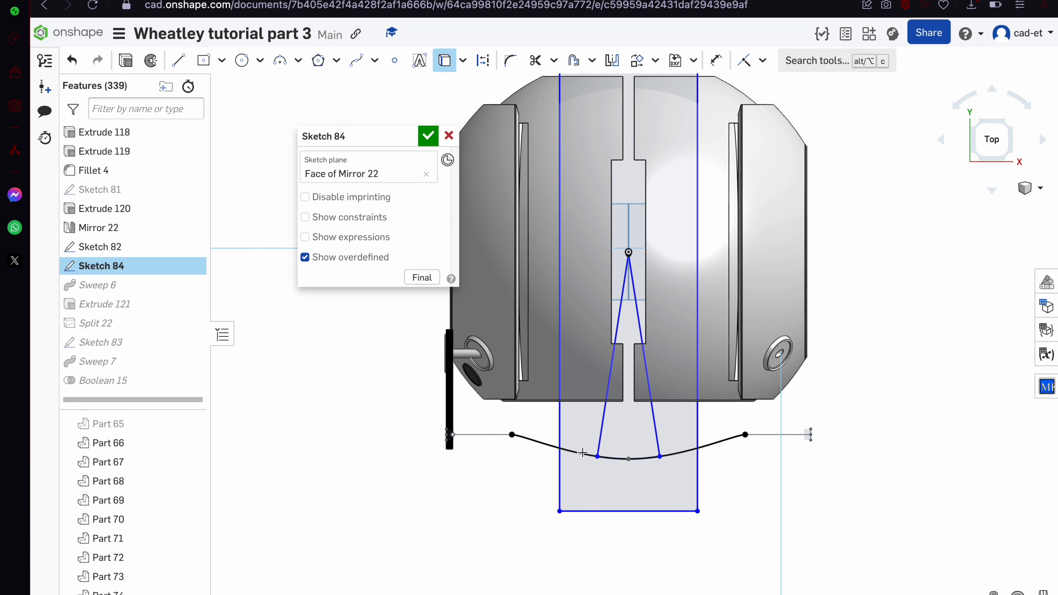
pyautogui.click(582, 452)
pyautogui.press('Escape')
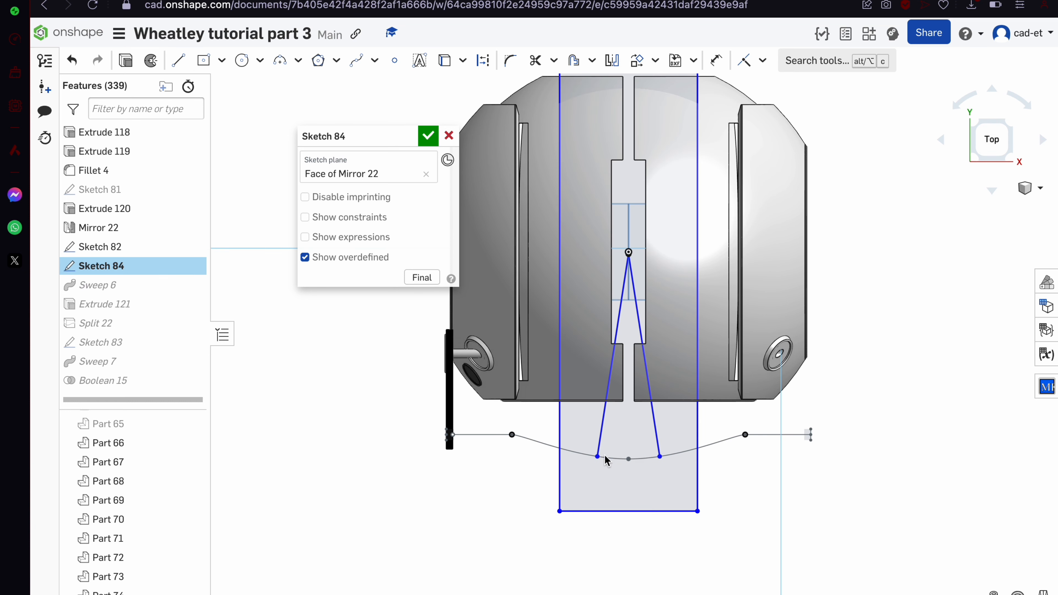
pyautogui.press('u')
pyautogui.press('Escape')
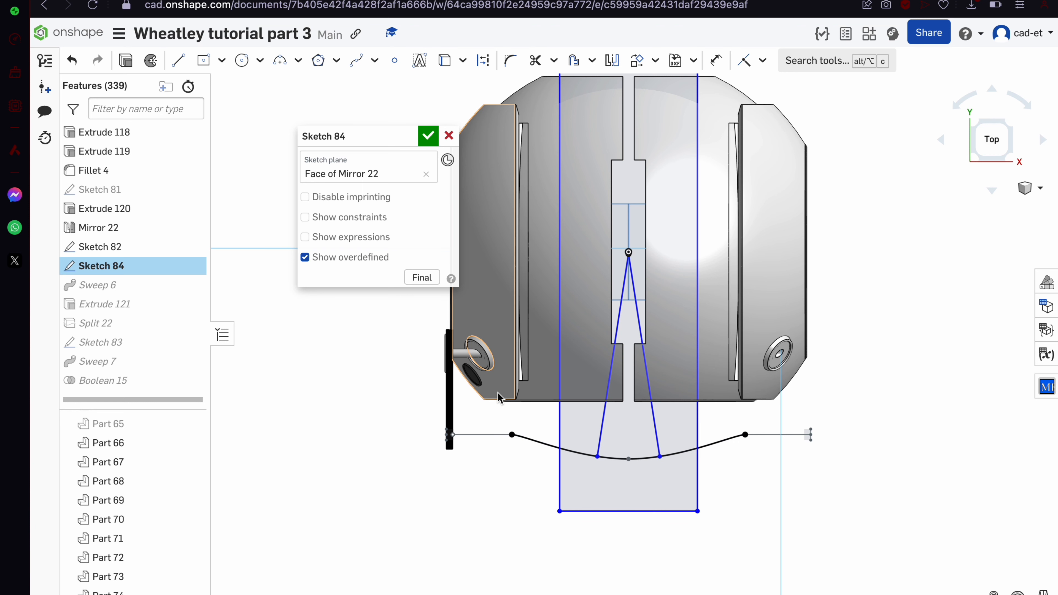
# Trim away the rectangle and profile lines, leaving only the curve segment, and accept
pyautogui.moveTo(559, 423); pyautogui.dragTo(559, 423)
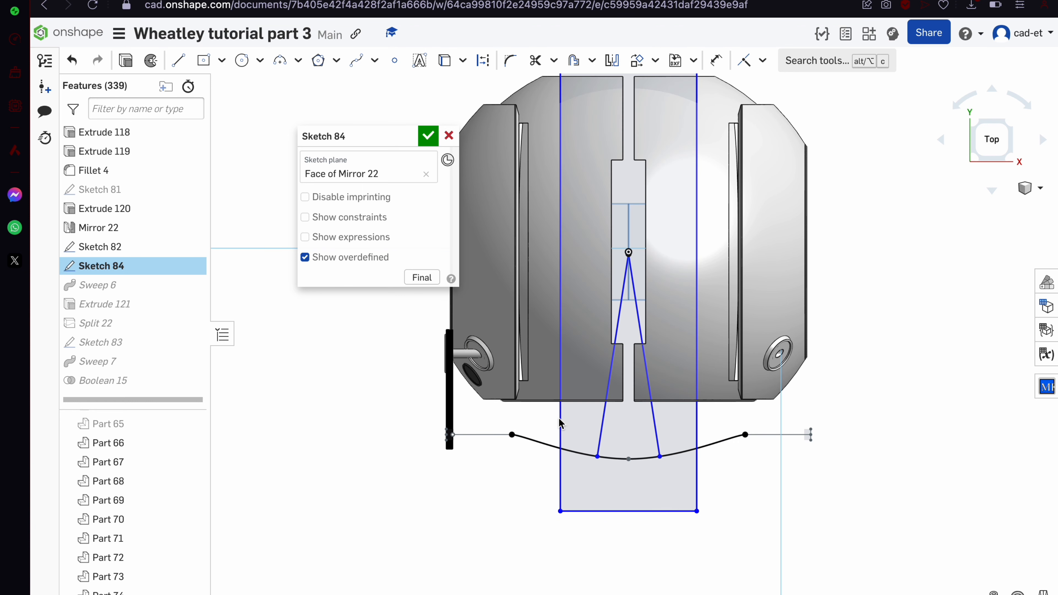
pyautogui.moveTo(684, 425); pyautogui.dragTo(709, 489)
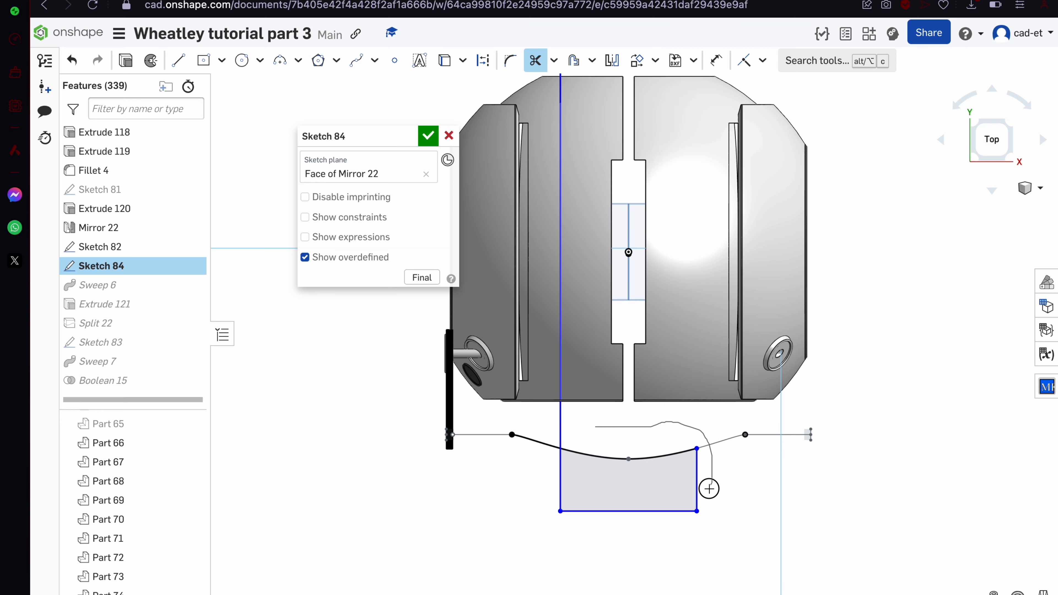
pyautogui.moveTo(541, 442); pyautogui.dragTo(705, 488)
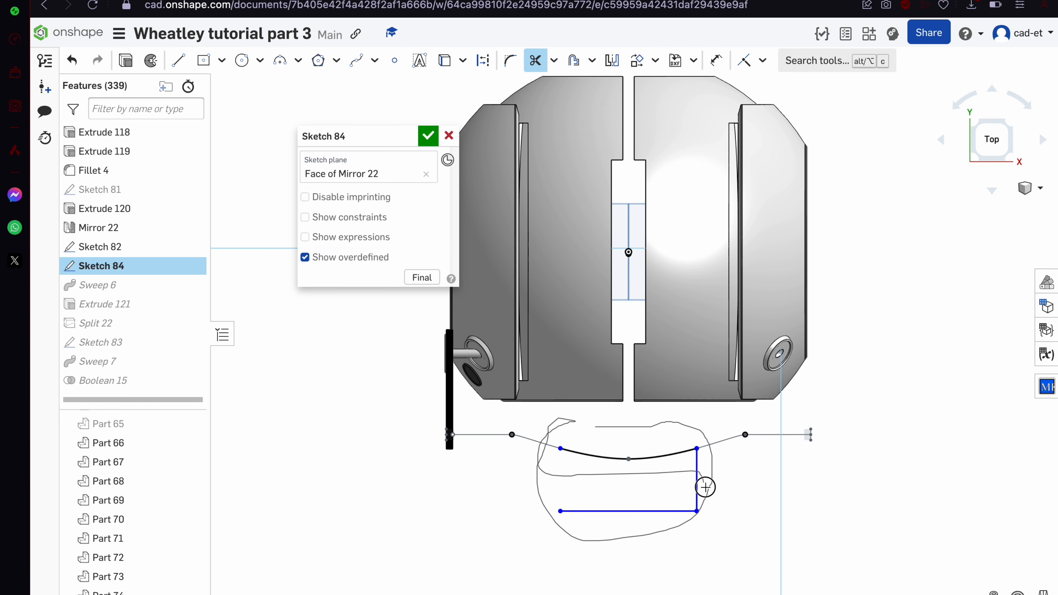
pyautogui.moveTo(648, 527); pyautogui.dragTo(700, 515)
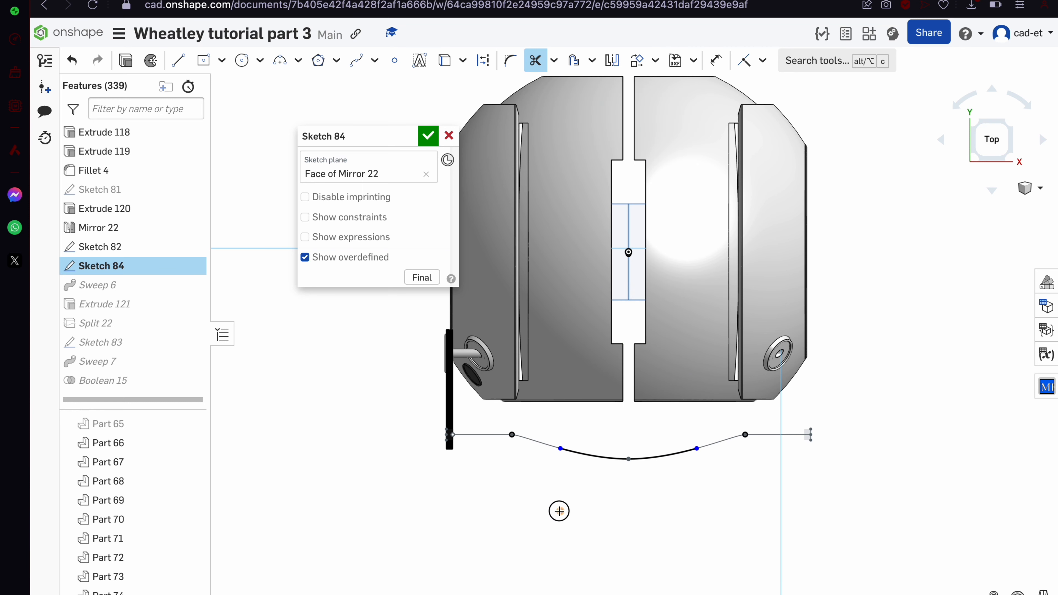
pyautogui.click(423, 143)
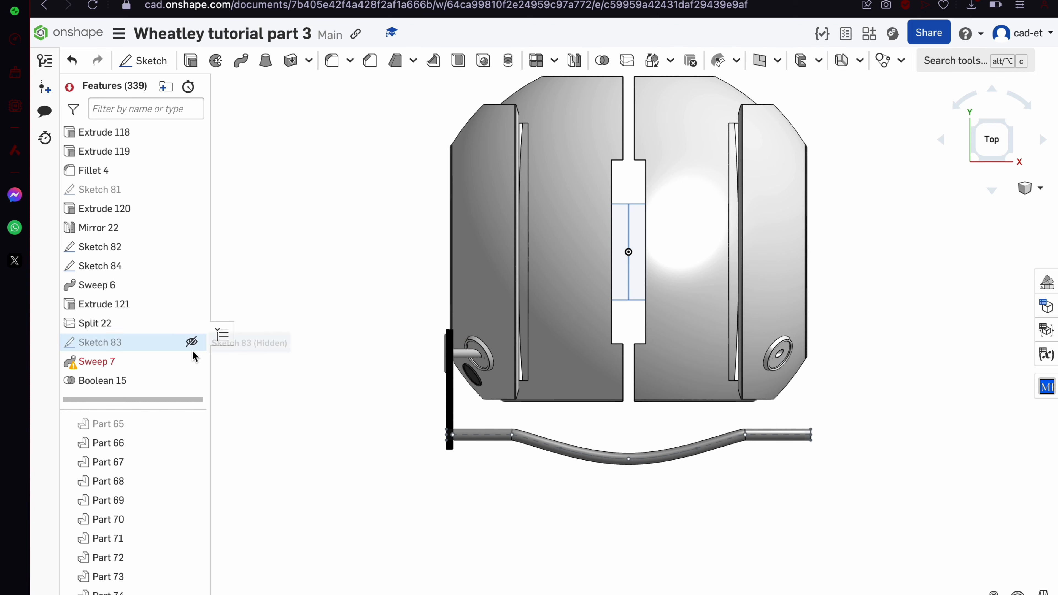
# Repair Sweep 7 by picking the new Sketch 84 curve as its path
pyautogui.doubleClick(167, 360)
pyautogui.click(445, 251)
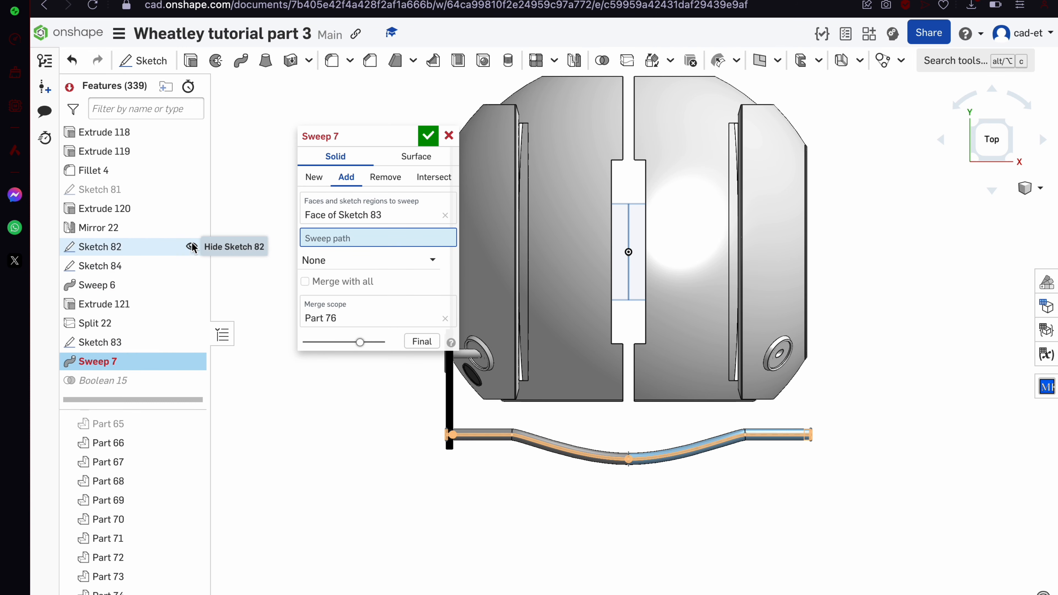
pyautogui.click(620, 459)
pyautogui.scroll(3, 620, 458)
pyautogui.click(428, 136)
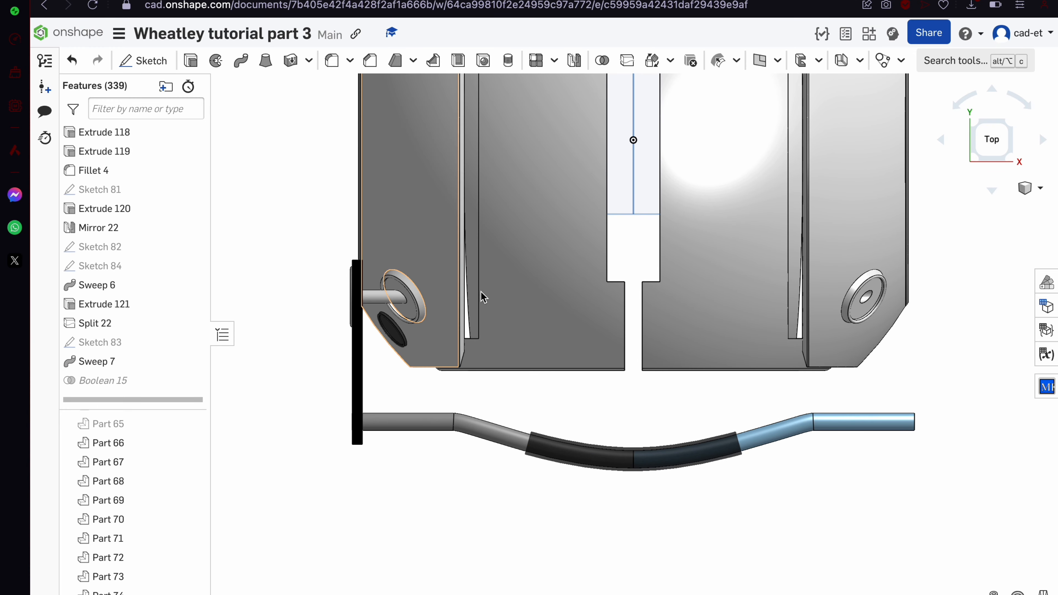
pyautogui.scroll(-2, 481, 291)
# Orbit around to the handle rod's end and select its round face
pyautogui.moveTo(496, 349); pyautogui.dragTo(502, 290, button='right')
pyautogui.moveTo(390, 384); pyautogui.dragTo(396, 393, button='right')
pyautogui.scroll(5, 395, 392)
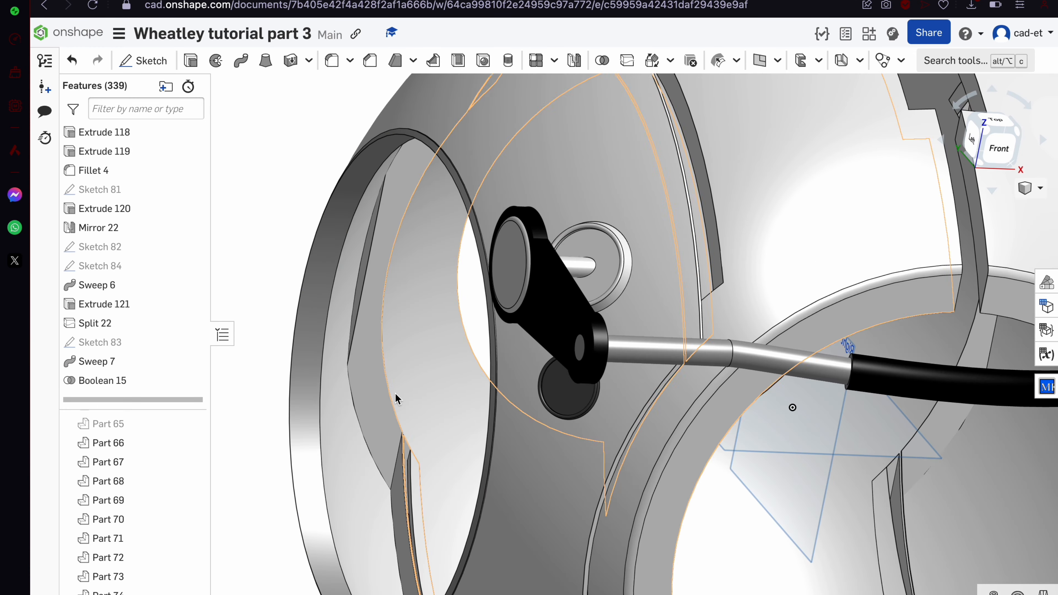
pyautogui.scroll(5, 583, 340)
pyautogui.click(571, 360)
pyautogui.scroll(-10, 572, 360)
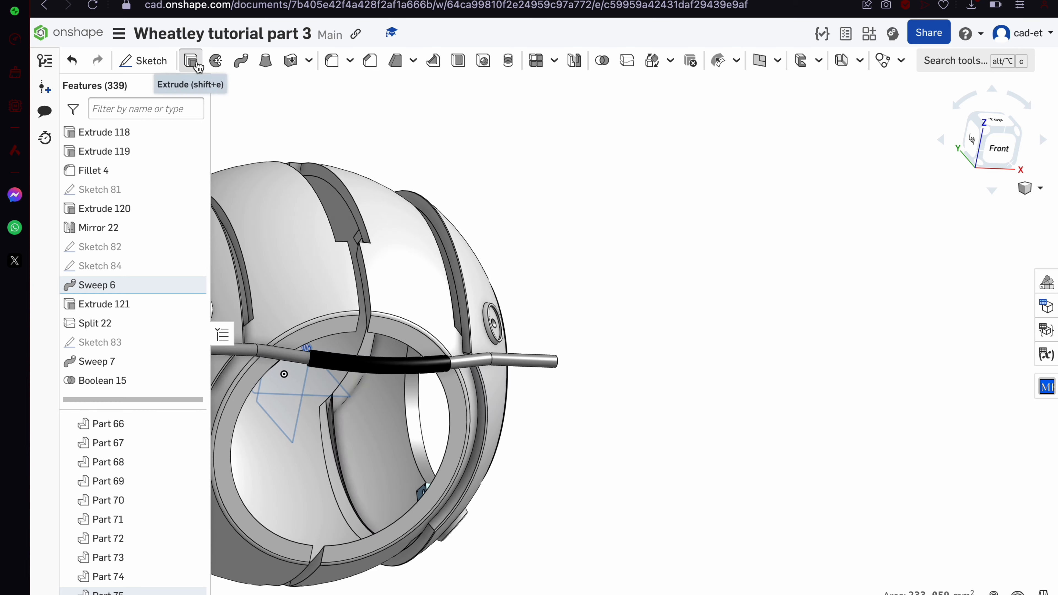
# Extrude both rod end faces by 3
pyautogui.click(191, 60)
pyautogui.click(407, 259)
pyautogui.press('Return')
pyautogui.press('Return')
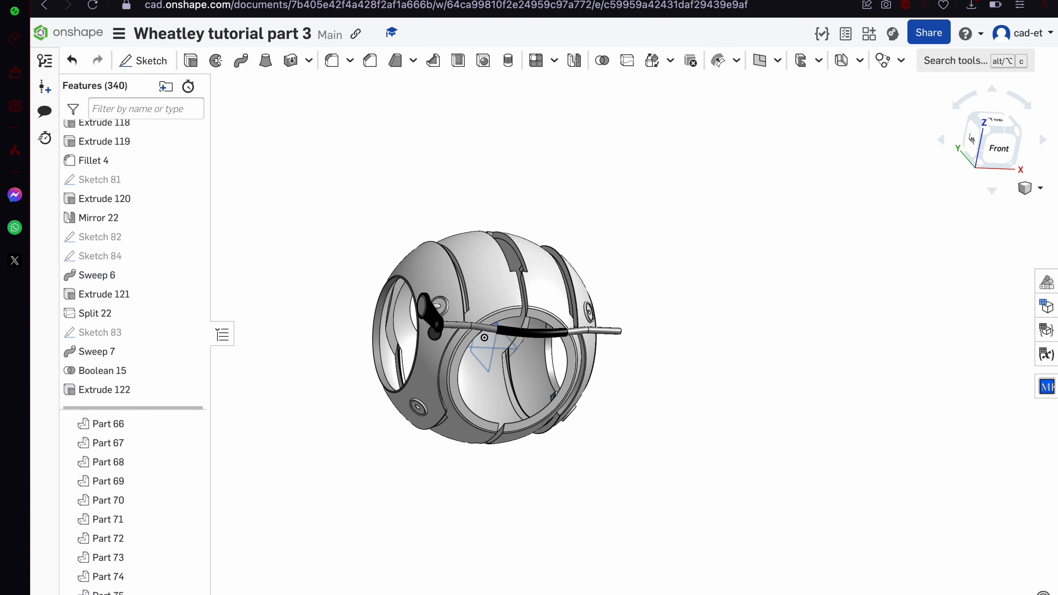
pyautogui.scroll(5, 525, 289)
pyautogui.moveTo(526, 288); pyautogui.dragTo(437, 295, button='right')
pyautogui.scroll(6, 233, 393)
pyautogui.click(244, 397)
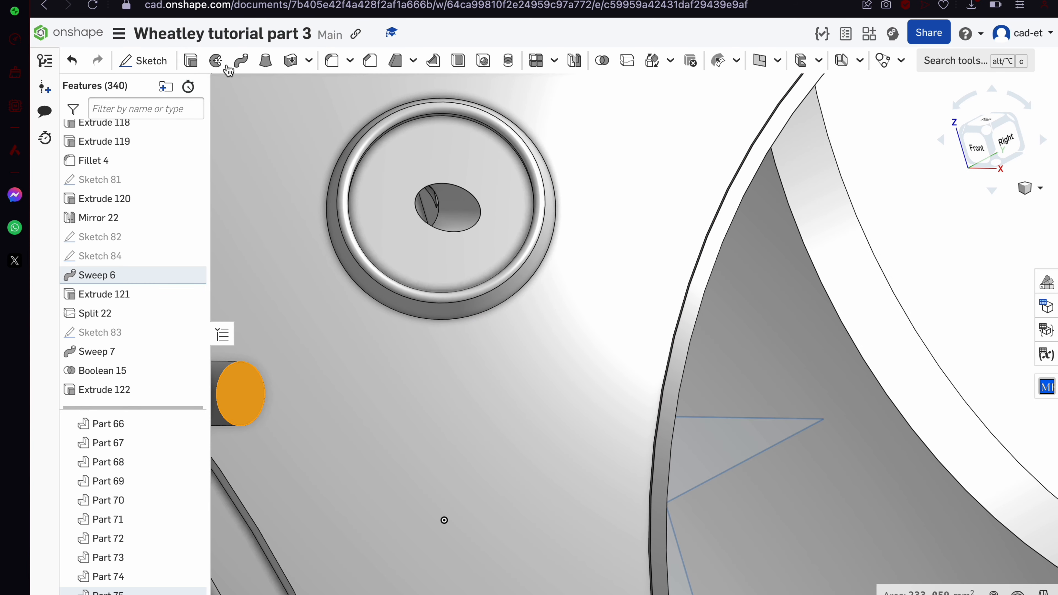
pyautogui.click(191, 60)
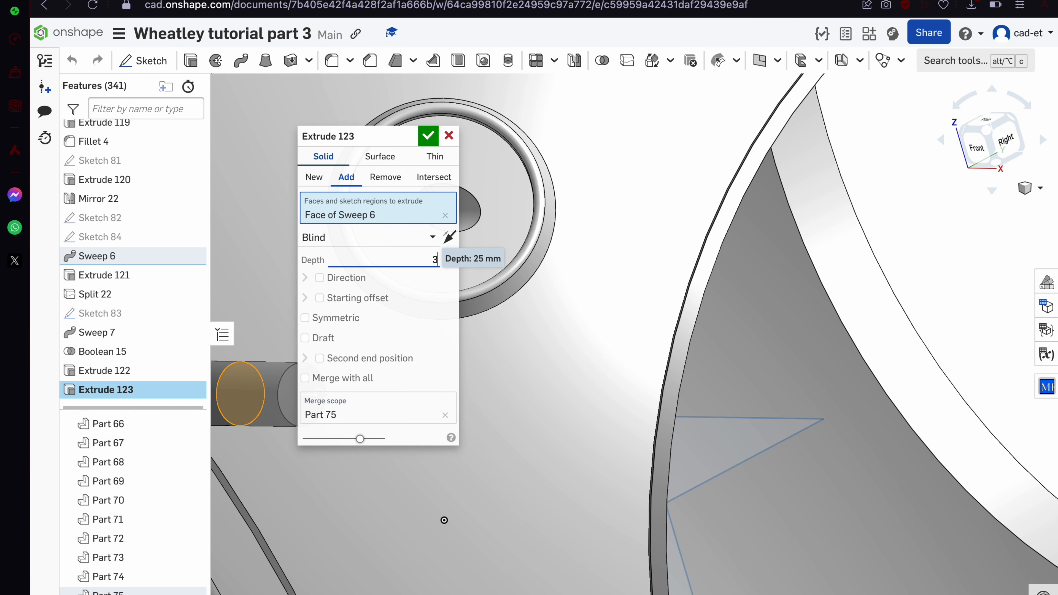
pyautogui.press('Return')
pyautogui.press('Return')
# Fillet the rim edges of both rod ends at 3 mm
pyautogui.click(259, 366)
pyautogui.scroll(-8, 705, 321)
pyautogui.moveTo(708, 324); pyautogui.dragTo(751, 364, button='right')
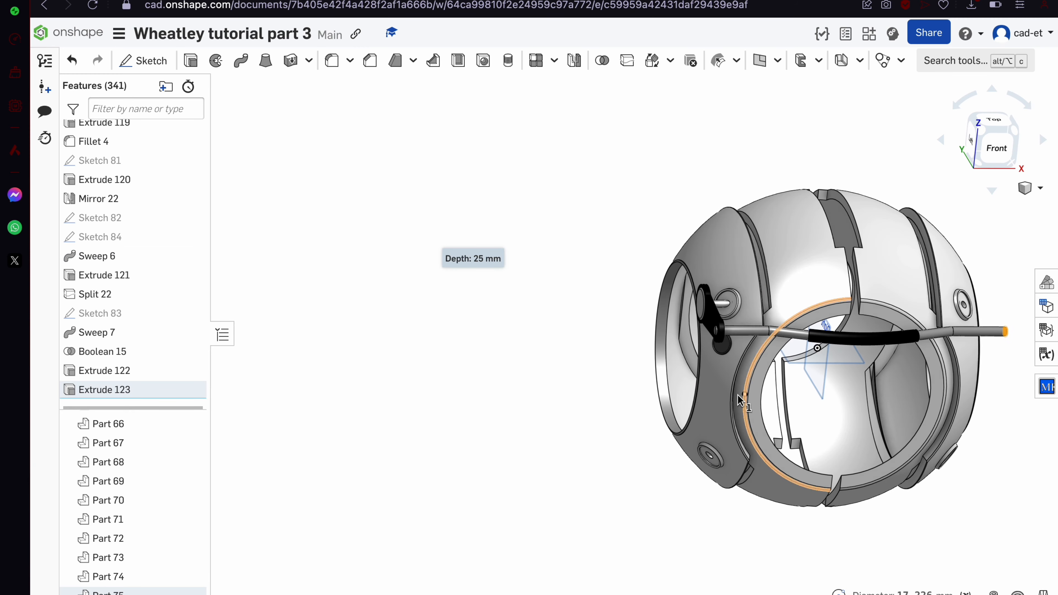
pyautogui.scroll(8, 715, 340)
pyautogui.click(717, 336)
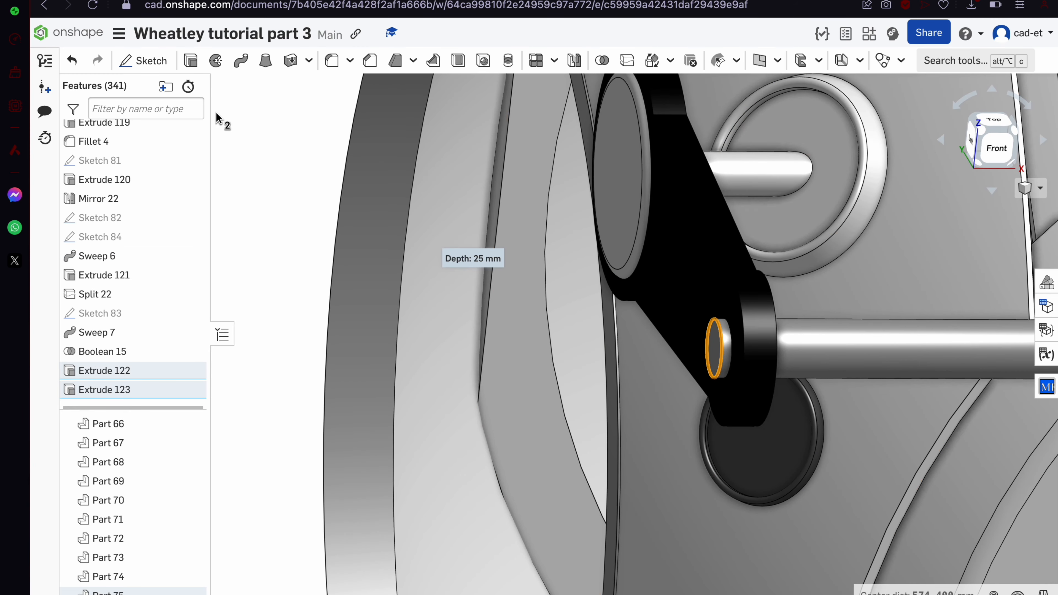
pyautogui.click(334, 61)
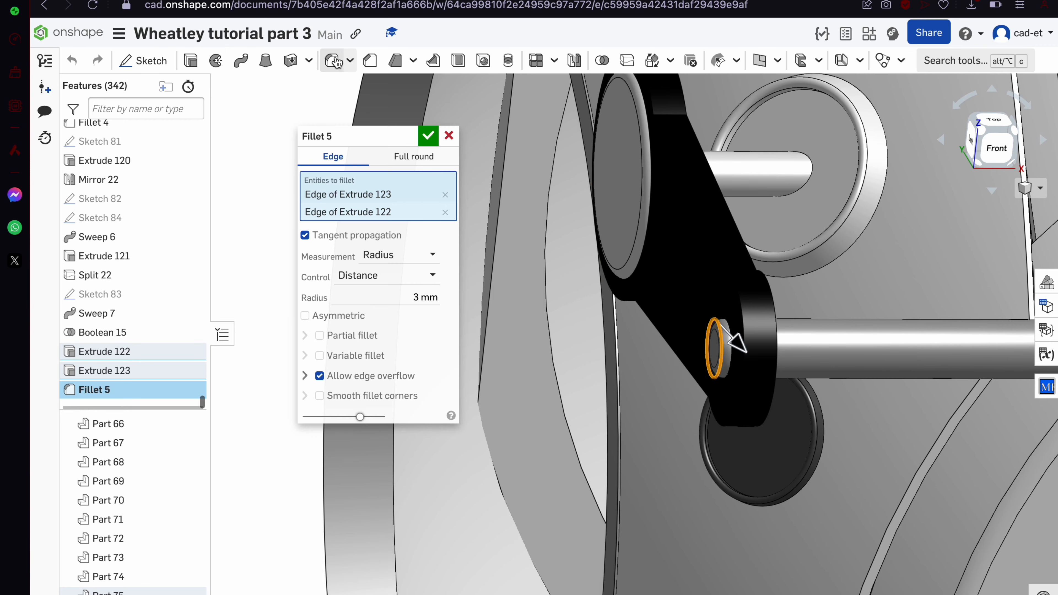
pyautogui.click(425, 135)
# Show the second side arm, Part 65
pyautogui.scroll(-10, 419, 134)
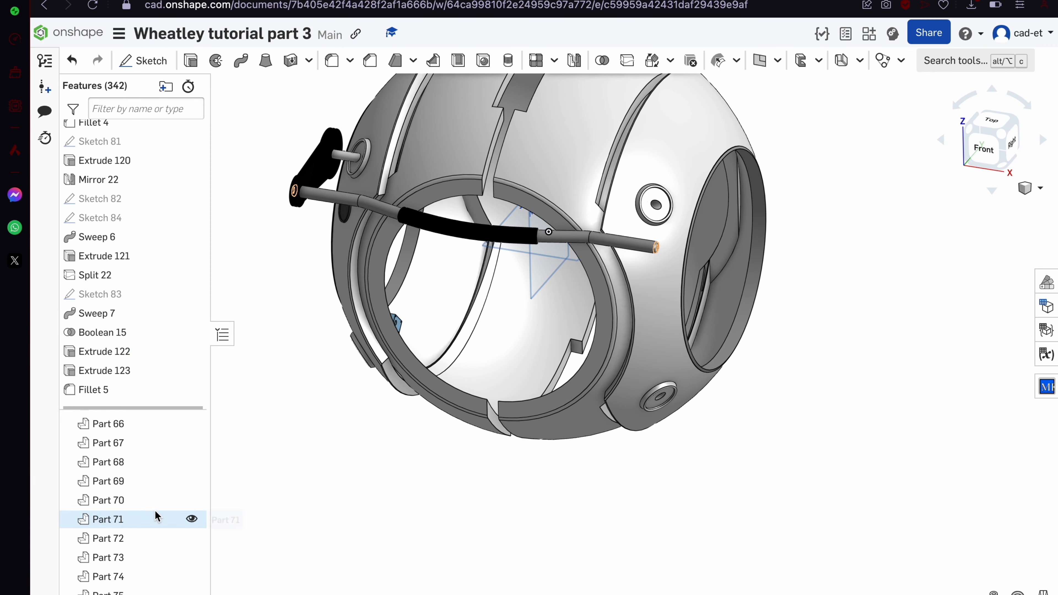
pyautogui.scroll(2, 156, 515)
pyautogui.click(191, 448)
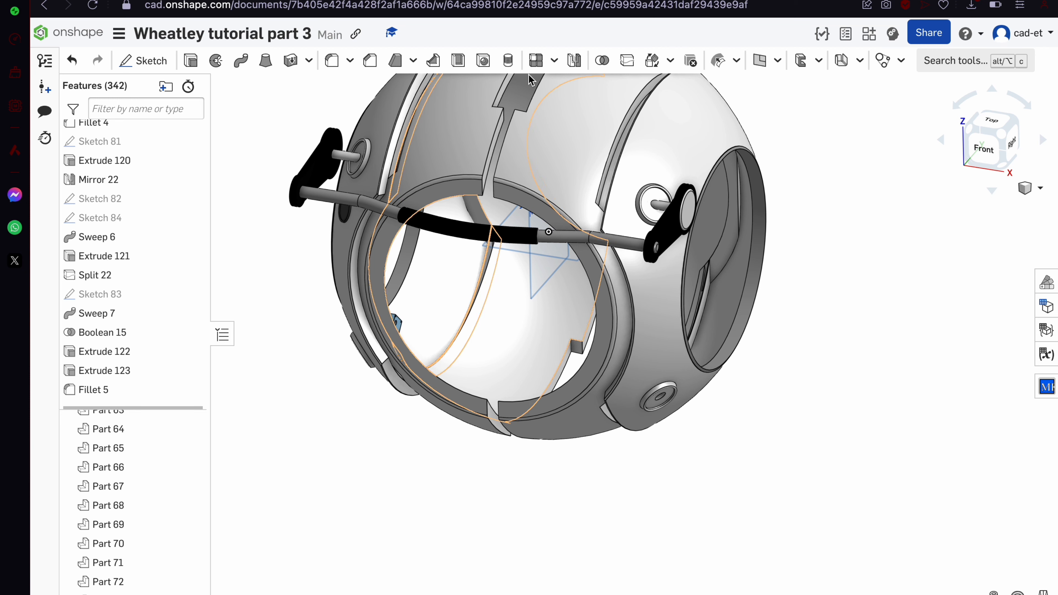
# Union Parts 65, 75 and 74 into one handle part with a Boolean
pyautogui.click(602, 62)
pyautogui.click(667, 229)
pyautogui.click(613, 239)
pyautogui.scroll(-5, 613, 239)
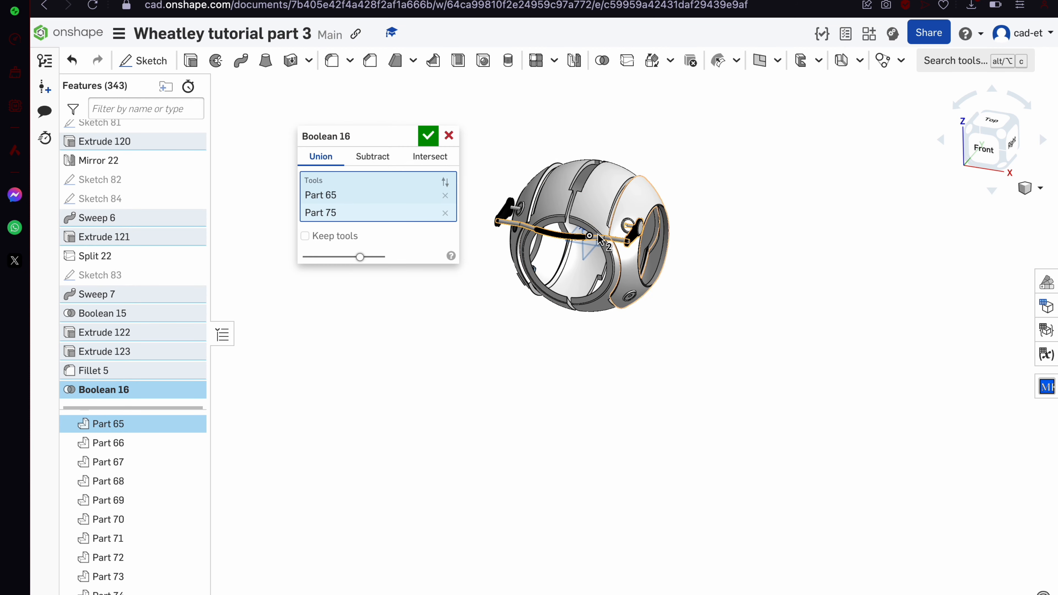
pyautogui.click(505, 214)
pyautogui.scroll(5, 505, 213)
pyautogui.click(427, 137)
# Orbit around and inspect the combined handle from above
pyautogui.moveTo(496, 250); pyautogui.dragTo(576, 220, button='right')
pyautogui.click(625, 194)
pyautogui.moveTo(253, 449); pyautogui.dragTo(576, 492, button='right')
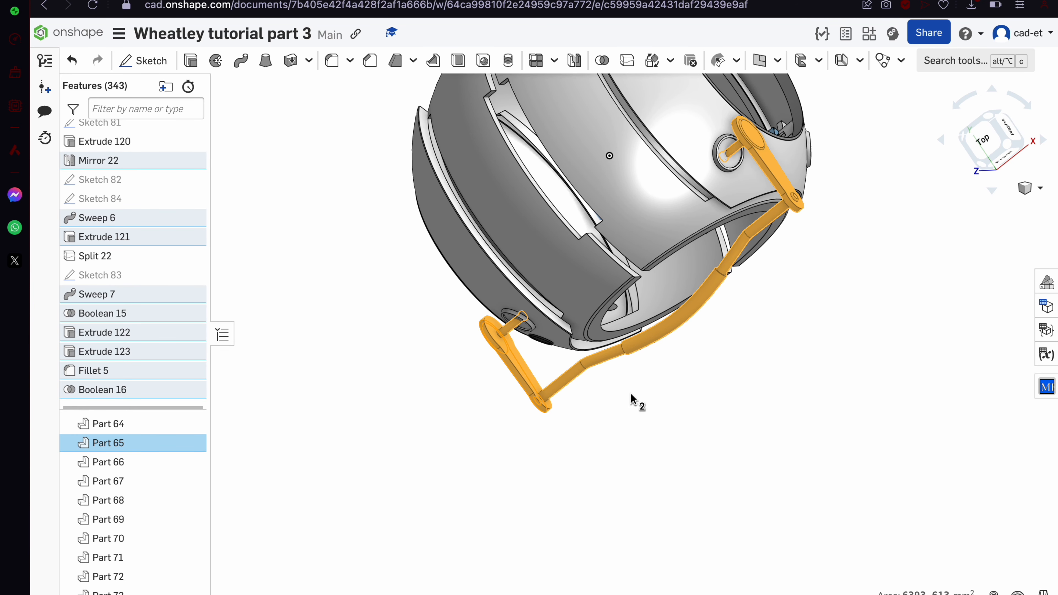
pyautogui.click(732, 453)
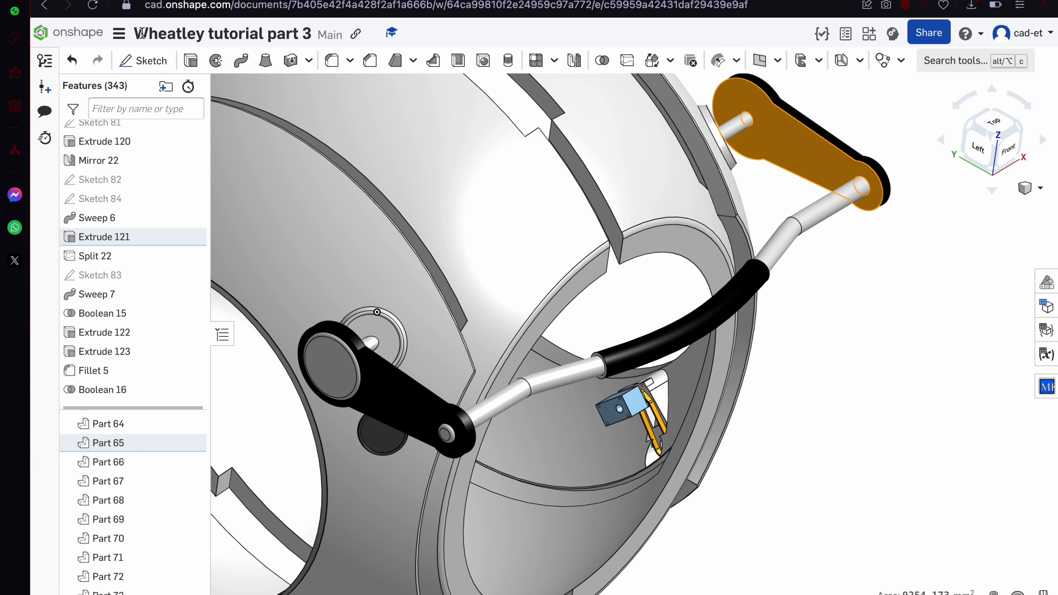
# On the arm face, sketch circles on both pins: Ø20 lower, Ø30 upper
pyautogui.click(143, 60)
pyautogui.press('c')
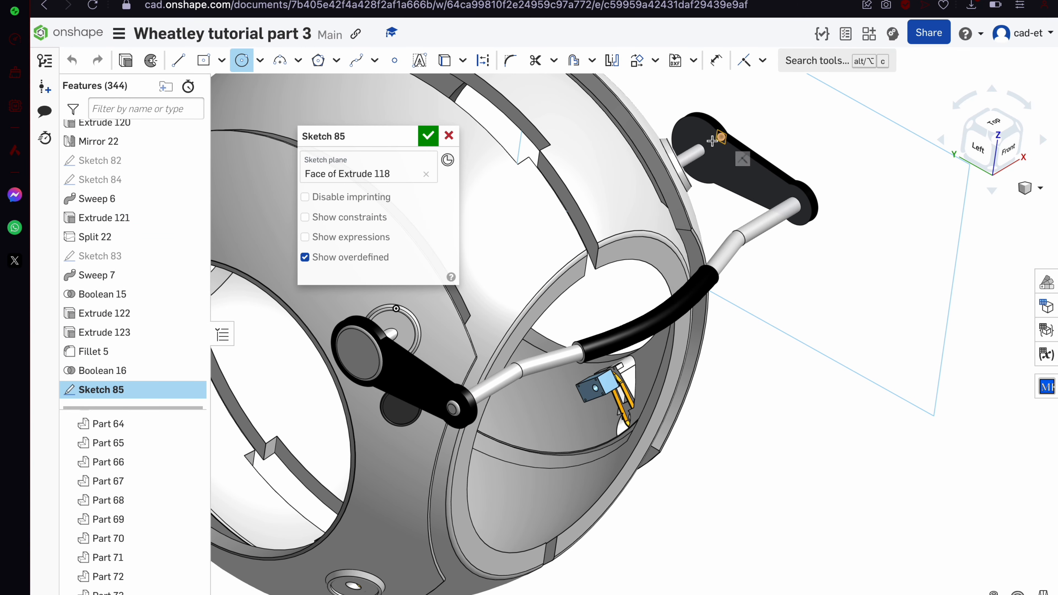
pyautogui.scroll(10, 712, 142)
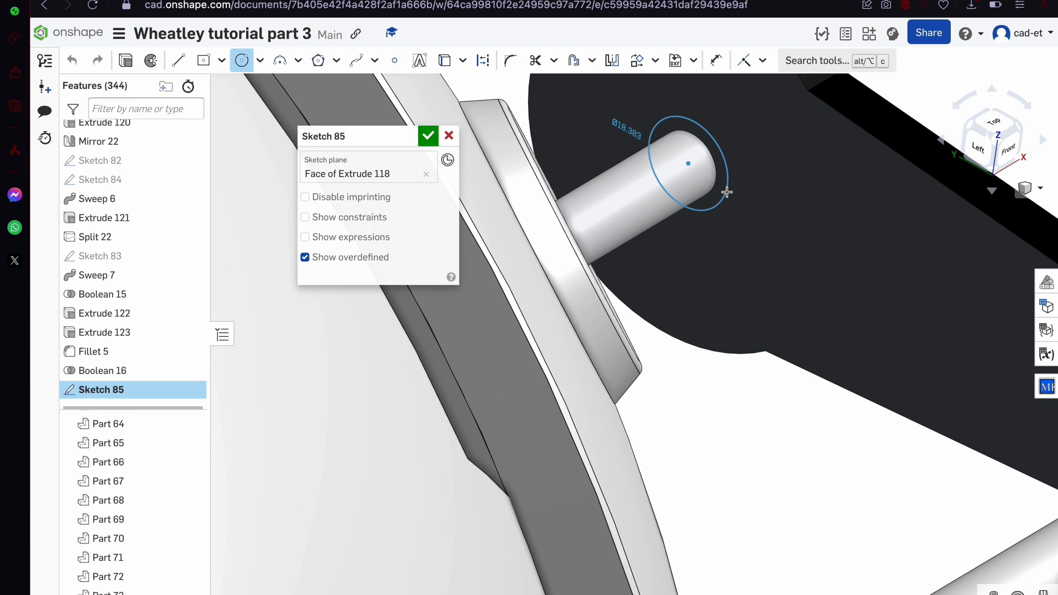
pyautogui.write('2')
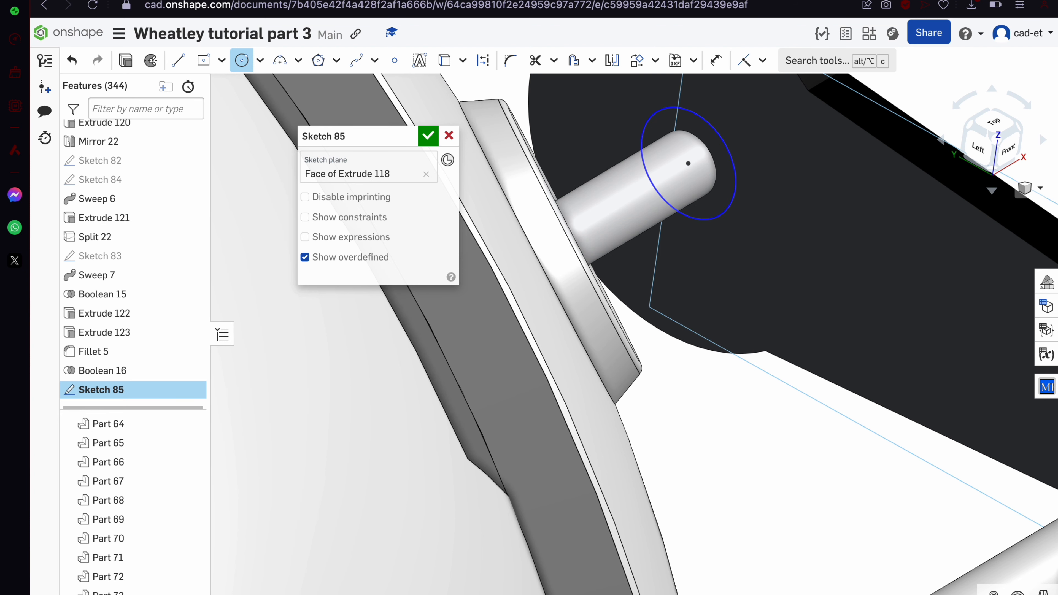
pyautogui.scroll(-8, 886, 367)
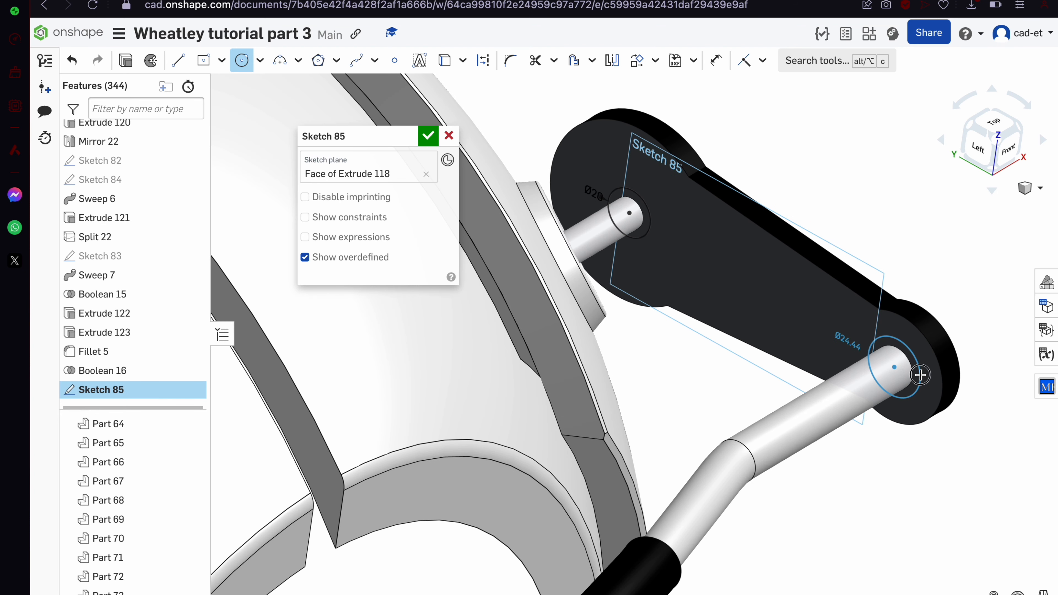
pyautogui.write('20')
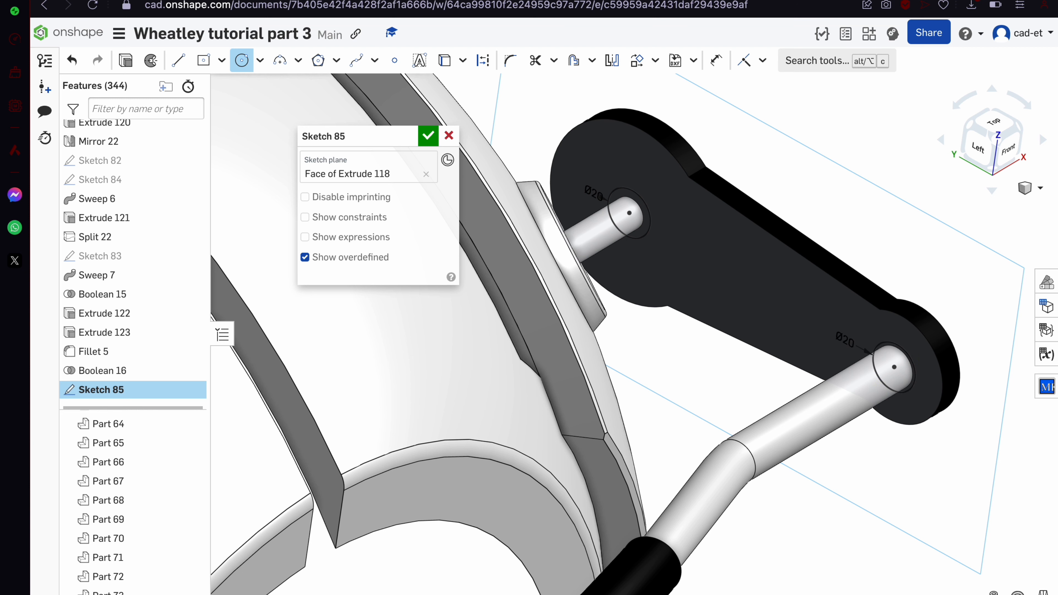
pyautogui.press('Escape')
pyautogui.doubleClick(591, 192)
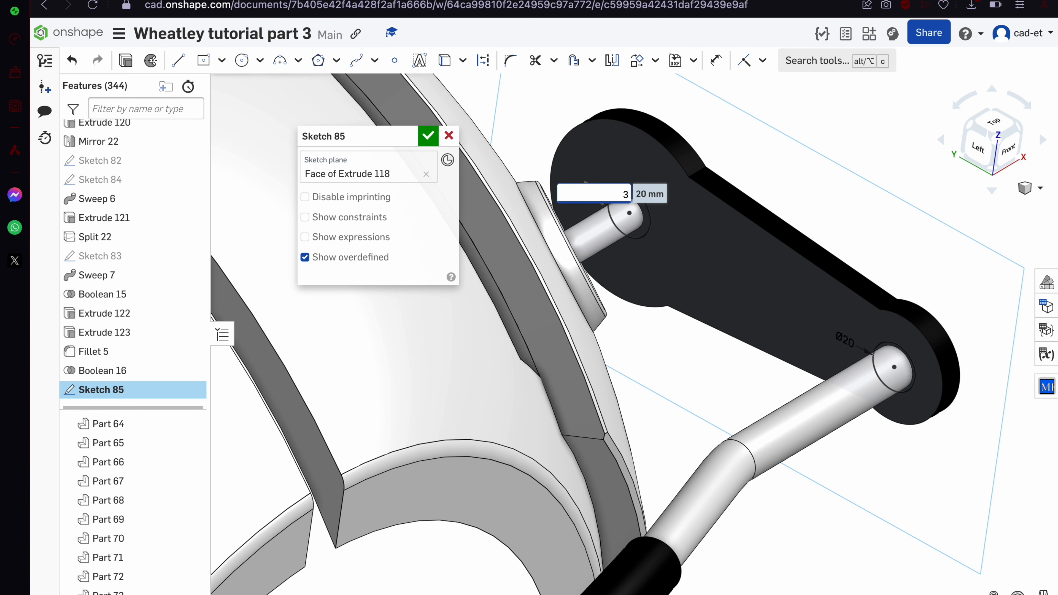
pyautogui.write('30')
pyautogui.press('Return')
# Draw a centre line between the circles, offset it 5 mm both ways, and accept
pyautogui.click(178, 60)
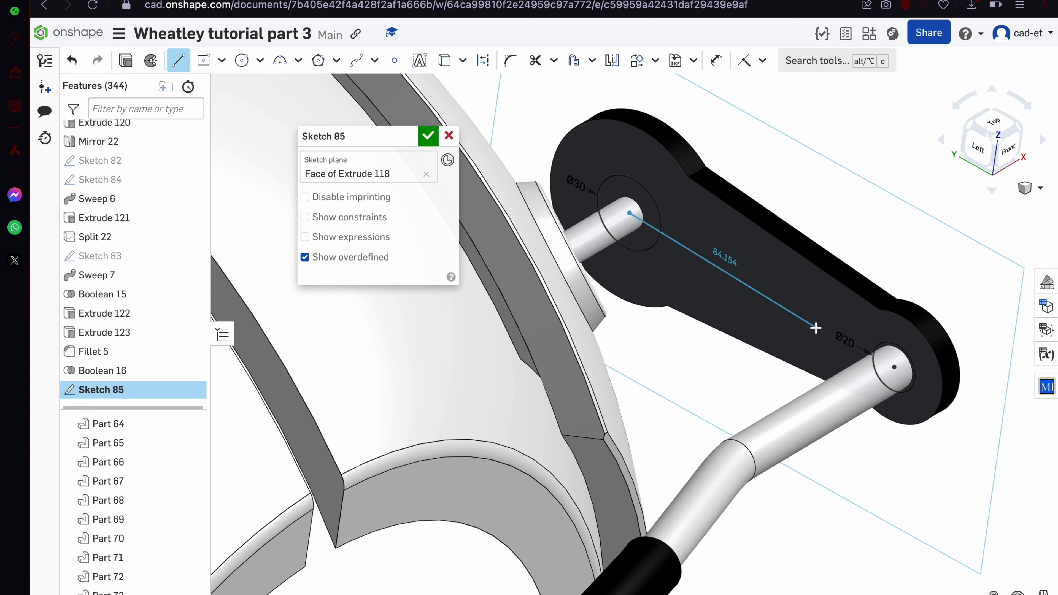
pyautogui.click(892, 367)
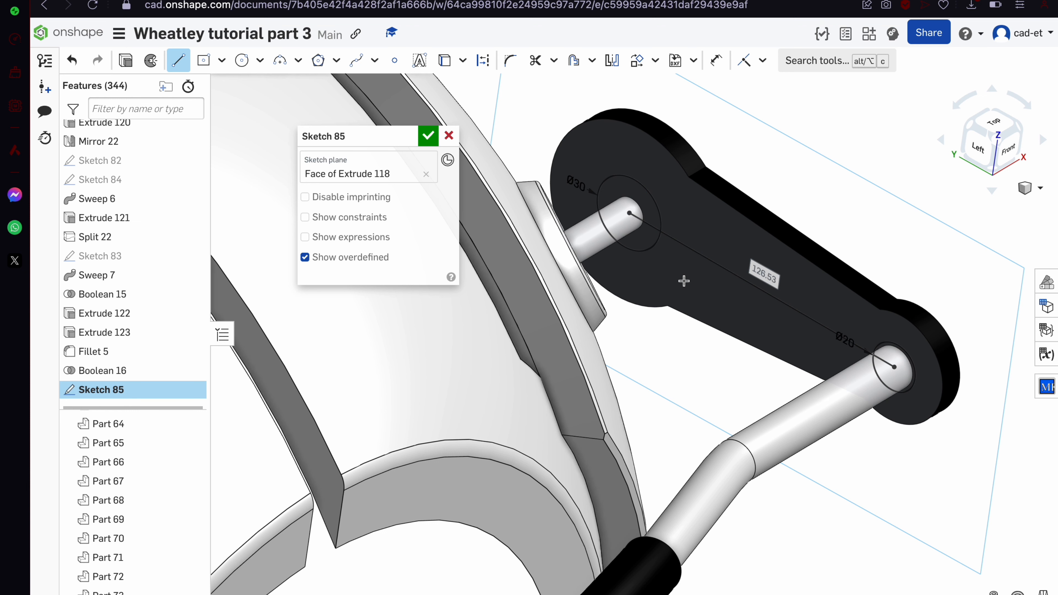
pyautogui.click(712, 262)
pyautogui.scroll(5, 711, 262)
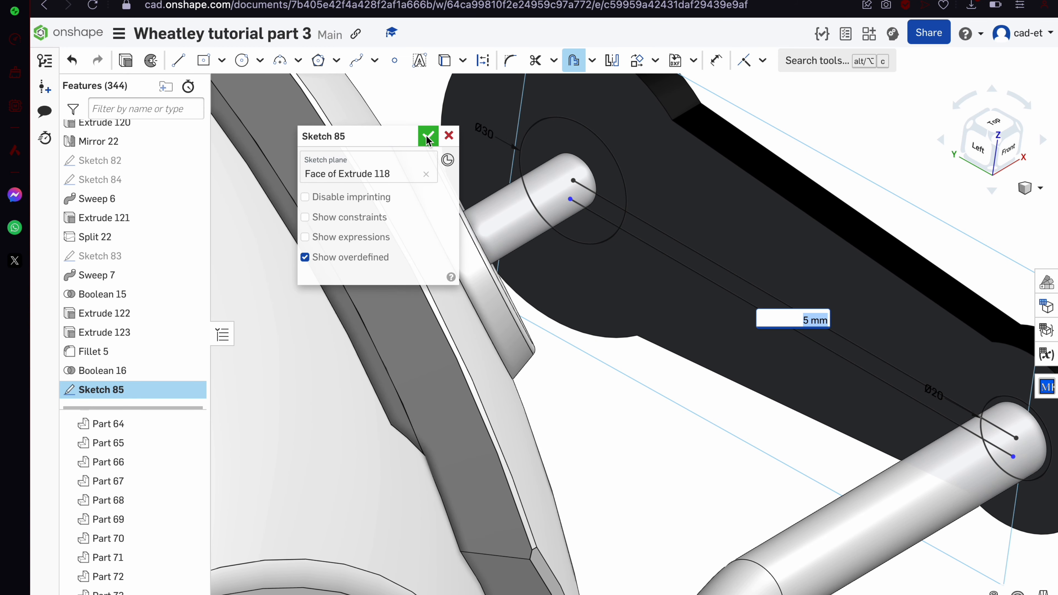
pyautogui.click(428, 135)
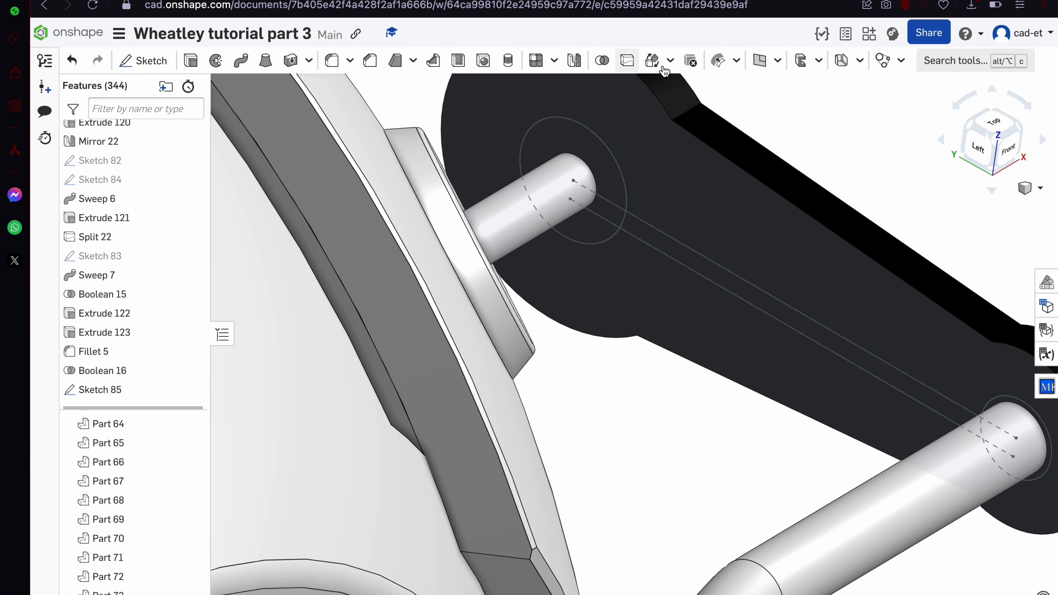
# Create Plane 3 as an Offset plane from the Sketch 85 face
pyautogui.click(760, 60)
pyautogui.click(619, 251)
pyautogui.scroll(-5, 619, 250)
pyautogui.click(377, 200)
pyautogui.click(374, 220)
pyautogui.moveTo(604, 246); pyautogui.dragTo(613, 314, button='right')
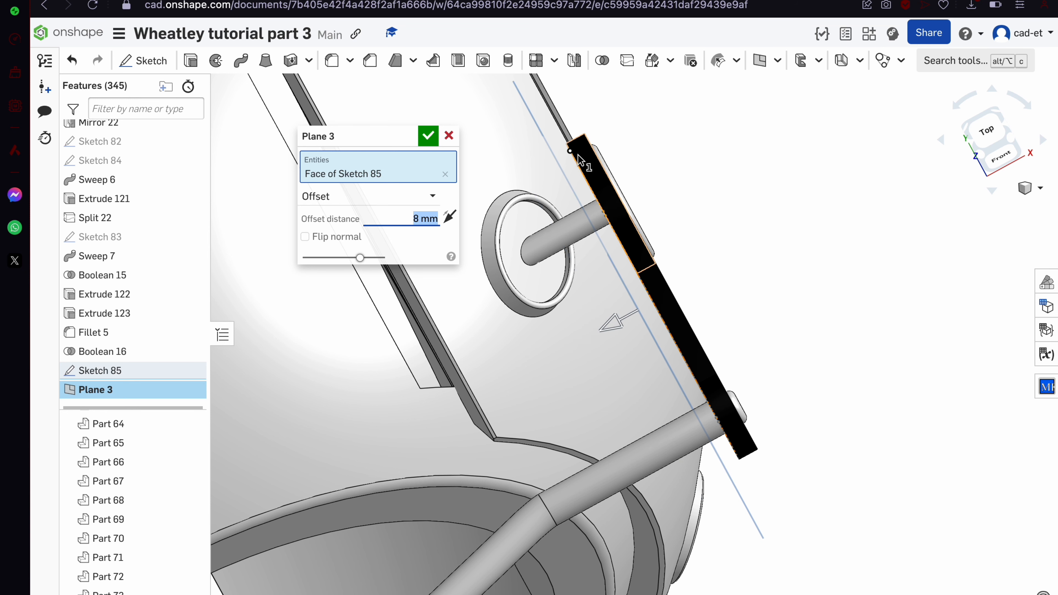
pyautogui.scroll(3, 578, 154)
pyautogui.click(429, 135)
# Change Plane 3's offset distance to 10 mm
pyautogui.moveTo(561, 229); pyautogui.dragTo(581, 198, button='right')
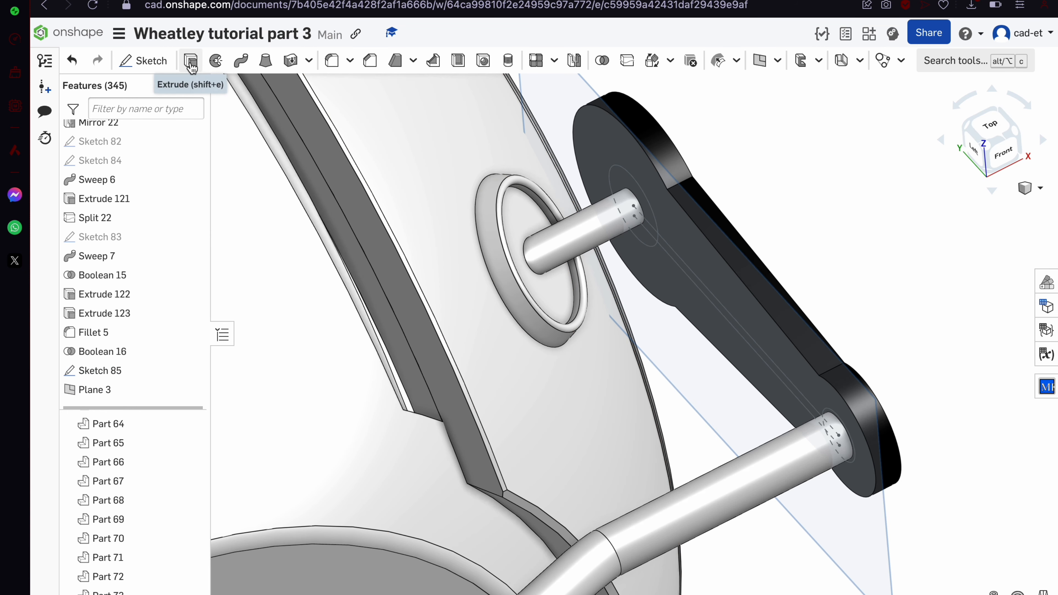
pyautogui.doubleClick(147, 391)
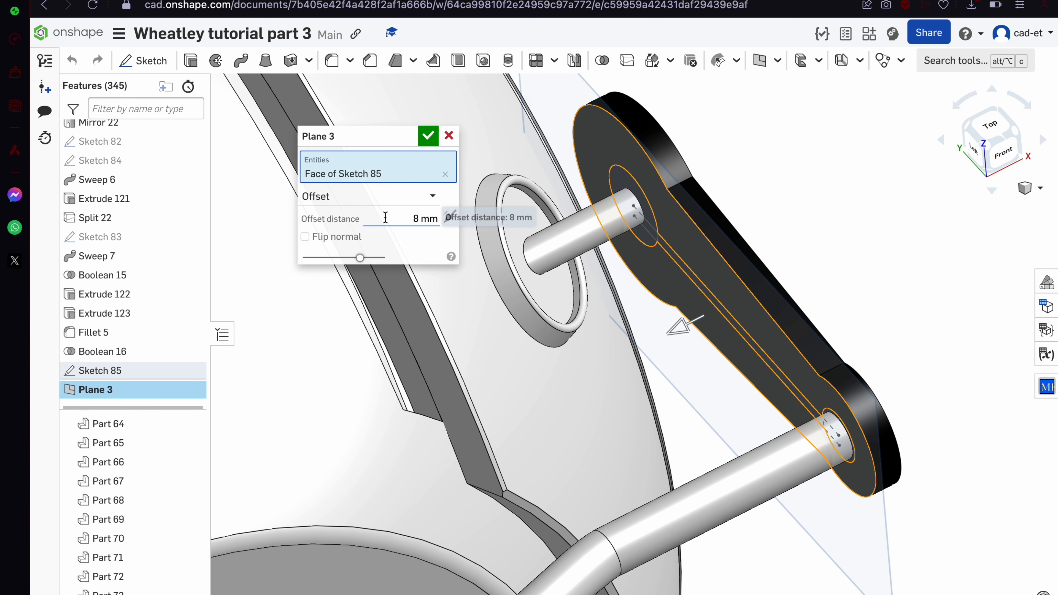
pyautogui.write('10')
pyautogui.press('Return')
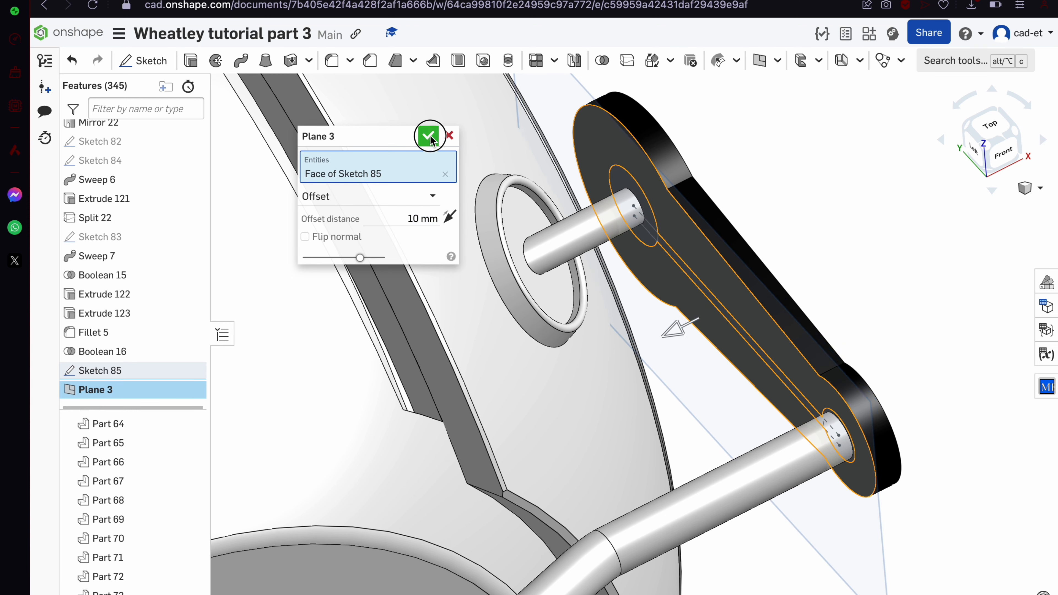
pyautogui.click(429, 136)
# Create Sketch 86 on Plane 3 with the lower pin's edge projected into it
pyautogui.click(143, 61)
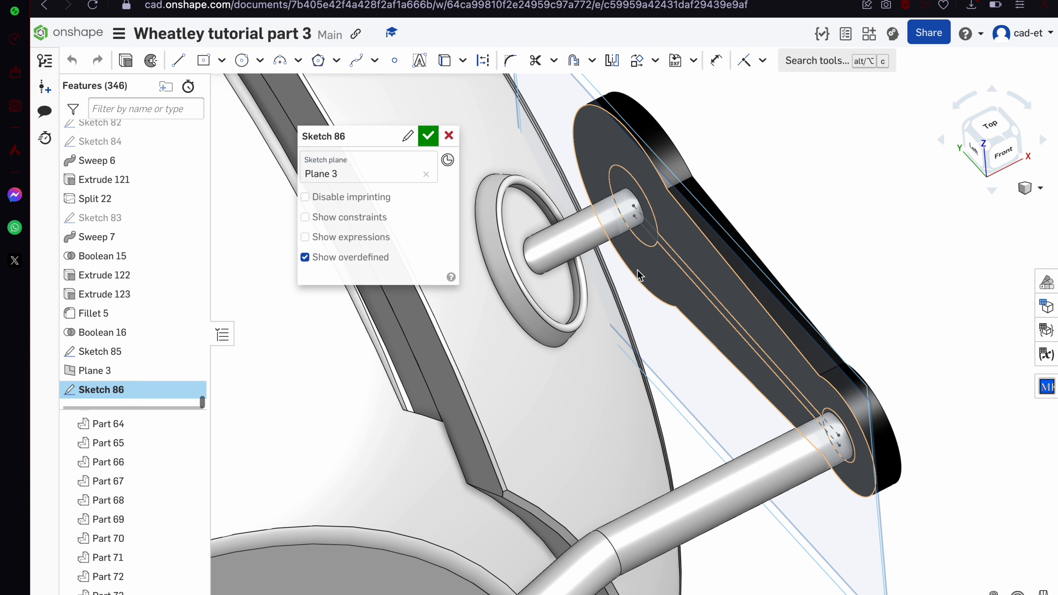
pyautogui.click(671, 255)
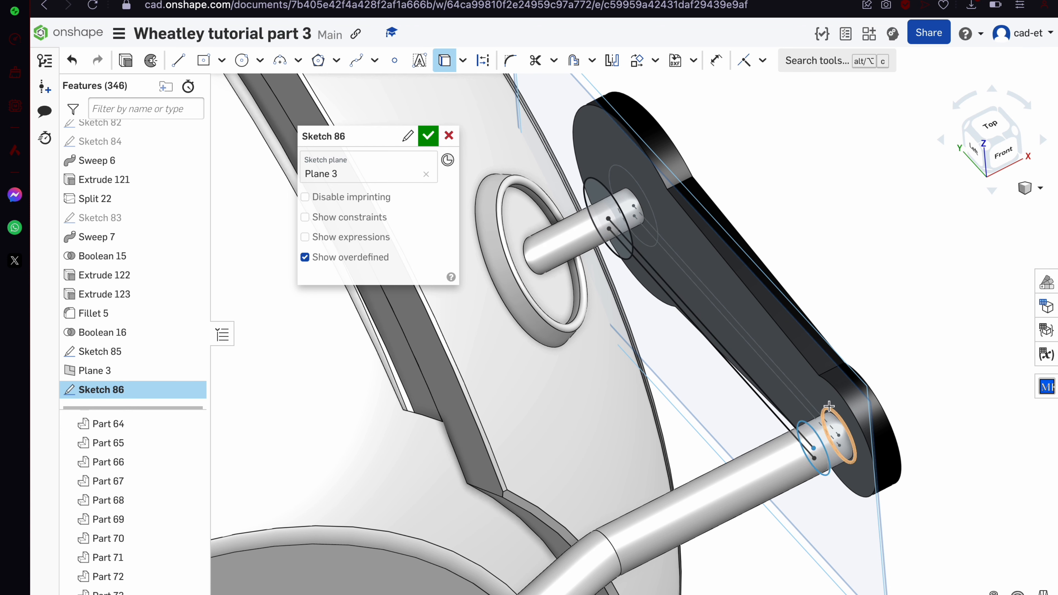
pyautogui.click(426, 135)
pyautogui.scroll(5, 654, 227)
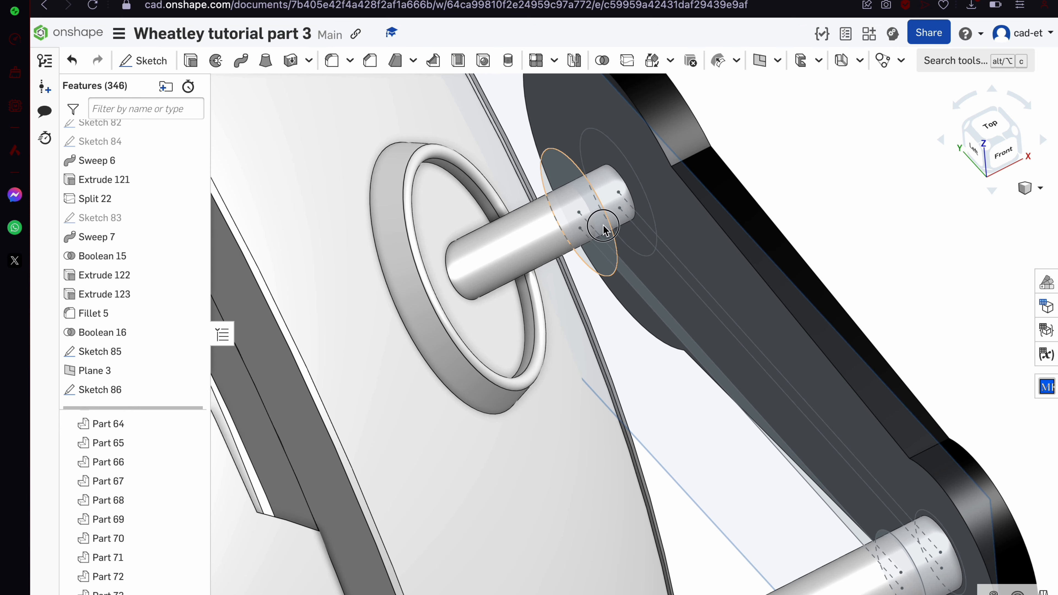
pyautogui.click(605, 229)
pyautogui.scroll(-4, 631, 271)
pyautogui.scroll(6, 792, 460)
pyautogui.scroll(2, 839, 474)
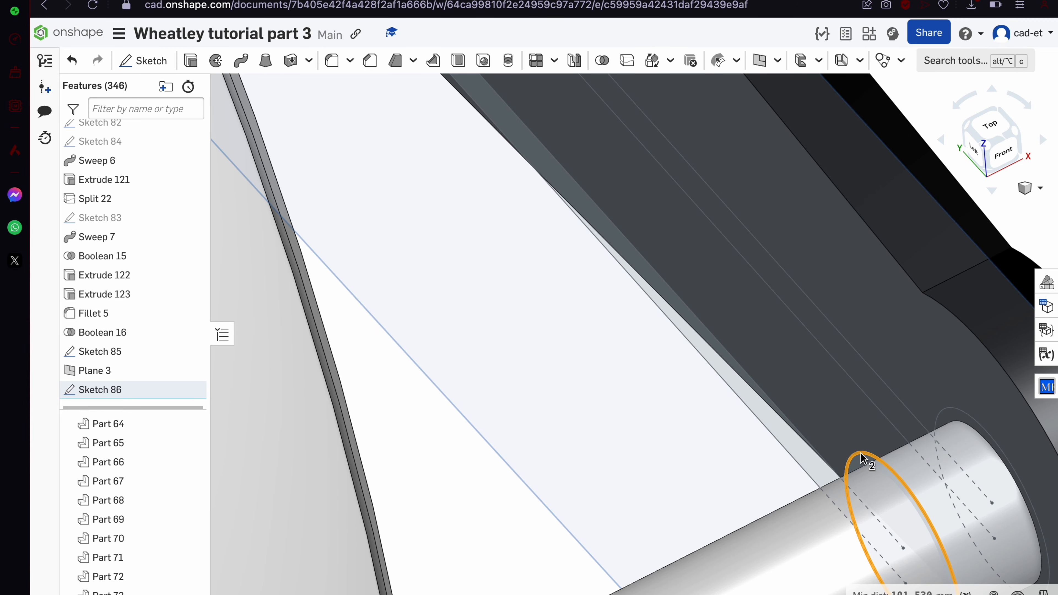
# Extrude the two pin circle regions symmetrically by 10 mm, adding them to Part 65
pyautogui.press('space')
pyautogui.click(864, 457)
pyautogui.scroll(-5, 864, 456)
pyautogui.scroll(3, 742, 247)
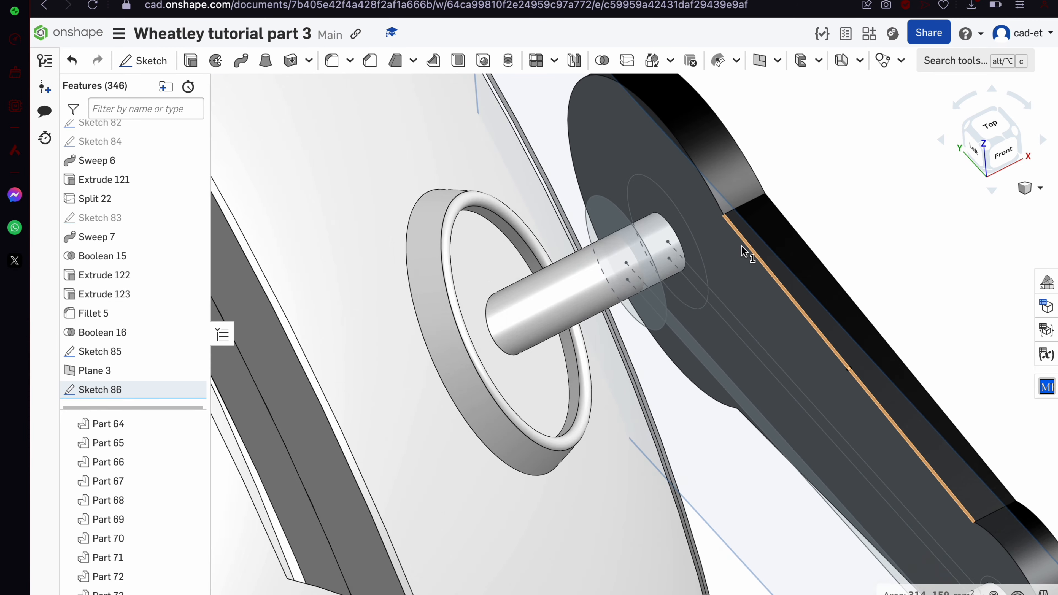
pyautogui.scroll(-3, 742, 250)
pyautogui.click(585, 221)
pyautogui.click(191, 60)
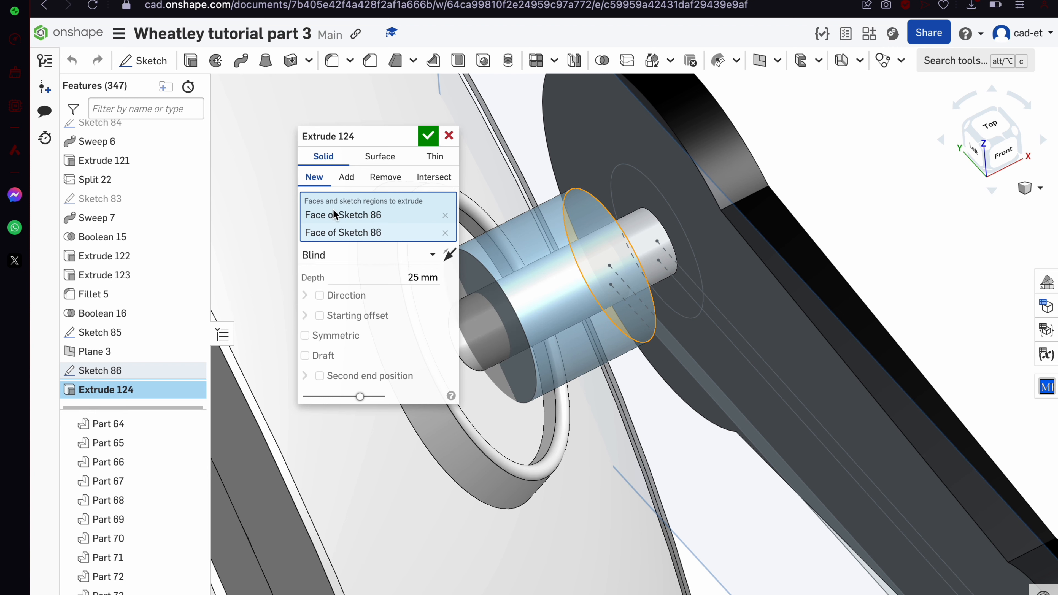
pyautogui.click(346, 177)
pyautogui.click(525, 296)
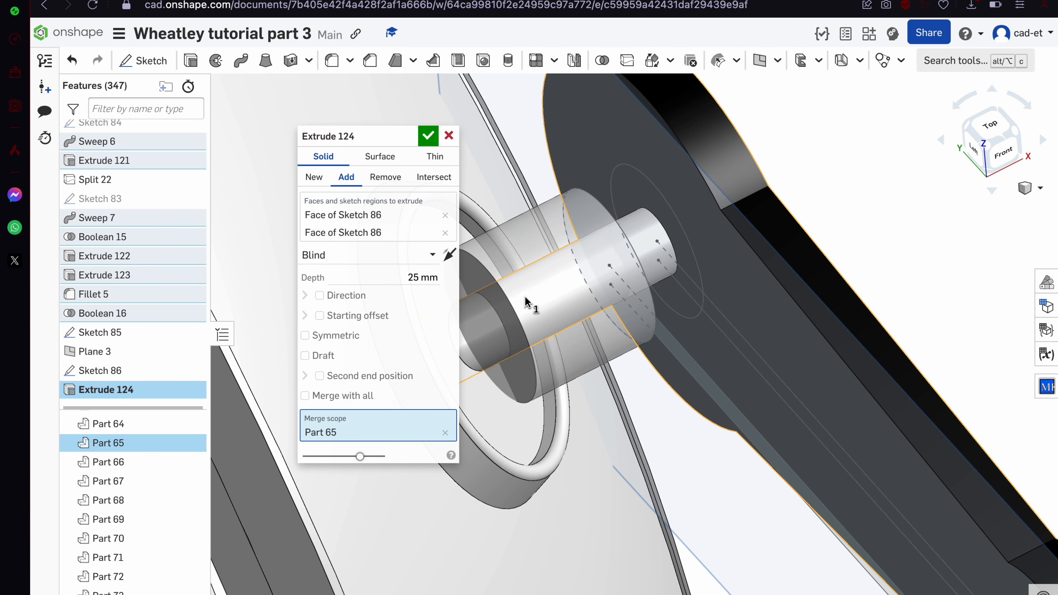
pyautogui.scroll(-3, 580, 296)
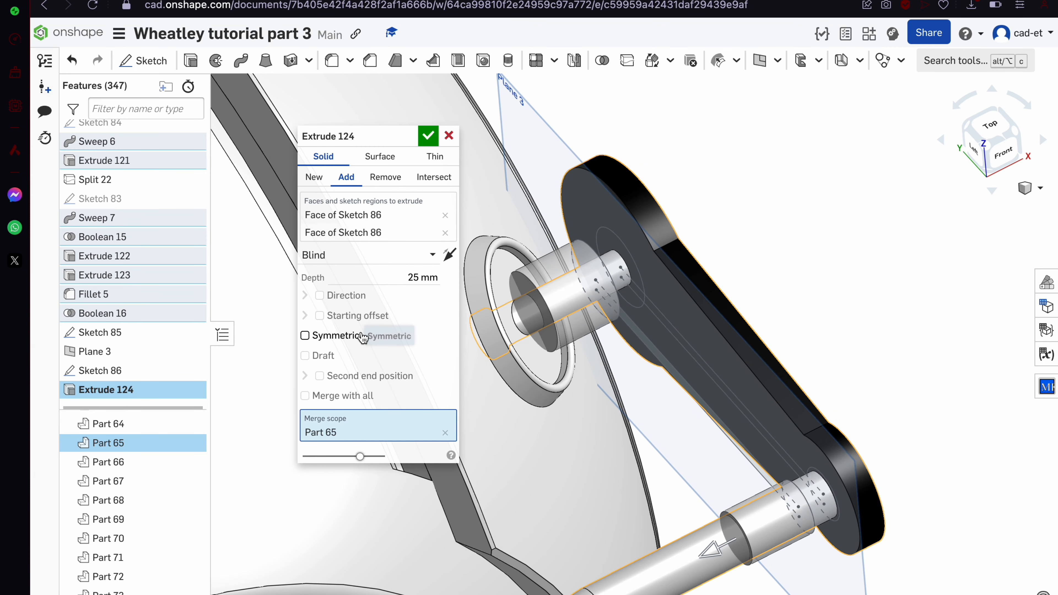
pyautogui.click(362, 337)
pyautogui.scroll(-1, 677, 377)
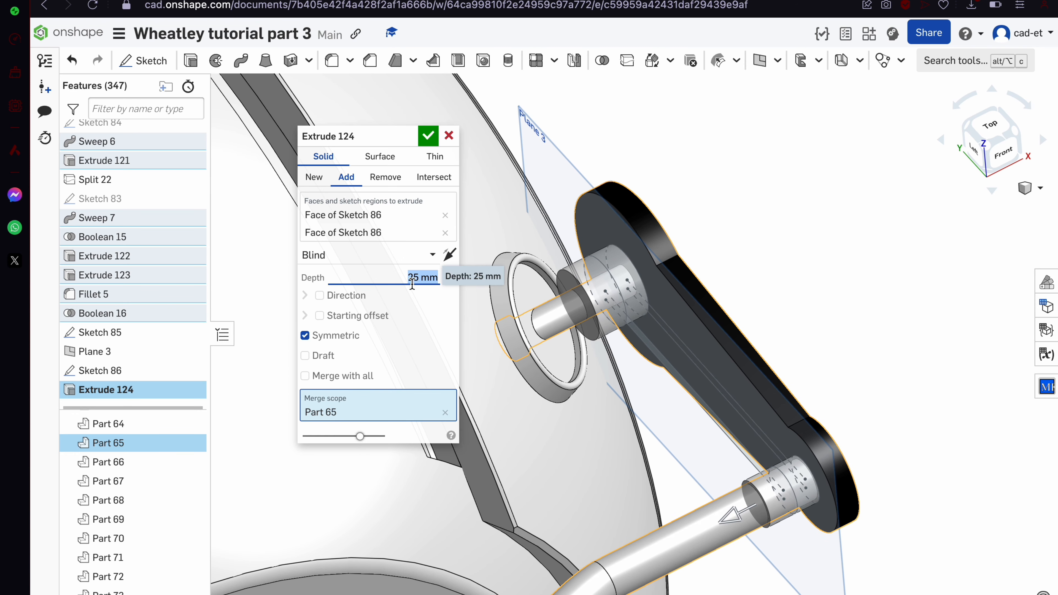
pyautogui.write('10')
pyautogui.press('Return')
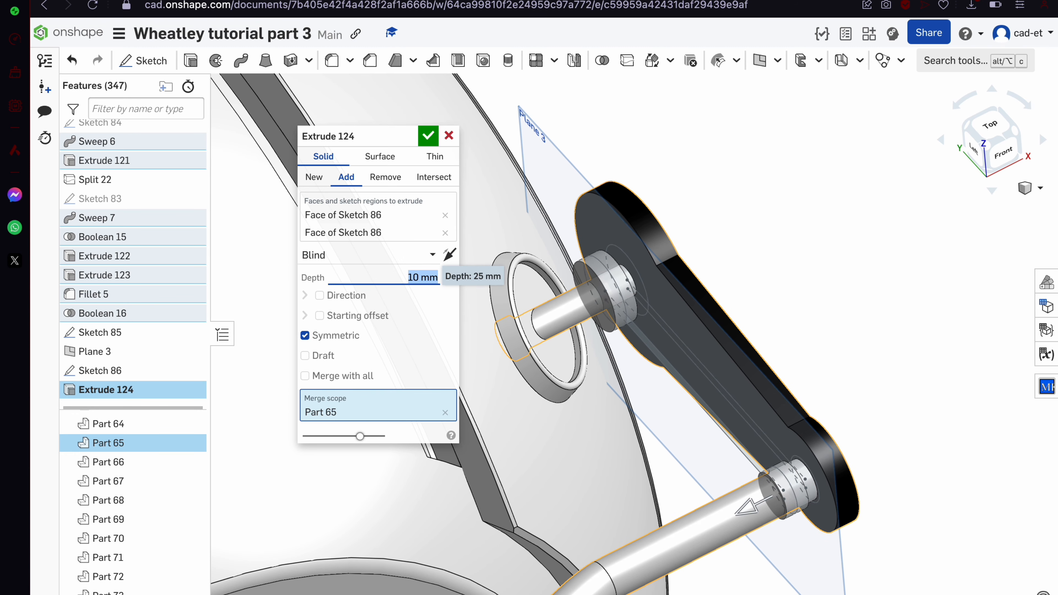
# Change Extrude 124's depth to 12 mm
pyautogui.scroll(4, 702, 377)
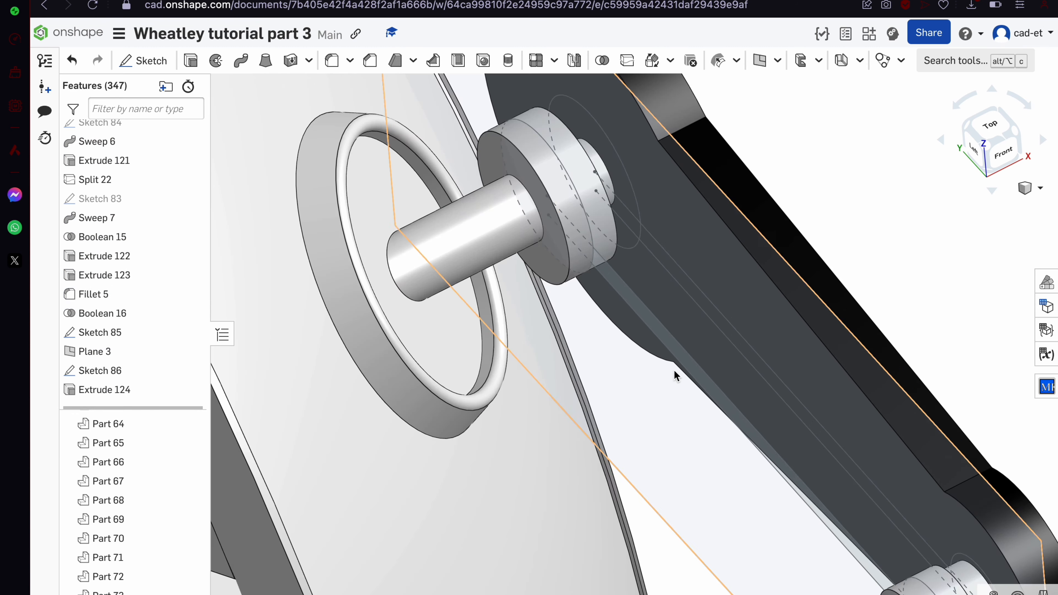
pyautogui.doubleClick(134, 391)
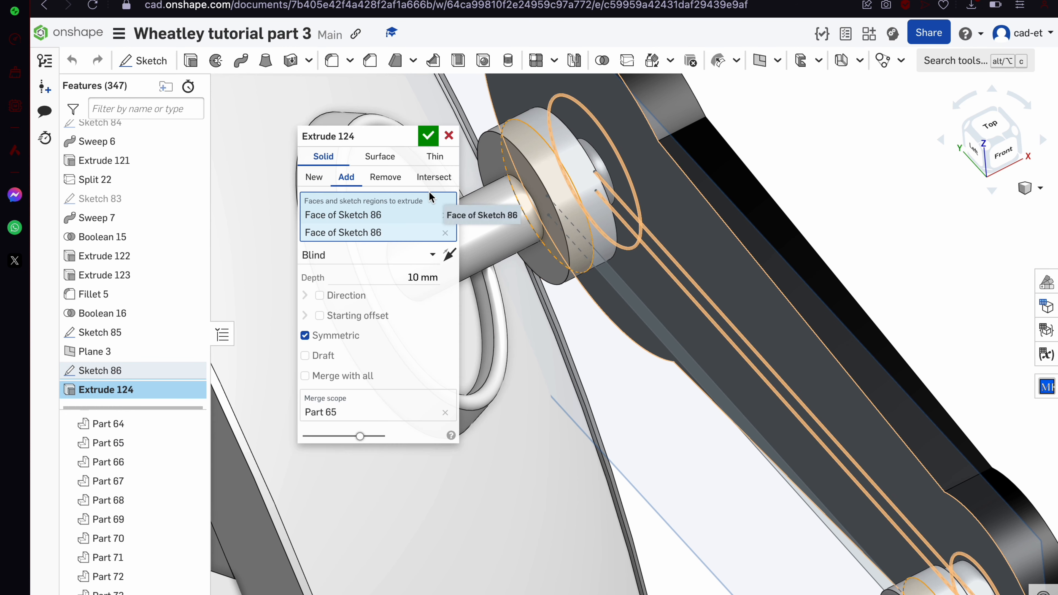
pyautogui.click(403, 275)
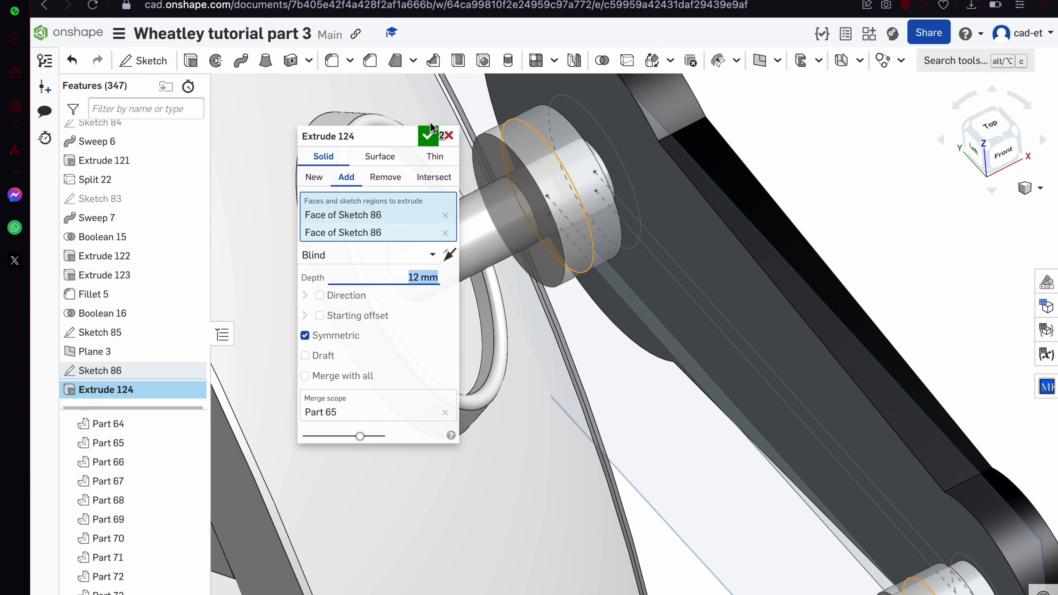
pyautogui.press('Return')
# Keep Plane 3 at its 10 mm offset and select the sketch region along the arm edge
pyautogui.doubleClick(125, 352)
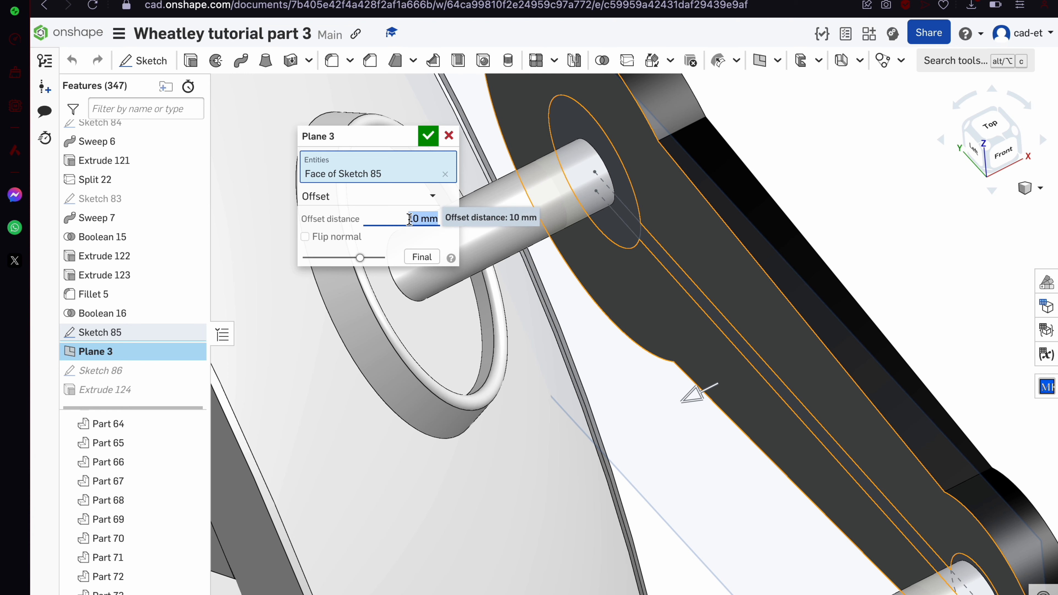
pyautogui.press('Return')
pyautogui.scroll(5, 598, 294)
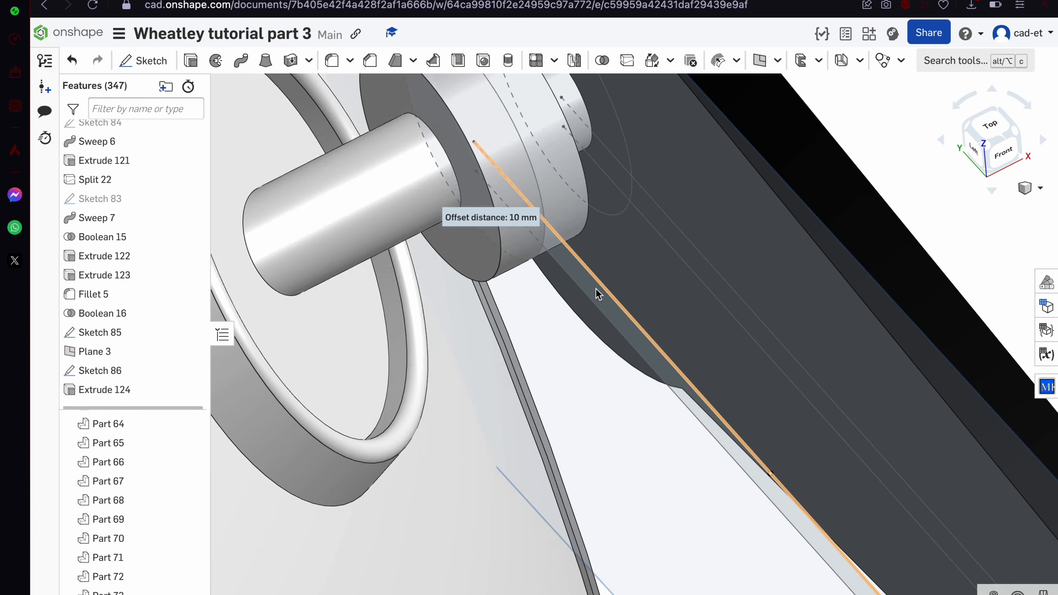
pyautogui.click(599, 298)
pyautogui.scroll(-5, 604, 307)
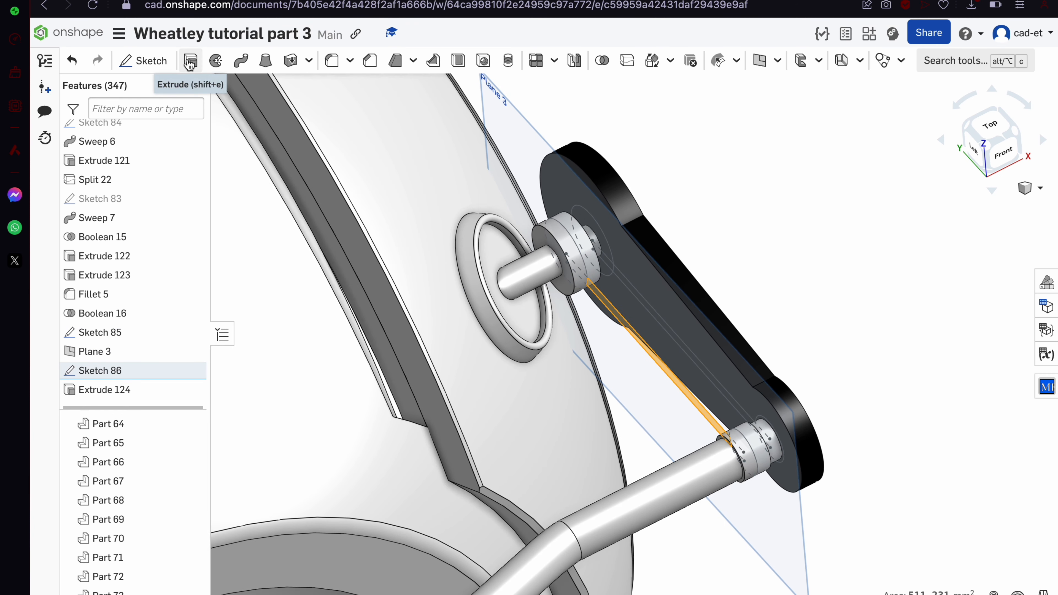
# Revolve the selected Sketch 86 region about its edge as a new separate part
pyautogui.click(216, 62)
pyautogui.click(655, 362)
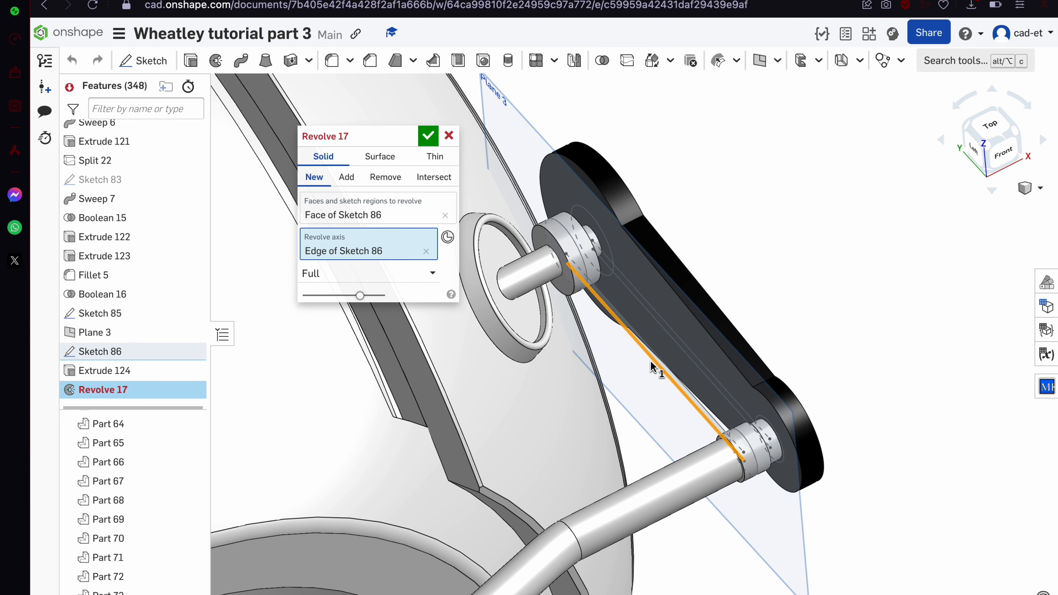
pyautogui.scroll(3, 652, 367)
pyautogui.click(366, 332)
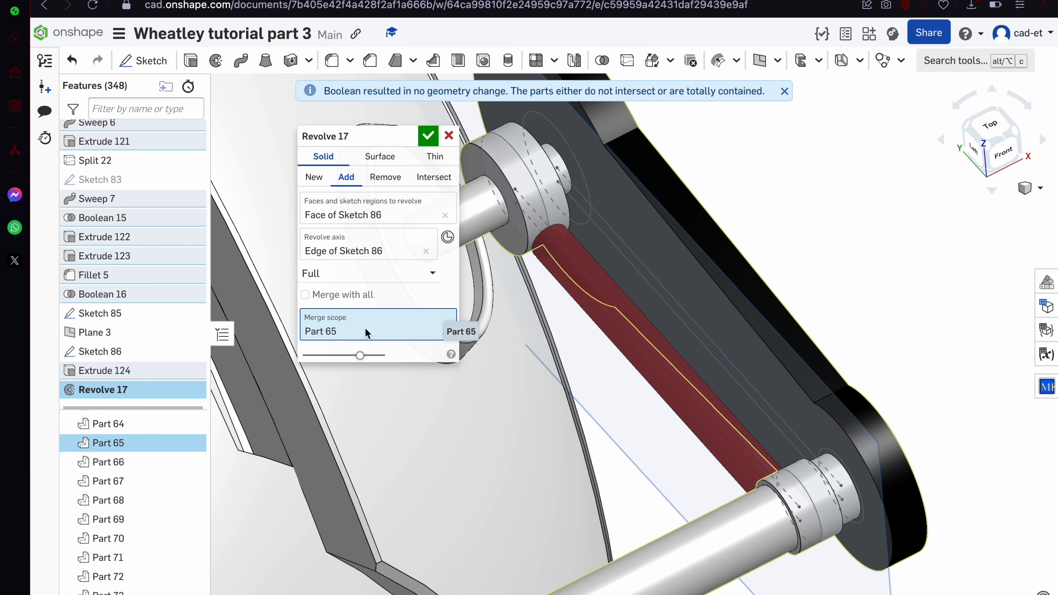
pyautogui.click(310, 174)
pyautogui.click(429, 139)
pyautogui.moveTo(529, 210); pyautogui.dragTo(561, 248, button='right')
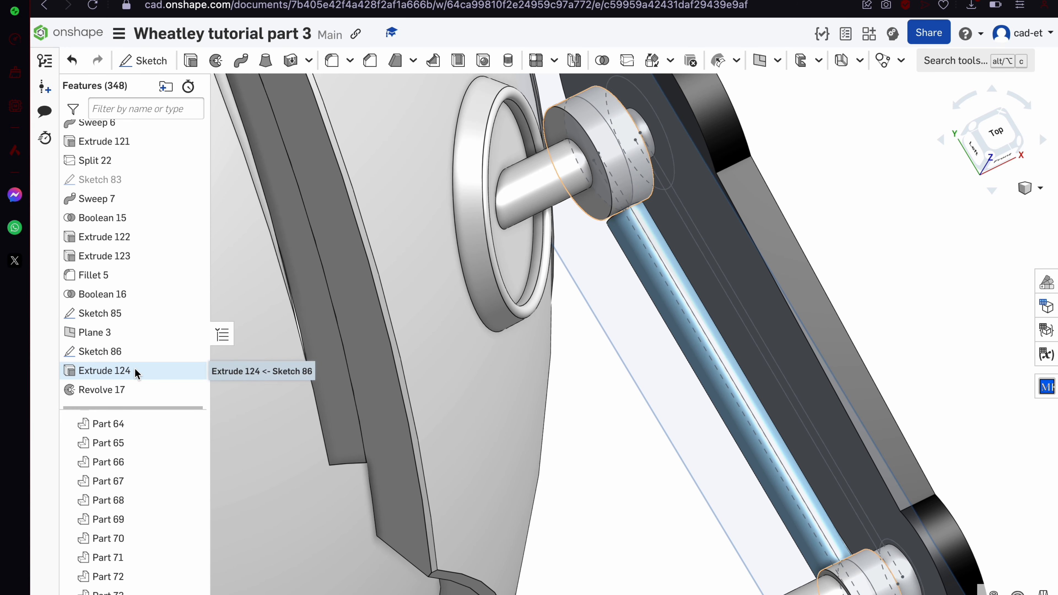
# Hide Parts 72, 71 and 65, and try merging the revolve into Part 65 with the collar region, then discard
pyautogui.doubleClick(135, 390)
pyautogui.scroll(5, 458, 206)
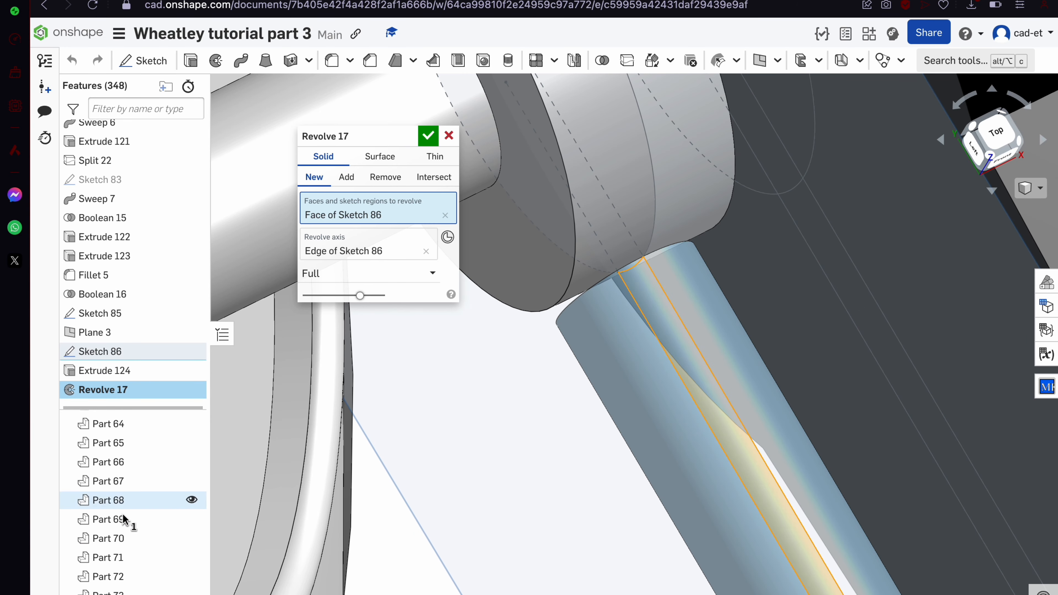
pyautogui.scroll(-1, 175, 579)
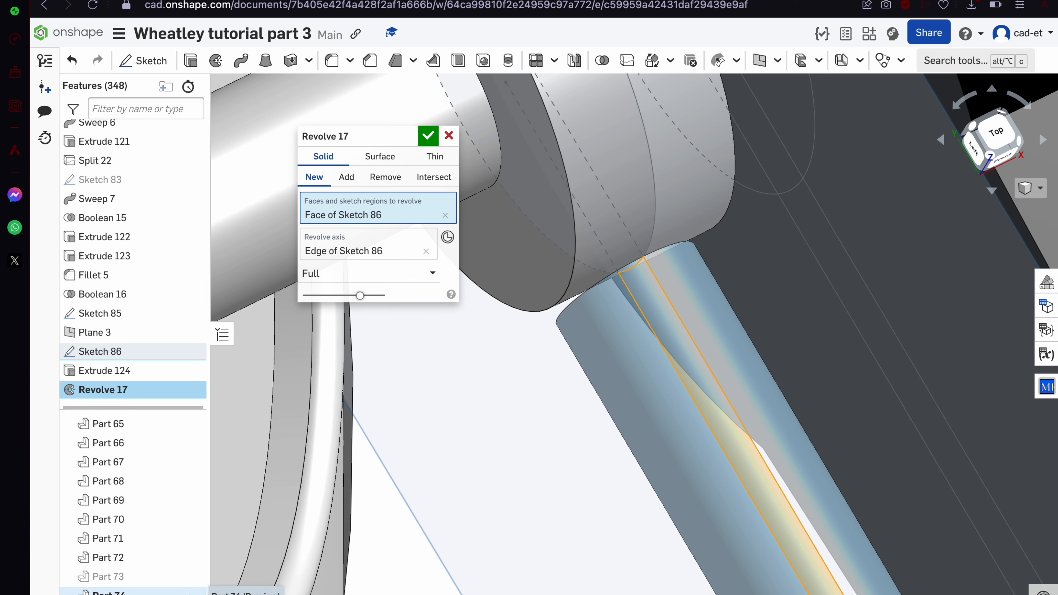
pyautogui.click(191, 558)
pyautogui.click(192, 538)
pyautogui.rightClick(562, 217)
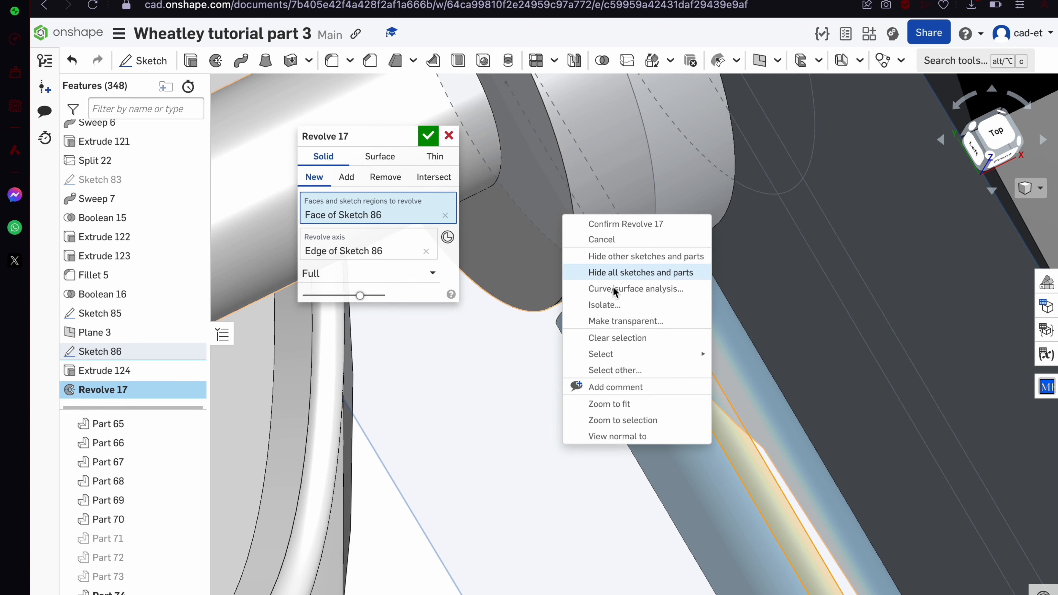
pyautogui.click(352, 182)
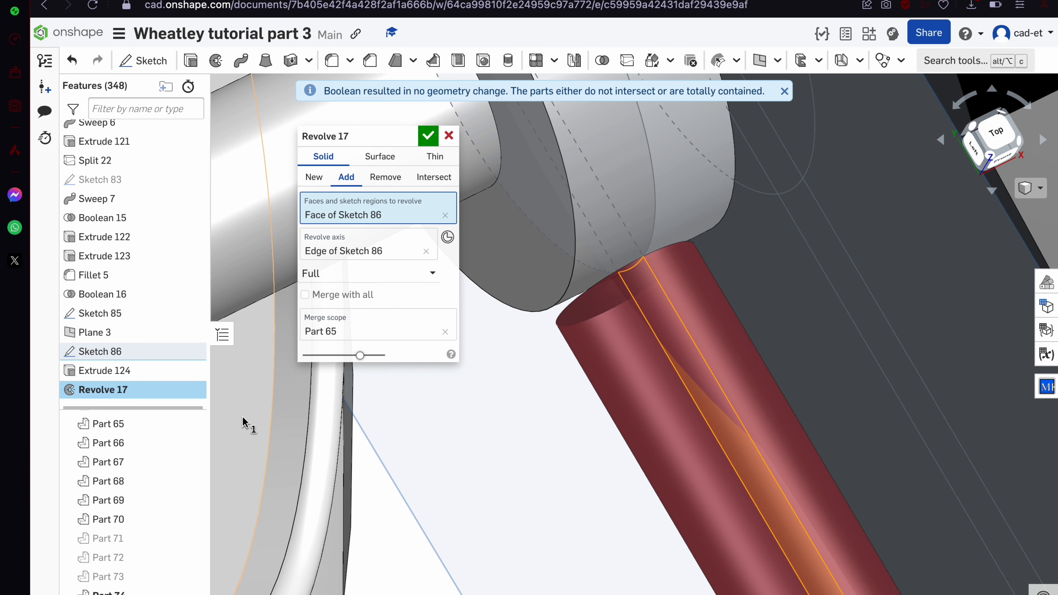
pyautogui.click(191, 424)
pyautogui.click(624, 237)
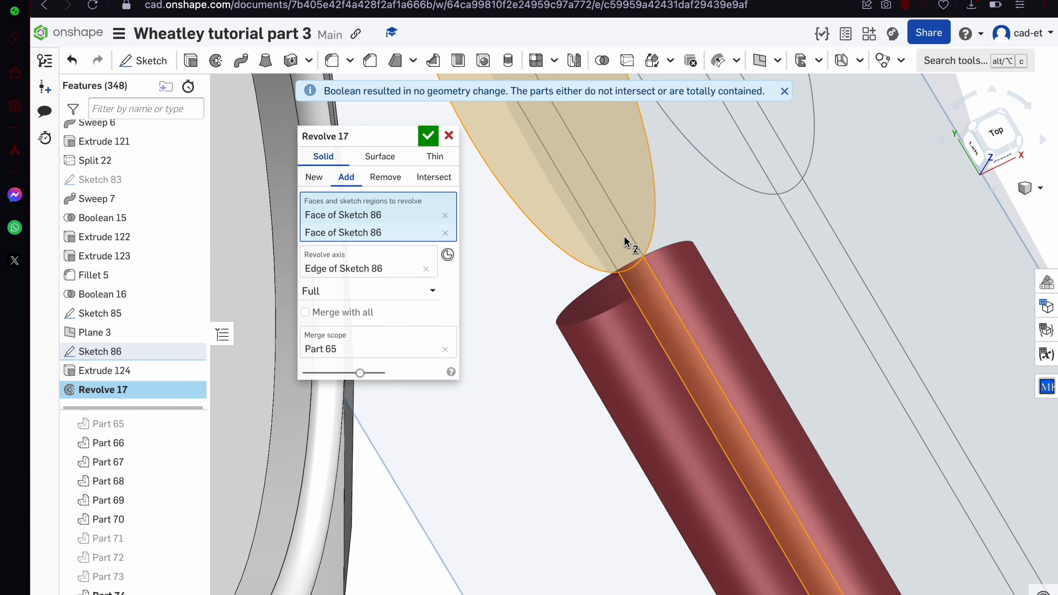
pyautogui.scroll(-10, 624, 236)
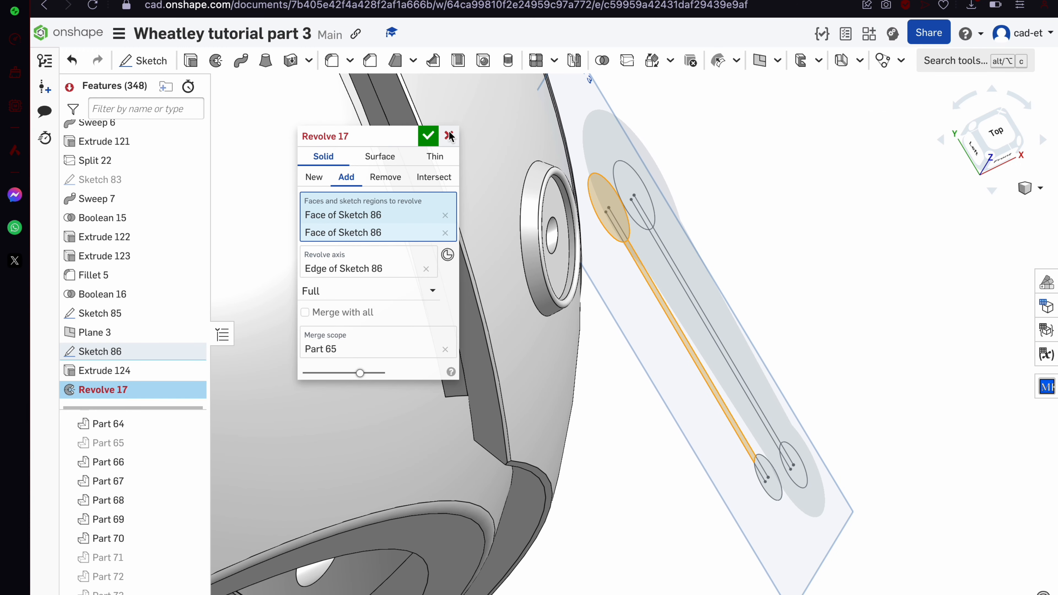
pyautogui.click(429, 135)
# Edit Sketch 86 at the lower collar arc endpoint with straight lines, then close it
pyautogui.doubleClick(100, 352)
pyautogui.scroll(5, 563, 297)
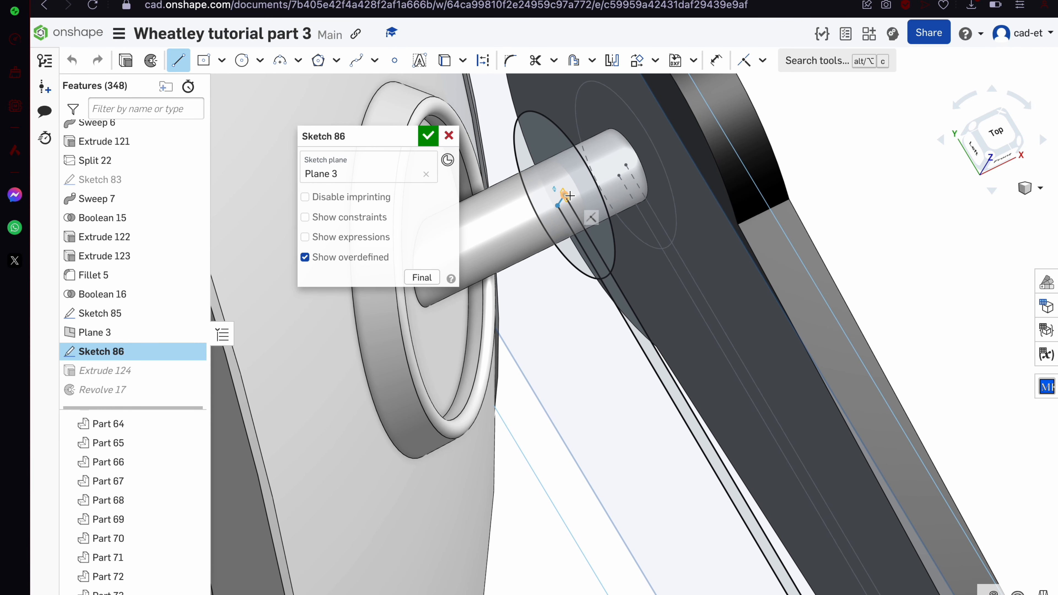
pyautogui.scroll(-4, 566, 196)
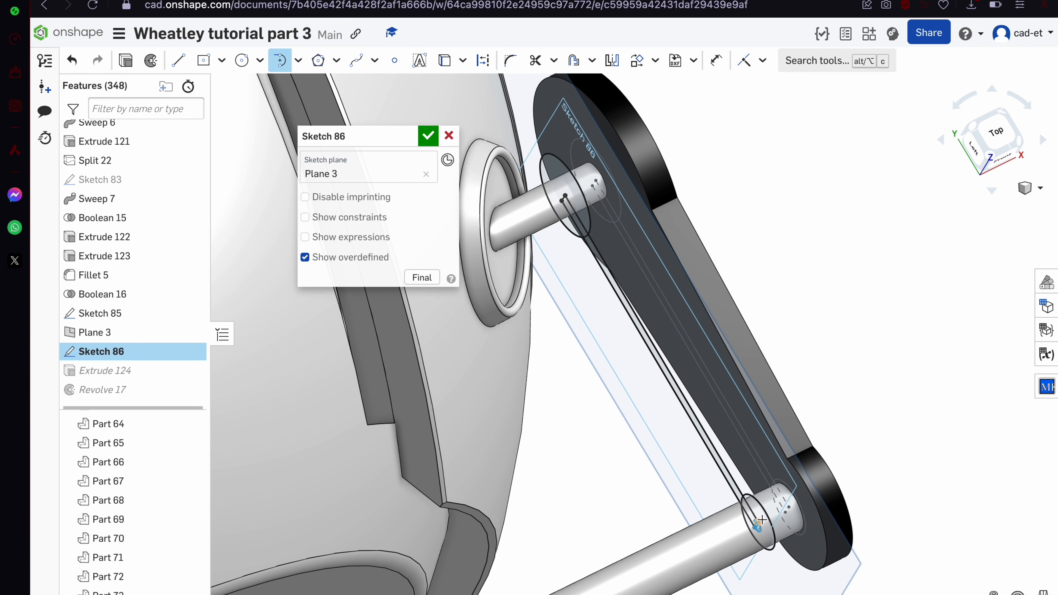
pyautogui.scroll(5, 761, 520)
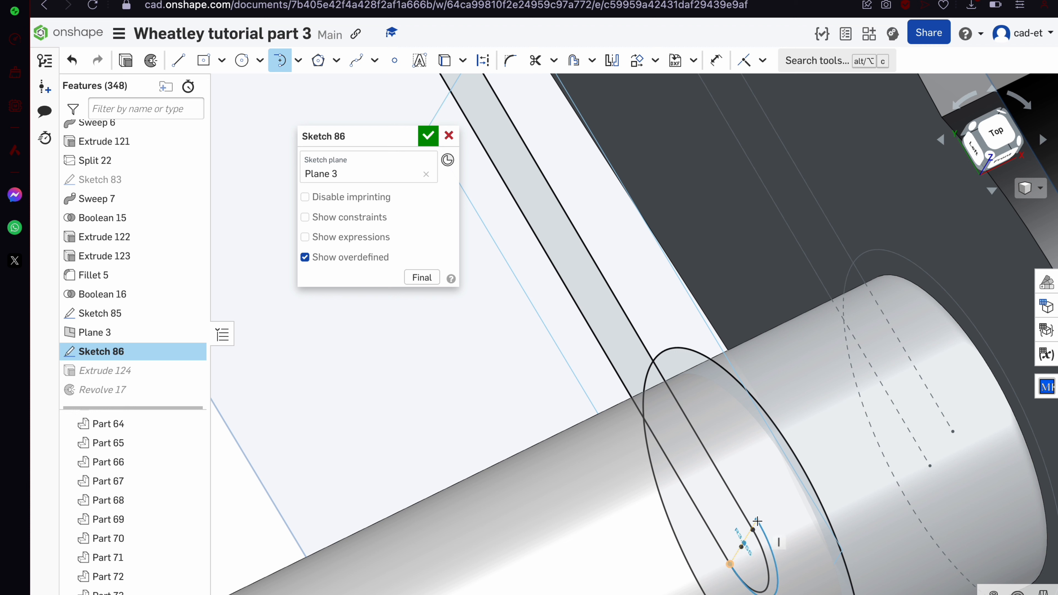
pyautogui.click(728, 565)
pyautogui.click(179, 61)
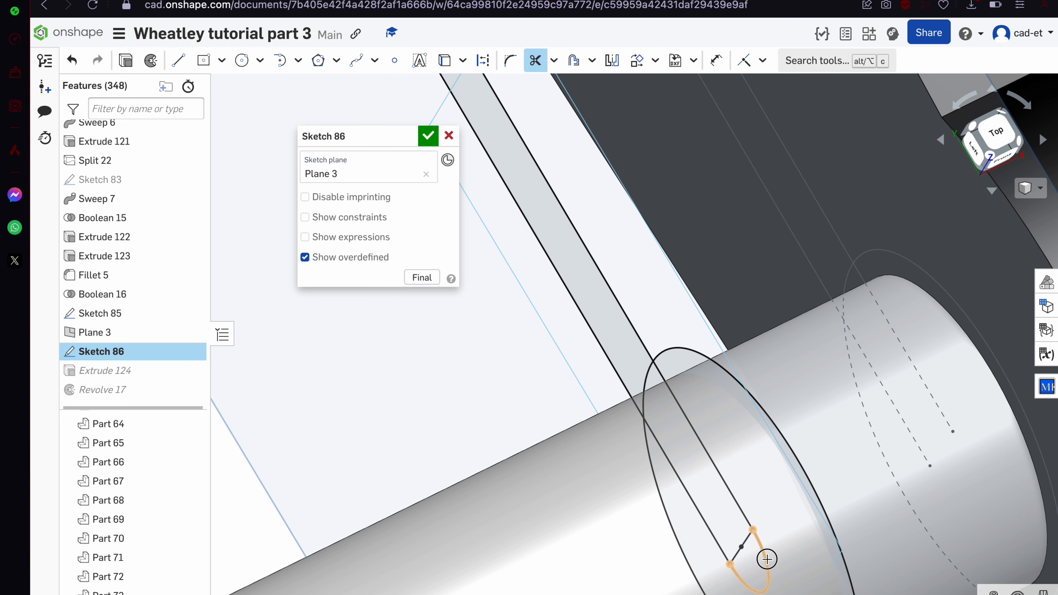
pyautogui.scroll(-5, 763, 524)
pyautogui.click(428, 136)
pyautogui.moveTo(577, 291)
pyautogui.mouseDown(button='right')
pyautogui.moveTo(633, 335)
pyautogui.moveTo(658, 336)
pyautogui.moveTo(649, 330)
pyautogui.mouseUp(button='right')
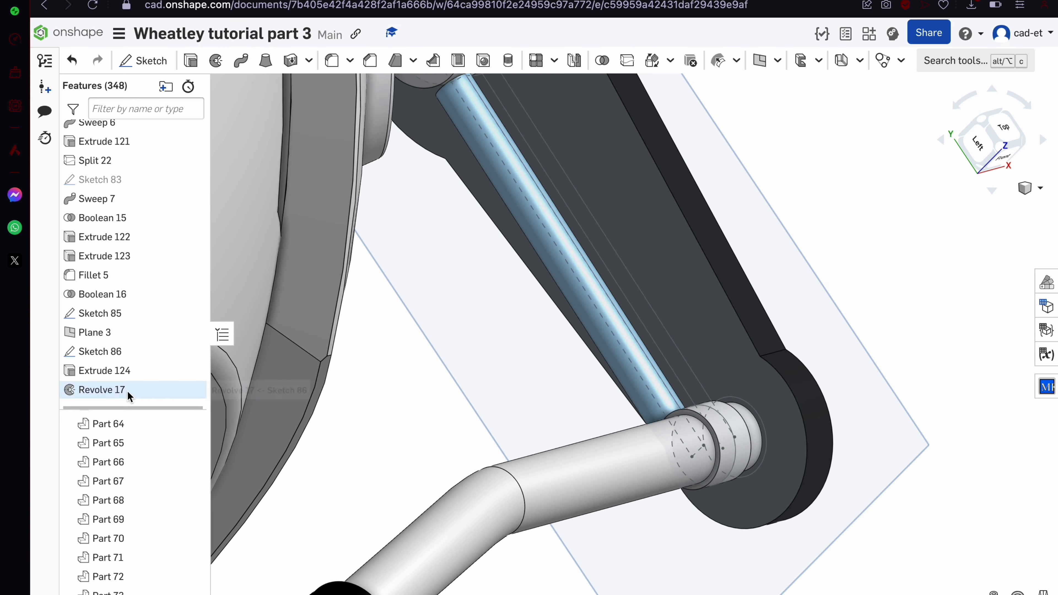
# Redefine Revolve 17 about the rod's long edge and merge it into Part 65
pyautogui.doubleClick(102, 390)
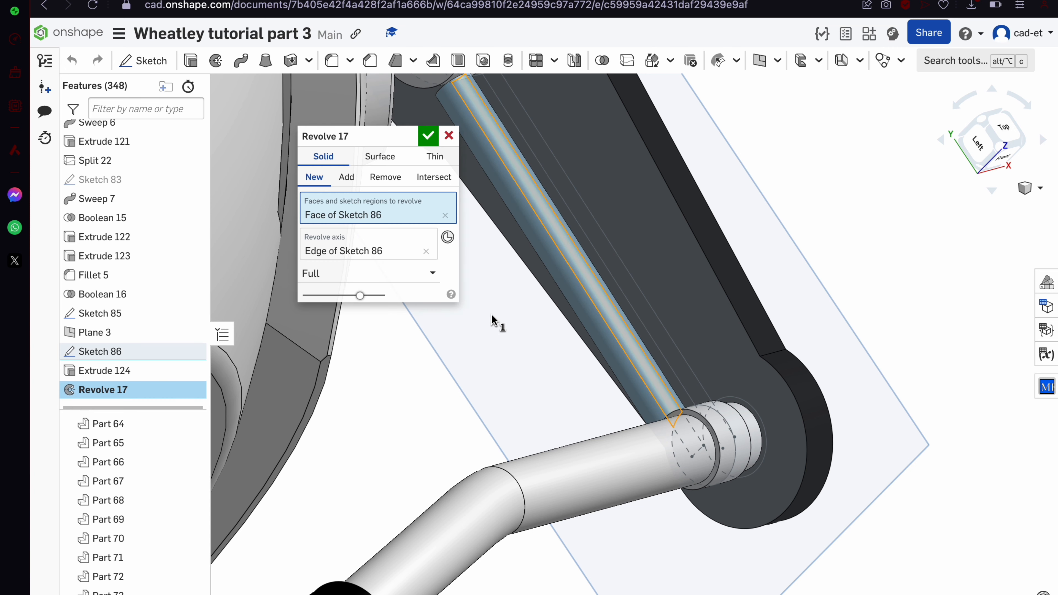
pyautogui.click(426, 251)
pyautogui.click(585, 245)
pyautogui.moveTo(583, 250); pyautogui.dragTo(587, 240, button='right')
pyautogui.click(346, 178)
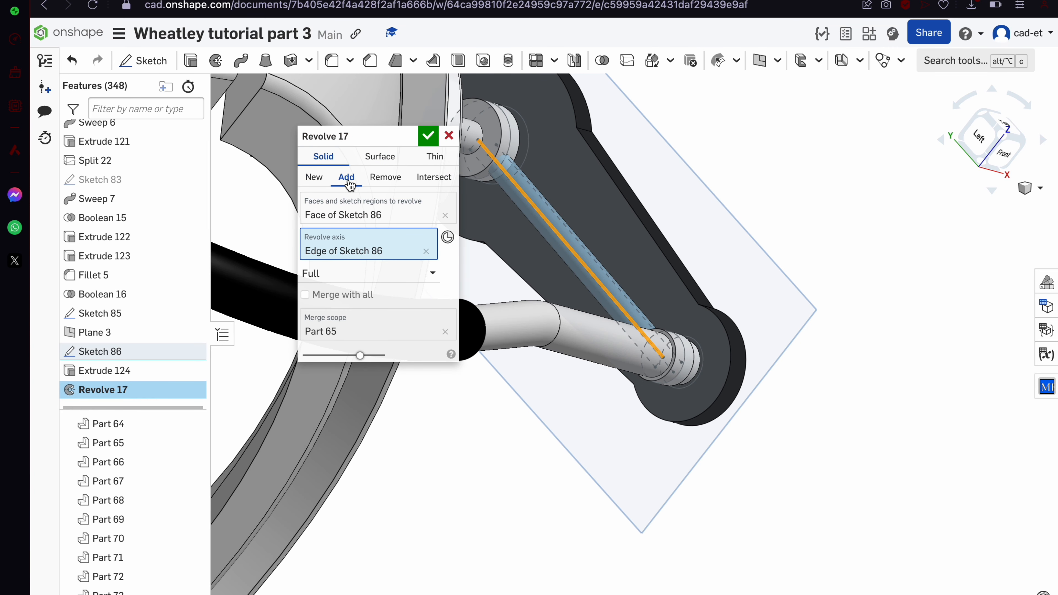
pyautogui.click(426, 138)
pyautogui.scroll(3, 607, 278)
pyautogui.moveTo(607, 279); pyautogui.dragTo(606, 323, button='right')
# Select the upper rod and the upper and lower collar faces
pyautogui.scroll(3, 650, 381)
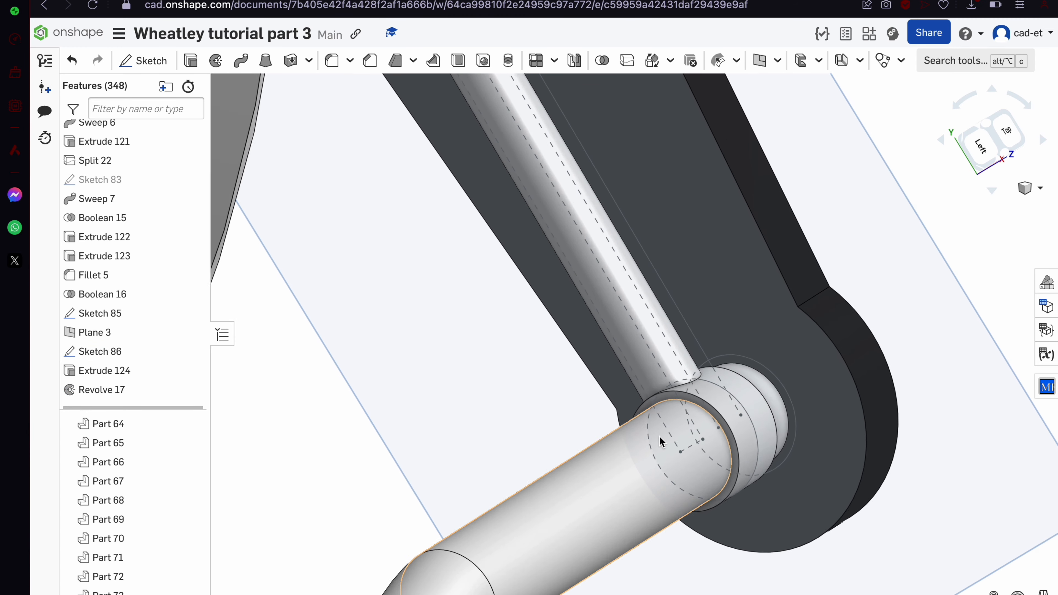
pyautogui.scroll(2, 660, 441)
pyautogui.click(634, 333)
pyautogui.click(762, 435)
pyautogui.scroll(5, 762, 435)
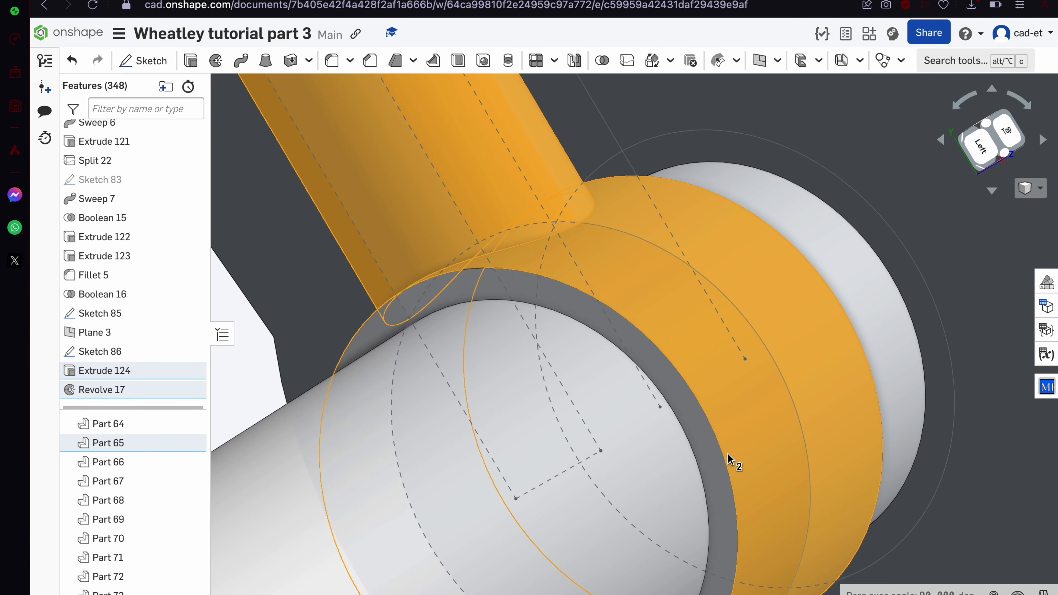
pyautogui.click(724, 461)
pyautogui.scroll(-6, 717, 466)
pyautogui.moveTo(717, 466); pyautogui.dragTo(640, 371, button='right')
pyautogui.scroll(-4, 831, 547)
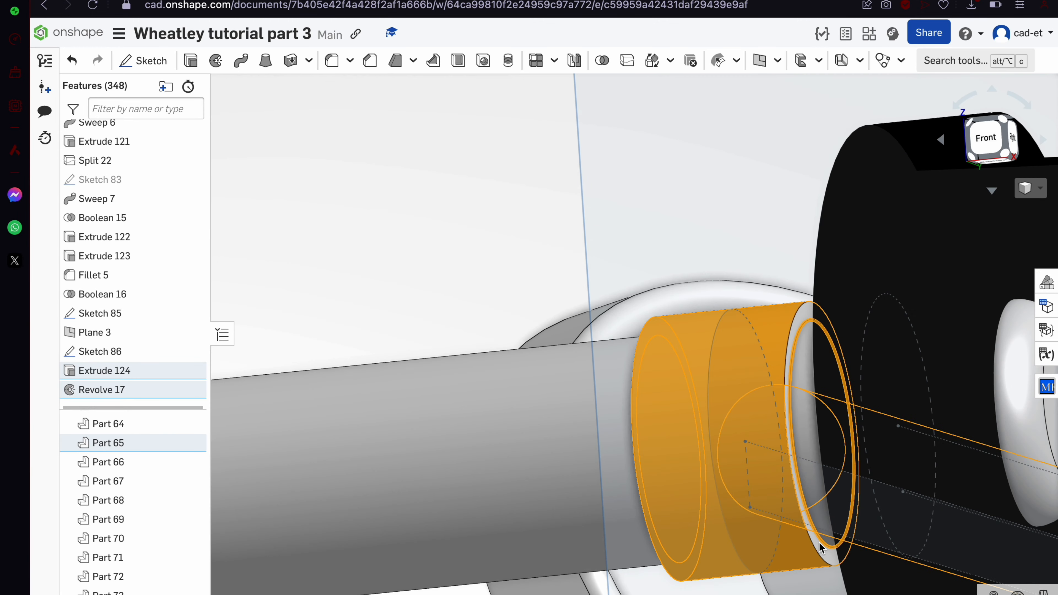
pyautogui.scroll(10, 830, 547)
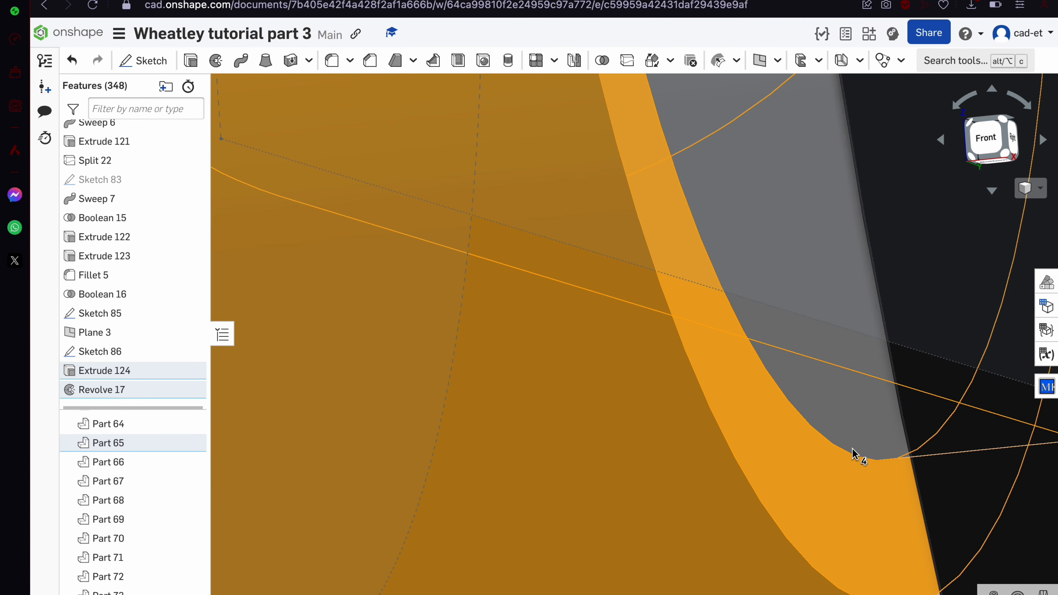
pyautogui.scroll(-8, 852, 450)
pyautogui.moveTo(852, 485); pyautogui.dragTo(864, 555, button='right')
pyautogui.scroll(-6, 858, 508)
pyautogui.scroll(6, 908, 259)
pyautogui.click(809, 412)
pyautogui.scroll(2, 809, 412)
pyautogui.scroll(3, 809, 415)
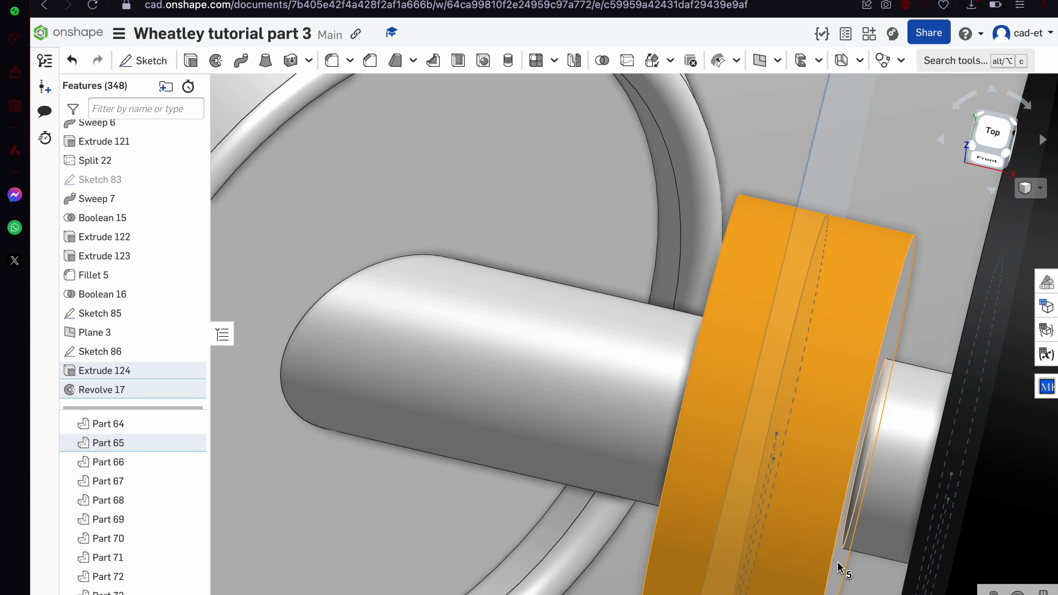
pyautogui.moveTo(839, 566); pyautogui.dragTo(784, 414, button='right')
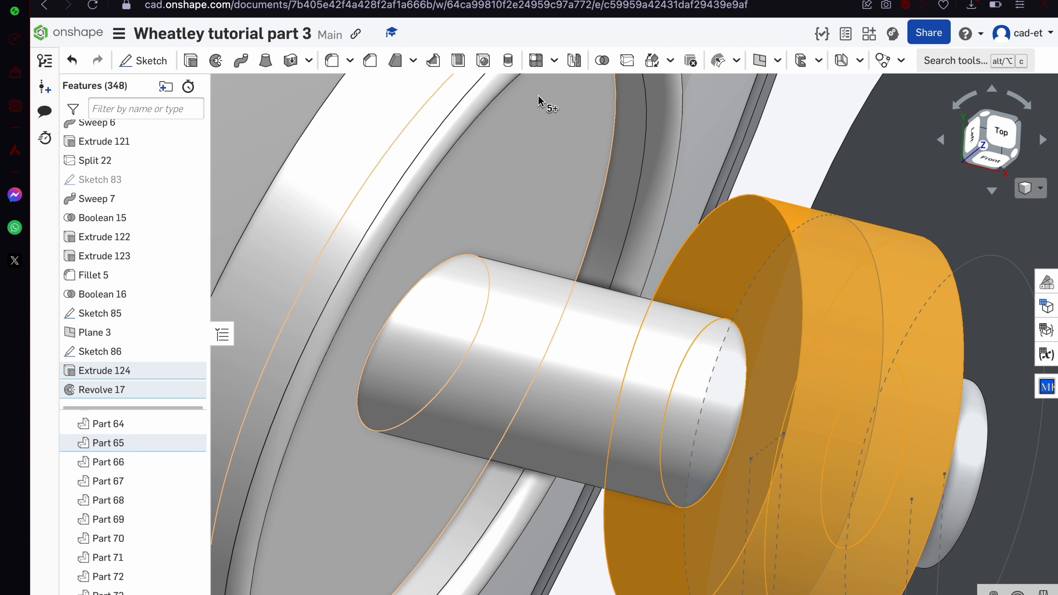
# Give the seven selected rod and collar faces a grey 808080 appearance
pyautogui.rightClick(806, 395)
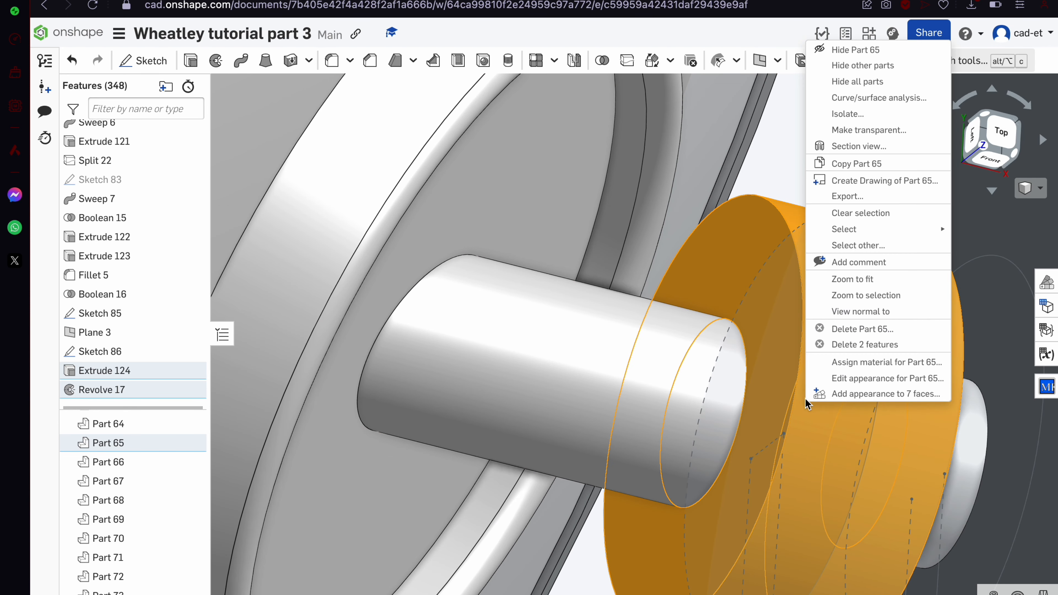
pyautogui.click(916, 393)
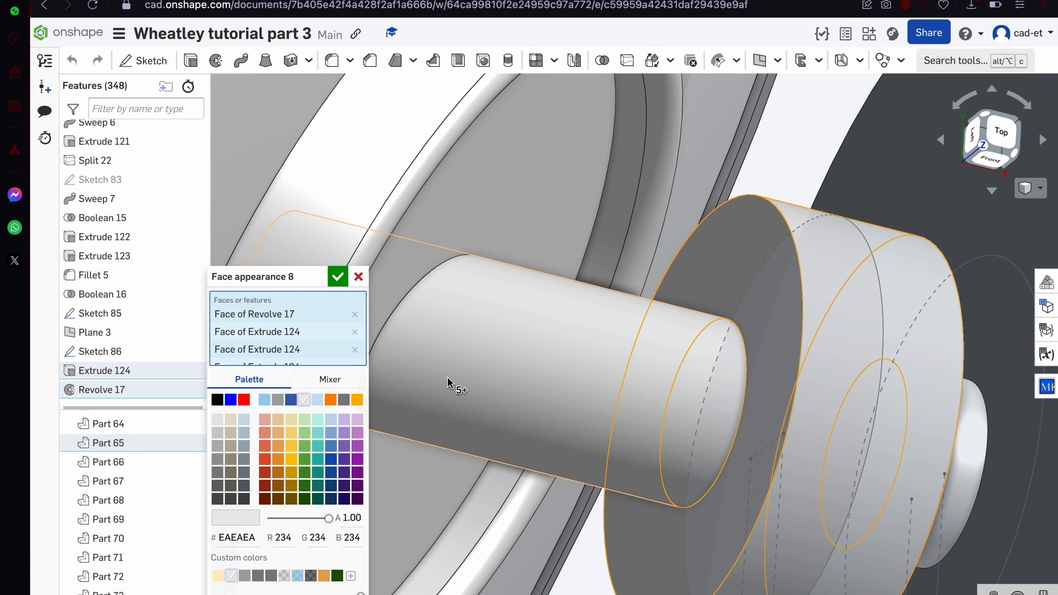
pyautogui.click(218, 399)
pyautogui.scroll(-10, 631, 299)
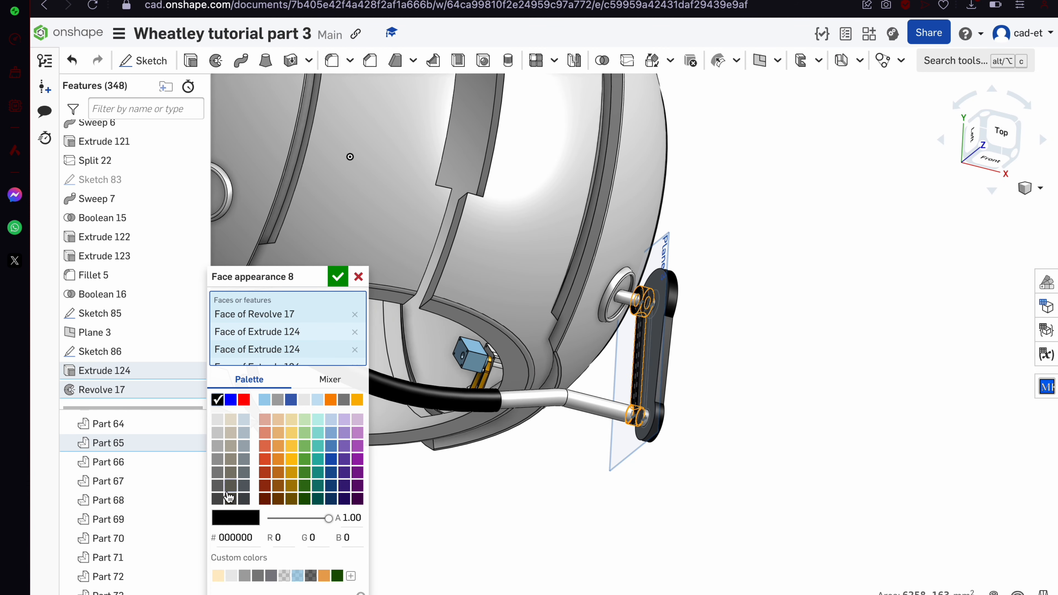
pyautogui.click(218, 499)
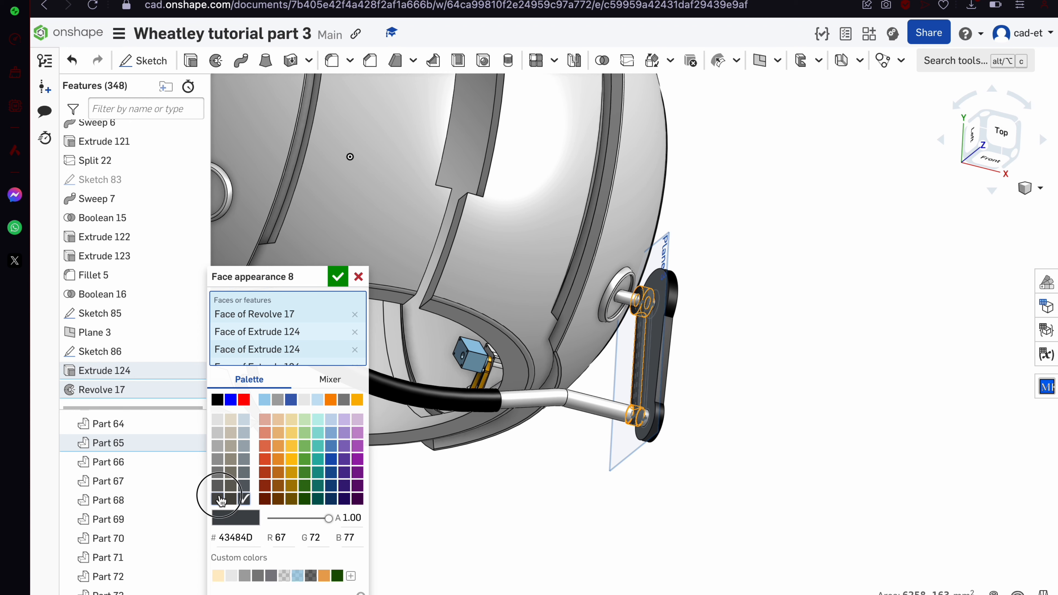
pyautogui.click(258, 575)
pyautogui.scroll(10, 379, 259)
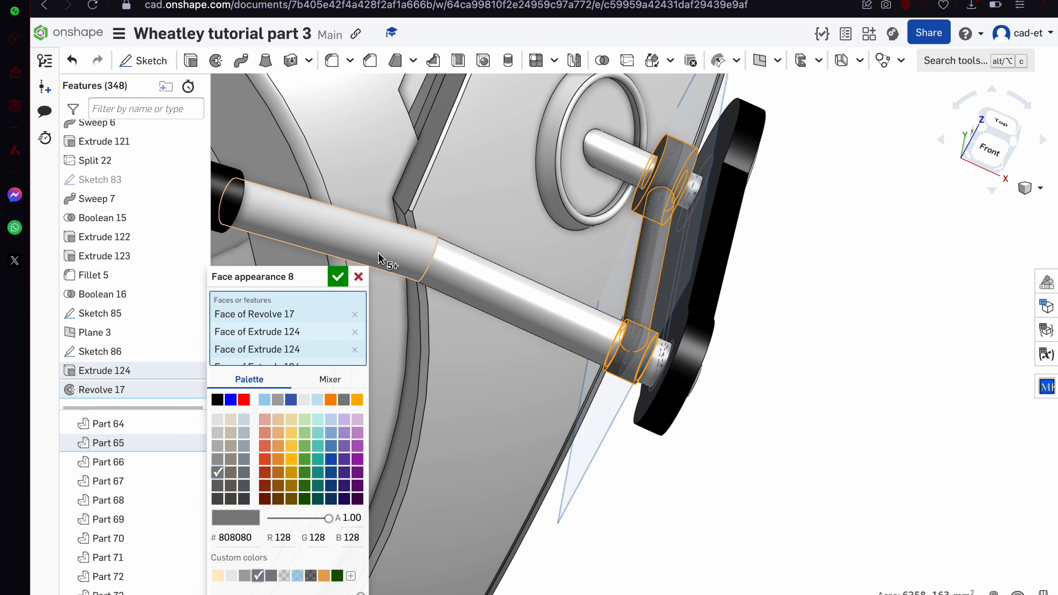
pyautogui.click(337, 277)
pyautogui.scroll(-3, 338, 276)
pyautogui.moveTo(335, 282); pyautogui.dragTo(258, 385, button='right')
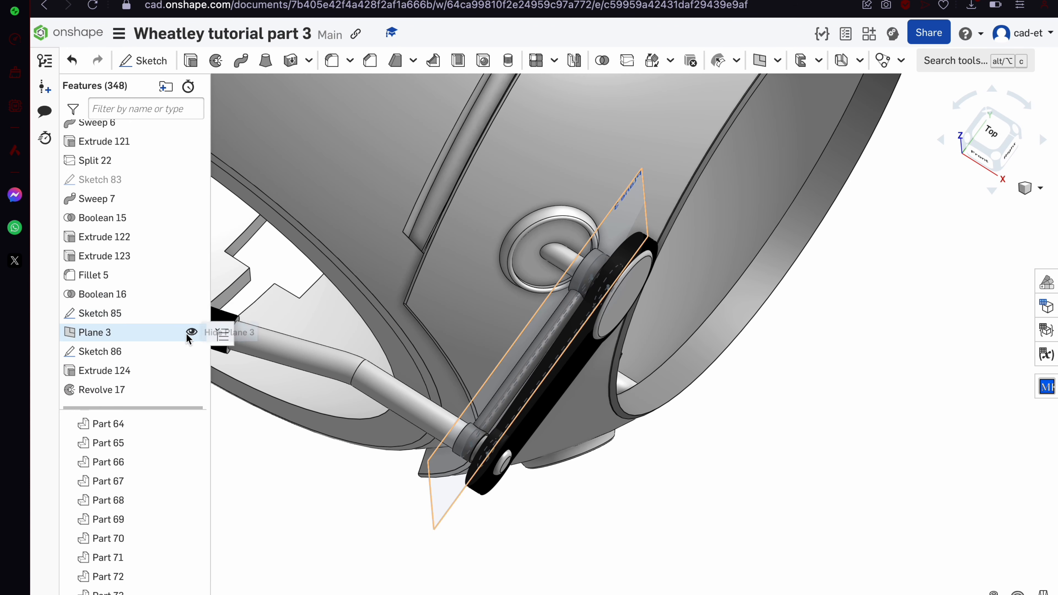
# Hide Plane 3, Sketch 86 and Sketch 85
pyautogui.click(191, 332)
pyautogui.click(191, 351)
pyautogui.click(191, 313)
pyautogui.moveTo(375, 317)
pyautogui.mouseDown(button='right')
pyautogui.moveTo(576, 305)
pyautogui.moveTo(546, 325)
pyautogui.mouseUp(button='right')
pyautogui.scroll(-5, 576, 305)
pyautogui.scroll(3, 546, 323)
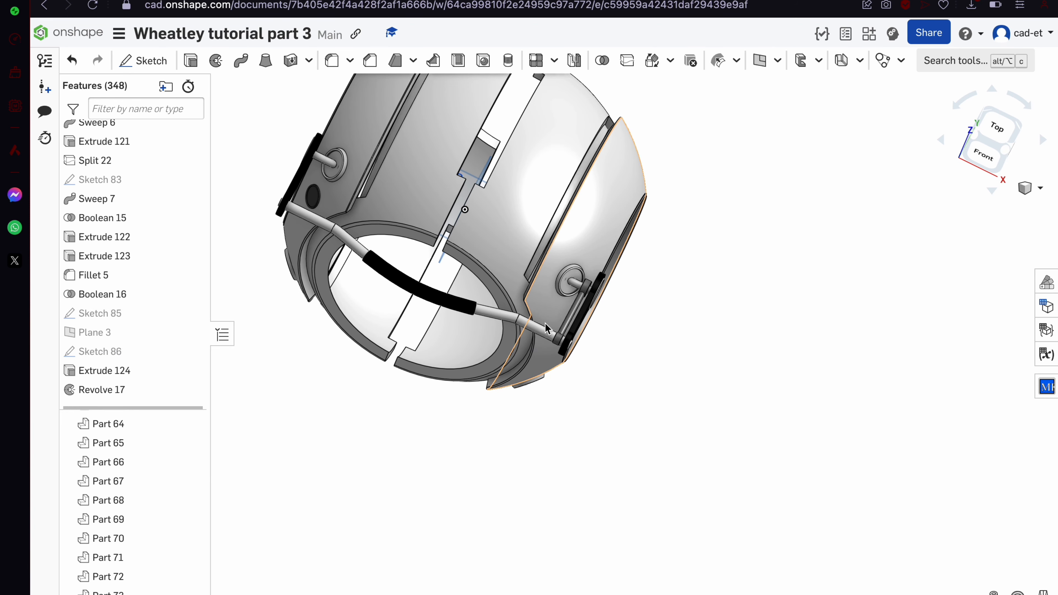
# Mirror the handle rod Part 65 across the Right plane, adding onto the existing rod
pyautogui.click(545, 329)
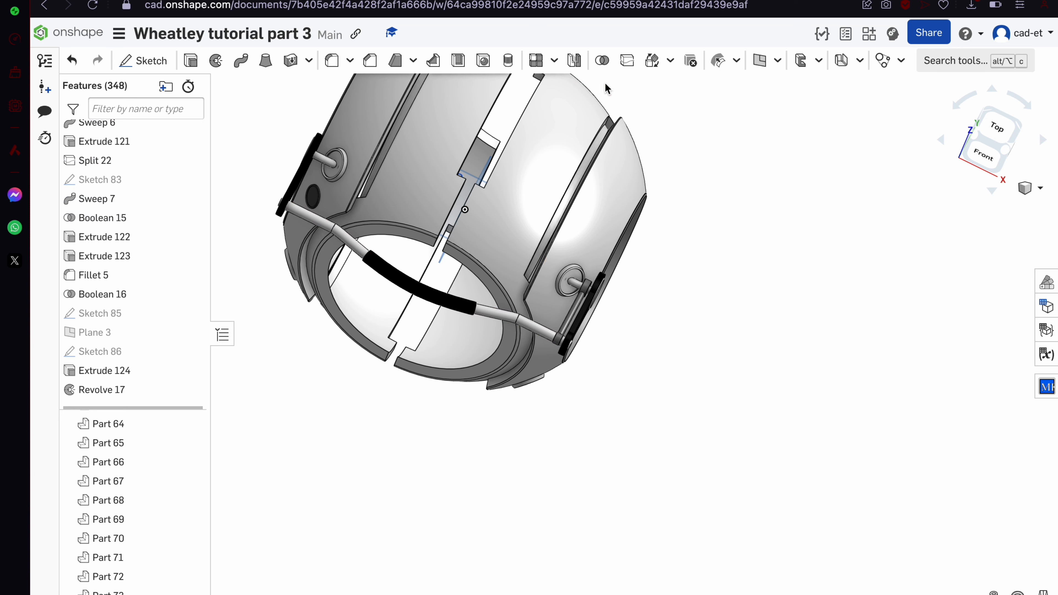
pyautogui.click(574, 60)
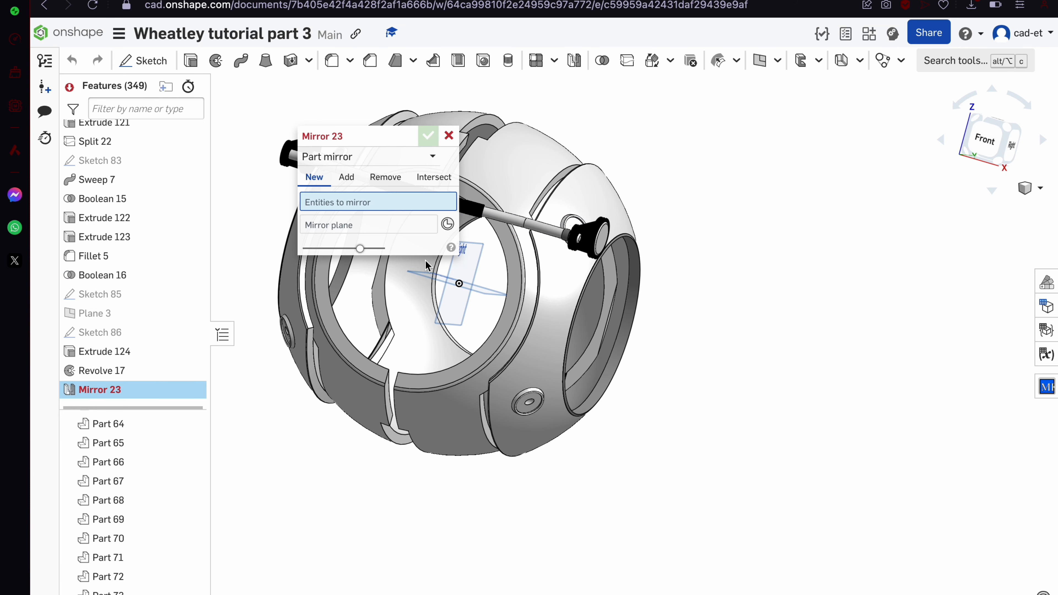
pyautogui.click(396, 225)
pyautogui.click(450, 317)
pyautogui.click(399, 203)
pyautogui.click(590, 237)
pyautogui.scroll(-1, 591, 237)
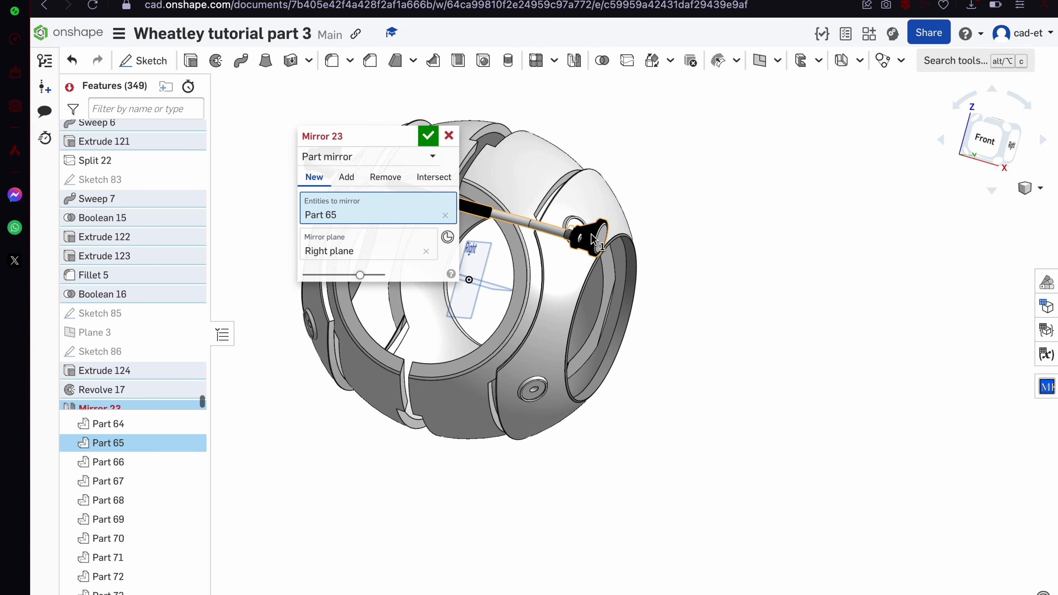
pyautogui.scroll(-5, 591, 237)
pyautogui.moveTo(591, 236); pyautogui.dragTo(570, 288, button='right')
pyautogui.click(345, 184)
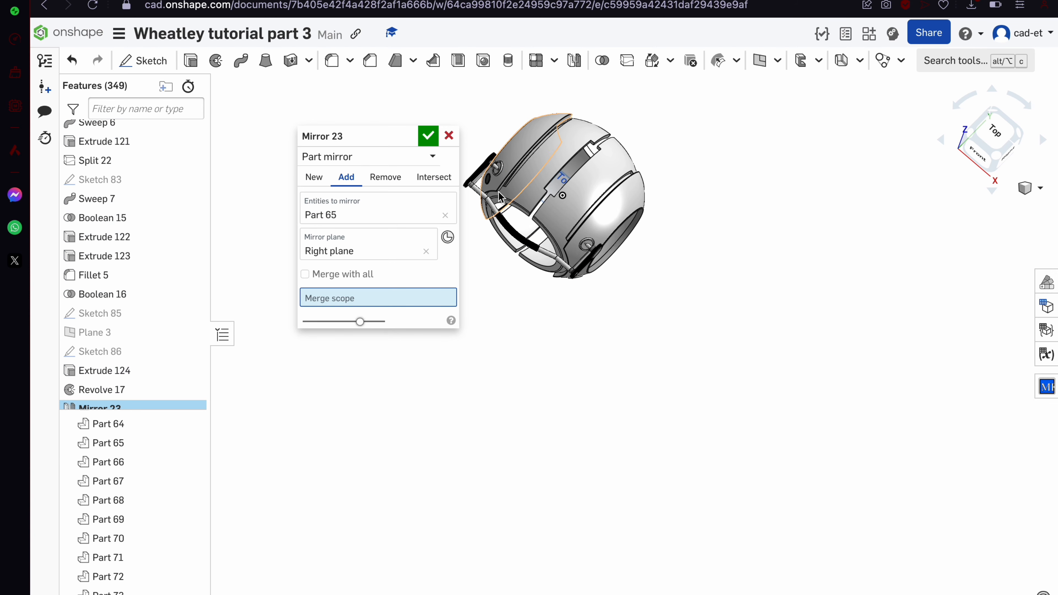
pyautogui.click(428, 135)
pyautogui.scroll(-2, 565, 272)
pyautogui.moveTo(567, 271); pyautogui.dragTo(604, 204, button='right')
pyautogui.scroll(5, 637, 193)
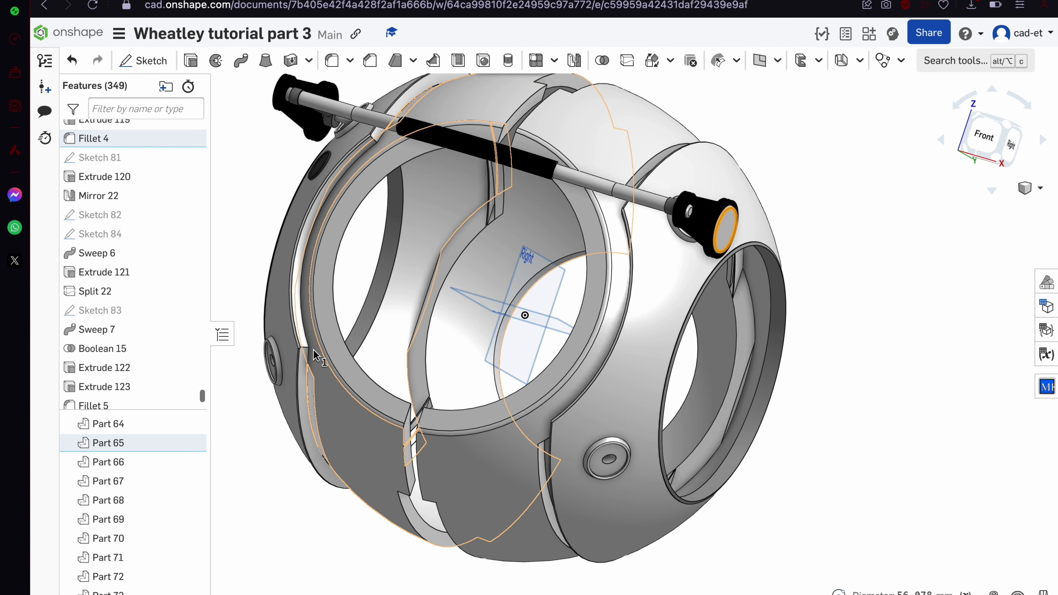
# Mirror Part 65 across the Top plane to create the second handle bar
pyautogui.click(135, 444)
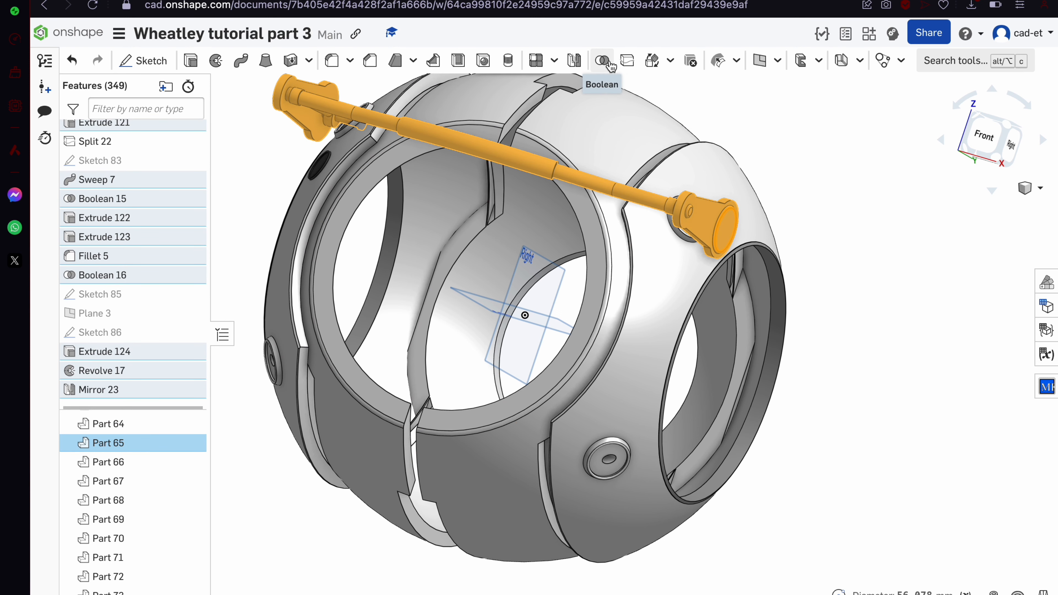
pyautogui.click(574, 61)
pyautogui.click(489, 302)
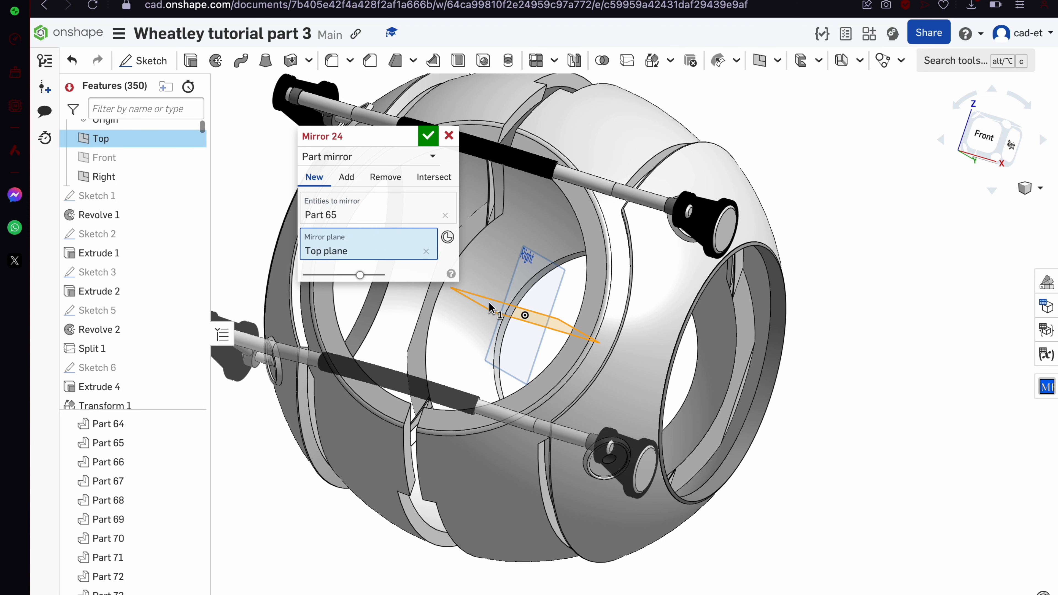
pyautogui.click(428, 141)
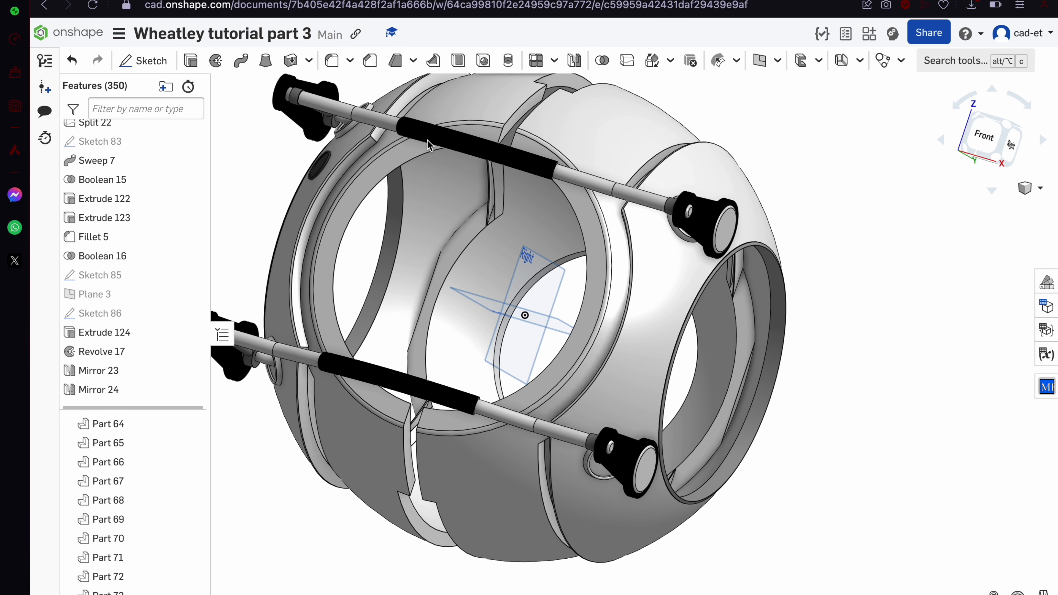
pyautogui.moveTo(418, 142); pyautogui.dragTo(208, 125, button='right')
pyautogui.scroll(-5, 398, 166)
# Show all parts and orbit the model around to face the front grille
pyautogui.rightClick(319, 260)
pyautogui.click(382, 288)
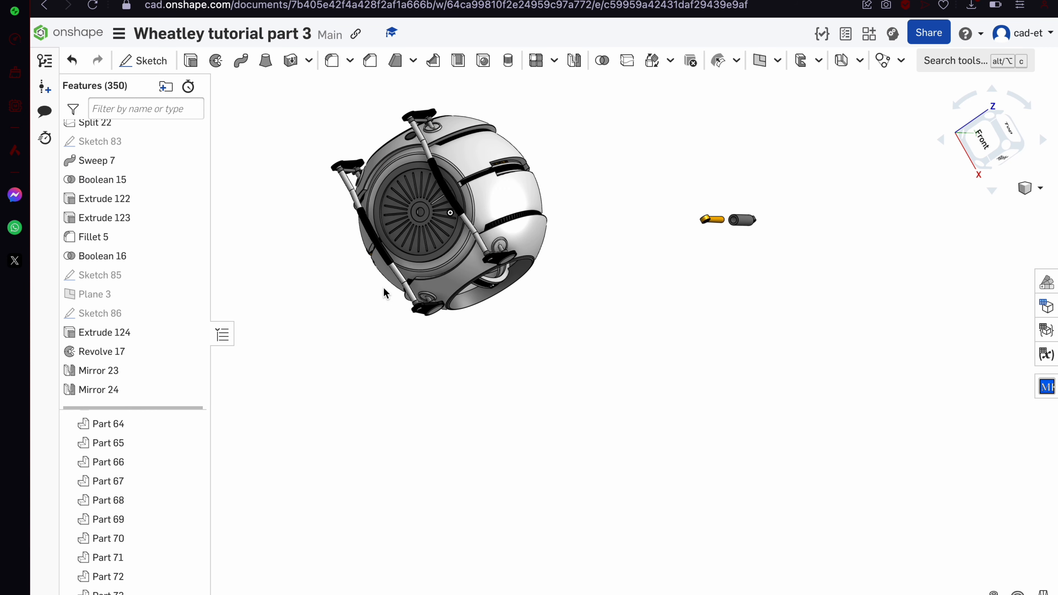
pyautogui.scroll(-3, 496, 392)
pyautogui.moveTo(496, 392); pyautogui.dragTo(456, 292, button='right')
pyautogui.scroll(6, 466, 269)
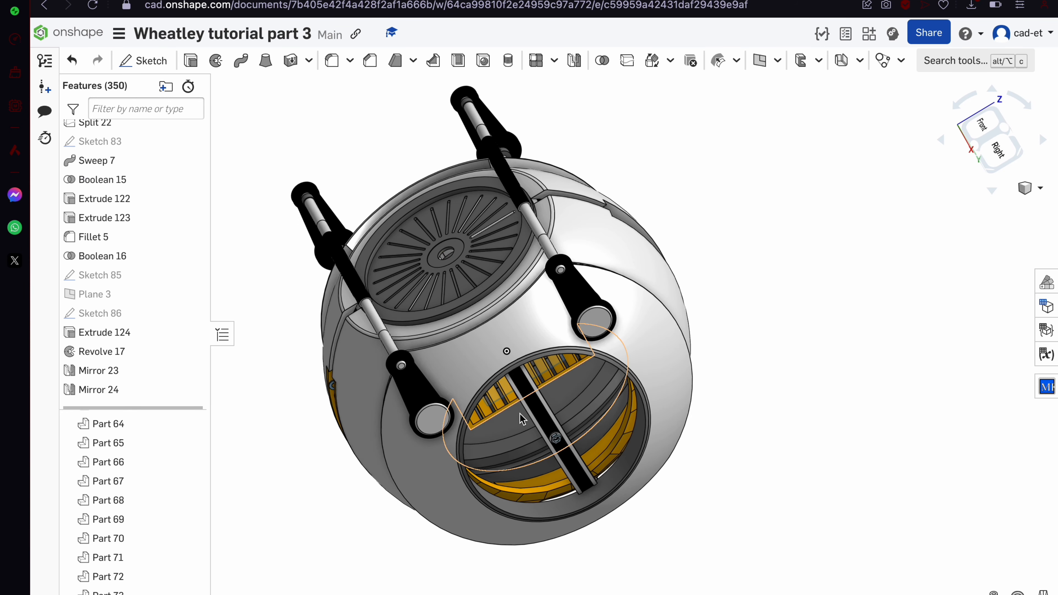
pyautogui.scroll(-5, 574, 440)
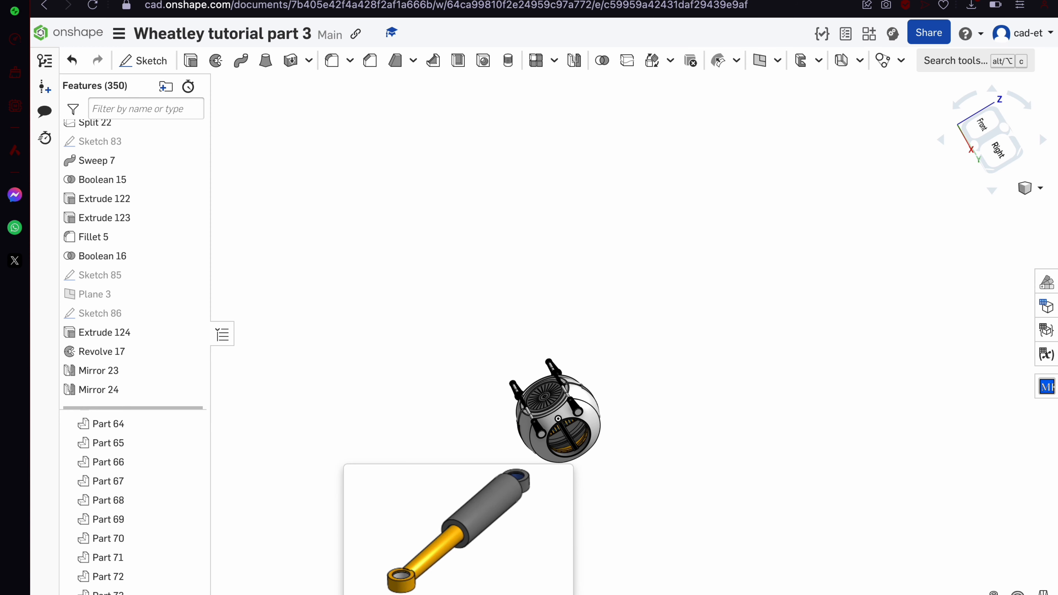
pyautogui.scroll(5, 578, 354)
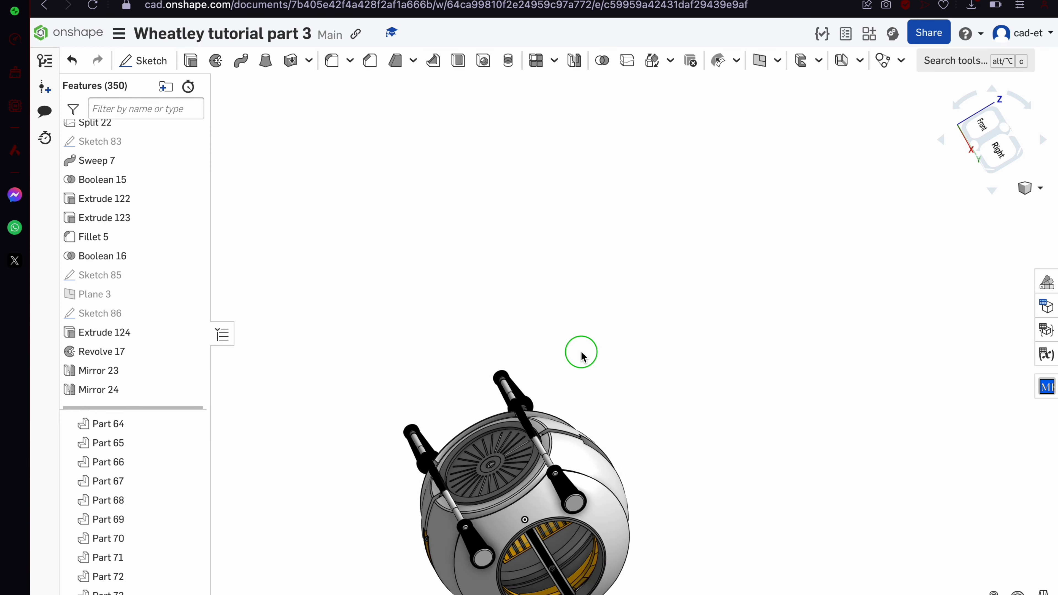
pyautogui.moveTo(579, 354); pyautogui.dragTo(618, 455, button='right')
pyautogui.scroll(3, 604, 396)
pyautogui.scroll(-5, 620, 454)
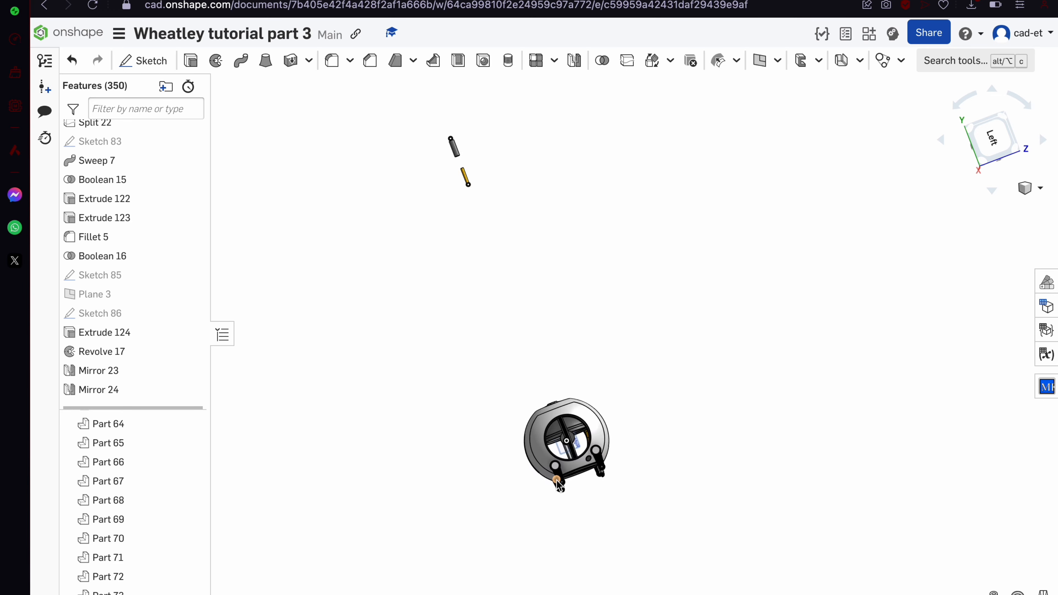
pyautogui.scroll(5, 558, 475)
pyautogui.moveTo(559, 475); pyautogui.dragTo(586, 388, button='right')
pyautogui.scroll(5, 586, 389)
pyautogui.moveTo(625, 456); pyautogui.dragTo(654, 475, button='right')
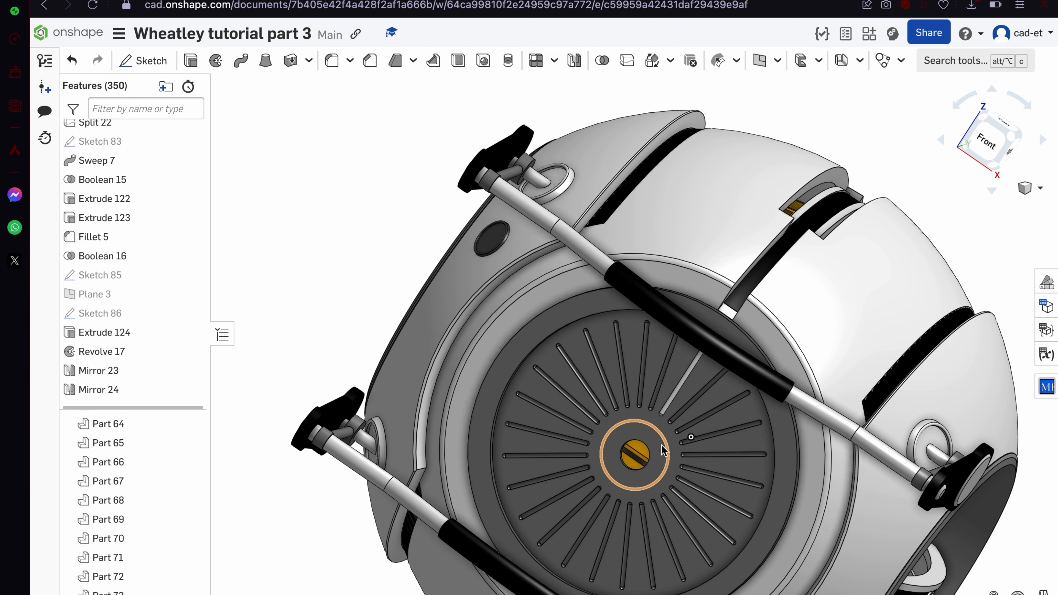
pyautogui.scroll(-6, 647, 339)
pyautogui.moveTo(647, 336); pyautogui.dragTo(664, 347, button='right')
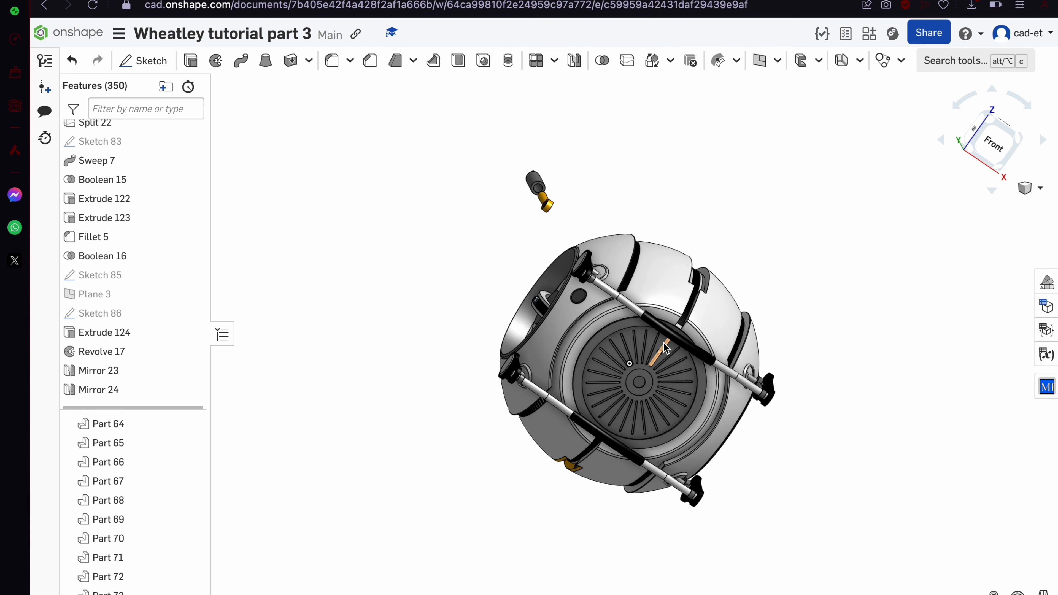
pyautogui.scroll(10, 663, 348)
# Delete the face mount part from the Parts list, then select the exposed grille face
pyautogui.click(576, 297)
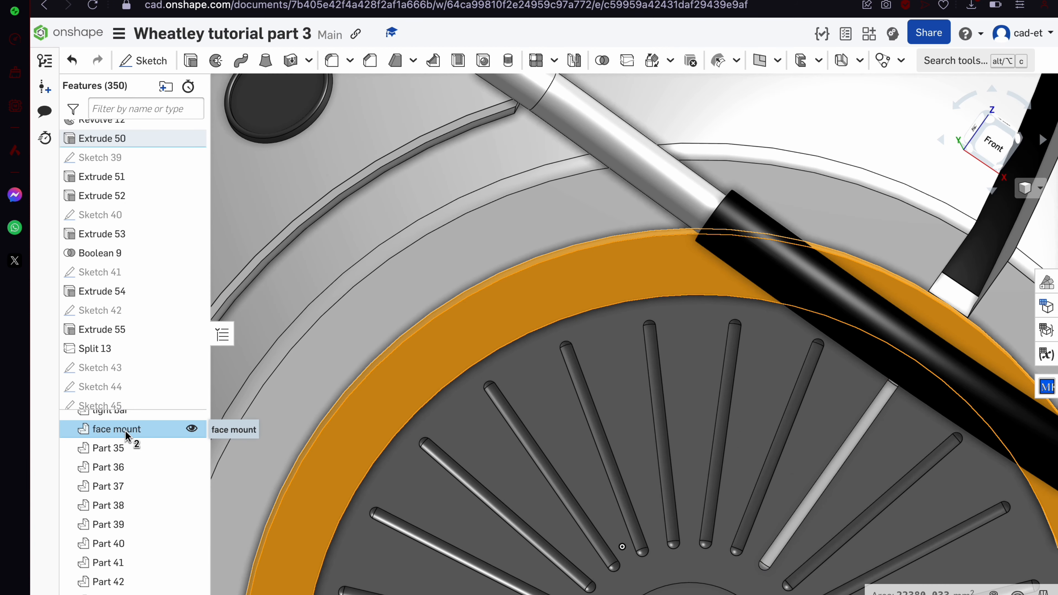
pyautogui.rightClick(127, 436)
pyautogui.click(167, 416)
pyautogui.scroll(-6, 584, 396)
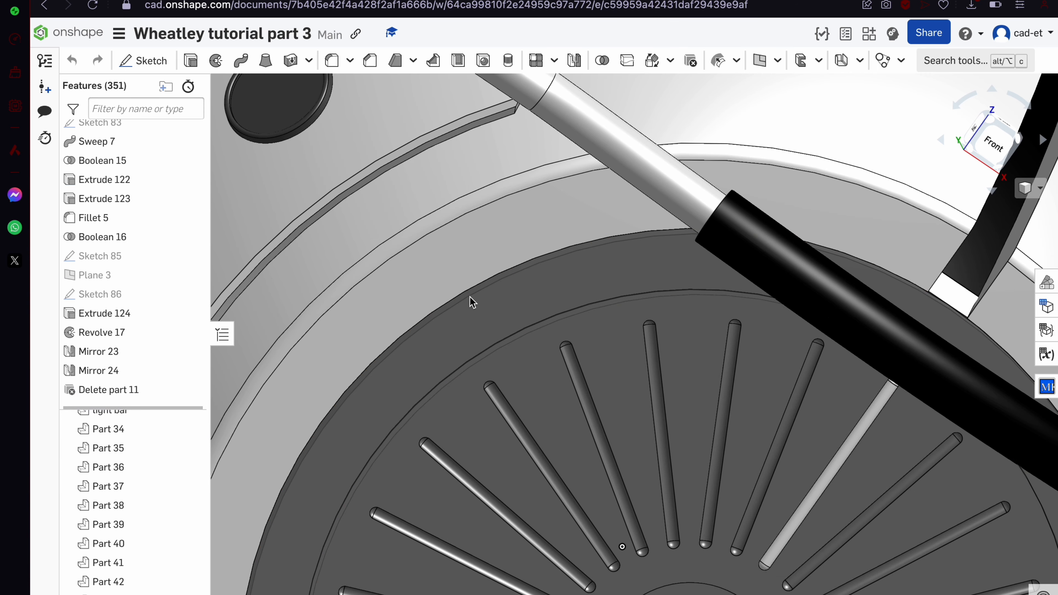
pyautogui.scroll(6, 583, 391)
pyautogui.moveTo(582, 390); pyautogui.dragTo(567, 351, button='right')
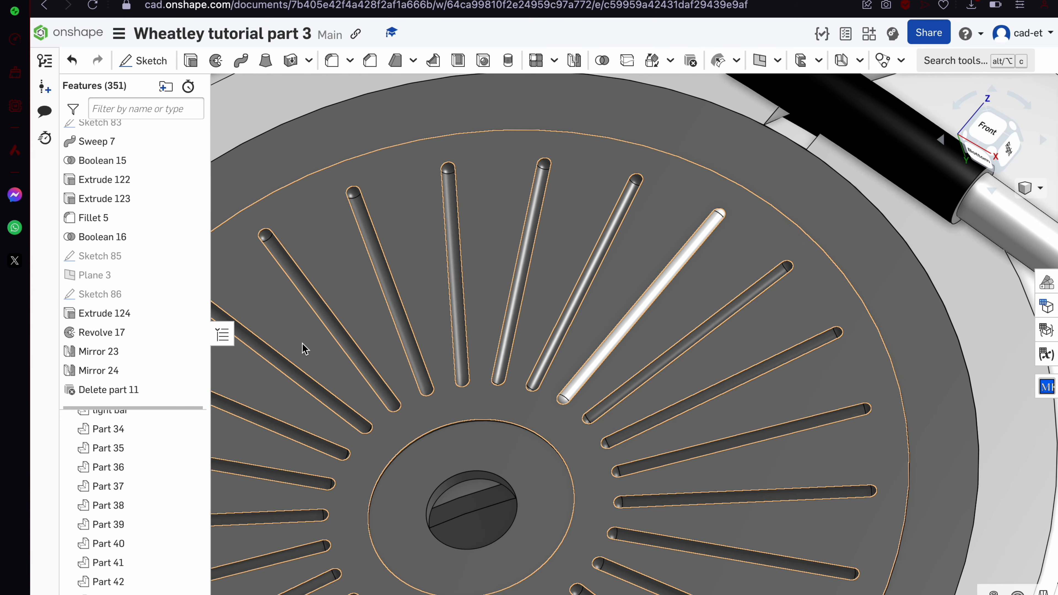
pyautogui.click(548, 245)
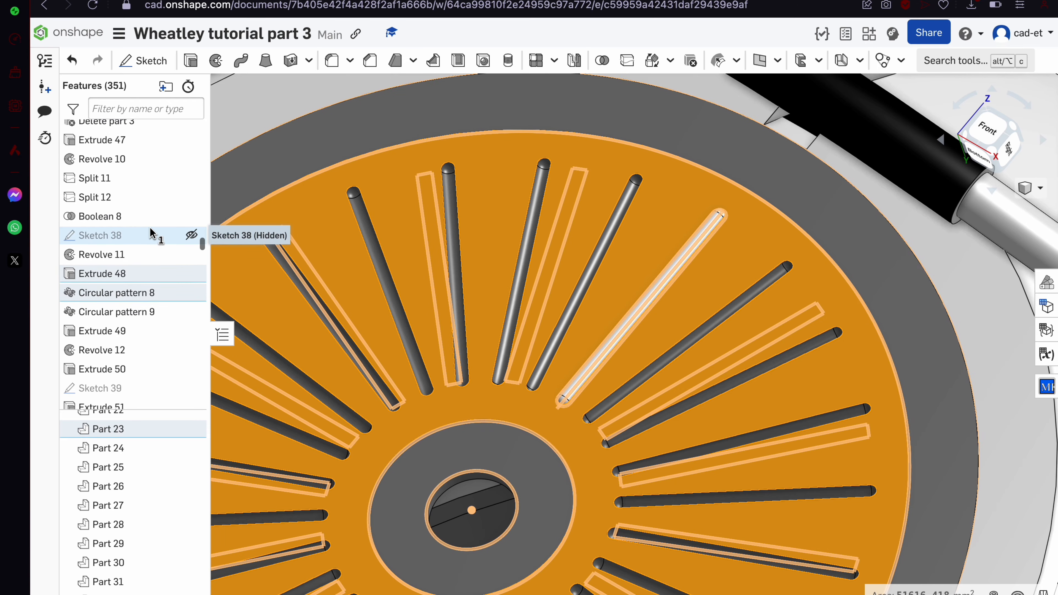
# Open Sketch 38 and edit the 16x slot pattern dimension
pyautogui.doubleClick(100, 235)
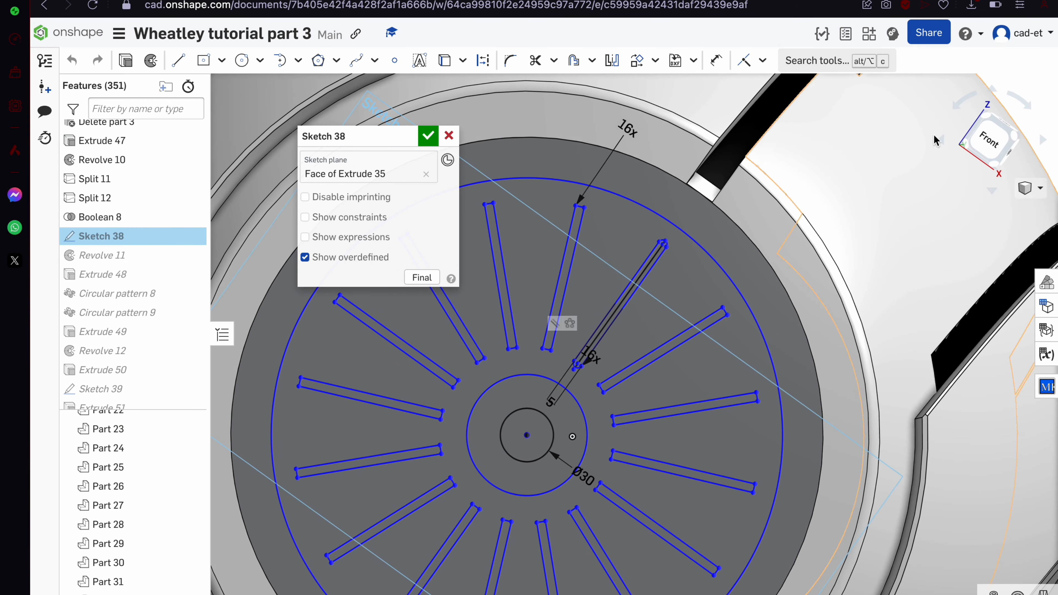
pyautogui.scroll(5, 511, 230)
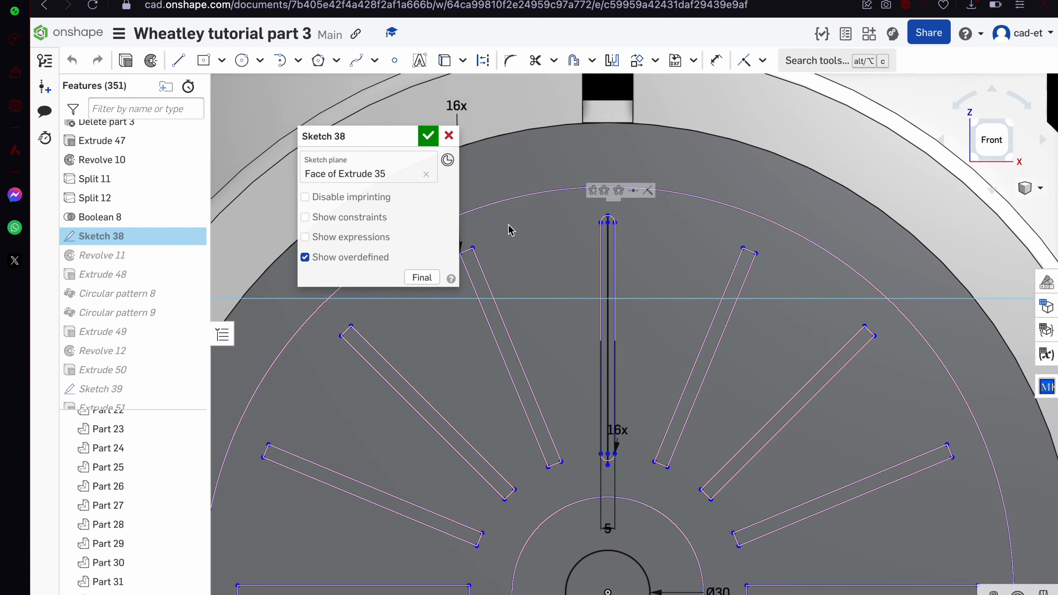
pyautogui.scroll(-6, 511, 230)
pyautogui.doubleClick(493, 179)
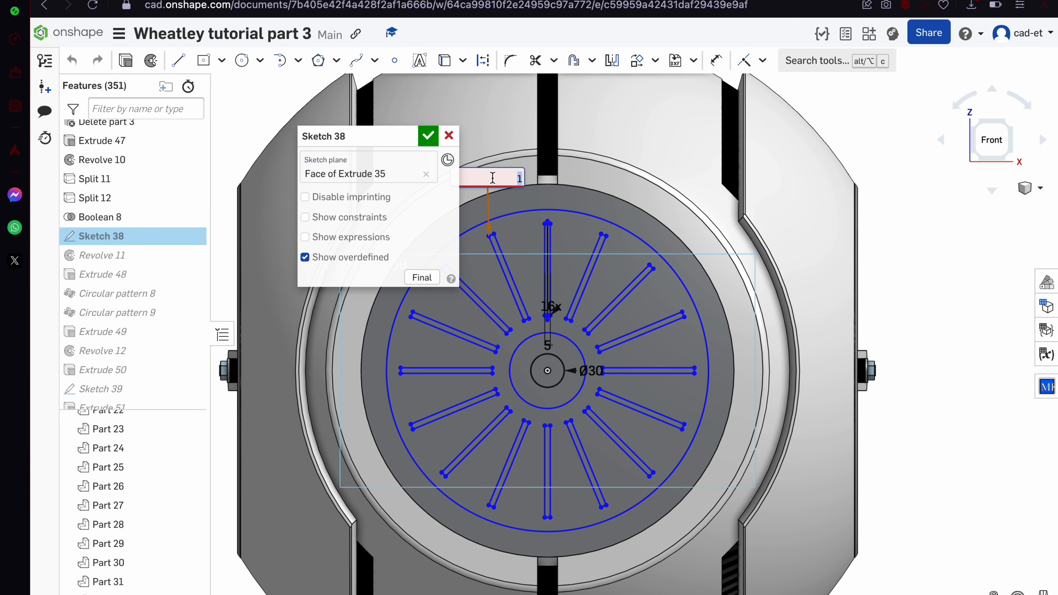
pyautogui.press('Return')
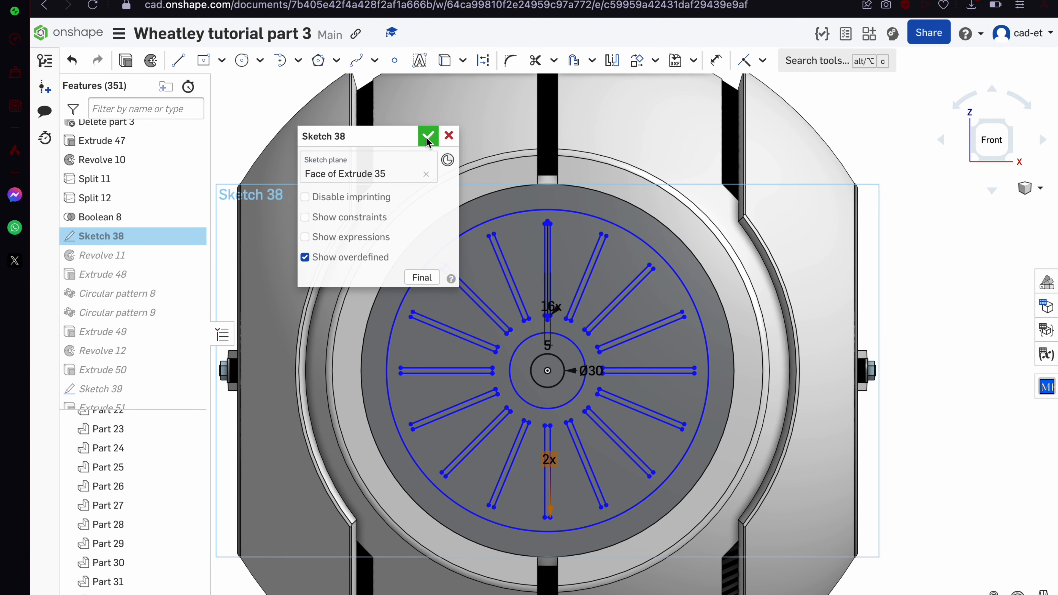
# Pull the slot end down and make its centre point coincident with the slot centre line
pyautogui.scroll(3, 595, 236)
pyautogui.scroll(-3, 554, 246)
pyautogui.scroll(10, 517, 255)
pyautogui.click(507, 254)
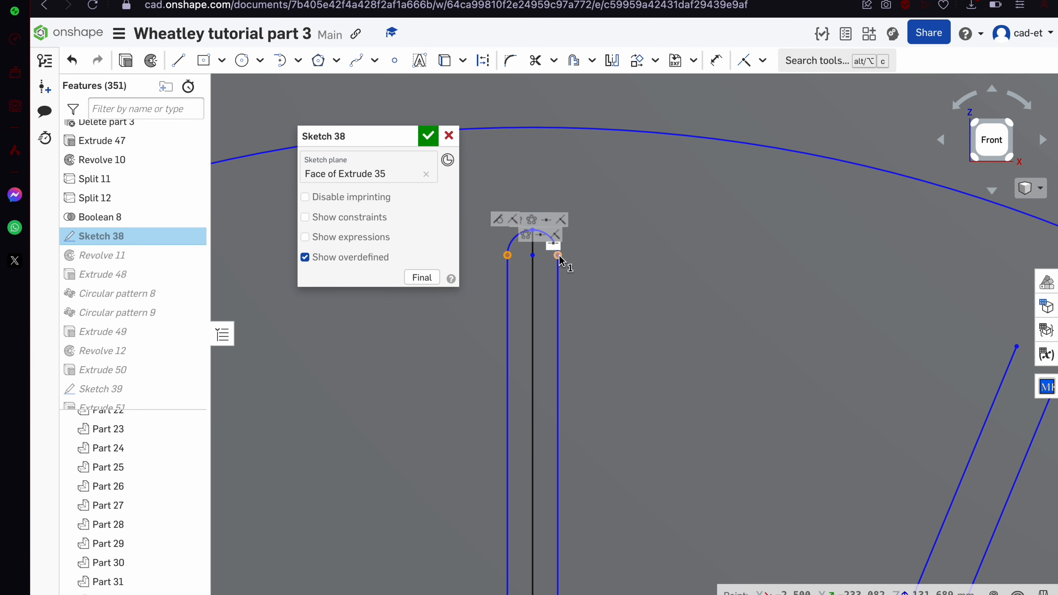
pyautogui.click(552, 289)
pyautogui.moveTo(553, 289); pyautogui.dragTo(539, 406)
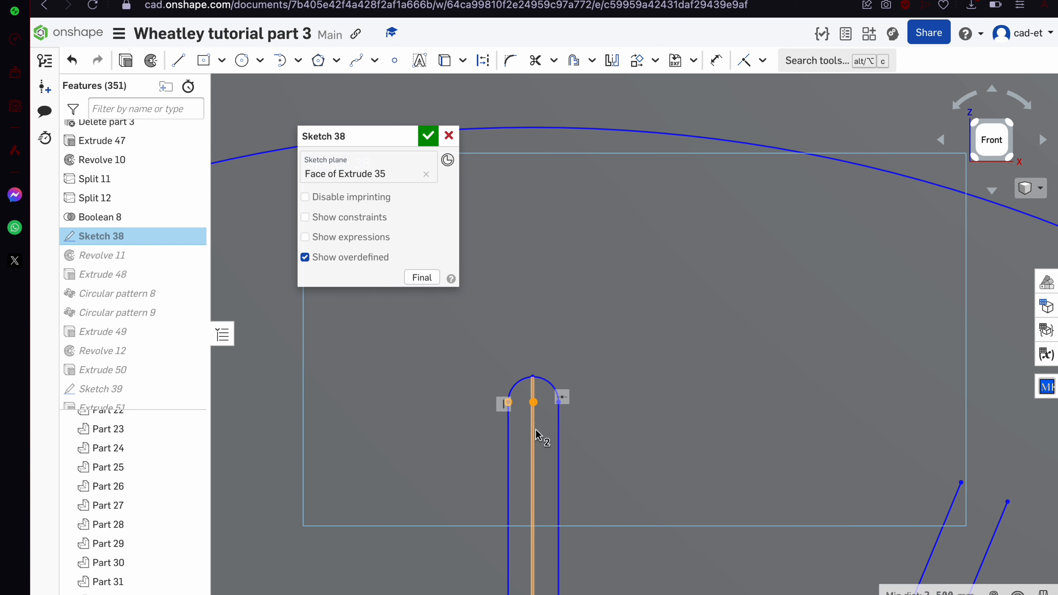
pyautogui.press('i')
pyautogui.scroll(-3, 564, 346)
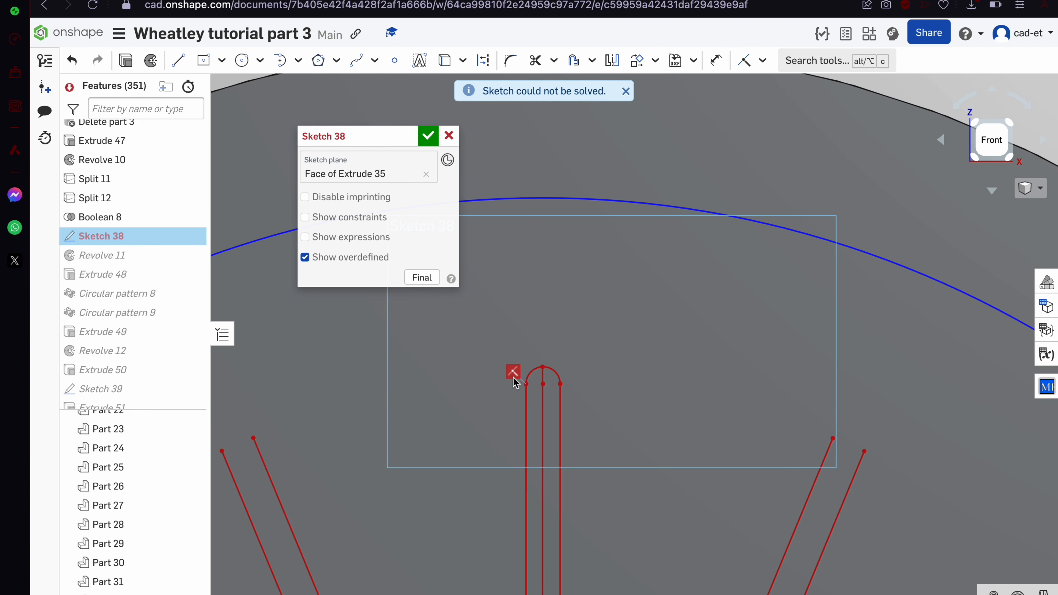
pyautogui.hotkey('ctrl', 'z')
pyautogui.click(543, 384)
pyautogui.click(543, 405)
pyautogui.press('i')
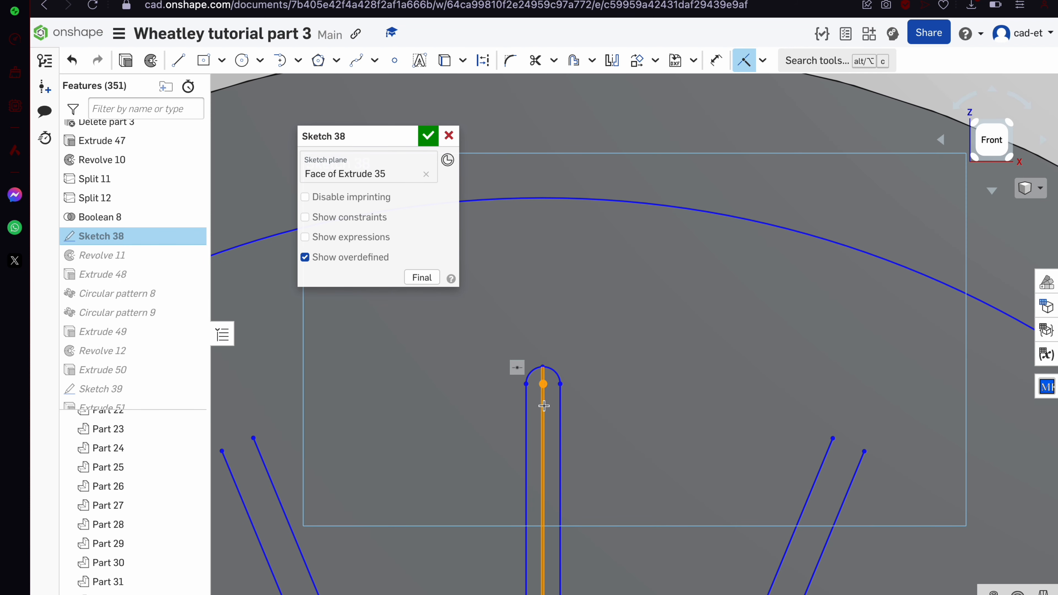
# Shrink the outer circle of the vent-slot sketch
pyautogui.scroll(-5, 546, 410)
pyautogui.scroll(4, 542, 375)
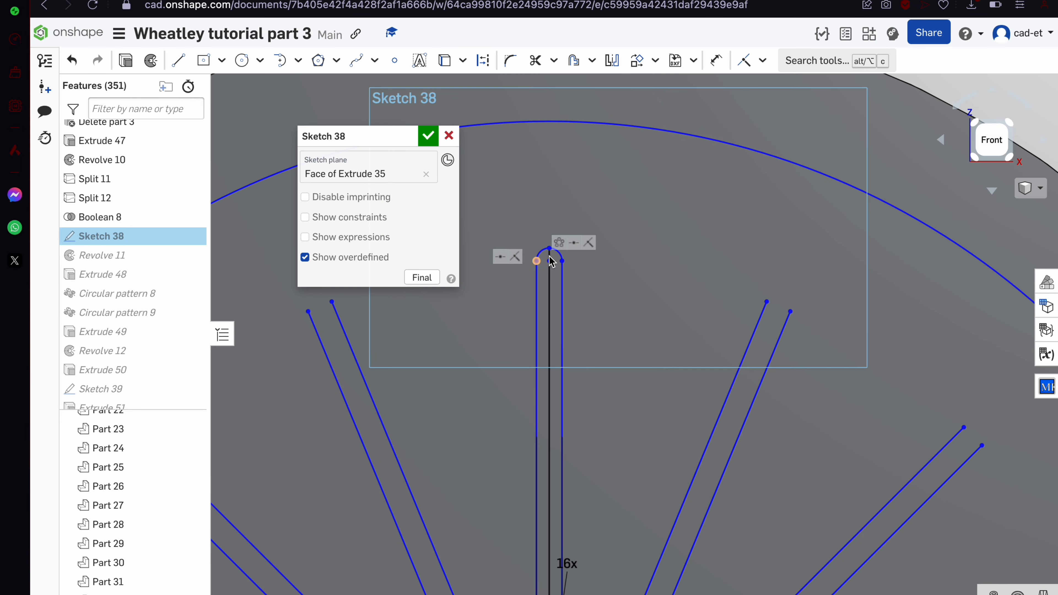
pyautogui.scroll(-6, 550, 265)
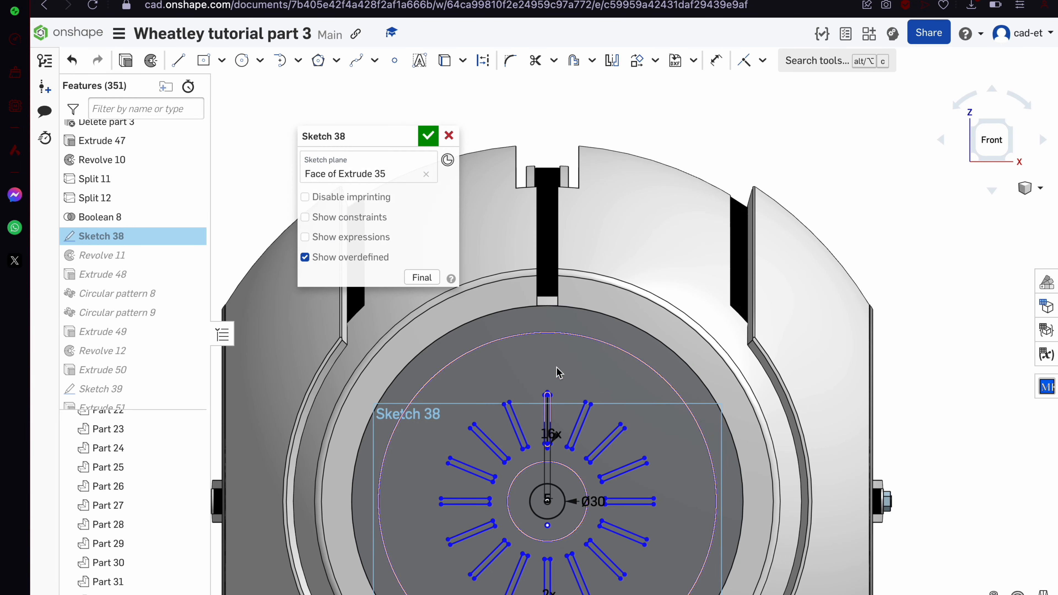
pyautogui.moveTo(574, 338); pyautogui.dragTo(564, 378)
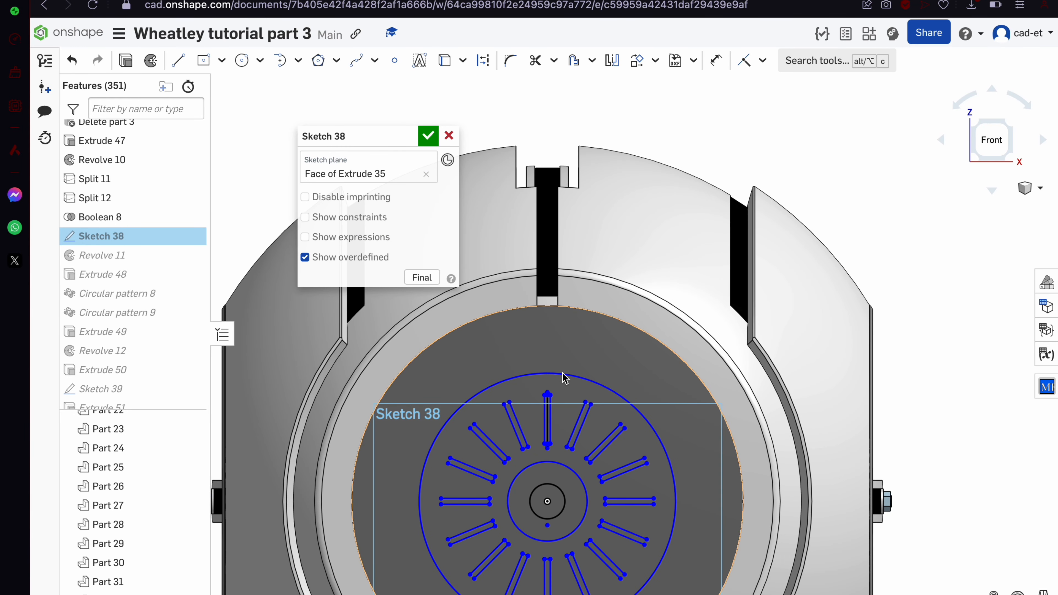
pyautogui.scroll(-1, 565, 378)
pyautogui.scroll(-2, 527, 489)
pyautogui.scroll(5, 526, 489)
pyautogui.scroll(-6, 575, 303)
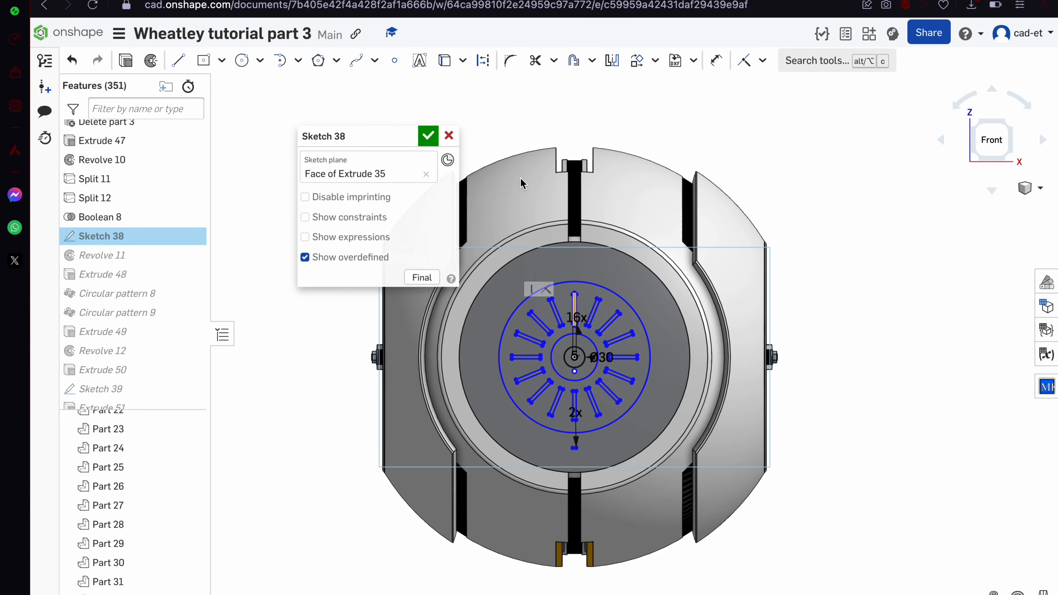
# Close Sketch 38 and orbit the model to view its right and bottom
pyautogui.click(425, 137)
pyautogui.scroll(3, 566, 380)
pyautogui.moveTo(565, 380)
pyautogui.mouseDown(button='right')
pyautogui.moveTo(564, 356)
pyautogui.moveTo(541, 352)
pyautogui.moveTo(493, 373)
pyautogui.moveTo(544, 377)
pyautogui.moveTo(588, 409)
pyautogui.moveTo(654, 307)
pyautogui.moveTo(676, 340)
pyautogui.moveTo(600, 319)
pyautogui.moveTo(642, 355)
pyautogui.mouseUp(button='right')
pyautogui.scroll(-3, 543, 358)
# Hide Part 64, the handle bar piece covering the vent
pyautogui.scroll(-20, 142, 289)
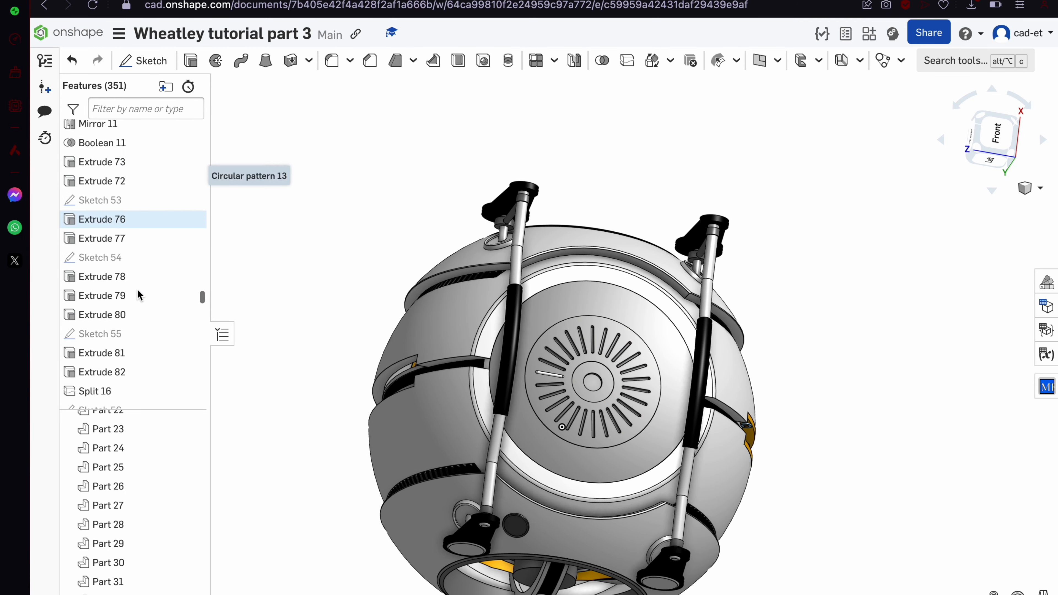
pyautogui.scroll(4, 802, 381)
pyautogui.moveTo(802, 377); pyautogui.dragTo(815, 350, button='right')
pyautogui.scroll(4, 480, 393)
pyautogui.moveTo(480, 392); pyautogui.dragTo(431, 438, button='right')
pyautogui.scroll(-10, 468, 449)
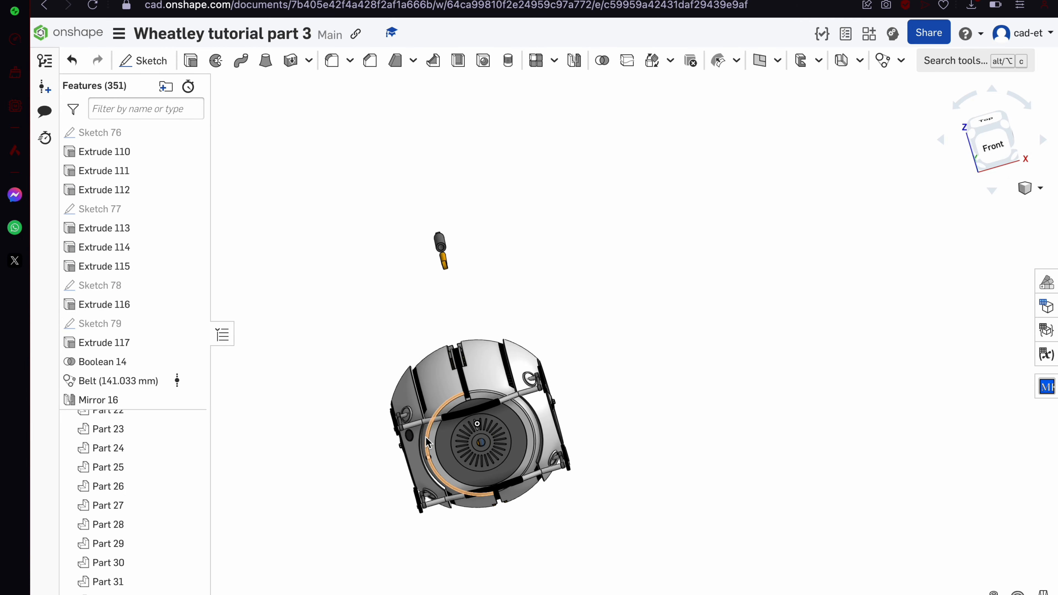
pyautogui.scroll(8, 507, 435)
pyautogui.click(502, 318)
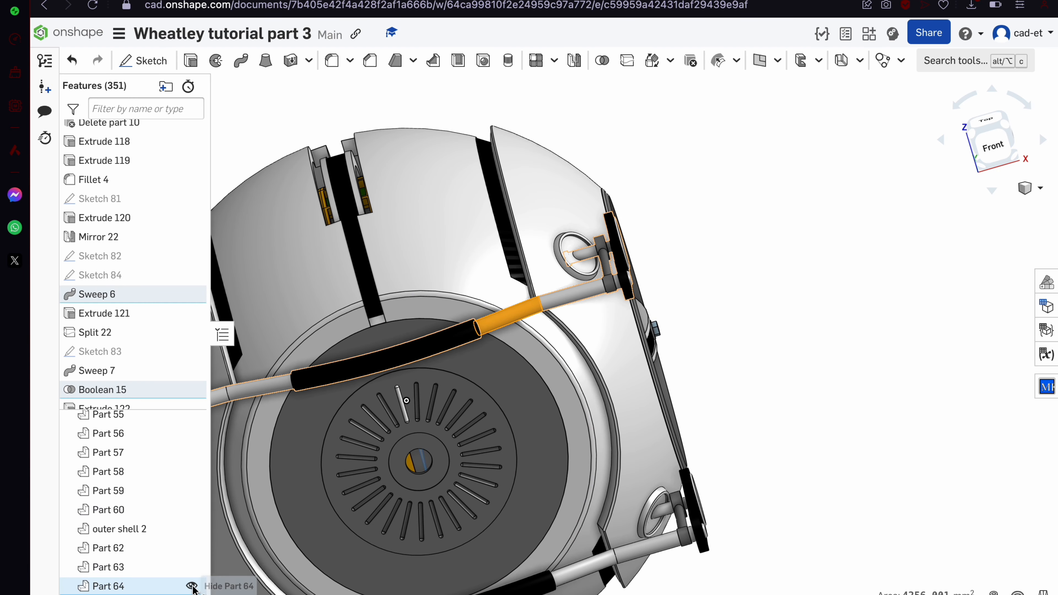
pyautogui.click(194, 586)
pyautogui.scroll(-5, 407, 400)
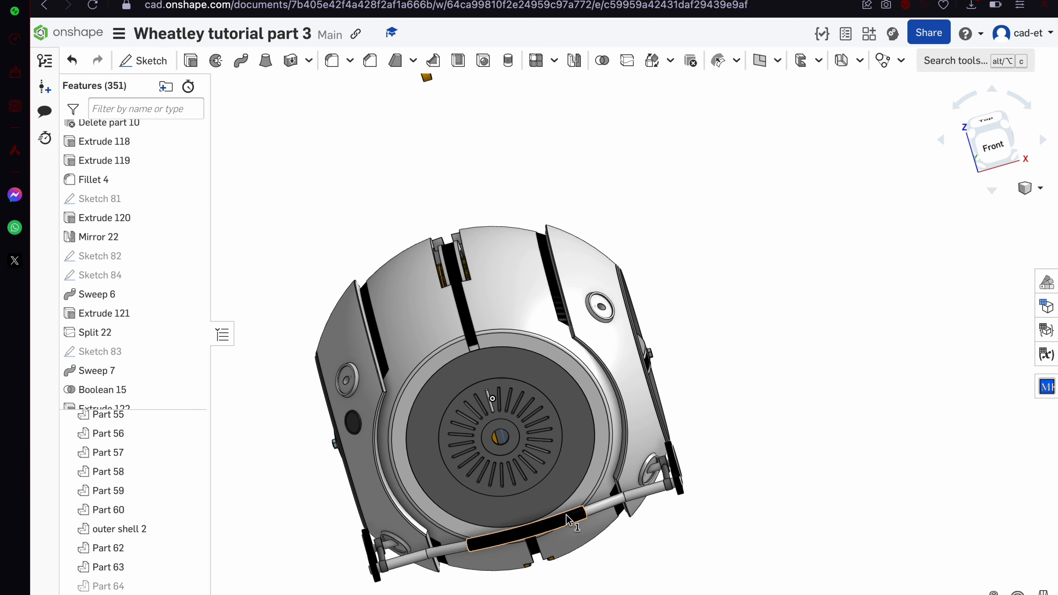
# Select a vent fin and inspect the radial slots from the left side
pyautogui.click(484, 407)
pyautogui.scroll(8, 485, 410)
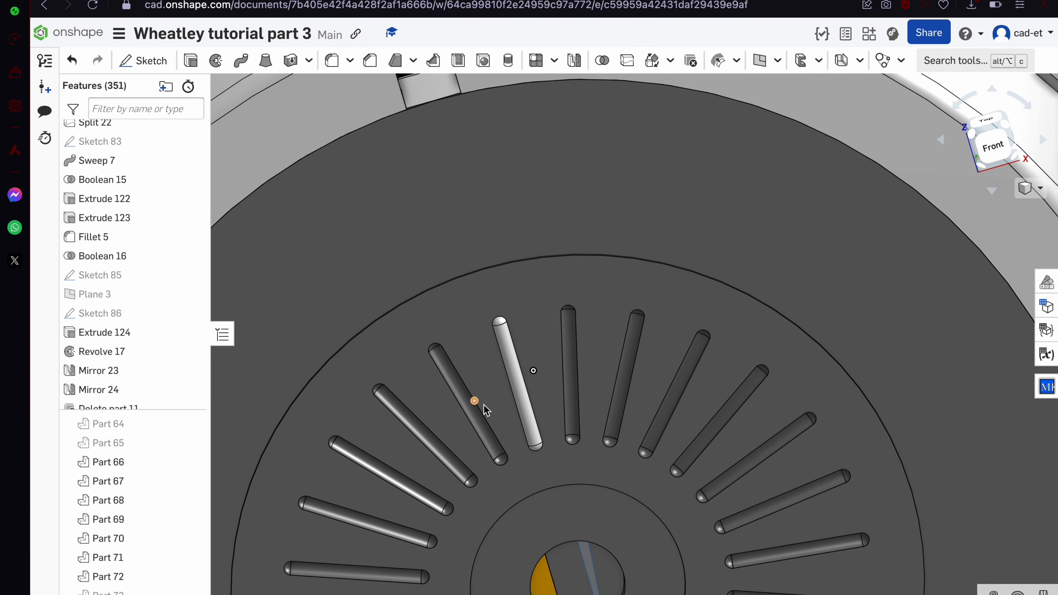
pyautogui.scroll(-8, 710, 342)
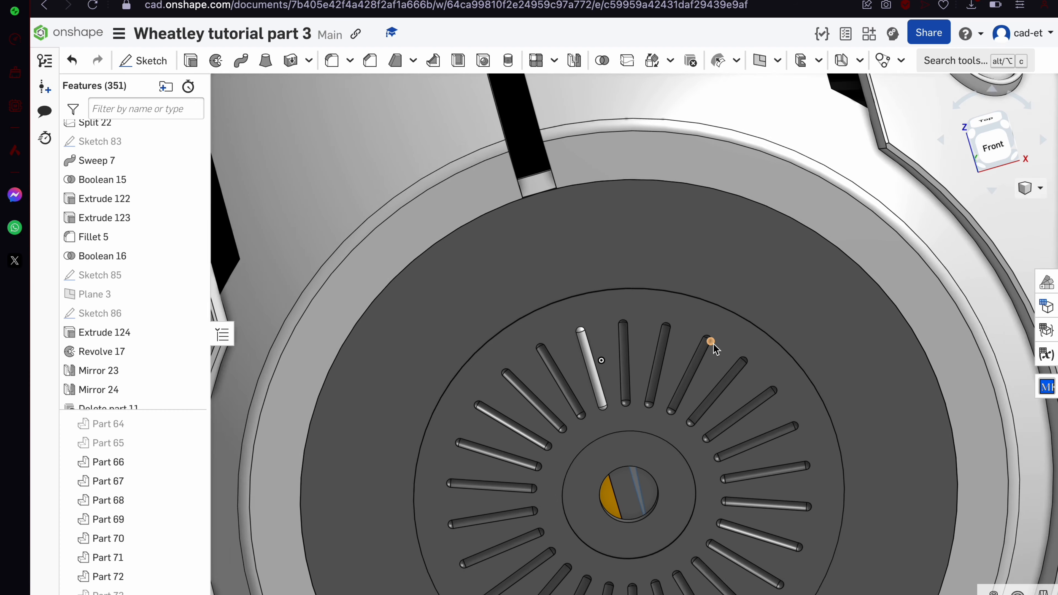
pyautogui.scroll(7, 714, 344)
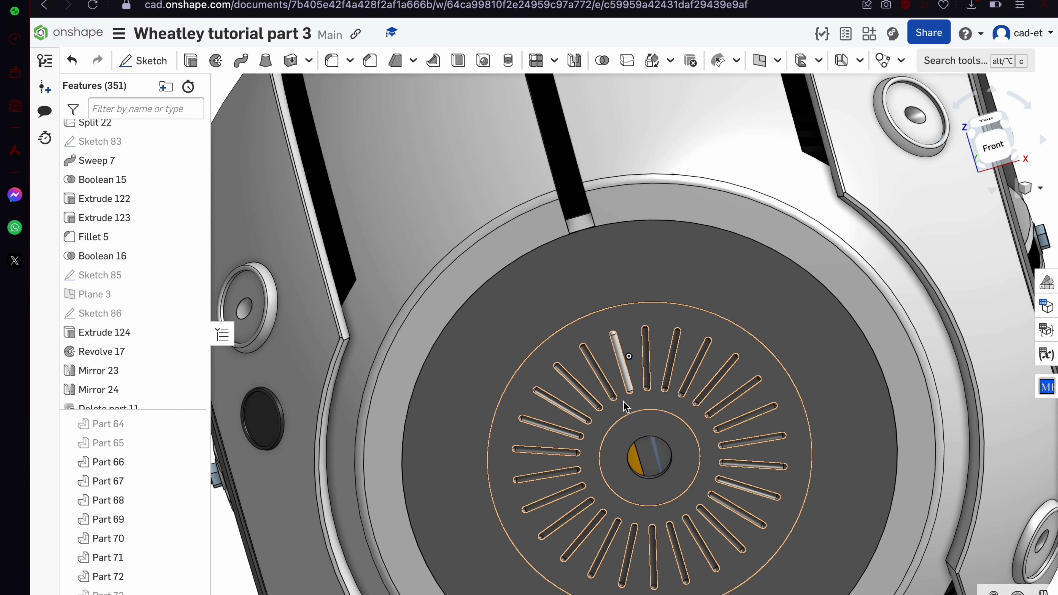
pyautogui.scroll(5, 621, 392)
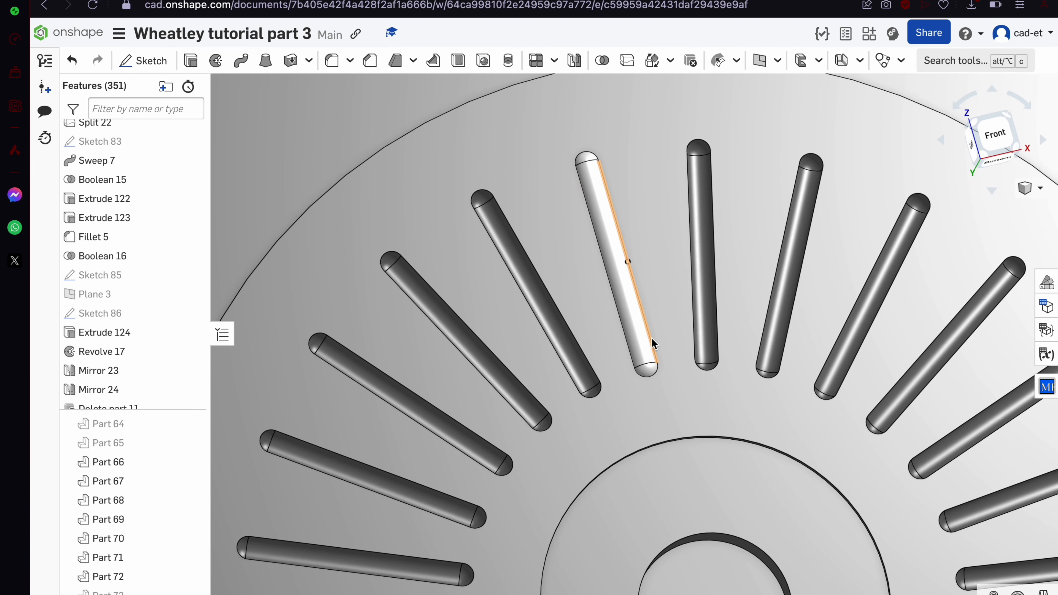
pyautogui.scroll(-6, 651, 339)
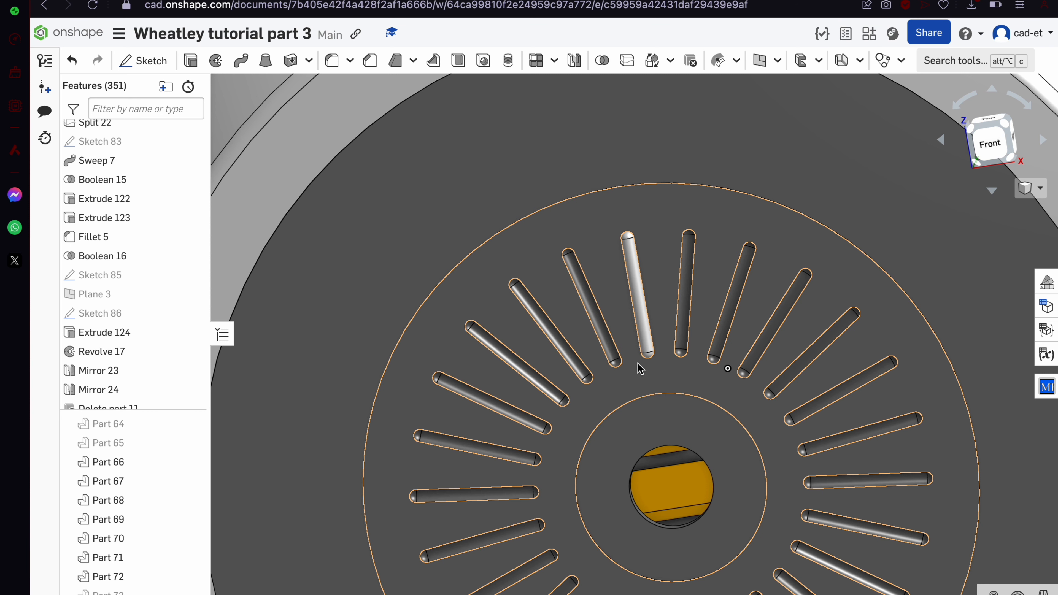
pyautogui.scroll(-10, 624, 307)
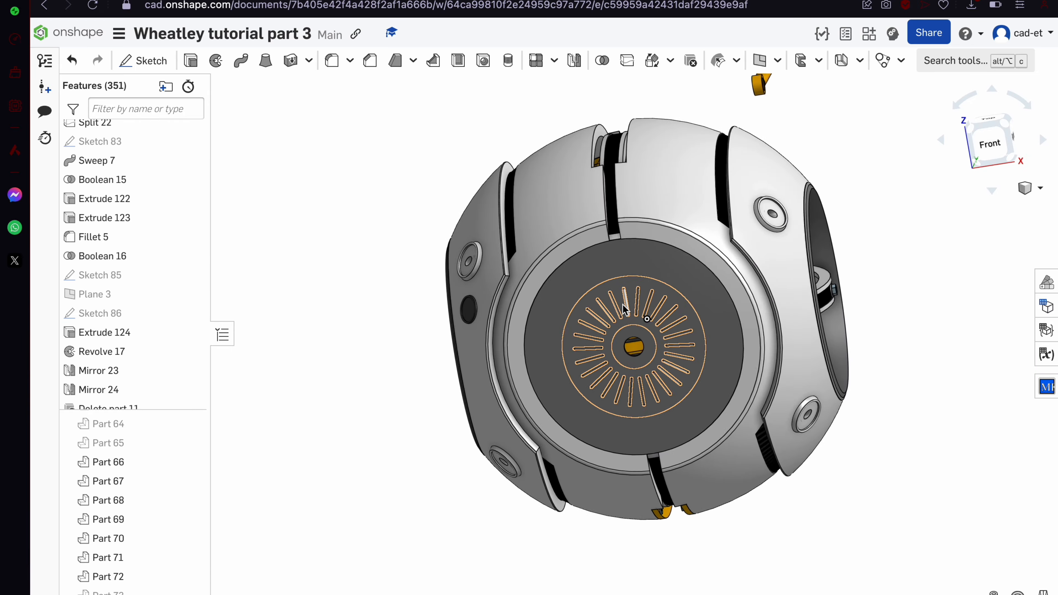
pyautogui.moveTo(623, 307); pyautogui.dragTo(669, 308, button='right')
pyautogui.scroll(10, 670, 308)
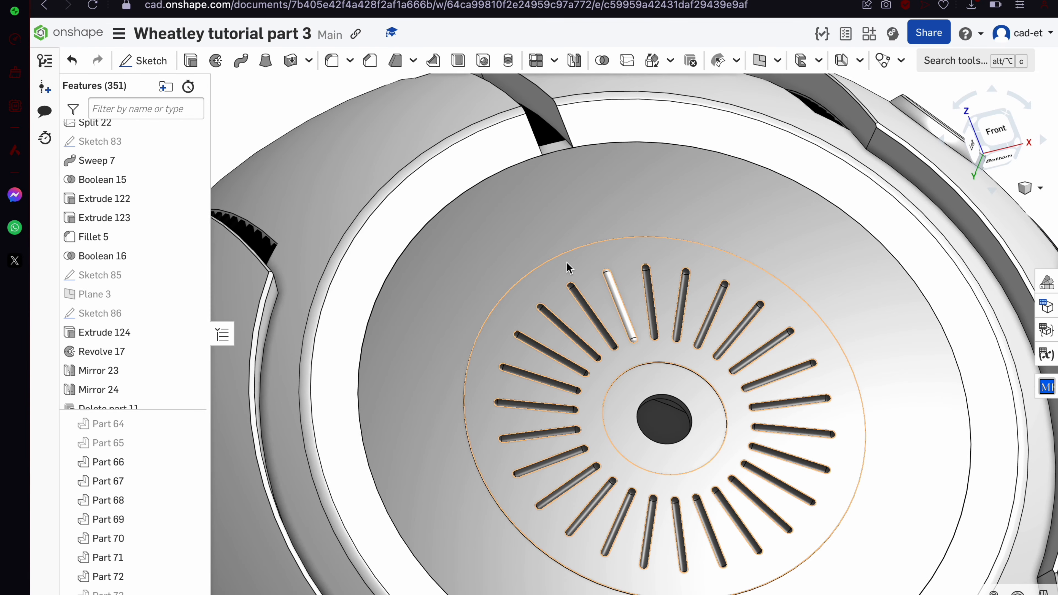
# Compare against the Portal core reference image, then return to Onshape at a left-front angle
pyautogui.click(291, 1)
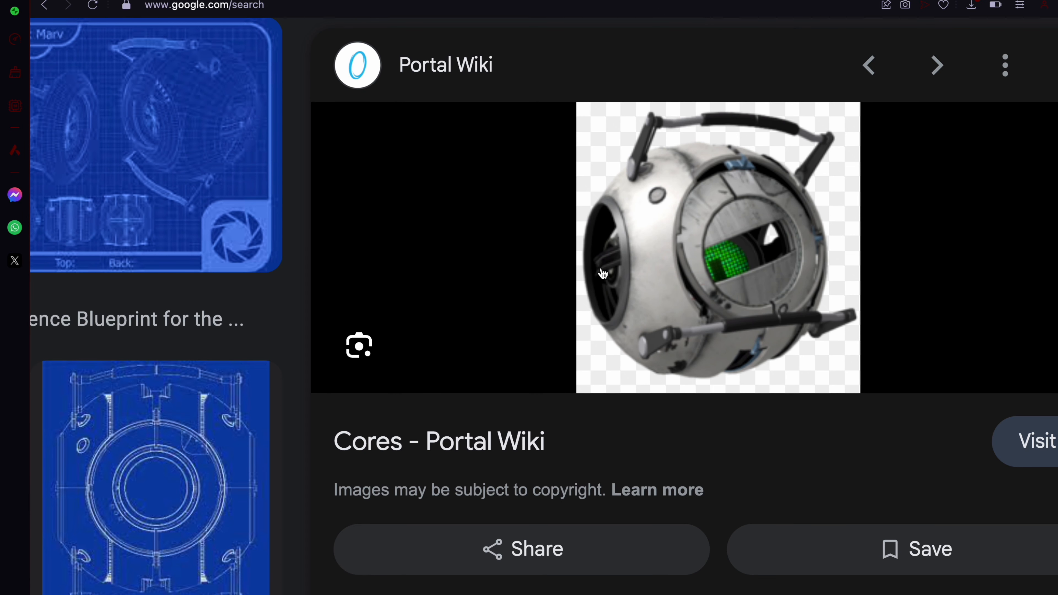
pyautogui.click(200, 0)
pyautogui.scroll(-5, 511, 262)
pyautogui.moveTo(510, 263); pyautogui.dragTo(544, 294, button='right')
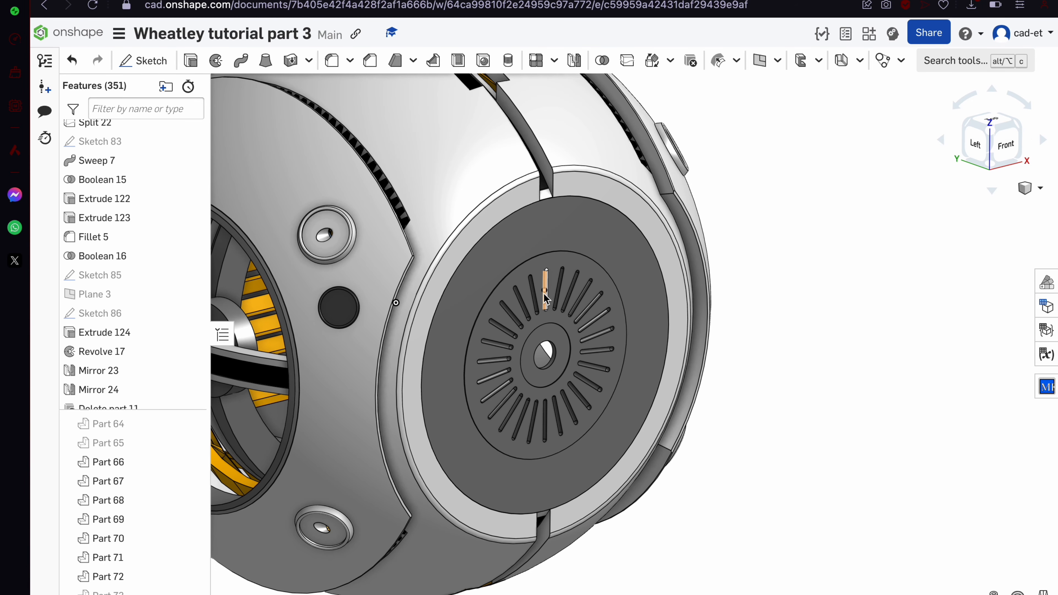
# Switch to the top view and start a new sketch on the Top plane
pyautogui.scroll(-5, 543, 293)
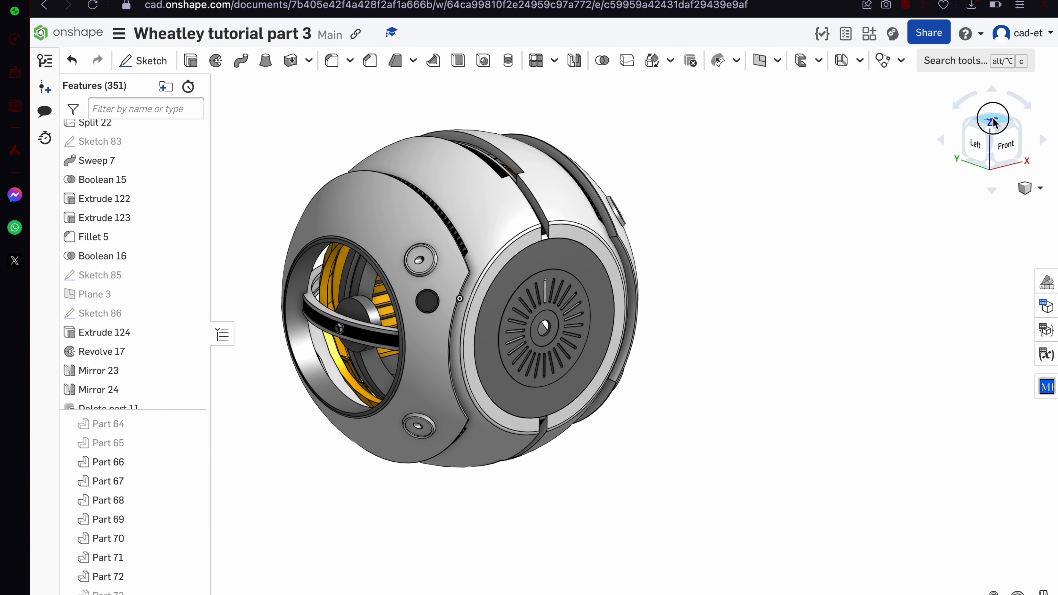
pyautogui.click(993, 121)
pyautogui.scroll(10, 185, 243)
pyautogui.scroll(10, 186, 242)
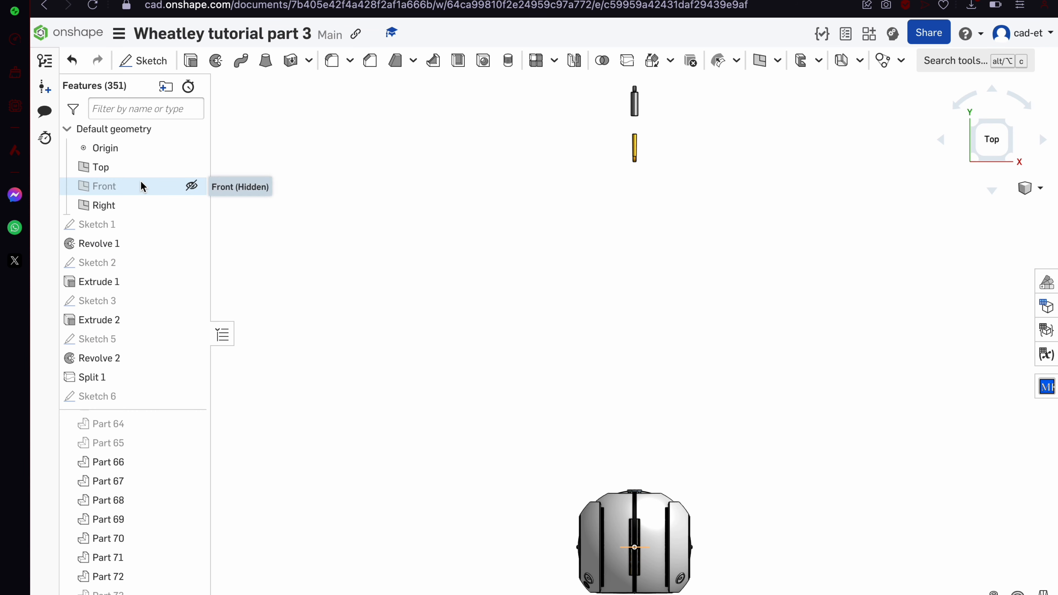
pyautogui.click(125, 166)
pyautogui.click(143, 60)
# Project the shell outline and draw a centred circle made equal to it
pyautogui.scroll(-3, 443, 304)
pyautogui.scroll(8, 534, 486)
pyautogui.scroll(-8, 534, 485)
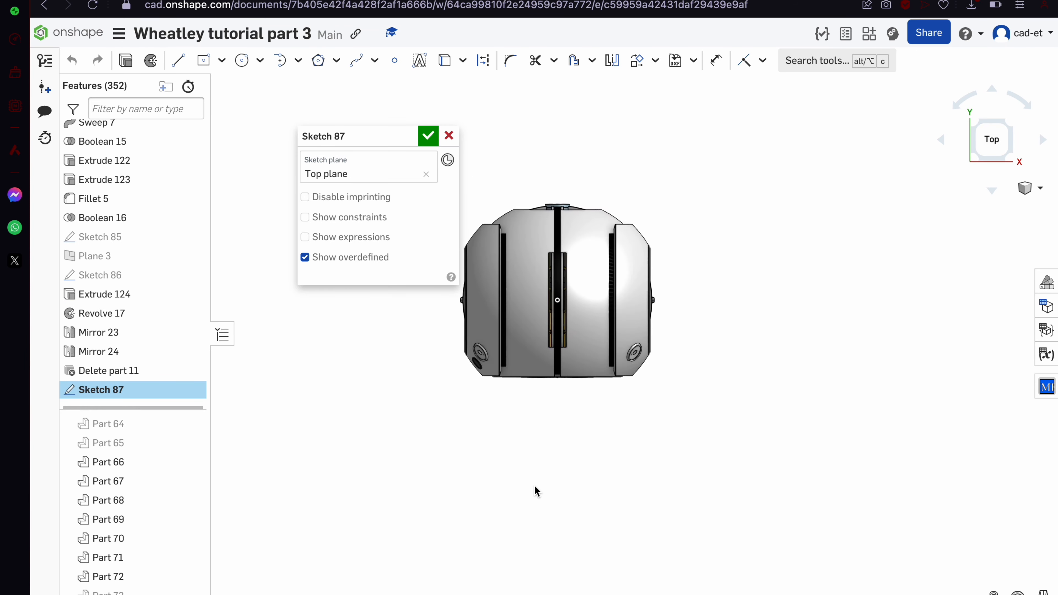
pyautogui.press('u')
pyautogui.scroll(5, 495, 391)
pyautogui.click(525, 379)
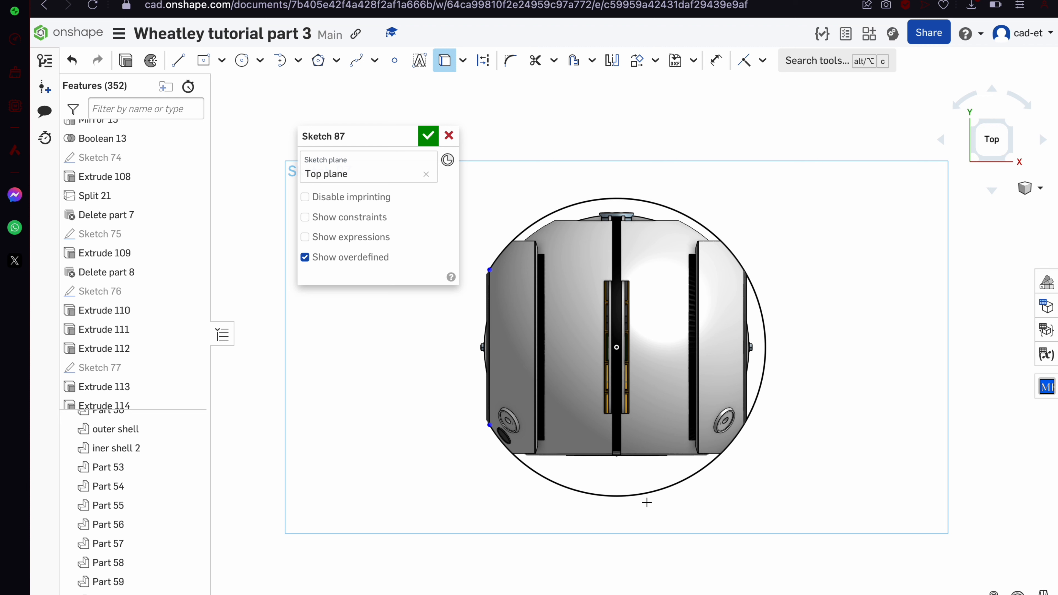
pyautogui.press('c')
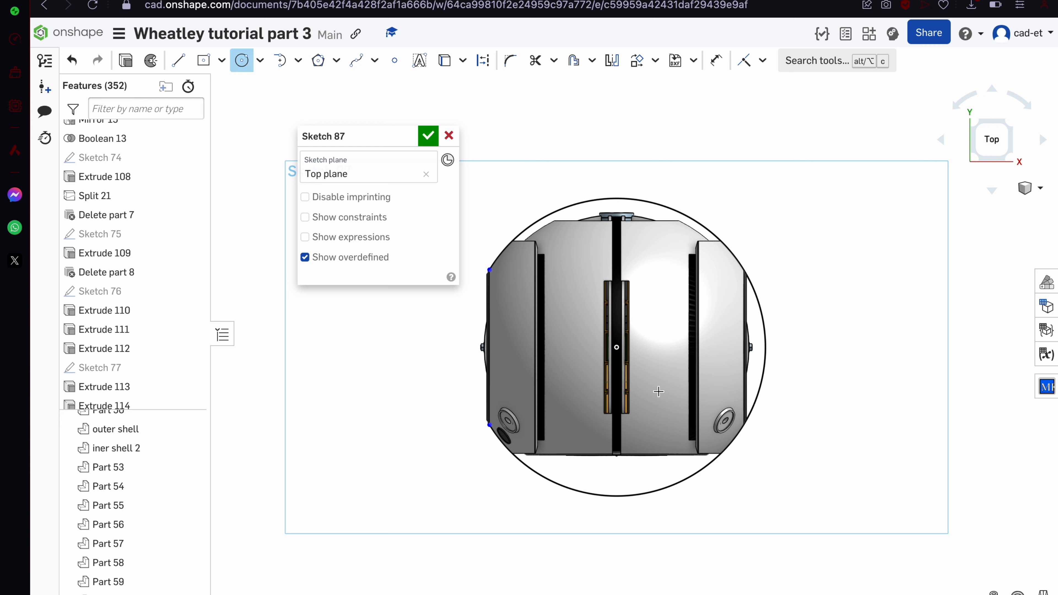
pyautogui.click(617, 318)
pyautogui.click(638, 468)
pyautogui.press('e')
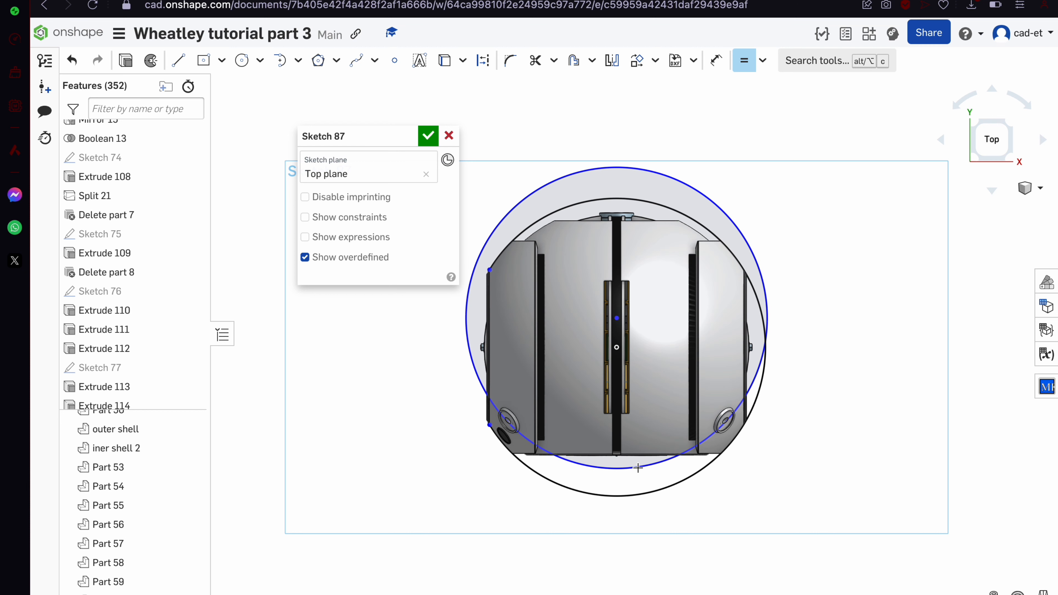
pyautogui.click(638, 468)
pyautogui.click(640, 494)
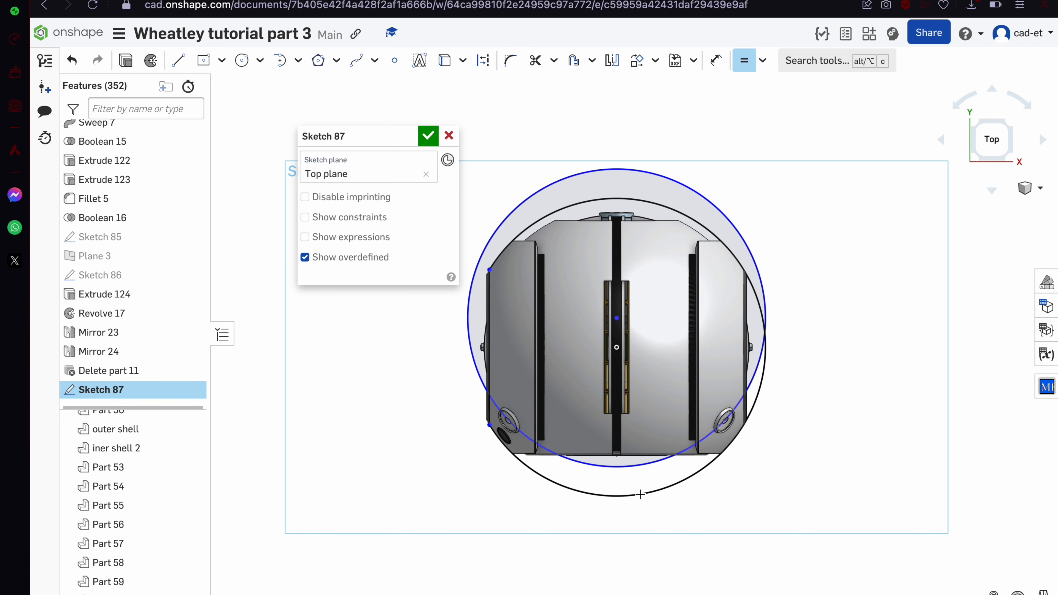
# Project the vent face edge and make the circle coincident with its endpoint
pyautogui.moveTo(640, 494); pyautogui.dragTo(654, 450, button='right')
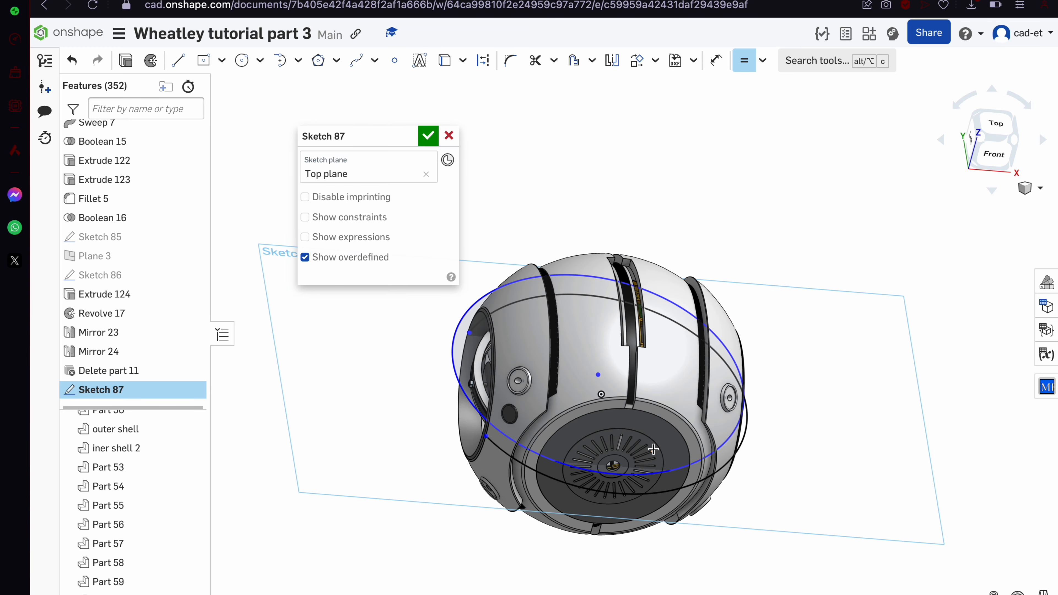
pyautogui.scroll(10, 654, 449)
pyautogui.moveTo(761, 505); pyautogui.dragTo(761, 505, button='right')
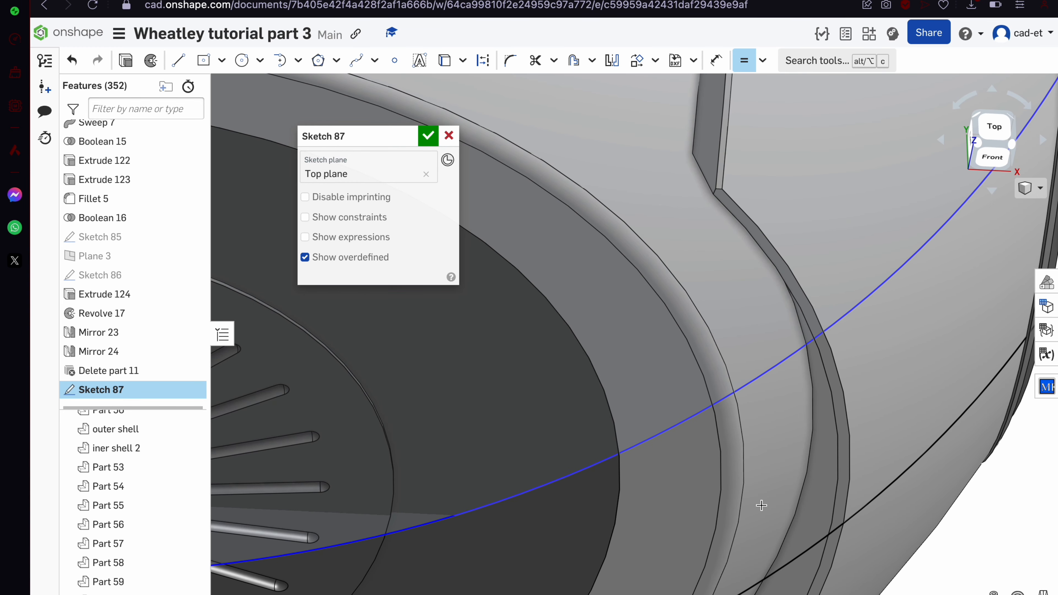
pyautogui.press('u')
pyautogui.click(574, 444)
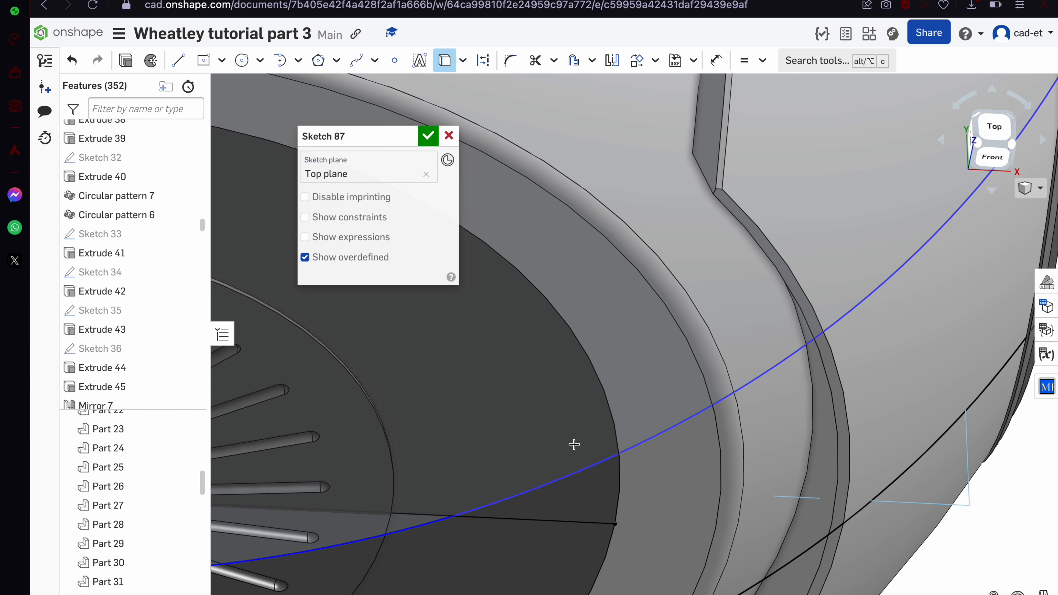
pyautogui.press('i')
pyautogui.click(616, 522)
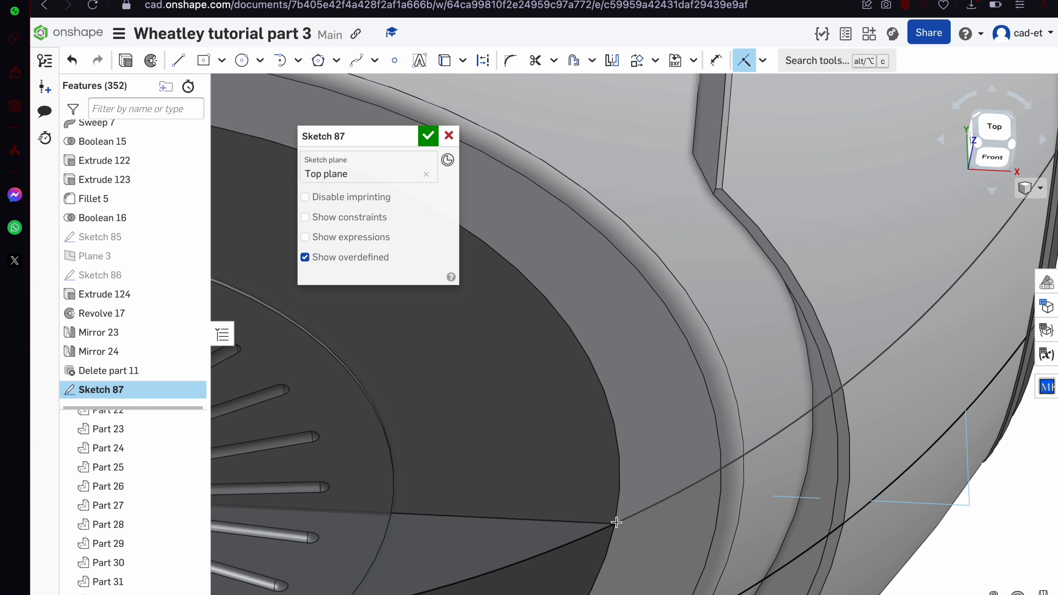
# Project the sphere's outer edge into Sketch 87 and drag the circle out beyond the sphere
pyautogui.scroll(-10, 831, 337)
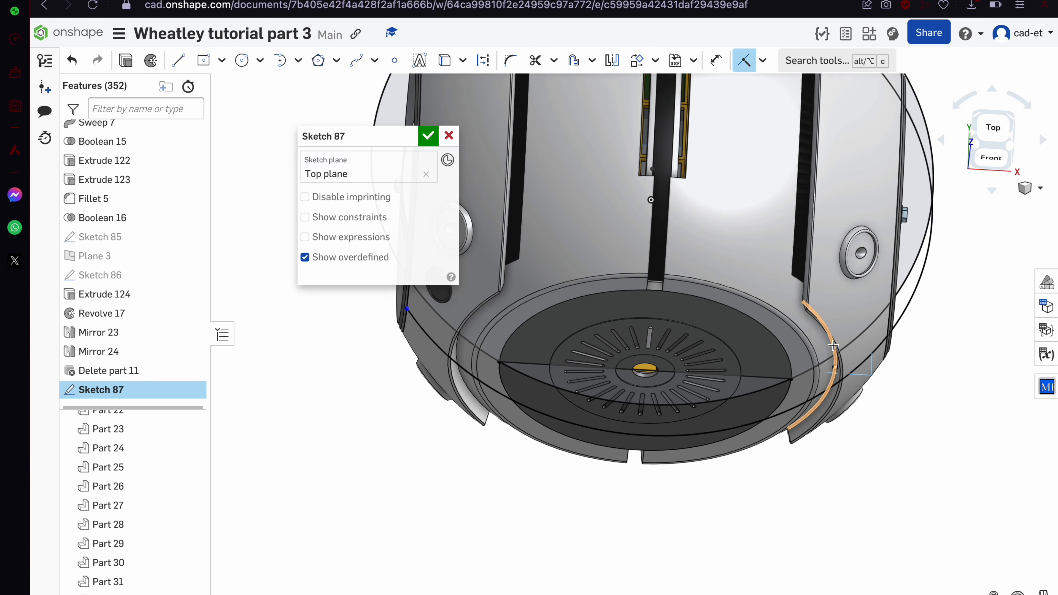
pyautogui.scroll(-5, 832, 345)
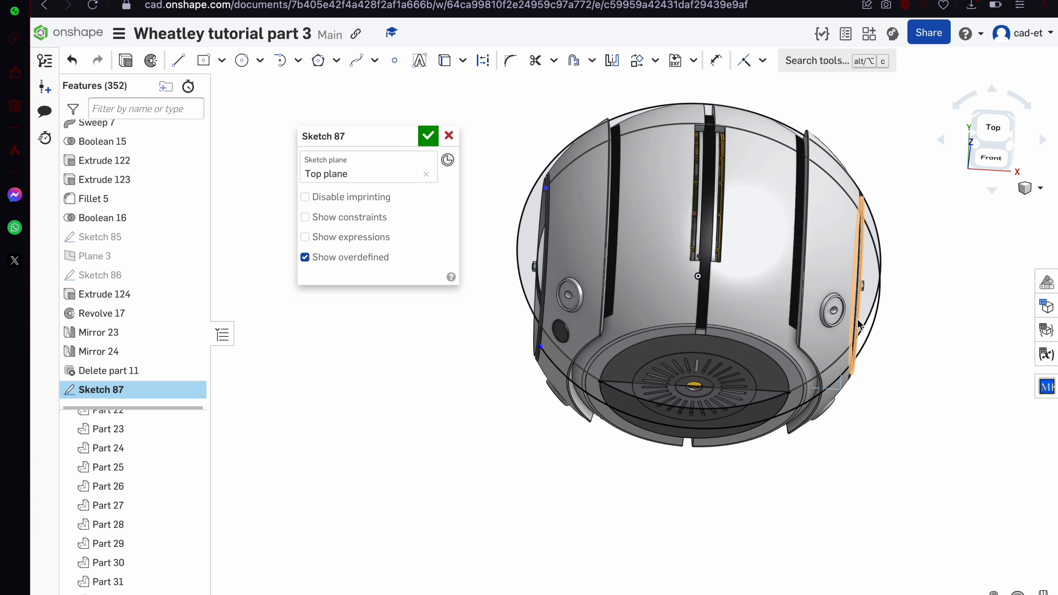
pyautogui.click(523, 179)
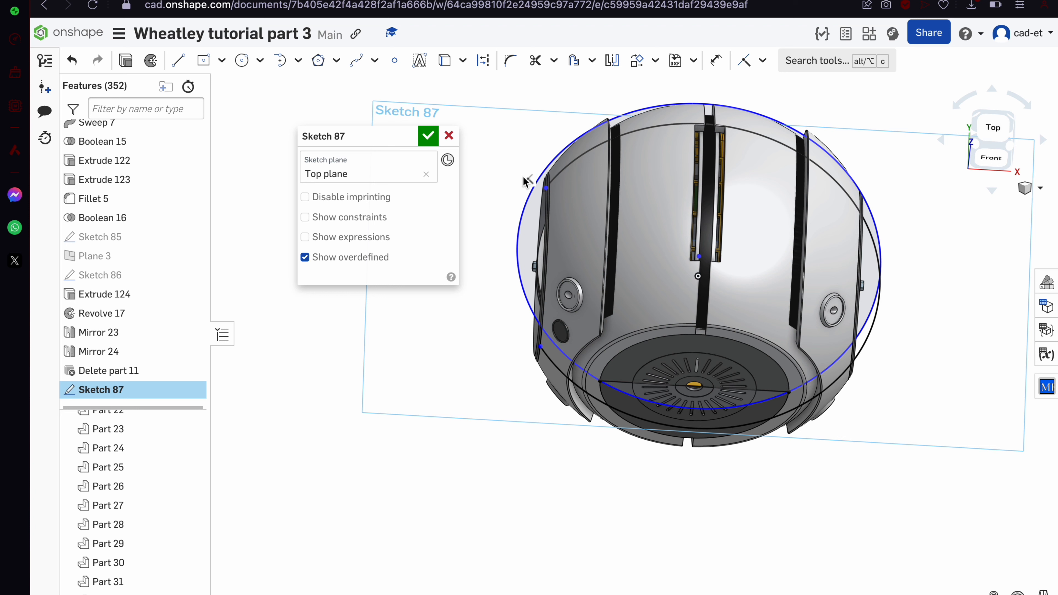
pyautogui.moveTo(698, 258); pyautogui.dragTo(702, 162)
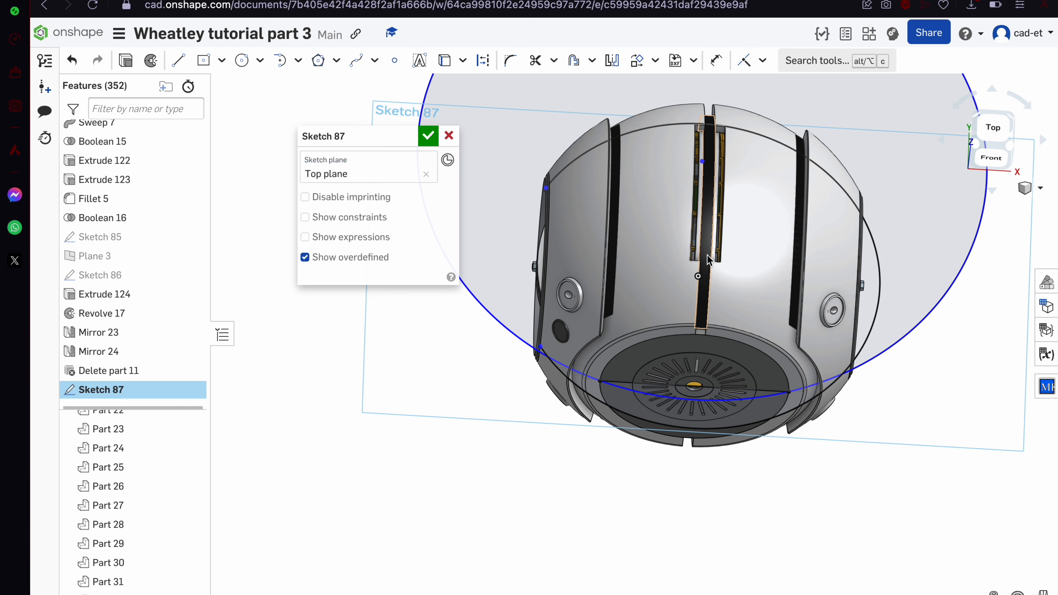
pyautogui.scroll(3, 707, 254)
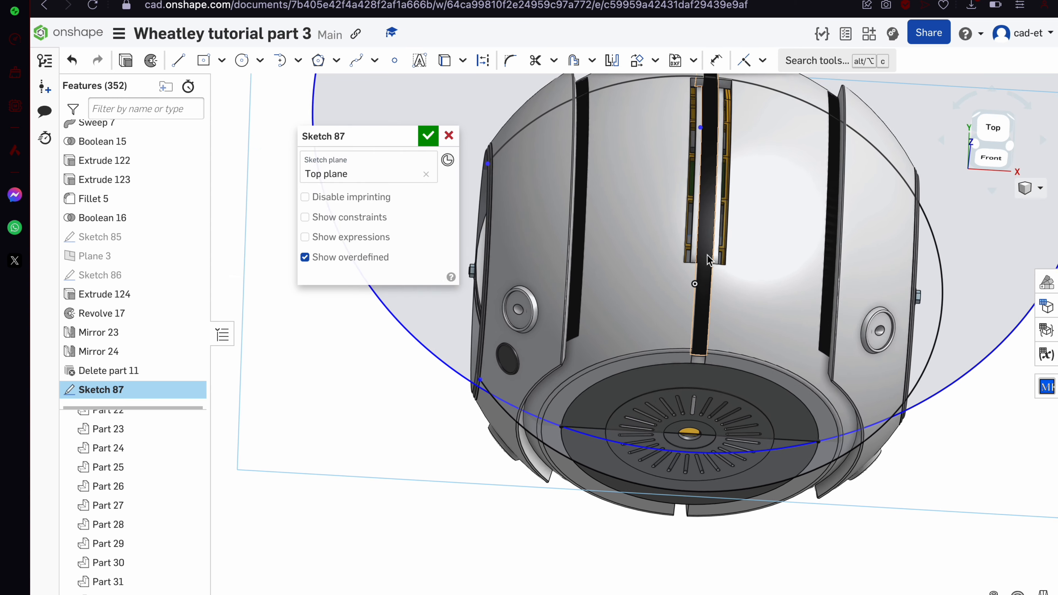
pyautogui.scroll(6, 689, 437)
pyautogui.moveTo(687, 457); pyautogui.dragTo(661, 470, button='right')
pyautogui.press('d')
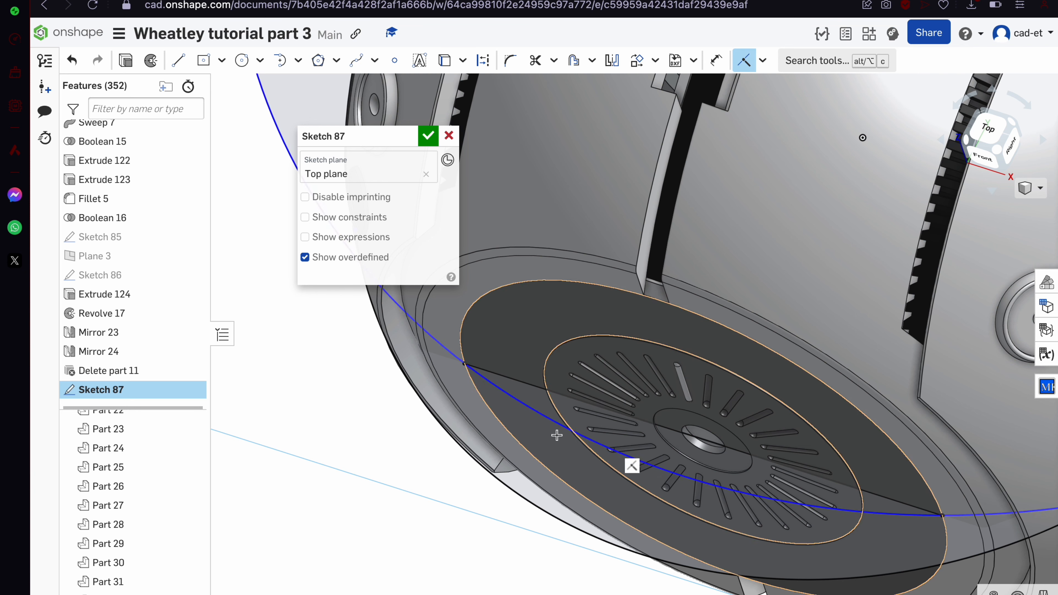
pyautogui.scroll(-8, 463, 365)
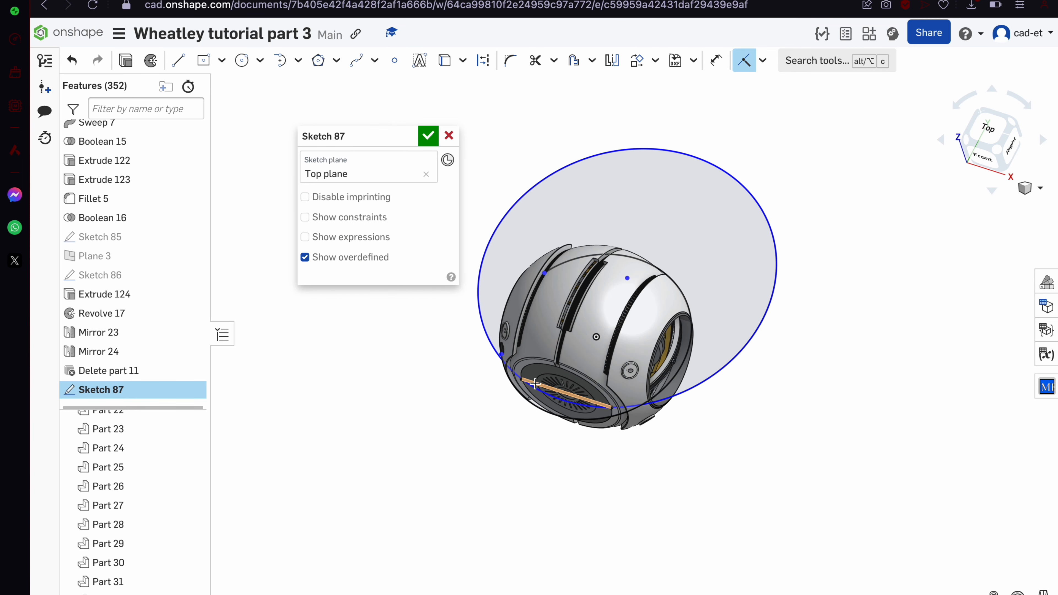
pyautogui.scroll(5, 534, 384)
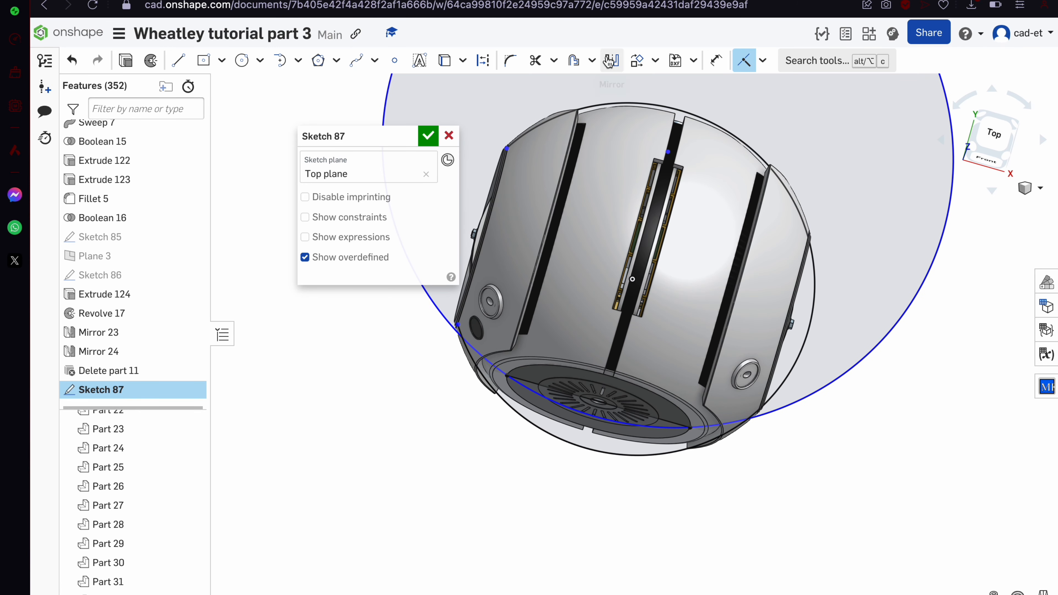
# Dimension the enlarged circle, first at 240 mm, then raise the value to 250 mm
pyautogui.click(724, 71)
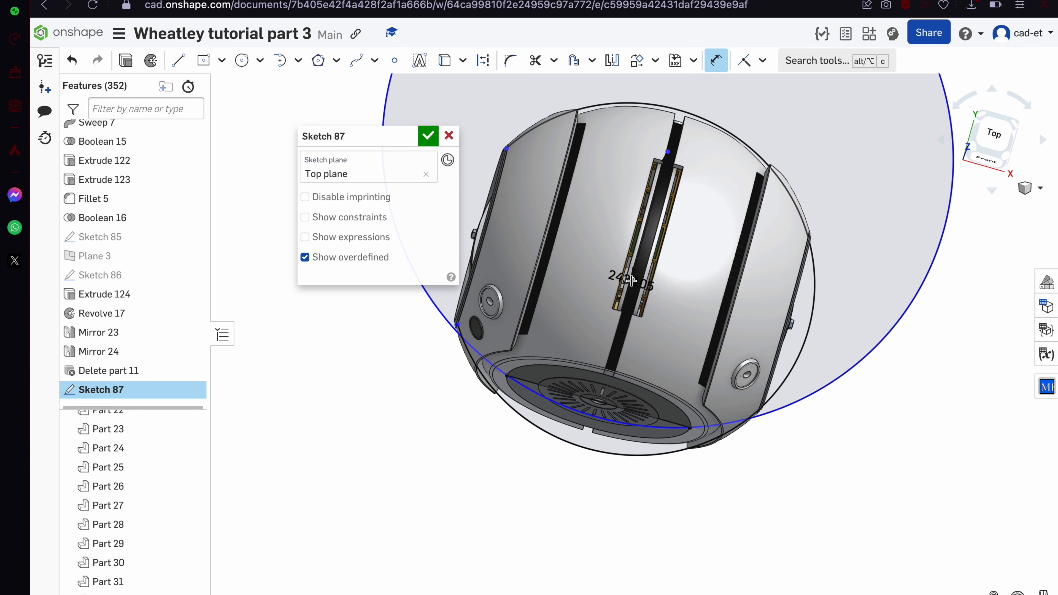
pyautogui.click(726, 267)
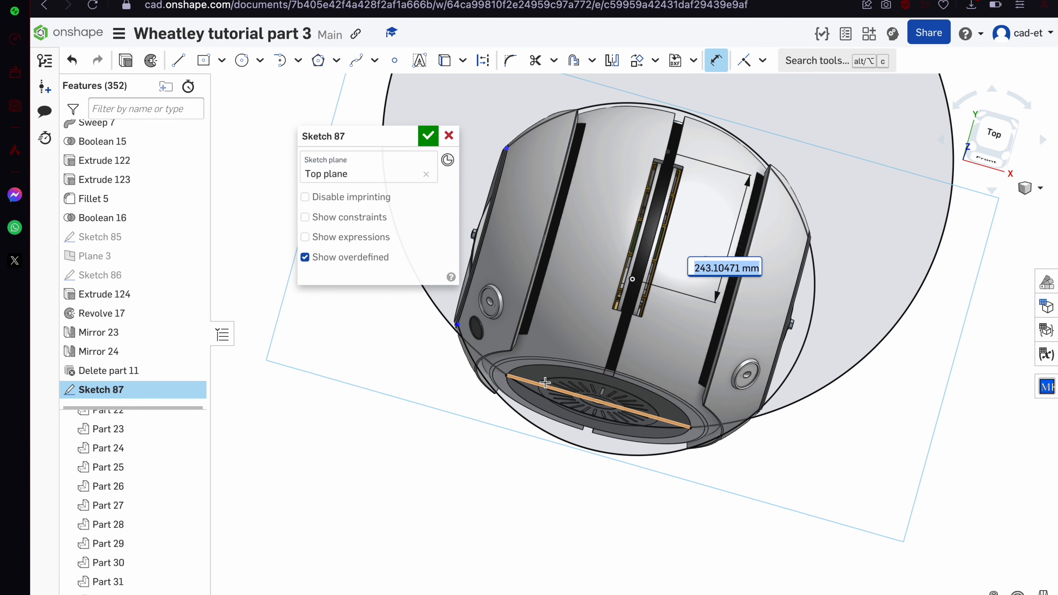
pyautogui.write('243')
pyautogui.press('Return')
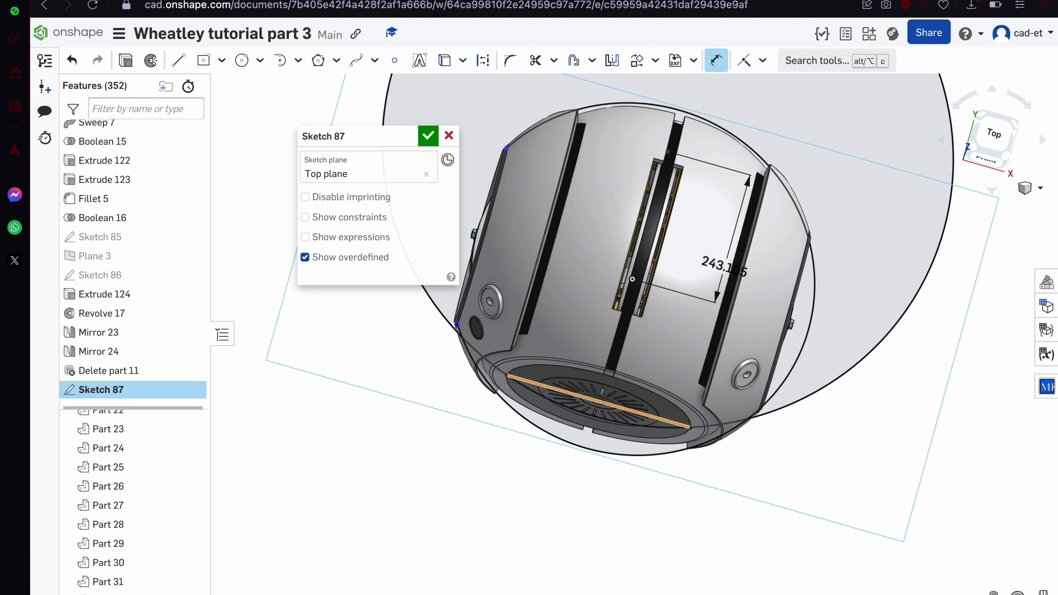
pyautogui.doubleClick(724, 266)
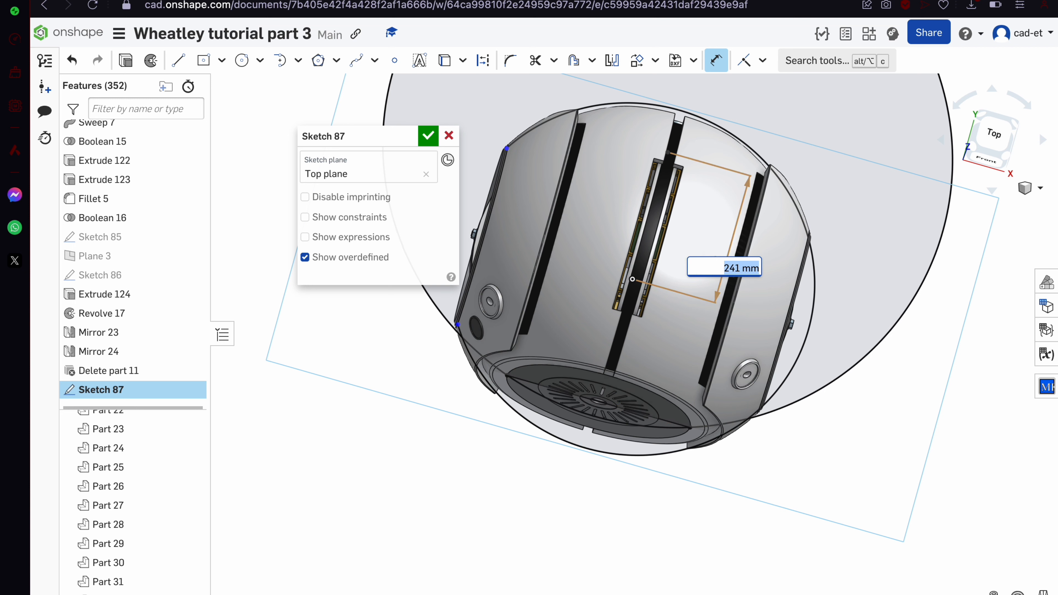
pyautogui.press('Return')
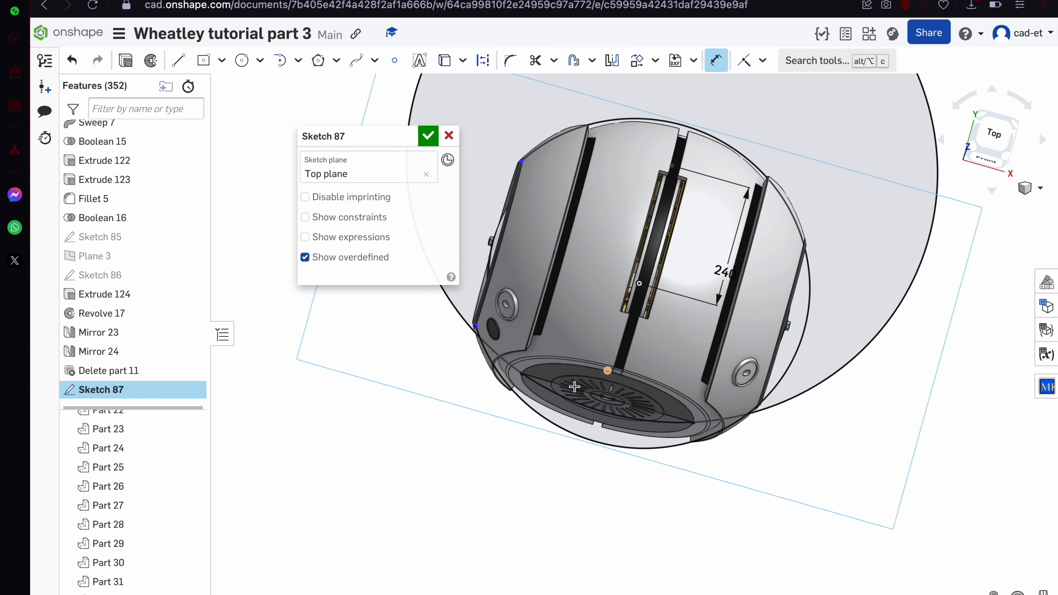
pyautogui.scroll(5, 573, 387)
pyautogui.scroll(-5, 573, 388)
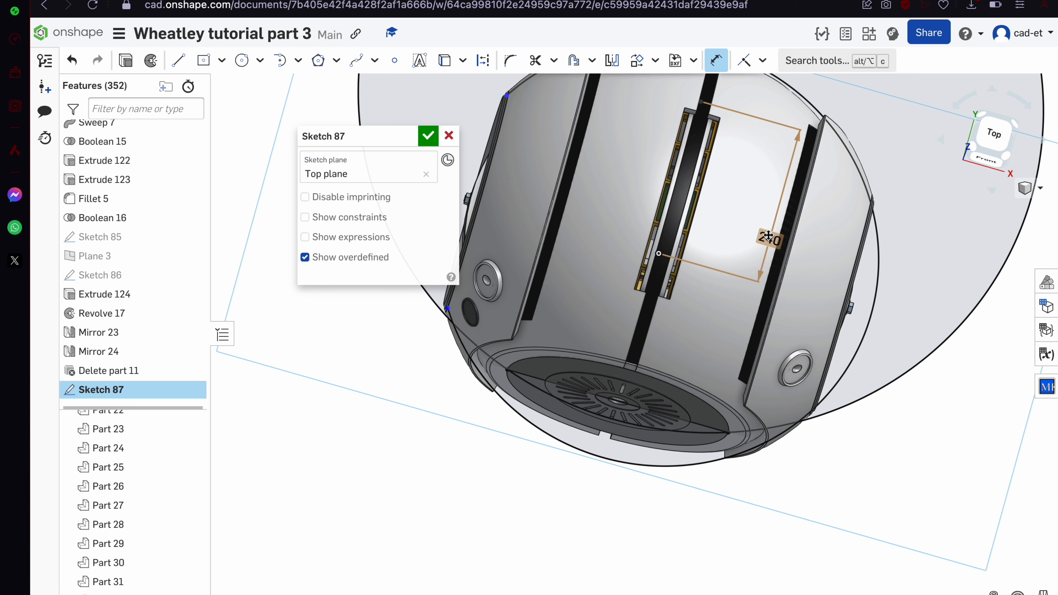
pyautogui.doubleClick(768, 236)
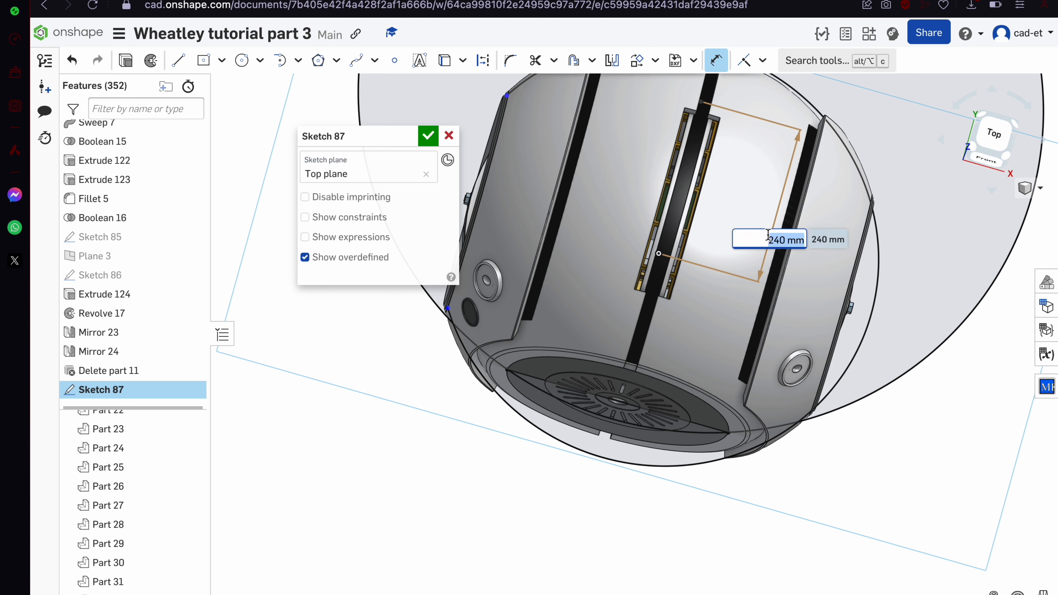
pyautogui.press('Up')
pyautogui.press('Up')
pyautogui.press('Up')
pyautogui.press('Up')
pyautogui.press('Up')
pyautogui.press('Up')
pyautogui.press('Up')
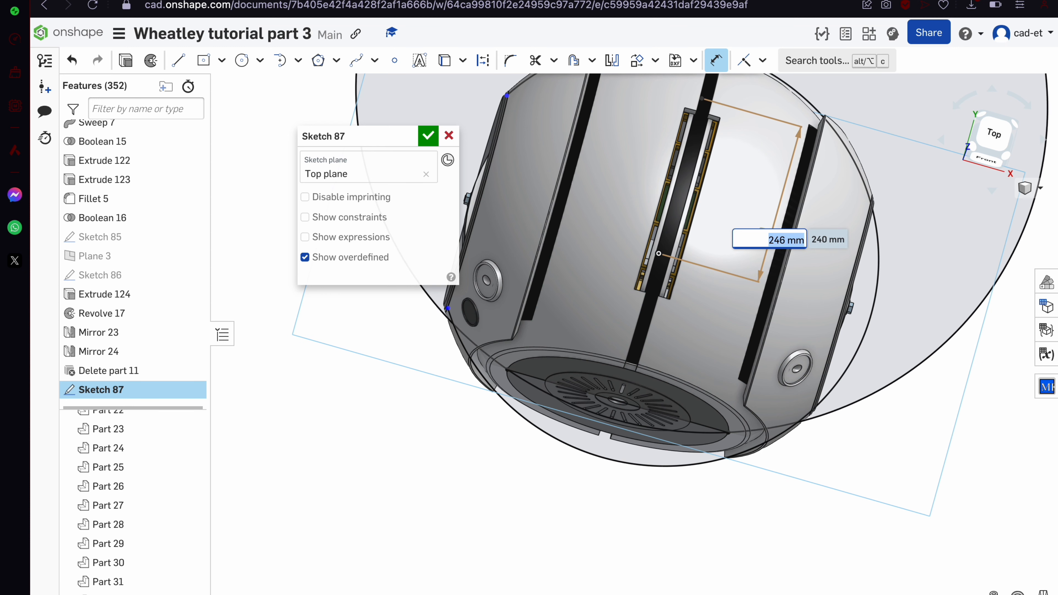
pyautogui.press('Up')
pyautogui.press('Up')
pyautogui.press('Return')
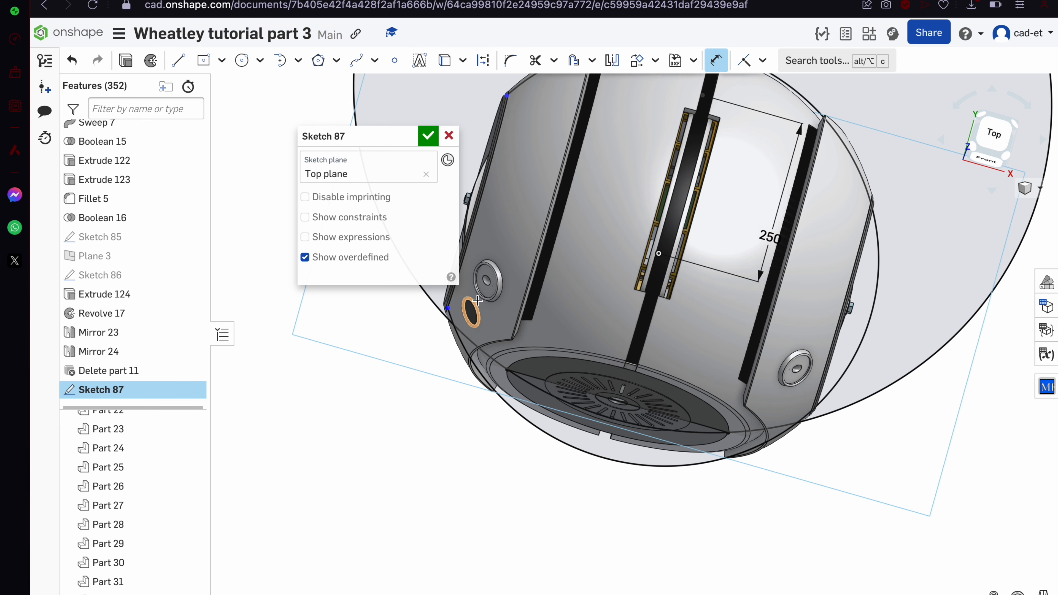
# Orbit to the underside and project the bottom disc edges into the sketch
pyautogui.moveTo(477, 301)
pyautogui.mouseDown(button='right')
pyautogui.moveTo(538, 367)
pyautogui.moveTo(524, 364)
pyautogui.moveTo(534, 382)
pyautogui.mouseUp(button='right')
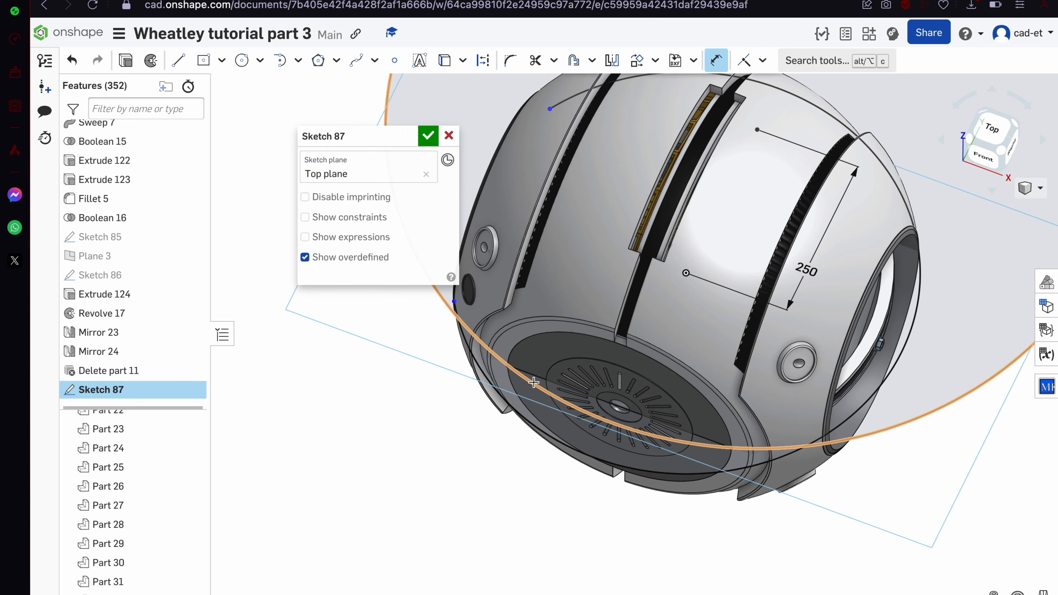
pyautogui.scroll(-4, 533, 382)
pyautogui.scroll(6, 548, 428)
pyautogui.moveTo(549, 427)
pyautogui.mouseDown(button='right')
pyautogui.moveTo(572, 426)
pyautogui.moveTo(567, 437)
pyautogui.moveTo(569, 419)
pyautogui.moveTo(555, 431)
pyautogui.mouseUp(button='right')
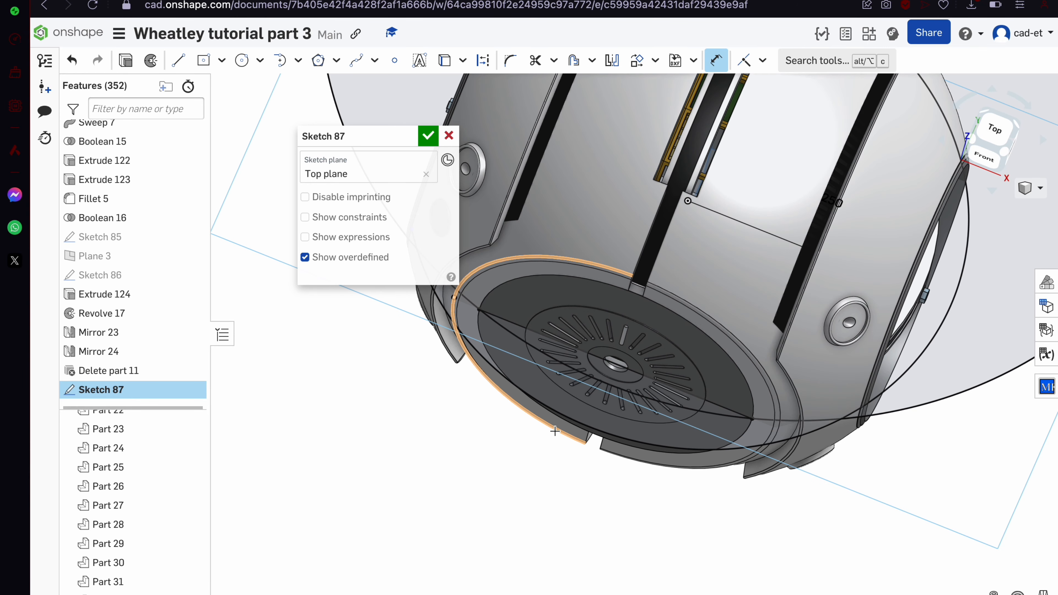
pyautogui.press('u')
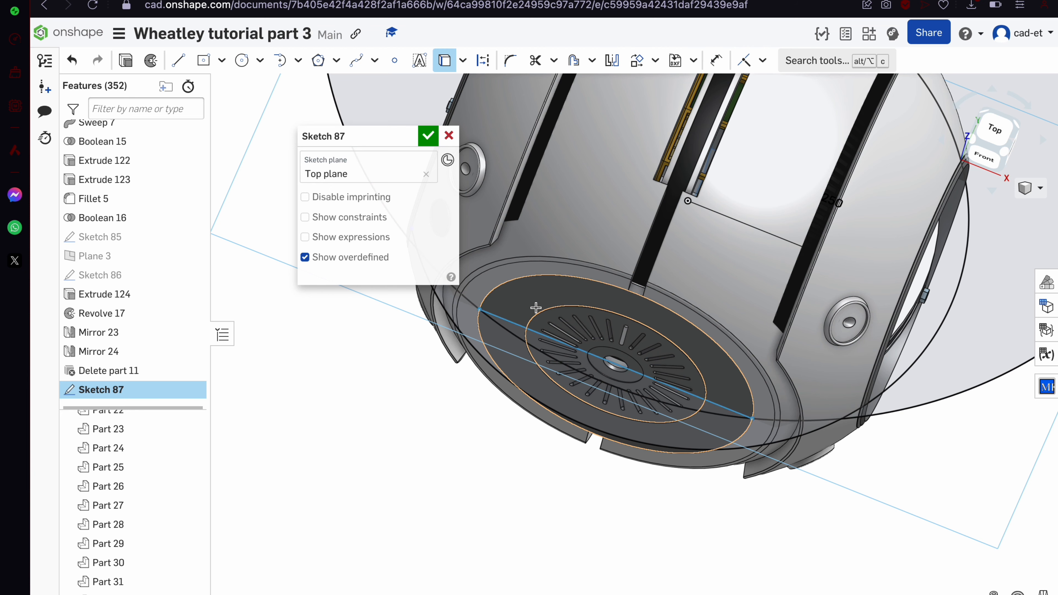
pyautogui.click(538, 317)
pyautogui.scroll(5, 538, 317)
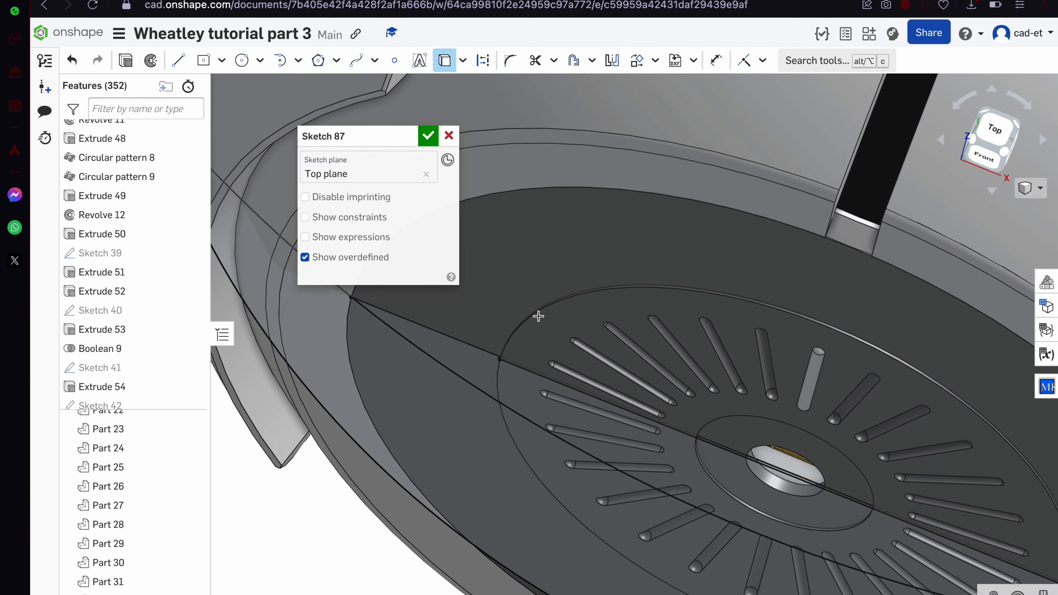
# From the top view, delete the extra outer circle from the sketch
pyautogui.click(1001, 125)
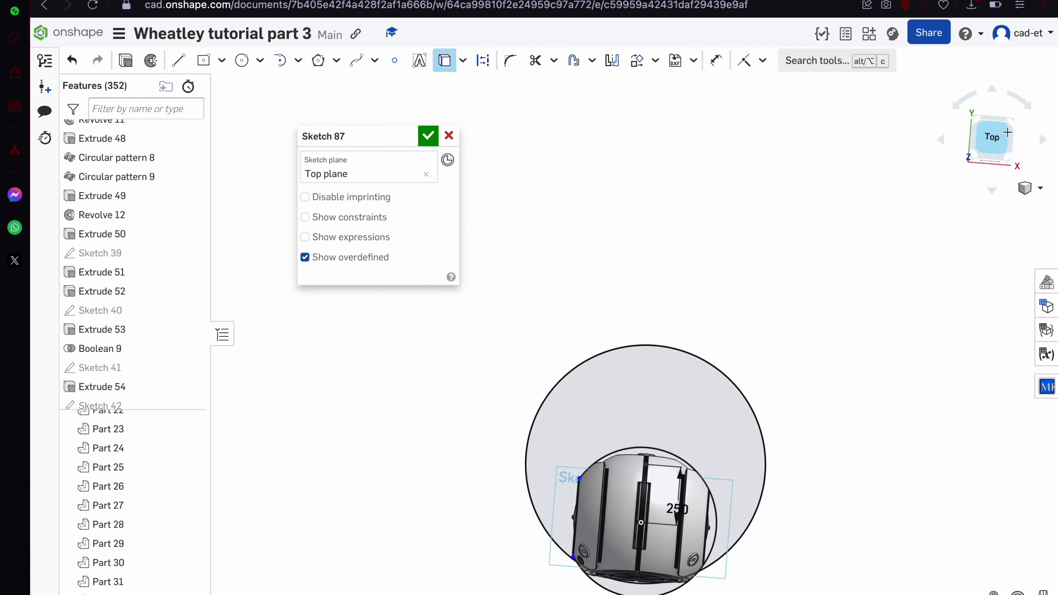
pyautogui.scroll(8, 648, 504)
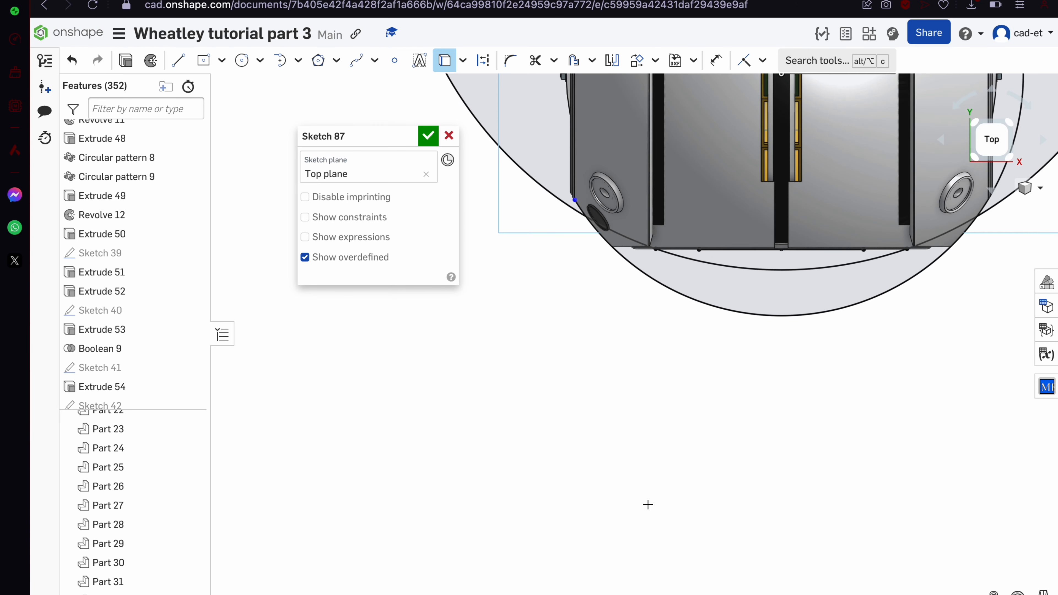
pyautogui.click(846, 306)
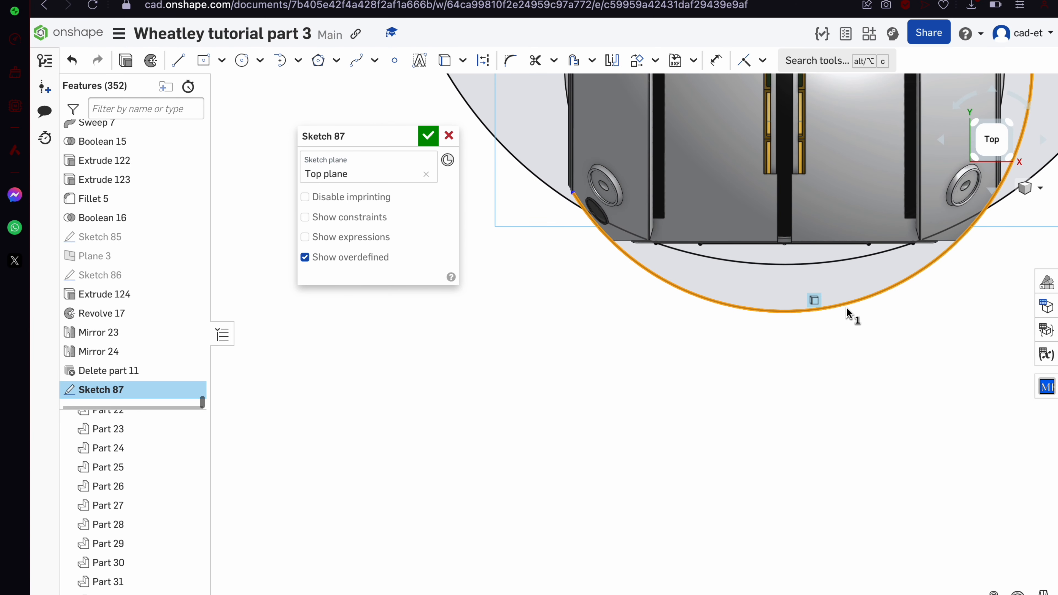
pyautogui.press('Delete')
pyautogui.scroll(-5, 846, 311)
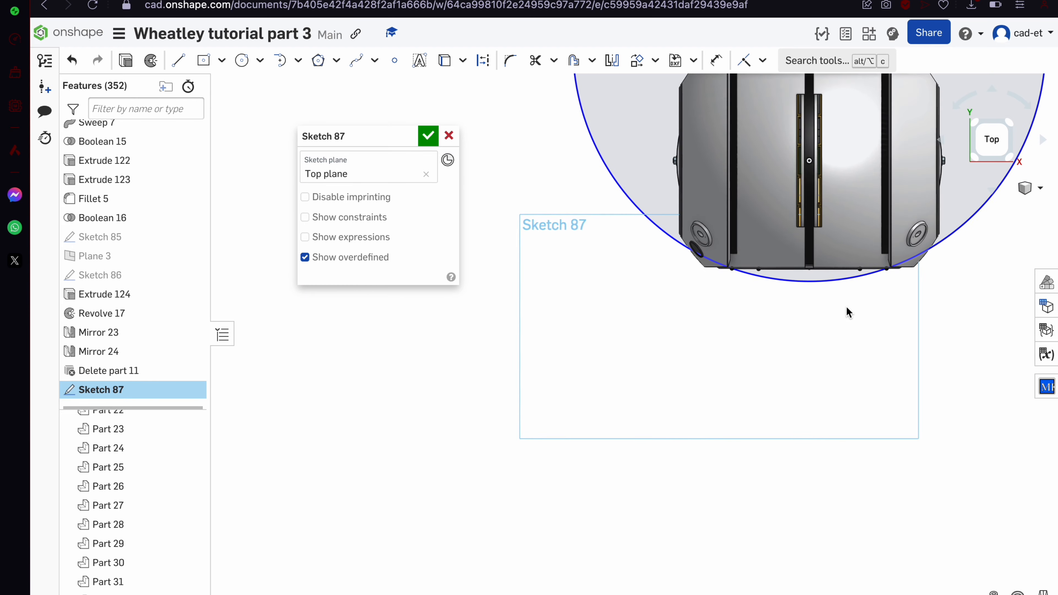
pyautogui.press('l')
pyautogui.scroll(5, 779, 253)
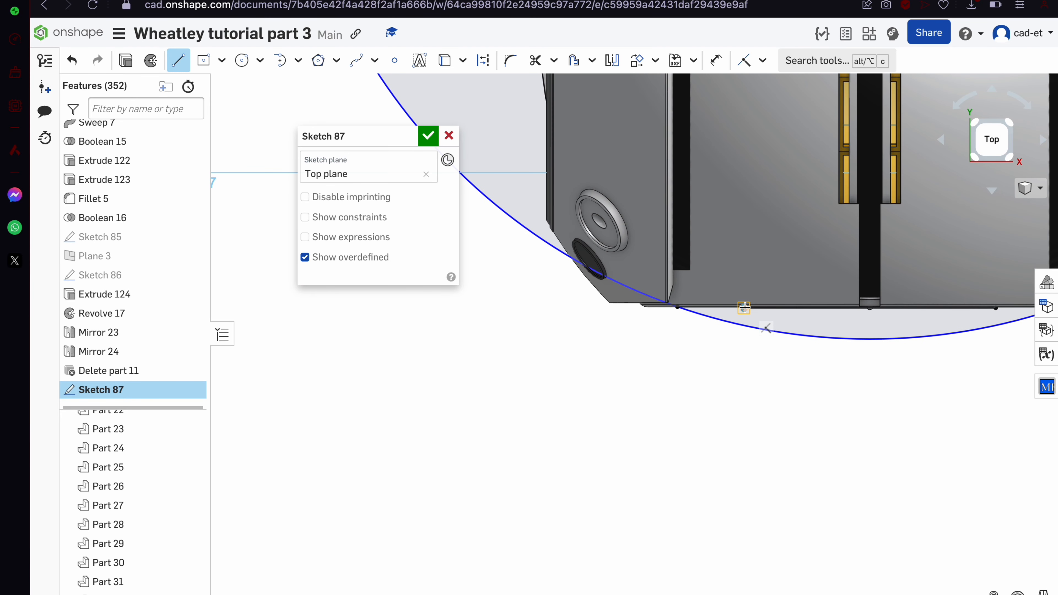
# Draw a short vertical line dropping from the part's lower edge
pyautogui.click(744, 307)
pyautogui.click(760, 308)
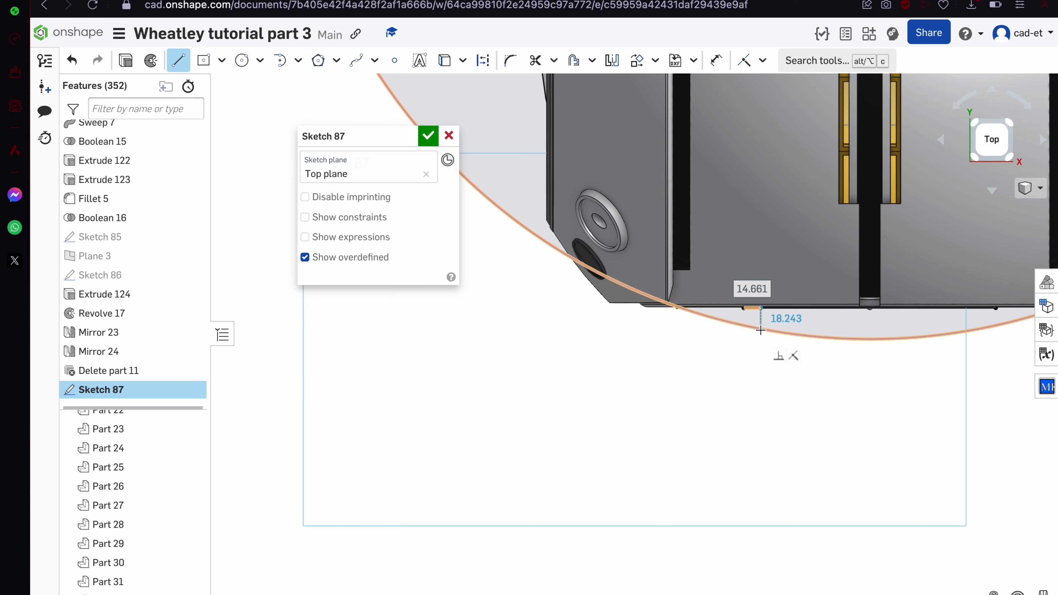
pyautogui.click(761, 355)
pyautogui.press('m')
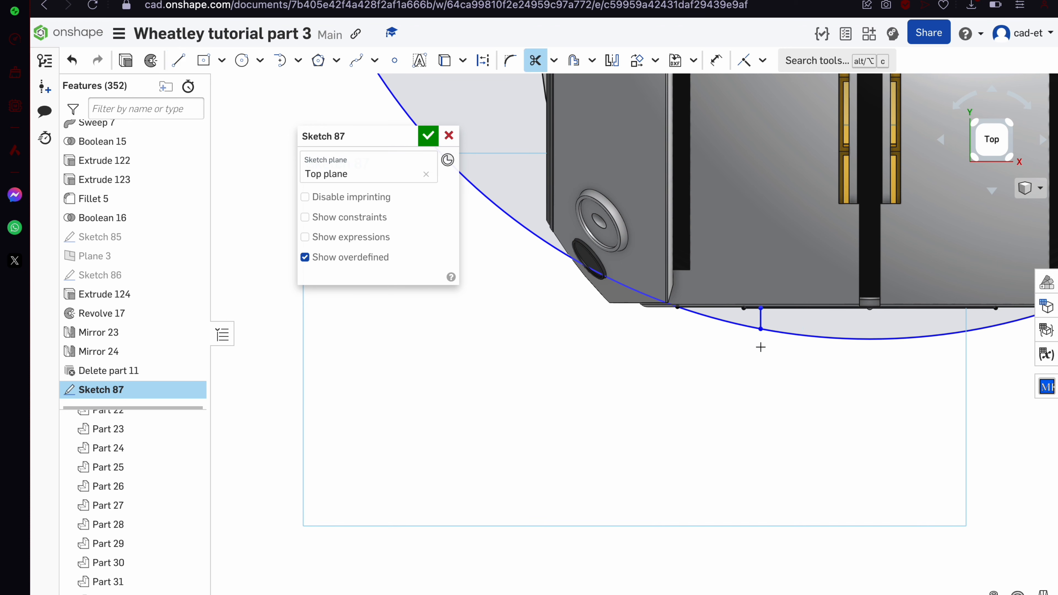
pyautogui.press('l')
pyautogui.scroll(-3, 761, 330)
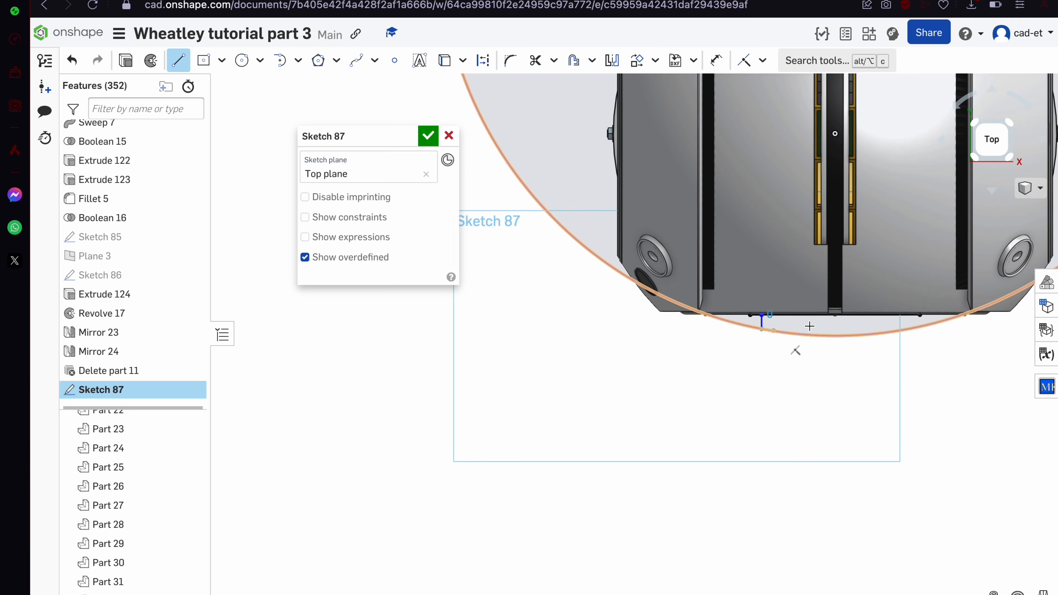
# Draw a horizontal line from the vertical segment's bottom end across the vent disc
pyautogui.click(761, 330)
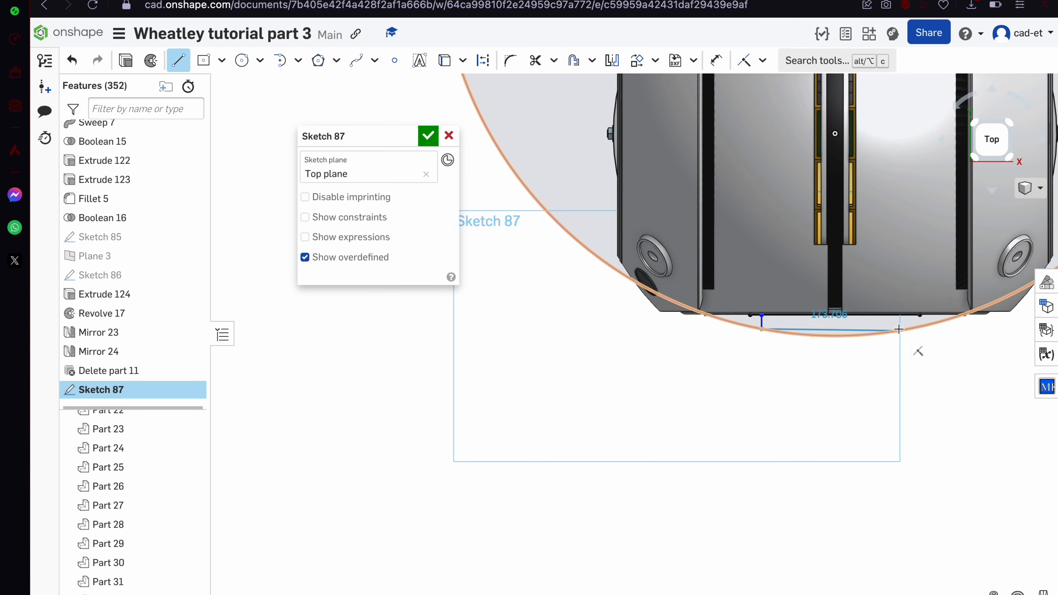
pyautogui.click(954, 329)
pyautogui.press('m')
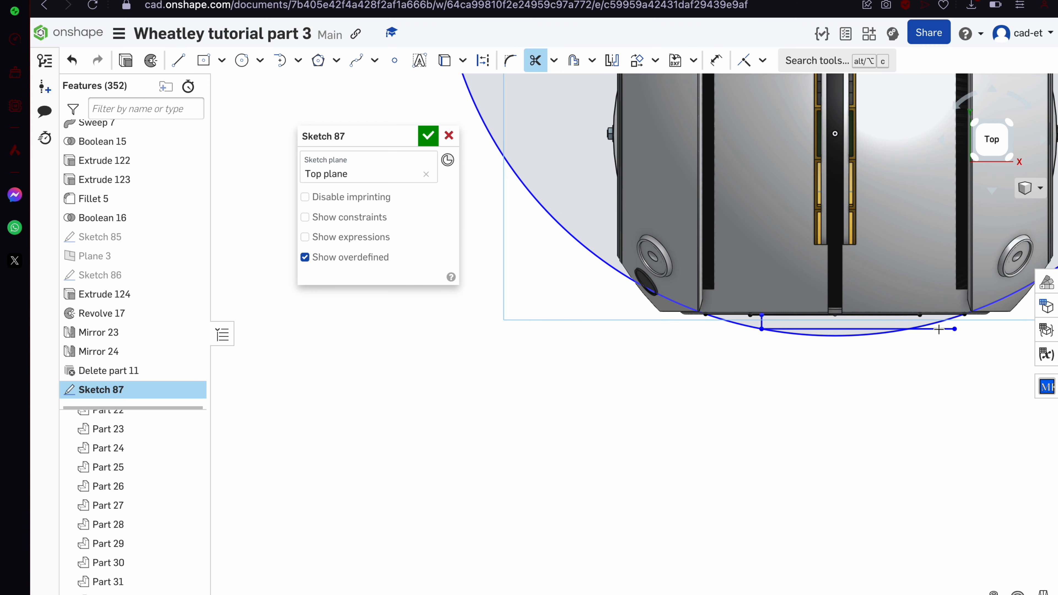
pyautogui.press('l')
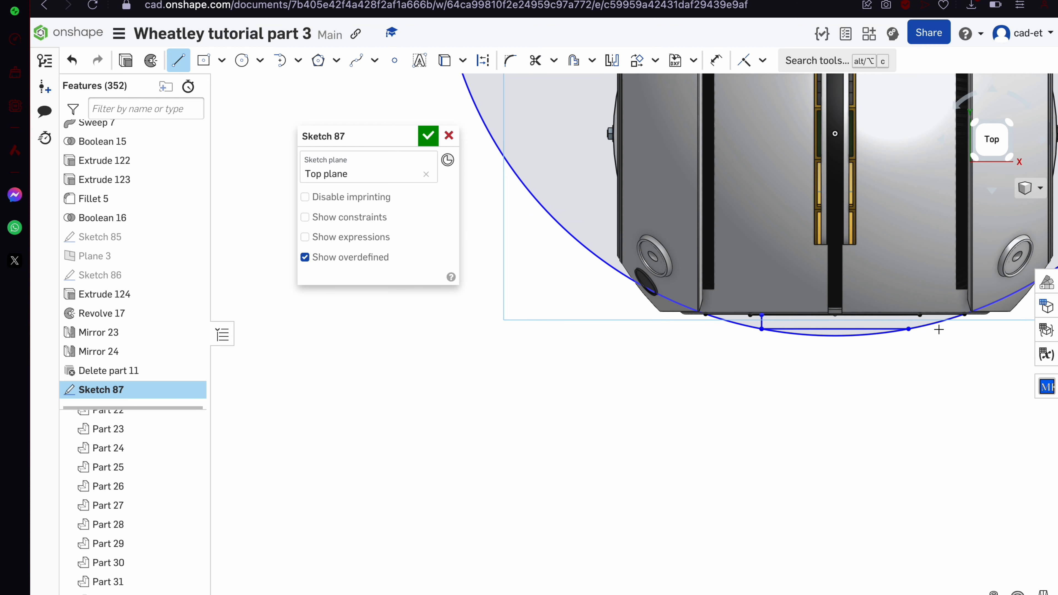
pyautogui.click(909, 327)
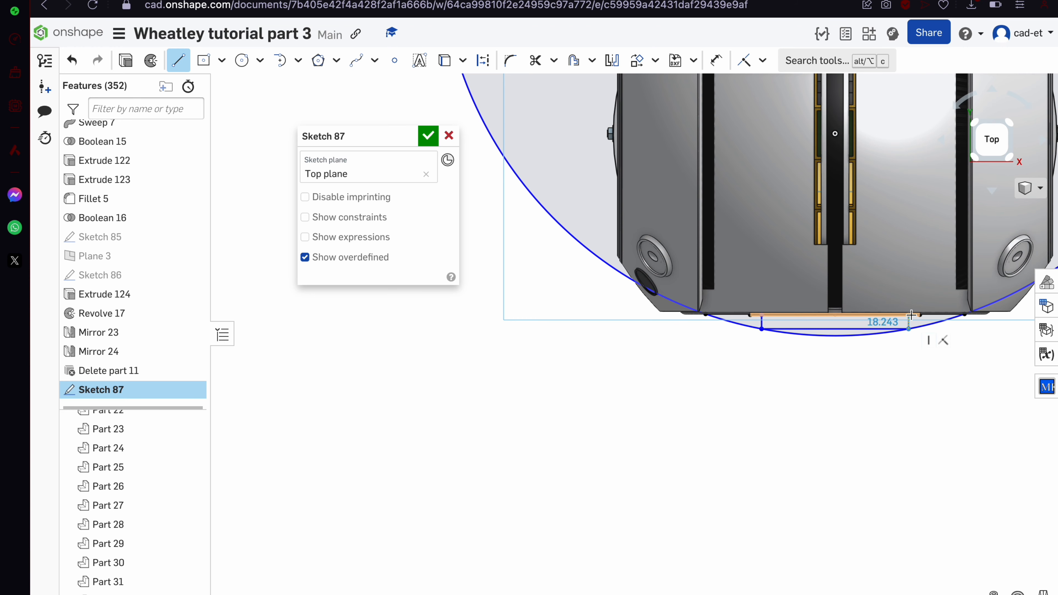
pyautogui.press('Escape')
# Orbit to a tilted top/front view to check the new lines
pyautogui.moveTo(910, 316); pyautogui.dragTo(911, 277, button='right')
pyautogui.scroll(8, 942, 418)
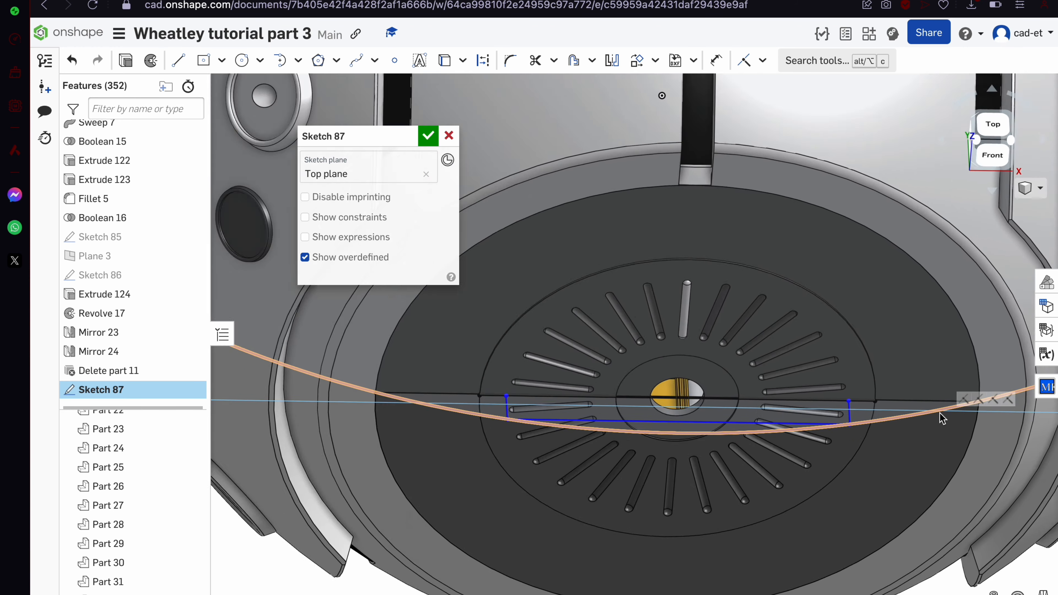
pyautogui.moveTo(819, 404)
pyautogui.mouseDown(button='right')
pyautogui.moveTo(814, 338)
pyautogui.moveTo(795, 396)
pyautogui.moveTo(836, 416)
pyautogui.mouseUp(button='right')
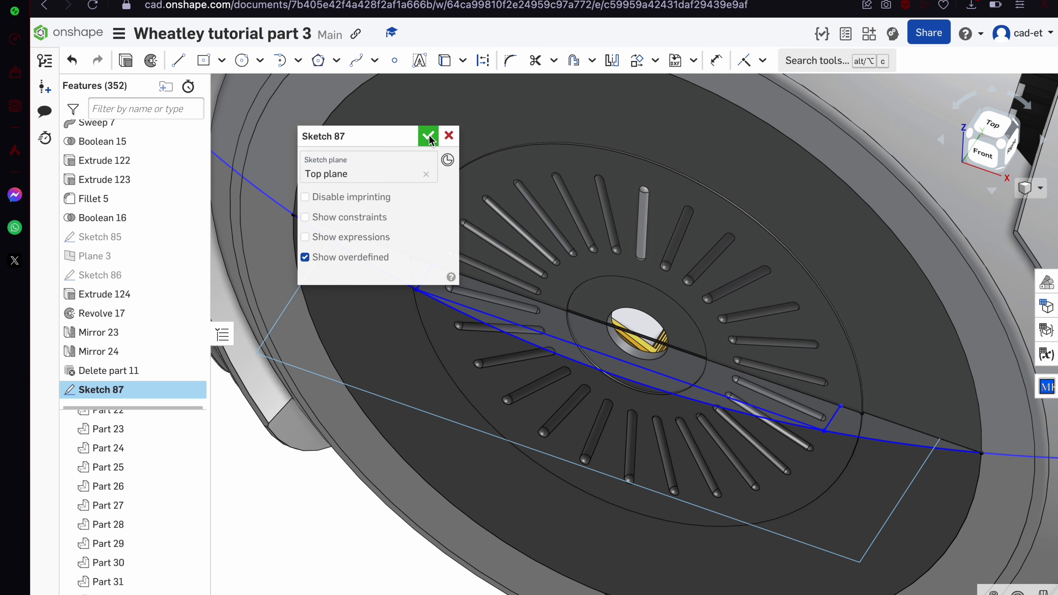
pyautogui.scroll(-2, 637, 329)
pyautogui.click(178, 61)
pyautogui.scroll(-3, 618, 320)
pyautogui.scroll(-2, 618, 320)
# Draw a long axis line from the hub centre out past the disc
pyautogui.click(695, 216)
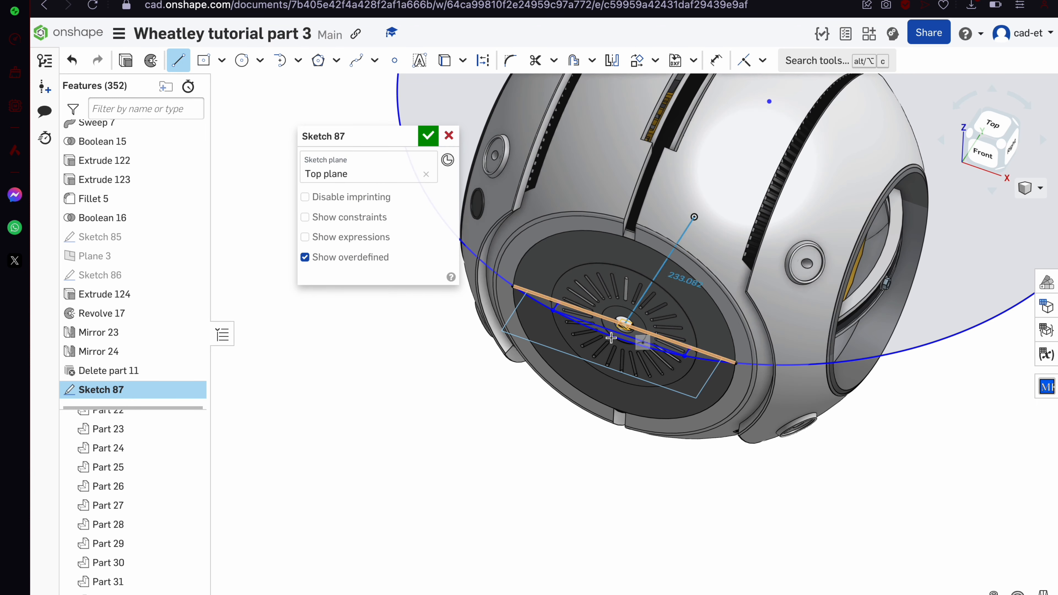
pyautogui.click(553, 435)
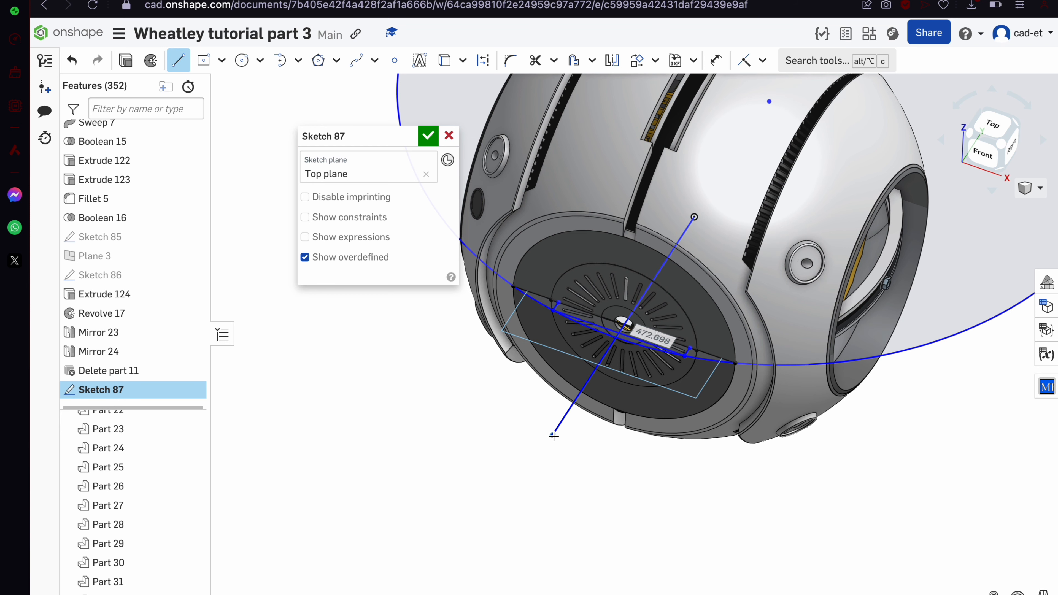
pyautogui.press('Escape')
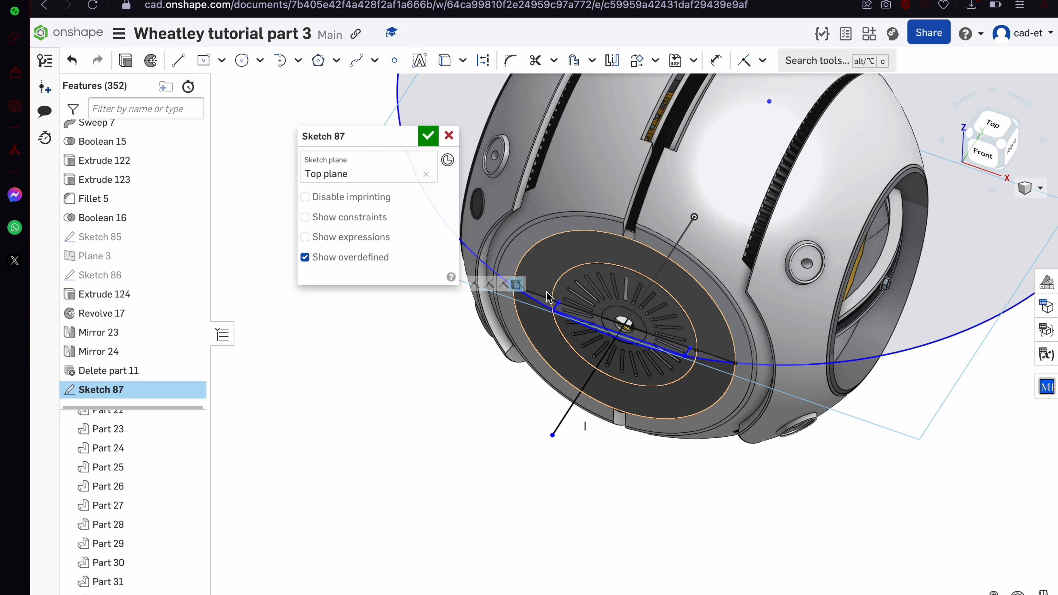
pyautogui.scroll(5, 532, 328)
pyautogui.scroll(-5, 558, 321)
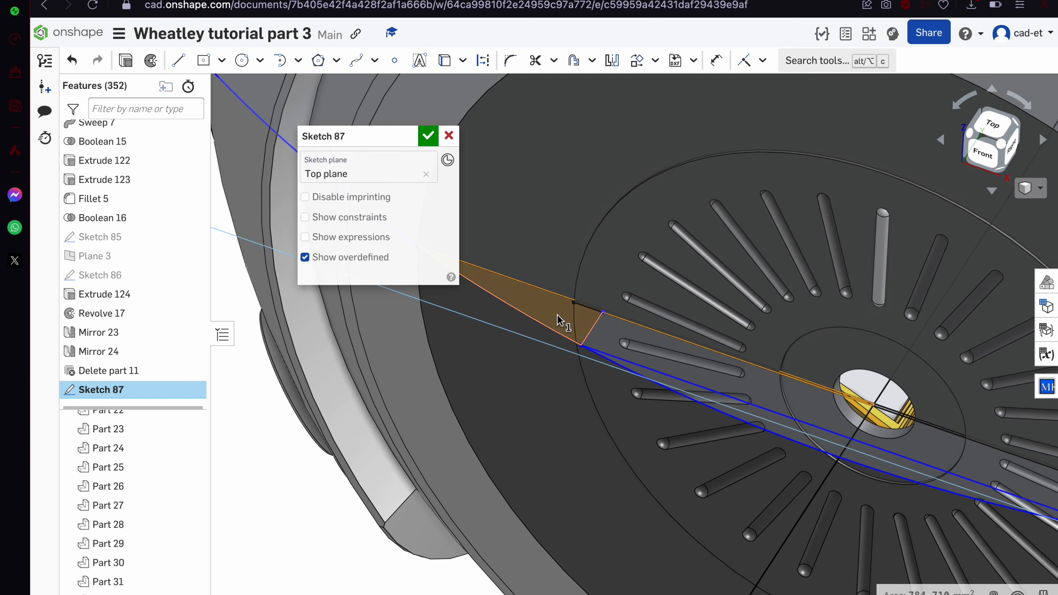
pyautogui.scroll(-2, 574, 353)
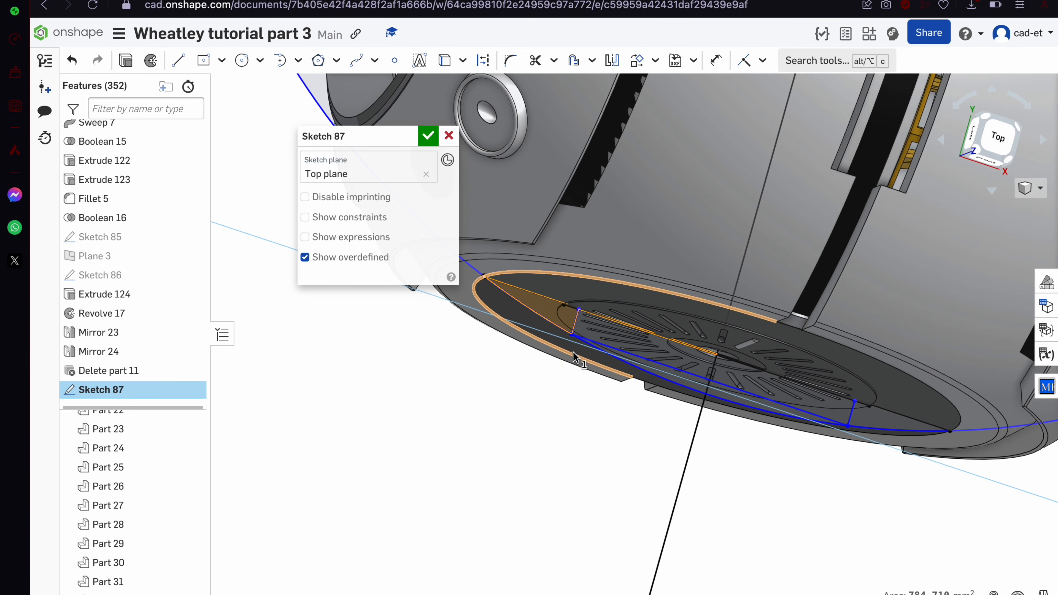
pyautogui.scroll(8, 585, 371)
pyautogui.scroll(3, 585, 370)
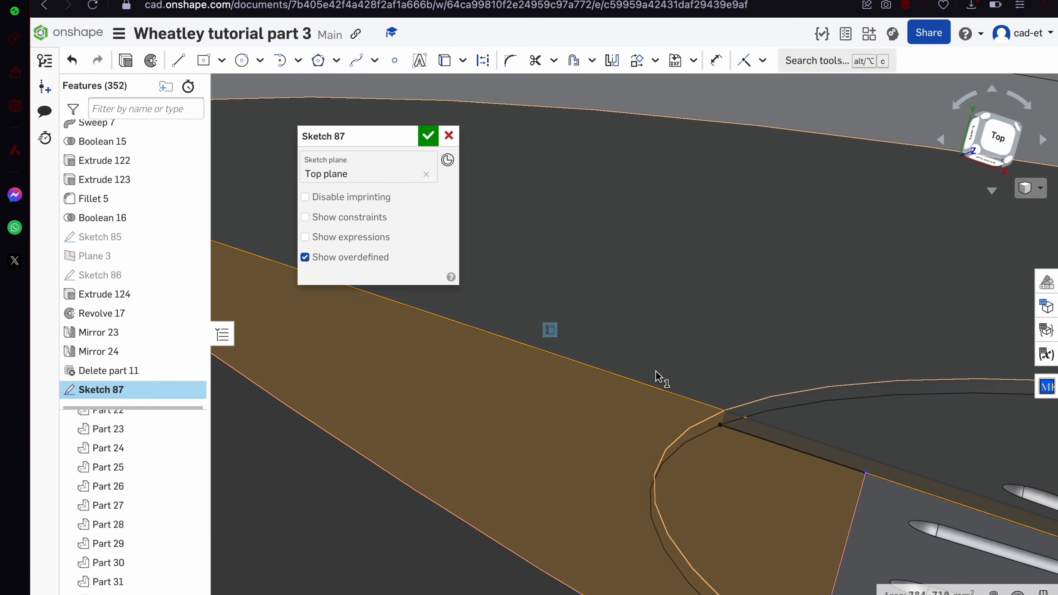
# Add a short line closing the gap at the vertex and select the wedge region
pyautogui.click(700, 398)
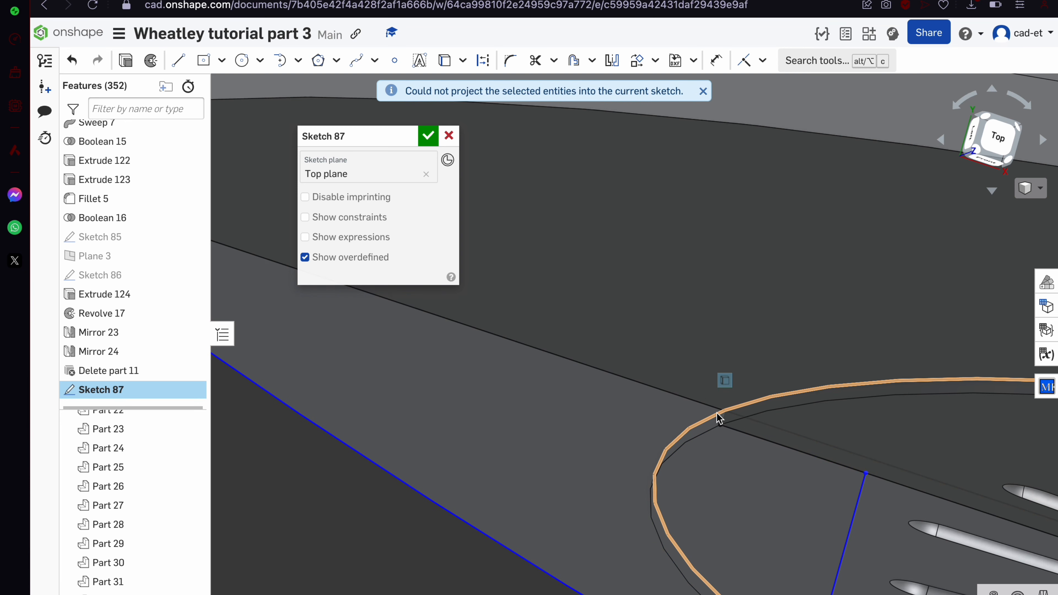
pyautogui.scroll(3, 733, 418)
pyautogui.scroll(3, 733, 419)
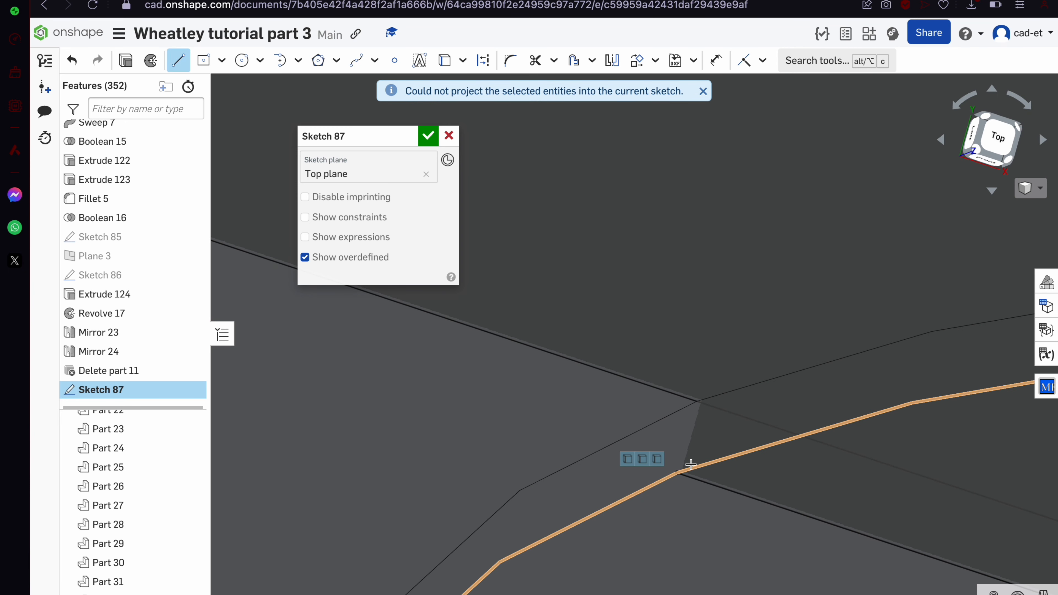
pyautogui.click(677, 472)
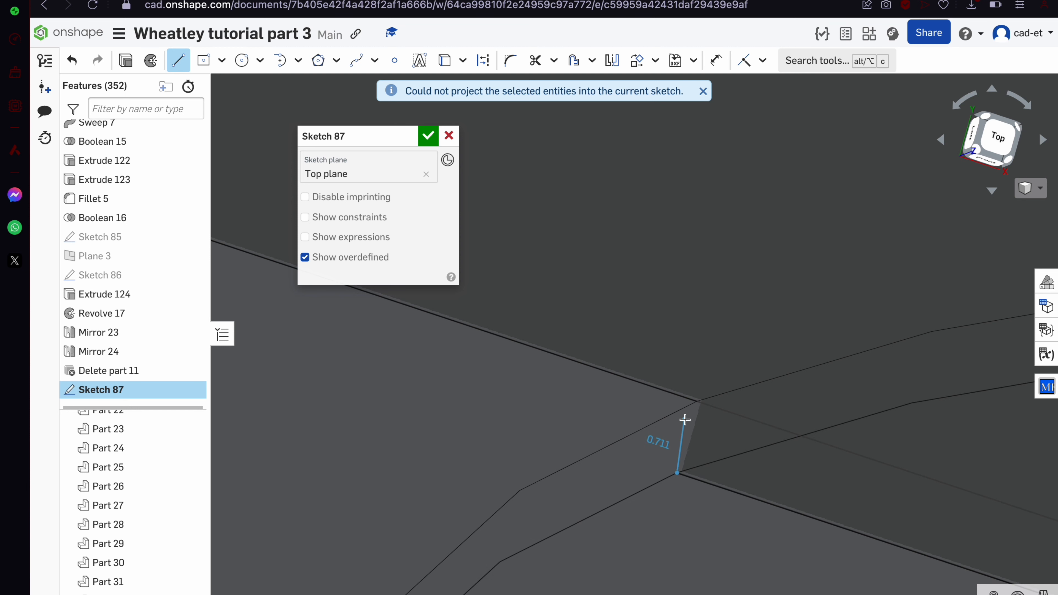
pyautogui.click(696, 403)
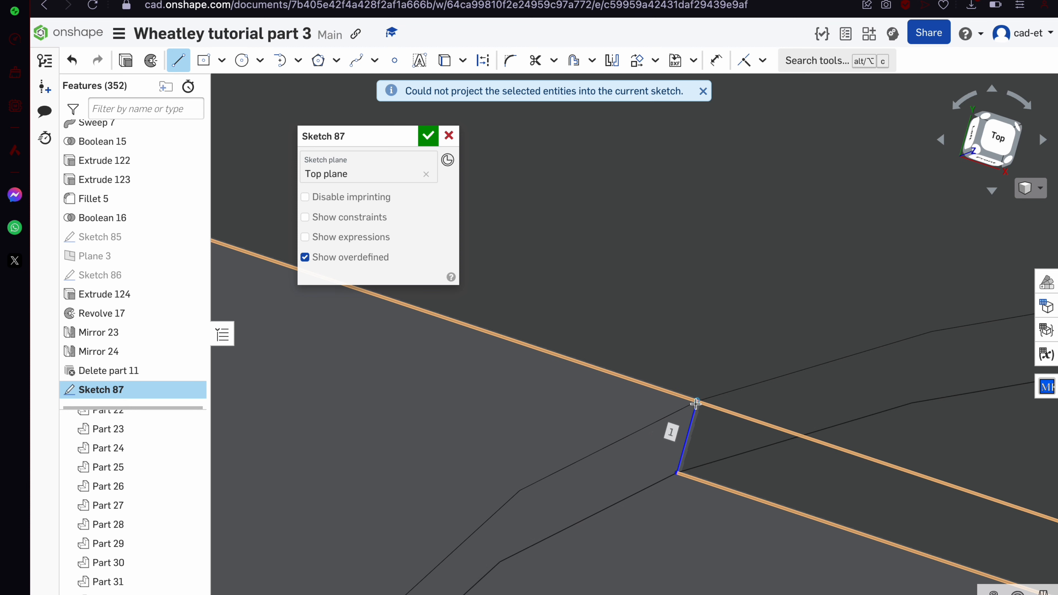
pyautogui.press('Escape')
pyautogui.click(605, 434)
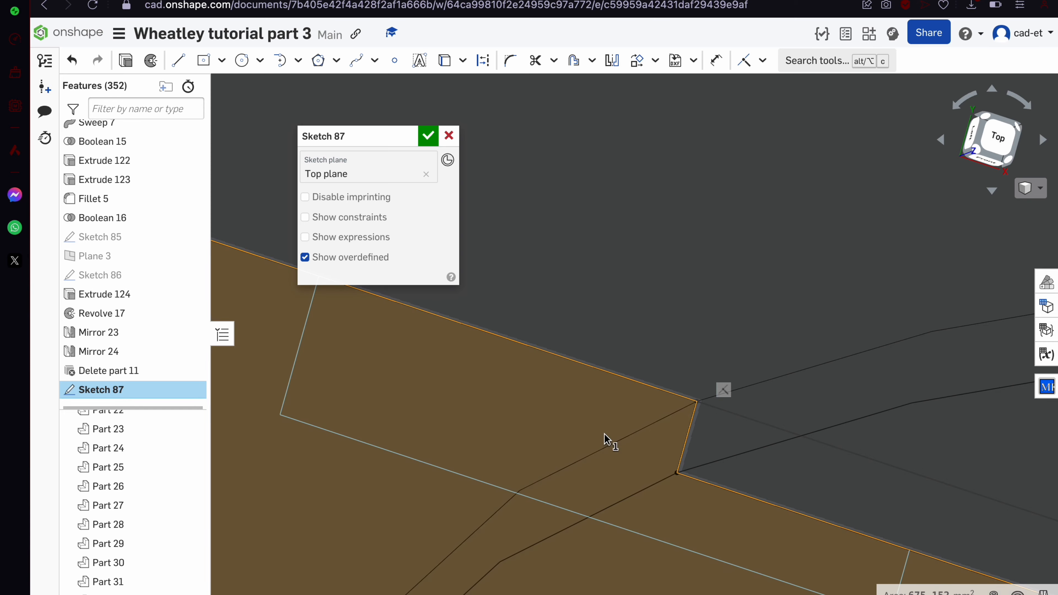
pyautogui.scroll(-10, 604, 434)
pyautogui.scroll(-5, 605, 433)
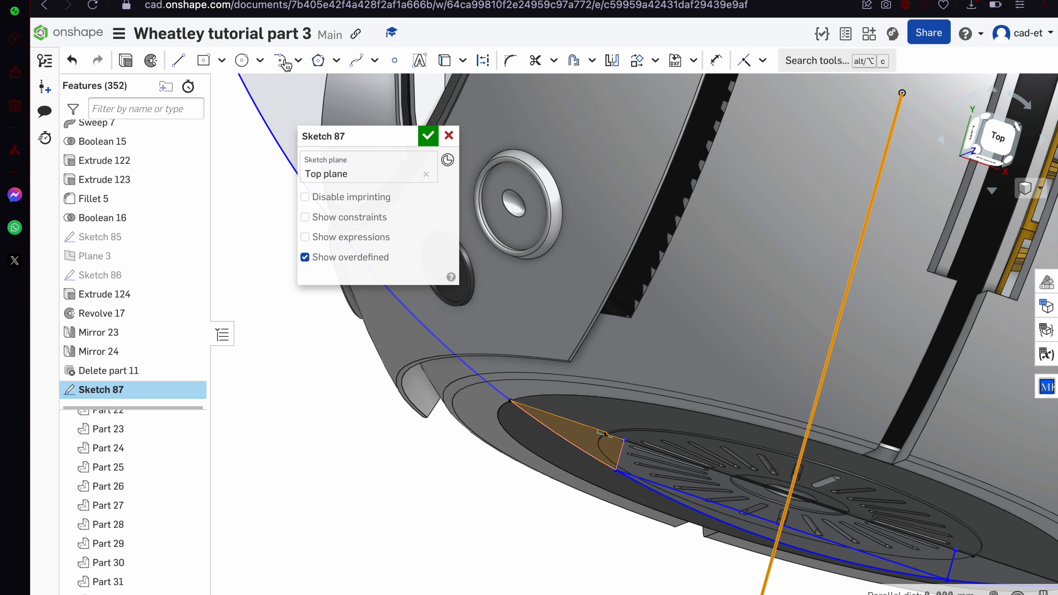
# Revolve the wedge about the long axis line as a new separate ring part (Revolve 18)
pyautogui.click(153, 62)
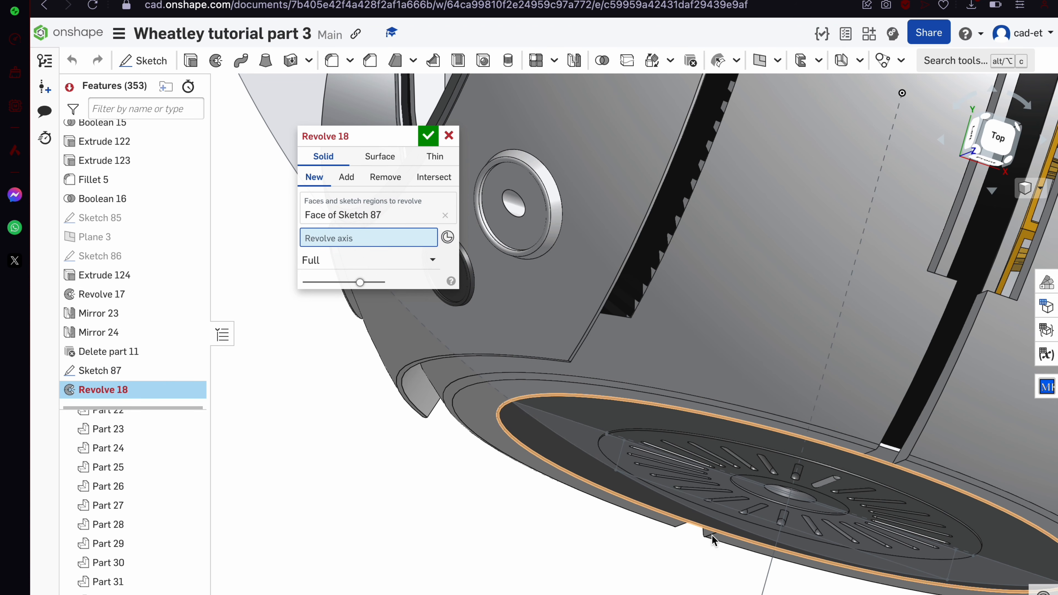
pyautogui.click(765, 580)
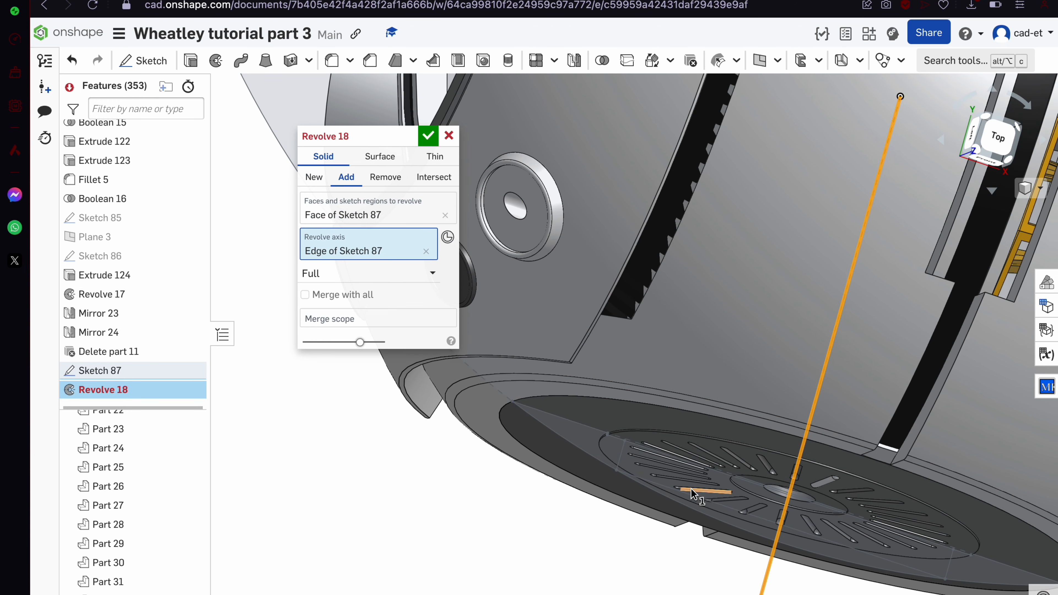
pyautogui.scroll(-5, 690, 488)
pyautogui.moveTo(691, 488); pyautogui.dragTo(663, 398, button='right')
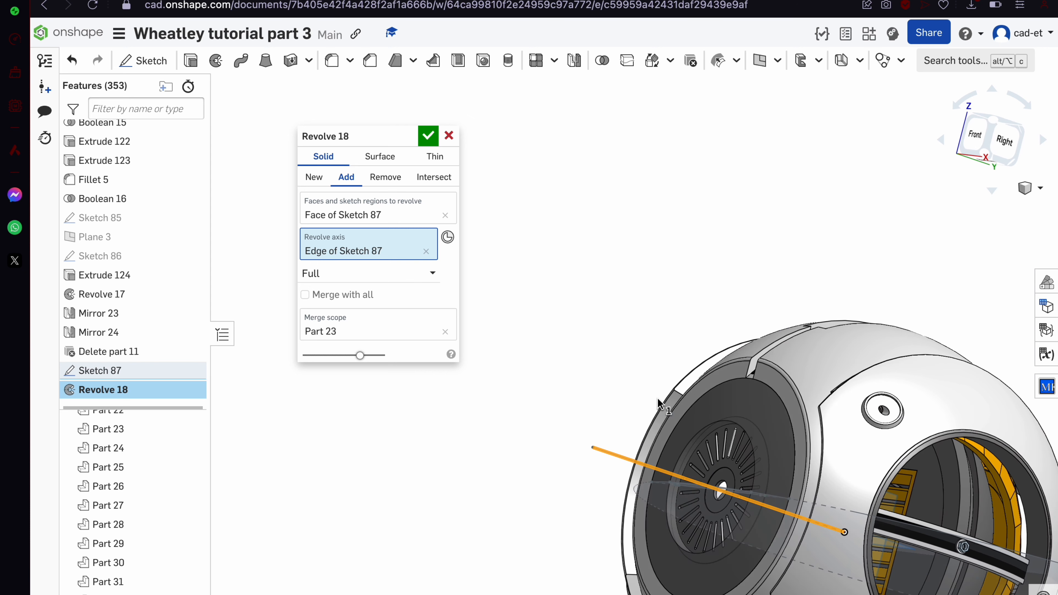
pyautogui.click(314, 177)
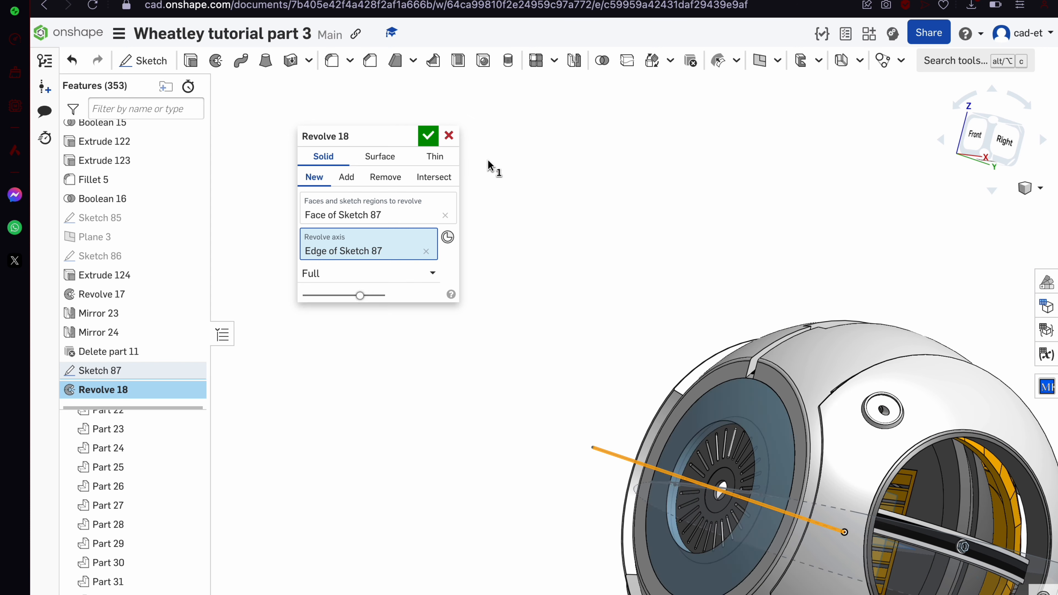
pyautogui.click(429, 135)
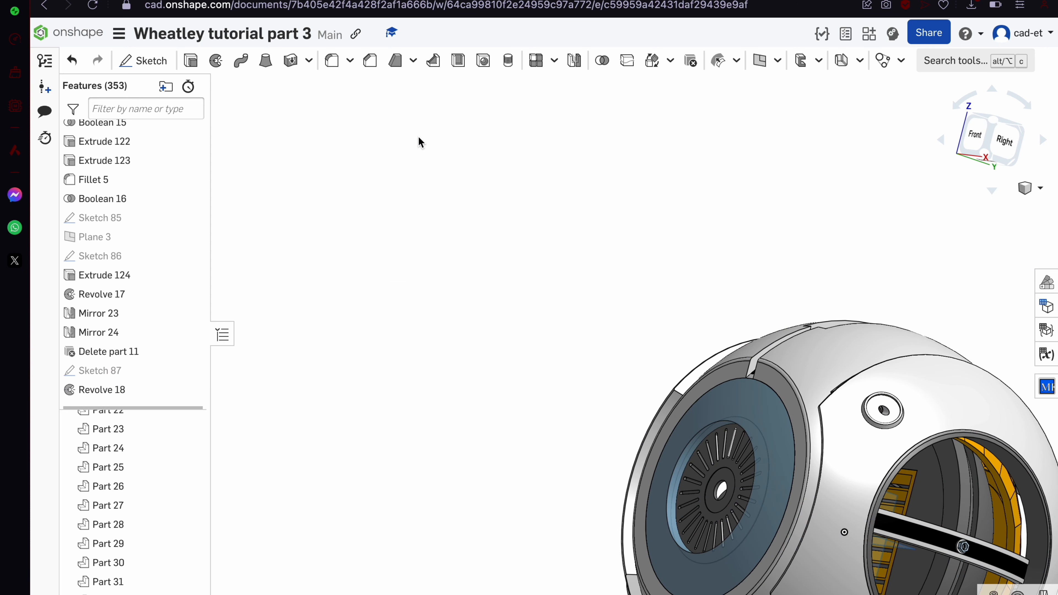
# Reopen Sketch 87 and zoom in on it from the top view
pyautogui.doubleClick(104, 370)
pyautogui.moveTo(621, 502); pyautogui.dragTo(625, 543, button='right')
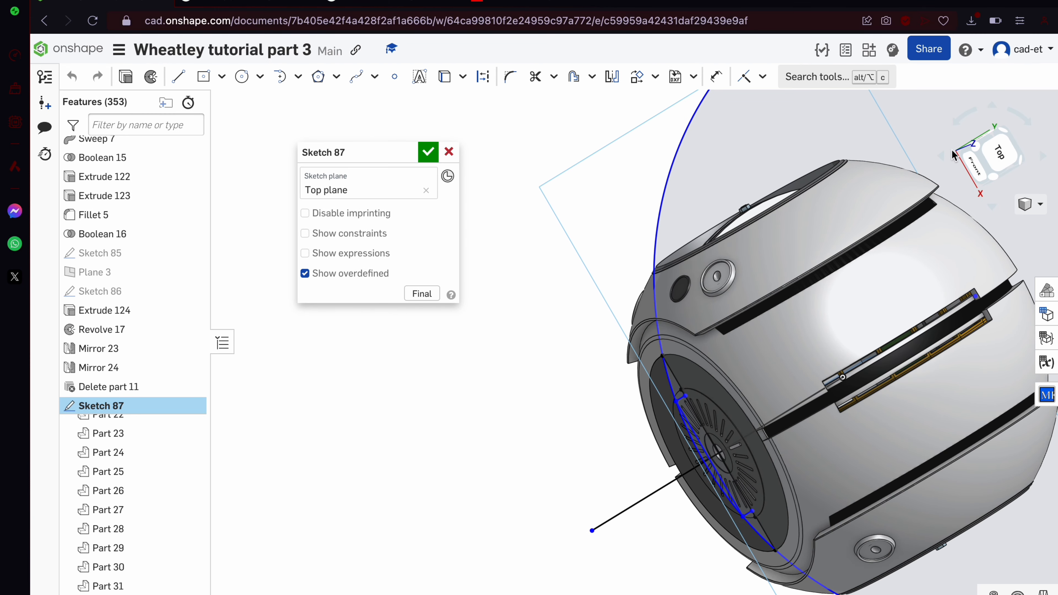
pyautogui.click(997, 139)
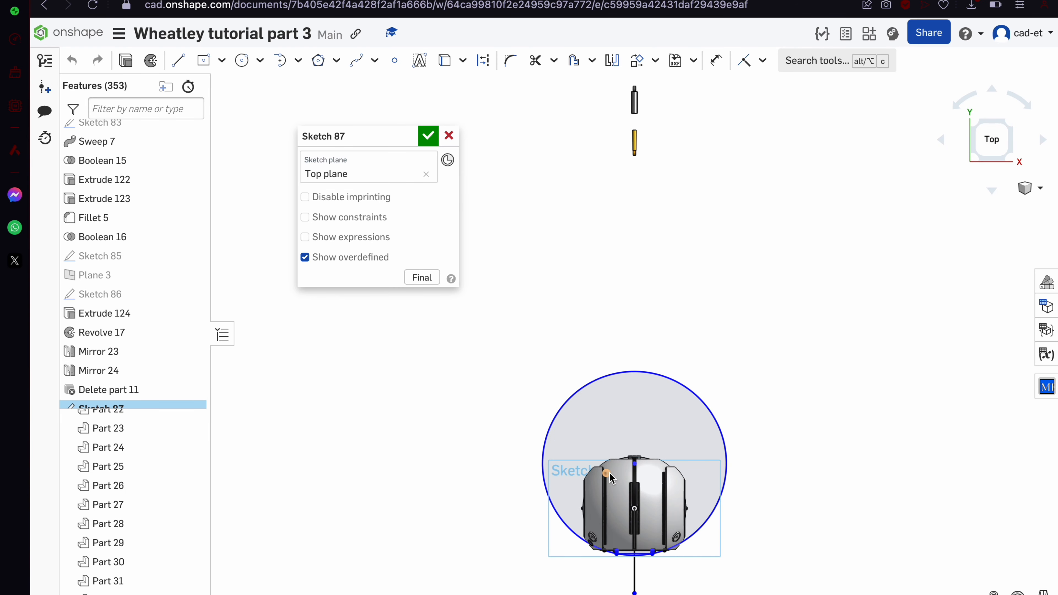
pyautogui.scroll(10, 608, 558)
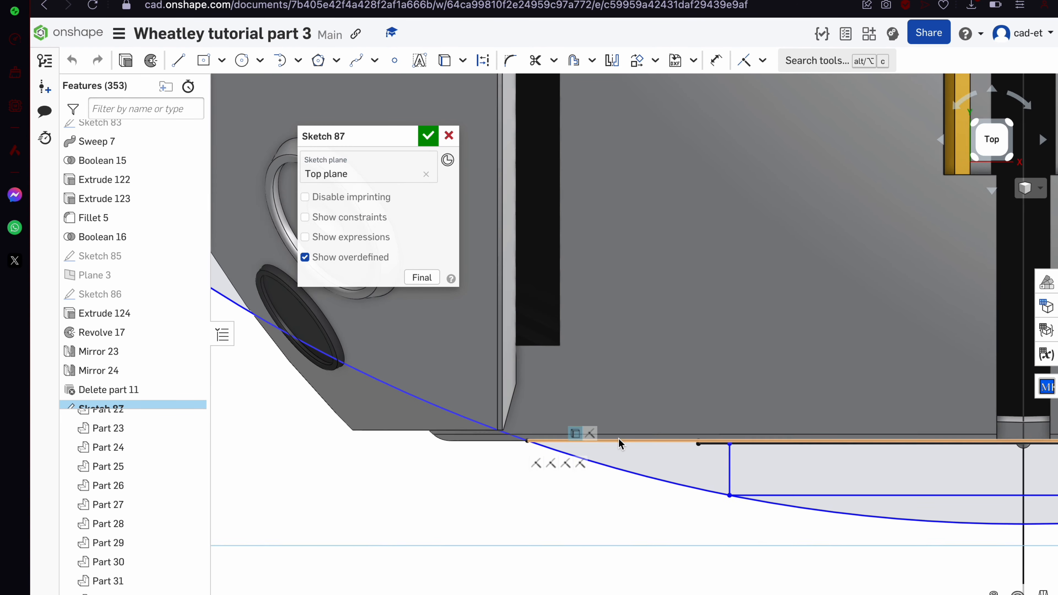
pyautogui.scroll(5, 619, 442)
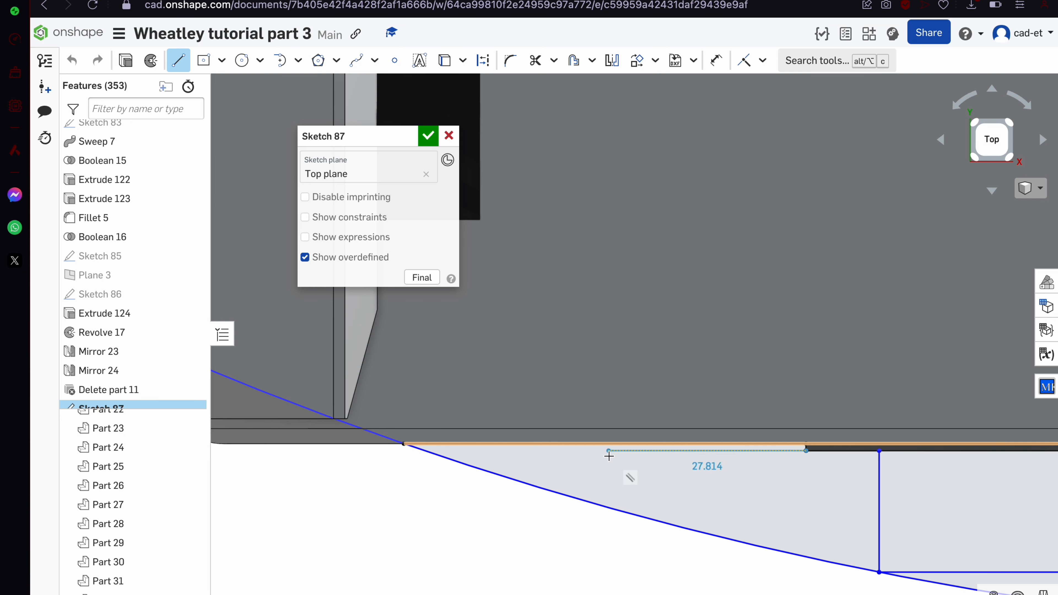
# Add a horizontal line and short vertical line along the lower edge, then accept the sketch
pyautogui.click(496, 454)
pyautogui.scroll(5, 496, 442)
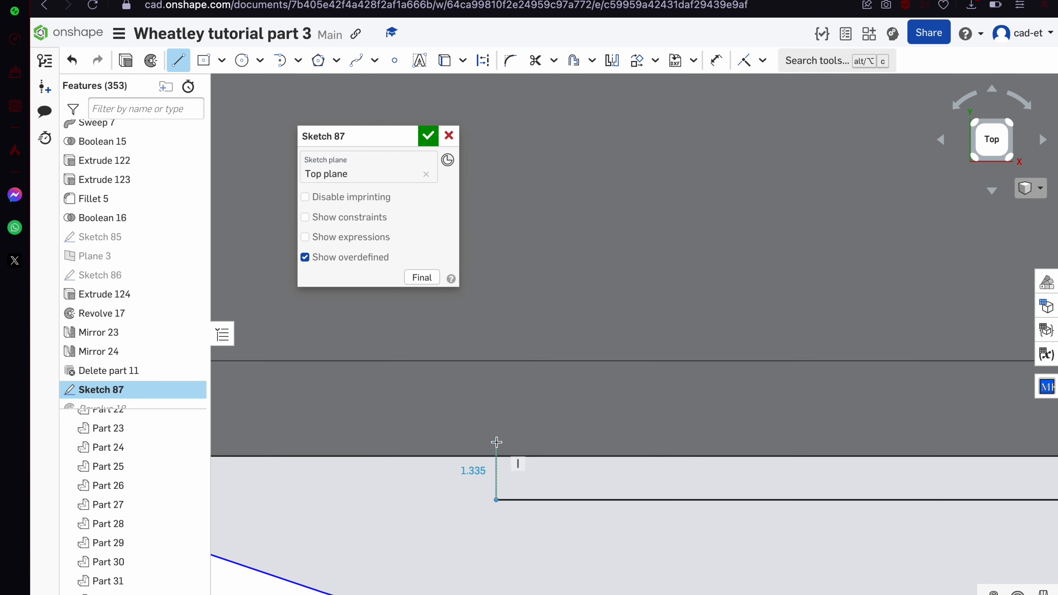
pyautogui.click(492, 477)
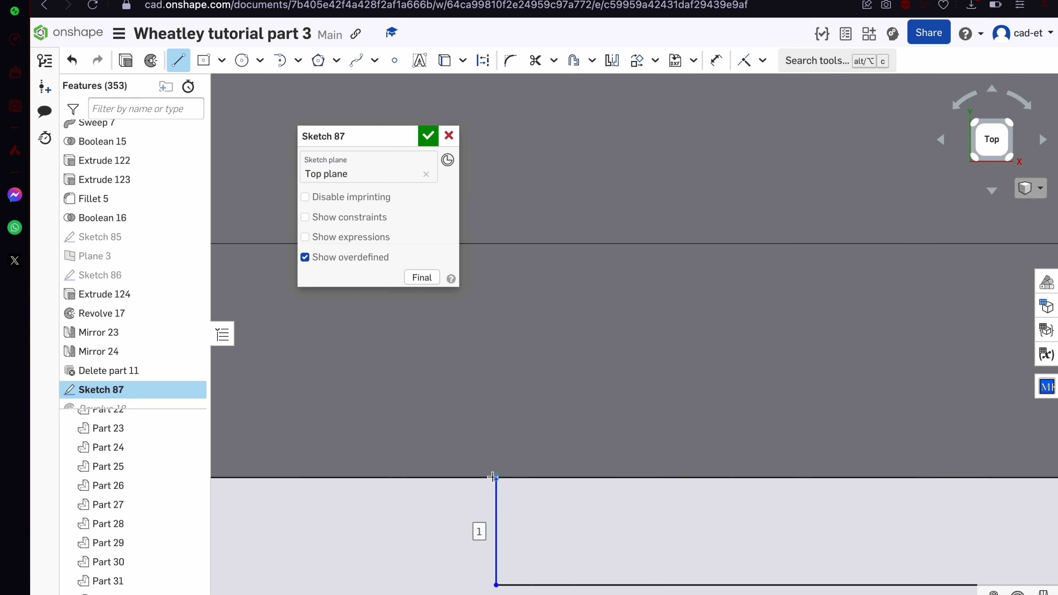
pyautogui.press('Escape')
pyautogui.scroll(-3, 492, 477)
pyautogui.scroll(-7, 493, 477)
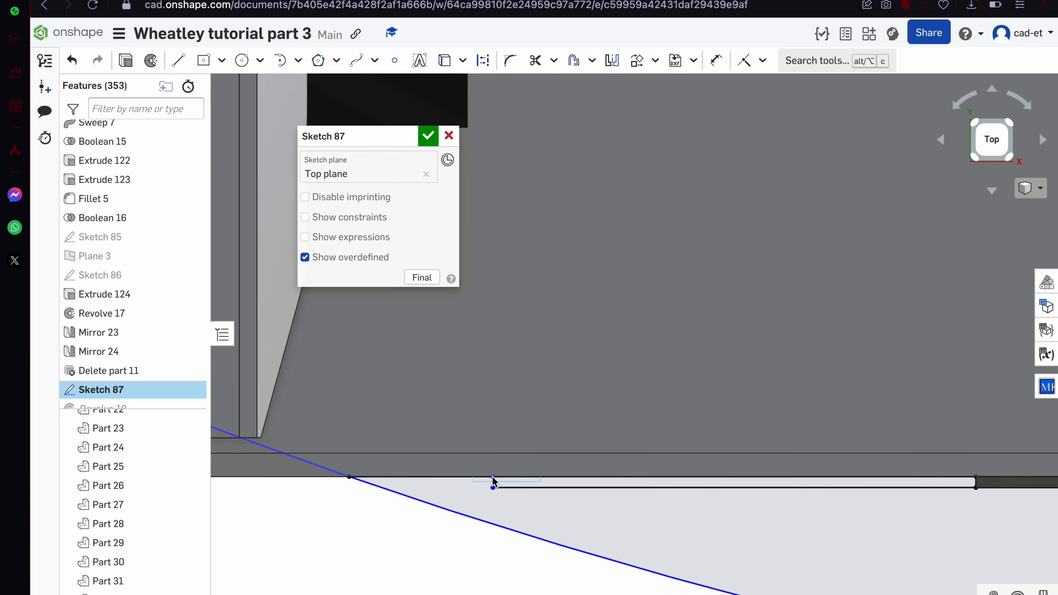
pyautogui.click(431, 139)
pyautogui.scroll(-5, 539, 386)
pyautogui.scroll(-6, 546, 296)
pyautogui.moveTo(538, 386); pyautogui.dragTo(555, 309, button='right')
# Change the eye ring part's appearance to the light grey custom colour
pyautogui.click(596, 383)
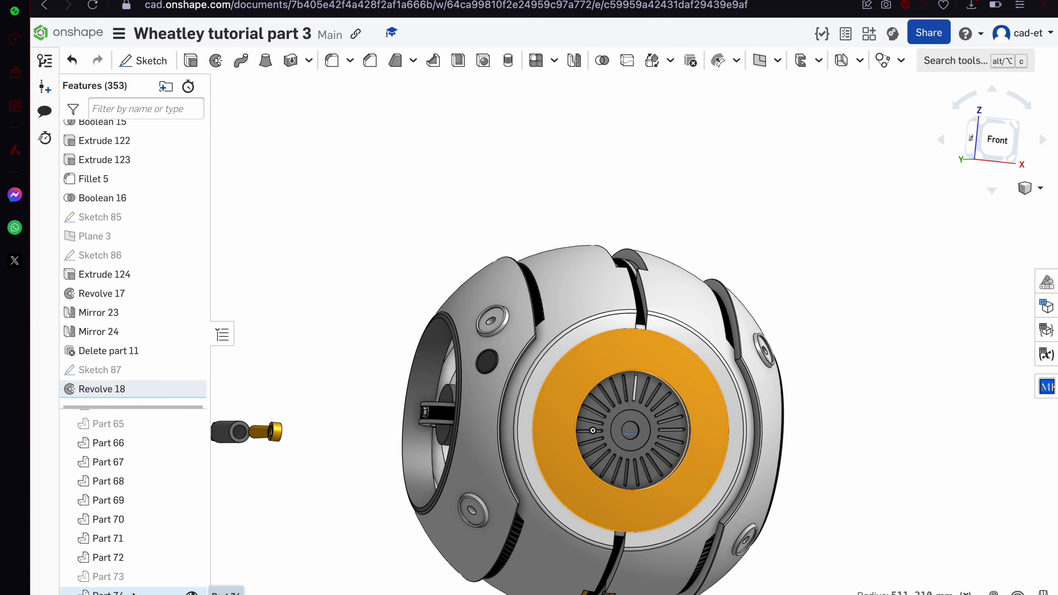
pyautogui.rightClick(144, 590)
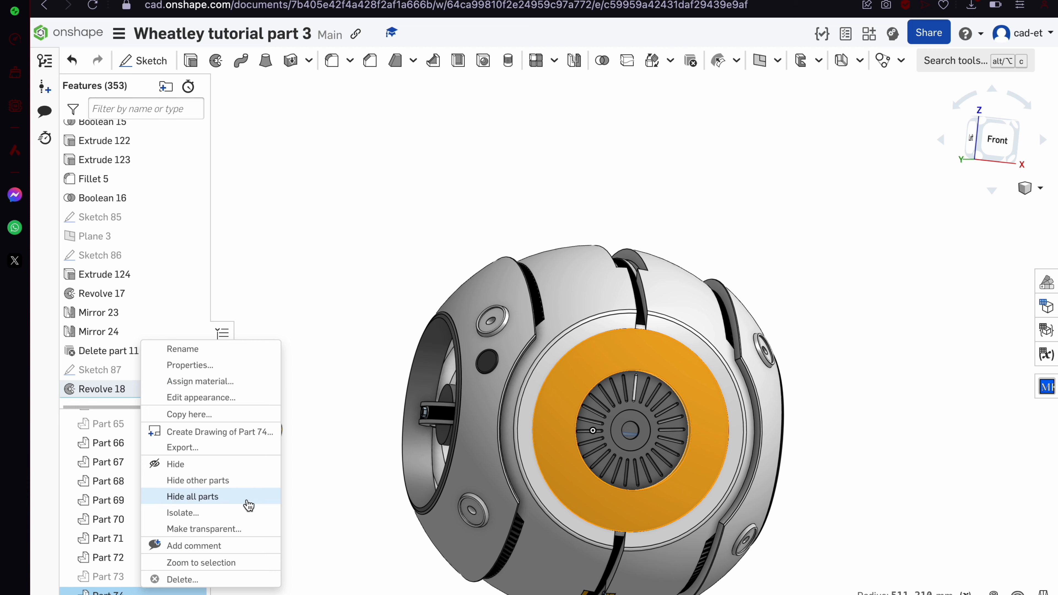
pyautogui.click(233, 397)
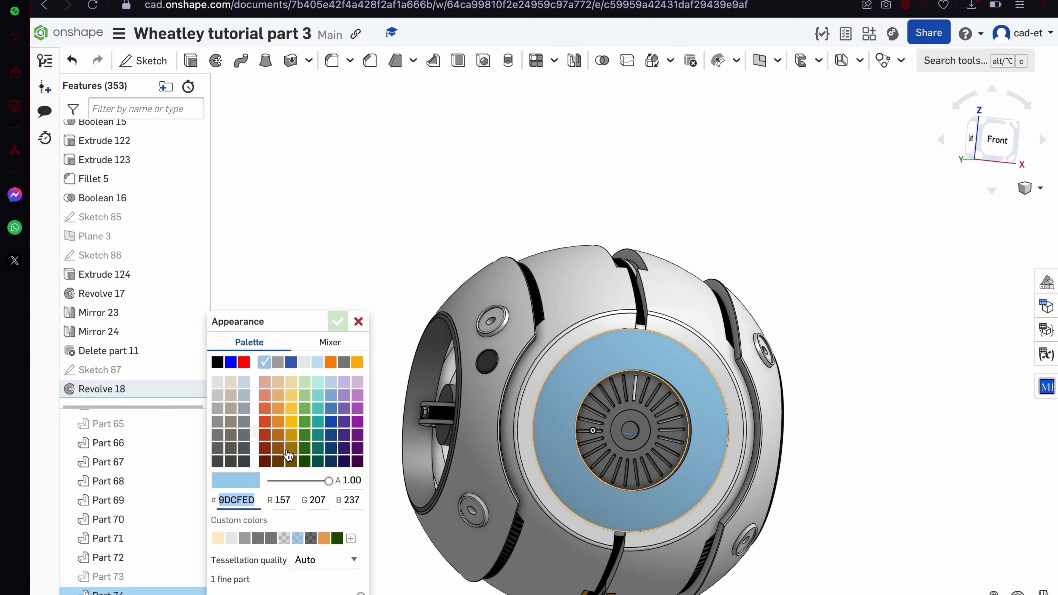
pyautogui.click(233, 540)
pyautogui.click(337, 321)
# Zoom in on the panel slot and select its side face
pyautogui.scroll(6, 669, 306)
pyautogui.moveTo(669, 309); pyautogui.dragTo(670, 359, button='right')
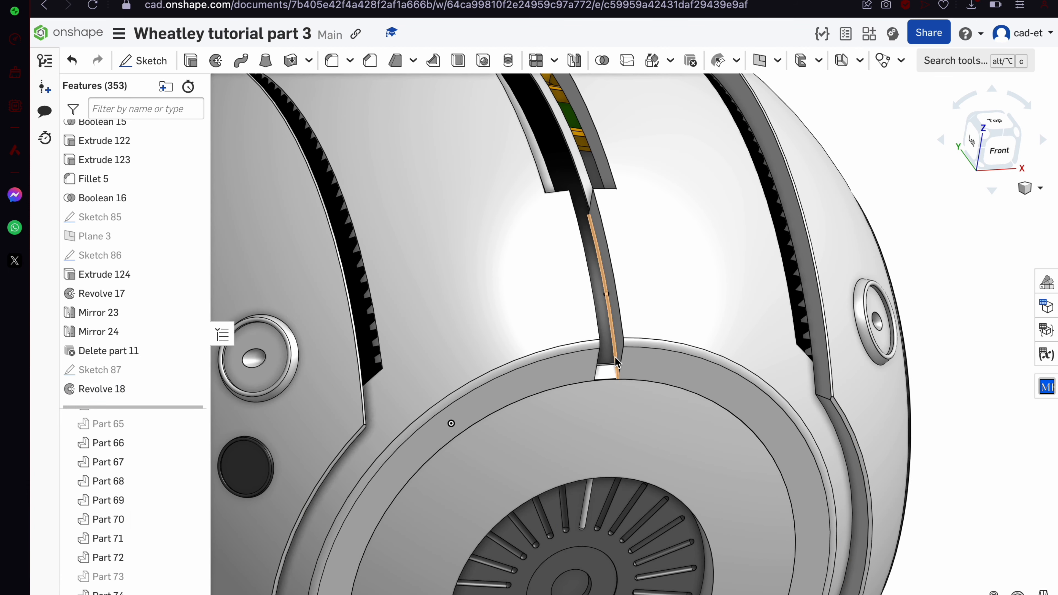
pyautogui.click(620, 345)
pyautogui.scroll(3, 624, 409)
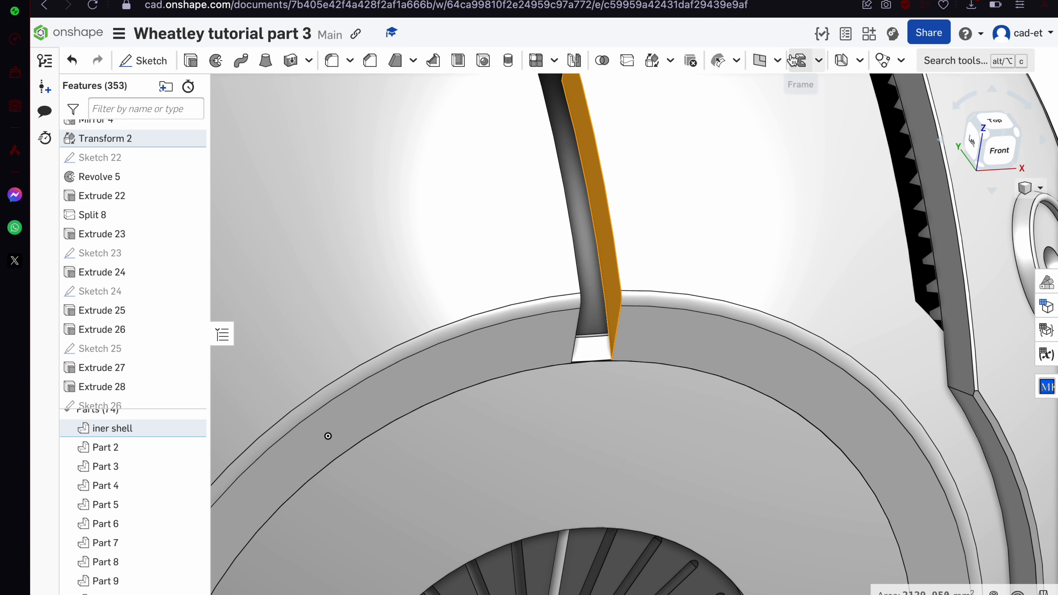
# Create Plane 4 offset 10 mm from the selected slot face
pyautogui.click(759, 62)
pyautogui.moveTo(407, 220); pyautogui.dragTo(414, 220)
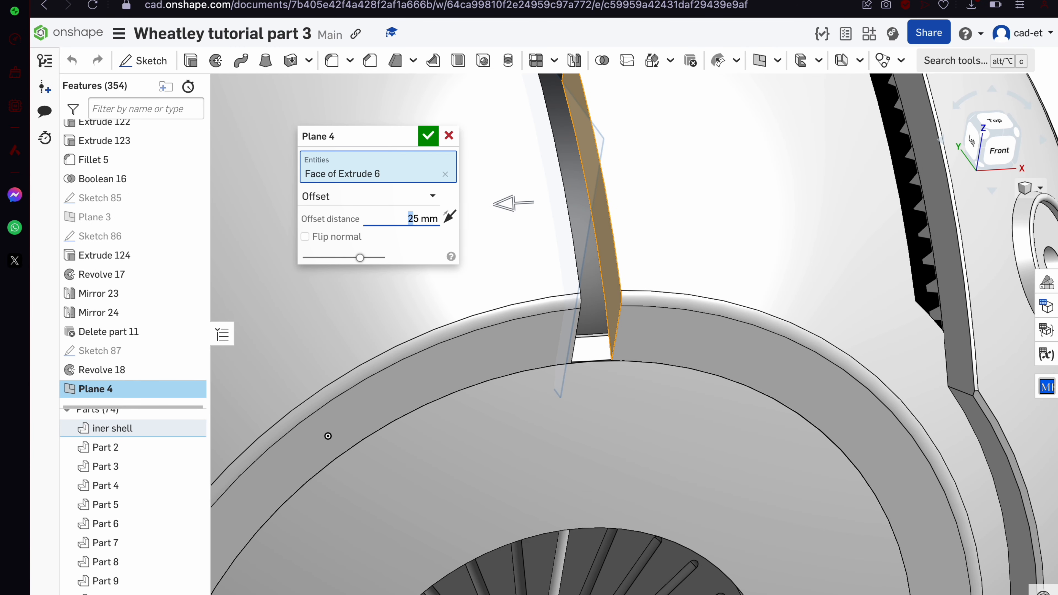
pyautogui.scroll(3, 526, 283)
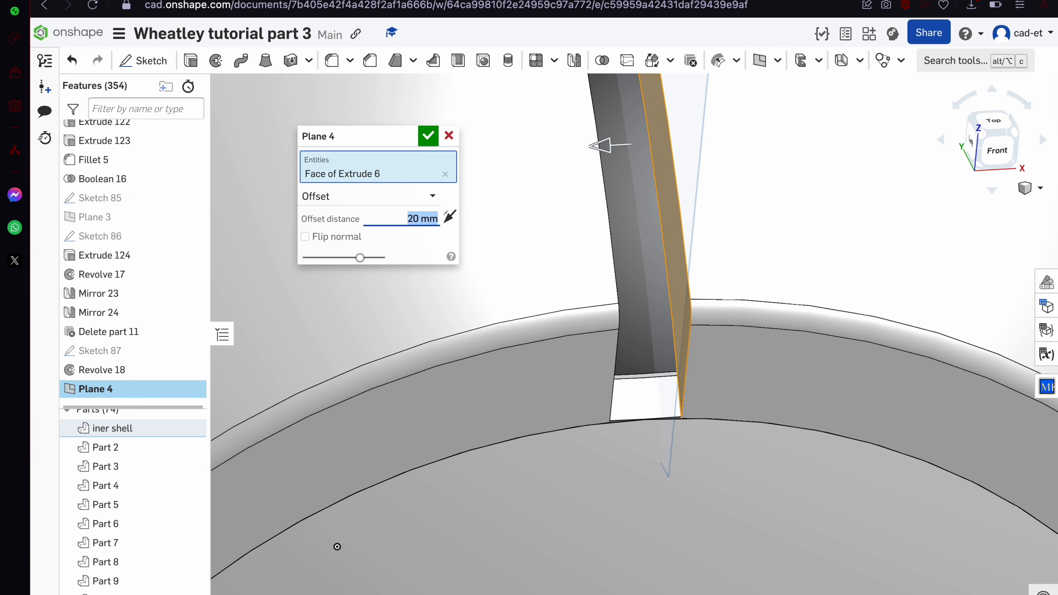
pyautogui.write('20')
pyautogui.press('Return')
pyautogui.write('10')
pyautogui.press('Return')
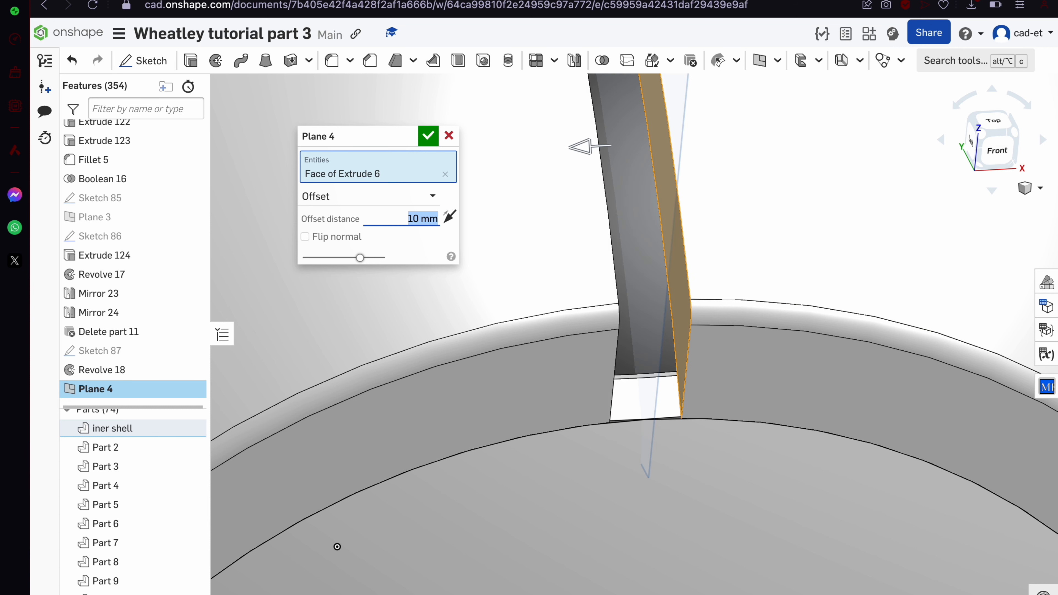
pyautogui.click(433, 135)
# Create Plane 5 offset 10 mm from the slot's opposite face, then recheck Plane 4
pyautogui.click(758, 64)
pyautogui.moveTo(660, 271); pyautogui.dragTo(572, 337, button='right')
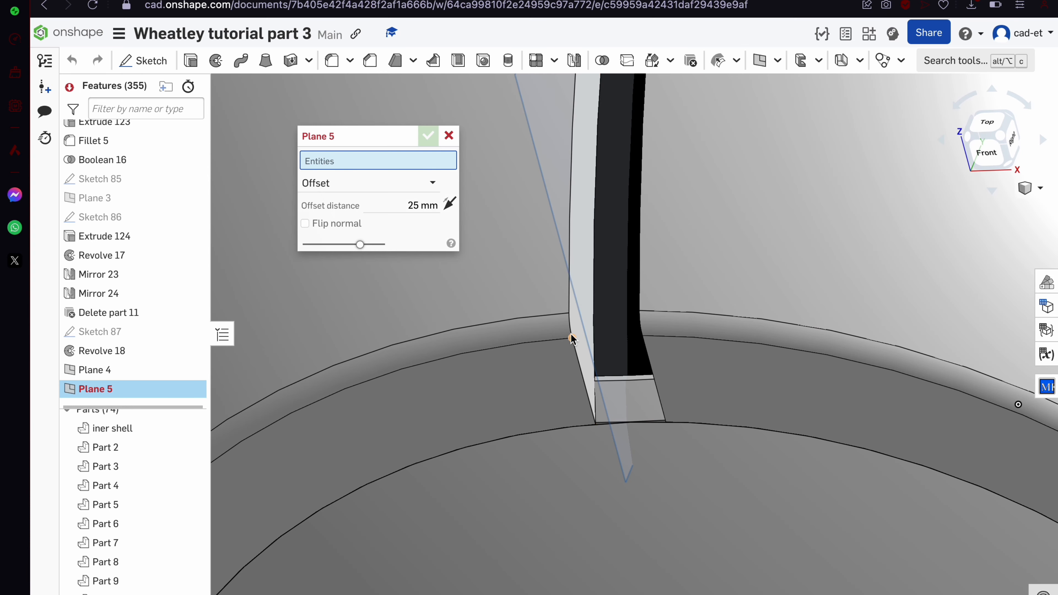
pyautogui.click(579, 344)
pyautogui.click(401, 220)
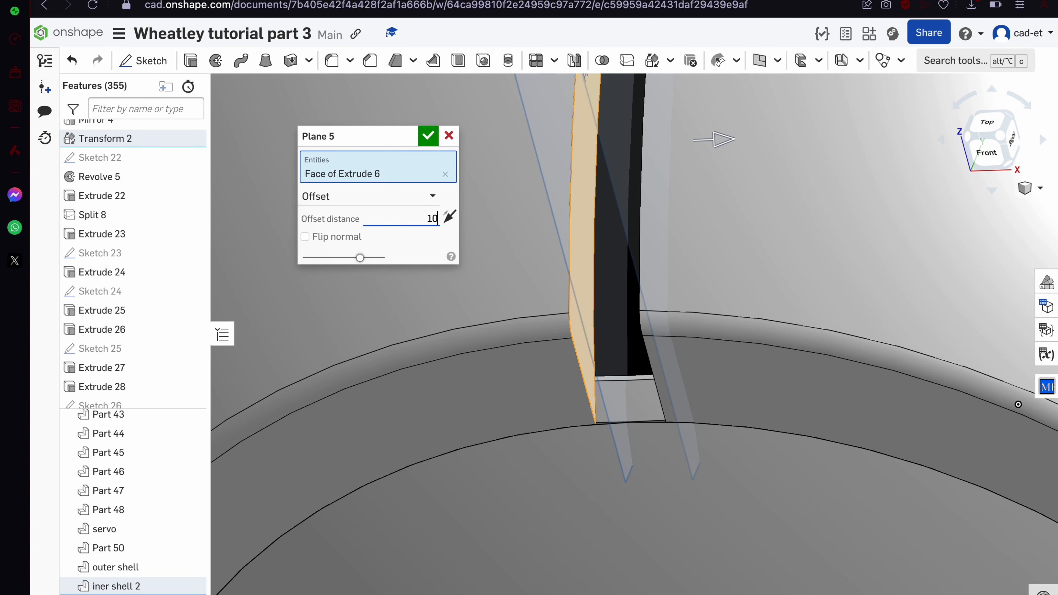
pyautogui.write('10')
pyautogui.press('Return')
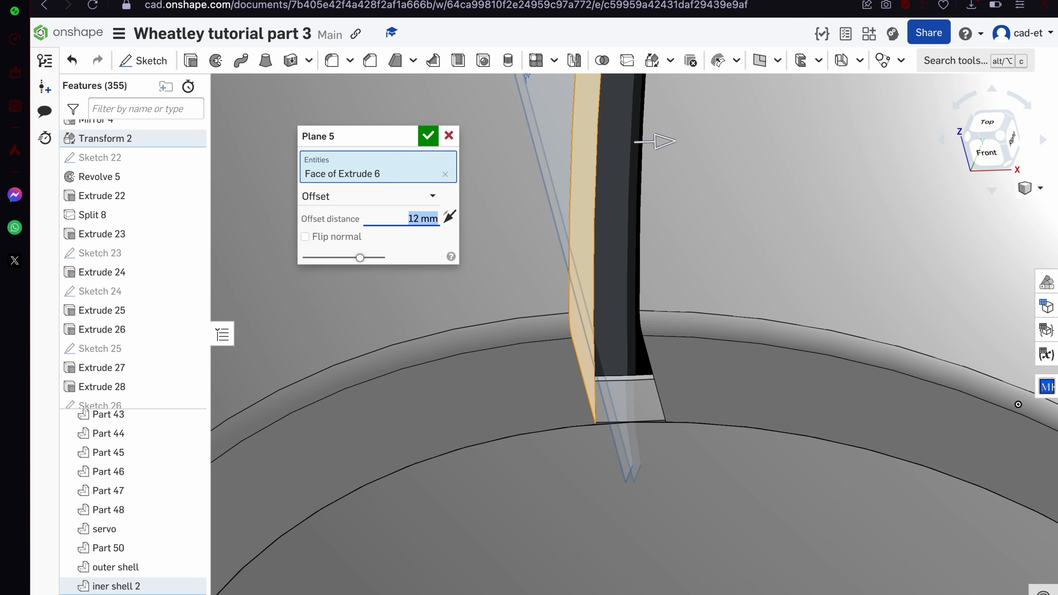
pyautogui.press('Return')
pyautogui.doubleClick(132, 368)
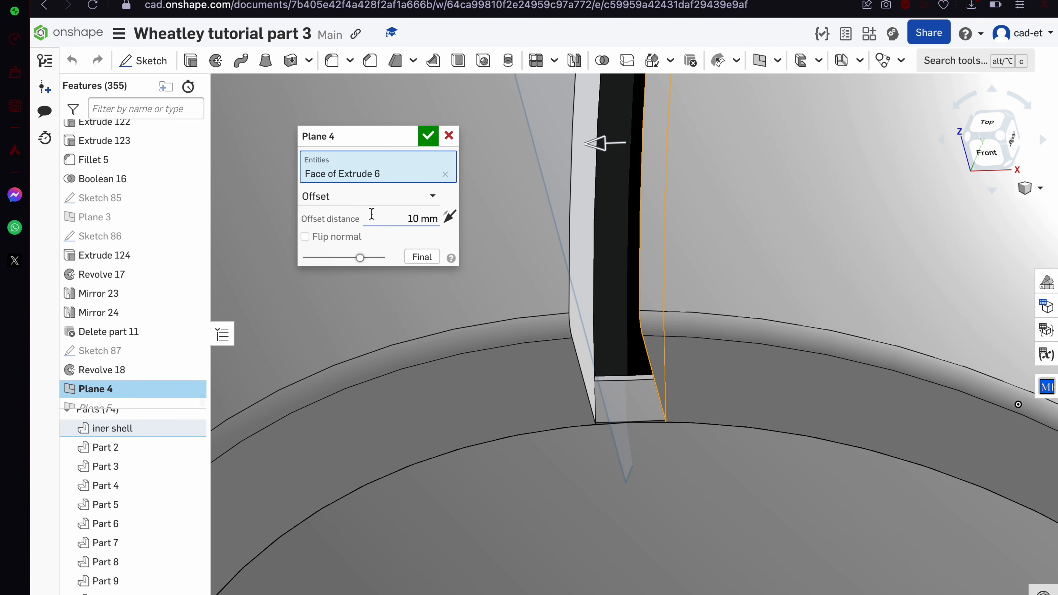
pyautogui.press('Return')
# Orbit around the revolved ring and return to the front view of the model
pyautogui.scroll(-10, 604, 233)
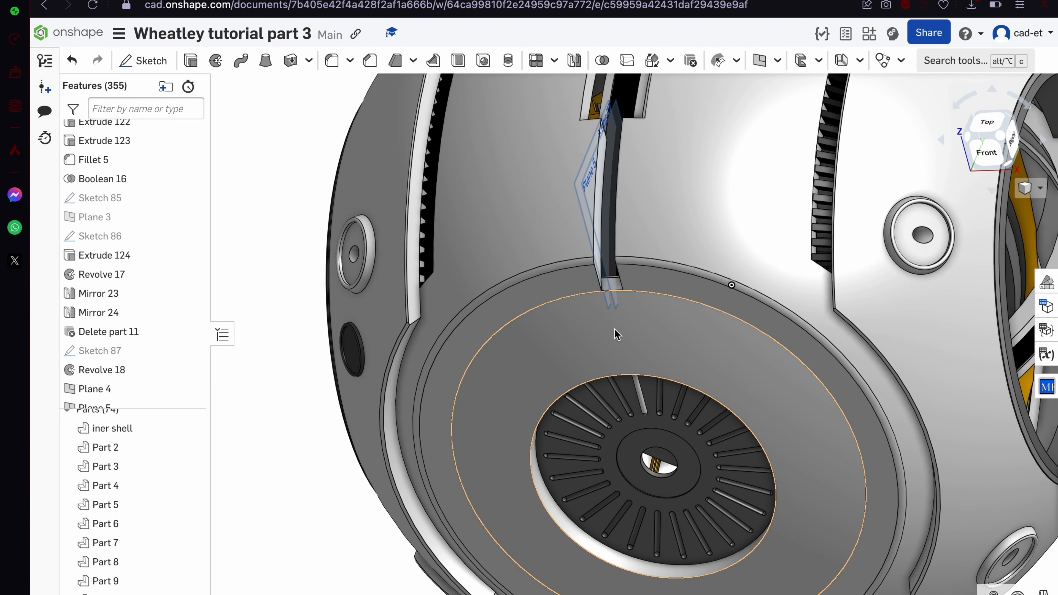
pyautogui.click(614, 330)
pyautogui.scroll(10, 585, 191)
pyautogui.scroll(-10, 586, 153)
pyautogui.moveTo(597, 155); pyautogui.dragTo(605, 109, button='right')
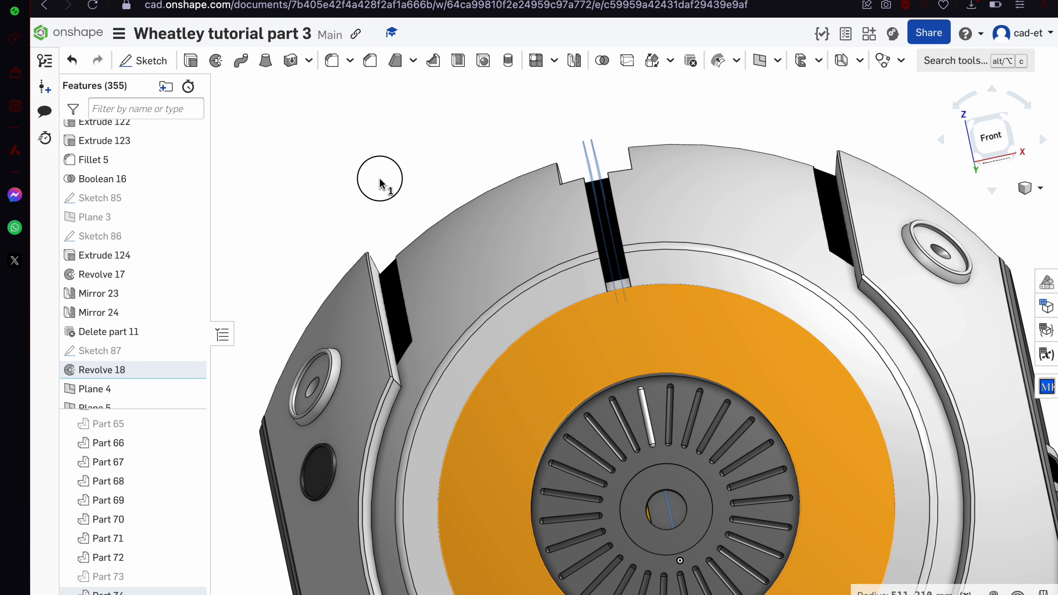
pyautogui.click(380, 180)
pyautogui.scroll(-10, 378, 177)
pyautogui.moveTo(378, 177); pyautogui.dragTo(429, 192, button='right')
pyautogui.scroll(10, 429, 191)
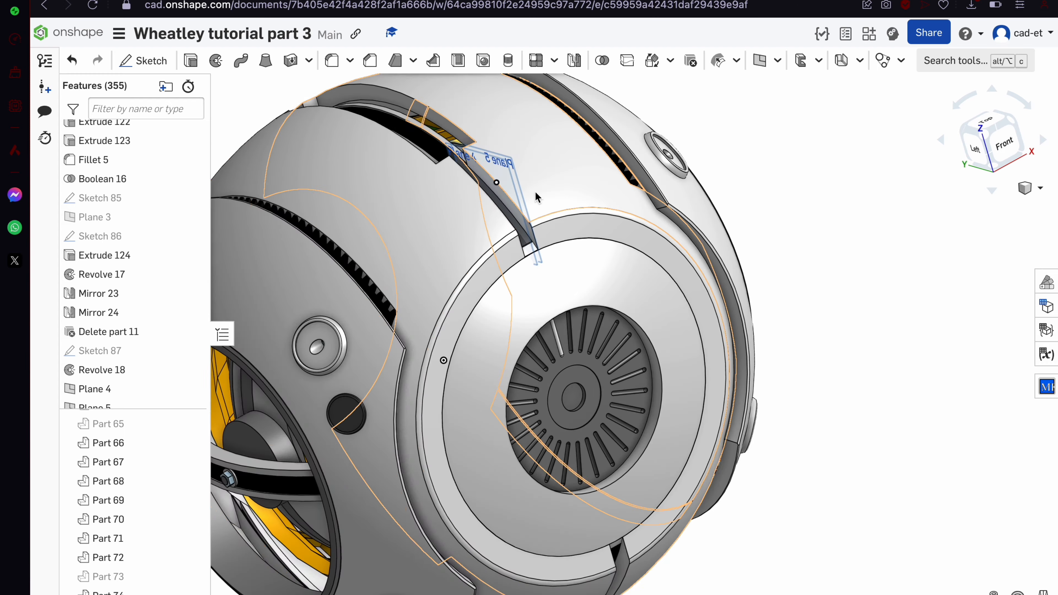
pyautogui.scroll(3, 538, 193)
pyautogui.scroll(3, 539, 195)
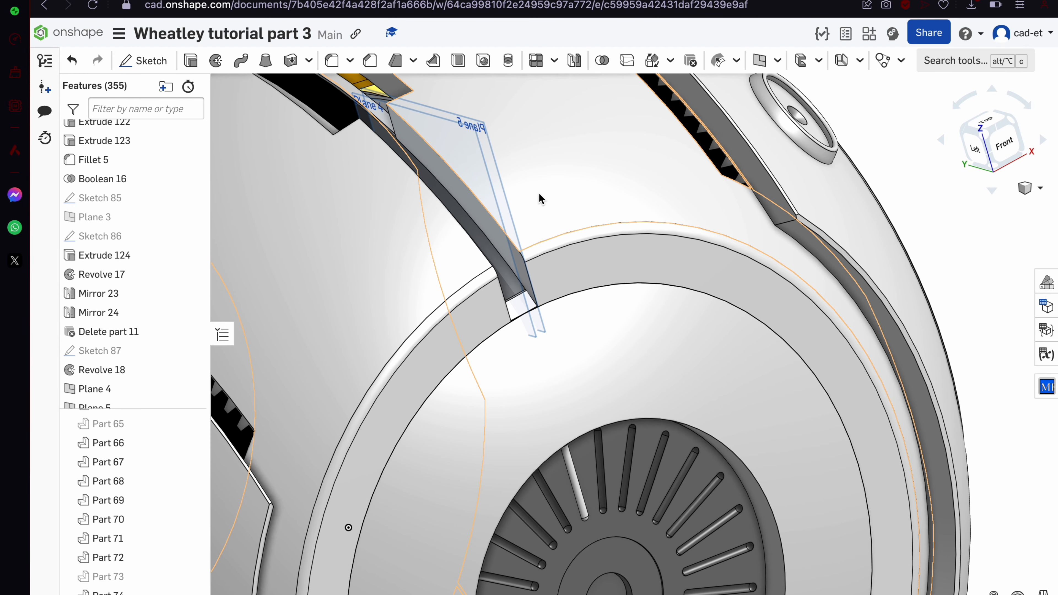
pyautogui.hotkey('shift', '1')
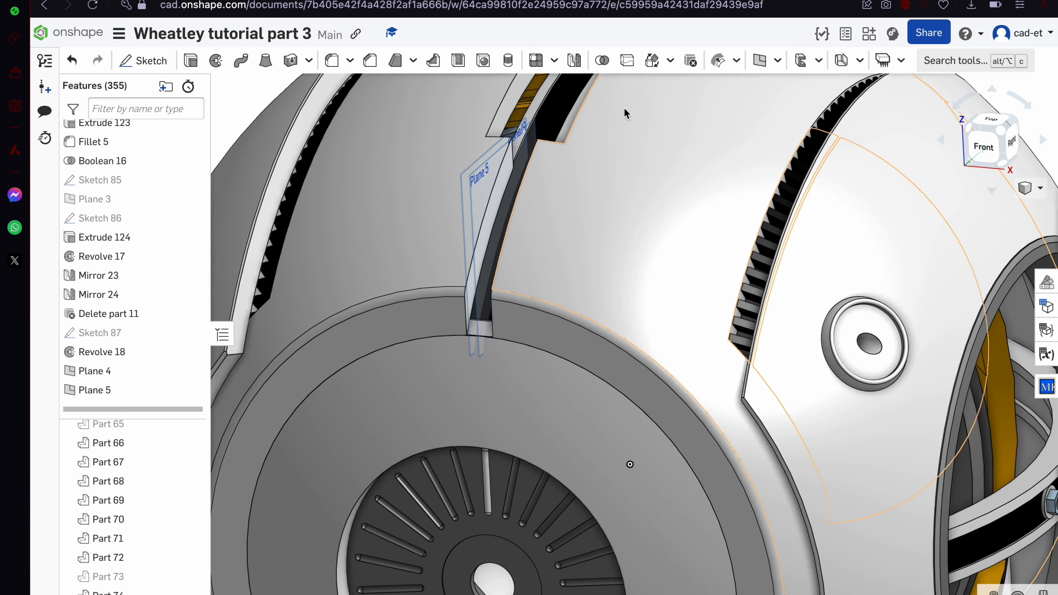
# Split Part 74 with Plane 5 and Part 75 with Plane 4, then begin Sketch 88
pyautogui.click(627, 60)
pyautogui.click(428, 136)
pyautogui.click(627, 61)
pyautogui.click(421, 383)
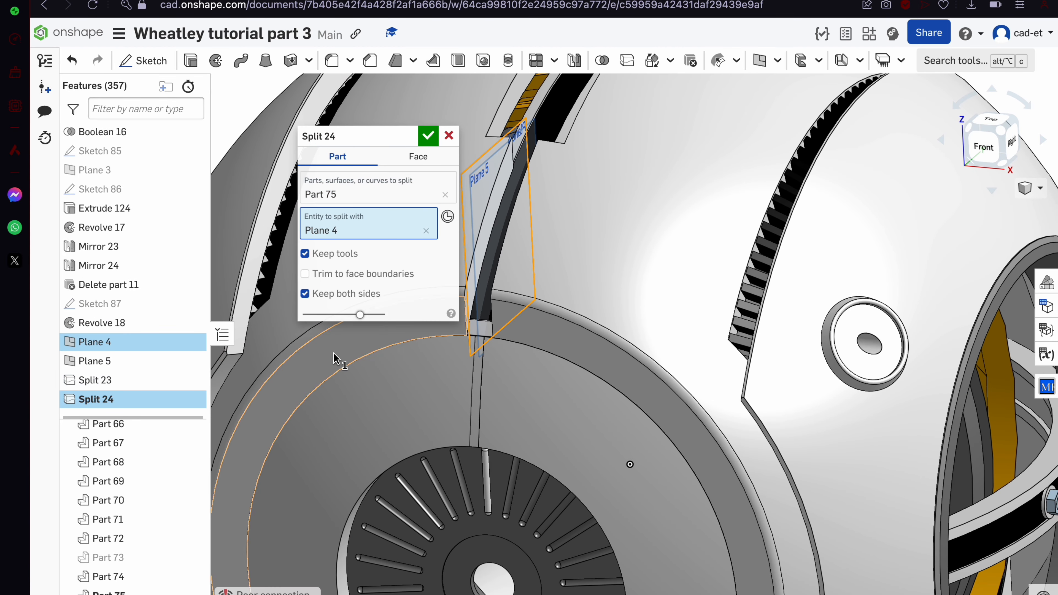
pyautogui.click(428, 136)
pyautogui.press('f')
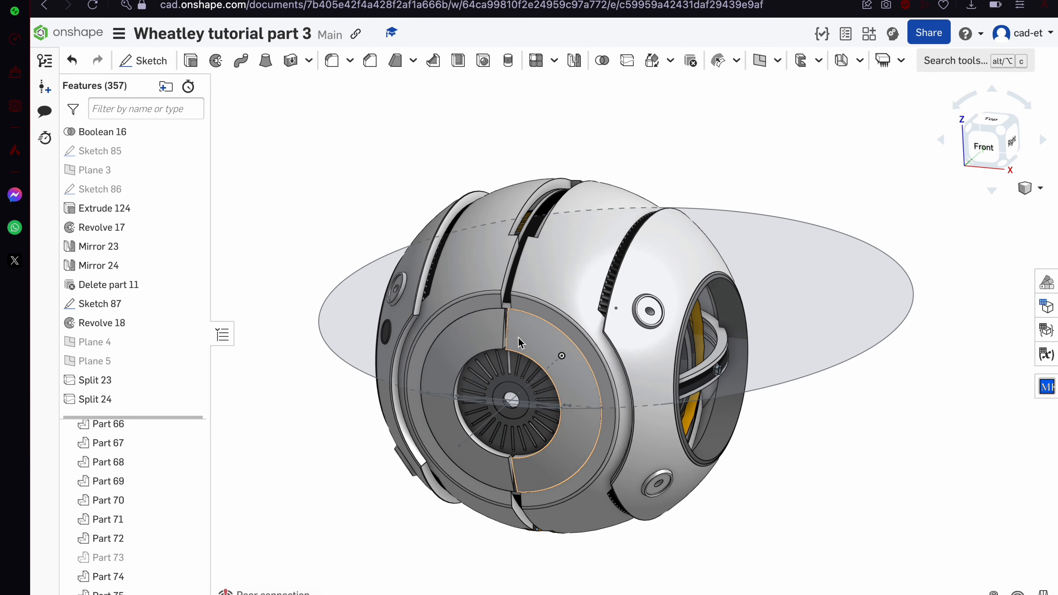
pyautogui.hotkey('shift', 's')
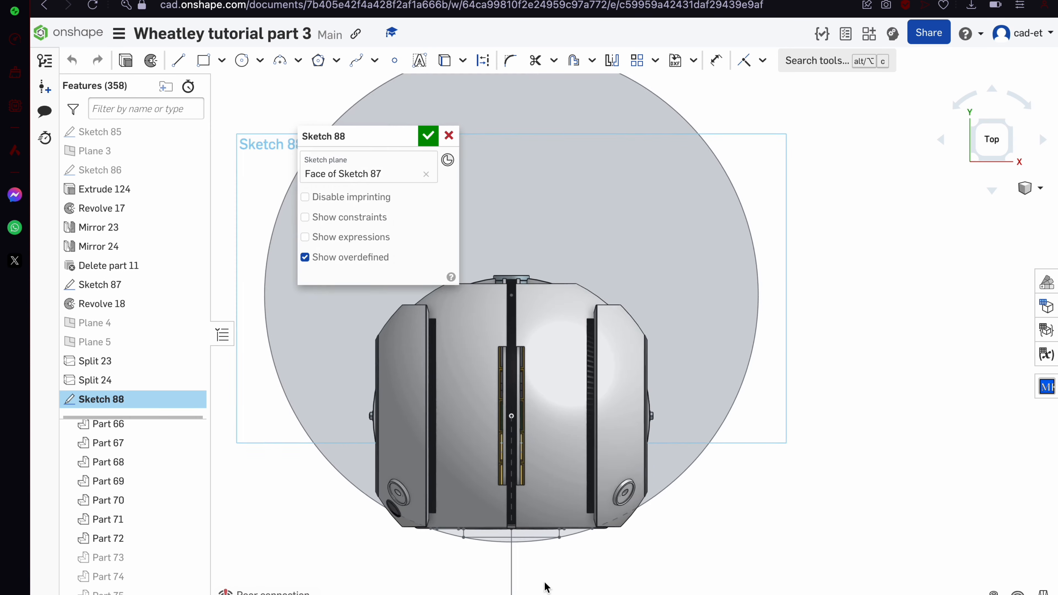
# Project the short right edge and the left edge into Sketch 88 to form the profile, then close the sketch
pyautogui.press('u')
pyautogui.scroll(5, 987, 378)
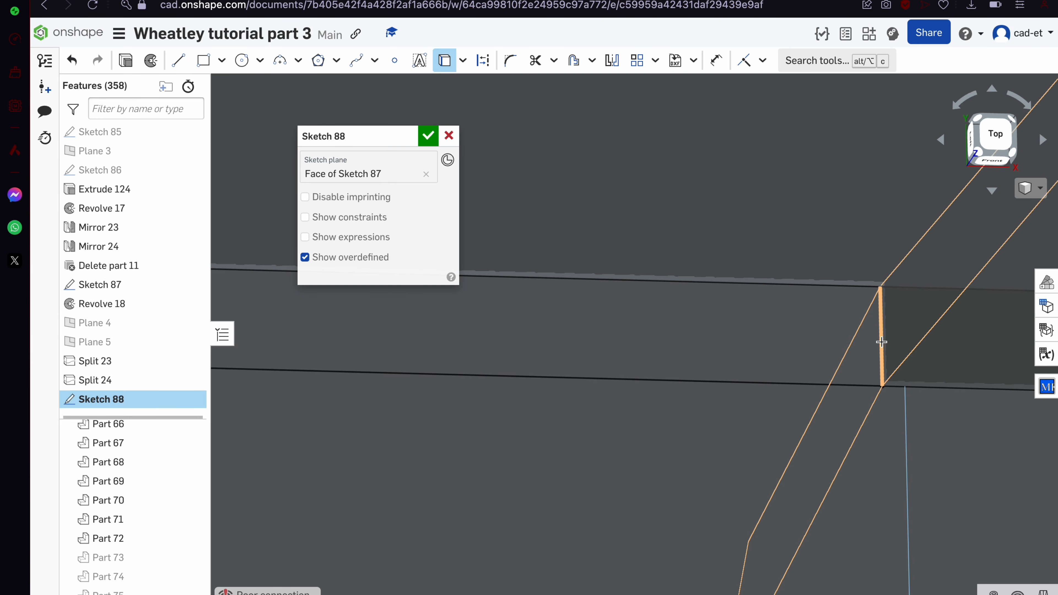
pyautogui.click(881, 342)
pyautogui.scroll(-8, 881, 342)
pyautogui.scroll(5, 638, 395)
pyautogui.click(638, 395)
pyautogui.scroll(-6, 649, 409)
pyautogui.scroll(-10, 970, 452)
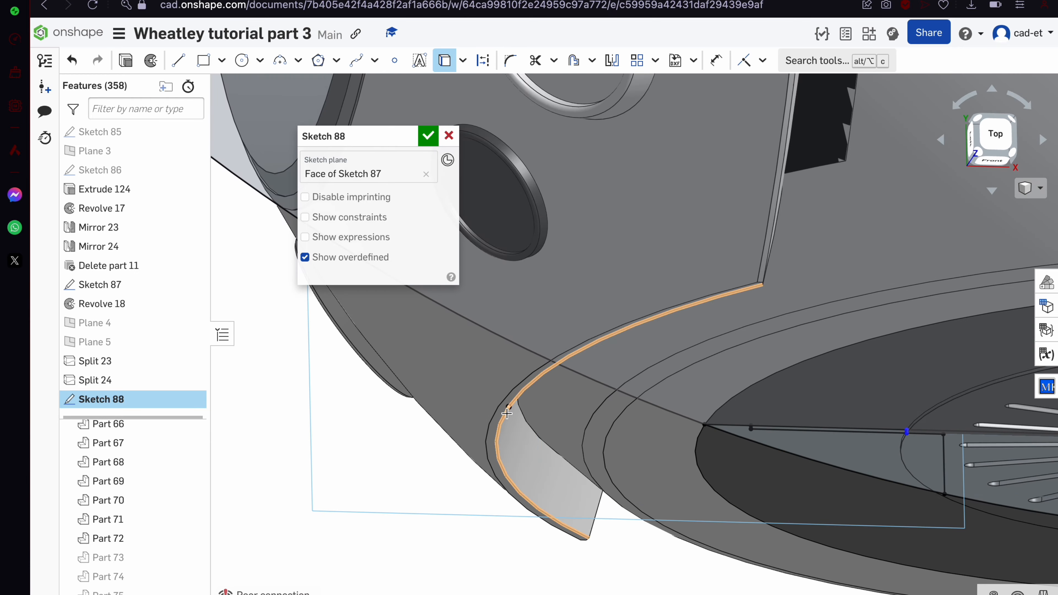
pyautogui.press('c')
pyautogui.scroll(10, 516, 418)
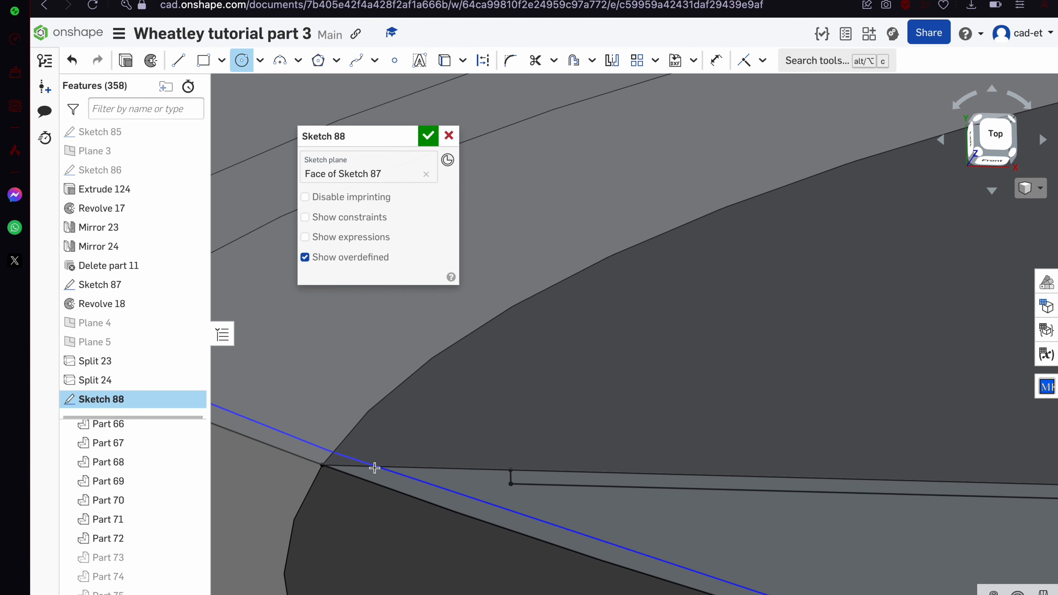
pyautogui.click(416, 476)
pyautogui.click(428, 136)
pyautogui.scroll(-2, 444, 141)
# Revolve the Sketch 88 region a full turn about the Sketch 87 edge, adding it to Parts 74 and 75
pyautogui.click(631, 450)
pyautogui.scroll(-10, 632, 450)
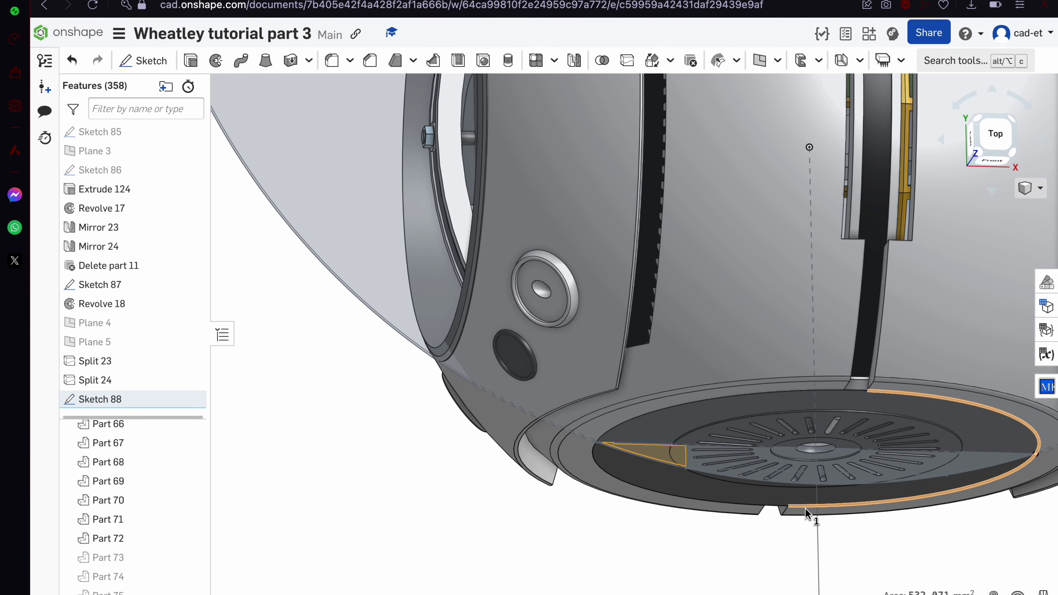
pyautogui.click(216, 61)
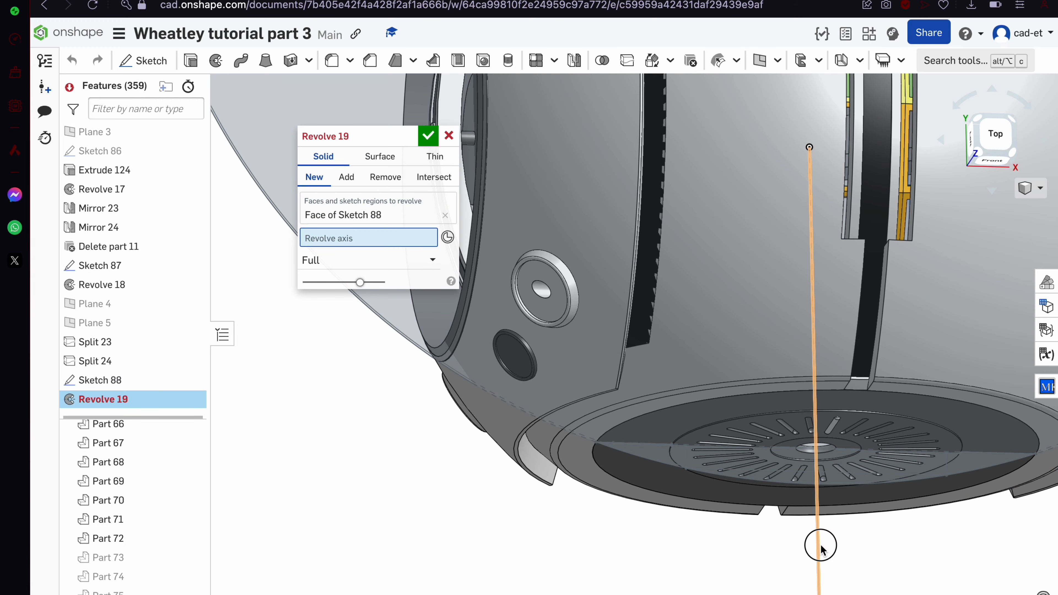
pyautogui.click(445, 332)
pyautogui.click(159, 576)
pyautogui.click(166, 591)
pyautogui.scroll(3, 488, 459)
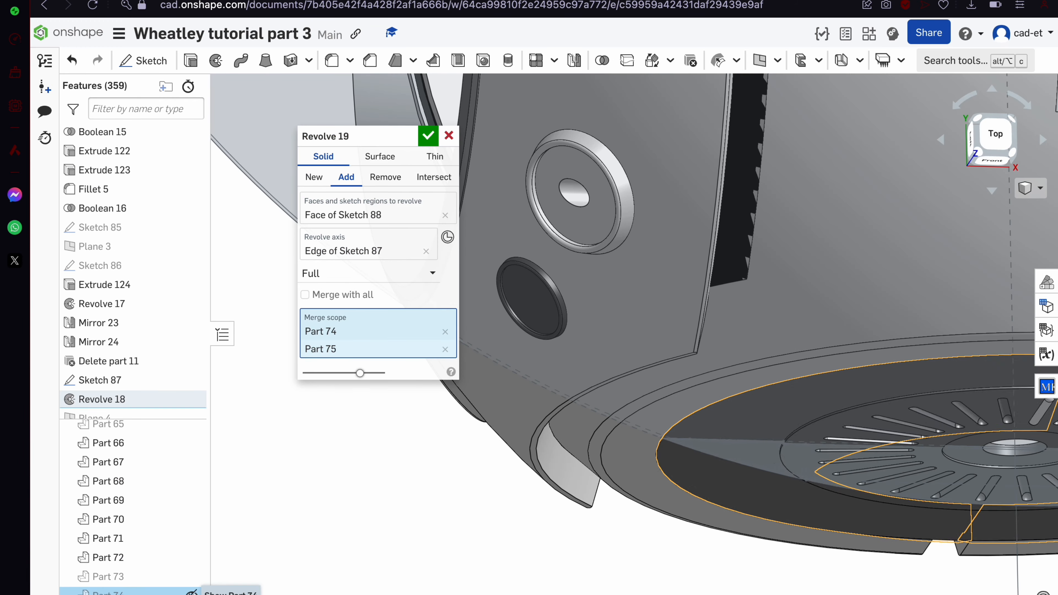
pyautogui.scroll(-3, 325, 458)
pyautogui.click(421, 140)
pyautogui.moveTo(850, 412); pyautogui.dragTo(711, 317, button='middle')
pyautogui.scroll(6, 662, 321)
pyautogui.moveTo(658, 375); pyautogui.dragTo(629, 200, button='middle')
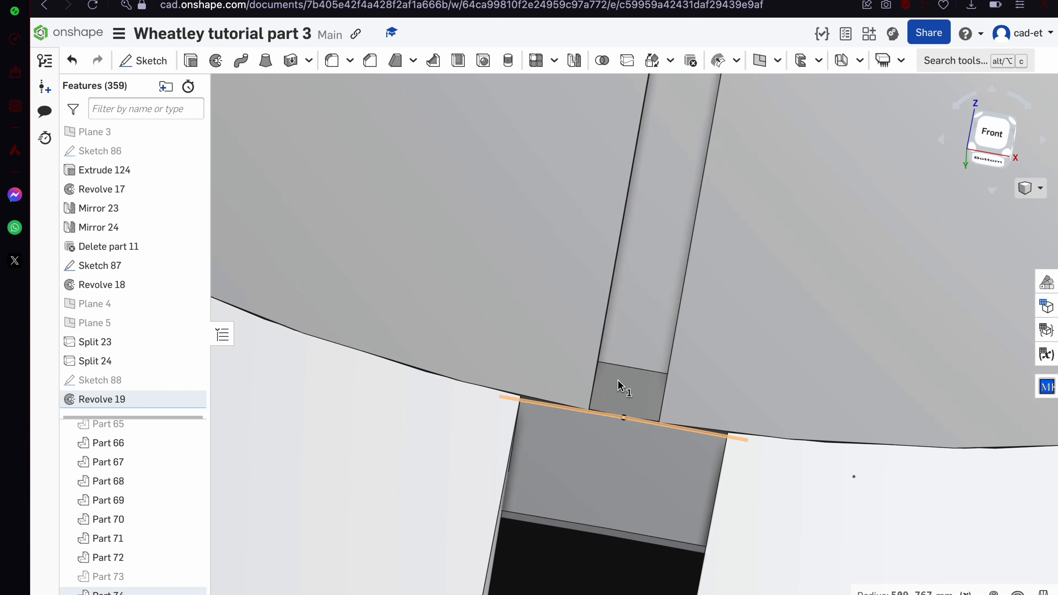
pyautogui.moveTo(590, 494); pyautogui.dragTo(613, 339, button='middle')
pyautogui.moveTo(613, 339); pyautogui.dragTo(584, 360, button='right')
pyautogui.scroll(4, 639, 363)
# Give the two groove faces a black appearance
pyautogui.click(612, 400)
pyautogui.rightClick(655, 354)
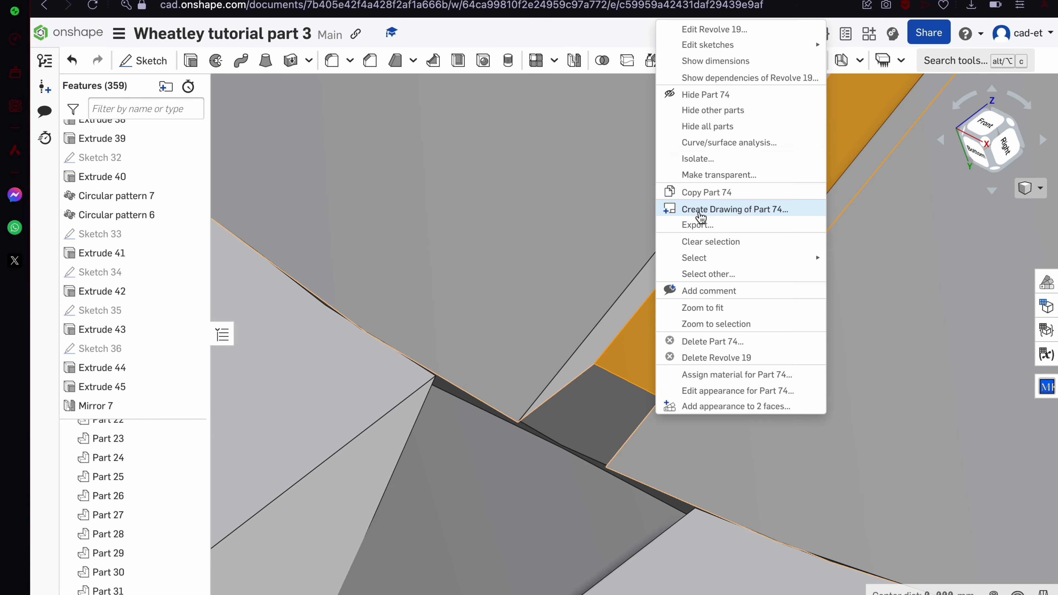
pyautogui.click(713, 402)
pyautogui.click(218, 400)
pyautogui.click(338, 301)
pyautogui.scroll(-10, 369, 385)
# Open Sketch 88 for editing and close it without changes
pyautogui.moveTo(427, 470); pyautogui.dragTo(391, 513, button='right')
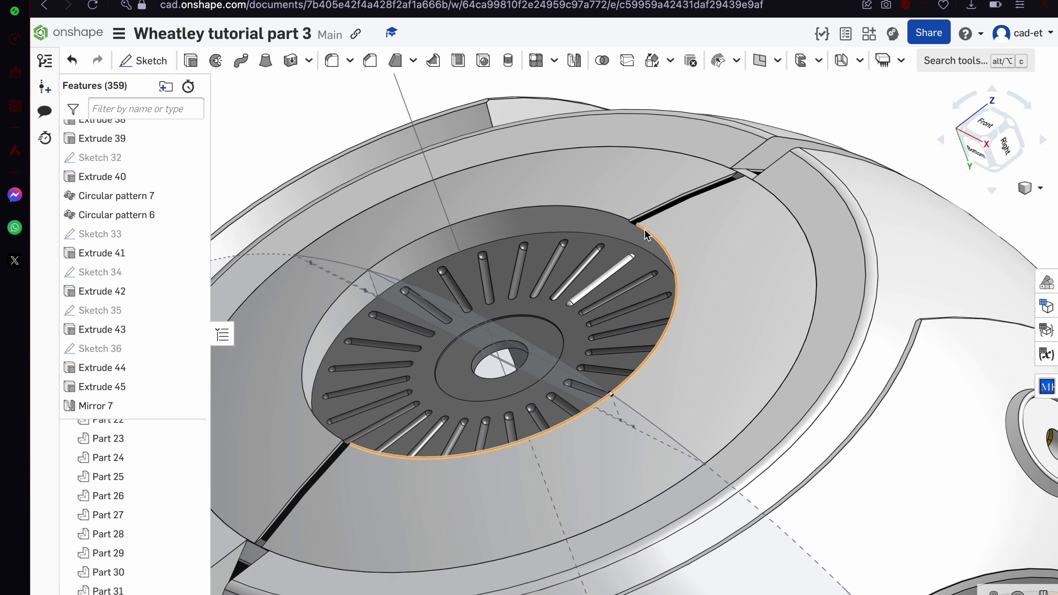
pyautogui.scroll(2, 648, 234)
pyautogui.doubleClick(100, 348)
pyautogui.scroll(-5, 84, 365)
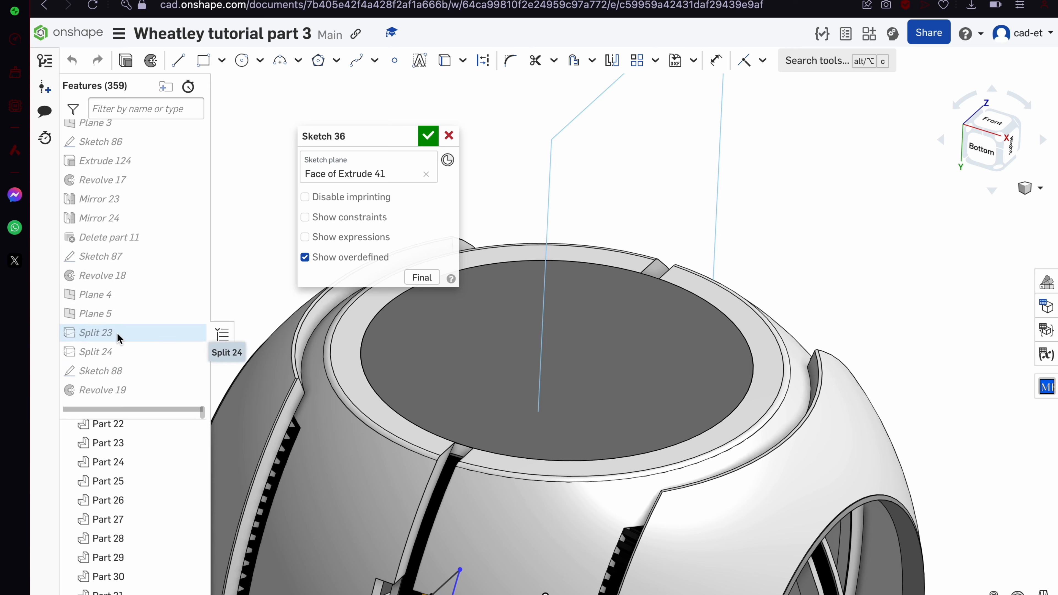
pyautogui.doubleClick(102, 371)
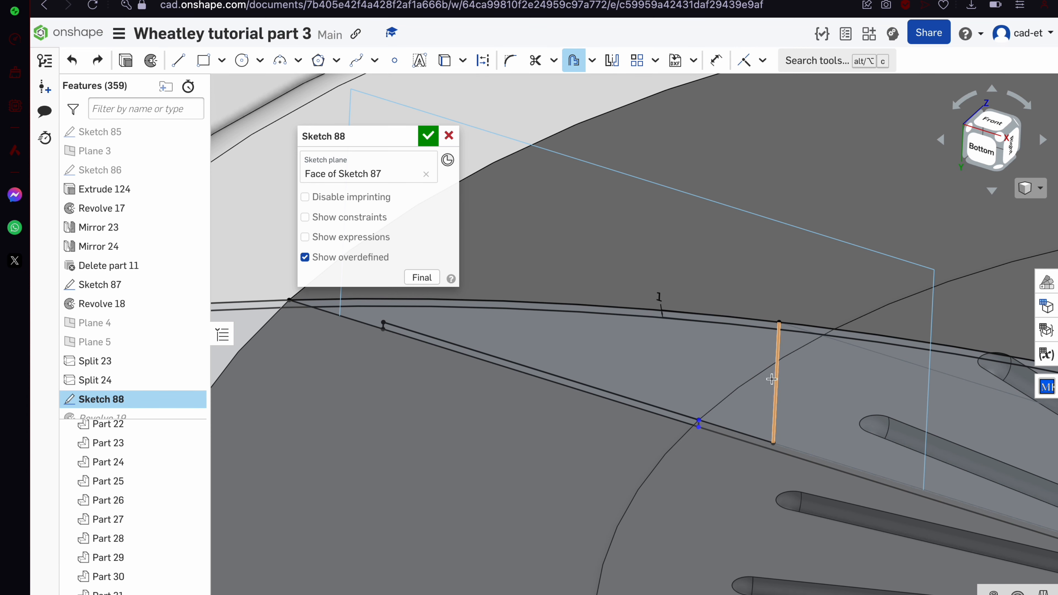
pyautogui.click(428, 136)
pyautogui.scroll(-6, 563, 307)
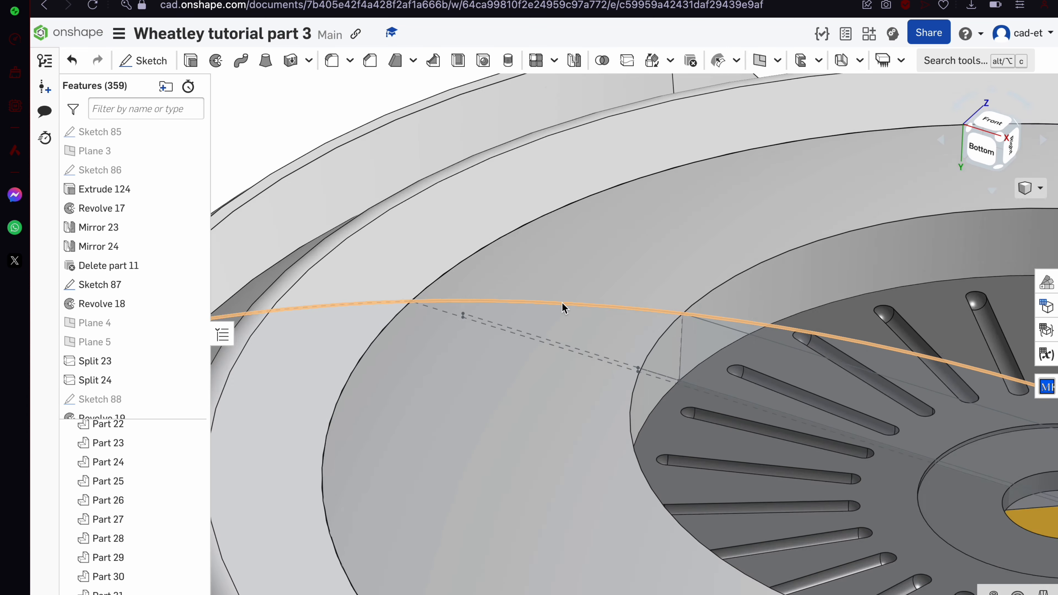
# Colour the revolved ring faces black
pyautogui.scroll(3, 829, 304)
pyautogui.click(829, 305)
pyautogui.moveTo(829, 304)
pyautogui.mouseDown(button='right')
pyautogui.moveTo(767, 383)
pyautogui.moveTo(692, 283)
pyautogui.mouseUp(button='right')
pyautogui.rightClick(554, 170)
pyautogui.click(634, 588)
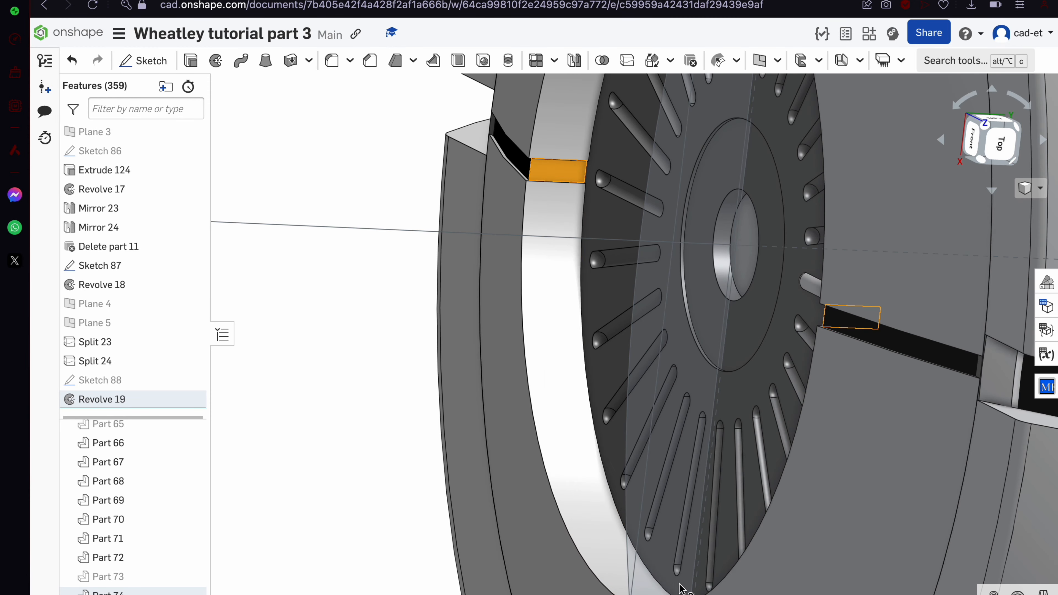
pyautogui.click(218, 399)
pyautogui.click(338, 302)
pyautogui.scroll(5, 825, 317)
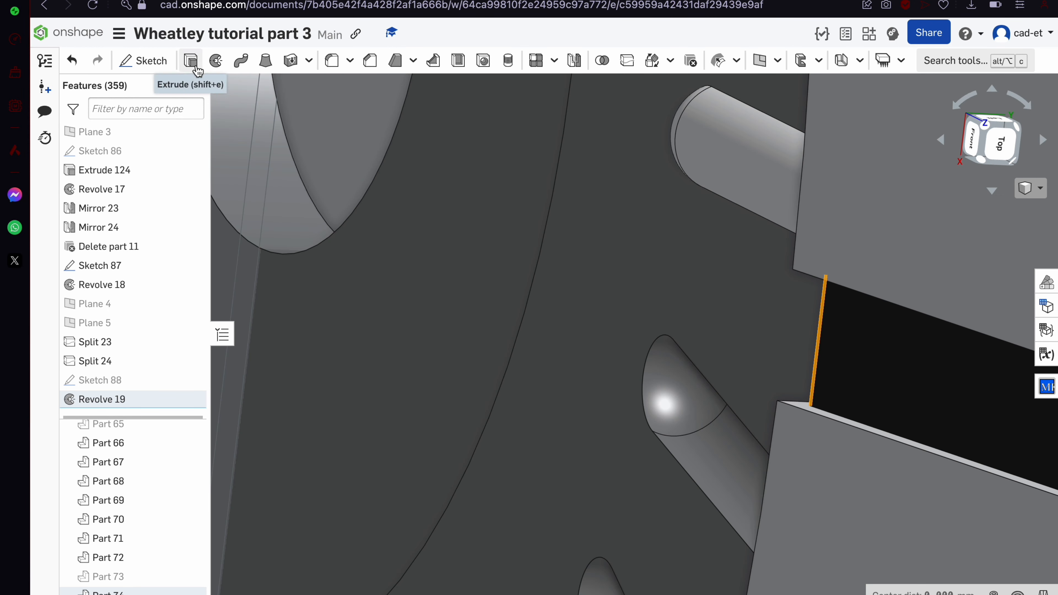
# Add 5 mm equal-distance chamfers to the Revolve 19 and Revolve 18 eye edges
pyautogui.click(370, 61)
pyautogui.scroll(-5, 689, 418)
pyautogui.moveTo(689, 417); pyautogui.dragTo(732, 414, button='right')
pyautogui.click(375, 251)
pyautogui.click(375, 254)
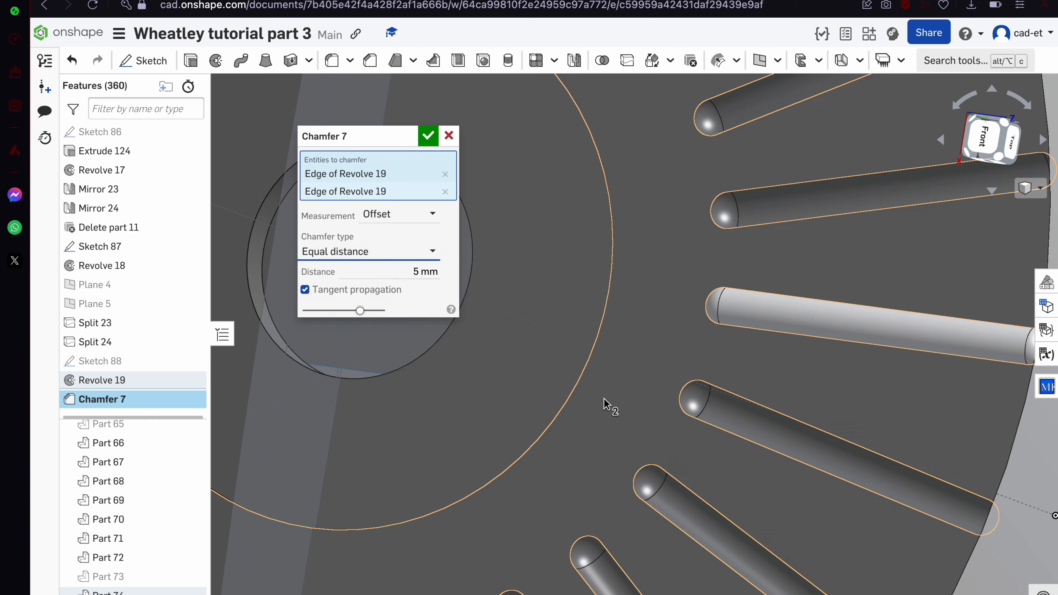
pyautogui.scroll(-4, 610, 407)
pyautogui.moveTo(609, 407); pyautogui.dragTo(683, 400, button='right')
pyautogui.press('Return')
pyautogui.click(370, 60)
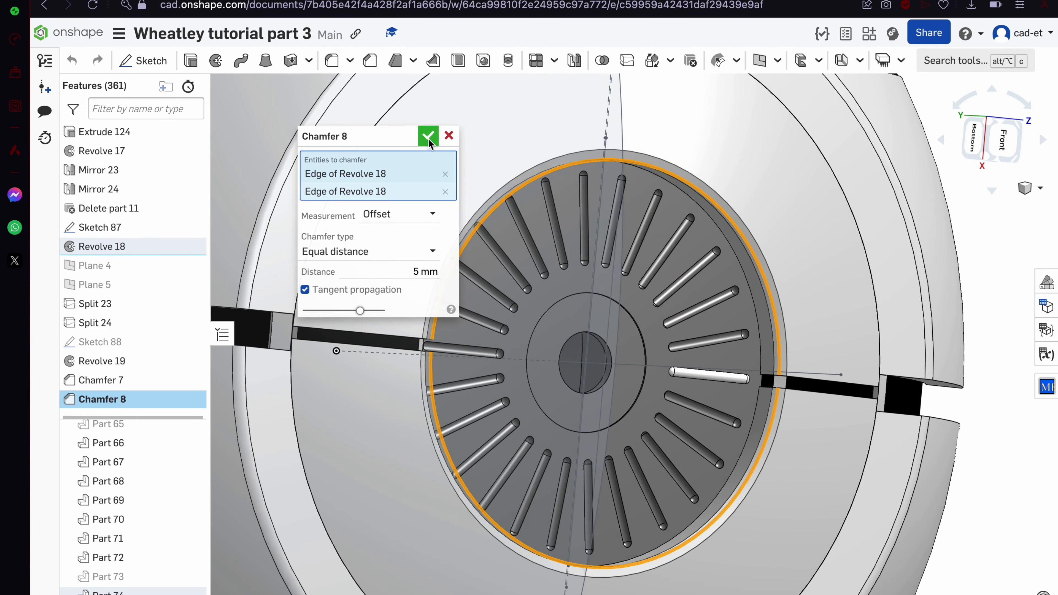
pyautogui.press('Return')
# Colour the two gap faces black
pyautogui.scroll(10, 673, 367)
pyautogui.scroll(-5, 673, 367)
pyautogui.rightClick(673, 367)
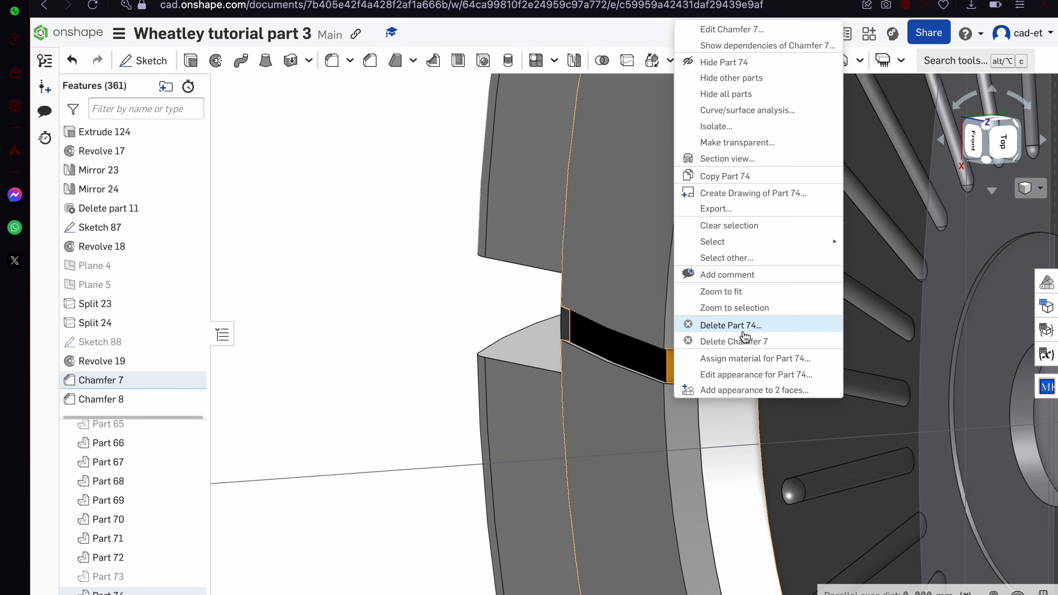
pyautogui.click(749, 390)
pyautogui.click(218, 400)
pyautogui.press('Return')
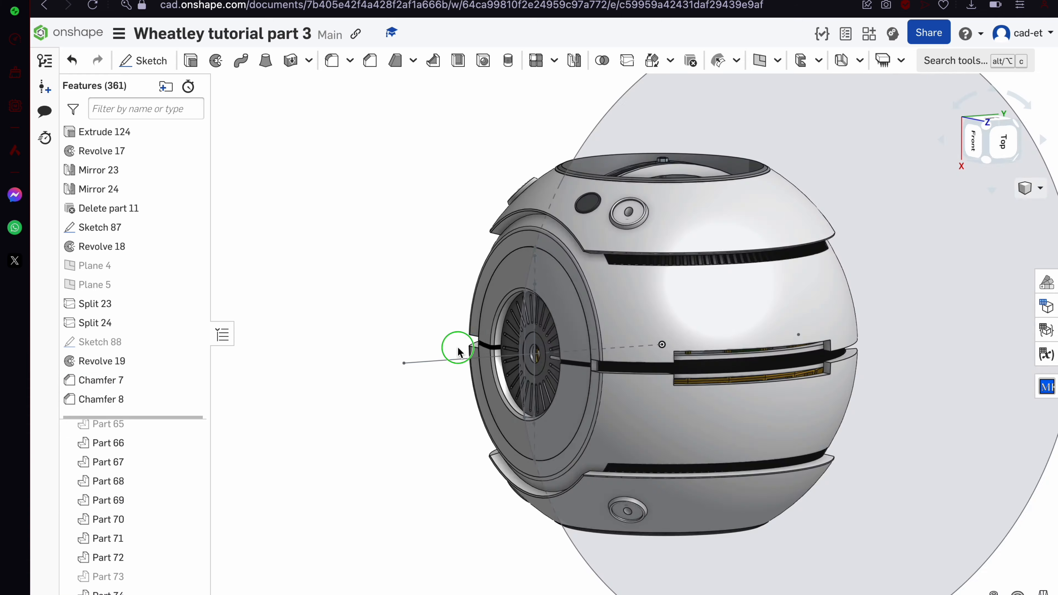